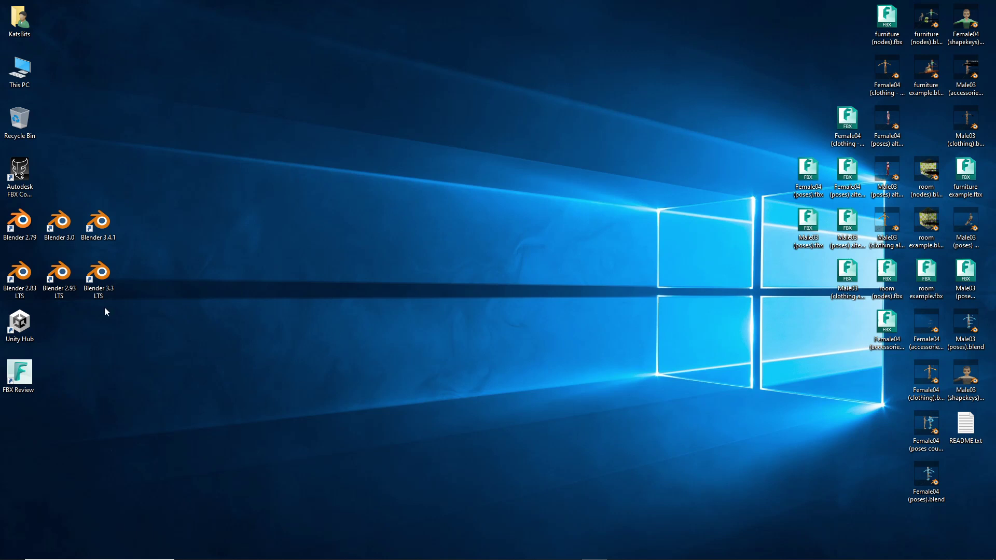
Start Blender 2.93 LTS, dismiss the splash screen and show the IMVU Studio Toolkit beside the viewport
{"action": "double_click", "coordinate": [69, 275]}
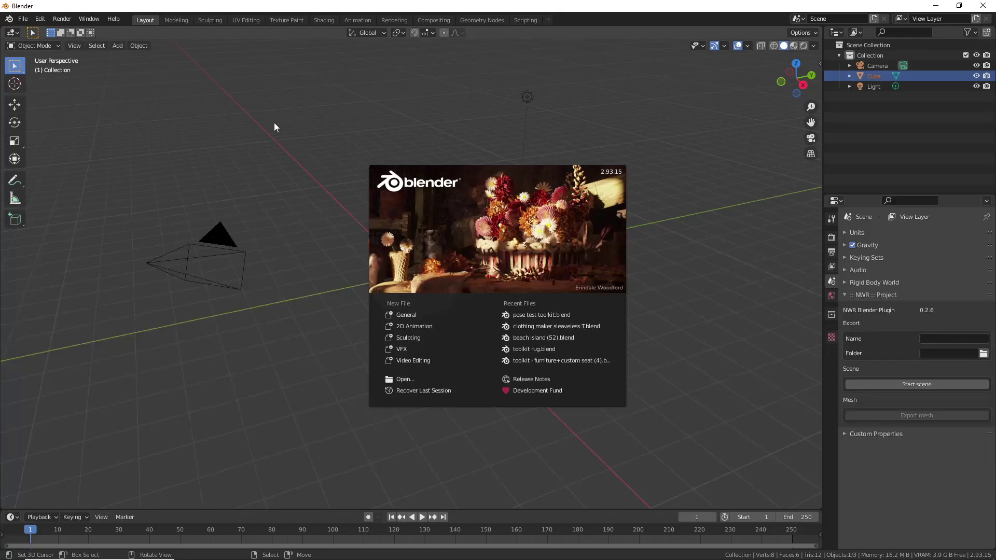
{"action": "left_click", "coordinate": [306, 93]}
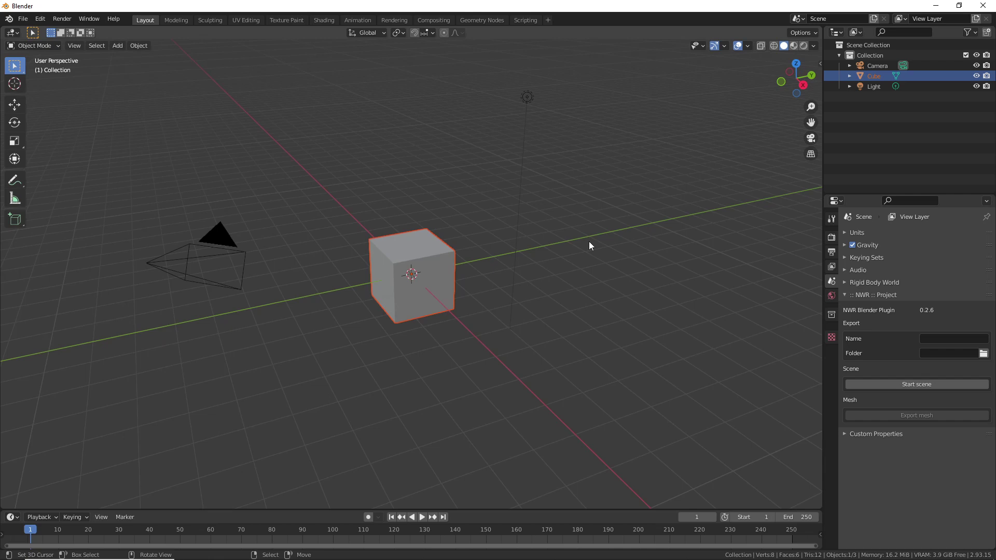
{"action": "key", "text": "n"}
{"action": "left_click", "coordinate": [817, 118]}
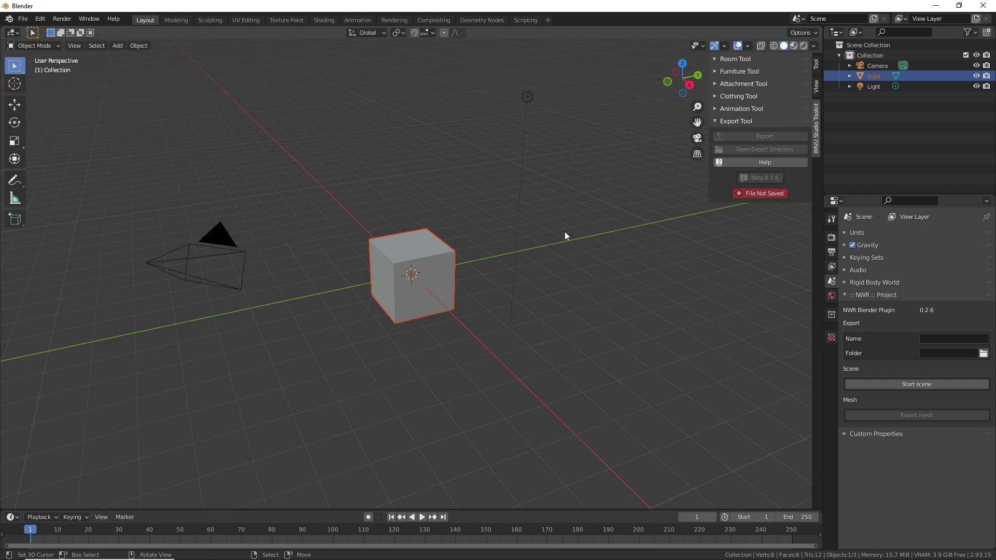
{"action": "key", "text": "n"}
{"action": "key", "text": "n"}
{"action": "left_click", "coordinate": [97, 46]}
{"action": "mouse_move", "coordinate": [74, 45]}
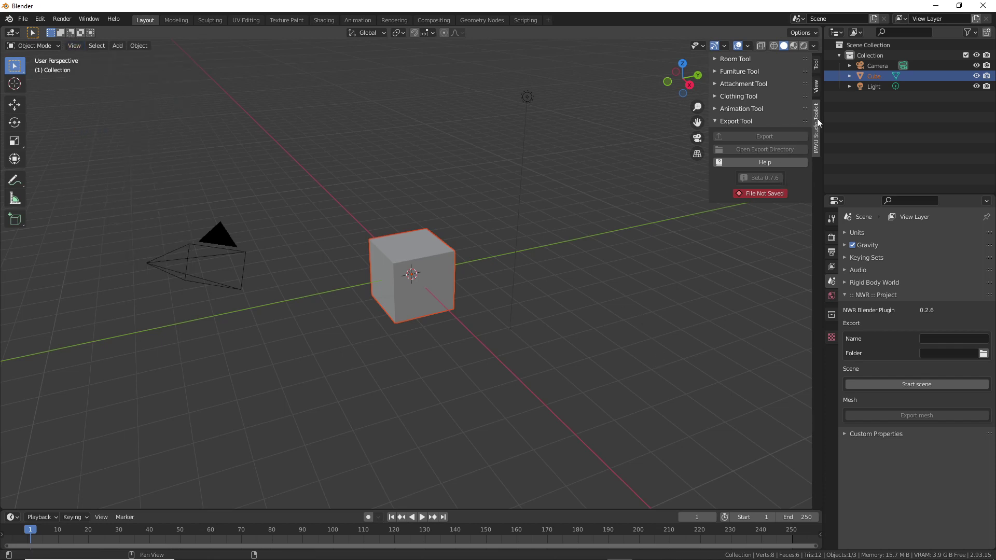
Append the toolkit's attachment file to bring in its avatar skeleton, and select the Head bone
{"action": "left_click", "coordinate": [734, 84]}
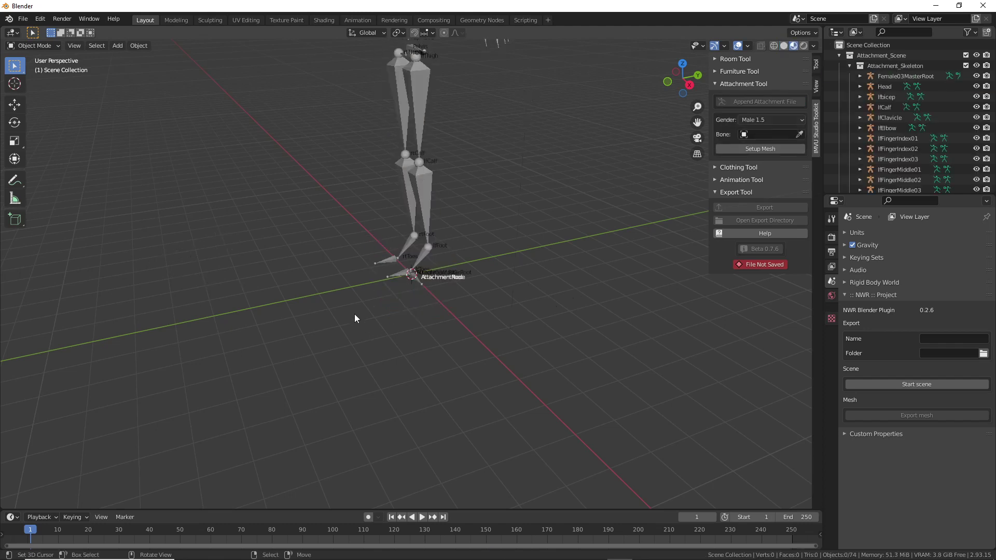
{"action": "middle_click_drag", "start_coordinate": [354, 315], "coordinate": [409, 363]}
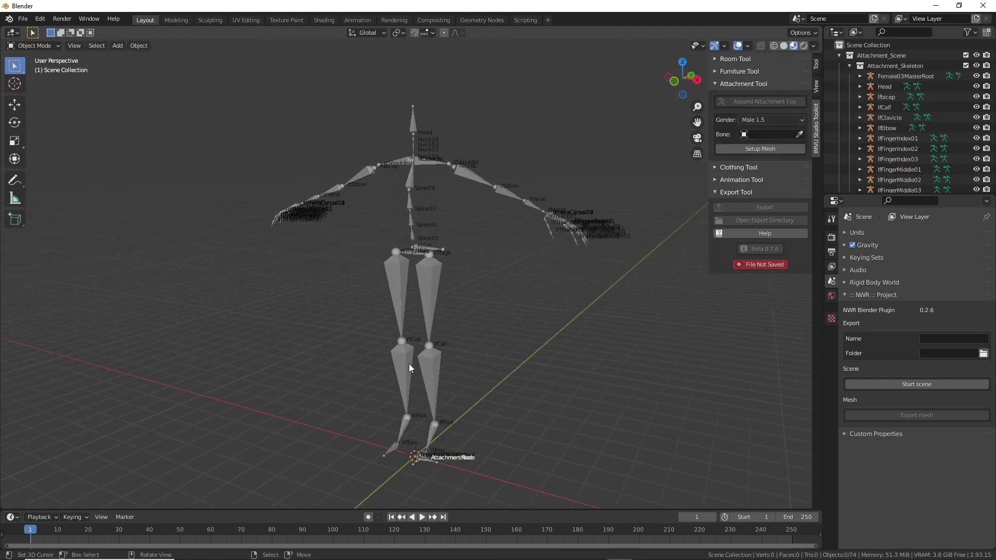
{"action": "scroll", "coordinate": [409, 363], "scroll_direction": "up", "scroll_amount": 2}
{"action": "scroll", "coordinate": [451, 320], "scroll_direction": "up", "scroll_amount": 3}
{"action": "middle_click_drag", "start_coordinate": [450, 321], "coordinate": [498, 331]}
{"action": "scroll", "coordinate": [468, 325], "scroll_direction": "up", "scroll_amount": 3}
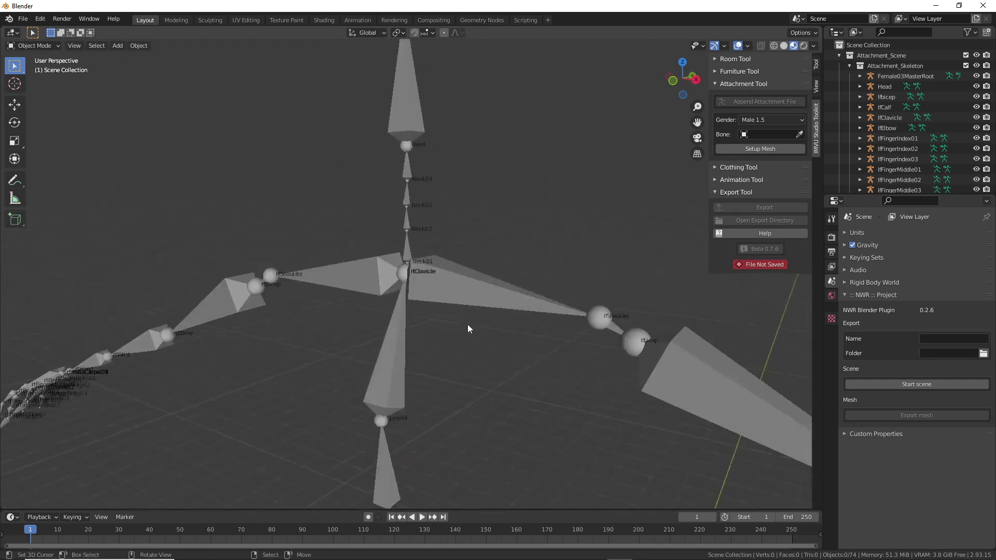
{"action": "middle_click_drag", "start_coordinate": [413, 213], "coordinate": [431, 238], "text": "shift"}
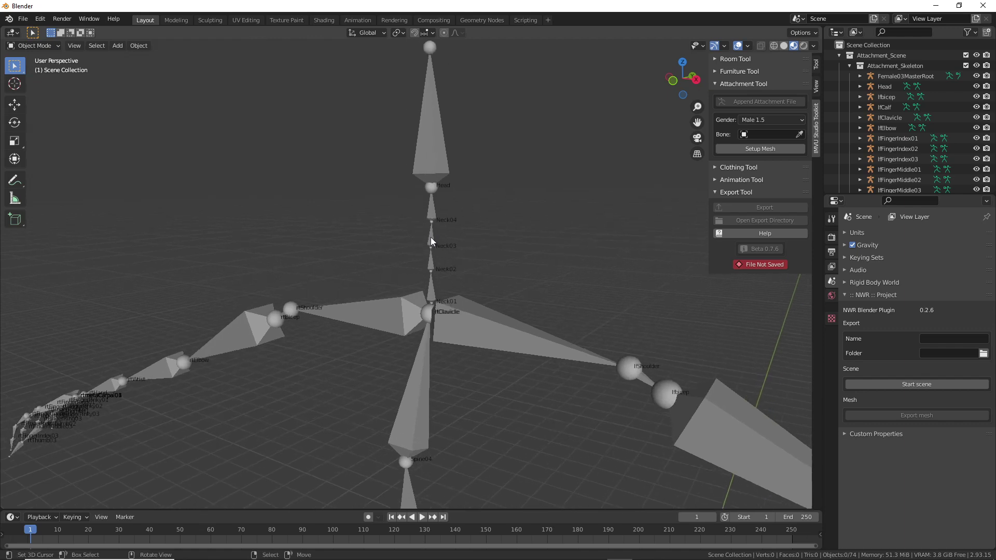
{"action": "left_click", "coordinate": [424, 141]}
{"action": "middle_click_drag", "start_coordinate": [424, 141], "coordinate": [534, 305]}
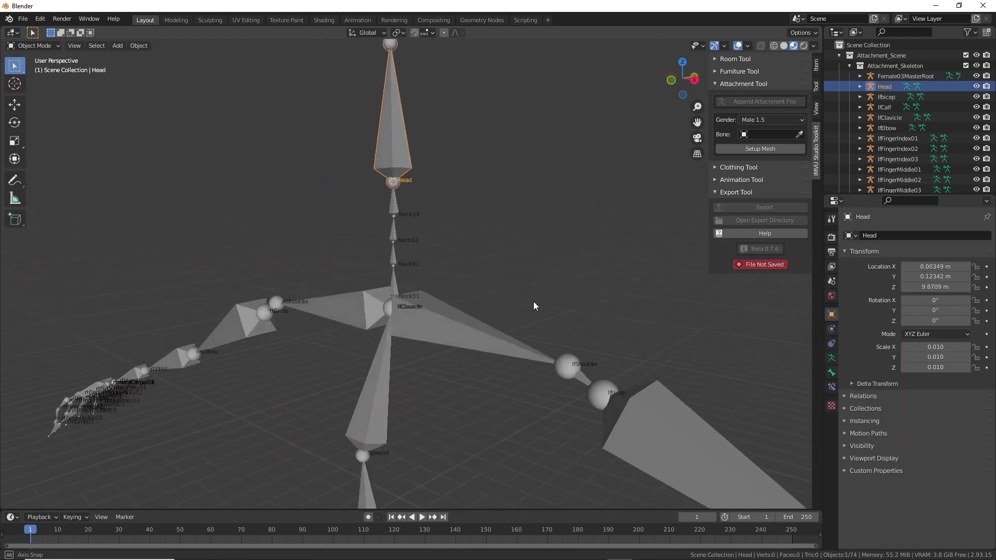
Try to assign the attachment bone by sampling the avatar's head in the viewport
{"action": "left_click", "coordinate": [747, 135]}
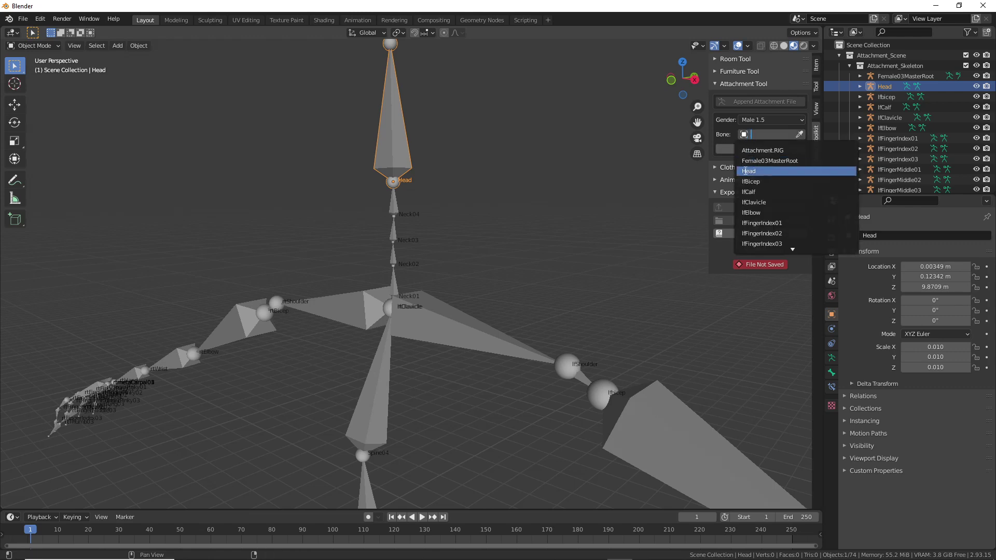
{"action": "mouse_move", "coordinate": [745, 177]}
{"action": "left_mouse_down"}
{"action": "mouse_move", "coordinate": [763, 180]}
{"action": "mouse_move", "coordinate": [749, 183]}
{"action": "left_mouse_up"}
{"action": "mouse_move", "coordinate": [103, 403]}
{"action": "left_mouse_down"}
{"action": "mouse_move", "coordinate": [108, 390]}
{"action": "mouse_move", "coordinate": [97, 399]}
{"action": "left_mouse_up"}
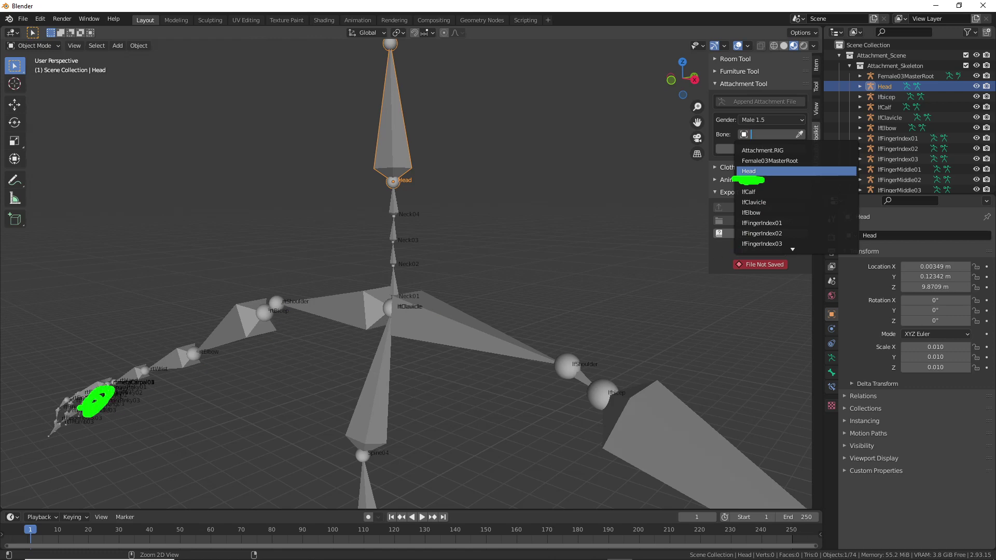
{"action": "mouse_move", "coordinate": [770, 238]}
{"action": "left_mouse_down"}
{"action": "mouse_move", "coordinate": [772, 382]}
{"action": "mouse_move", "coordinate": [791, 325]}
{"action": "left_mouse_up"}
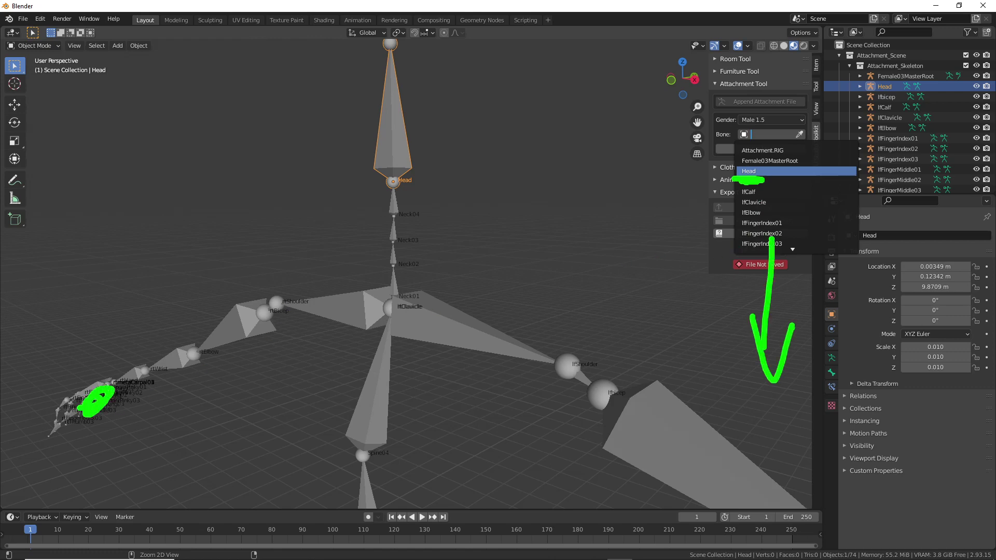
{"action": "key", "text": "Return"}
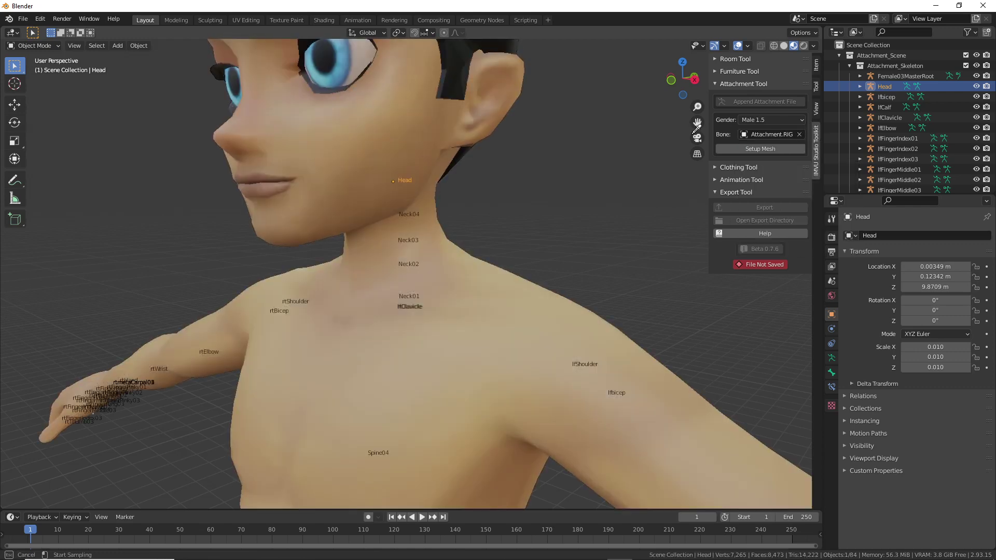
{"action": "left_click", "coordinate": [396, 146]}
Set the attachment bone to Head
{"action": "left_click", "coordinate": [765, 135]}
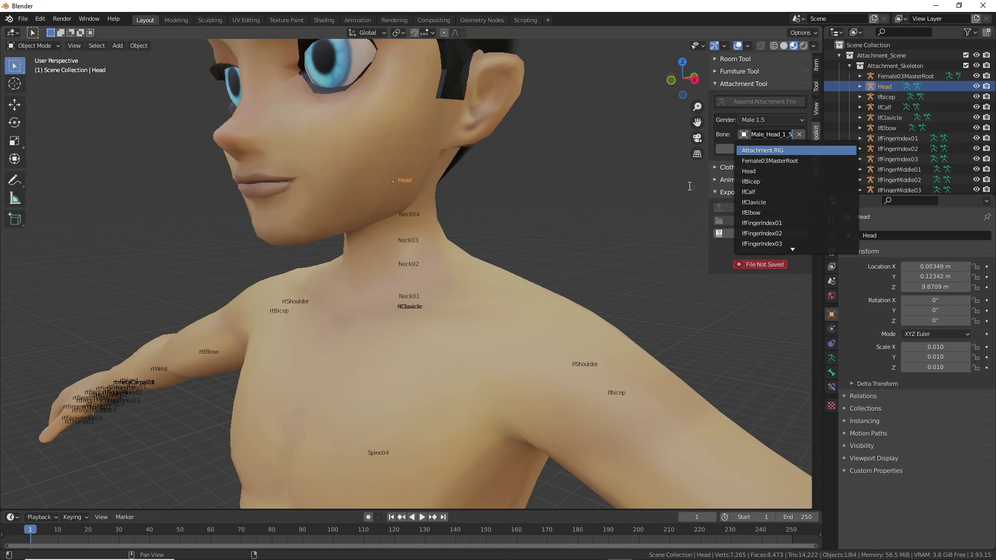
{"action": "left_click", "coordinate": [756, 173]}
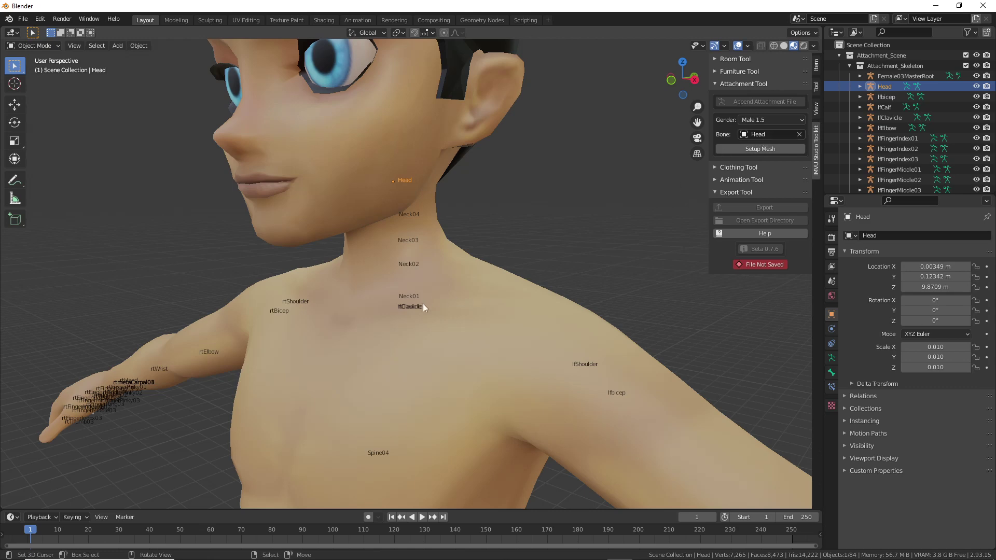
Select the Male 1.5 avatar's pelvis mesh and check its topology in wireframe shading before restoring the textured view
{"action": "middle_click_drag", "start_coordinate": [422, 304], "coordinate": [558, 320]}
{"action": "scroll", "coordinate": [528, 352], "scroll_direction": "down", "scroll_amount": 6}
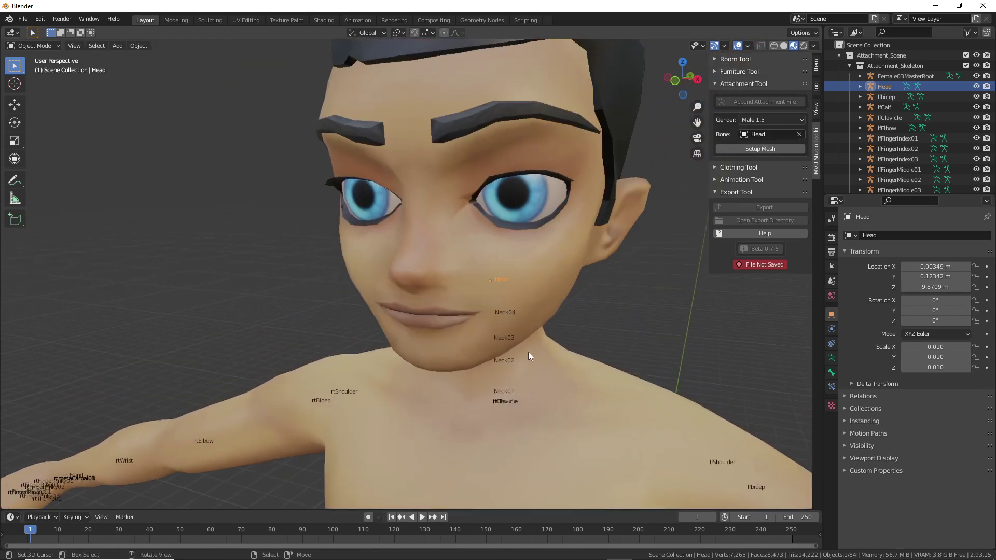
{"action": "middle_click_drag", "start_coordinate": [524, 353], "coordinate": [459, 231], "text": "shift"}
{"action": "scroll", "coordinate": [458, 231], "scroll_direction": "down", "scroll_amount": 5}
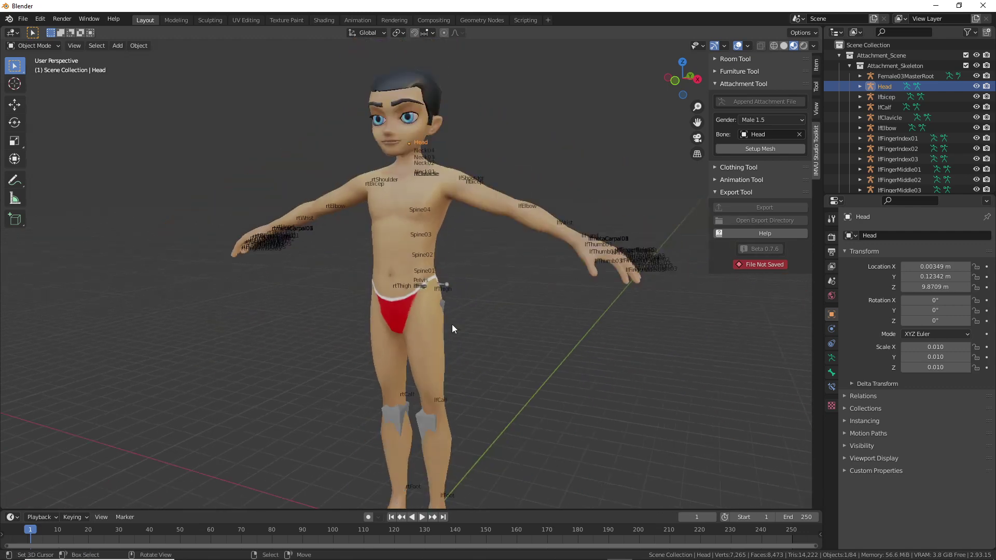
{"action": "middle_click_drag", "start_coordinate": [453, 329], "coordinate": [414, 296], "text": "shift"}
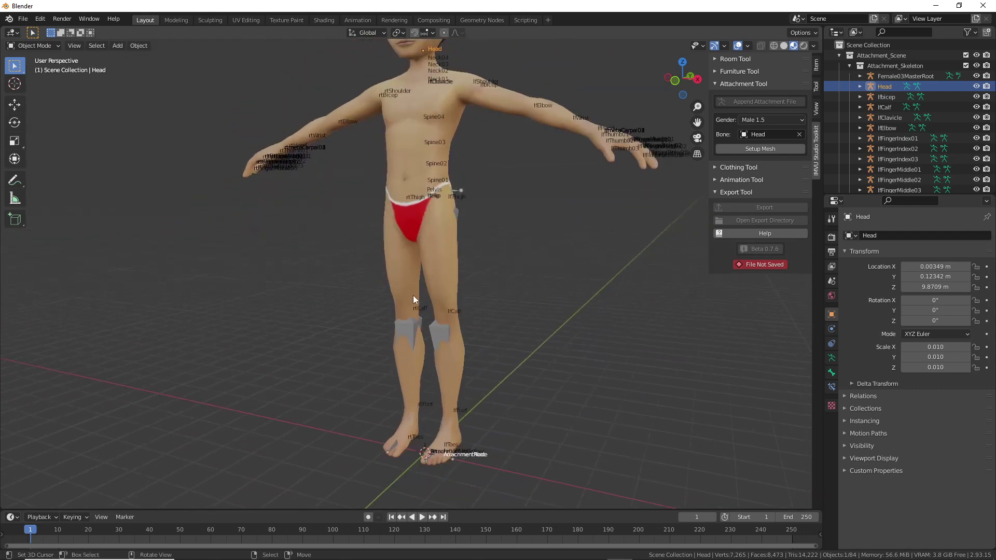
{"action": "left_click", "coordinate": [768, 119]}
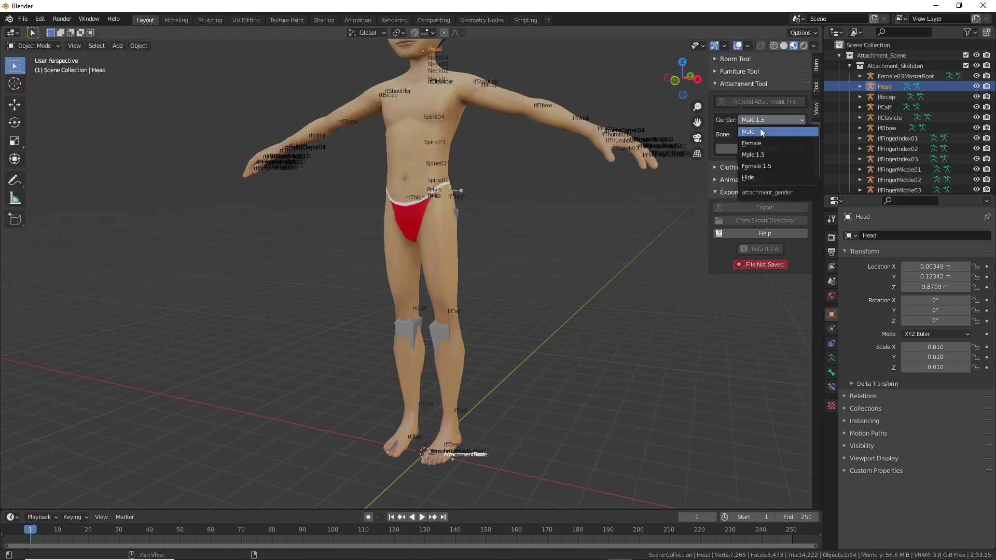
{"action": "left_click", "coordinate": [435, 239]}
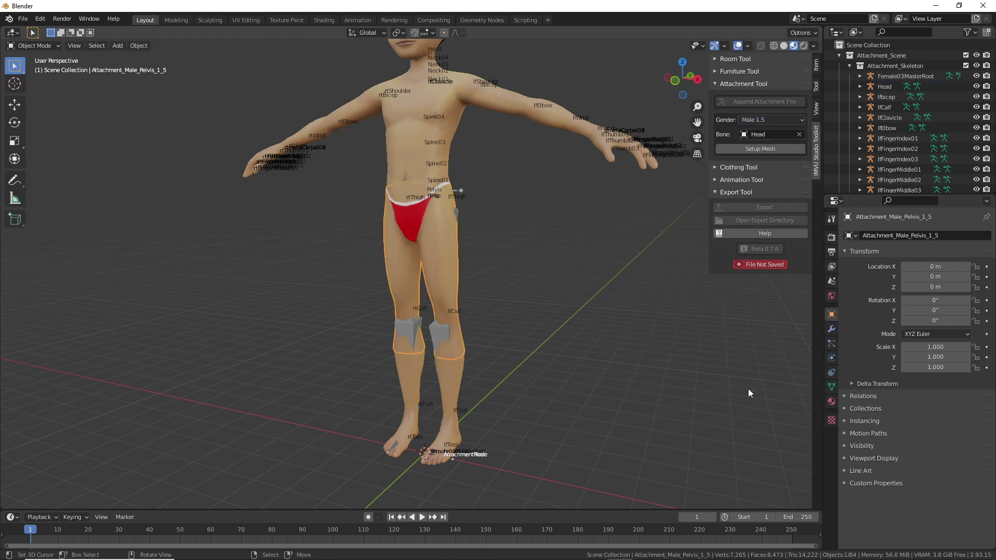
{"action": "left_click", "coordinate": [773, 45]}
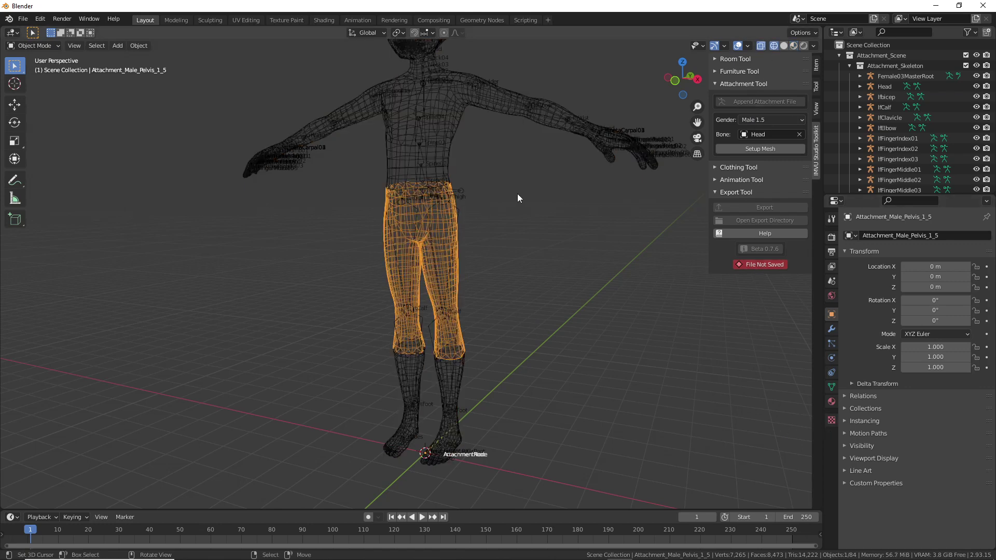
{"action": "left_click", "coordinate": [793, 46]}
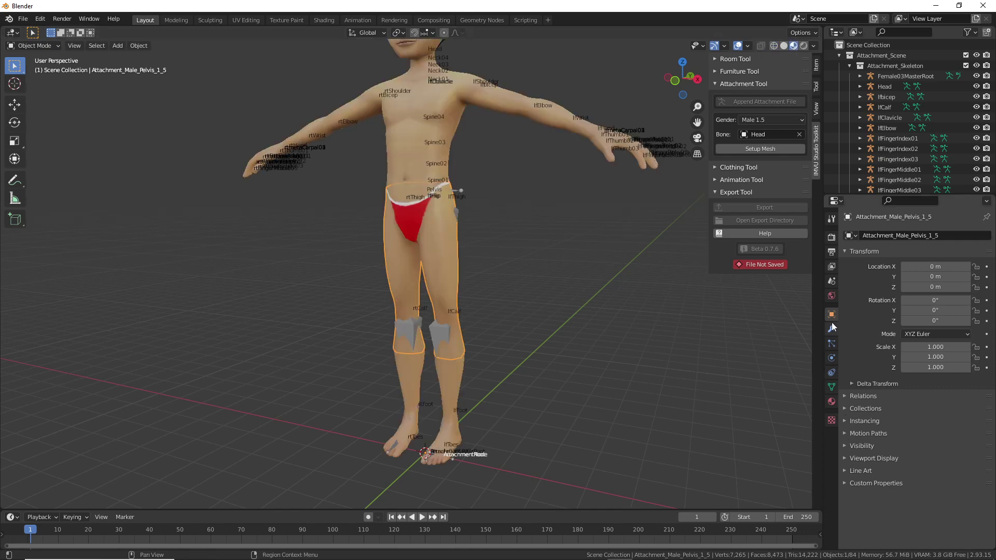
Enable the Wireframe viewport display for the selected Male 1.5 pelvis mesh
{"action": "left_click", "coordinate": [845, 458]}
{"action": "scroll", "coordinate": [857, 472], "scroll_direction": "down", "scroll_amount": 3}
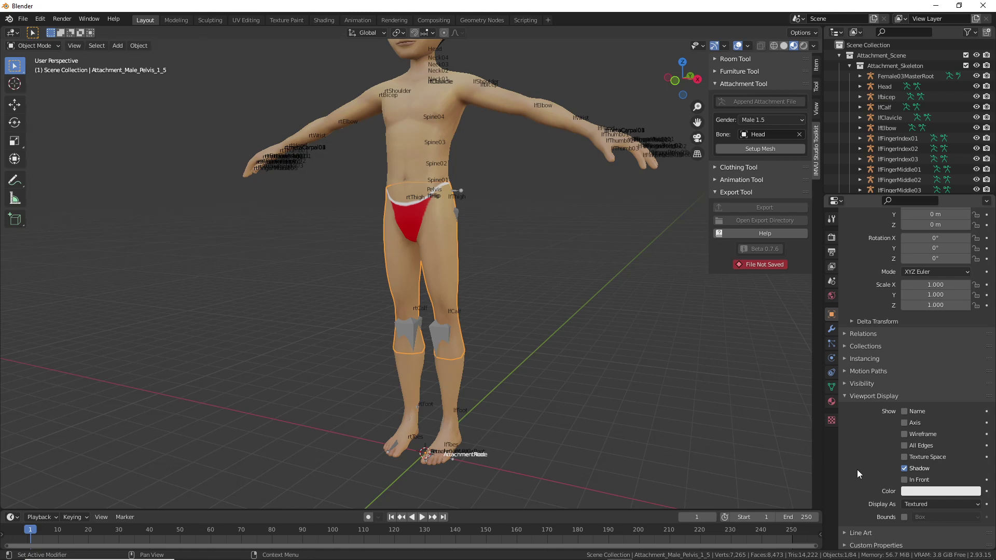
{"action": "left_click", "coordinate": [904, 435]}
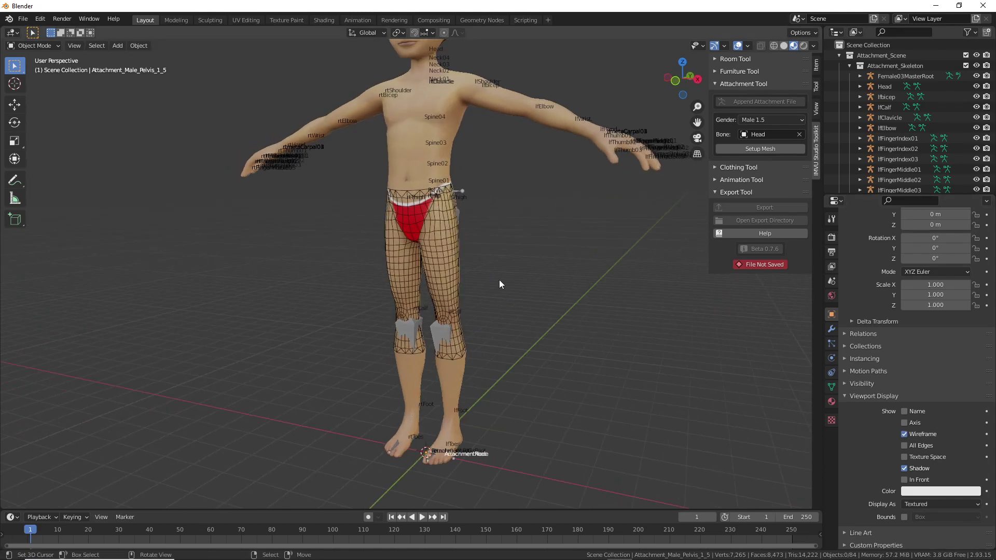
Switch the attachment gender to Male and enable the Wireframe viewport display for its pelvis mesh
{"action": "scroll", "coordinate": [500, 284], "scroll_direction": "up", "scroll_amount": 1}
{"action": "scroll", "coordinate": [493, 281], "scroll_direction": "up", "scroll_amount": 1}
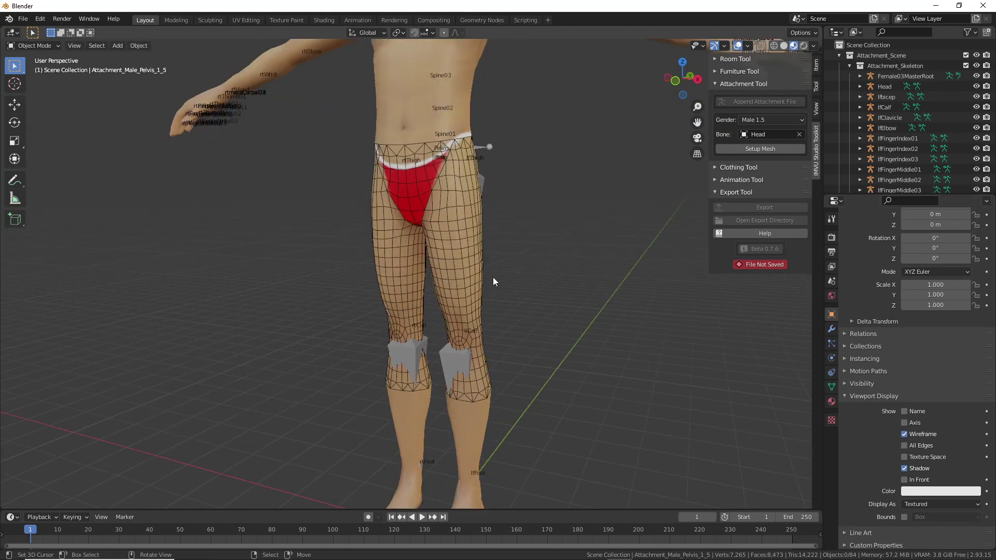
{"action": "scroll", "coordinate": [469, 262], "scroll_direction": "up", "scroll_amount": 1}
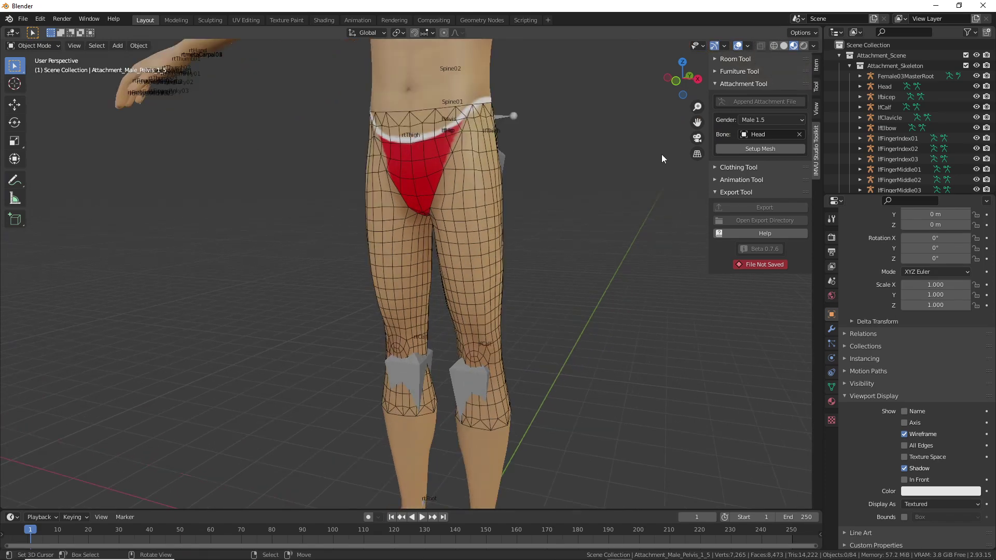
{"action": "left_click", "coordinate": [756, 120]}
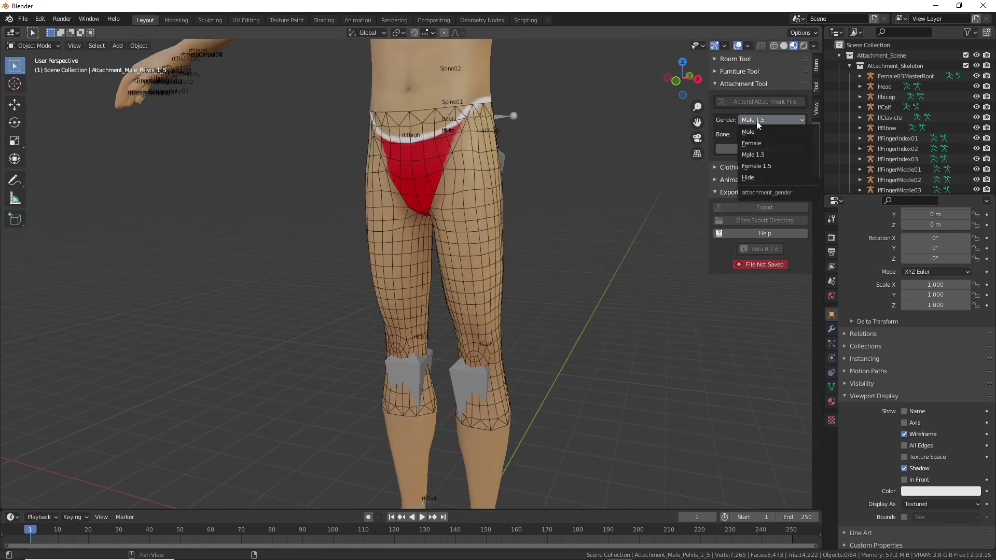
{"action": "left_click", "coordinate": [756, 131]}
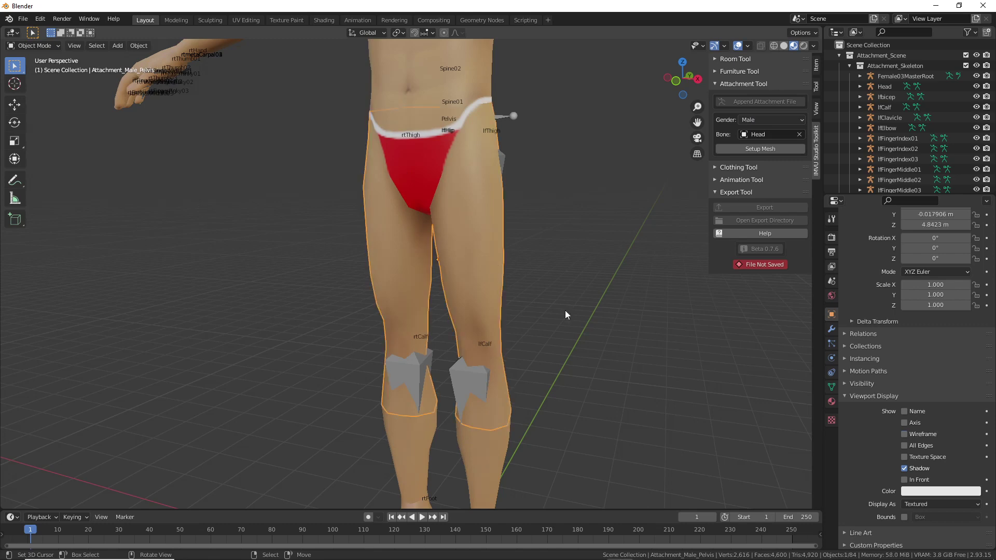
{"action": "left_click", "coordinate": [904, 434]}
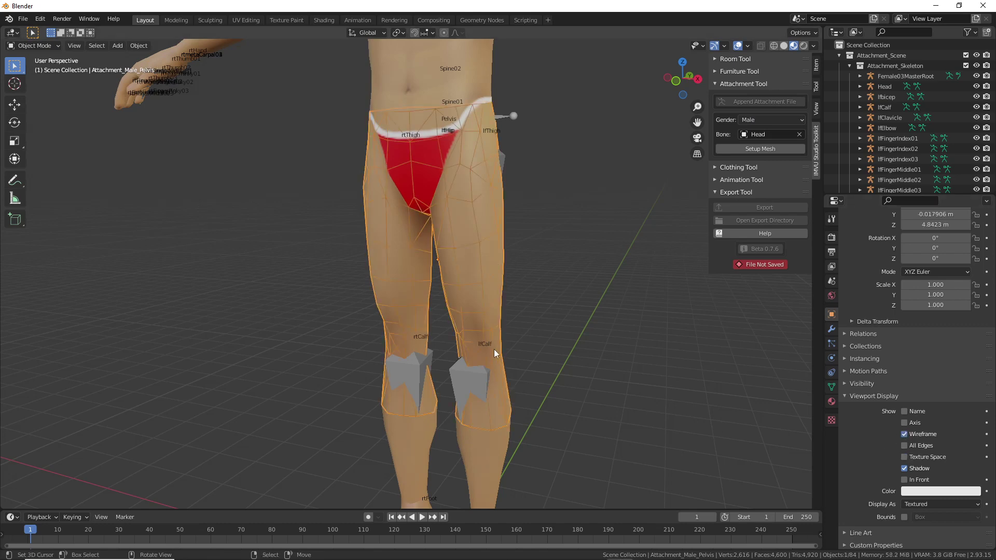
{"action": "middle_click_drag", "start_coordinate": [491, 348], "coordinate": [482, 320]}
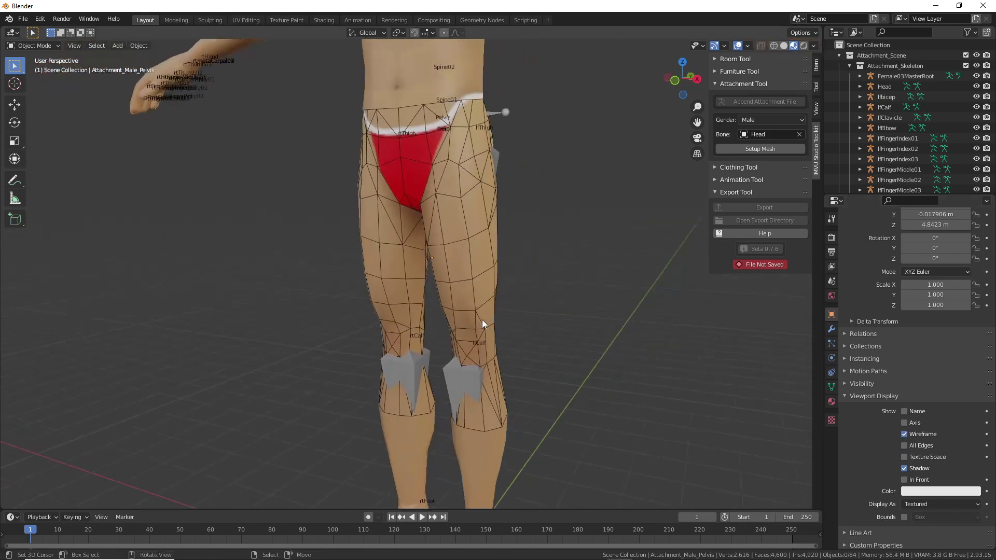
Set the attachment gender back to Male 1.5
{"action": "left_click", "coordinate": [759, 120]}
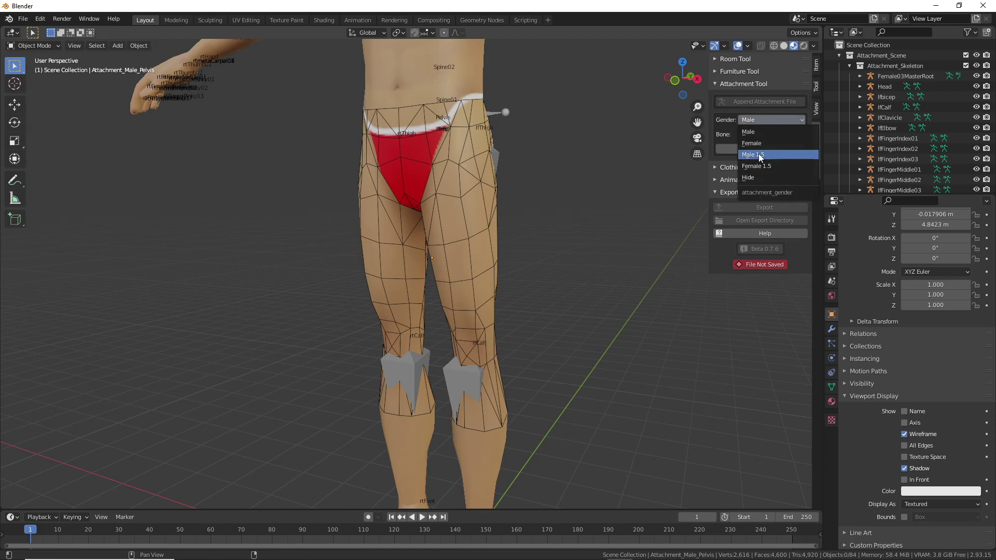
{"action": "left_click", "coordinate": [758, 154]}
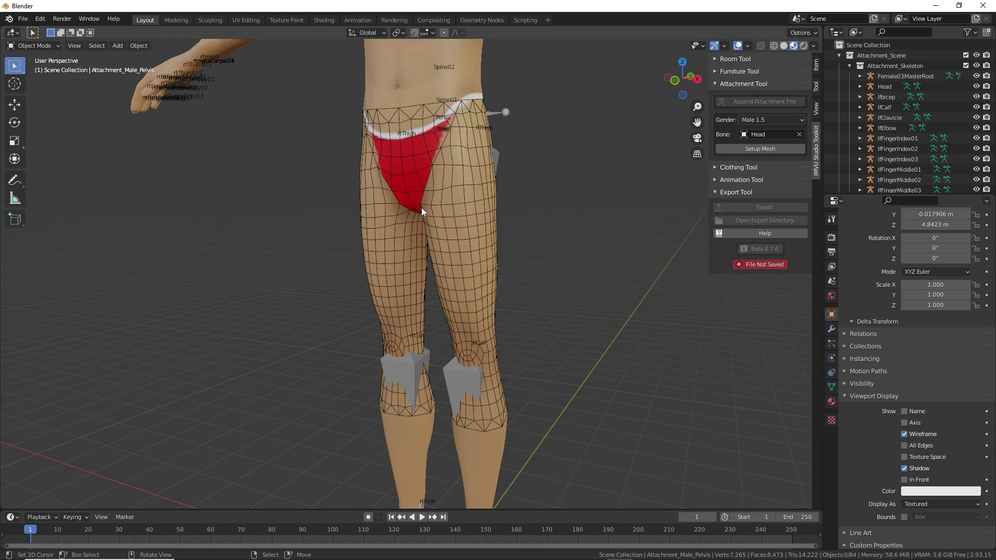
{"action": "middle_click_drag", "start_coordinate": [421, 207], "coordinate": [434, 207]}
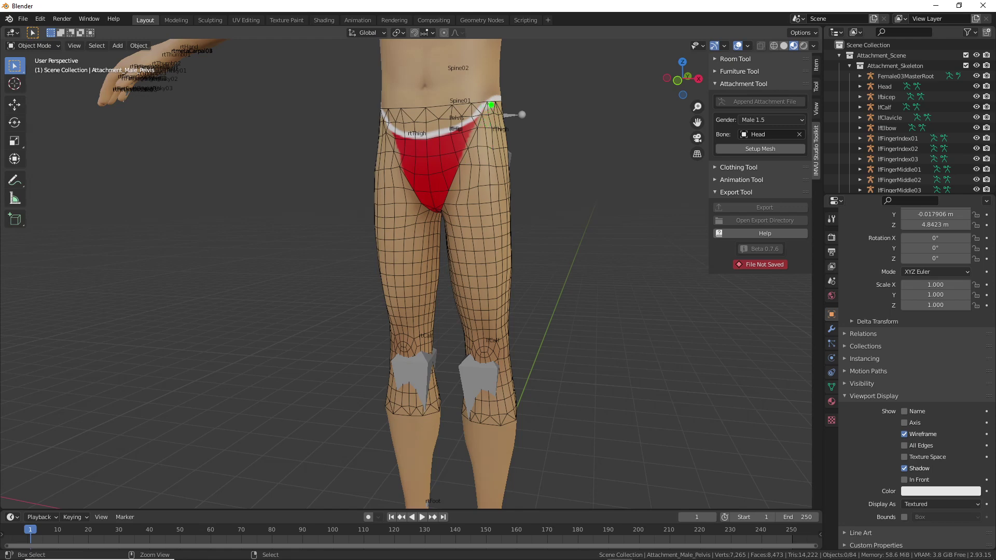
{"action": "mouse_move", "coordinate": [502, 101]}
{"action": "left_mouse_down"}
{"action": "mouse_move", "coordinate": [509, 258]}
{"action": "mouse_move", "coordinate": [501, 379]}
{"action": "left_mouse_up"}
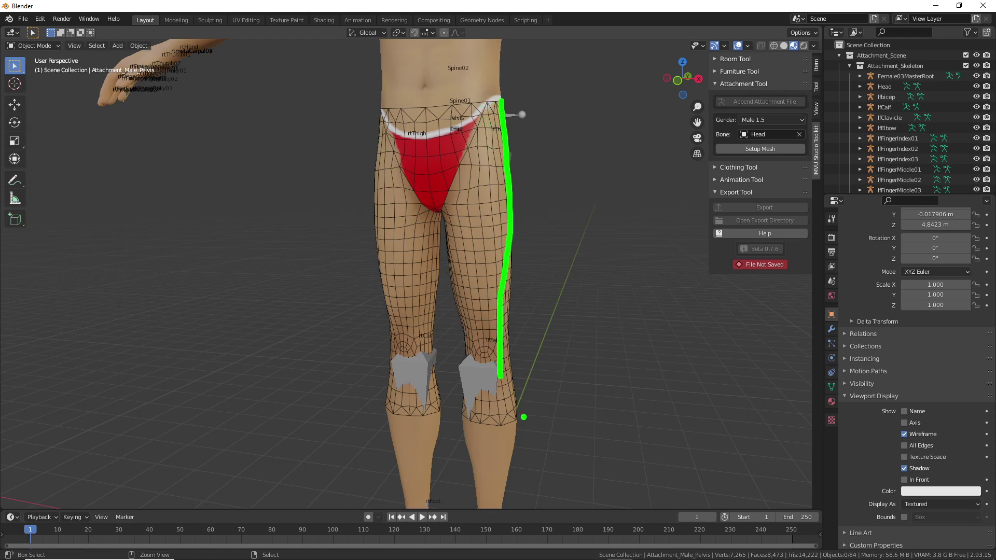
{"action": "mouse_move", "coordinate": [523, 417]}
{"action": "left_mouse_down"}
{"action": "mouse_move", "coordinate": [457, 410]}
{"action": "mouse_move", "coordinate": [447, 234]}
{"action": "mouse_move", "coordinate": [453, 387]}
{"action": "mouse_move", "coordinate": [379, 428]}
{"action": "mouse_move", "coordinate": [366, 300]}
{"action": "left_mouse_up"}
{"action": "mouse_move", "coordinate": [359, 249]}
{"action": "left_mouse_down"}
{"action": "mouse_move", "coordinate": [363, 94]}
{"action": "mouse_move", "coordinate": [483, 83]}
{"action": "left_mouse_up"}
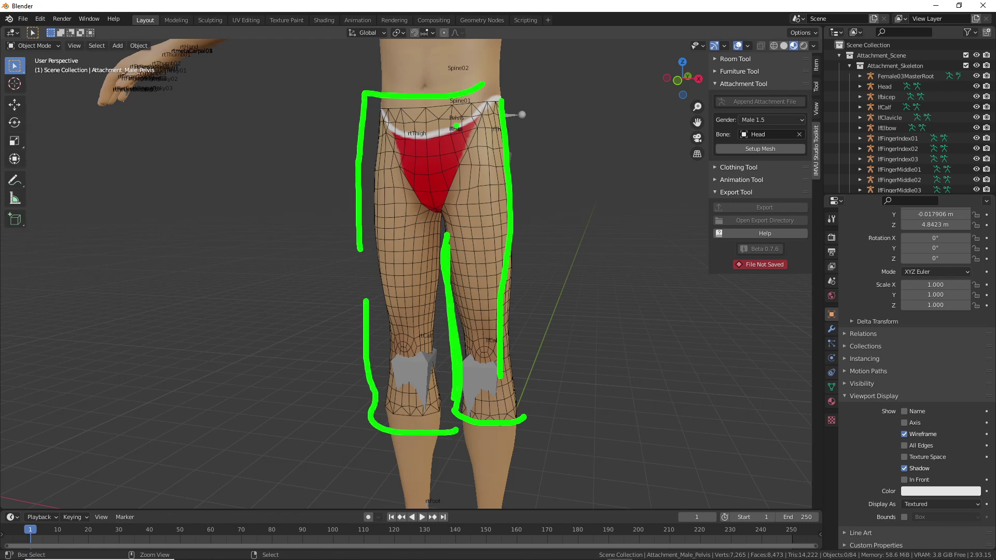
{"action": "mouse_move", "coordinate": [438, 133]}
{"action": "left_mouse_down"}
{"action": "mouse_move", "coordinate": [422, 218]}
{"action": "mouse_move", "coordinate": [465, 431]}
{"action": "left_mouse_up"}
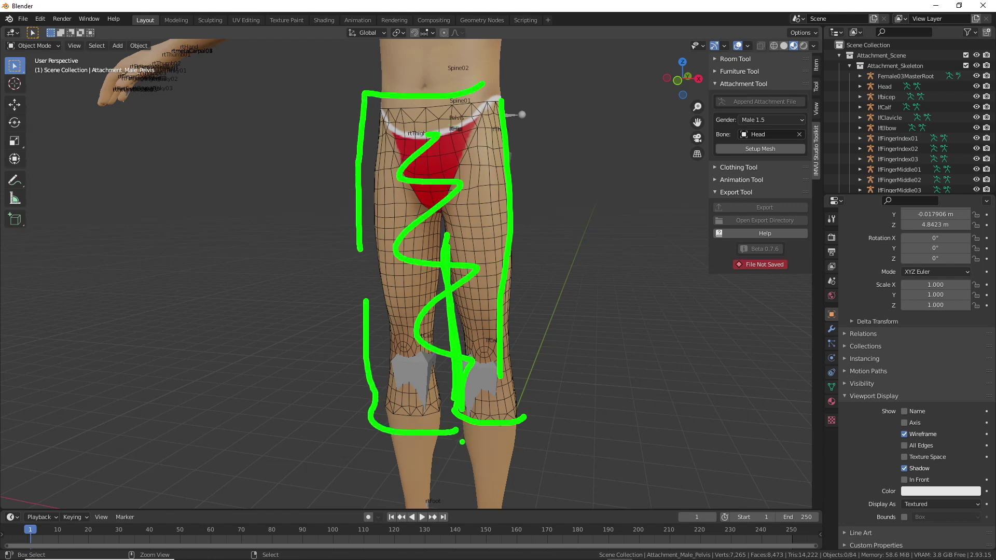
{"action": "key", "text": "Escape"}
Compare the leg topology of the Male and Male 1.5 avatars by switching the attachment gender to Male and back to Male 1.5
{"action": "left_click", "coordinate": [762, 121]}
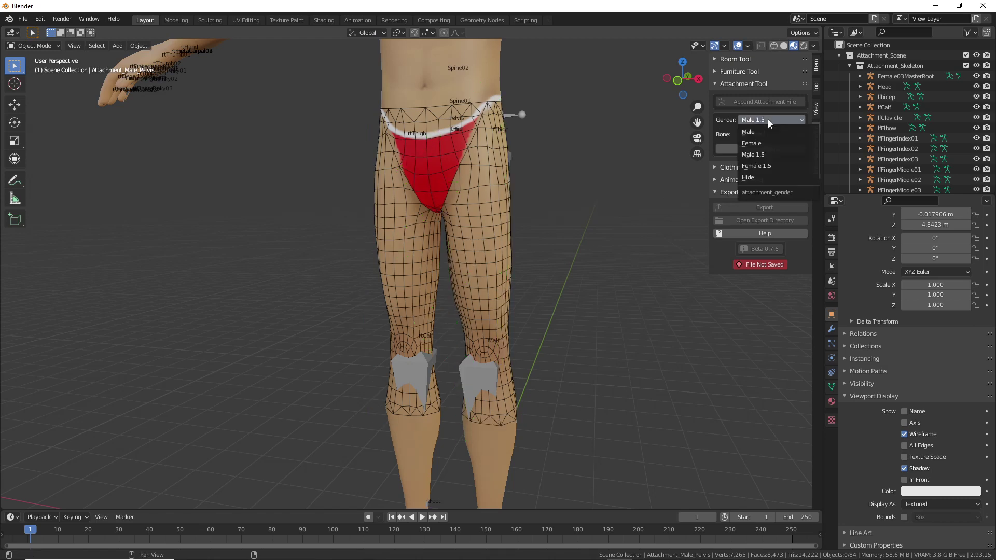
{"action": "left_click", "coordinate": [760, 133]}
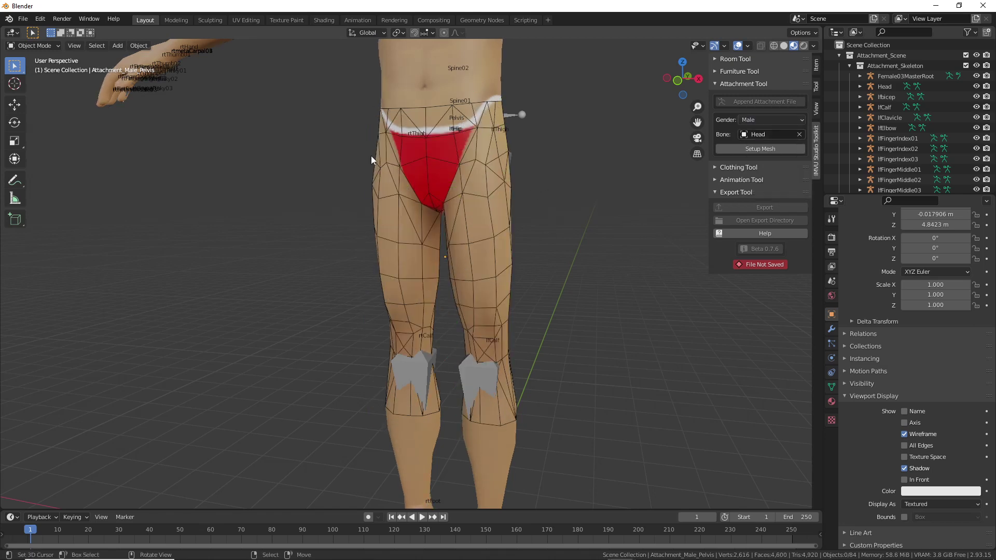
{"action": "middle_click_drag", "start_coordinate": [378, 263], "coordinate": [605, 170]}
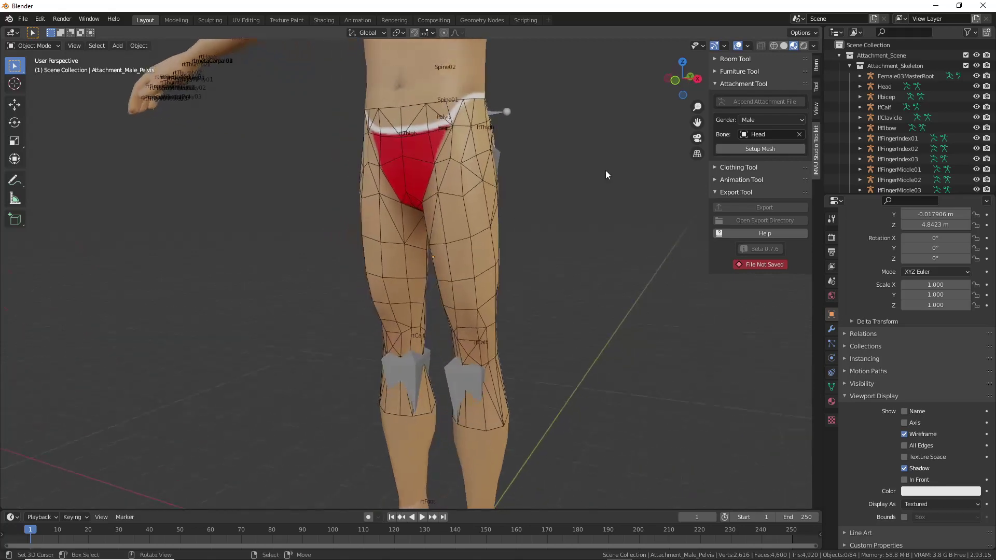
{"action": "left_click", "coordinate": [757, 119]}
{"action": "left_click", "coordinate": [763, 154]}
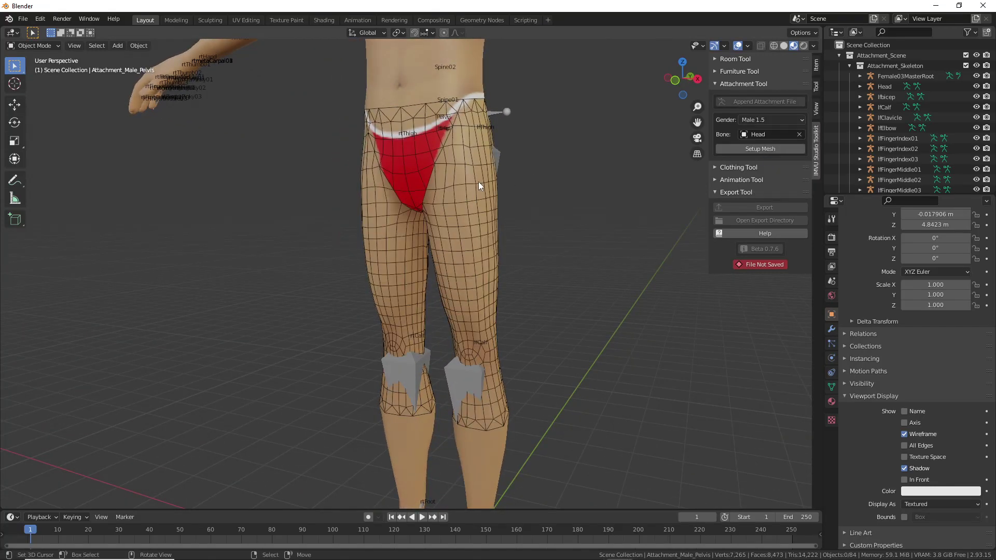
Set the attachment gender to Male and turn off the Wireframe viewport display of its pelvis mesh
{"action": "left_click", "coordinate": [757, 120]}
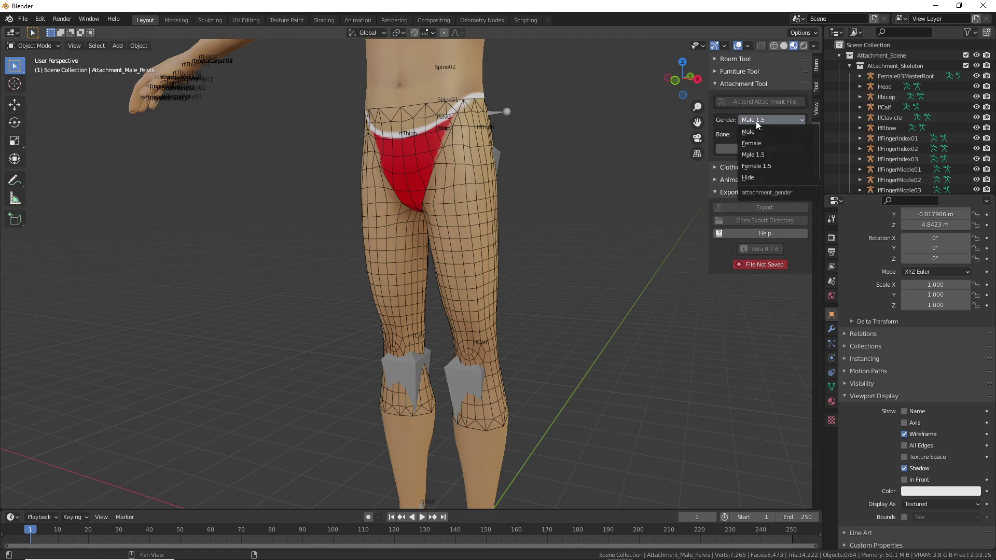
{"action": "left_click", "coordinate": [753, 133]}
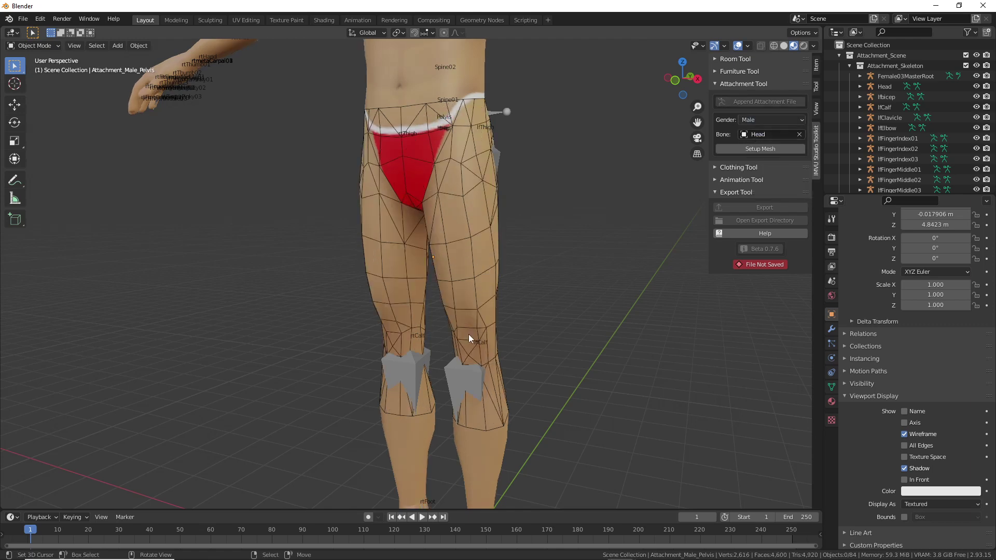
{"action": "left_click", "coordinate": [904, 434]}
{"action": "middle_click_drag", "start_coordinate": [456, 135], "coordinate": [424, 337], "text": "shift"}
Compare the full-body Male 1.5 and Female 1.5 avatars by setting the attachment gender to each in turn
{"action": "left_click", "coordinate": [761, 119]}
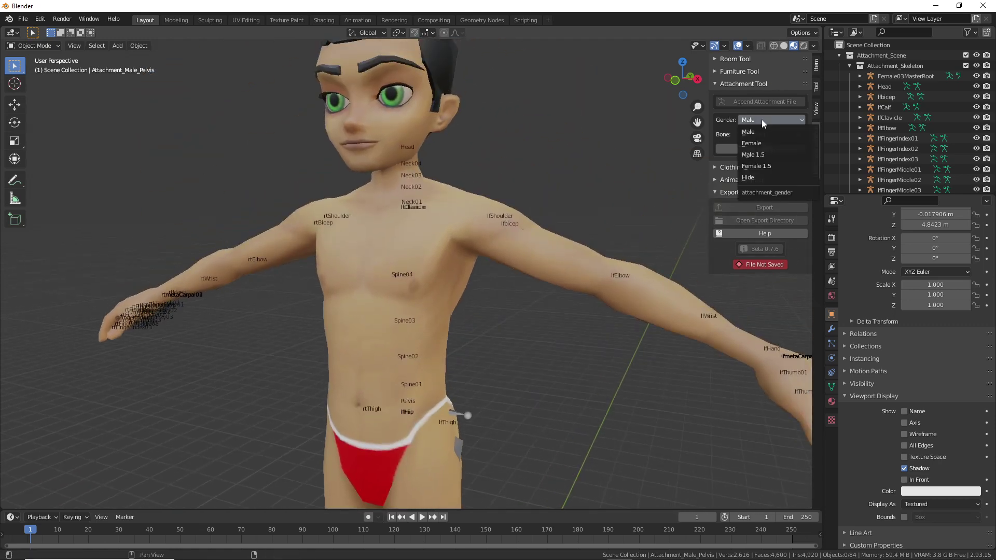
{"action": "left_click", "coordinate": [761, 156]}
{"action": "scroll", "coordinate": [511, 296], "scroll_direction": "down", "scroll_amount": 3}
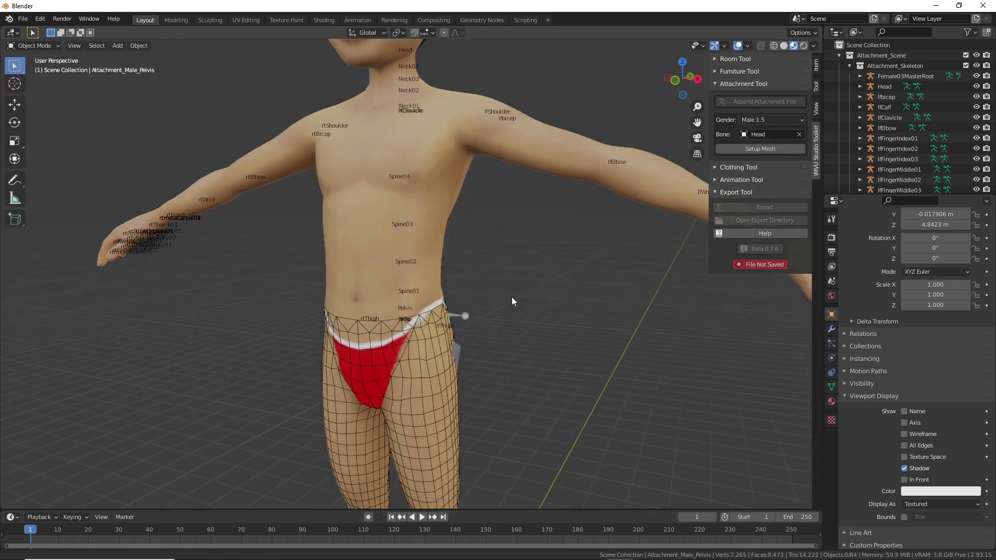
{"action": "scroll", "coordinate": [468, 318], "scroll_direction": "down", "scroll_amount": 2}
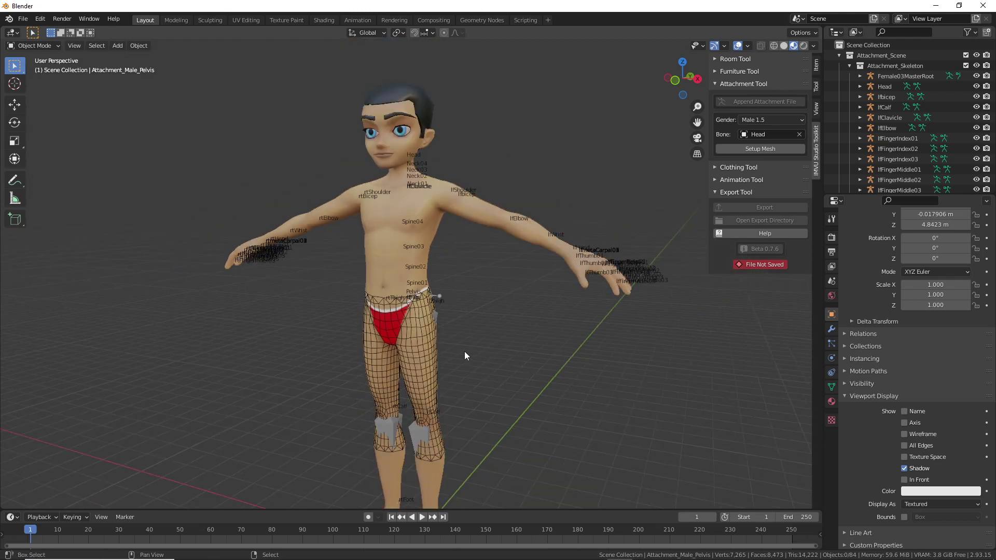
{"action": "scroll", "coordinate": [474, 354], "scroll_direction": "down", "scroll_amount": 1}
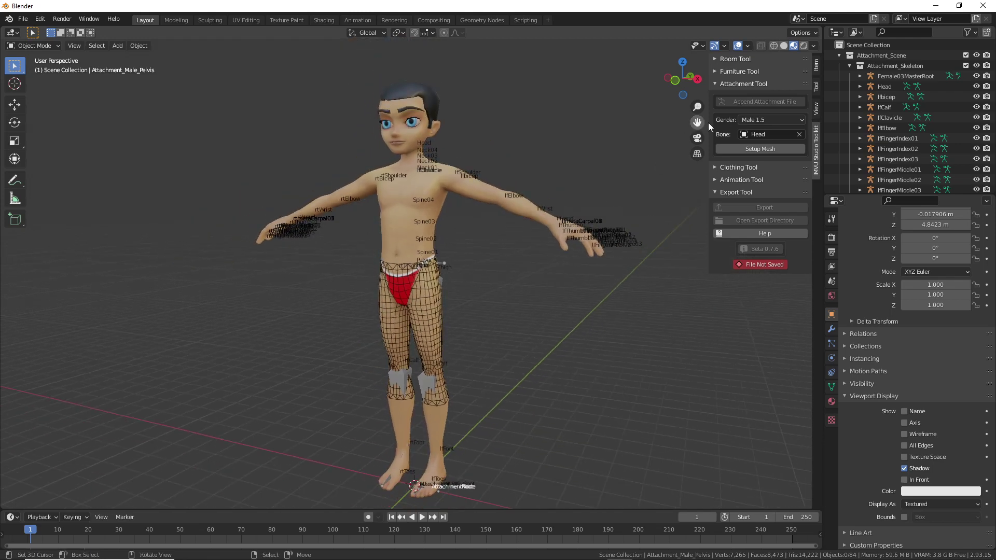
{"action": "left_click", "coordinate": [763, 121]}
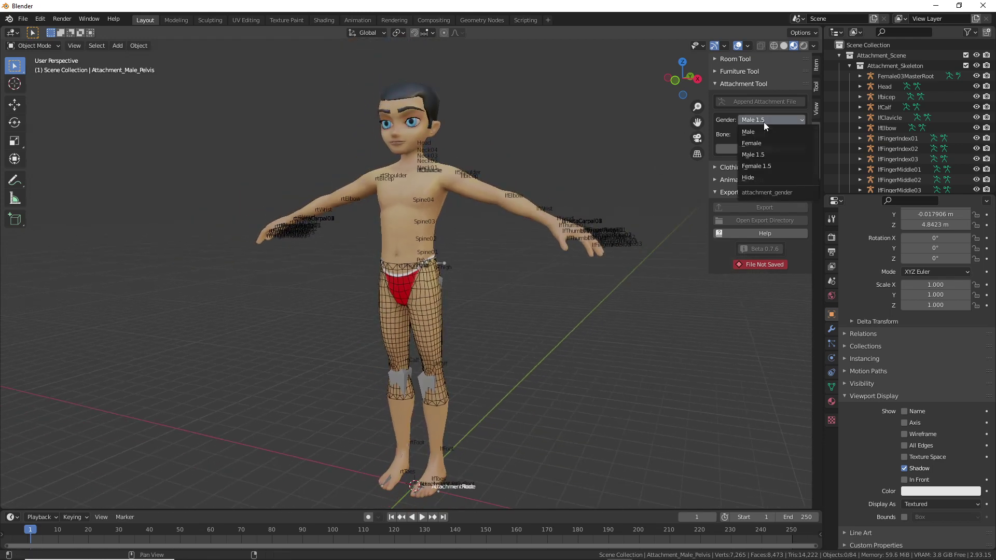
{"action": "left_click", "coordinate": [760, 166]}
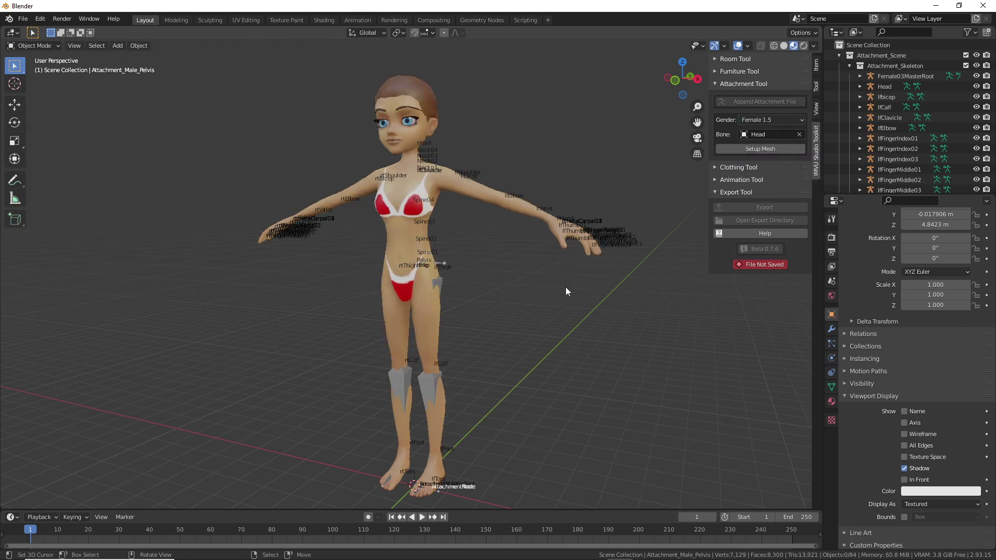
Select the Female 1.5 pelvis mesh and check its topology by briefly enabling its Wireframe viewport display
{"action": "left_click", "coordinate": [436, 324]}
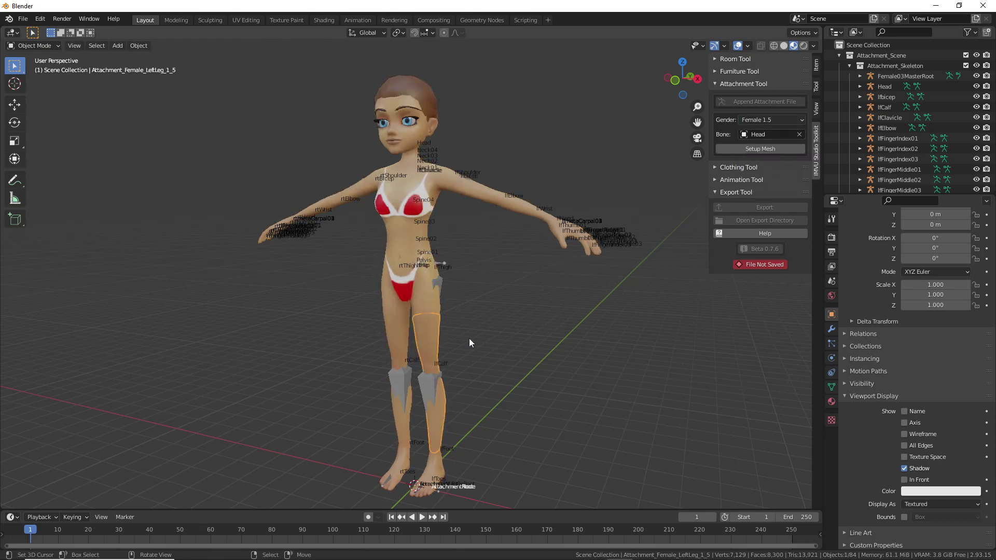
{"action": "left_click", "coordinate": [425, 302]}
{"action": "left_click", "coordinate": [904, 434]}
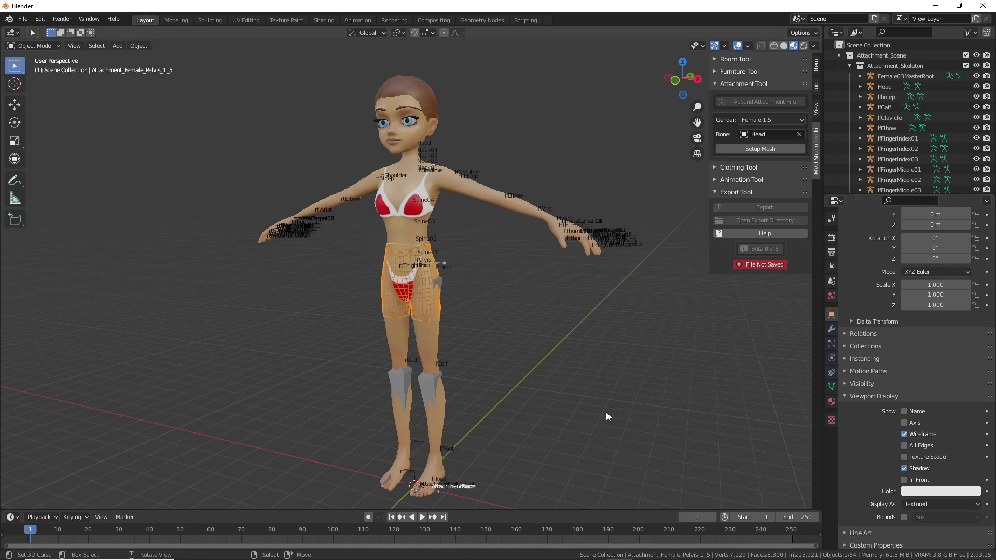
{"action": "left_click", "coordinate": [904, 434]}
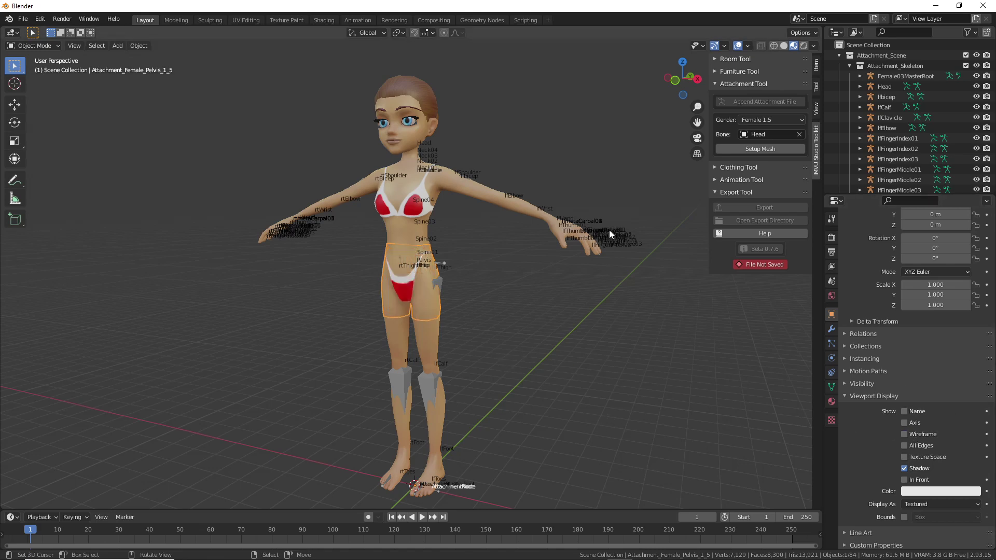
Enable the Wireframe viewport overlay for the whole scene and examine the Female 1.5 avatar's torso topology
{"action": "left_click", "coordinate": [748, 46]}
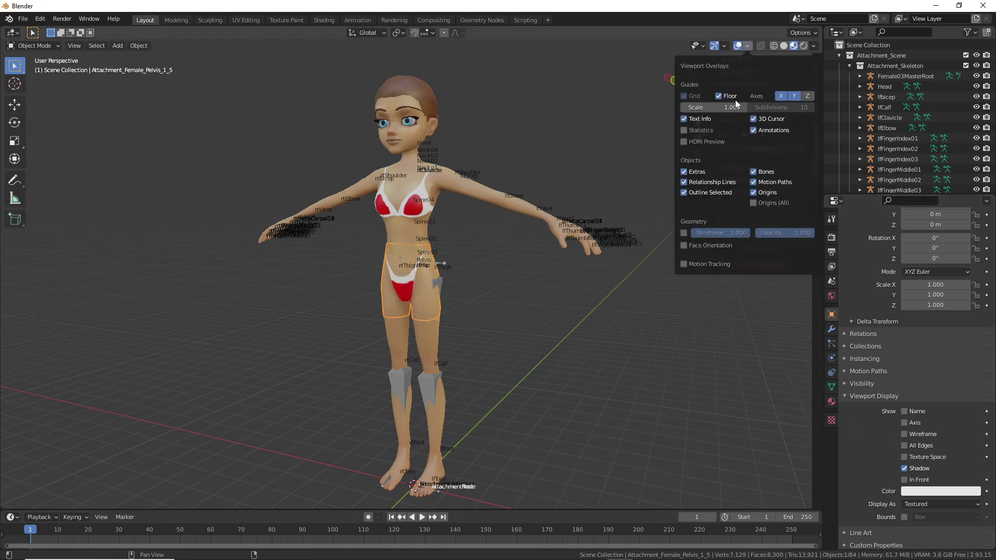
{"action": "left_click", "coordinate": [683, 232]}
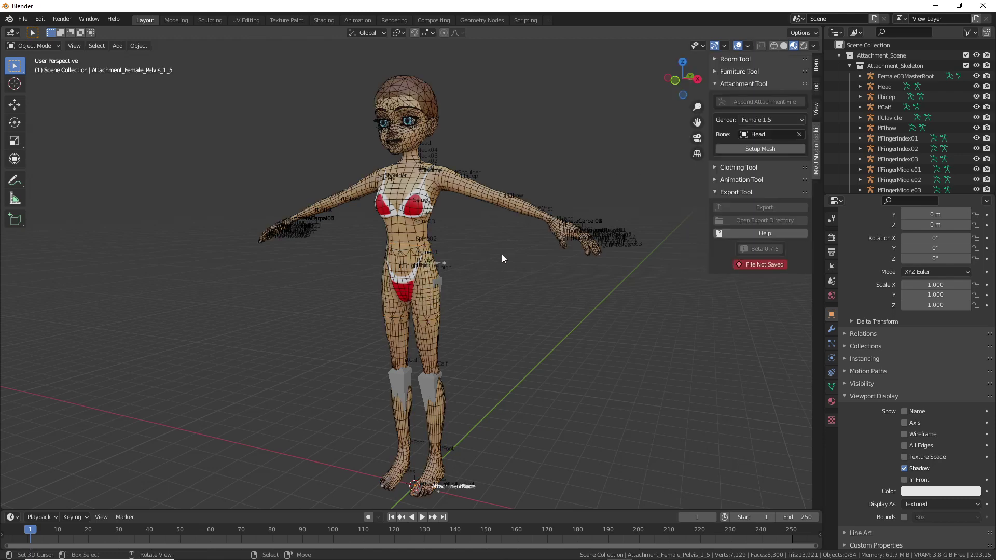
{"action": "middle_click_drag", "start_coordinate": [500, 254], "coordinate": [538, 256]}
{"action": "scroll", "coordinate": [535, 260], "scroll_direction": "up", "scroll_amount": 3}
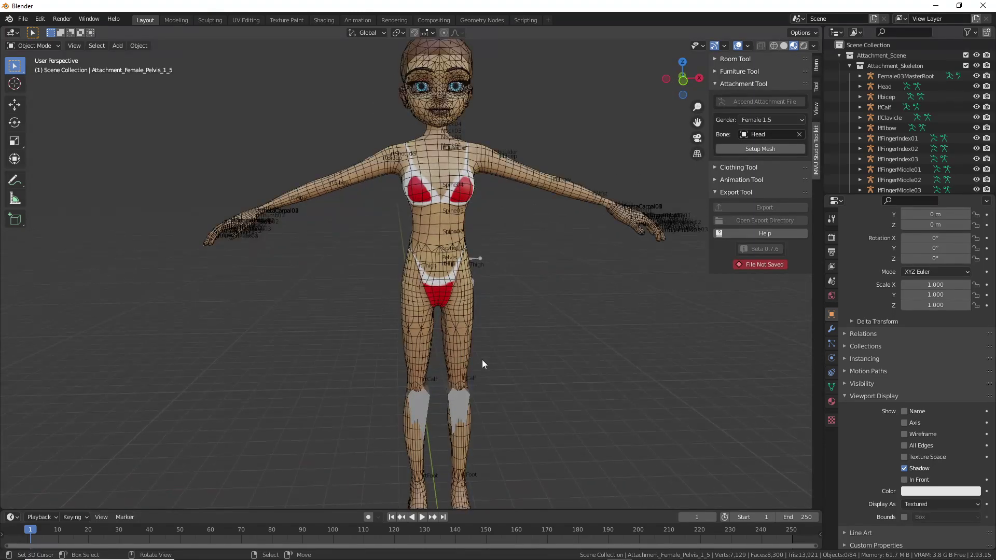
{"action": "middle_click_drag", "start_coordinate": [481, 363], "coordinate": [464, 260], "text": "shift"}
{"action": "scroll", "coordinate": [462, 263], "scroll_direction": "up", "scroll_amount": 5}
{"action": "middle_click_drag", "start_coordinate": [464, 349], "coordinate": [476, 332], "text": "shift"}
Compare the torso topology of the Male 1.5 and Male avatars by setting the attachment gender to each in turn
{"action": "left_click", "coordinate": [768, 120]}
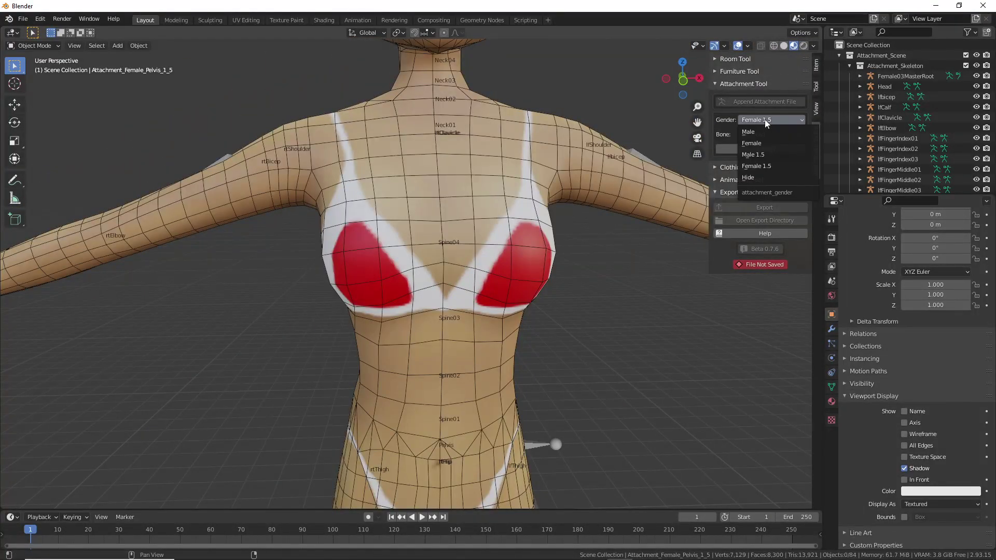
{"action": "left_click", "coordinate": [753, 155]}
{"action": "middle_click_drag", "start_coordinate": [461, 272], "coordinate": [443, 315], "text": "shift"}
{"action": "left_click", "coordinate": [758, 120]}
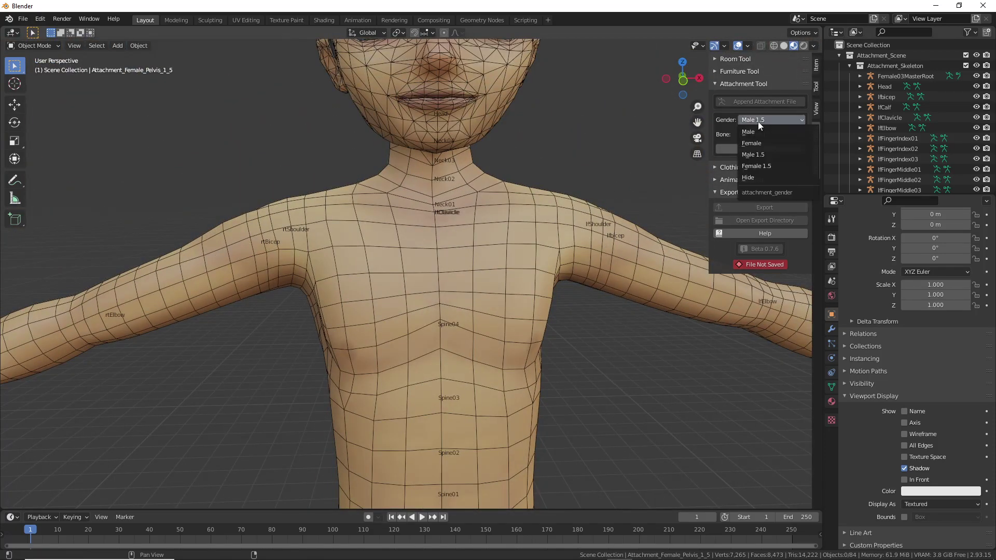
{"action": "left_click", "coordinate": [757, 132]}
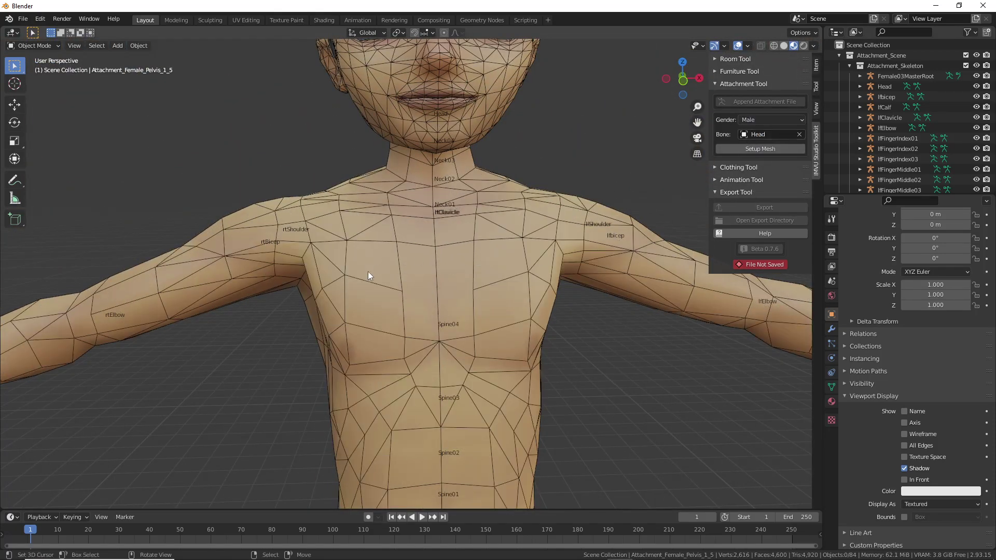
{"action": "middle_click_drag", "start_coordinate": [270, 326], "coordinate": [262, 282]}
Set the attachment gender to Hide and view the bare attachment skeleton from the head to the thighs
{"action": "left_click", "coordinate": [758, 120]}
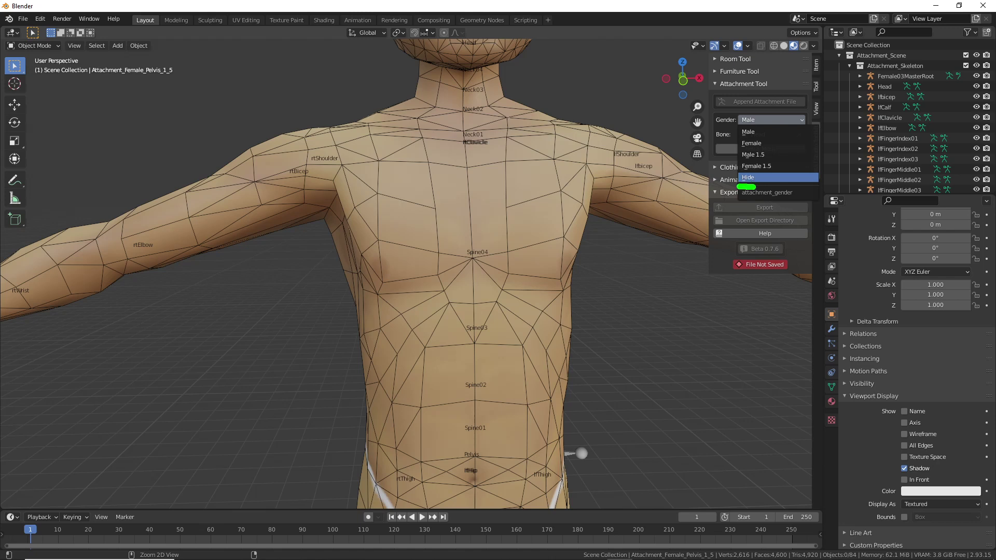
{"action": "left_click", "coordinate": [748, 178]}
{"action": "scroll", "coordinate": [381, 277], "scroll_direction": "down", "scroll_amount": 4}
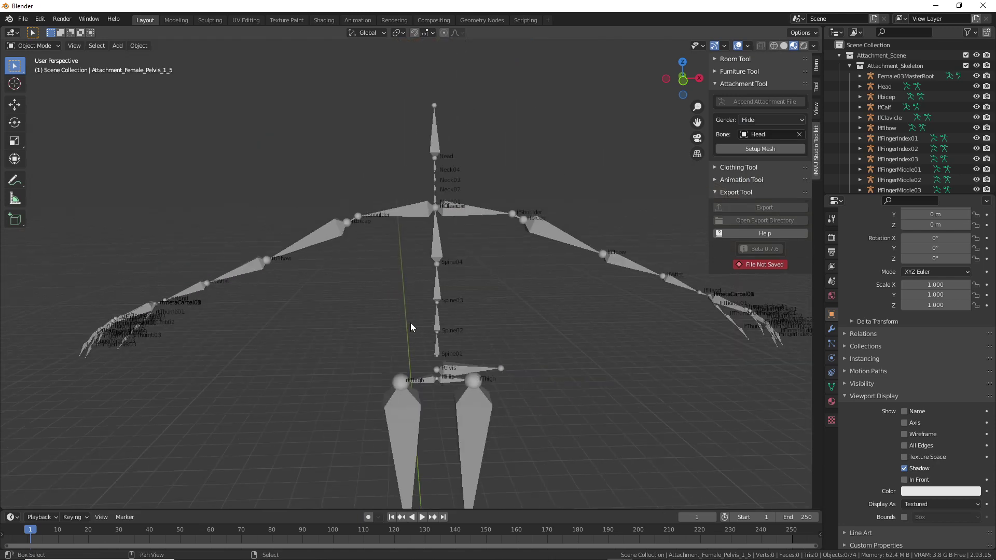
{"action": "scroll", "coordinate": [410, 323], "scroll_direction": "down", "scroll_amount": 1}
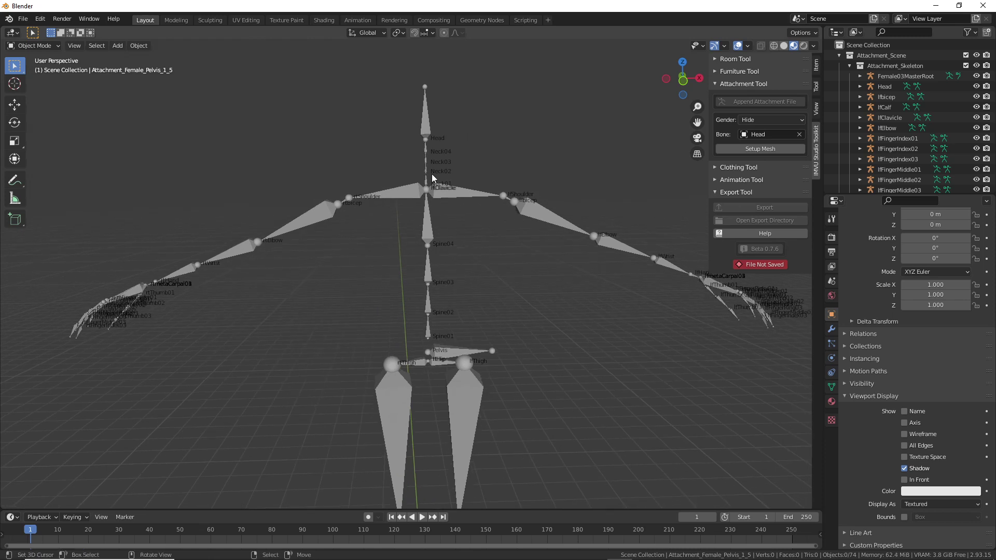
{"action": "mouse_move", "coordinate": [415, 66]}
{"action": "left_mouse_down"}
{"action": "mouse_move", "coordinate": [433, 182]}
{"action": "mouse_move", "coordinate": [416, 87]}
{"action": "left_mouse_up"}
{"action": "mouse_move", "coordinate": [475, 158]}
{"action": "left_mouse_down"}
{"action": "mouse_move", "coordinate": [551, 180]}
{"action": "mouse_move", "coordinate": [718, 299]}
{"action": "mouse_move", "coordinate": [495, 257]}
{"action": "mouse_move", "coordinate": [470, 322]}
{"action": "mouse_move", "coordinate": [482, 327]}
{"action": "mouse_move", "coordinate": [512, 499]}
{"action": "left_mouse_up"}
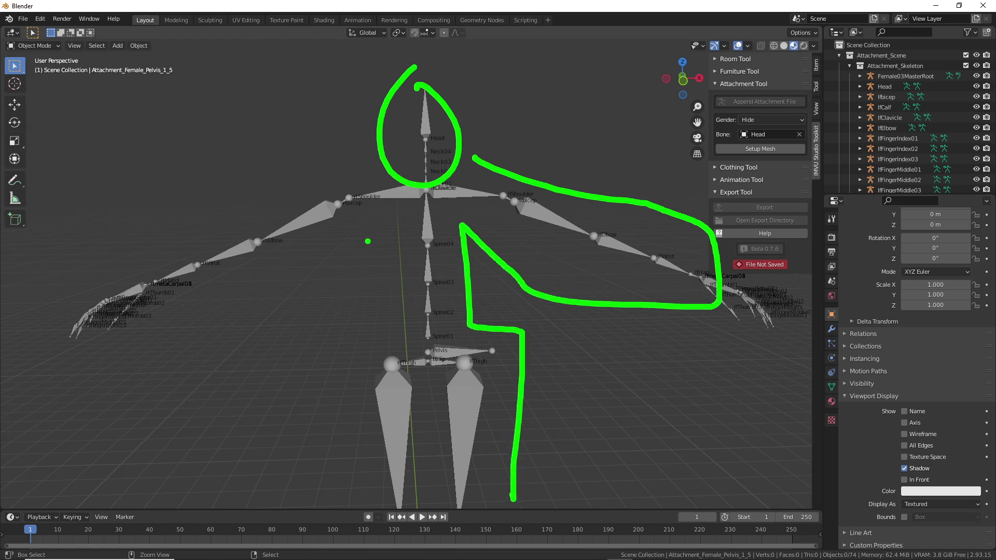
{"action": "mouse_move", "coordinate": [368, 237]}
{"action": "left_mouse_down"}
{"action": "mouse_move", "coordinate": [350, 500]}
{"action": "mouse_move", "coordinate": [351, 251]}
{"action": "mouse_move", "coordinate": [9, 382]}
{"action": "mouse_move", "coordinate": [325, 151]}
{"action": "mouse_move", "coordinate": [417, 148]}
{"action": "left_mouse_up"}
{"action": "left_click", "coordinate": [436, 279]}
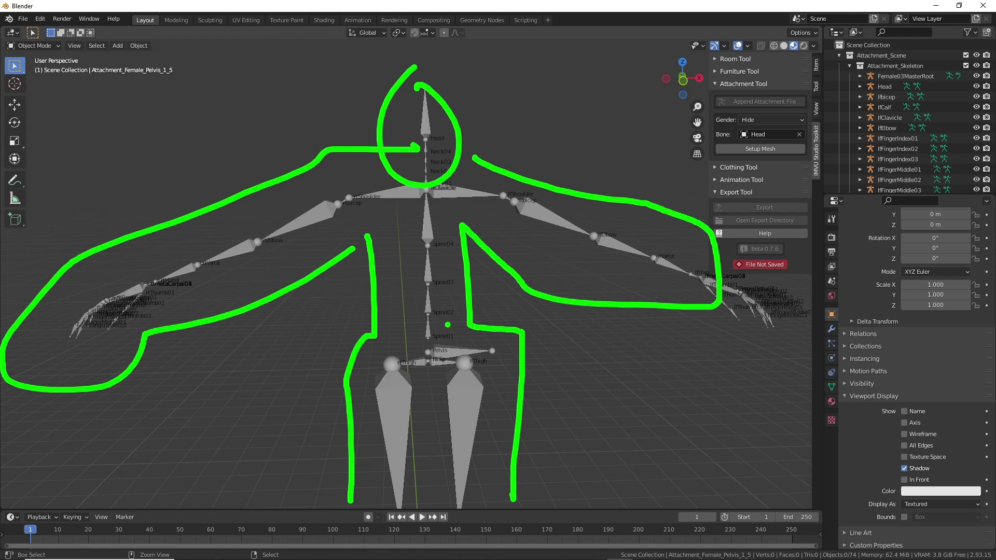
{"action": "key", "text": "Escape"}
Expand the Clothing Tool section to view its options and collapse it again
{"action": "middle_click_drag", "start_coordinate": [400, 341], "coordinate": [450, 331]}
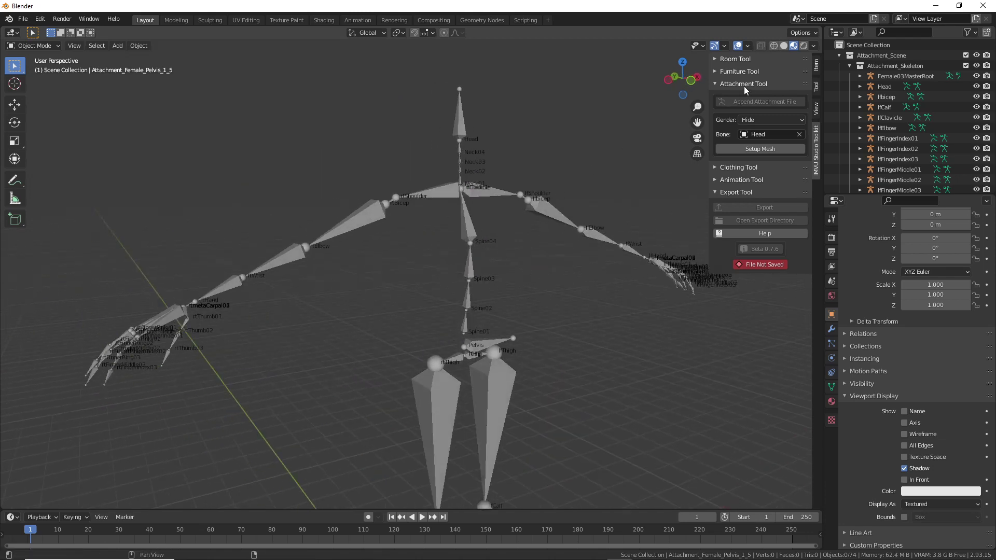
{"action": "left_click", "coordinate": [729, 167]}
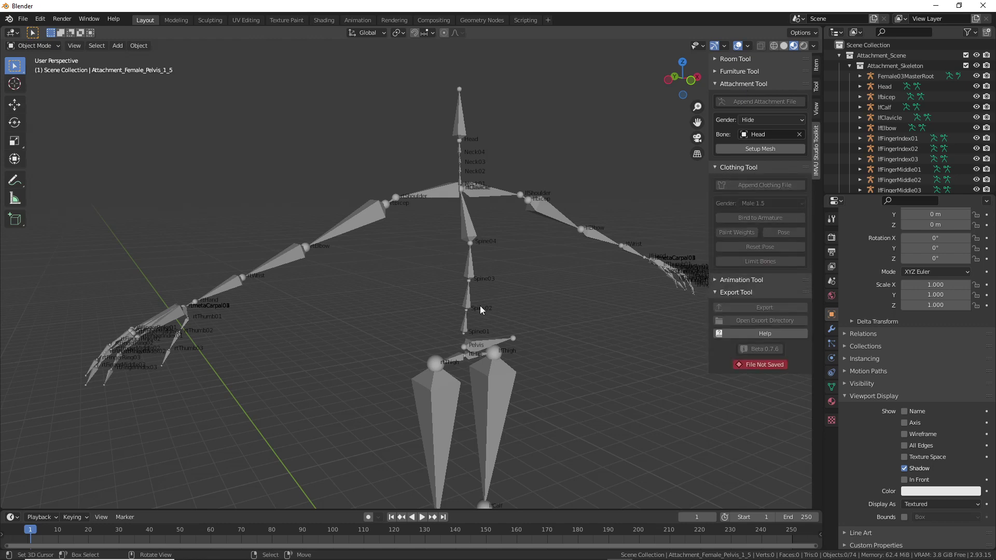
{"action": "left_click", "coordinate": [741, 168]}
{"action": "middle_click_drag", "start_coordinate": [500, 225], "coordinate": [478, 243], "text": "shift"}
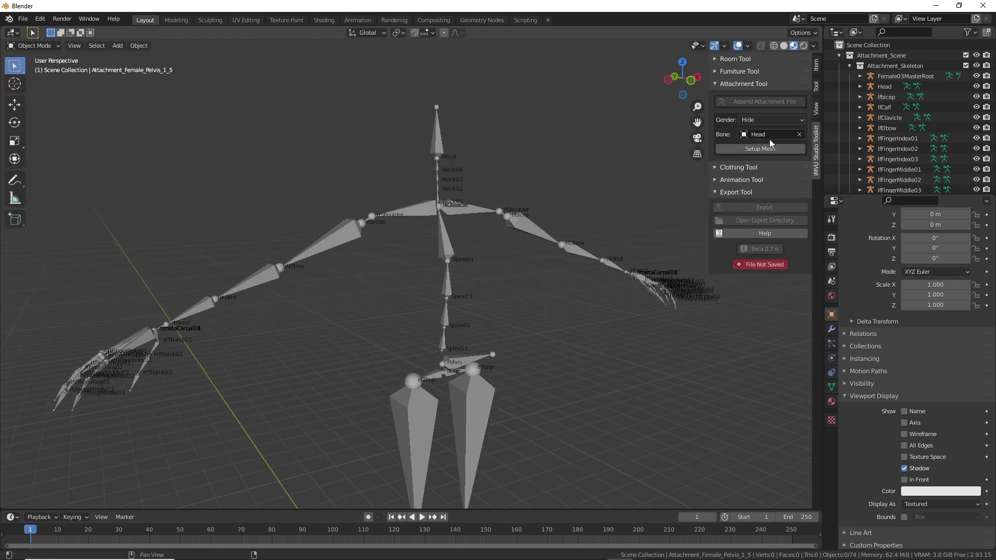
Set the attachment gender to Male and disable the Wireframe viewport overlay
{"action": "left_click", "coordinate": [761, 119]}
{"action": "left_click", "coordinate": [754, 130]}
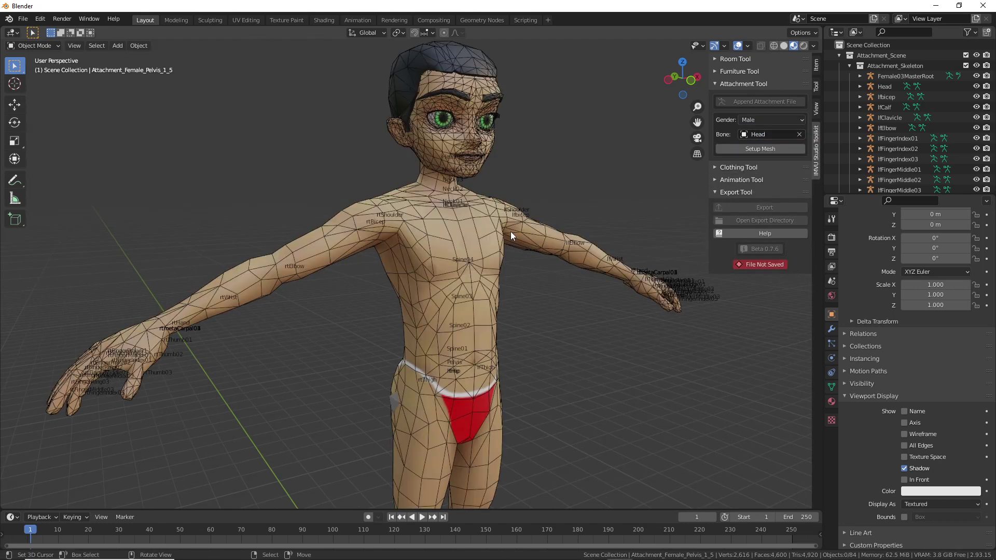
{"action": "scroll", "coordinate": [510, 231], "scroll_direction": "up", "scroll_amount": 4}
{"action": "left_click", "coordinate": [748, 45]}
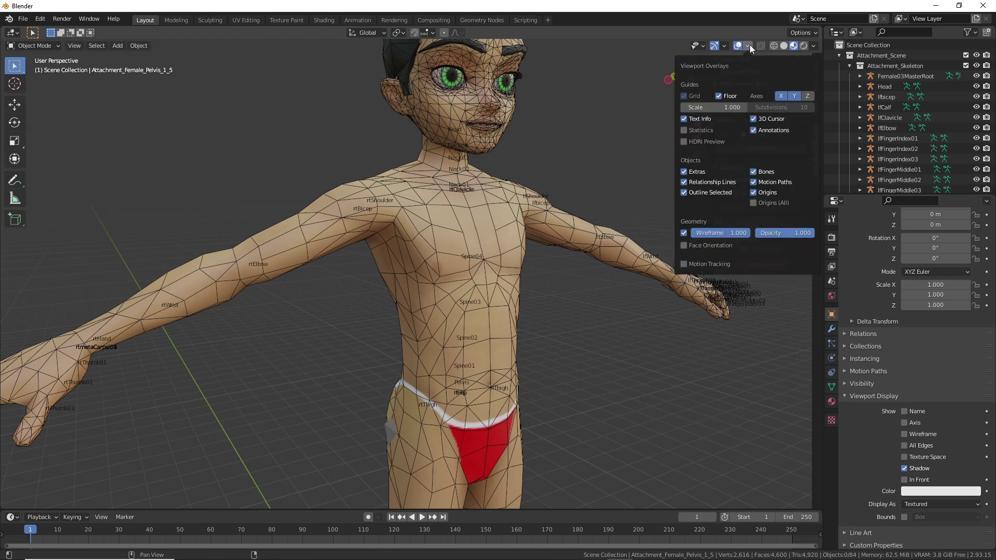
{"action": "left_click", "coordinate": [680, 229]}
Add a cube mesh to the attachment scene in Object Mode
{"action": "middle_click_drag", "start_coordinate": [652, 261], "coordinate": [469, 356]}
{"action": "scroll", "coordinate": [469, 355], "scroll_direction": "up", "scroll_amount": 3}
{"action": "middle_click_drag", "start_coordinate": [353, 271], "coordinate": [459, 335], "text": "shift"}
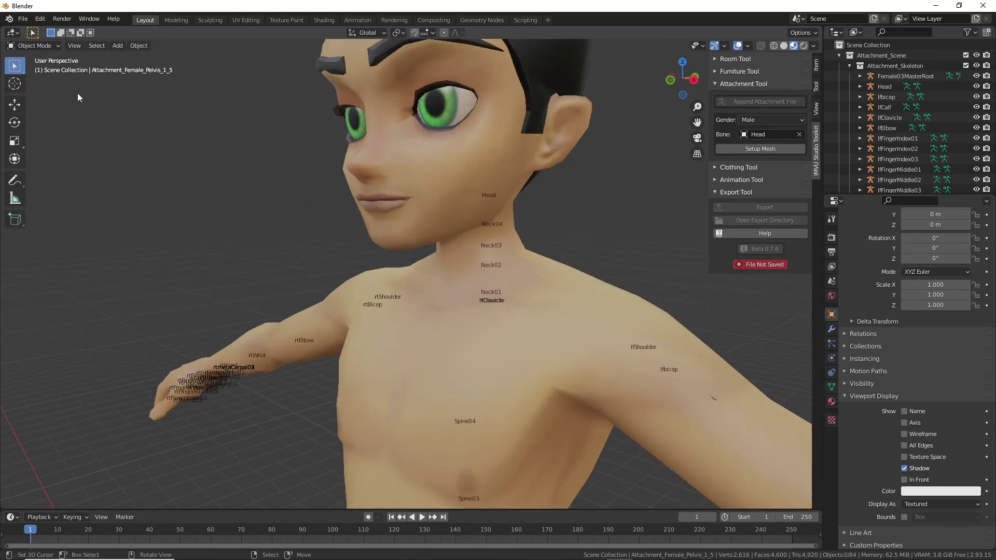
{"action": "left_click", "coordinate": [118, 45]}
{"action": "mouse_move", "coordinate": [134, 61]}
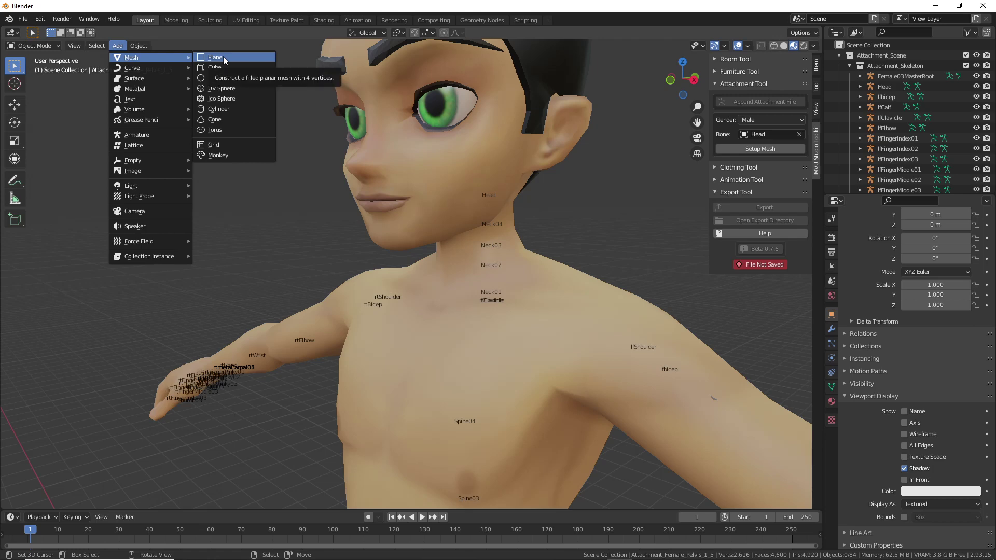
{"action": "left_click", "coordinate": [226, 71]}
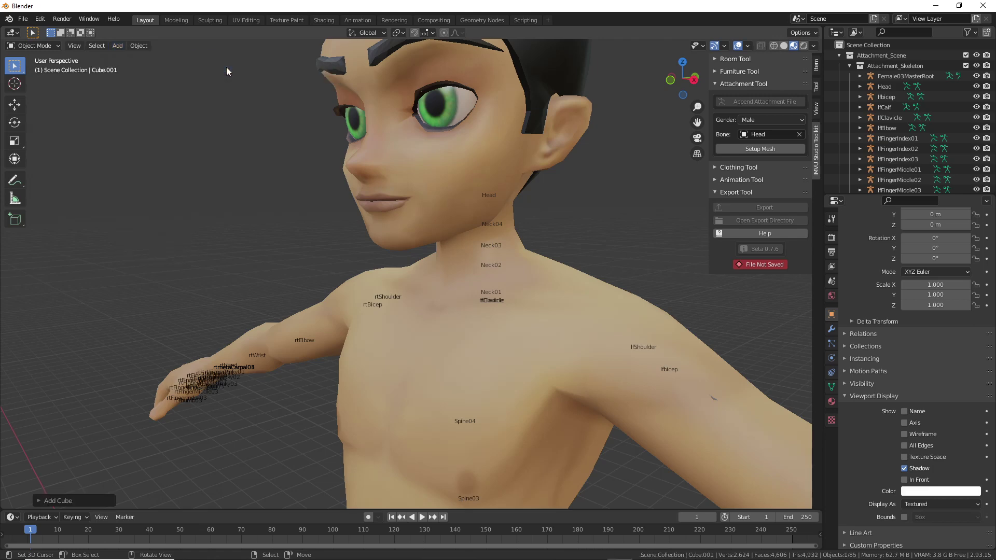
Move the cube up from the avatar's feet to neck height, to about Z 9.32 m
{"action": "scroll", "coordinate": [429, 331], "scroll_direction": "down", "scroll_amount": 4}
{"action": "middle_click_drag", "start_coordinate": [436, 405], "coordinate": [386, 159], "text": "shift"}
{"action": "middle_click_drag", "start_coordinate": [343, 219], "coordinate": [433, 164], "text": "shift"}
{"action": "left_click", "coordinate": [18, 106]}
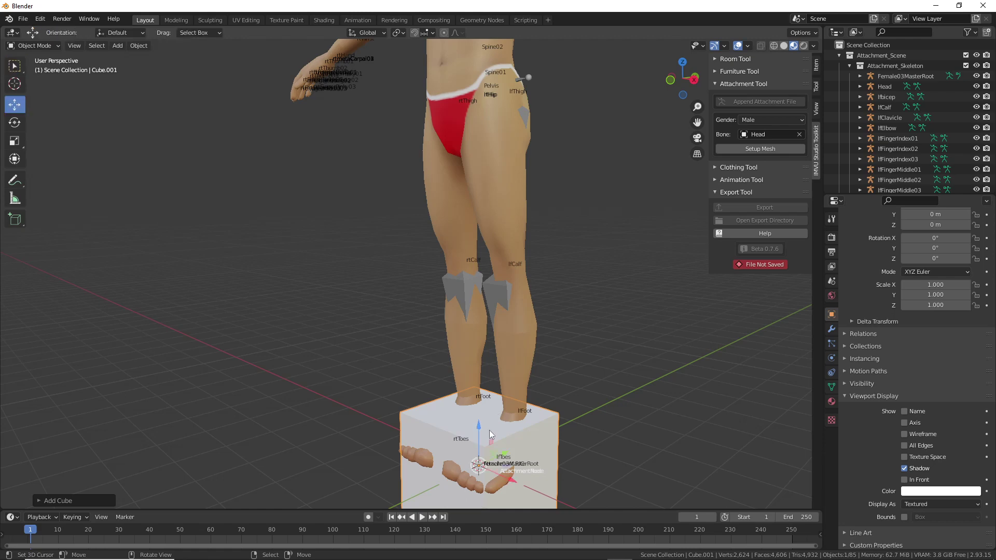
{"action": "left_click_drag", "start_coordinate": [479, 425], "coordinate": [479, 35]}
{"action": "middle_click_drag", "start_coordinate": [445, 168], "coordinate": [432, 379], "text": "shift"}
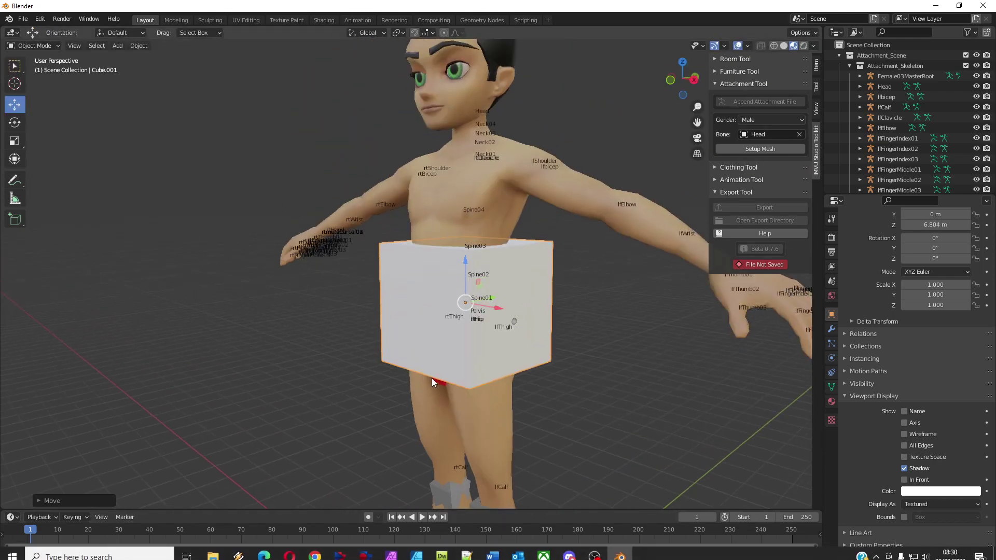
{"action": "left_click_drag", "start_coordinate": [464, 269], "coordinate": [463, 115]}
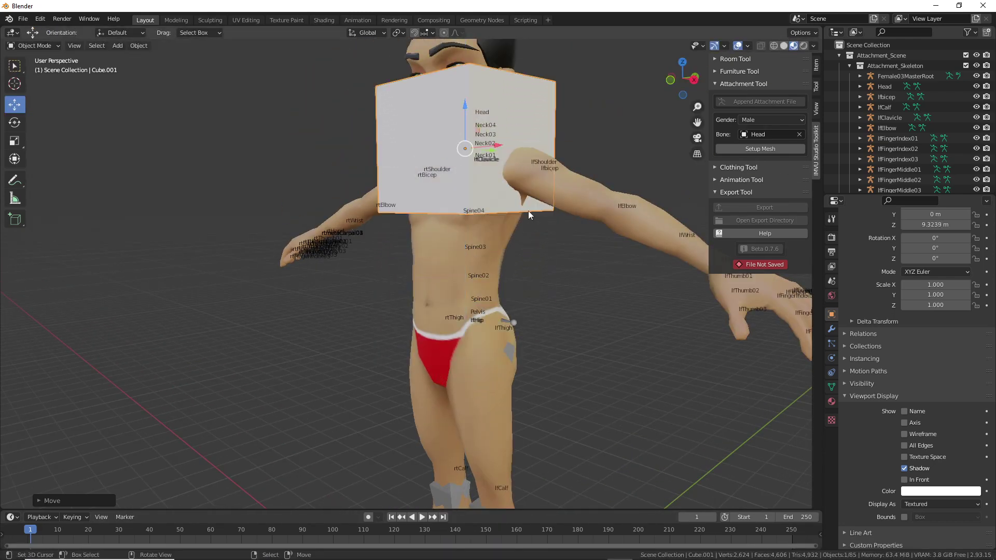
Move the cube forward along Y to about -1.93 m so it sits in front of the avatar
{"action": "middle_click_drag", "start_coordinate": [528, 211], "coordinate": [563, 343], "text": "shift"}
{"action": "middle_click_drag", "start_coordinate": [585, 350], "coordinate": [502, 314]}
{"action": "scroll", "coordinate": [535, 366], "scroll_direction": "up", "scroll_amount": 3}
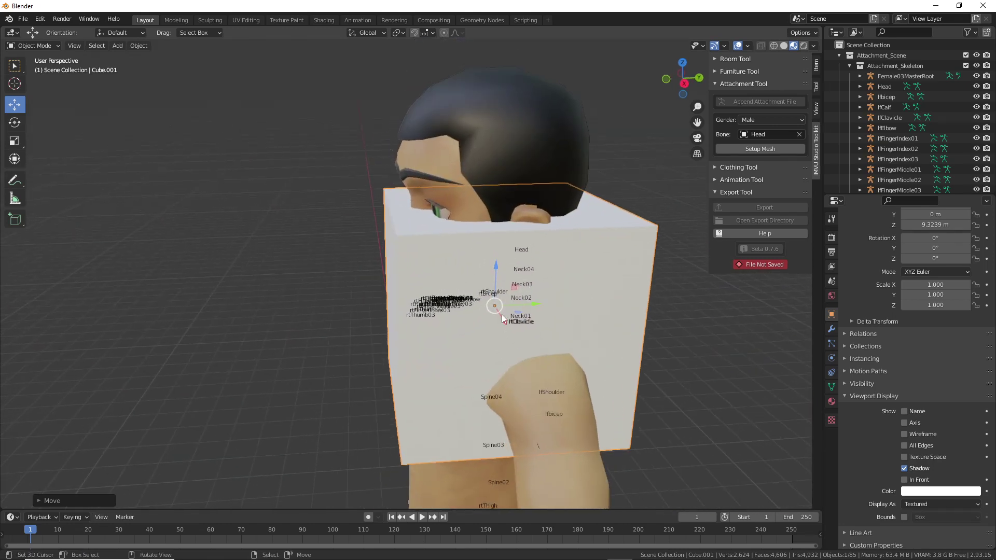
{"action": "left_click_drag", "start_coordinate": [531, 303], "coordinate": [313, 338]}
{"action": "middle_click_drag", "start_coordinate": [313, 338], "coordinate": [362, 338]}
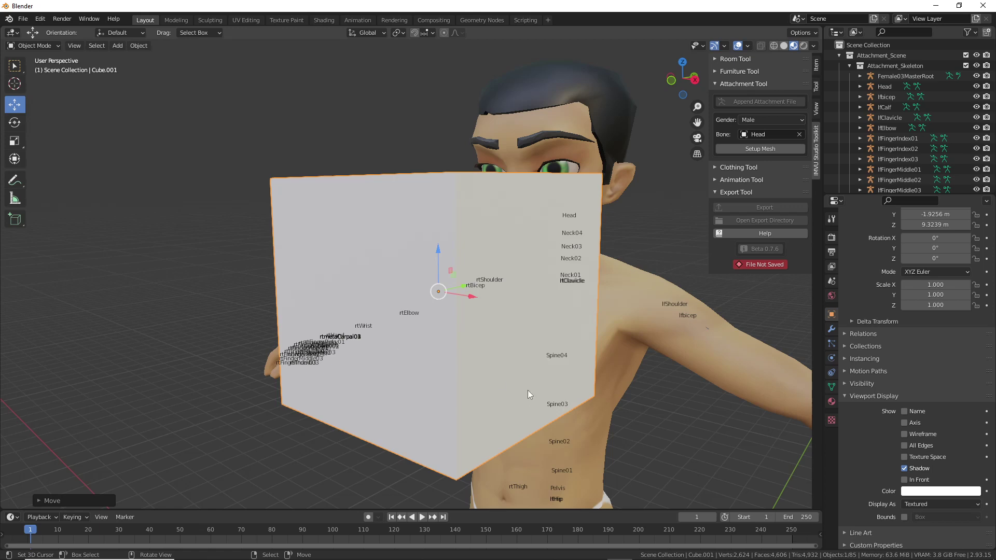
Scale the cube down to 0.2 and place it in front of the mouth at about Y -1.08 m, Z 9.77 m
{"action": "key", "text": "s"}
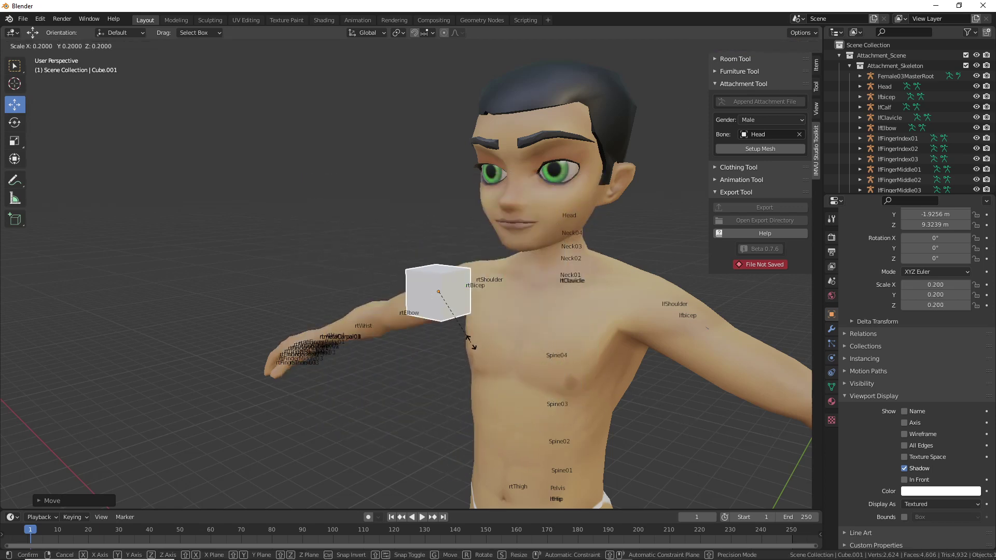
{"action": "left_click", "coordinate": [461, 332]}
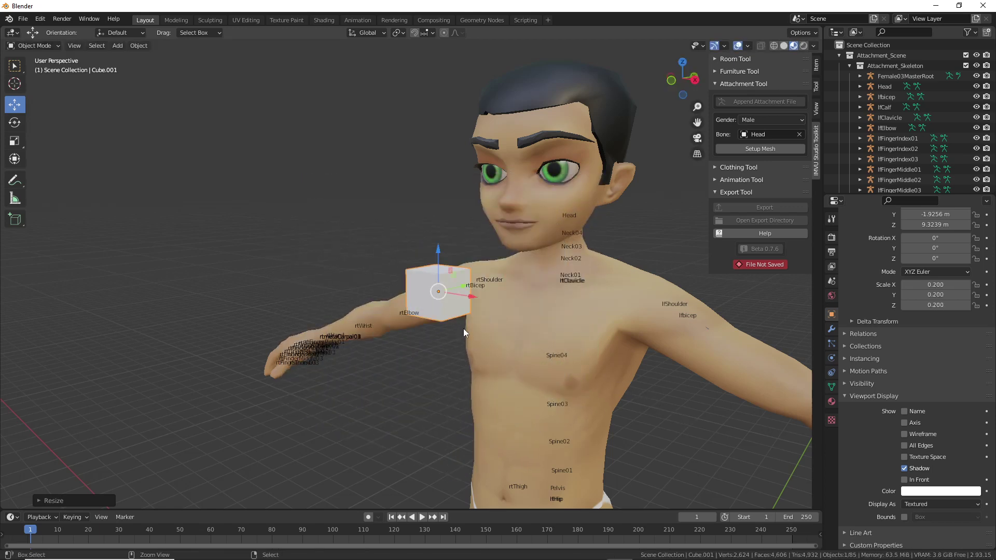
{"action": "middle_click_drag", "start_coordinate": [463, 329], "coordinate": [350, 310]}
{"action": "left_click_drag", "start_coordinate": [339, 302], "coordinate": [421, 242]}
{"action": "middle_click_drag", "start_coordinate": [421, 242], "coordinate": [475, 348]}
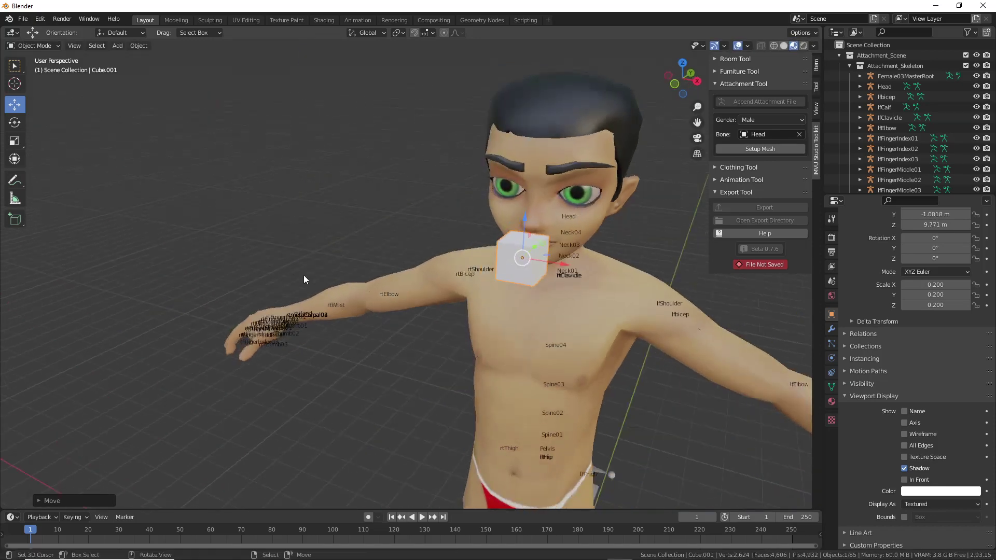
{"action": "left_click", "coordinate": [77, 46]}
{"action": "left_click", "coordinate": [82, 102]}
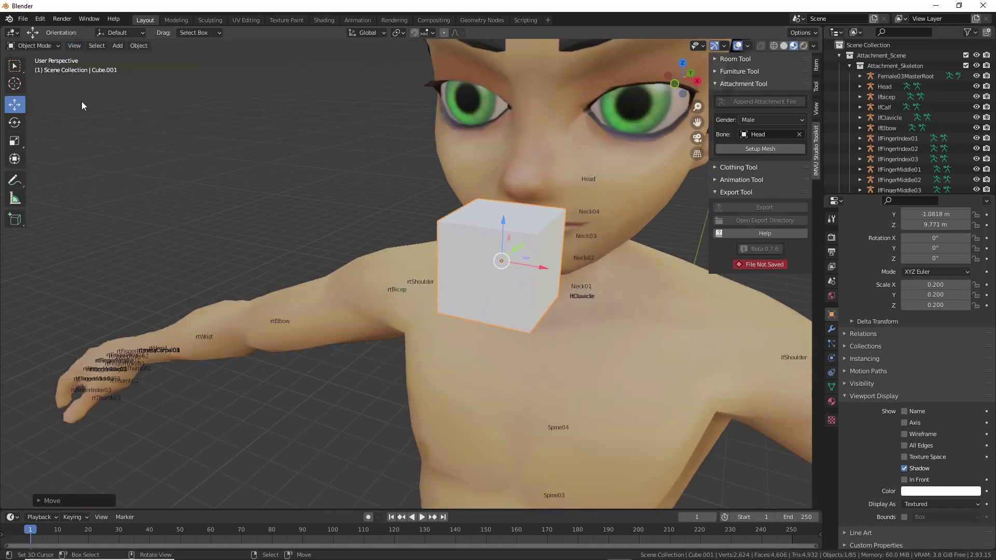
{"action": "scroll", "coordinate": [310, 296], "scroll_direction": "down", "scroll_amount": 4}
{"action": "middle_click_drag", "start_coordinate": [310, 295], "coordinate": [402, 303]}
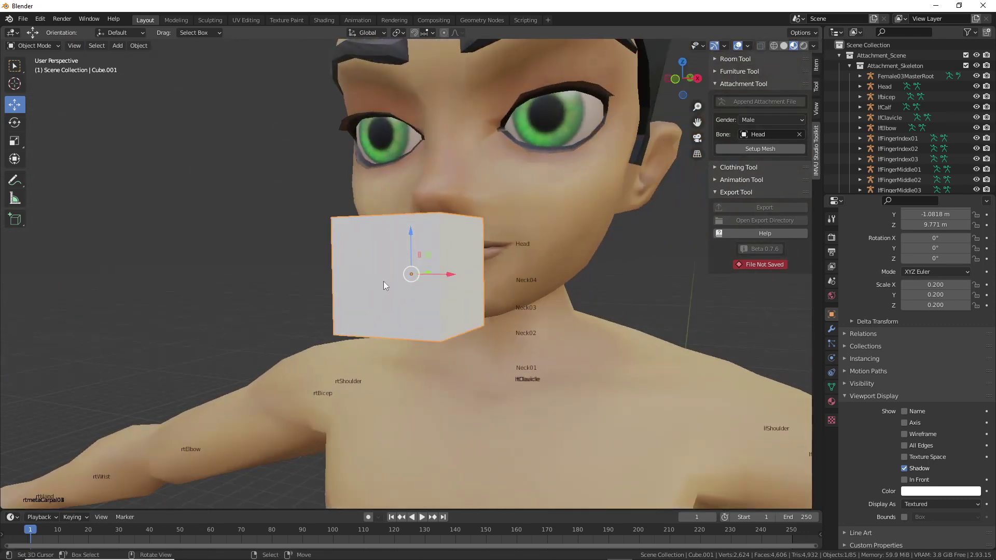
Switch the cube to Edit Mode and extrude its front face away from the mouth by about one cube length
{"action": "left_click", "coordinate": [32, 45]}
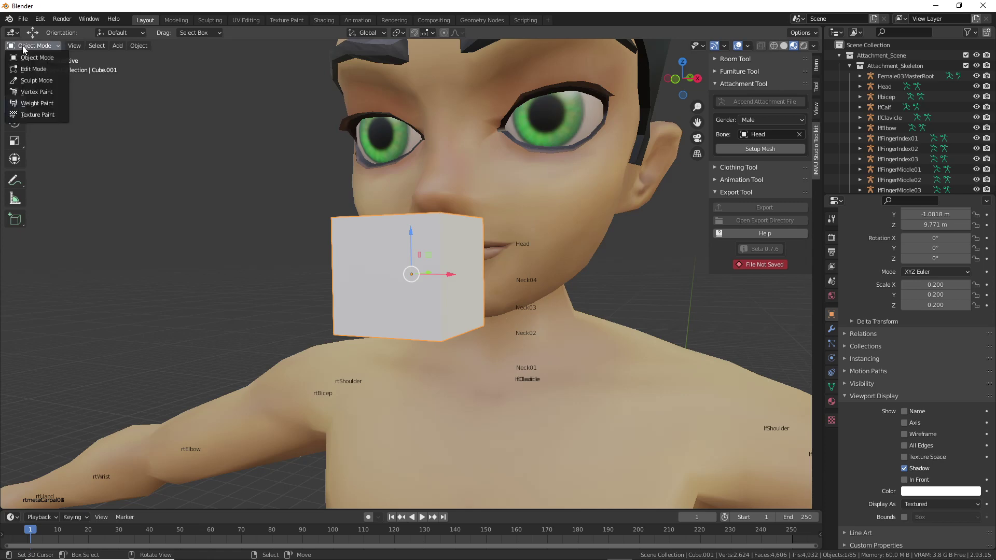
{"action": "left_click", "coordinate": [41, 69]}
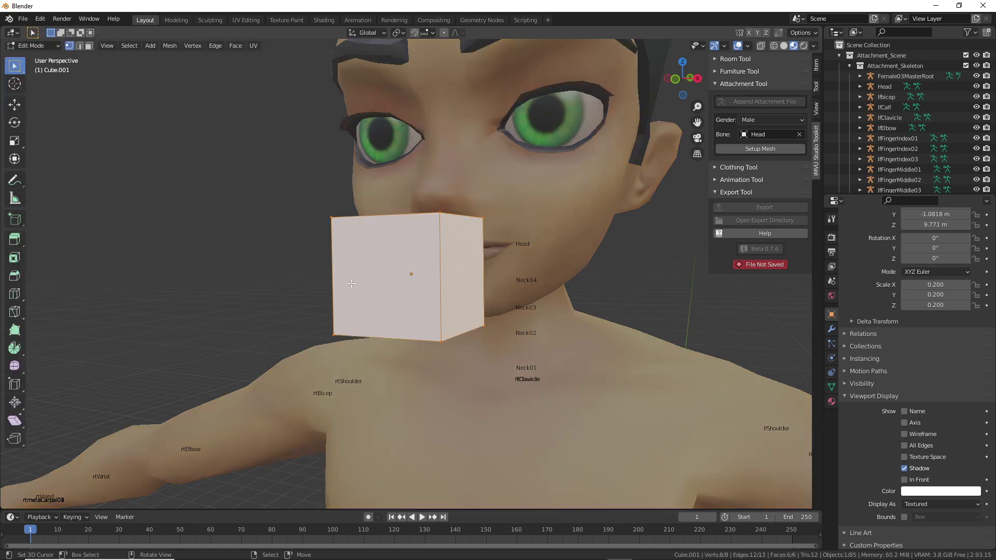
{"action": "left_click", "coordinate": [361, 294]}
{"action": "middle_click_drag", "start_coordinate": [362, 294], "coordinate": [447, 375]}
{"action": "key", "text": "KP_3"}
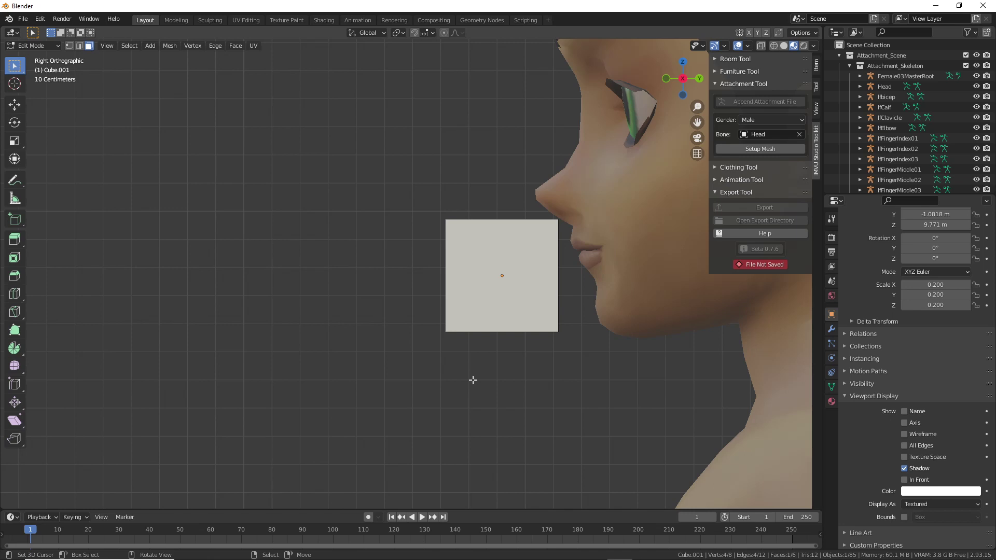
{"action": "left_click", "coordinate": [14, 239]}
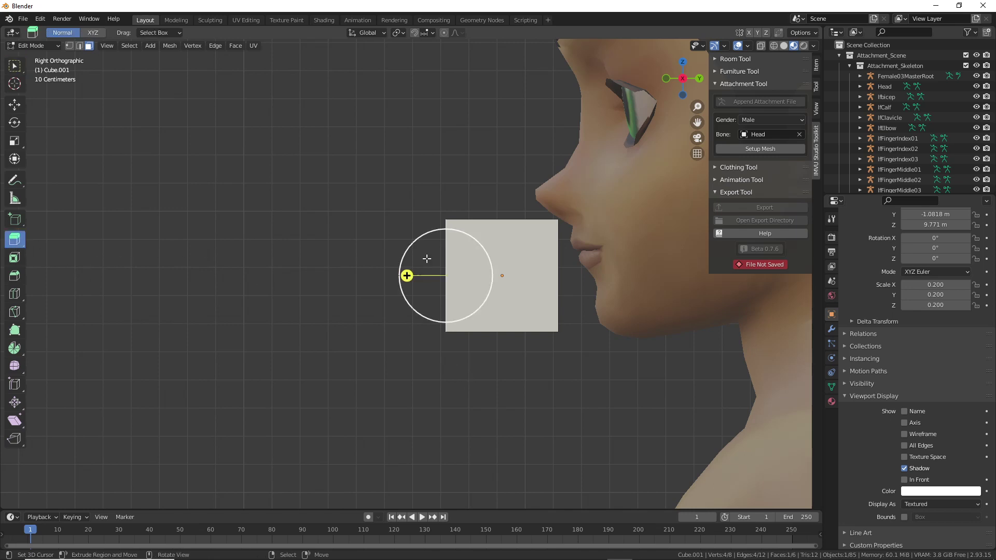
{"action": "left_click_drag", "start_coordinate": [407, 276], "coordinate": [293, 277]}
{"action": "middle_click_drag", "start_coordinate": [410, 228], "coordinate": [409, 249]}
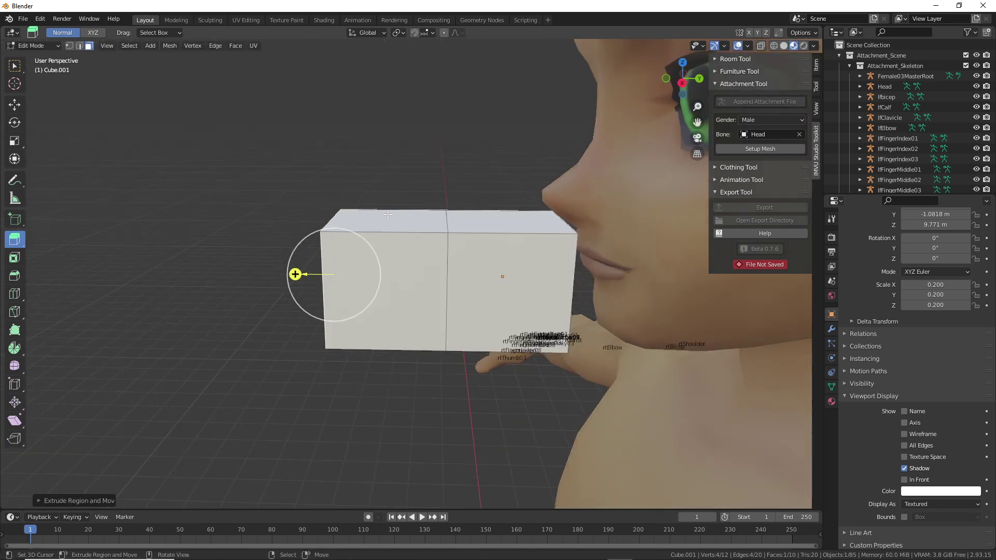
Extrude the top face of the front block upward by about one block height to form an L shape
{"action": "right_click", "coordinate": [380, 218]}
{"action": "key", "text": "KP_3"}
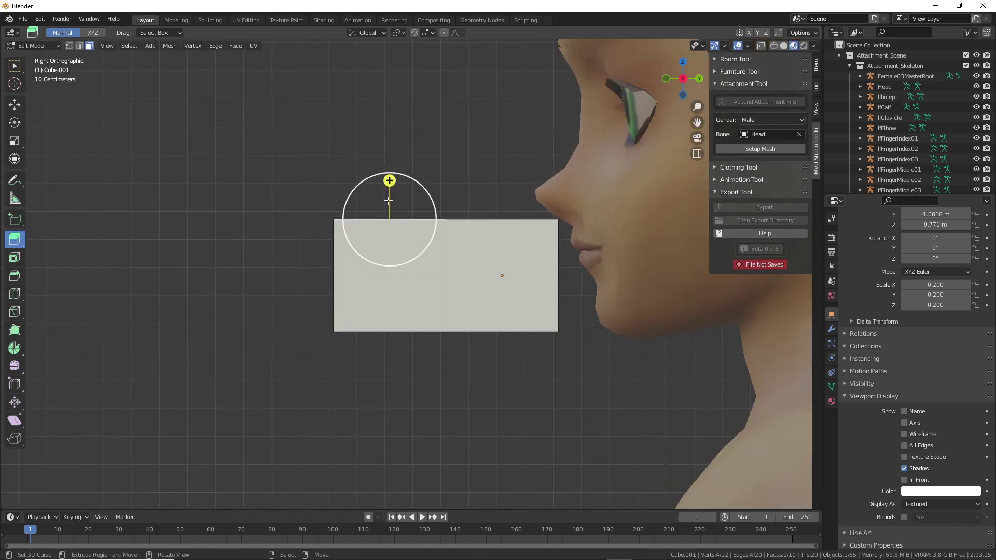
{"action": "left_click_drag", "start_coordinate": [389, 180], "coordinate": [392, 63]}
{"action": "middle_click_drag", "start_coordinate": [521, 220], "coordinate": [507, 253]}
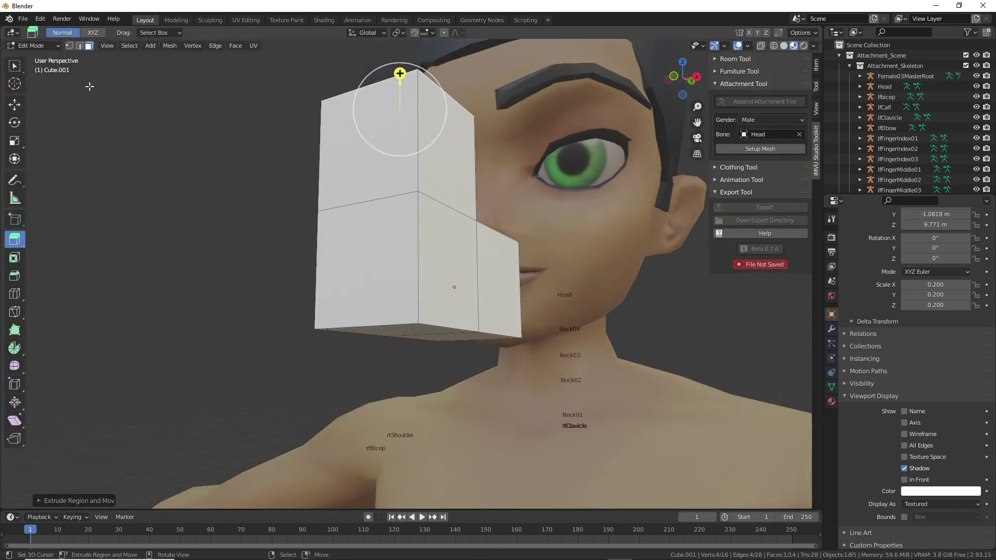
Move the lower front edge of the L-shaped mesh up and inward to bevel the outer corner
{"action": "left_click", "coordinate": [78, 46]}
{"action": "right_click", "coordinate": [374, 321]}
{"action": "middle_click_drag", "start_coordinate": [406, 328], "coordinate": [329, 329]}
{"action": "left_click", "coordinate": [14, 105]}
{"action": "left_click_drag", "start_coordinate": [329, 328], "coordinate": [393, 260]}
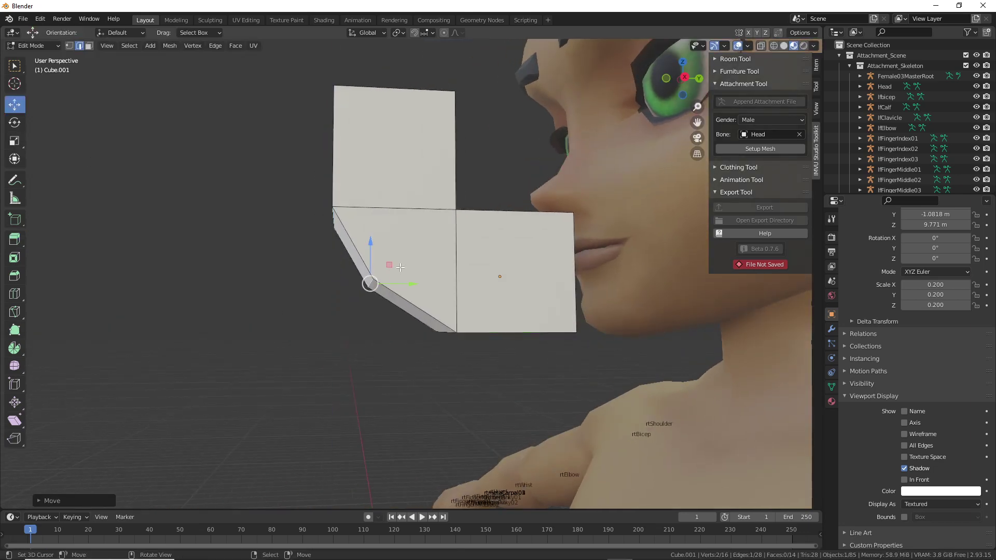
In wireframe side view, raise the mesh's bottom vertices to thin the horizontal stem and readjust the lower front corner
{"action": "key", "text": "KP_3"}
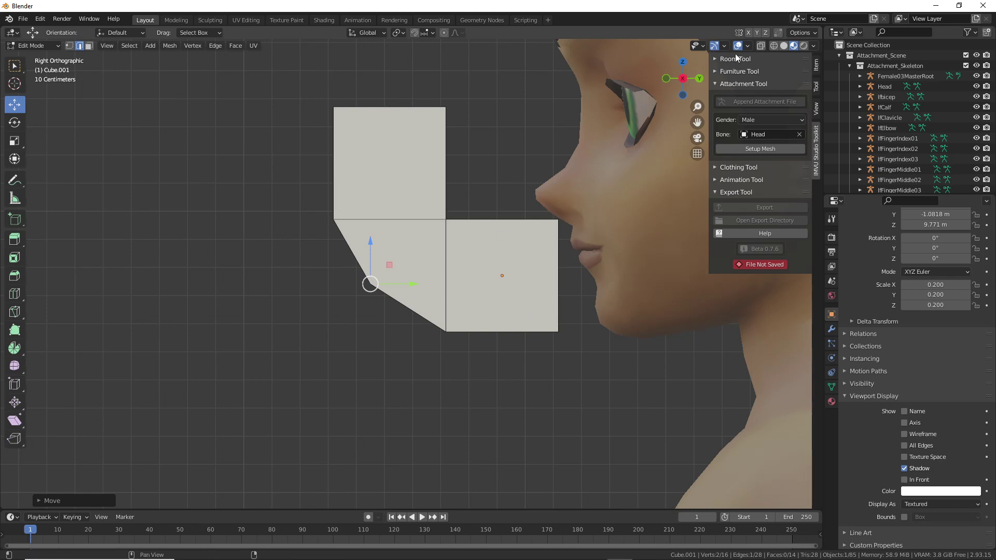
{"action": "left_click", "coordinate": [773, 46]}
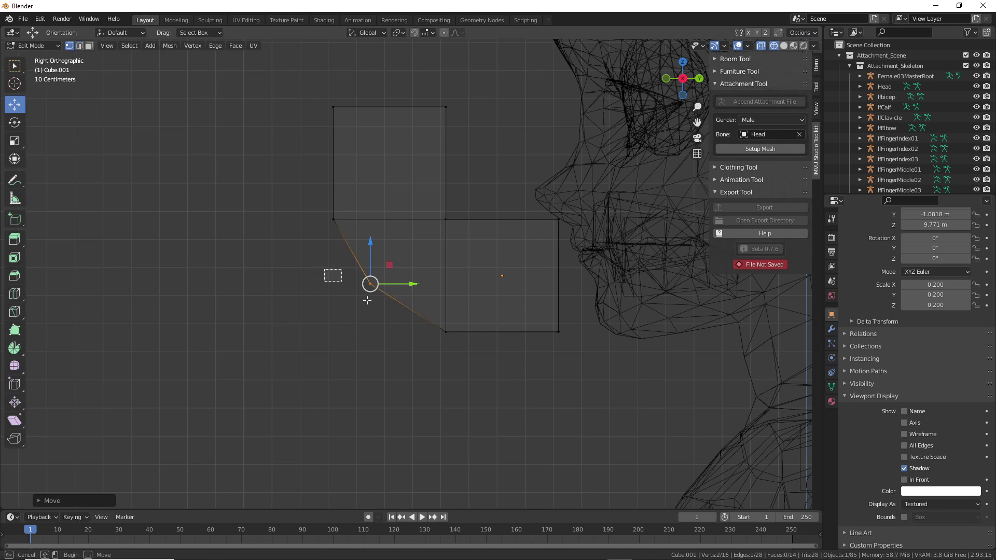
{"action": "left_click_drag", "start_coordinate": [325, 269], "coordinate": [605, 379]}
{"action": "left_click_drag", "start_coordinate": [457, 277], "coordinate": [447, 230]}
{"action": "left_click_drag", "start_coordinate": [343, 272], "coordinate": [400, 254]}
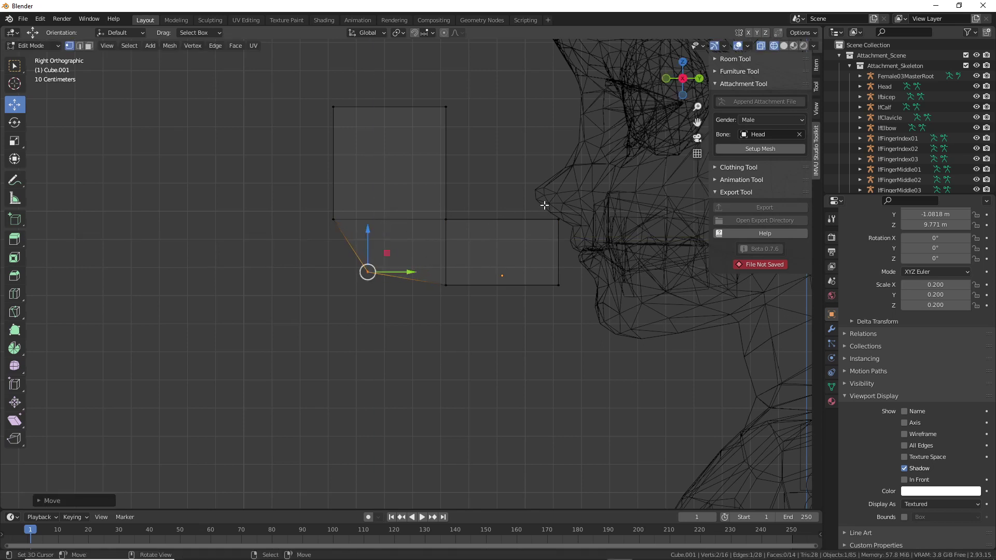
Taper the stem's mouth end by bringing its upper and lower vertices together, and shift that end to the lips
{"action": "left_click", "coordinate": [559, 220]}
{"action": "left_click_drag", "start_coordinate": [578, 198], "coordinate": [570, 261]}
{"action": "left_click_drag", "start_coordinate": [596, 355], "coordinate": [540, 229]}
{"action": "left_click_drag", "start_coordinate": [578, 257], "coordinate": [581, 237]}
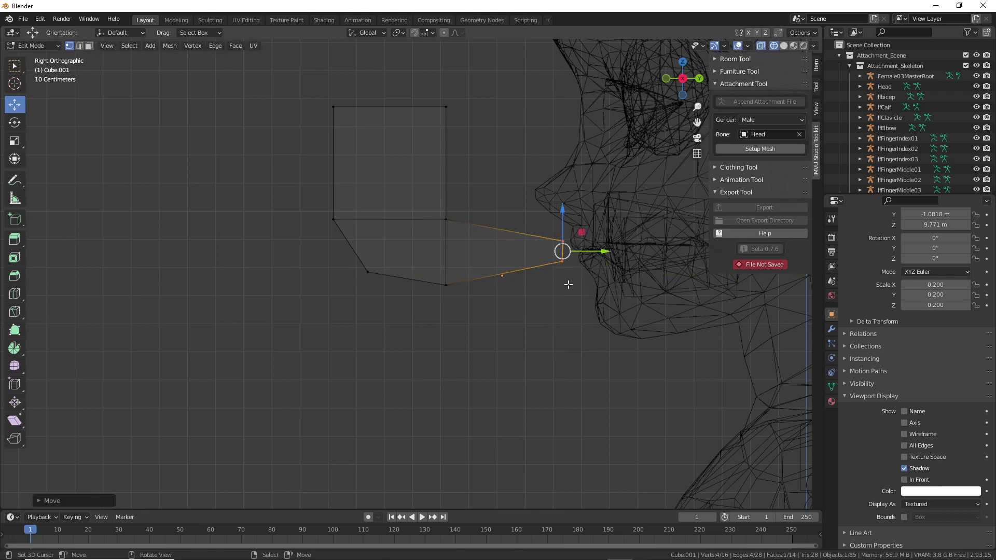
{"action": "left_click_drag", "start_coordinate": [569, 297], "coordinate": [553, 217]}
{"action": "left_click_drag", "start_coordinate": [592, 255], "coordinate": [601, 254]}
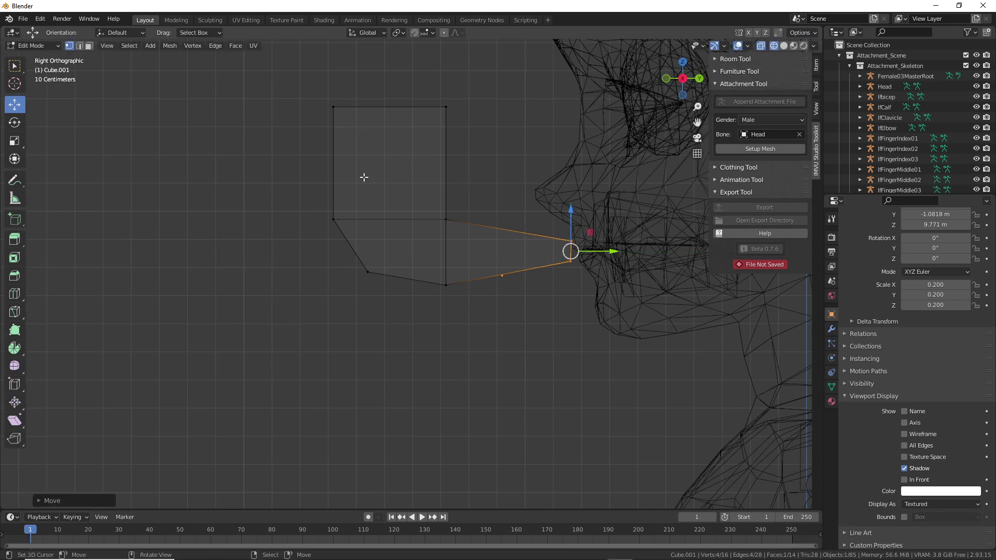
Reshape the upright block's side profile into a flared bowl by repositioning its top corners and front vertices
{"action": "left_click", "coordinate": [368, 272]}
{"action": "left_click_drag", "start_coordinate": [386, 253], "coordinate": [394, 260]}
{"action": "left_click", "coordinate": [333, 107]}
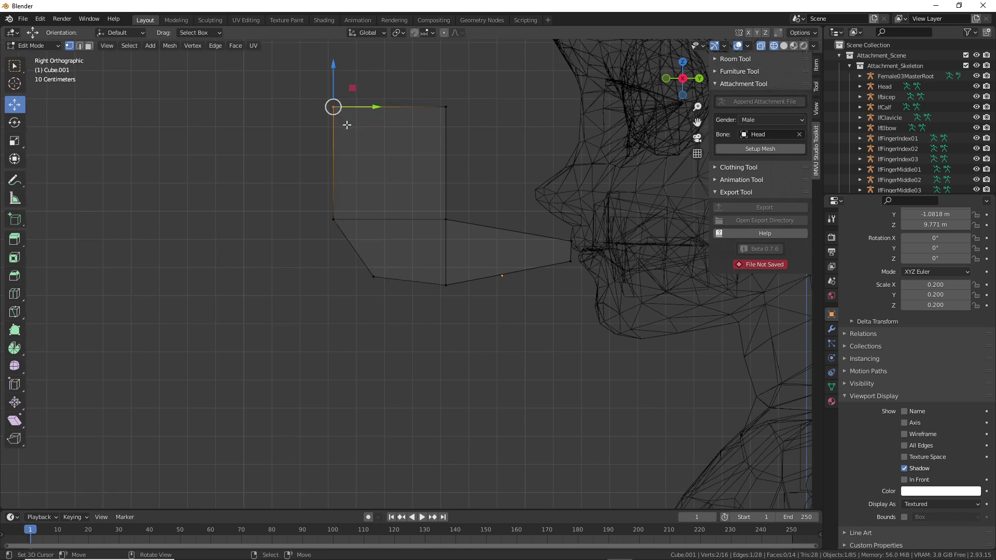
{"action": "left_click_drag", "start_coordinate": [356, 92], "coordinate": [339, 135]}
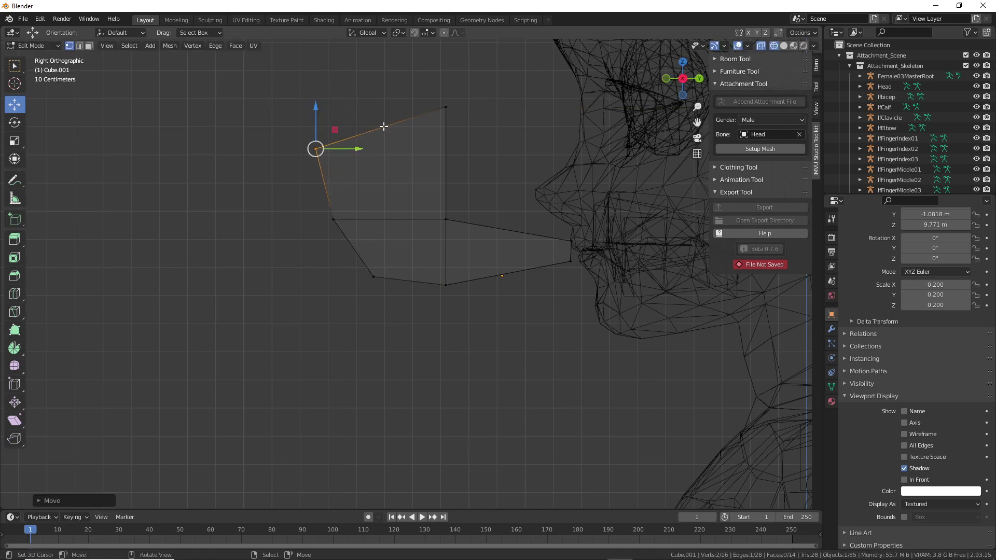
{"action": "left_click_drag", "start_coordinate": [415, 88], "coordinate": [488, 140]}
{"action": "mouse_move", "coordinate": [464, 88]}
{"action": "left_mouse_down"}
{"action": "mouse_move", "coordinate": [473, 131]}
{"action": "mouse_move", "coordinate": [468, 108]}
{"action": "left_mouse_up"}
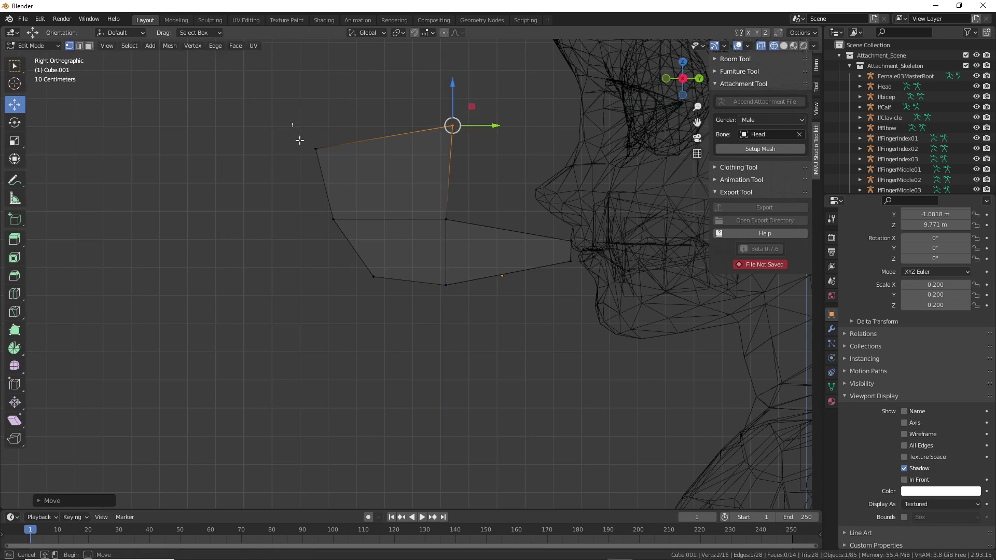
{"action": "left_click_drag", "start_coordinate": [295, 138], "coordinate": [322, 136]}
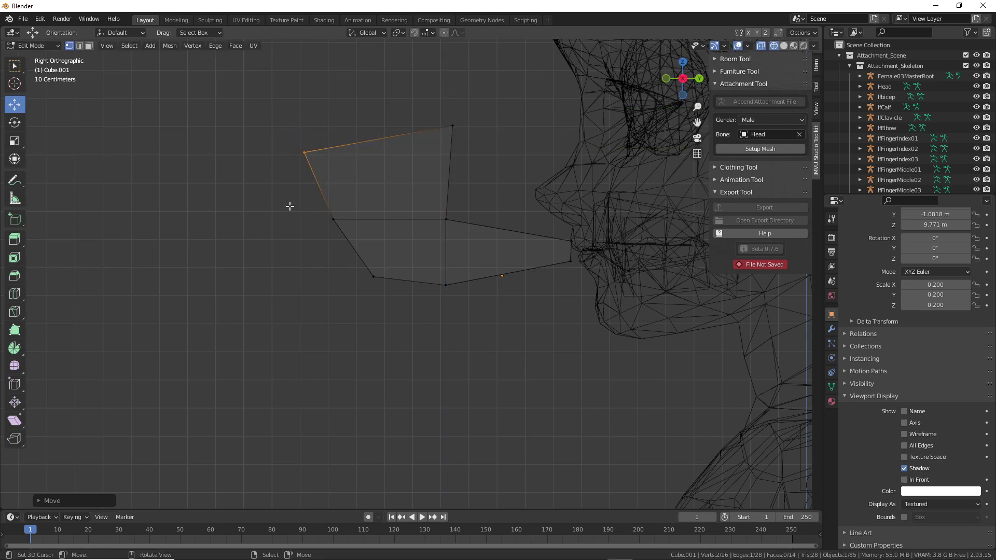
{"action": "left_click_drag", "start_coordinate": [289, 207], "coordinate": [343, 210]}
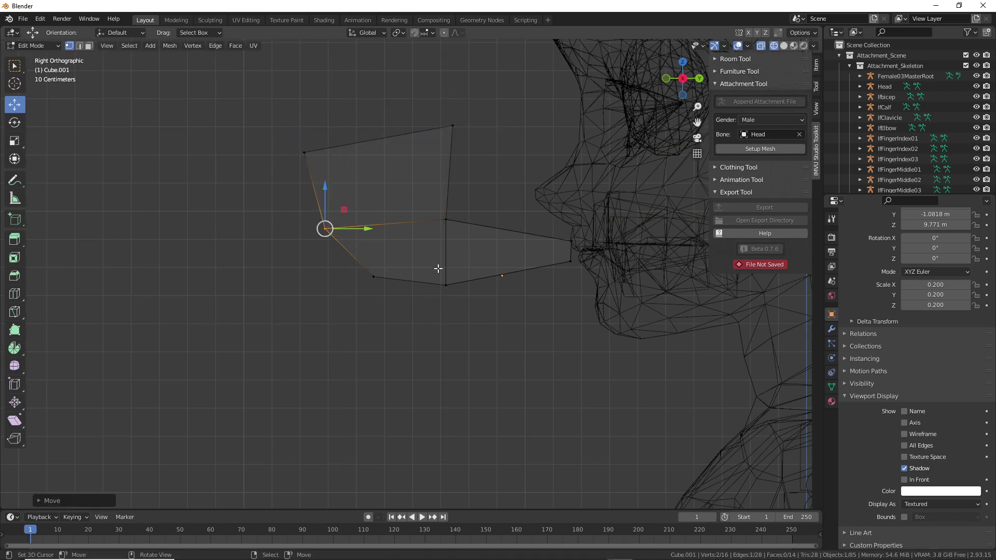
In top orthographic view, select the stem's mouth-end vertices and scale them narrower along X
{"action": "middle_click_drag", "start_coordinate": [456, 255], "coordinate": [557, 358]}
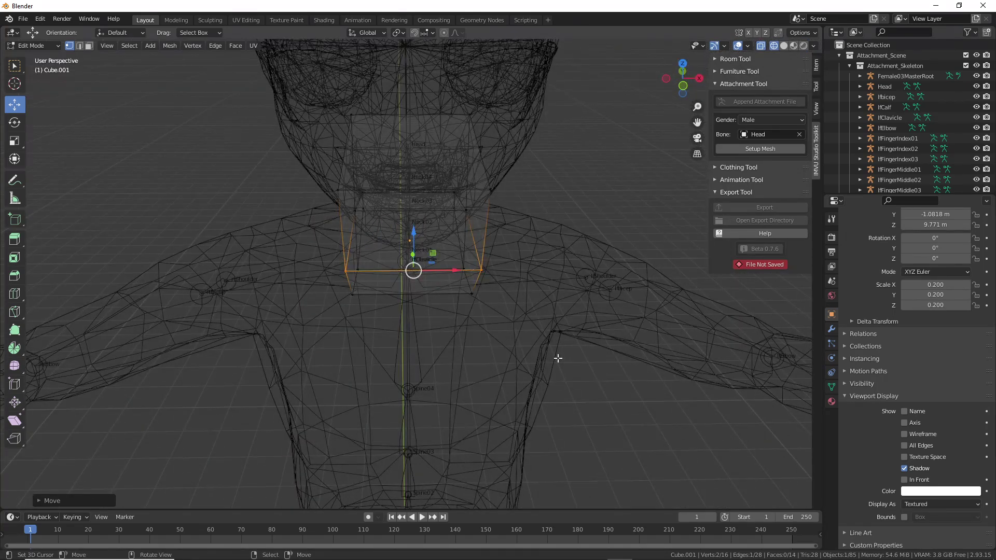
{"action": "key", "text": "KP_7"}
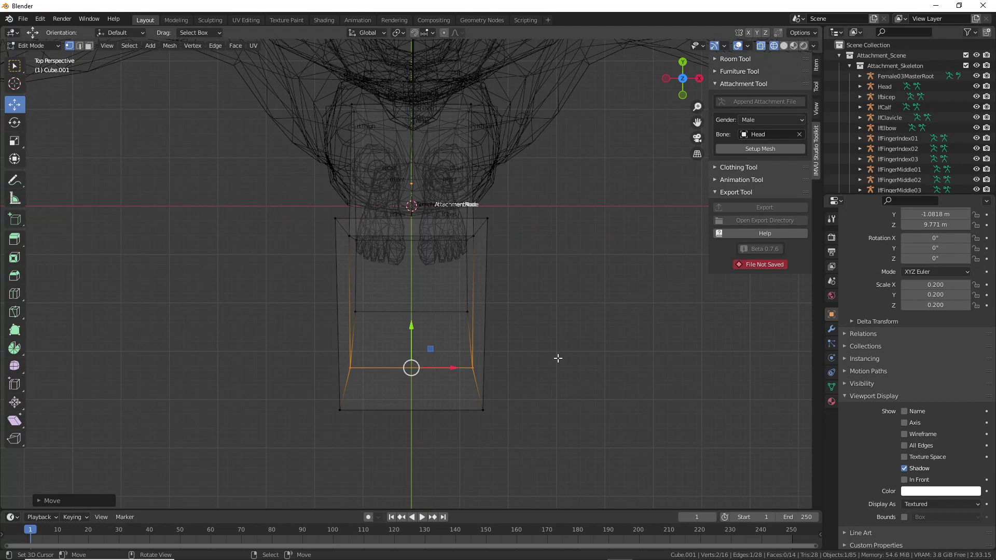
{"action": "key", "text": "KP_5"}
{"action": "scroll", "coordinate": [473, 196], "scroll_direction": "up", "scroll_amount": 2, "text": "shift"}
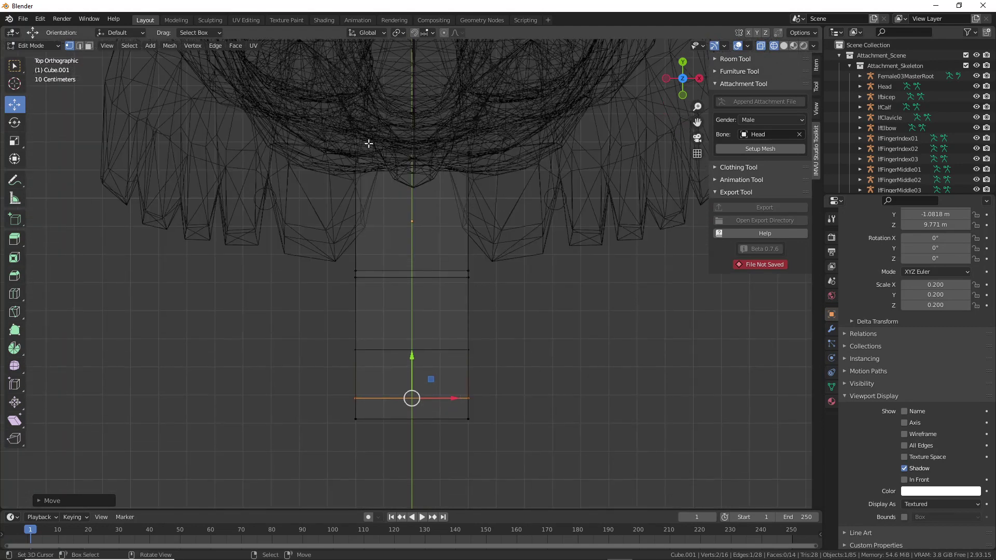
{"action": "left_click_drag", "start_coordinate": [319, 123], "coordinate": [408, 179]}
{"action": "left_click_drag", "start_coordinate": [519, 117], "coordinate": [336, 191]}
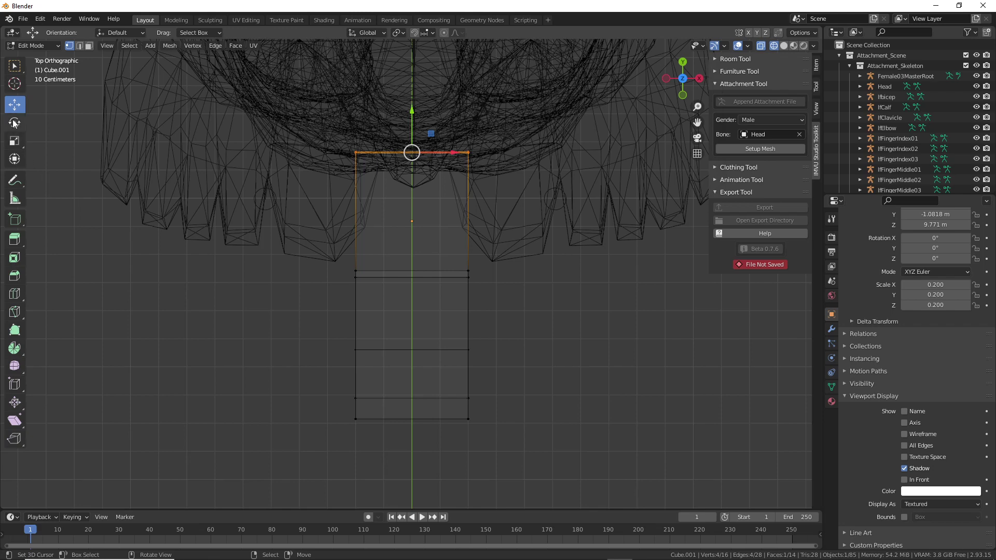
{"action": "left_click", "coordinate": [15, 141]}
{"action": "left_click_drag", "start_coordinate": [454, 154], "coordinate": [424, 154]}
Scale the bowl's four bottom vertices inward, and narrow the bottom pair nearest the stem along X
{"action": "left_click_drag", "start_coordinate": [335, 240], "coordinate": [508, 297]}
{"action": "middle_click_drag", "start_coordinate": [509, 297], "coordinate": [420, 207]}
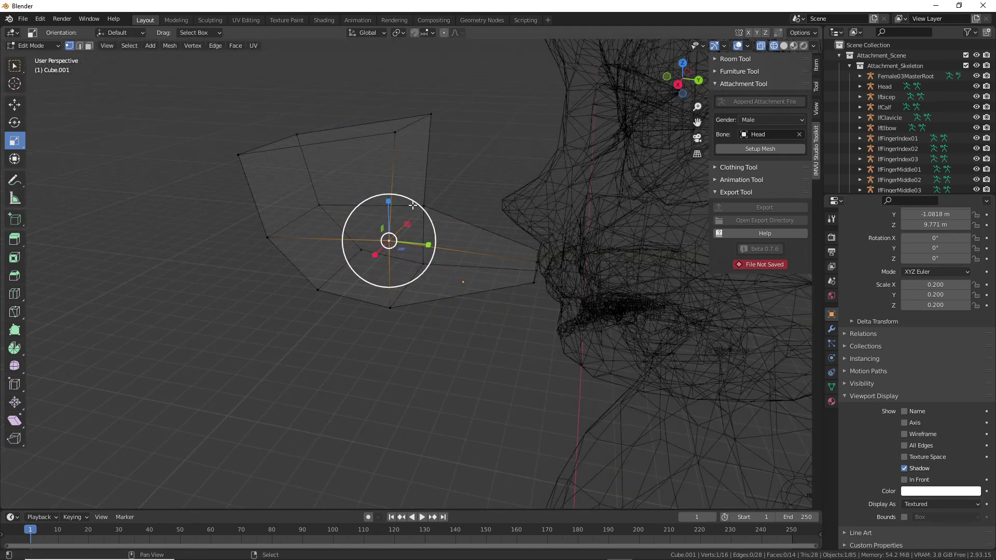
{"action": "left_click", "coordinate": [394, 310], "text": "alt"}
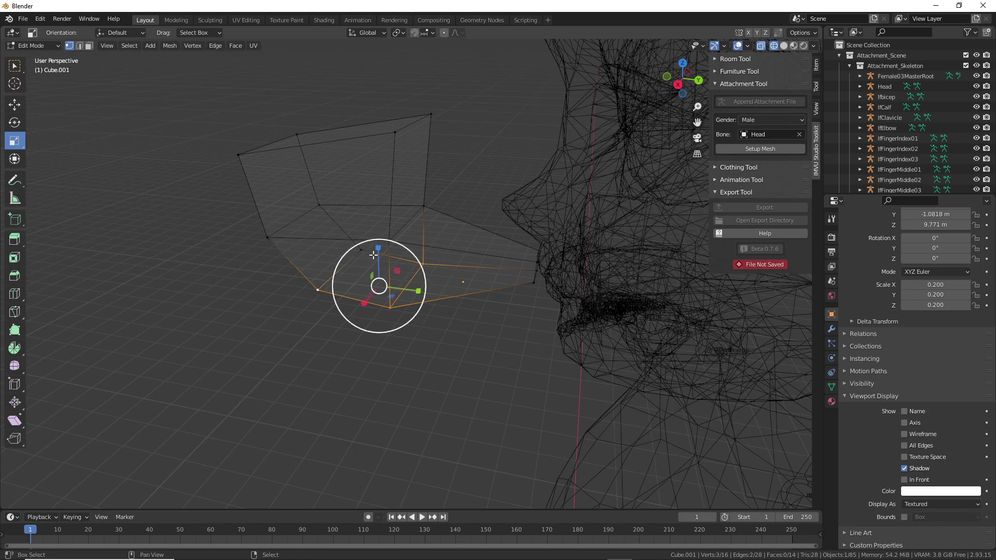
{"action": "middle_click_drag", "start_coordinate": [342, 335], "coordinate": [363, 291]}
{"action": "key", "text": "s"}
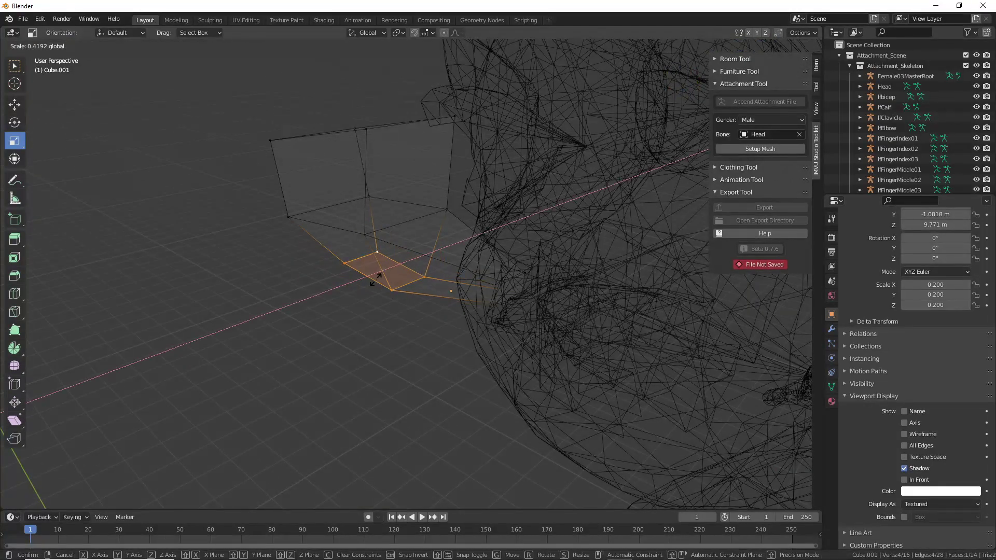
{"action": "left_click", "coordinate": [377, 277]}
{"action": "middle_click_drag", "start_coordinate": [295, 216], "coordinate": [437, 265]}
{"action": "key", "text": "s"}
{"action": "key", "text": "x"}
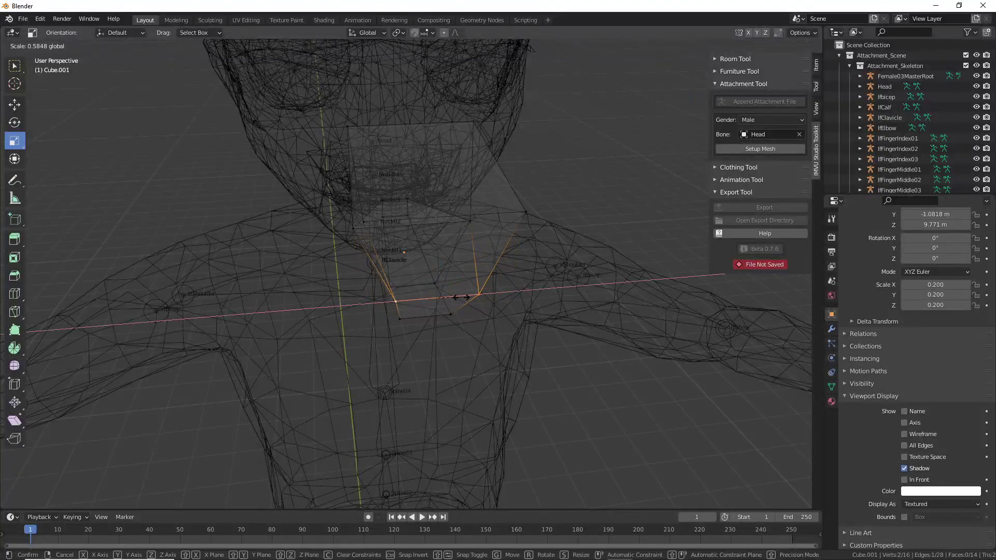
{"action": "left_click", "coordinate": [436, 265]}
Narrow the bowl's mid-height front and rear vertex pairs along X, and switch the viewport to solid shading
{"action": "left_click", "coordinate": [353, 228]}
{"action": "left_click", "coordinate": [525, 211], "text": "shift"}
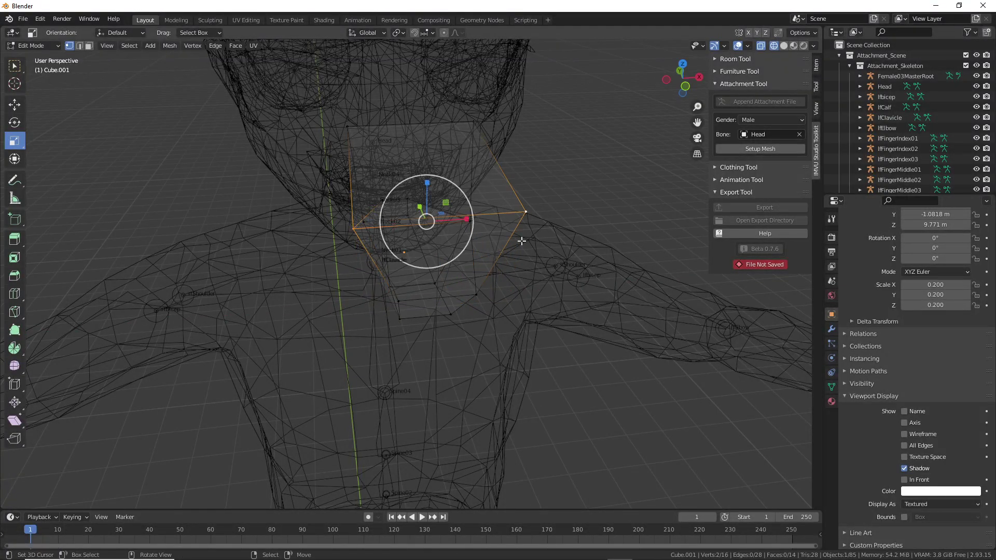
{"action": "key", "text": "g"}
{"action": "key", "text": "x"}
{"action": "left_click", "coordinate": [464, 220]}
{"action": "middle_click_drag", "start_coordinate": [464, 220], "coordinate": [358, 249]}
{"action": "left_click", "coordinate": [433, 249]}
{"action": "left_click_drag", "start_coordinate": [359, 249], "coordinate": [383, 249]}
{"action": "mouse_move", "coordinate": [383, 250]}
{"action": "middle_mouse_down"}
{"action": "mouse_move", "coordinate": [509, 187]}
{"action": "mouse_move", "coordinate": [525, 161]}
{"action": "mouse_move", "coordinate": [473, 219]}
{"action": "mouse_move", "coordinate": [506, 196]}
{"action": "middle_mouse_up"}
{"action": "left_click", "coordinate": [783, 45]}
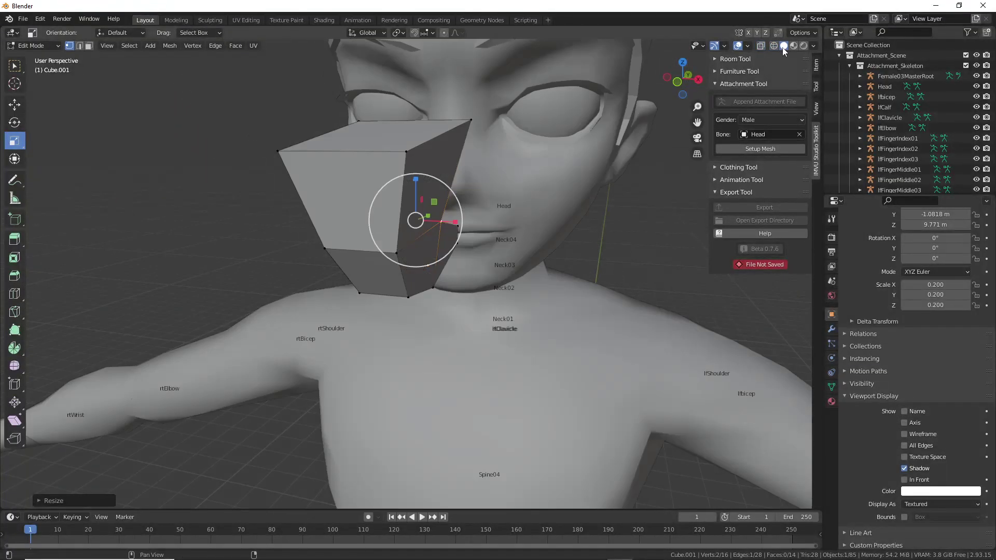
{"action": "middle_click_drag", "start_coordinate": [543, 232], "coordinate": [507, 235]}
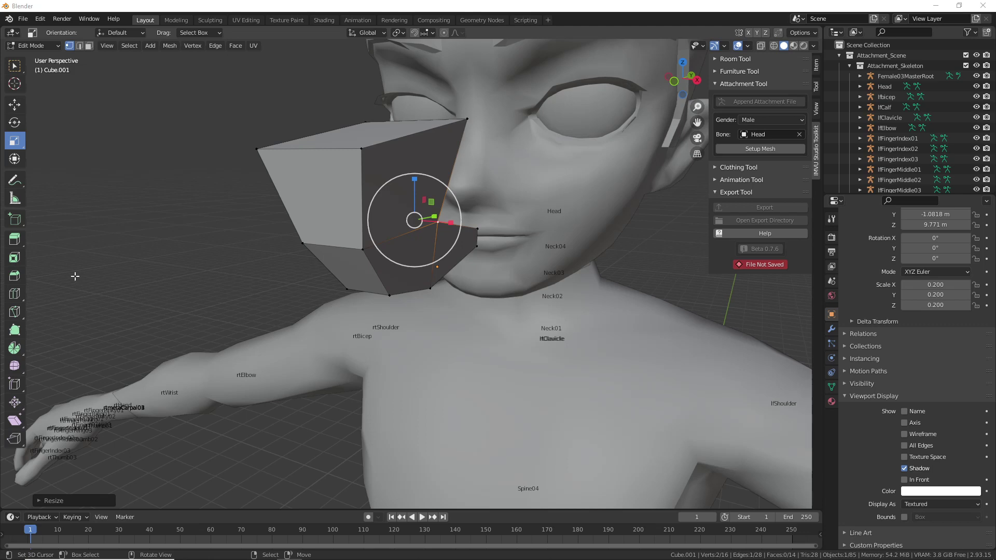
Add three loop cuts to the pipe: one horizontal around its lower part, one lengthwise down its centre, and one across the bowl
{"action": "middle_click_drag", "start_coordinate": [446, 228], "coordinate": [540, 191]}
{"action": "middle_click_drag", "start_coordinate": [472, 214], "coordinate": [441, 272]}
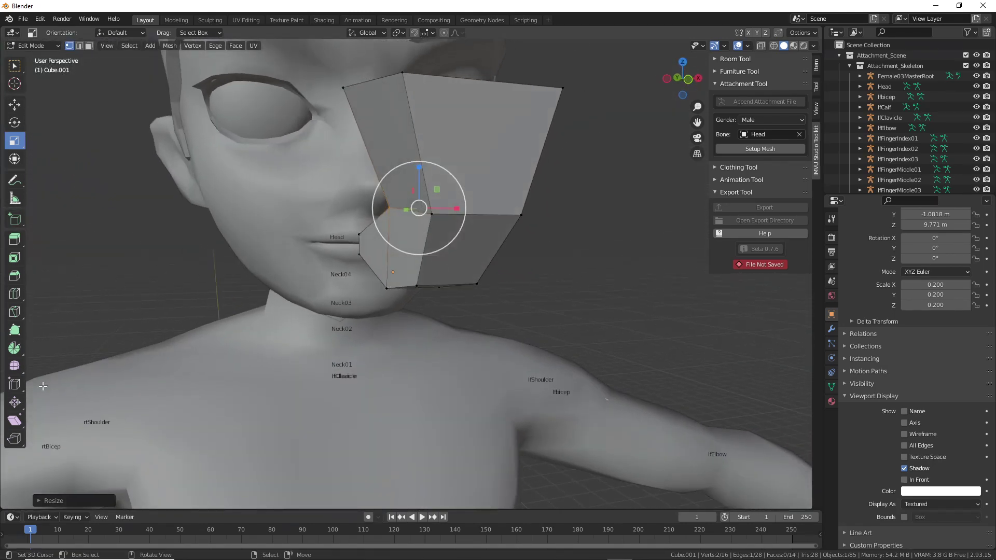
{"action": "left_click", "coordinate": [14, 387]}
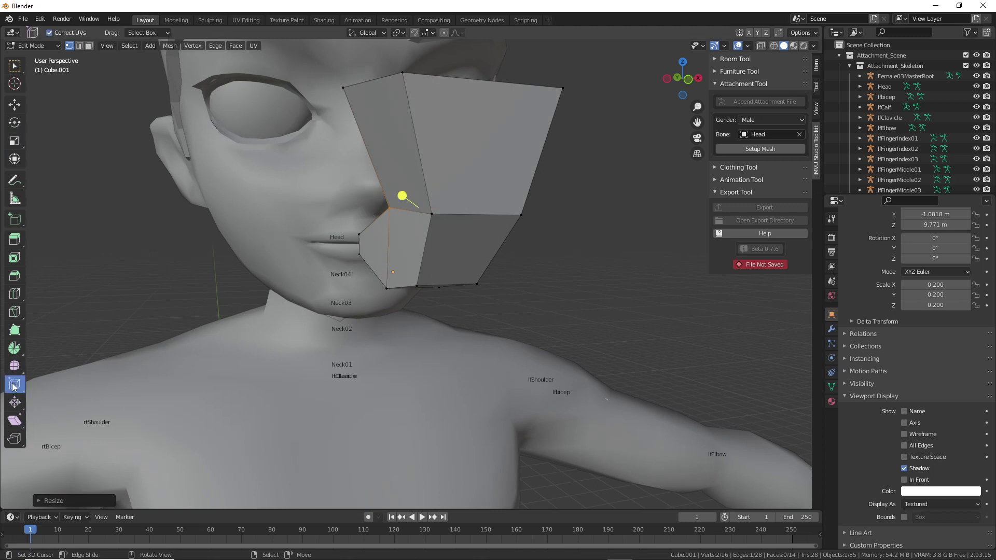
{"action": "left_click", "coordinate": [14, 387]}
{"action": "left_click", "coordinate": [13, 387]}
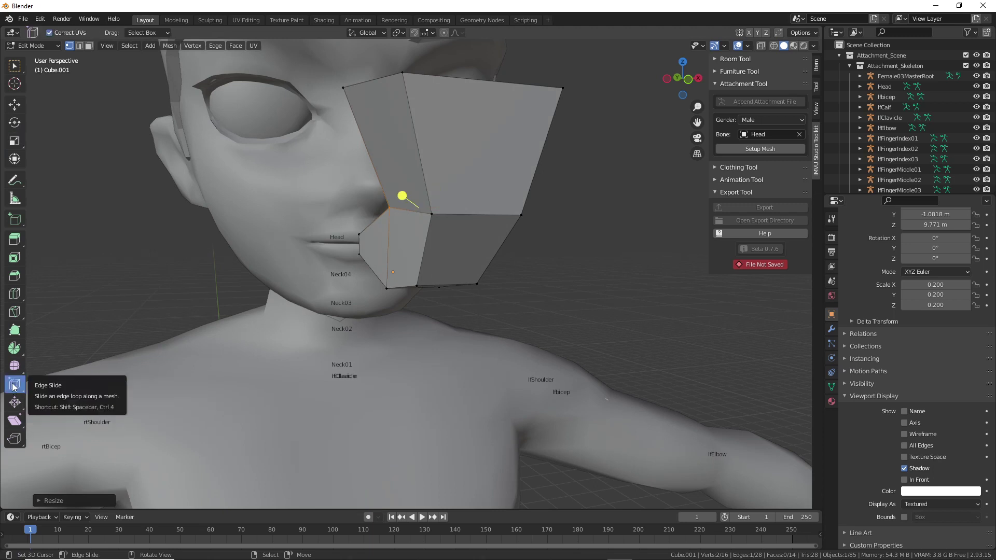
{"action": "left_click", "coordinate": [13, 294]}
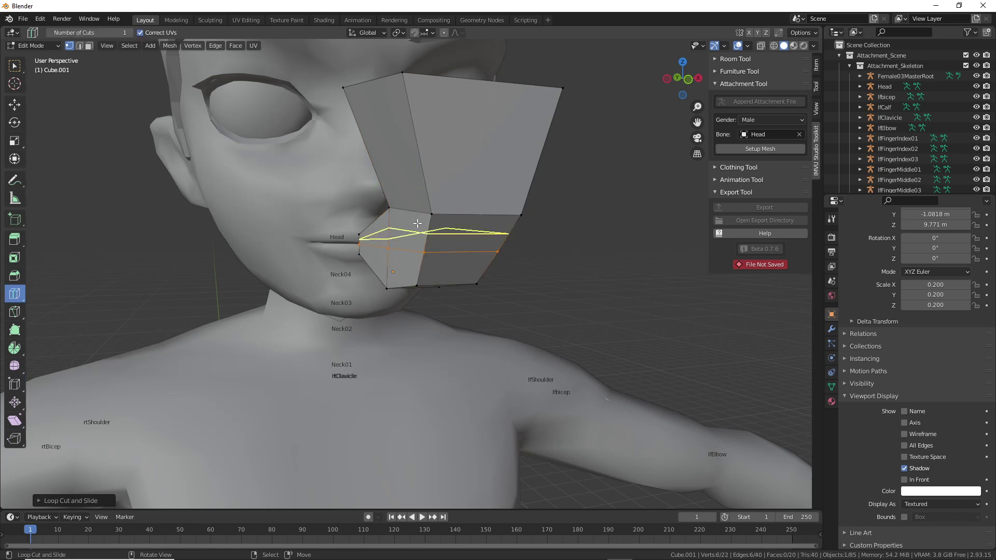
{"action": "left_click", "coordinate": [416, 206]}
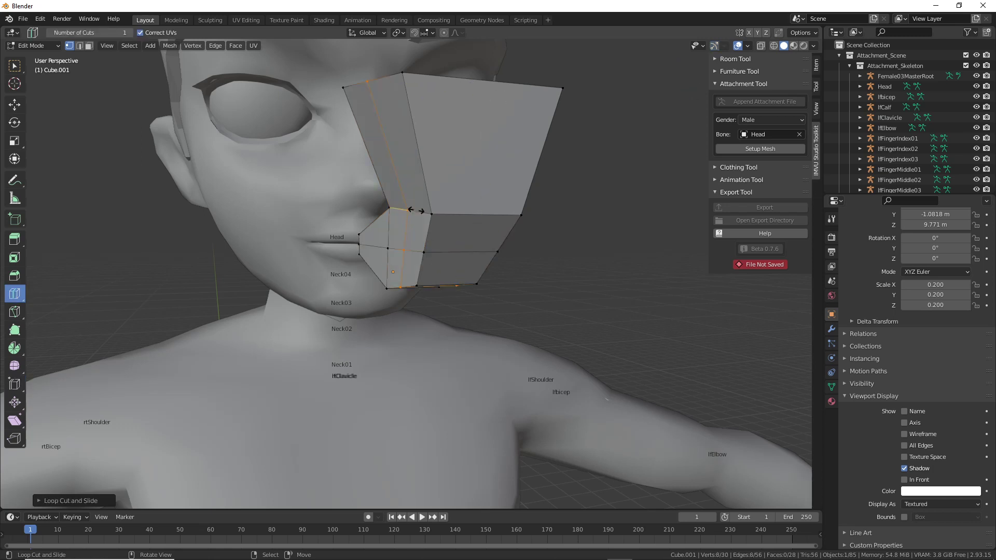
{"action": "left_click", "coordinate": [481, 208]}
Select the middle vertices at the top and mid-height of the bowl's two sides and scale them apart along X
{"action": "left_click", "coordinate": [14, 106]}
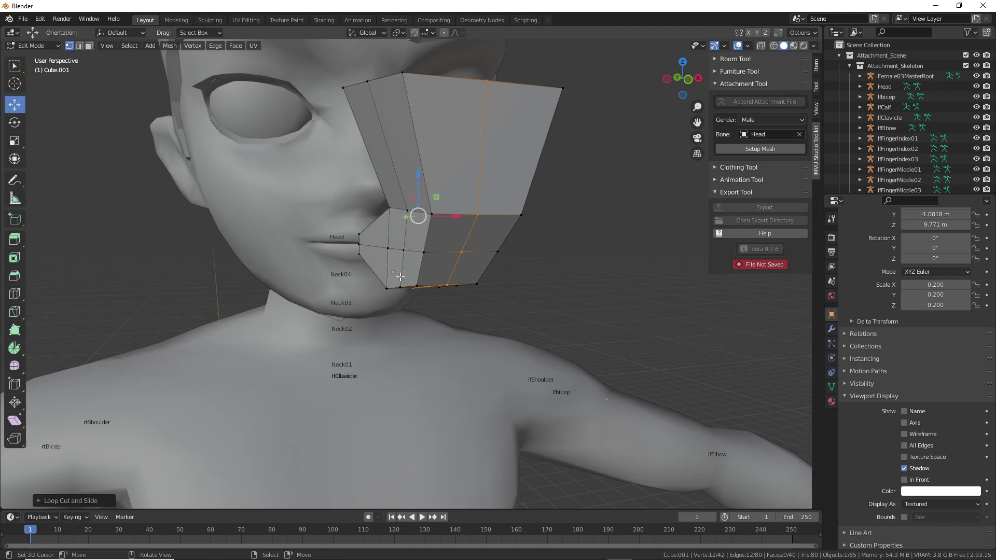
{"action": "middle_click_drag", "start_coordinate": [363, 311], "coordinate": [430, 313]}
{"action": "middle_click_drag", "start_coordinate": [518, 252], "coordinate": [493, 245]}
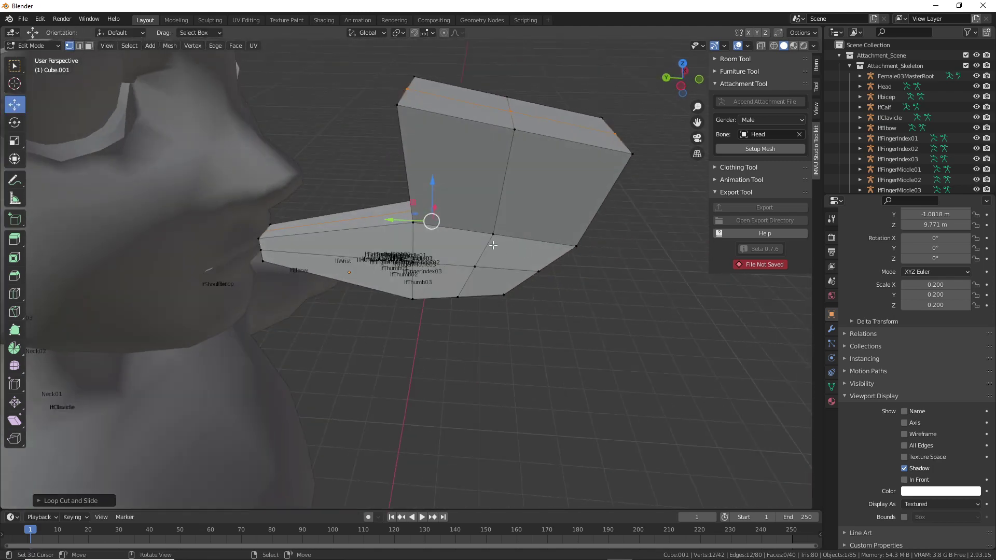
{"action": "left_click", "coordinate": [495, 234]}
{"action": "middle_click_drag", "start_coordinate": [511, 138], "coordinate": [326, 166]}
{"action": "left_click", "coordinate": [326, 166], "text": "shift"}
{"action": "left_click", "coordinate": [355, 261], "text": "shift"}
{"action": "middle_click_drag", "start_coordinate": [358, 262], "coordinate": [400, 263]}
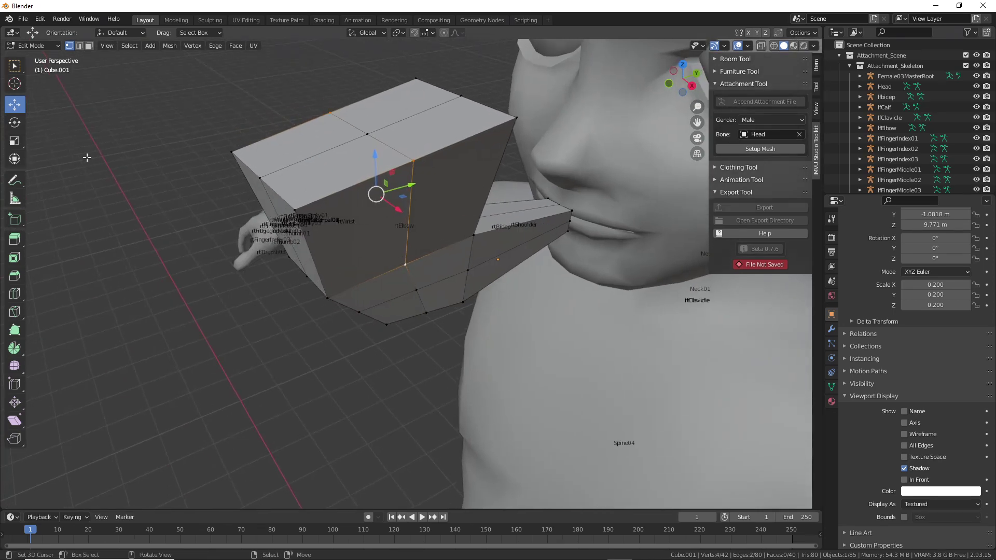
{"action": "left_click", "coordinate": [14, 146]}
{"action": "middle_click_drag", "start_coordinate": [349, 344], "coordinate": [397, 353]}
{"action": "left_click_drag", "start_coordinate": [445, 232], "coordinate": [465, 239]}
{"action": "middle_click_drag", "start_coordinate": [412, 308], "coordinate": [398, 263]}
Select the bowl's top and mid-height corner vertices and scale them to round its outline into an octagon
{"action": "left_click", "coordinate": [383, 245]}
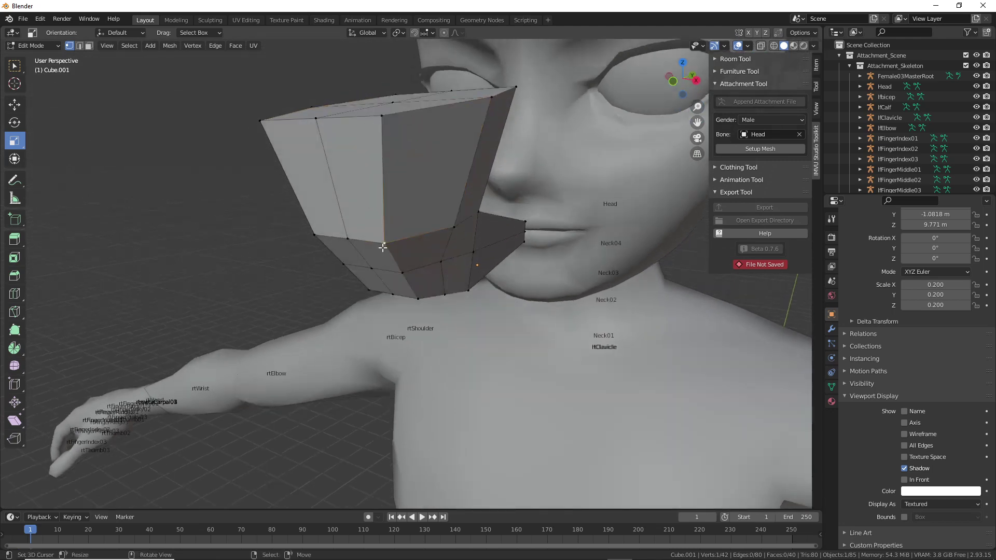
{"action": "left_click", "coordinate": [388, 129], "text": "shift"}
{"action": "middle_click_drag", "start_coordinate": [388, 129], "coordinate": [400, 224]}
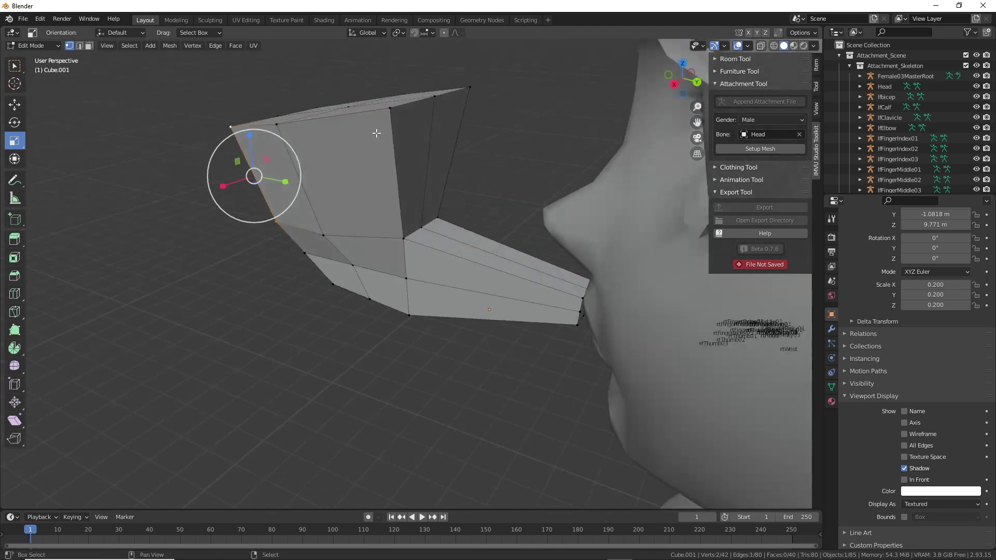
{"action": "left_click", "coordinate": [408, 235], "text": "shift"}
{"action": "left_click", "coordinate": [445, 216], "text": "shift"}
{"action": "left_click", "coordinate": [479, 89], "text": "shift"}
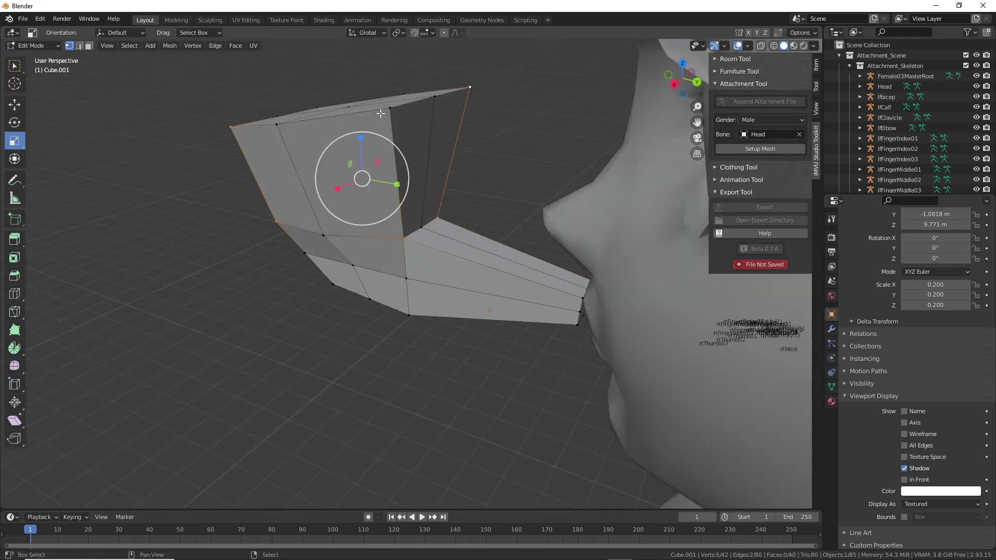
{"action": "left_click", "coordinate": [382, 112], "text": "shift"}
{"action": "middle_click_drag", "start_coordinate": [328, 233], "coordinate": [511, 242]}
{"action": "left_click", "coordinate": [512, 273], "text": "shift"}
{"action": "left_click", "coordinate": [524, 185], "text": "shift"}
{"action": "left_click_drag", "start_coordinate": [440, 170], "coordinate": [442, 232]}
{"action": "middle_click_drag", "start_coordinate": [442, 232], "coordinate": [445, 200]}
Select the four side vertices at the bowl's lower front and move them along Y toward the mouth
{"action": "right_click", "coordinate": [482, 243]}
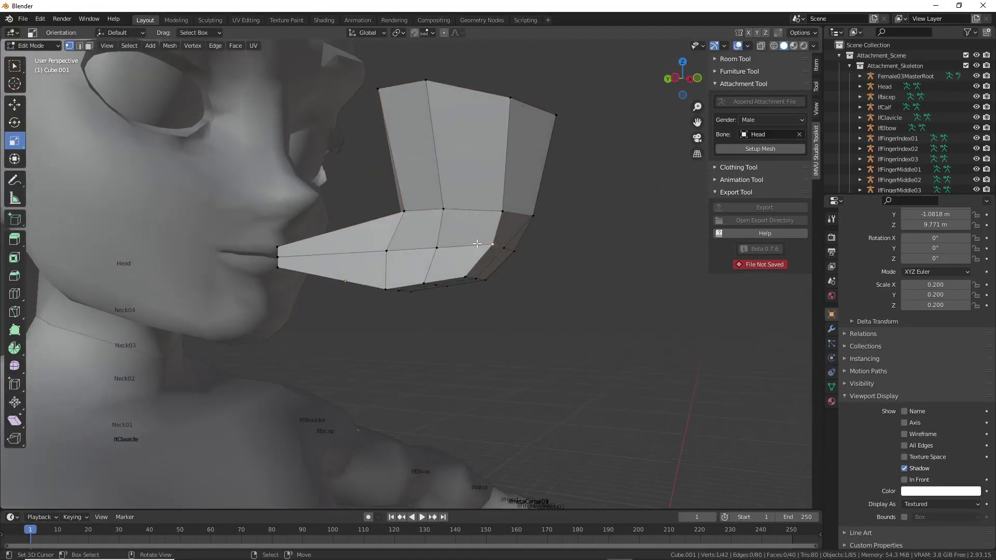
{"action": "right_click", "coordinate": [469, 279], "text": "shift"}
{"action": "middle_click_drag", "start_coordinate": [482, 280], "coordinate": [401, 193]}
{"action": "right_click", "coordinate": [462, 178], "text": "shift"}
{"action": "right_click", "coordinate": [460, 216], "text": "shift"}
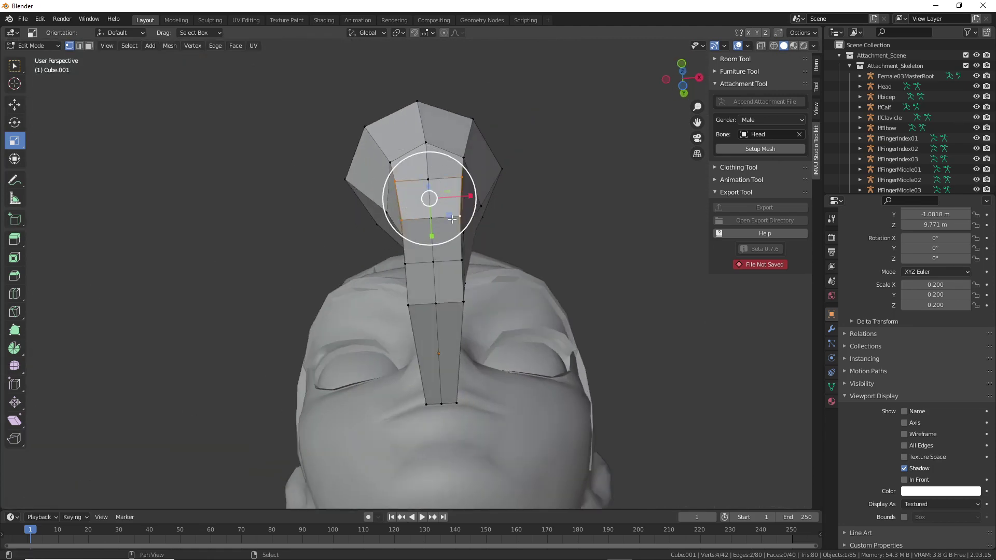
{"action": "middle_click_drag", "start_coordinate": [461, 218], "coordinate": [536, 235]}
{"action": "left_click", "coordinate": [15, 104]}
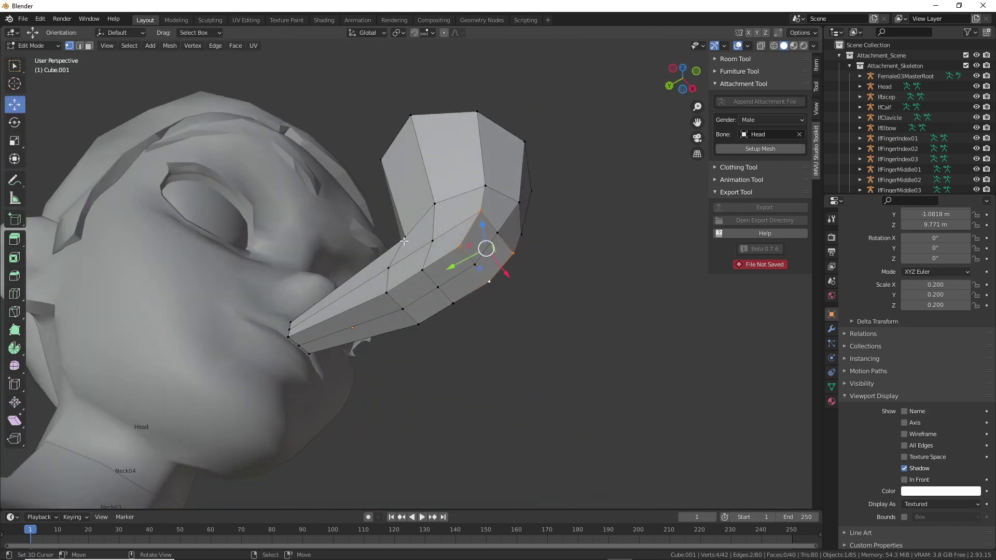
{"action": "scroll", "coordinate": [511, 257], "scroll_direction": "up", "scroll_amount": 2}
{"action": "middle_click_drag", "start_coordinate": [483, 258], "coordinate": [484, 289]}
{"action": "left_click_drag", "start_coordinate": [473, 277], "coordinate": [453, 276]}
Raise the outer vertices on both sides of the pipe's underside along Z to round the bottom
{"action": "left_click", "coordinate": [435, 283]}
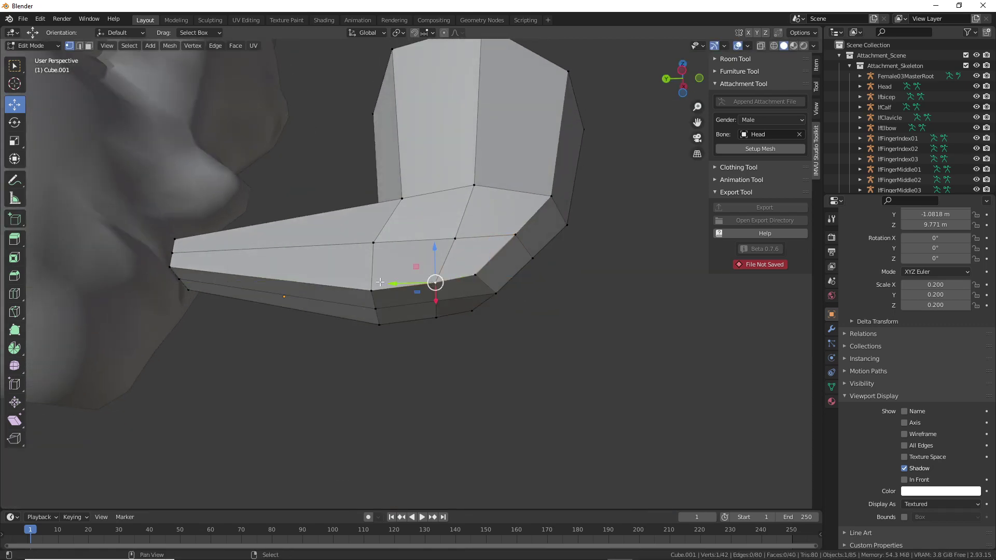
{"action": "left_click", "coordinate": [379, 324], "text": "shift"}
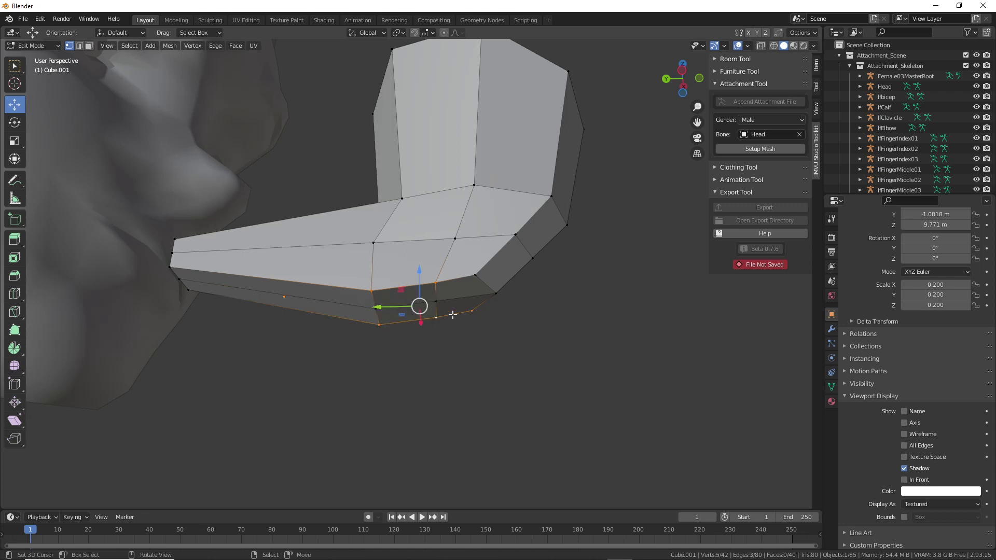
{"action": "right_click", "coordinate": [474, 278], "text": "shift"}
{"action": "middle_click_drag", "start_coordinate": [461, 296], "coordinate": [467, 316]}
{"action": "left_click_drag", "start_coordinate": [424, 257], "coordinate": [423, 236]}
Add a loop cut across the middle of the stem
{"action": "left_click", "coordinate": [142, 246]}
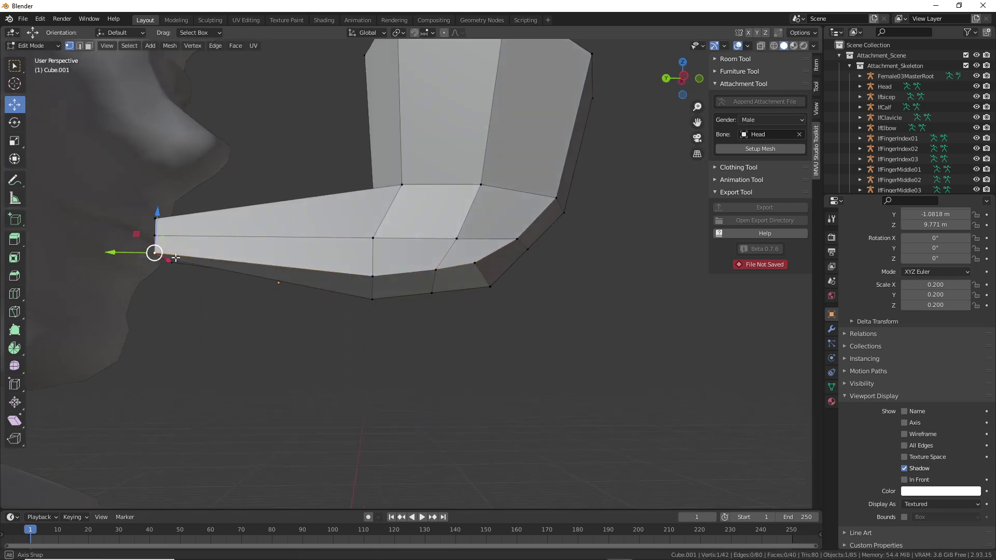
{"action": "middle_click_drag", "start_coordinate": [141, 246], "coordinate": [326, 290]}
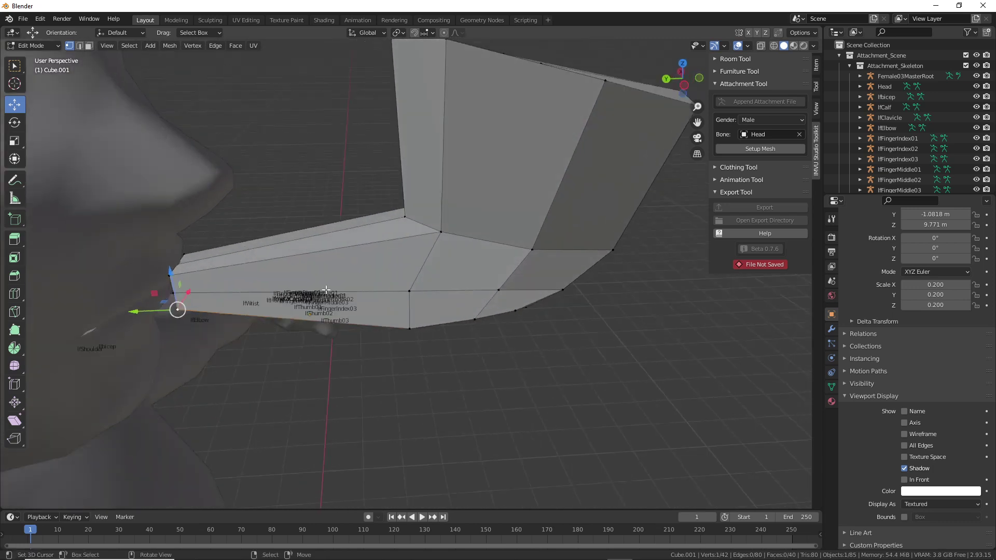
{"action": "left_click", "coordinate": [13, 296]}
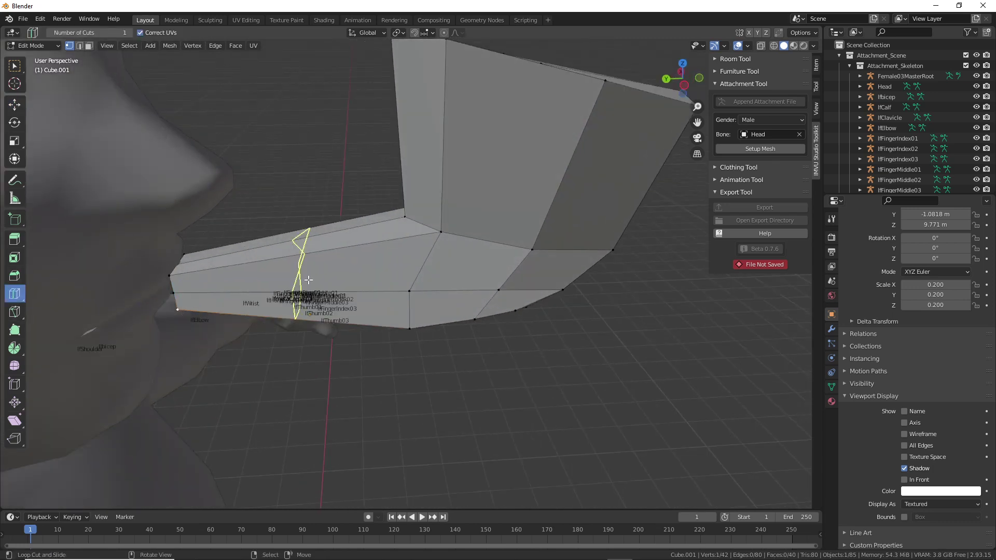
{"action": "left_click", "coordinate": [308, 280]}
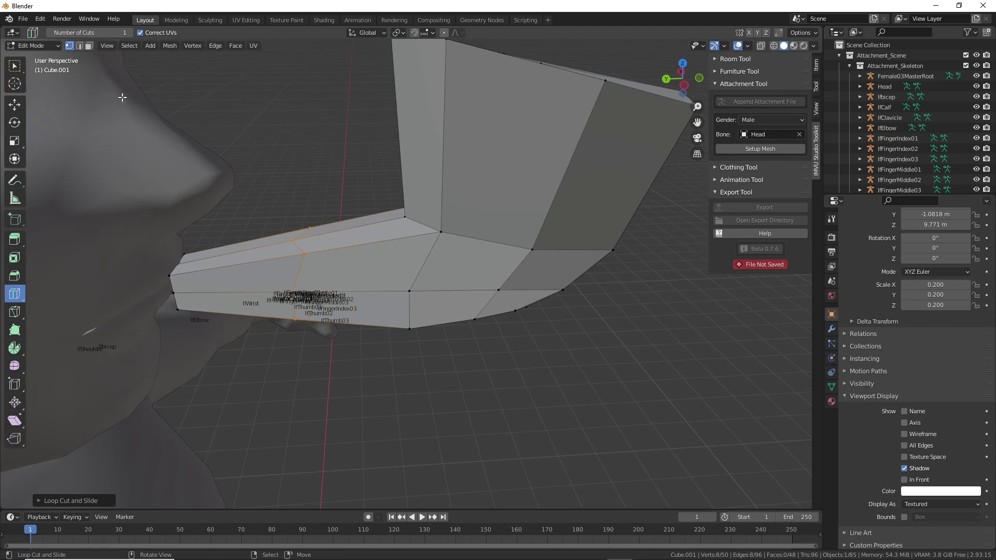
Lower the two upper side vertices where the stem meets the bowl along Z
{"action": "left_click", "coordinate": [15, 106]}
{"action": "left_click", "coordinate": [439, 232]}
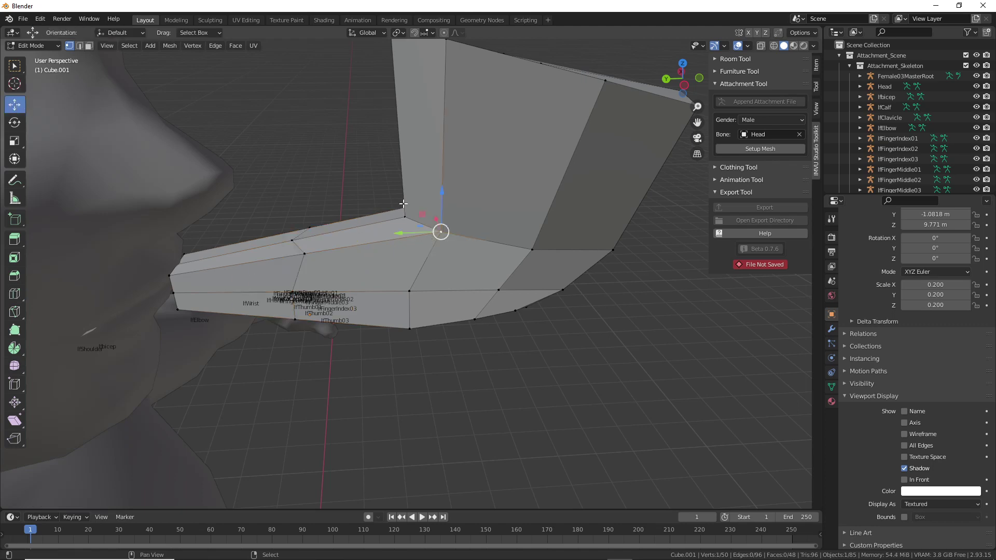
{"action": "middle_click_drag", "start_coordinate": [403, 249], "coordinate": [585, 256]}
{"action": "middle_click_drag", "start_coordinate": [374, 226], "coordinate": [397, 233]}
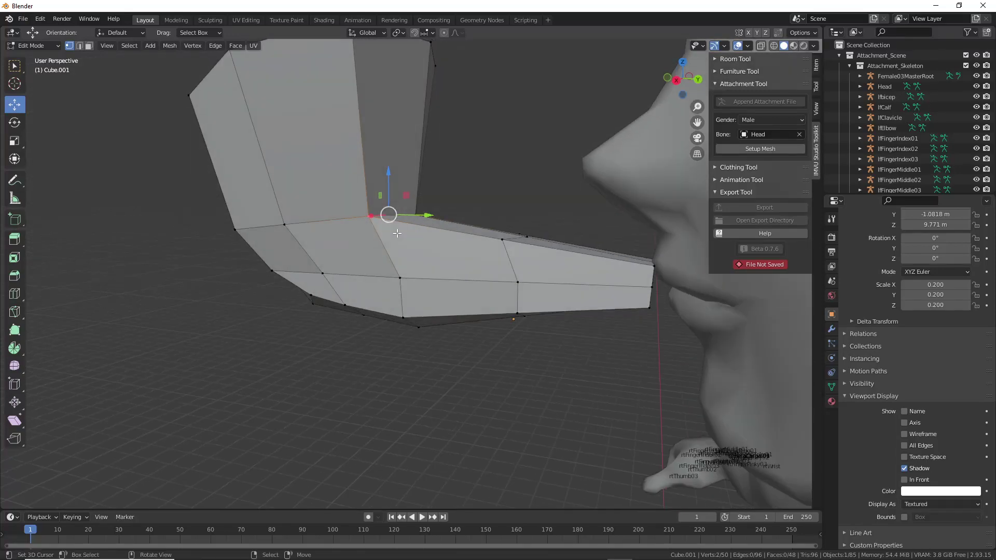
{"action": "left_click_drag", "start_coordinate": [388, 169], "coordinate": [389, 197]}
Lower the upper side vertices of the stem's middle loop along Z to round the stem's top
{"action": "left_click", "coordinate": [503, 242]}
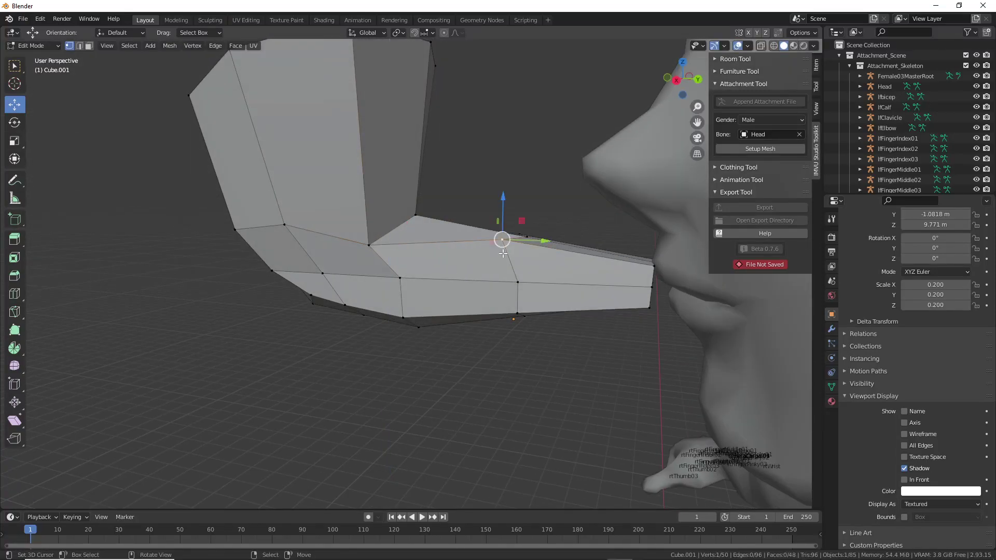
{"action": "middle_click_drag", "start_coordinate": [529, 248], "coordinate": [317, 294]}
{"action": "left_click", "coordinate": [316, 287], "text": "shift"}
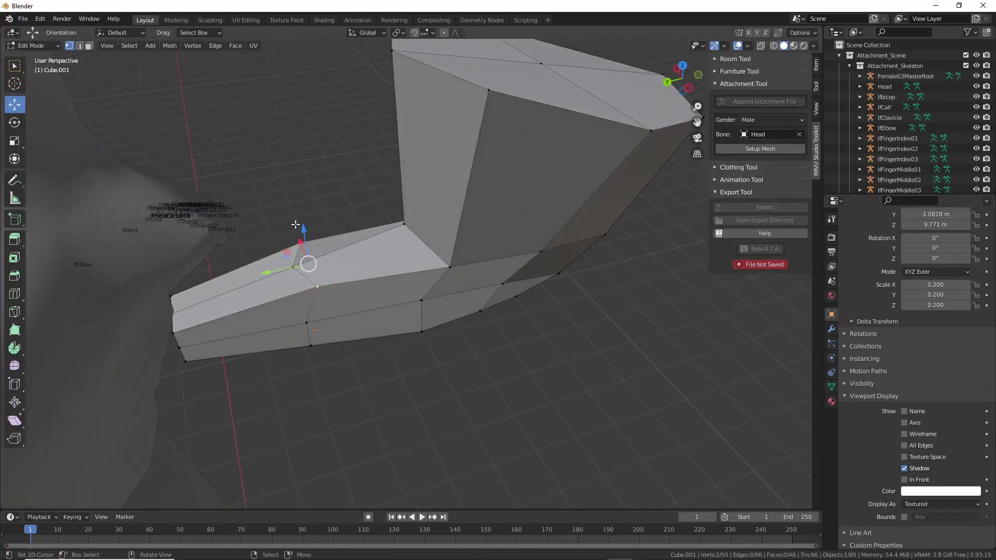
{"action": "left_click_drag", "start_coordinate": [303, 227], "coordinate": [306, 244]}
Raise the lower side vertices of the underside's second loop along Z on both sides of the pipe
{"action": "middle_click_drag", "start_coordinate": [294, 324], "coordinate": [267, 299]}
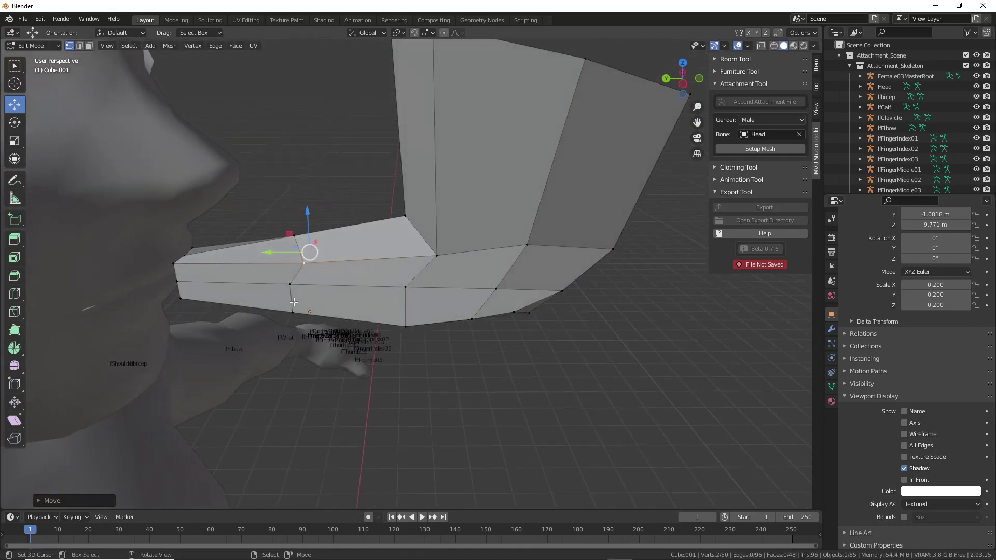
{"action": "left_click", "coordinate": [290, 285]}
{"action": "middle_click_drag", "start_coordinate": [352, 332], "coordinate": [272, 319]}
{"action": "left_click", "coordinate": [401, 306]}
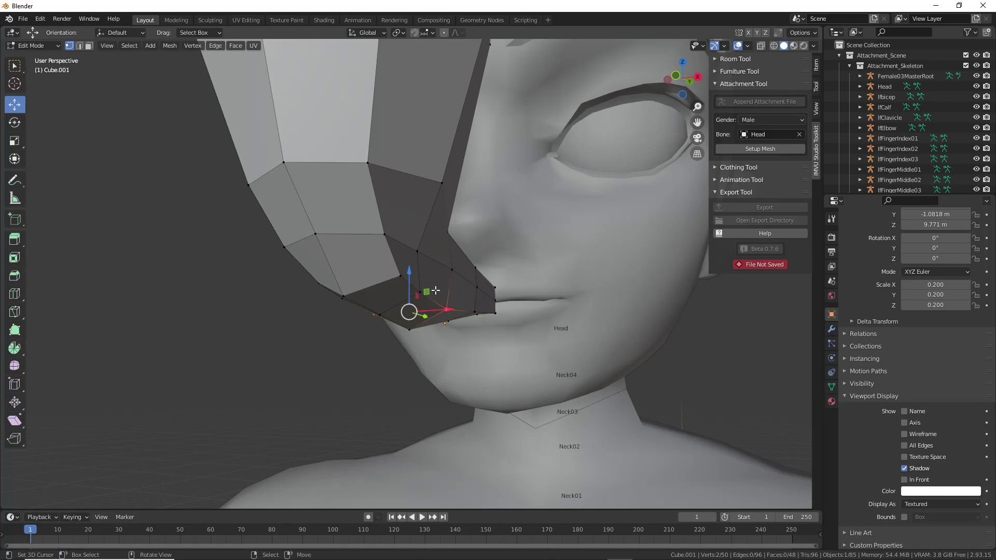
{"action": "left_click", "coordinate": [415, 263]}
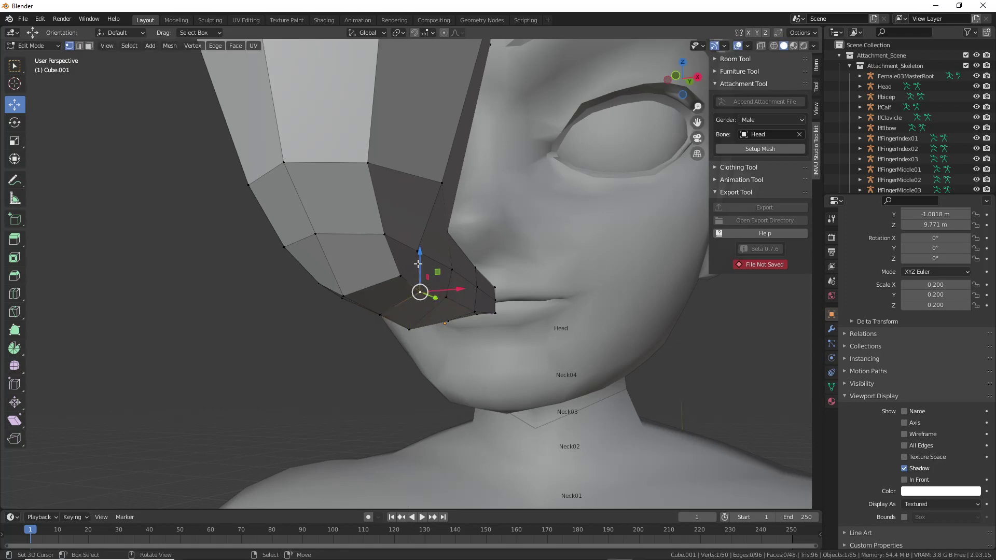
{"action": "middle_click_drag", "start_coordinate": [398, 279], "coordinate": [450, 279]}
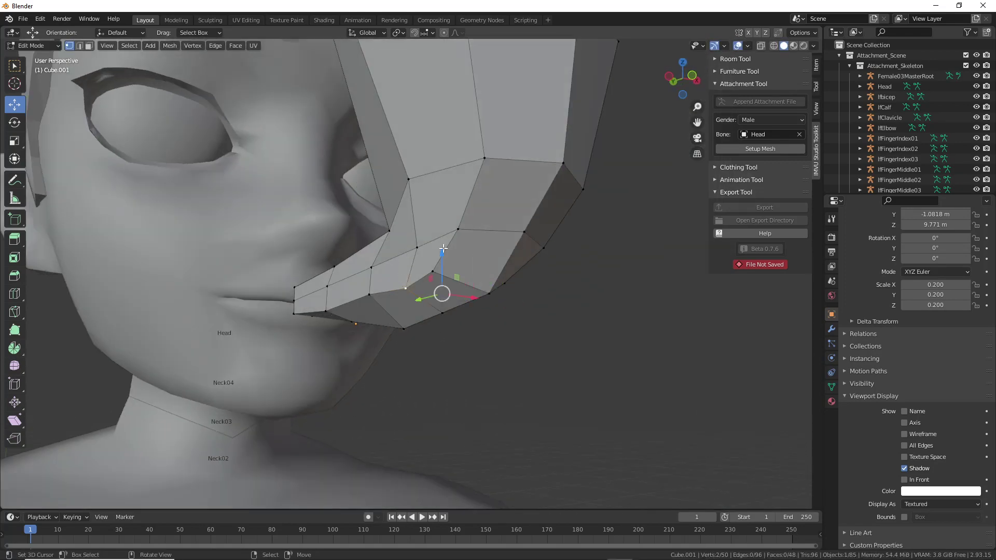
{"action": "left_click_drag", "start_coordinate": [442, 248], "coordinate": [443, 237]}
Move the two lower side vertices at the front of the pipe's underside up and away from the face
{"action": "right_click", "coordinate": [433, 270]}
{"action": "middle_click_drag", "start_coordinate": [513, 297], "coordinate": [559, 291]}
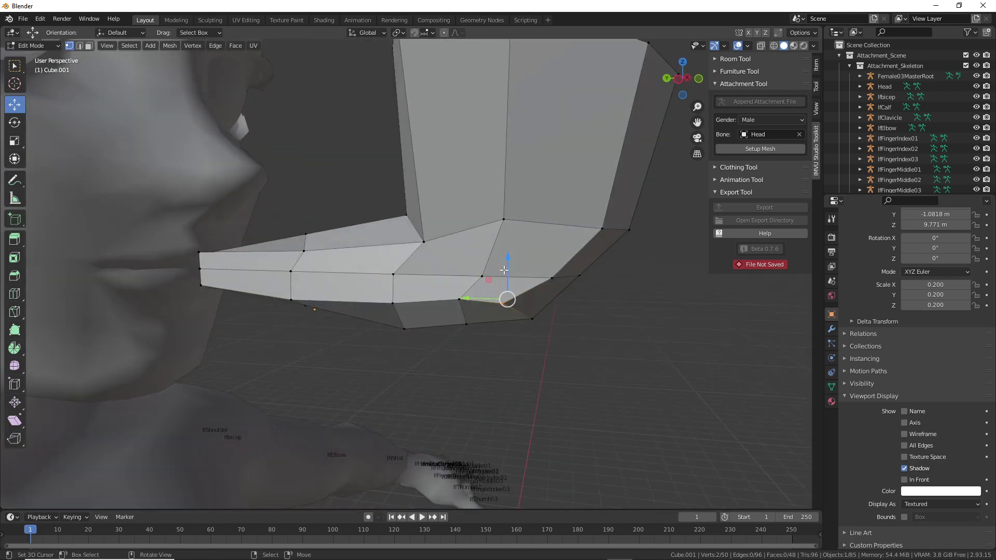
{"action": "mouse_move", "coordinate": [506, 268]}
{"action": "left_mouse_down"}
{"action": "mouse_move", "coordinate": [503, 258]}
{"action": "mouse_move", "coordinate": [497, 285]}
{"action": "left_mouse_up"}
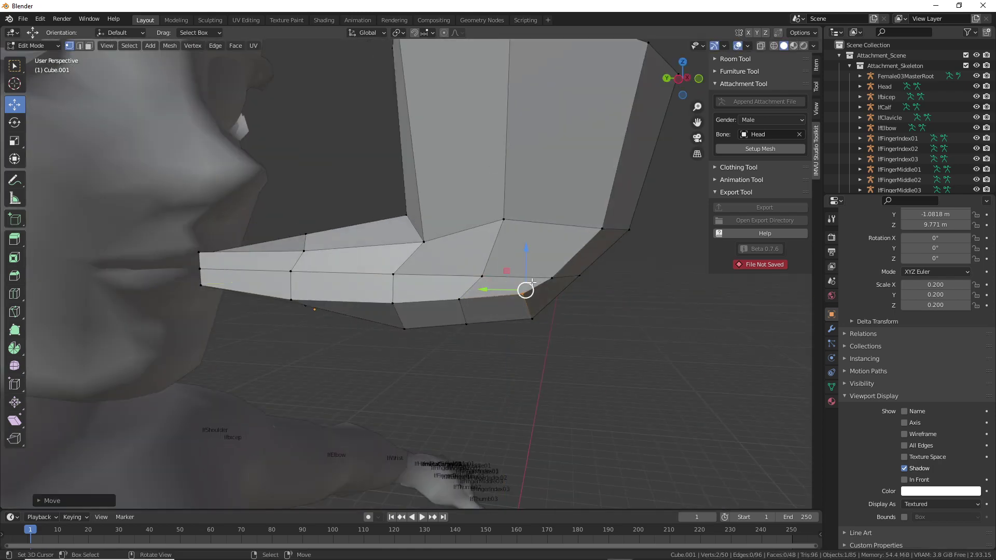
Adjust the middle side vertices at the front of the pipe's underside and raise the second loop's middle pair along Z
{"action": "right_click", "coordinate": [550, 276]}
{"action": "middle_click_drag", "start_coordinate": [576, 282], "coordinate": [467, 276]}
{"action": "right_click", "coordinate": [453, 275], "text": "shift"}
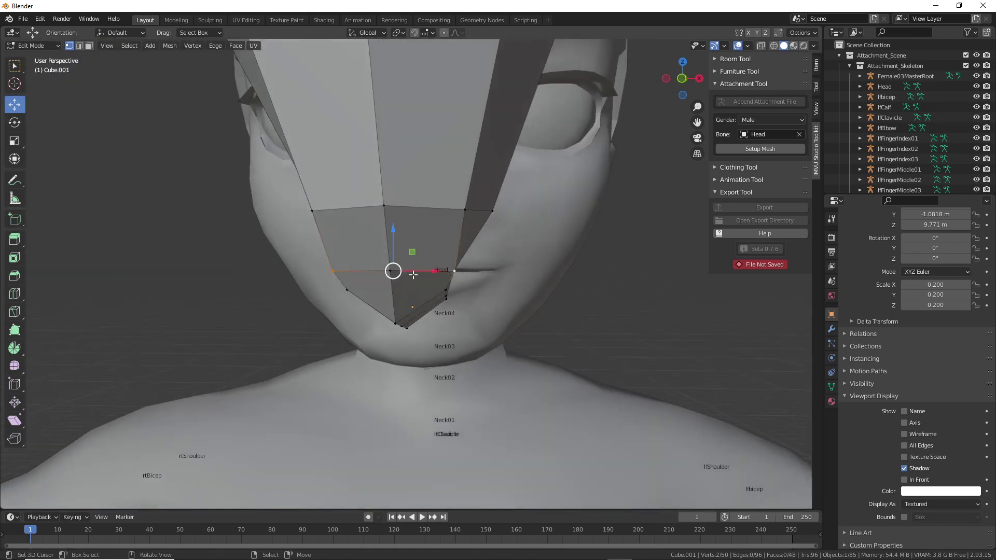
{"action": "left_click_drag", "start_coordinate": [413, 274], "coordinate": [433, 274]}
{"action": "middle_click_drag", "start_coordinate": [433, 274], "coordinate": [305, 282]}
{"action": "right_click", "coordinate": [496, 278]}
{"action": "right_click", "coordinate": [329, 276], "text": "shift"}
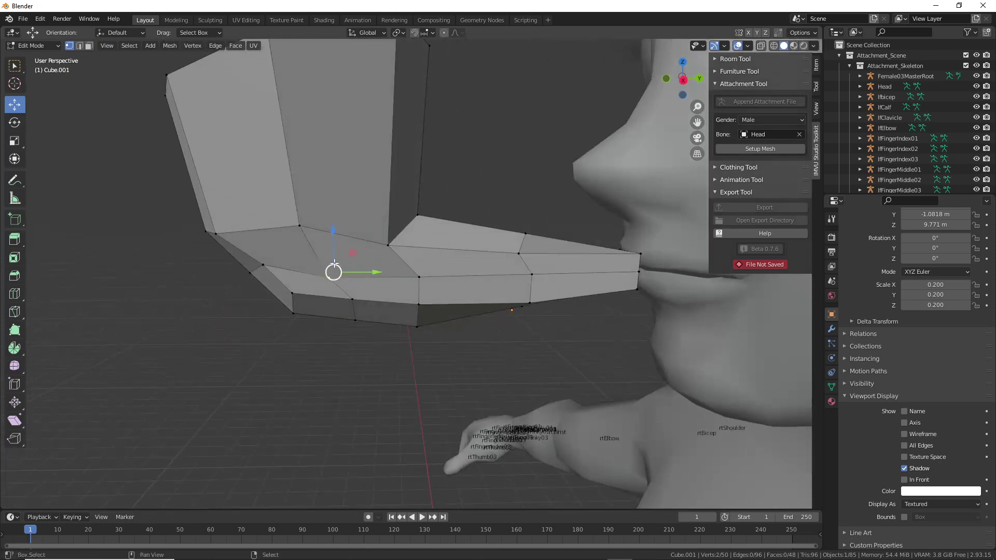
{"action": "left_click_drag", "start_coordinate": [332, 232], "coordinate": [327, 212]}
Move the two side vertices at the front of the bowl's base along Y toward the face
{"action": "middle_click_drag", "start_coordinate": [385, 273], "coordinate": [360, 268]}
{"action": "right_click", "coordinate": [413, 253]}
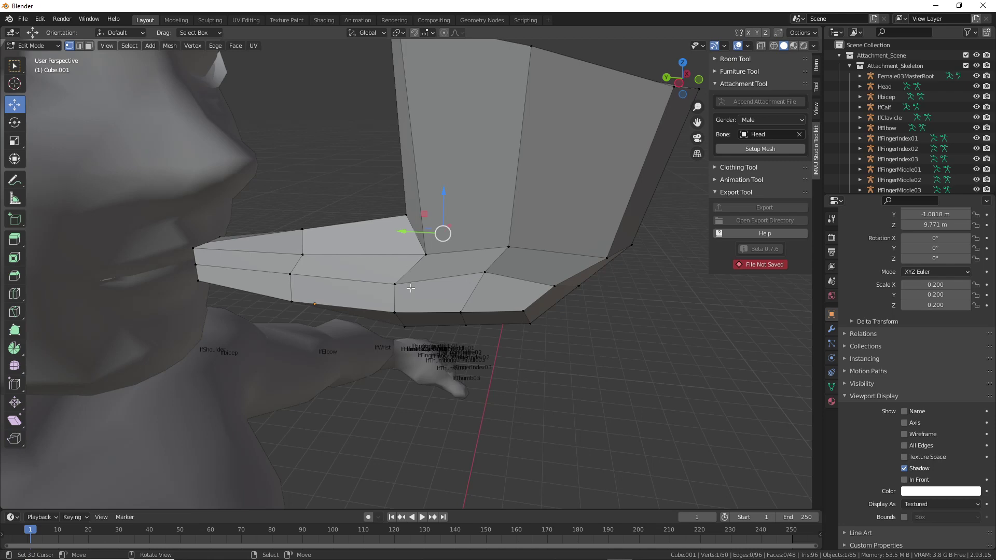
{"action": "middle_click_drag", "start_coordinate": [410, 288], "coordinate": [402, 219]}
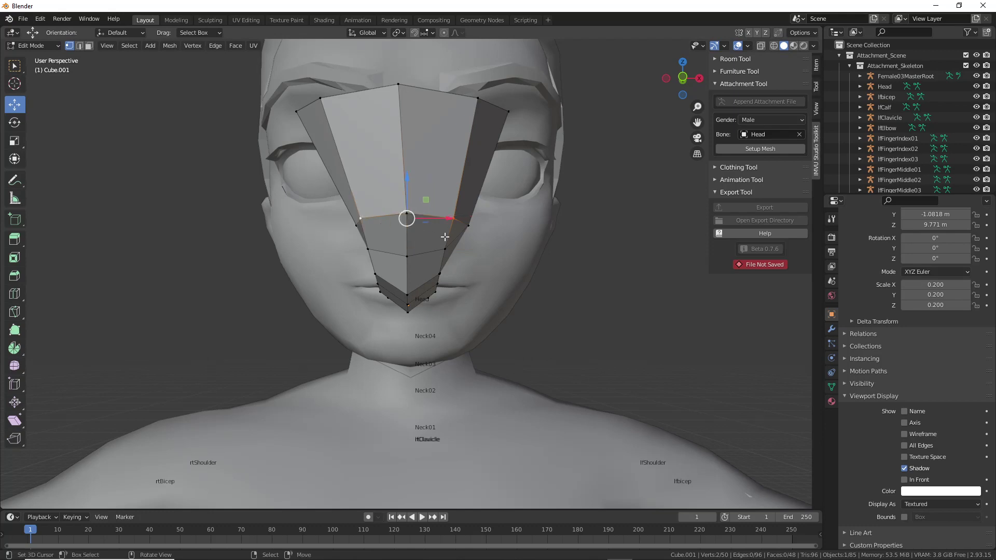
{"action": "middle_click_drag", "start_coordinate": [444, 236], "coordinate": [515, 245]}
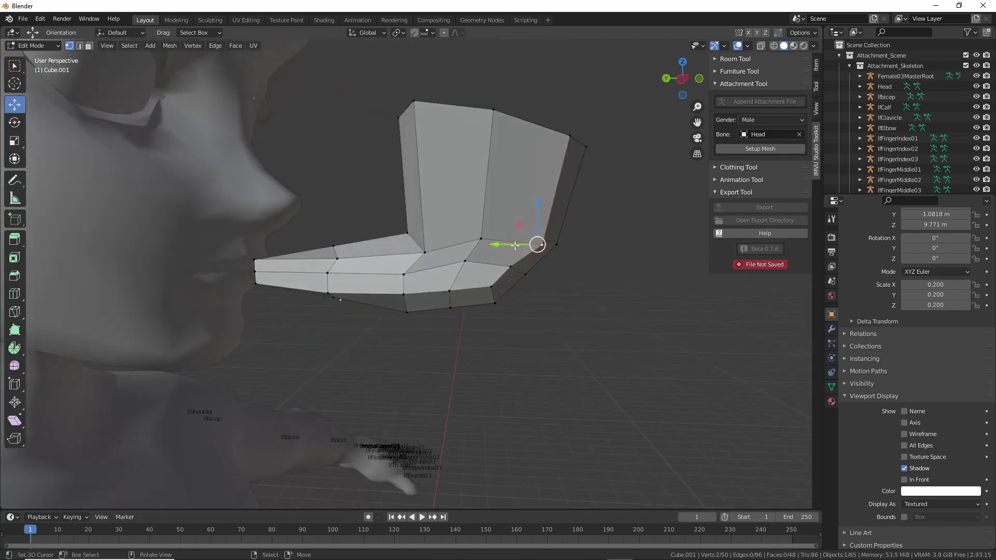
{"action": "left_click_drag", "start_coordinate": [515, 245], "coordinate": [485, 244]}
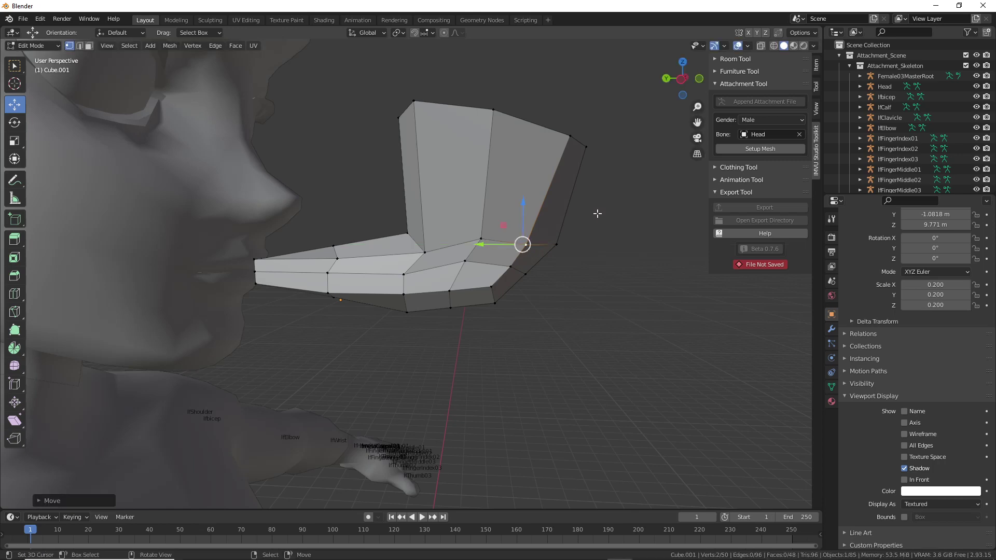
Lower the side vertices of the bowl's rim along Z on both sides to even out the rim
{"action": "middle_click_drag", "start_coordinate": [596, 214], "coordinate": [538, 232]}
{"action": "right_click", "coordinate": [530, 242]}
{"action": "left_click_drag", "start_coordinate": [539, 231], "coordinate": [542, 238]}
{"action": "middle_click_drag", "start_coordinate": [542, 238], "coordinate": [491, 186]}
{"action": "right_click", "coordinate": [436, 129]}
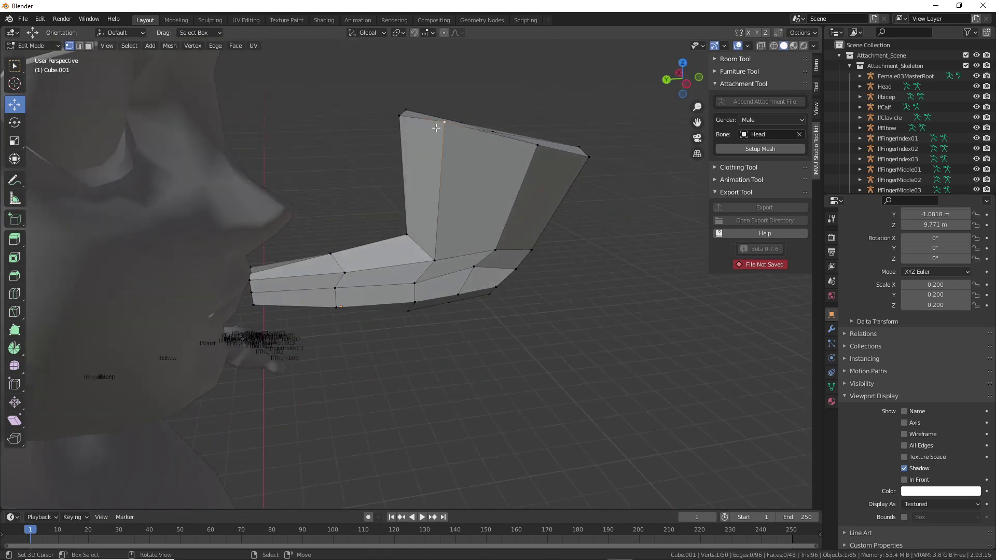
{"action": "middle_click_drag", "start_coordinate": [450, 131], "coordinate": [429, 122]}
{"action": "left_click_drag", "start_coordinate": [423, 74], "coordinate": [424, 82]}
{"action": "middle_click_drag", "start_coordinate": [481, 171], "coordinate": [435, 244]}
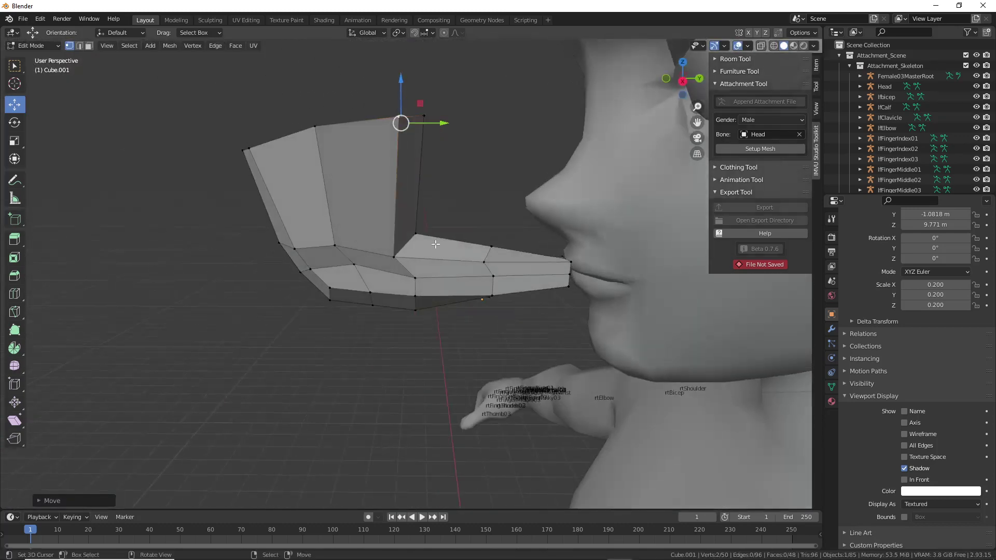
Add a horizontal loop cut around the middle of the bowl and scale it up to make the bowl bulge outward
{"action": "left_click", "coordinate": [14, 294]}
{"action": "left_click", "coordinate": [329, 196]}
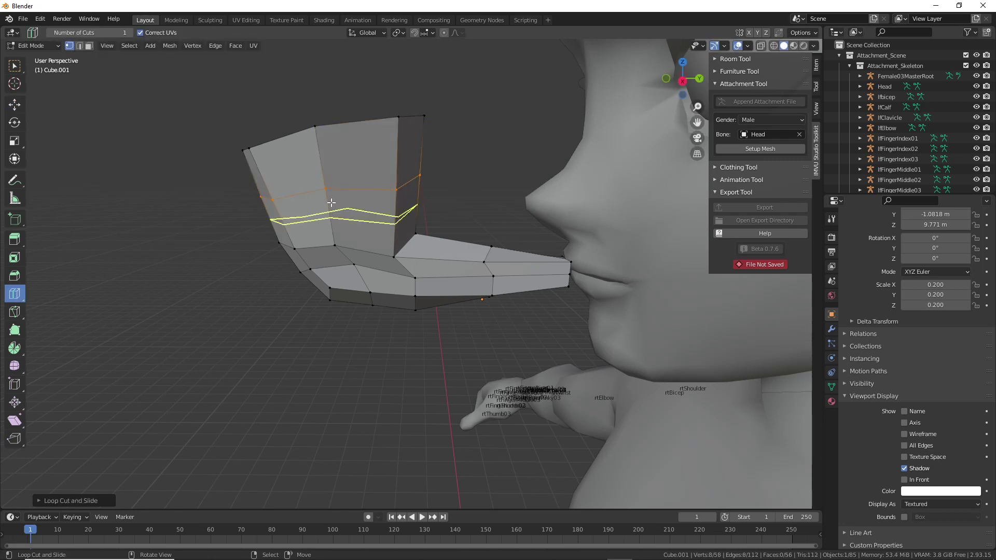
{"action": "left_click", "coordinate": [14, 104]}
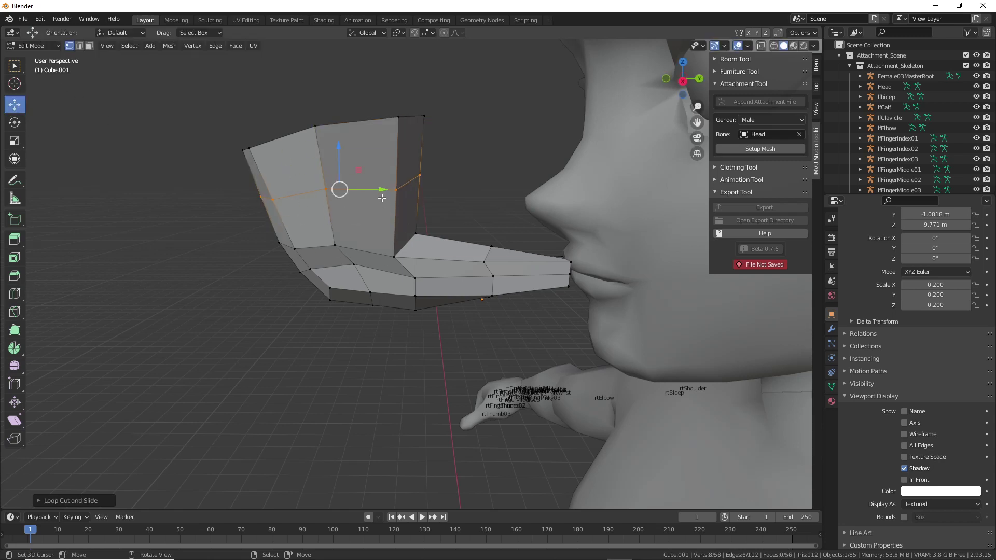
{"action": "middle_click_drag", "start_coordinate": [397, 213], "coordinate": [419, 232]}
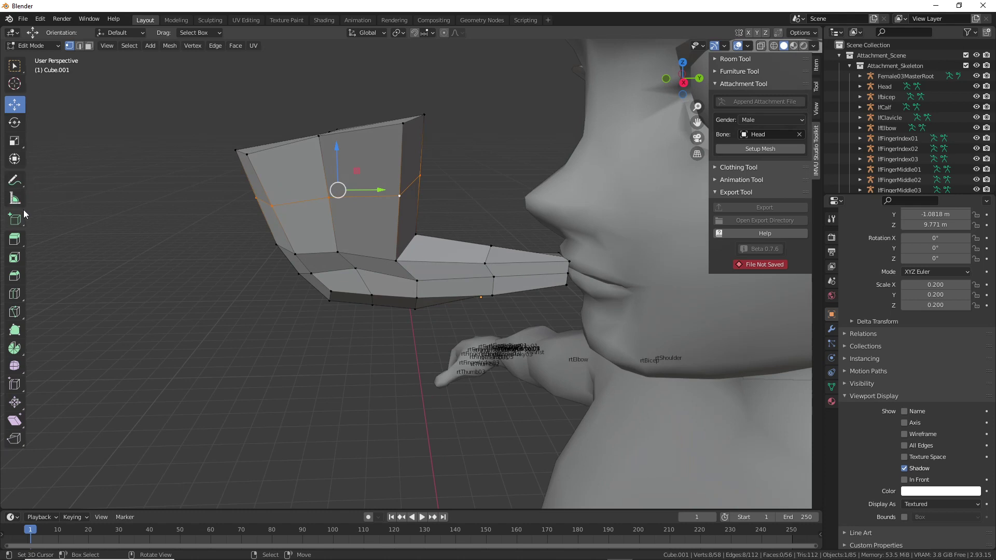
{"action": "left_click", "coordinate": [15, 140]}
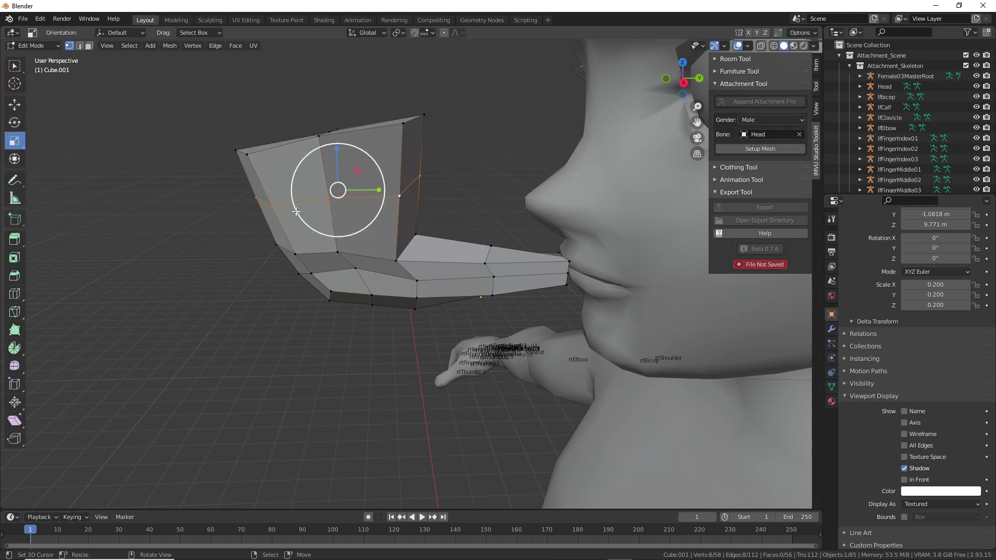
{"action": "left_click_drag", "start_coordinate": [337, 189], "coordinate": [372, 218]}
{"action": "middle_click_drag", "start_coordinate": [373, 217], "coordinate": [487, 273]}
Move the five lower vertices of the loop where the stem meets the bowl along Y away from the face
{"action": "left_click", "coordinate": [436, 254]}
{"action": "middle_click_drag", "start_coordinate": [436, 254], "coordinate": [419, 280]}
{"action": "scroll", "coordinate": [403, 307], "scroll_direction": "up", "scroll_amount": 2}
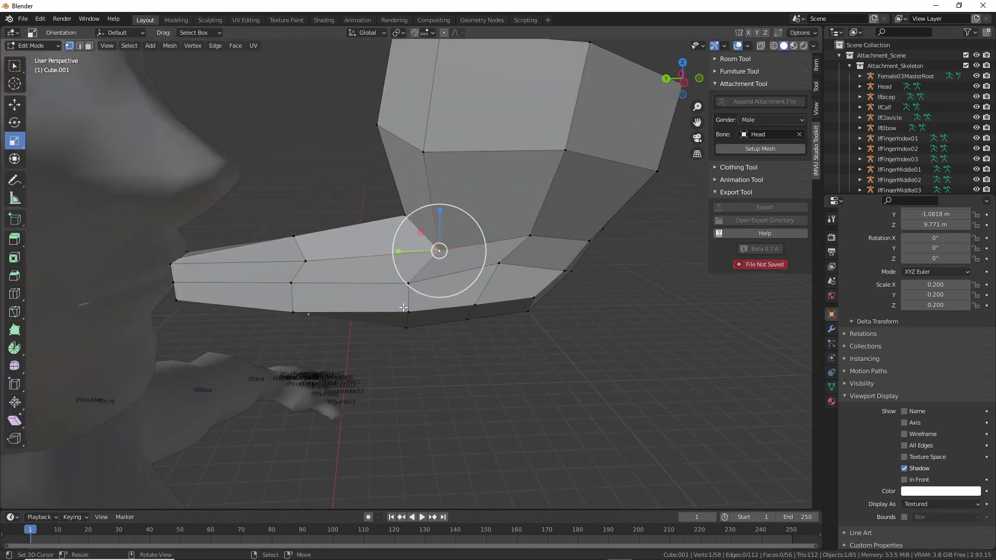
{"action": "left_click", "coordinate": [405, 327], "text": "ctrl"}
{"action": "middle_click_drag", "start_coordinate": [398, 325], "coordinate": [161, 226]}
{"action": "left_click", "coordinate": [514, 311], "text": "ctrl"}
{"action": "left_click", "coordinate": [14, 109]}
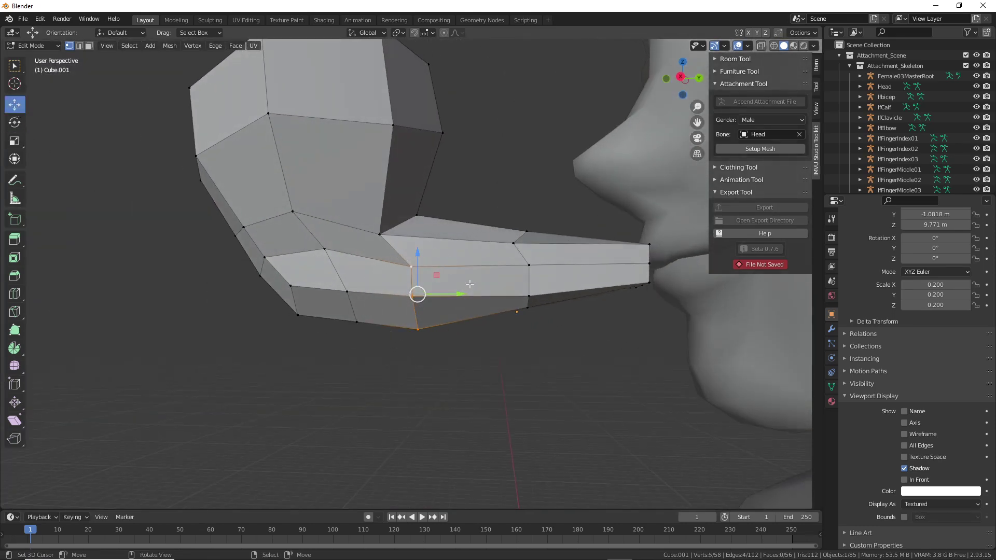
{"action": "left_click_drag", "start_coordinate": [460, 294], "coordinate": [423, 297]}
Move the five vertices of the second loop under the bowl along Y toward the pipe's front
{"action": "middle_click_drag", "start_coordinate": [358, 273], "coordinate": [360, 294]}
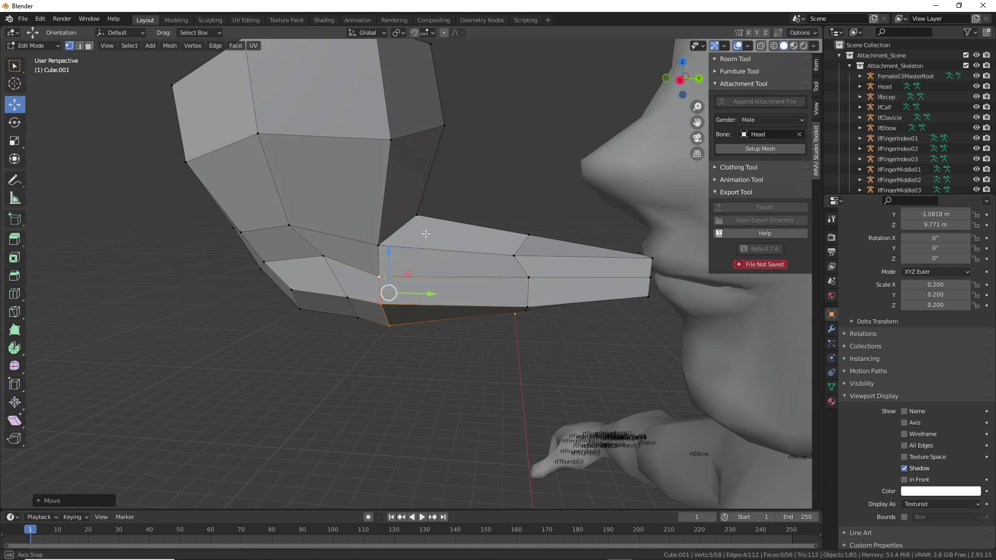
{"action": "middle_click_drag", "start_coordinate": [388, 293], "coordinate": [363, 275]}
{"action": "left_click", "coordinate": [339, 255]}
{"action": "left_click", "coordinate": [341, 326], "text": "shift"}
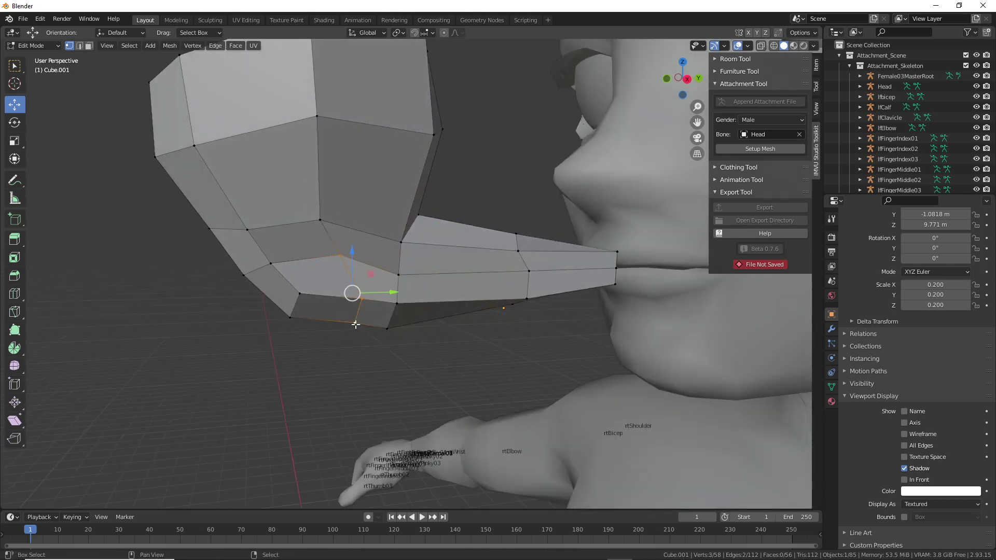
{"action": "middle_click_drag", "start_coordinate": [342, 326], "coordinate": [465, 304]}
{"action": "left_click", "coordinate": [491, 326], "text": "shift"}
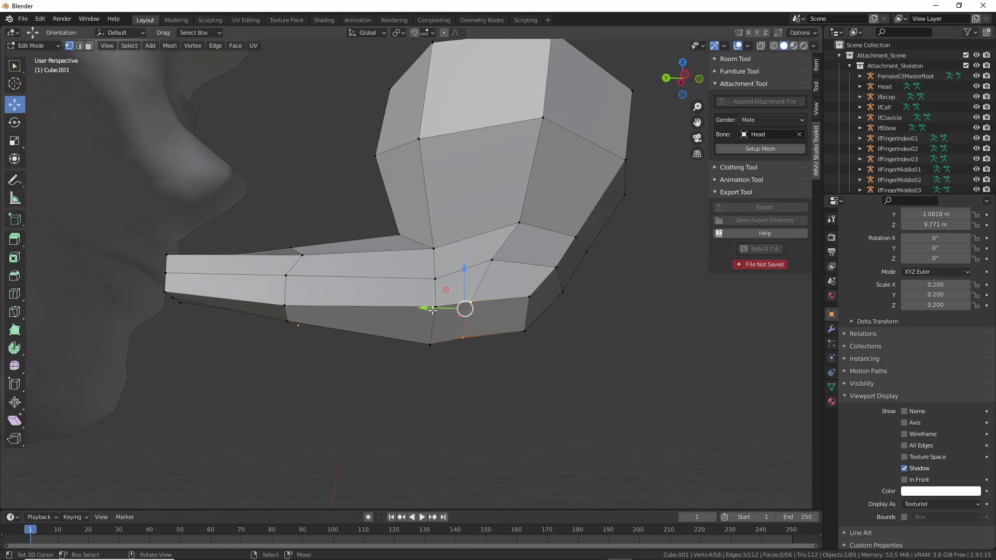
{"action": "key", "text": "g"}
{"action": "key", "text": "y"}
{"action": "left_click", "coordinate": [452, 311]}
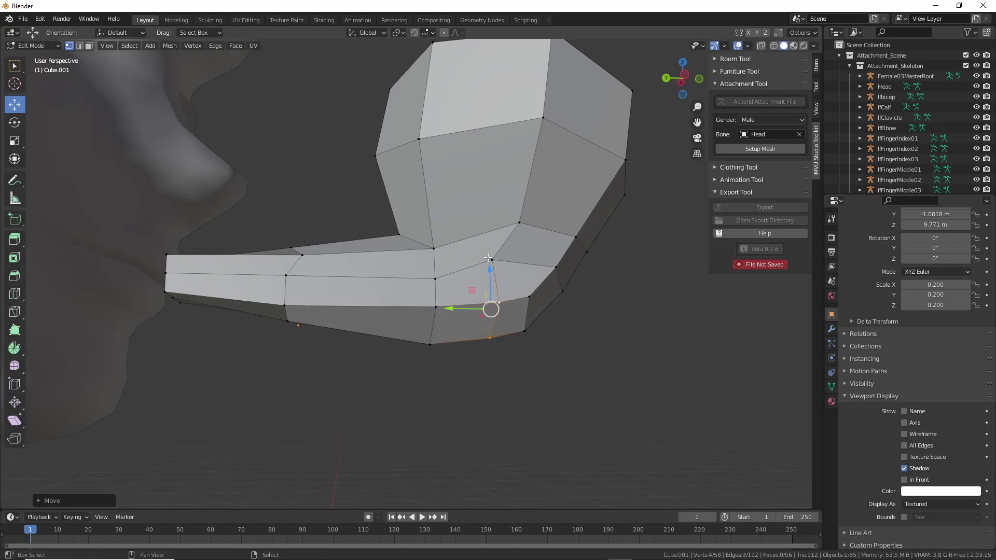
{"action": "middle_click_drag", "start_coordinate": [467, 304], "coordinate": [539, 287]}
{"action": "middle_click_drag", "start_coordinate": [488, 270], "coordinate": [435, 298]}
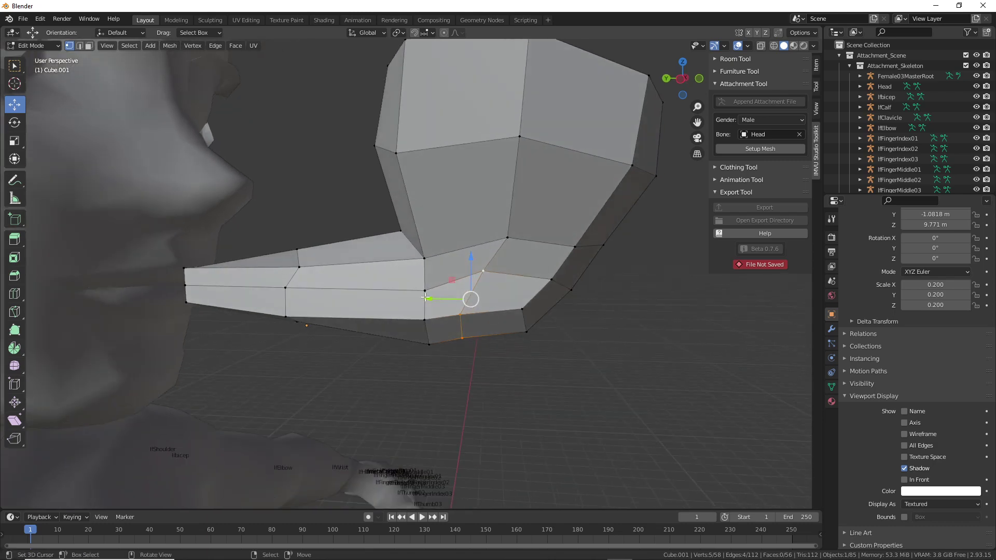
{"action": "key", "text": "g"}
{"action": "key", "text": "y"}
{"action": "left_click", "coordinate": [449, 304]}
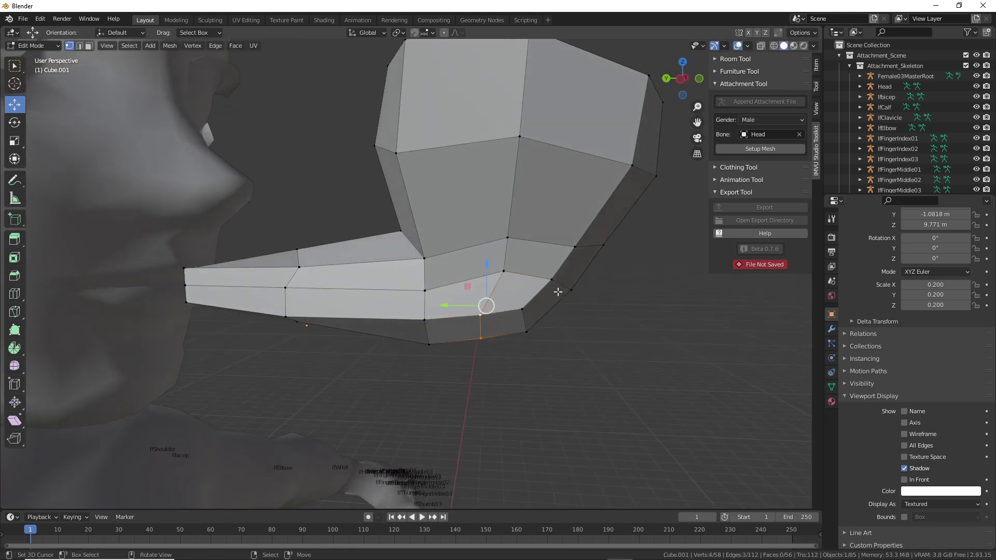
Move the second loop's lower vertices farther forward along Y and adjust the vertices at the underside's front end
{"action": "middle_click_drag", "start_coordinate": [556, 289], "coordinate": [526, 280]}
{"action": "key", "text": "g"}
{"action": "key", "text": "y"}
{"action": "left_click", "coordinate": [327, 318]}
{"action": "left_click", "coordinate": [298, 329], "text": "shift"}
{"action": "left_click", "coordinate": [518, 306], "text": "shift"}
{"action": "key", "text": "g"}
{"action": "left_click", "coordinate": [512, 292]}
Move the three middle vertices at the front of the underside within the YZ plane to smooth the curve
{"action": "left_click", "coordinate": [538, 308], "text": "shift"}
{"action": "left_click", "coordinate": [378, 288], "text": "shift"}
{"action": "key", "text": "g"}
{"action": "key", "text": "shift+x"}
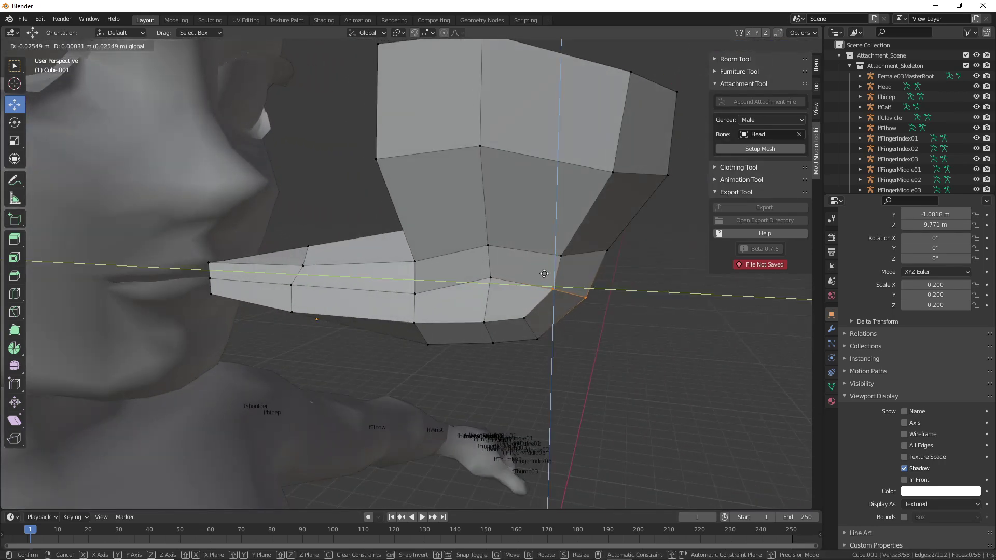
{"action": "left_click", "coordinate": [542, 273]}
Reposition the row of vertices at the front of the bowl's base to refine the front curve
{"action": "left_click", "coordinate": [561, 256], "text": "shift"}
{"action": "middle_click_drag", "start_coordinate": [561, 256], "coordinate": [362, 292]}
{"action": "left_click_drag", "start_coordinate": [253, 234], "coordinate": [241, 243]}
{"action": "middle_click_drag", "start_coordinate": [242, 244], "coordinate": [382, 301]}
Lower the five upper vertices of the stem's middle loop along Z to slim and curve the stem
{"action": "scroll", "coordinate": [382, 301], "scroll_direction": "up", "scroll_amount": 2}
{"action": "left_click", "coordinate": [385, 250]}
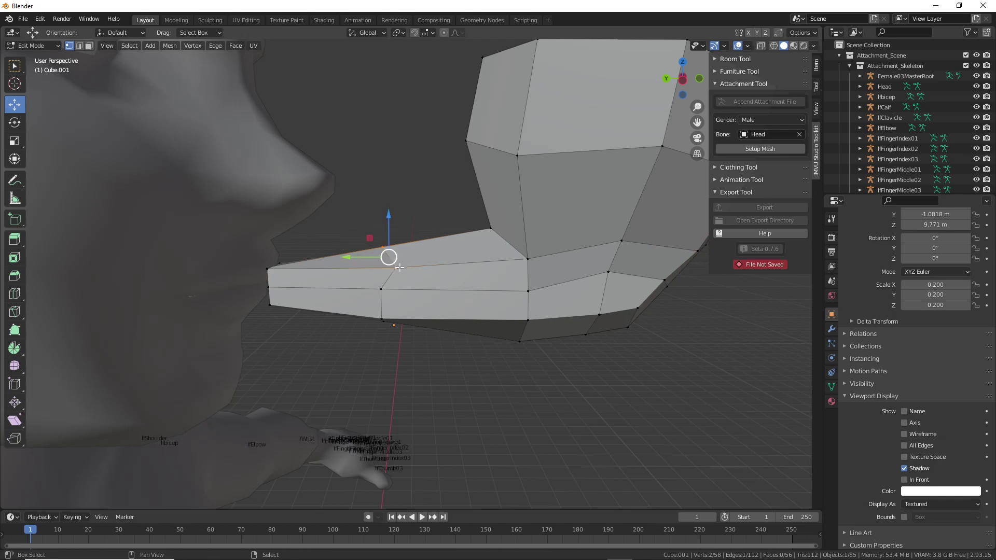
{"action": "middle_click_drag", "start_coordinate": [386, 234], "coordinate": [332, 268]}
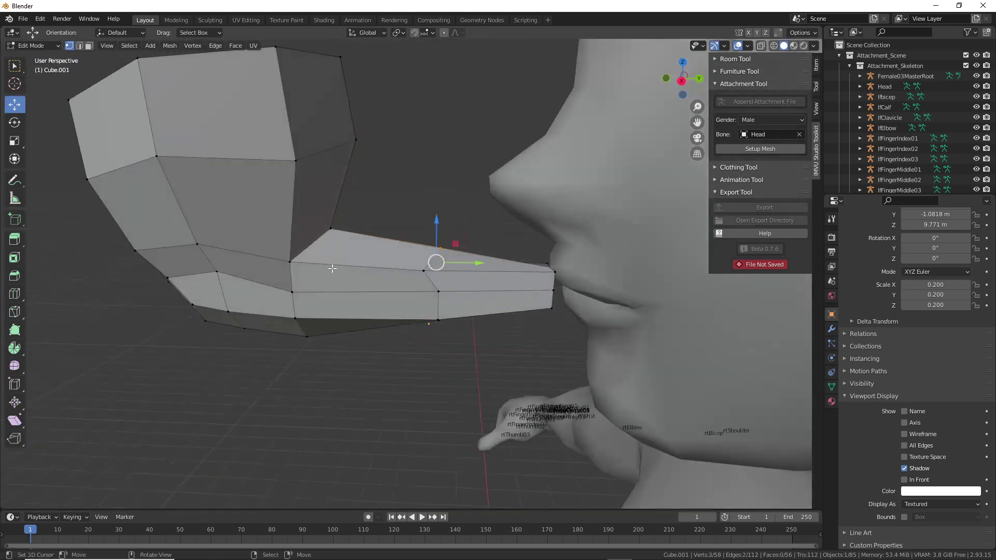
{"action": "left_click_drag", "start_coordinate": [444, 253], "coordinate": [435, 241]}
{"action": "middle_click_drag", "start_coordinate": [435, 242], "coordinate": [476, 317]}
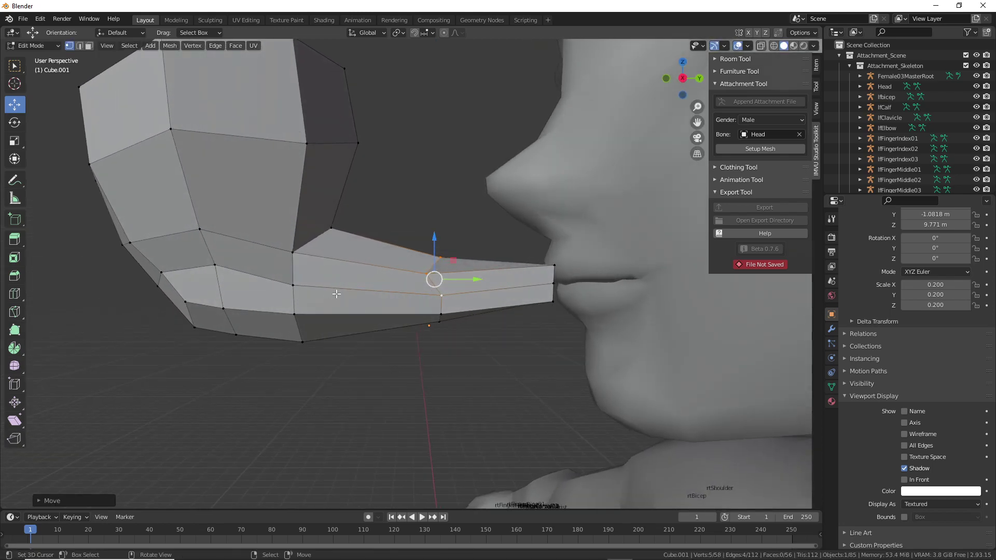
Add a loop cut between the bowl and the stem's middle loop and move it along Y toward the bowl
{"action": "middle_click_drag", "start_coordinate": [337, 294], "coordinate": [339, 301]}
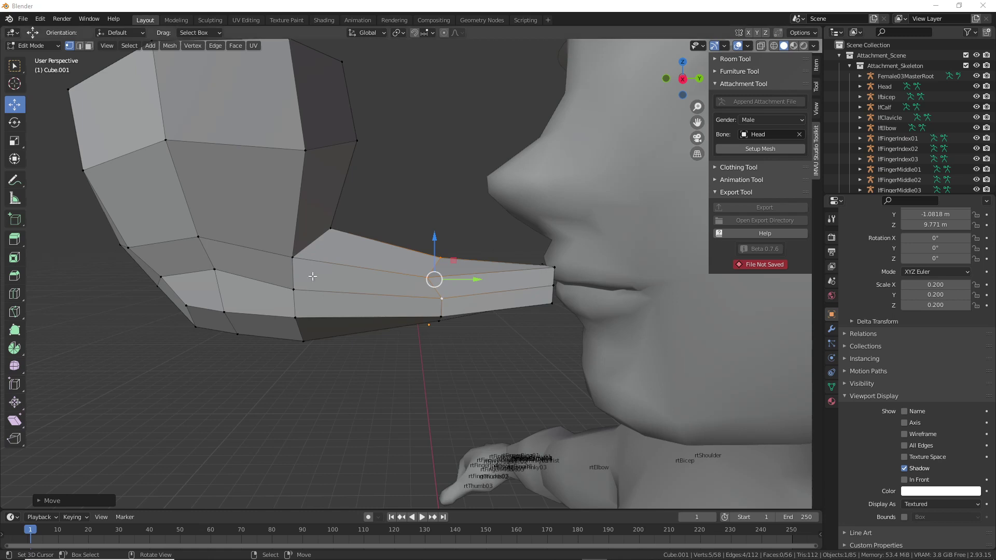
{"action": "middle_click_drag", "start_coordinate": [384, 275], "coordinate": [180, 286]}
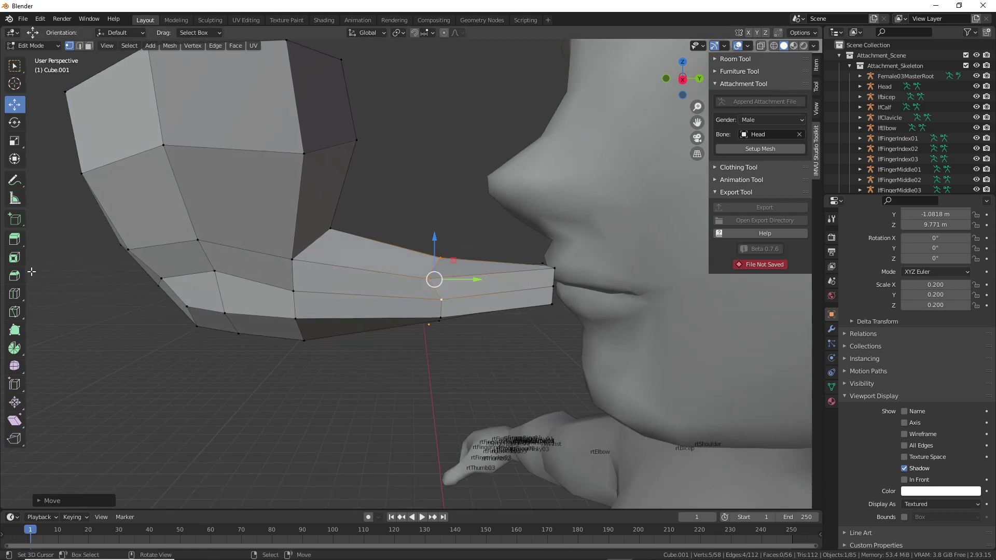
{"action": "left_click", "coordinate": [15, 294]}
{"action": "left_click_drag", "start_coordinate": [357, 280], "coordinate": [335, 280]}
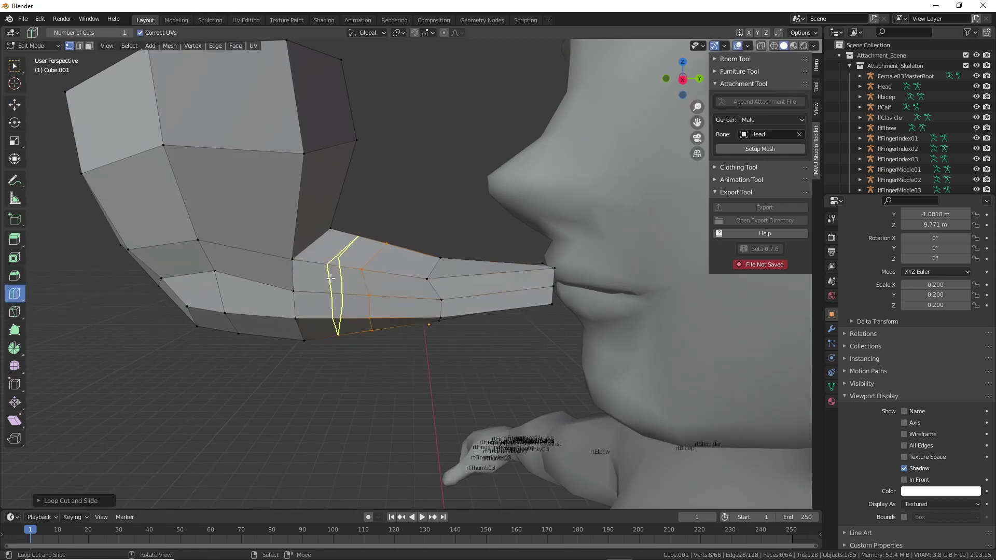
{"action": "left_click", "coordinate": [15, 106]}
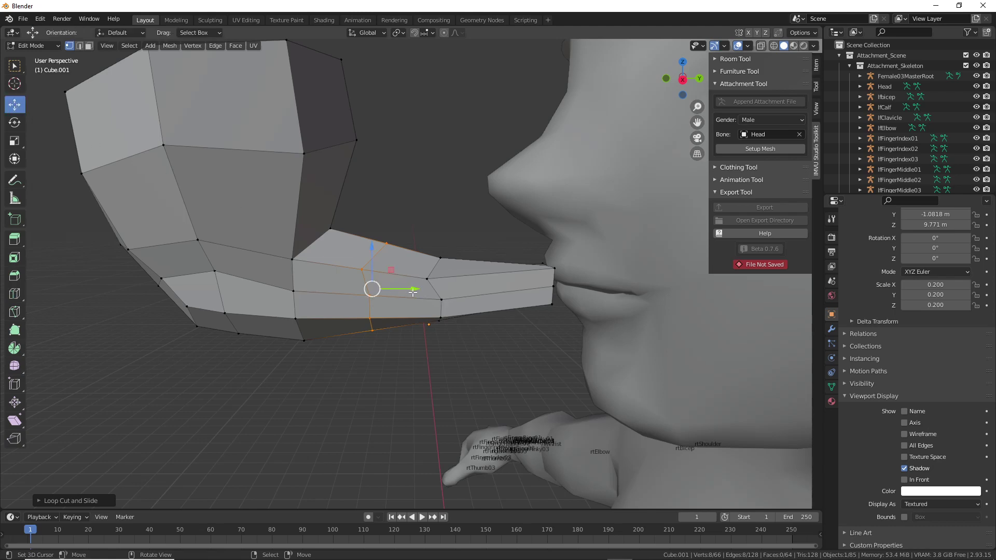
{"action": "left_click_drag", "start_coordinate": [413, 292], "coordinate": [379, 288]}
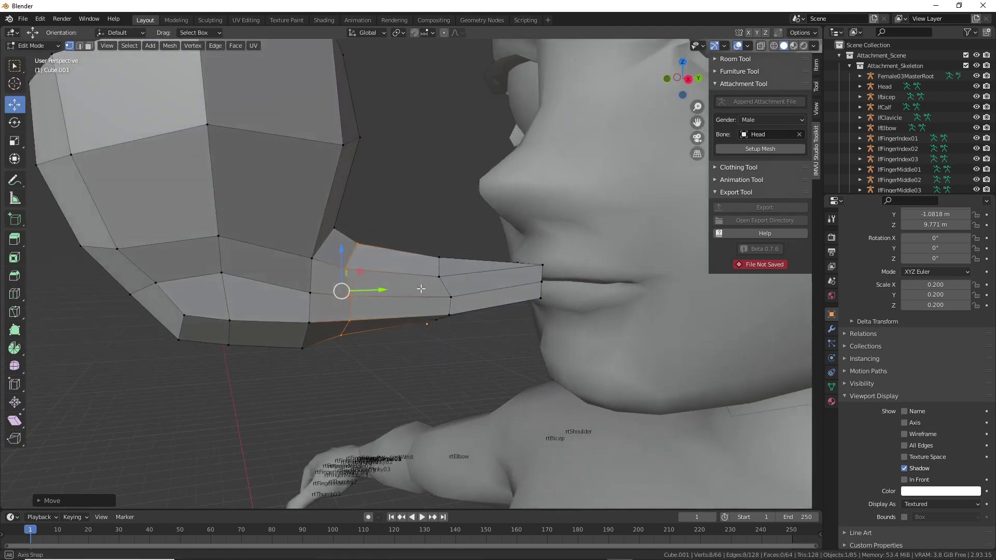
{"action": "middle_click_drag", "start_coordinate": [378, 288], "coordinate": [167, 334]}
{"action": "scroll", "coordinate": [362, 330], "scroll_direction": "down", "scroll_amount": 5}
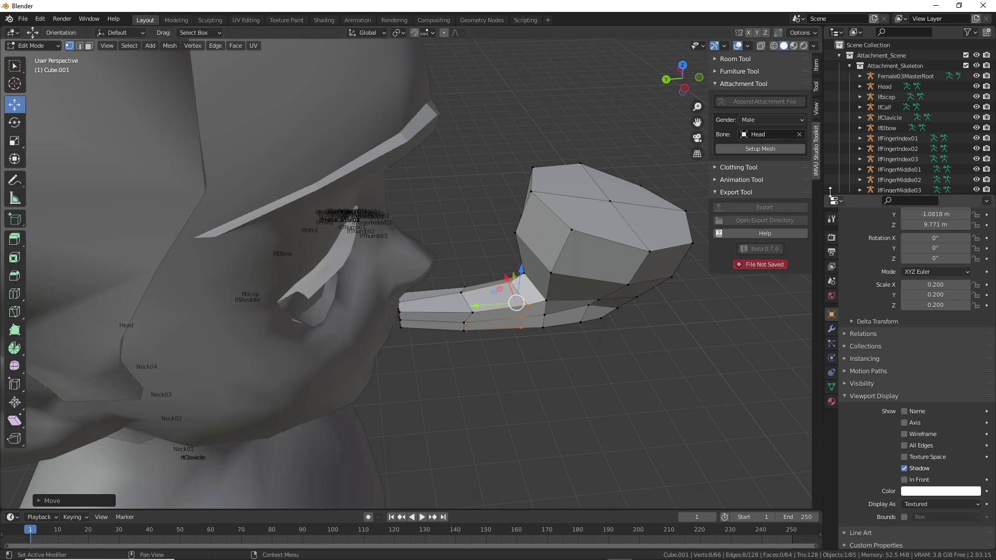
{"action": "left_click", "coordinate": [758, 120]}
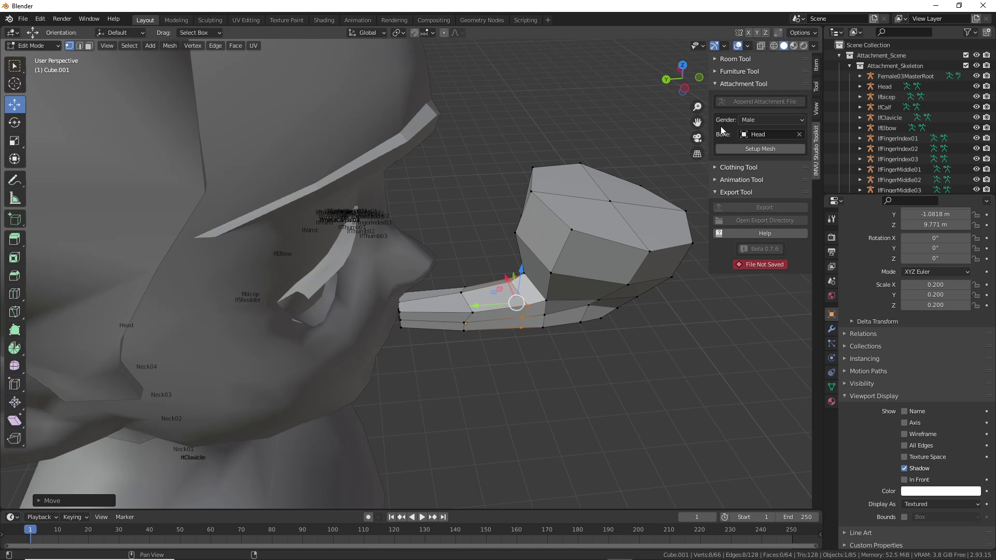
{"action": "key", "text": "ctrl+2"}
{"action": "left_click_drag", "start_coordinate": [727, 129], "coordinate": [718, 131]}
{"action": "left_click_drag", "start_coordinate": [442, 111], "coordinate": [373, 212]}
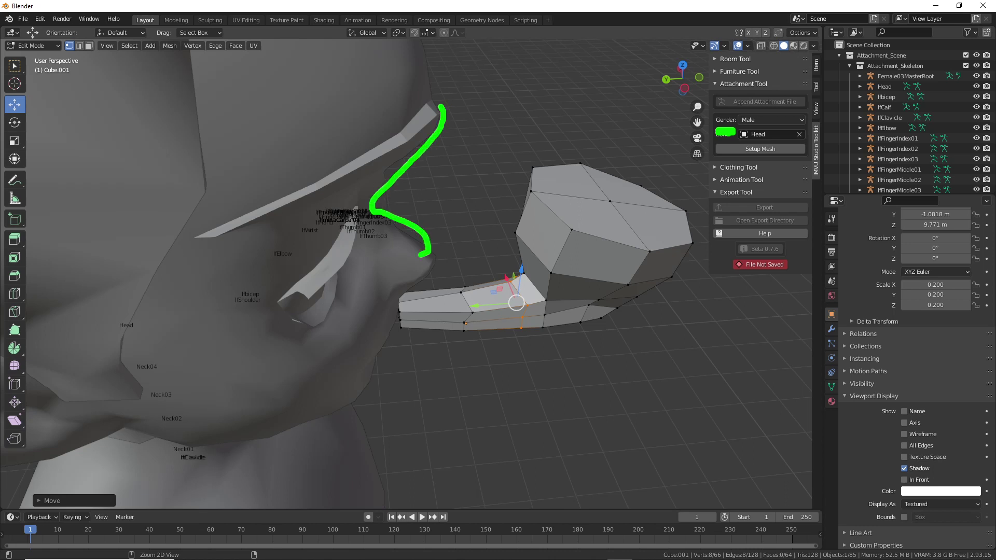
{"action": "key", "text": "Escape"}
Hide the avatar's body by setting the Attachment Tool's gender option to Hide
{"action": "left_click", "coordinate": [771, 121]}
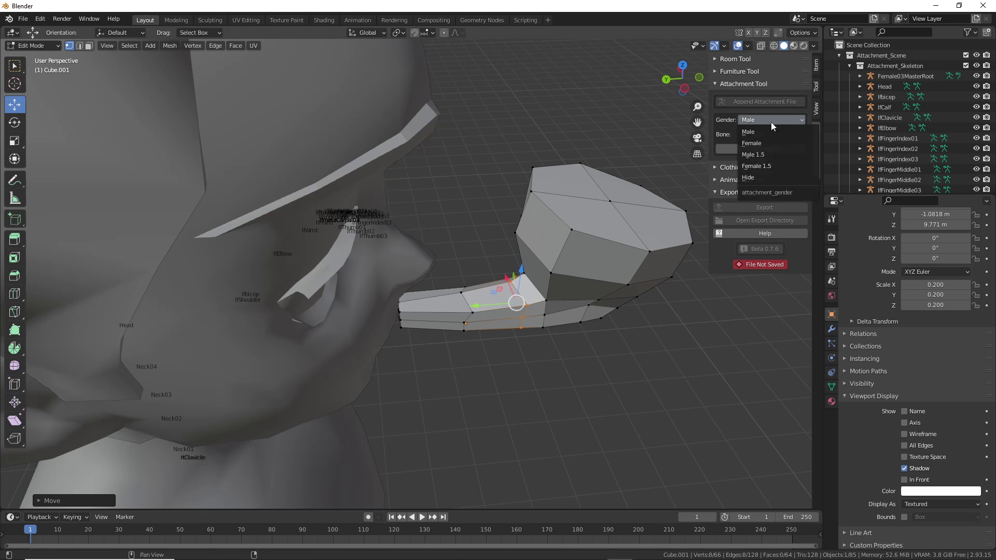
{"action": "left_click", "coordinate": [748, 176]}
Round the stem's mouth end by lowering its two upper corner vertices and raising its two lower corner vertices along Z
{"action": "middle_click_drag", "start_coordinate": [414, 360], "coordinate": [471, 349]}
{"action": "scroll", "coordinate": [467, 368], "scroll_direction": "up", "scroll_amount": 5}
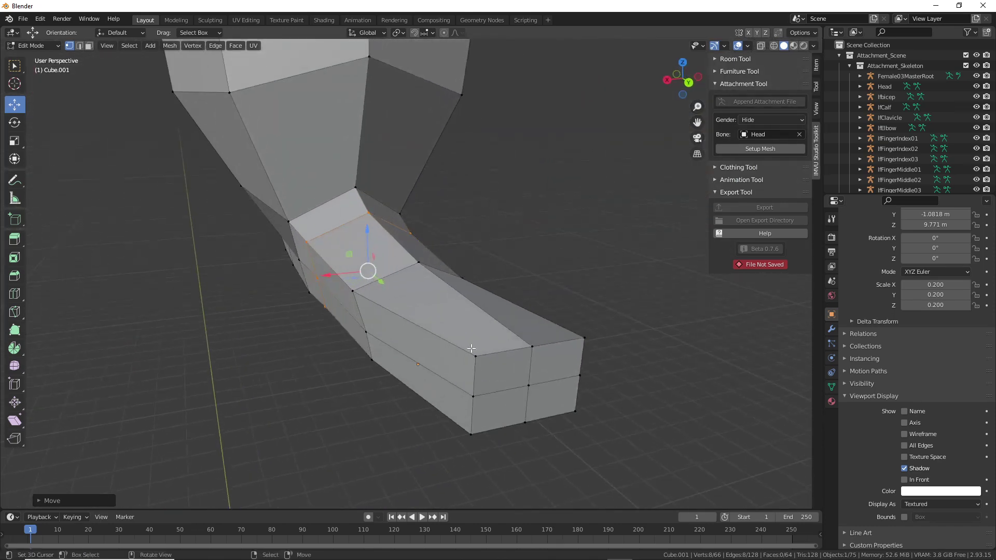
{"action": "right_click", "coordinate": [472, 358]}
{"action": "right_click", "coordinate": [581, 339], "text": "shift"}
{"action": "middle_click_drag", "start_coordinate": [581, 338], "coordinate": [574, 317]}
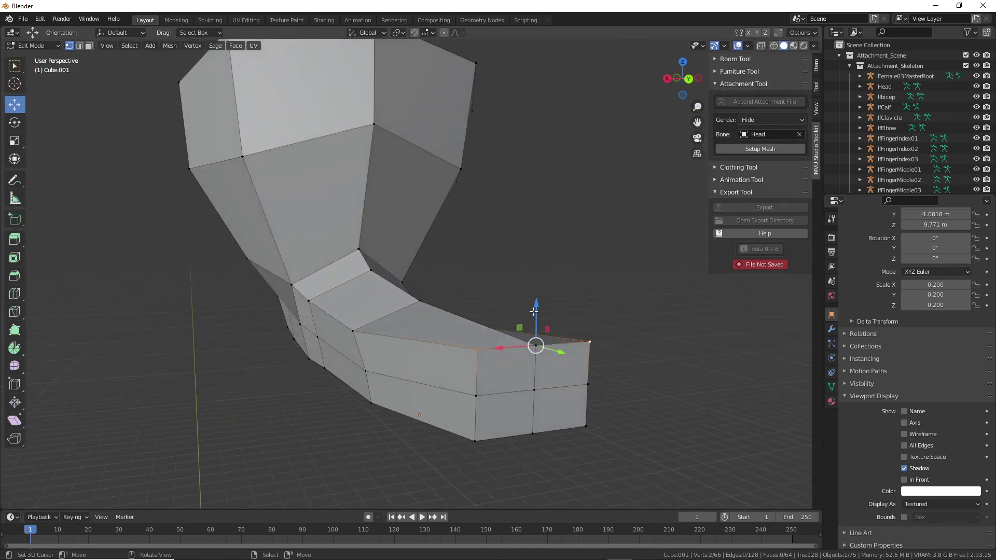
{"action": "left_click_drag", "start_coordinate": [536, 307], "coordinate": [536, 326]}
{"action": "right_click", "coordinate": [475, 440]}
{"action": "right_click", "coordinate": [586, 426], "text": "shift"}
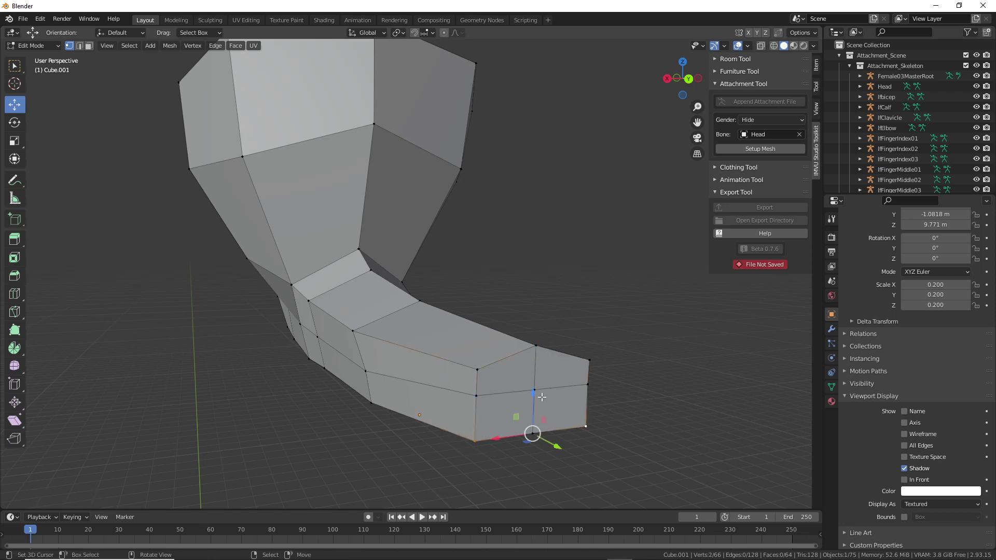
{"action": "left_click_drag", "start_coordinate": [537, 395], "coordinate": [533, 368]}
{"action": "right_click", "coordinate": [533, 432]}
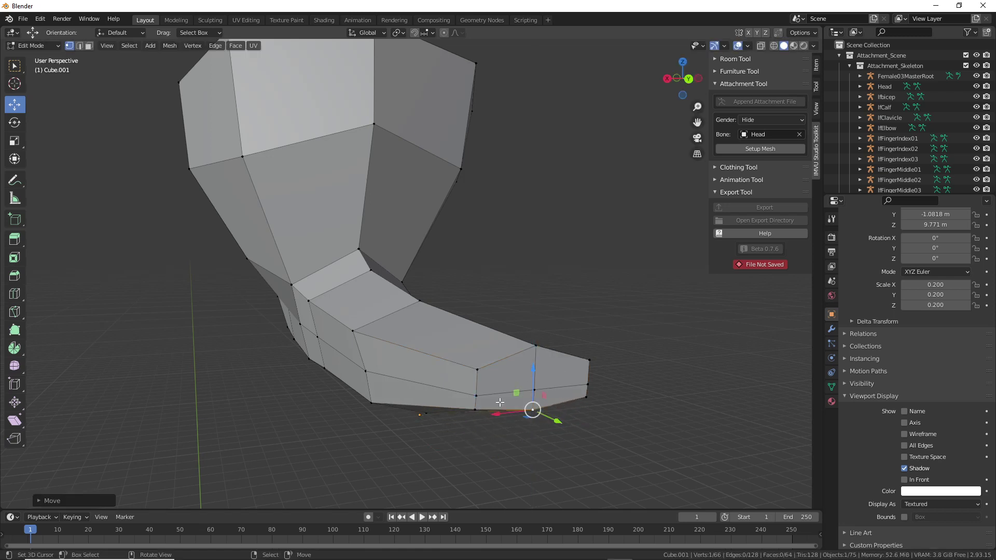
Select the edge loop on the stem nearest the bowl and scale it uniformly to about 0.958
{"action": "middle_click_drag", "start_coordinate": [471, 389], "coordinate": [553, 377]}
{"action": "middle_click_drag", "start_coordinate": [305, 390], "coordinate": [525, 352], "text": "shift"}
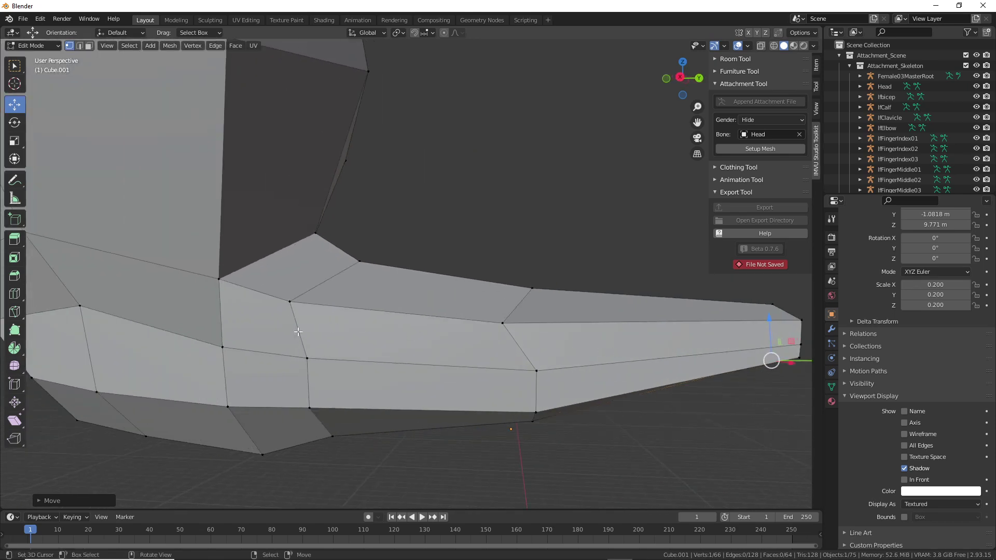
{"action": "left_click", "coordinate": [313, 378], "text": "alt"}
{"action": "middle_click_drag", "start_coordinate": [313, 379], "coordinate": [496, 381]}
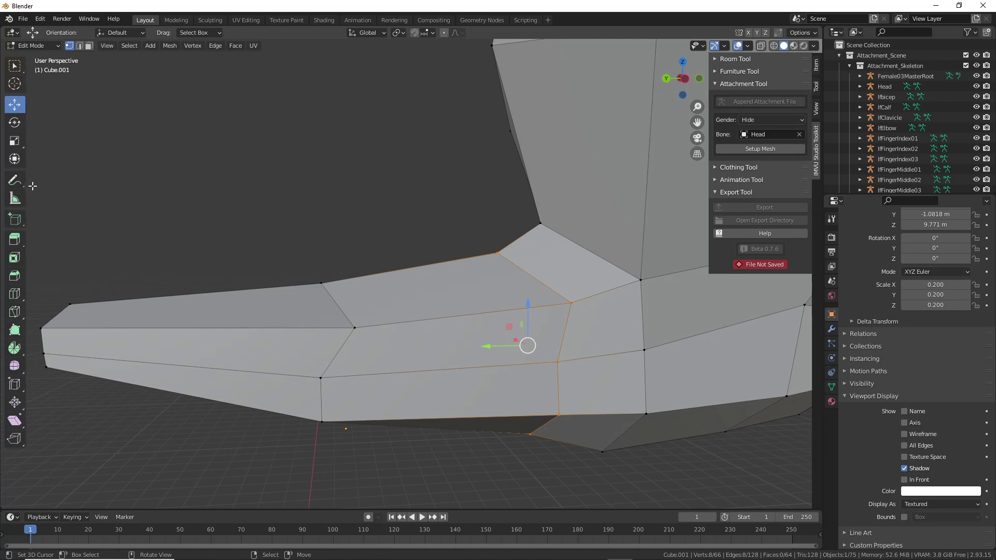
{"action": "left_click", "coordinate": [14, 144]}
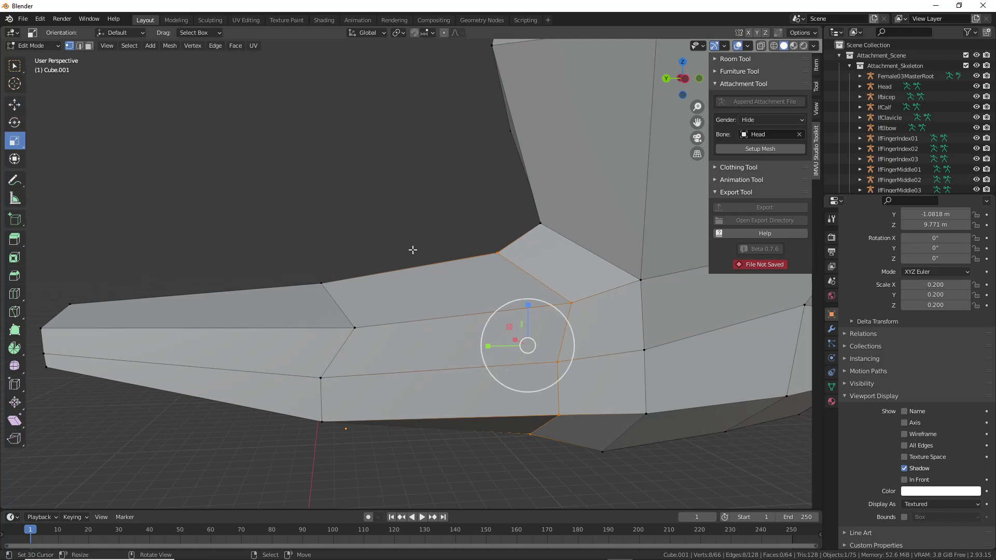
{"action": "key", "text": "s"}
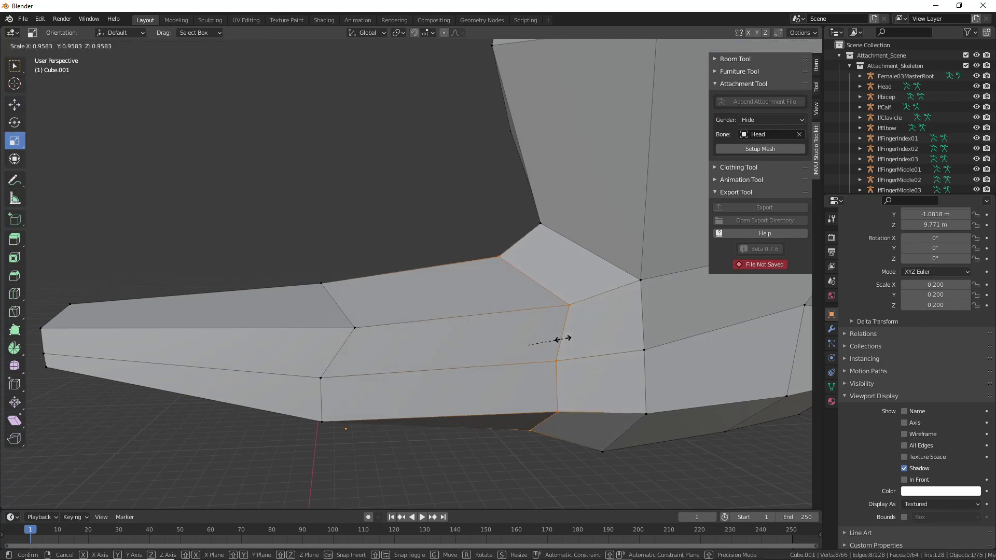
{"action": "left_click", "coordinate": [561, 338]}
Select five of the six vertices along the stem's two upper side edges, leaving out one beside the bowl
{"action": "middle_click_drag", "start_coordinate": [561, 338], "coordinate": [511, 310]}
{"action": "left_click", "coordinate": [492, 305]}
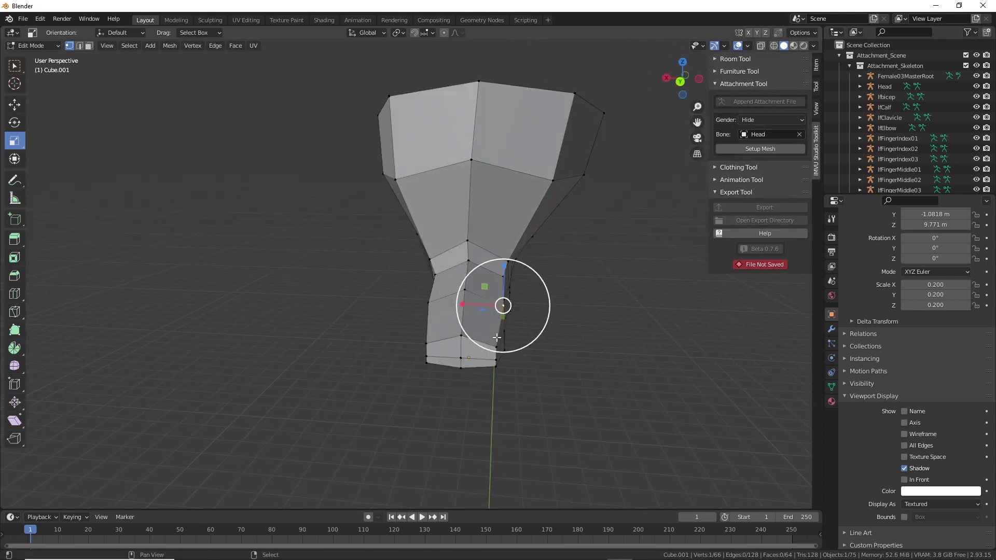
{"action": "left_click", "coordinate": [499, 344], "text": "shift"}
{"action": "left_click", "coordinate": [429, 345], "text": "shift"}
{"action": "middle_click_drag", "start_coordinate": [433, 345], "coordinate": [493, 341]}
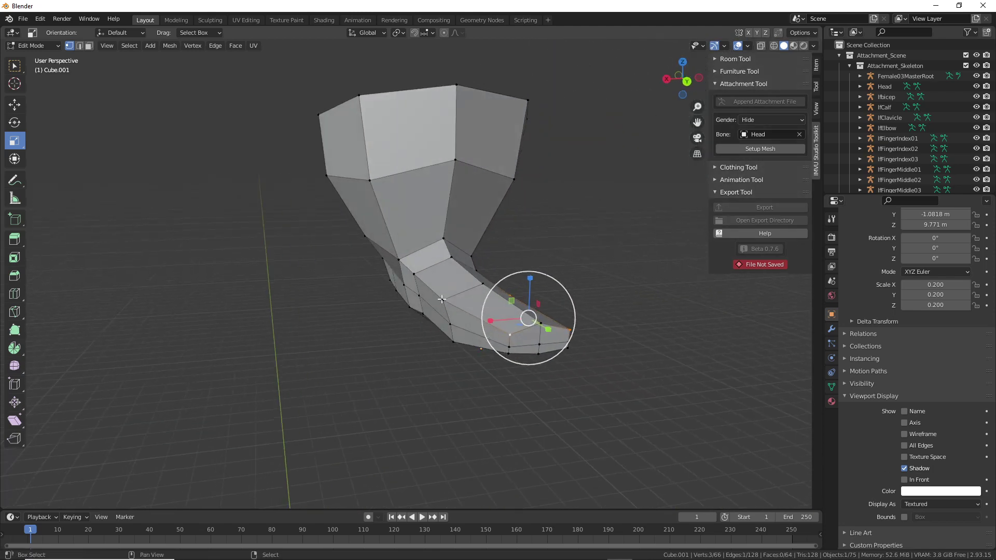
{"action": "left_click", "coordinate": [439, 297], "text": "shift"}
{"action": "left_click", "coordinate": [417, 276], "text": "shift"}
{"action": "middle_click_drag", "start_coordinate": [442, 305], "coordinate": [426, 310]}
{"action": "left_click_drag", "start_coordinate": [427, 310], "coordinate": [433, 311]}
Examine the selected side vertices and the stem's width from the front and rear, including in orthographic view
{"action": "middle_click_drag", "start_coordinate": [468, 355], "coordinate": [475, 335]}
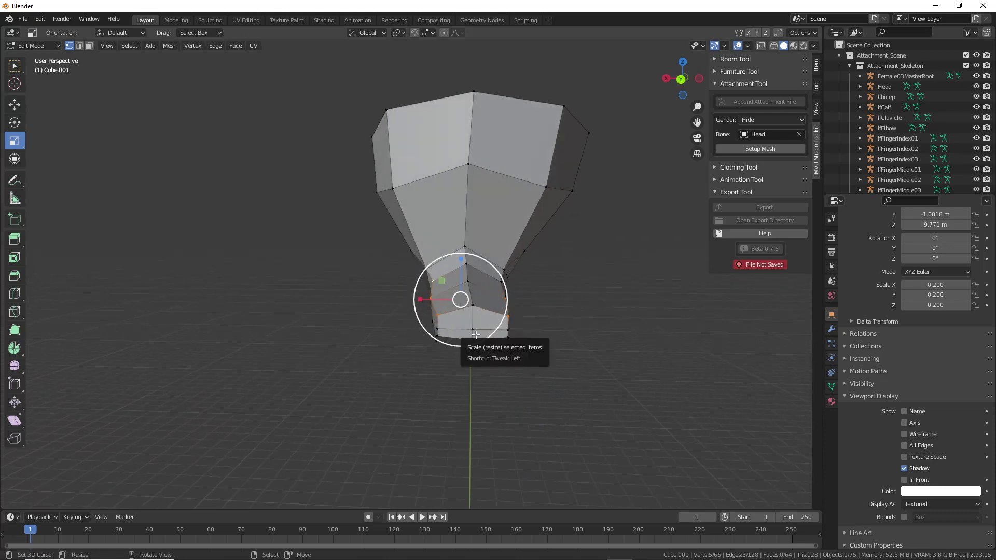
{"action": "key", "text": "KP_1"}
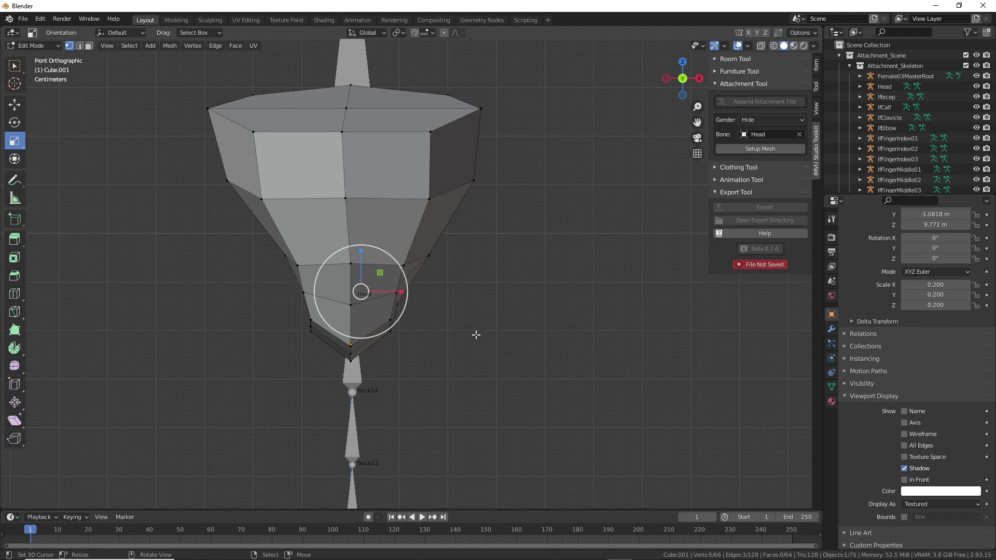
{"action": "key", "text": "KP_4"}
{"action": "key", "text": "KP_4"}
{"action": "key", "text": "KP_4"}
{"action": "key", "text": "KP_4"}
{"action": "key", "text": "KP_4"}
{"action": "key", "text": "KP_4"}
{"action": "key", "text": "KP_4"}
{"action": "key", "text": "KP_4"}
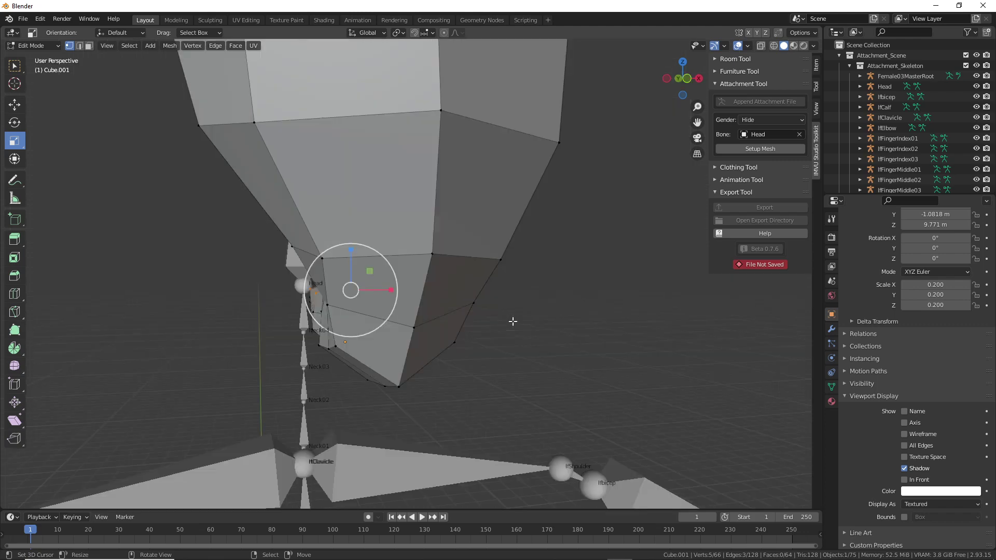
{"action": "key", "text": "KP_4"}
{"action": "key", "text": "KP_4"}
{"action": "key", "text": "KP_4"}
{"action": "key", "text": "KP_4"}
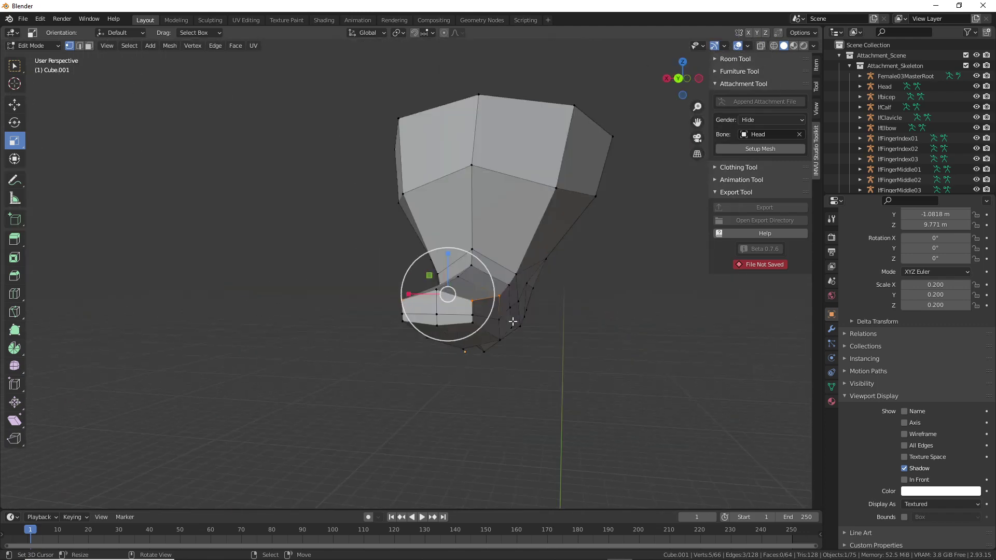
{"action": "key", "text": "KP_5"}
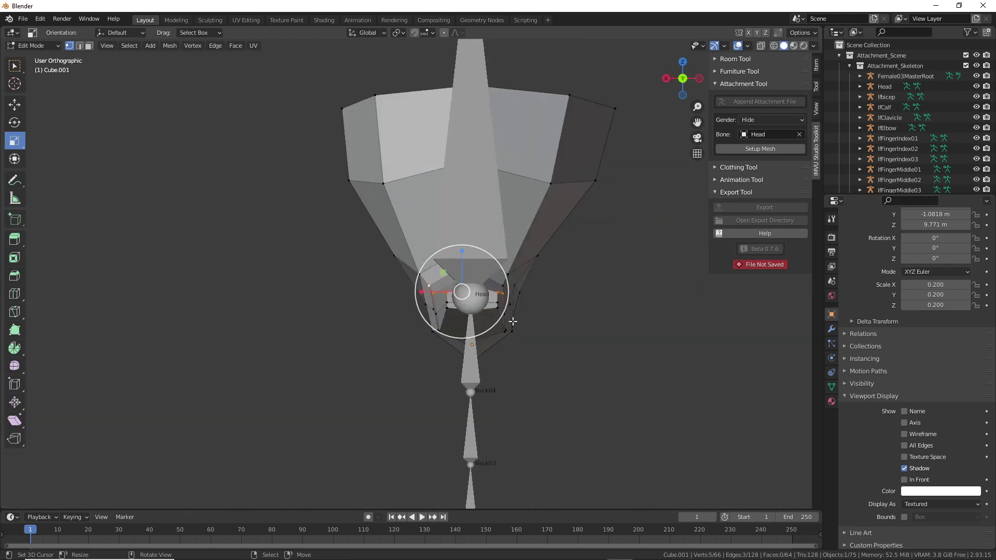
{"action": "scroll", "coordinate": [513, 321], "scroll_direction": "up", "scroll_amount": 3}
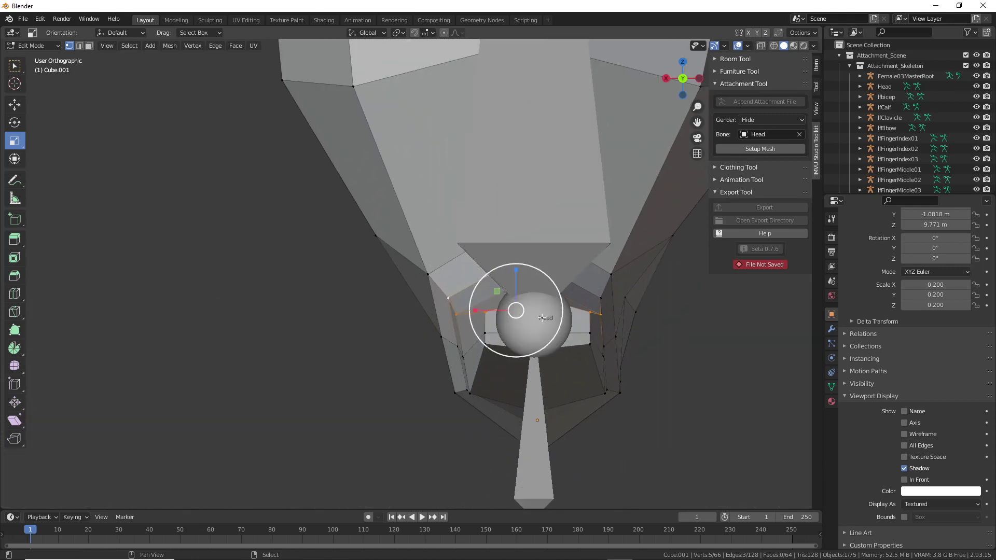
{"action": "scroll", "coordinate": [498, 321], "scroll_direction": "up", "scroll_amount": 1}
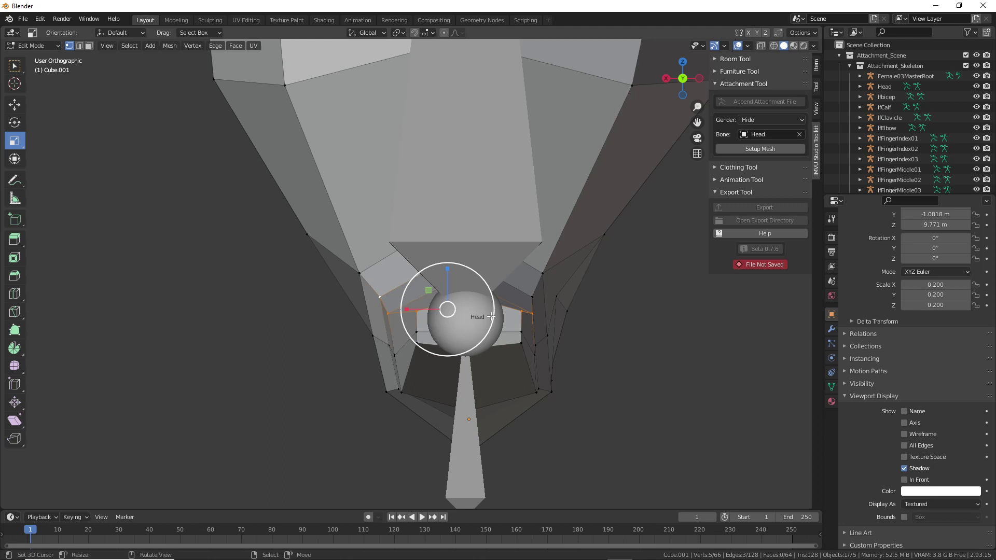
Add the remaining upper side vertex near the bowl to the selection and scale the six vertices inward along X
{"action": "middle_click_drag", "start_coordinate": [476, 288], "coordinate": [491, 274]}
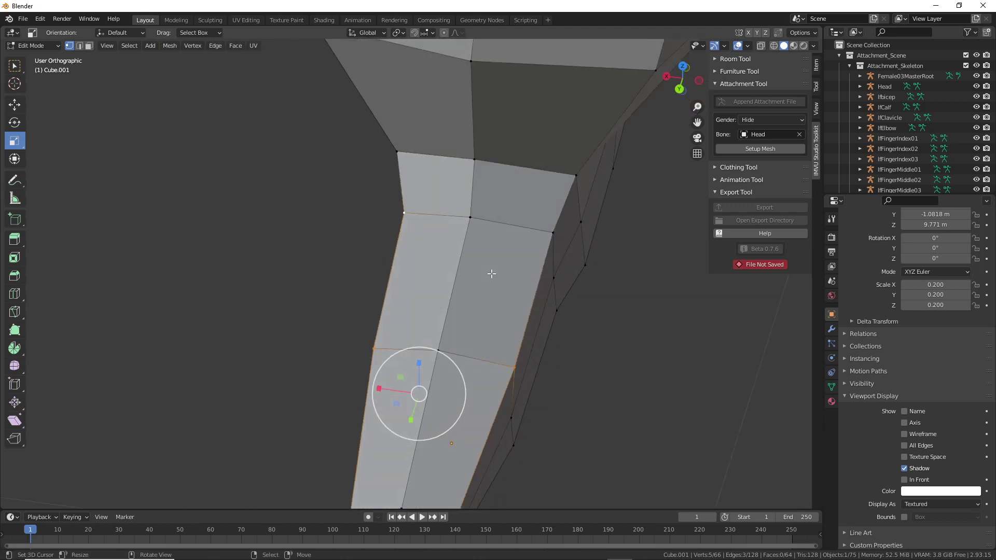
{"action": "right_click", "coordinate": [551, 228], "text": "shift"}
{"action": "middle_click_drag", "start_coordinate": [510, 373], "coordinate": [499, 362]}
{"action": "left_click_drag", "start_coordinate": [410, 351], "coordinate": [418, 356]}
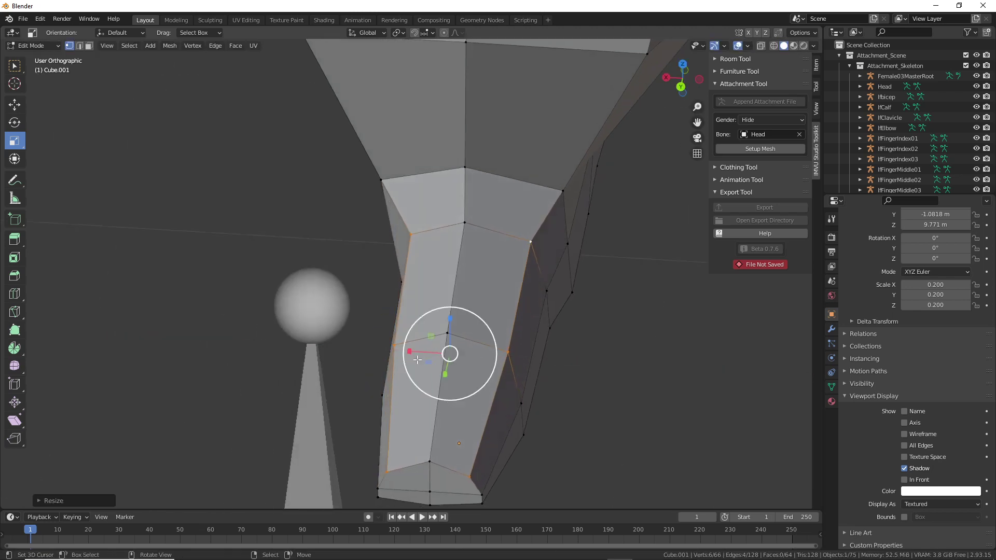
Select the six vertices along the stem's two lower side edges and scale them inward to narrow the underside
{"action": "middle_click_drag", "start_coordinate": [467, 413], "coordinate": [504, 332]}
{"action": "key", "text": "KP_5"}
{"action": "scroll", "coordinate": [484, 371], "scroll_direction": "down", "scroll_amount": 3}
{"action": "right_click", "coordinate": [448, 293]}
{"action": "right_click", "coordinate": [556, 298], "text": "shift"}
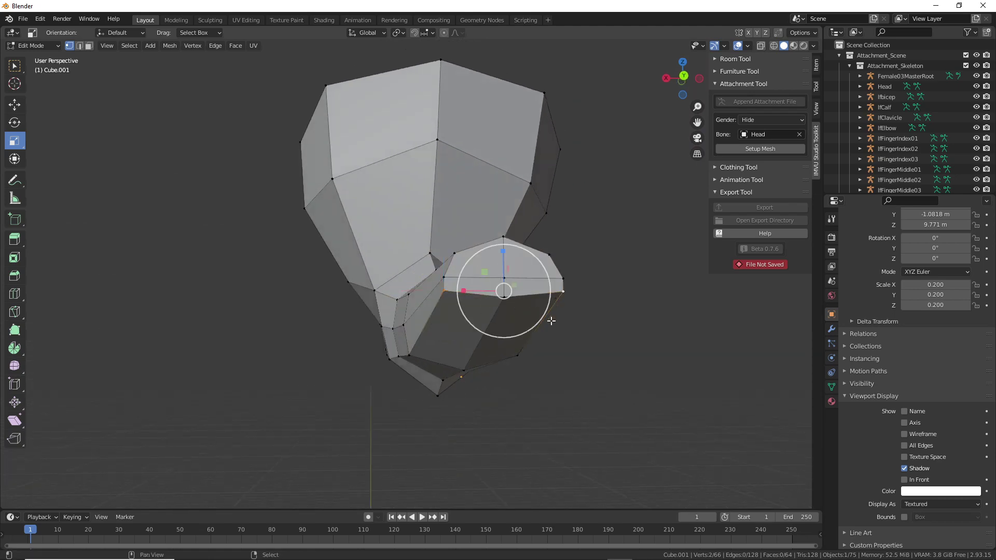
{"action": "right_click", "coordinate": [516, 357], "text": "shift"}
{"action": "right_click", "coordinate": [406, 355], "text": "shift"}
{"action": "middle_click_drag", "start_coordinate": [407, 357], "coordinate": [591, 363]}
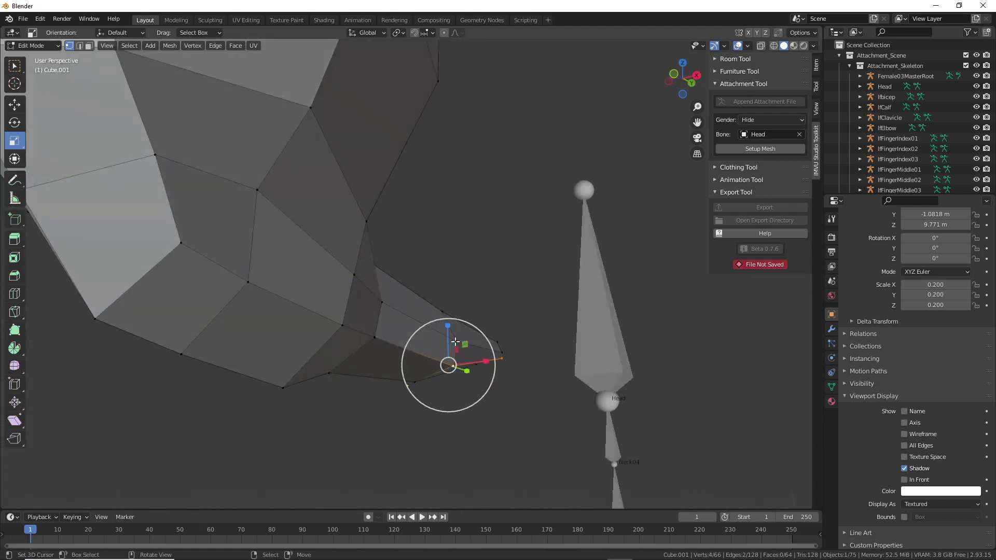
{"action": "right_click", "coordinate": [377, 337], "text": "shift"}
{"action": "middle_click_drag", "start_coordinate": [377, 337], "coordinate": [465, 312]}
{"action": "right_click", "coordinate": [468, 311], "text": "shift"}
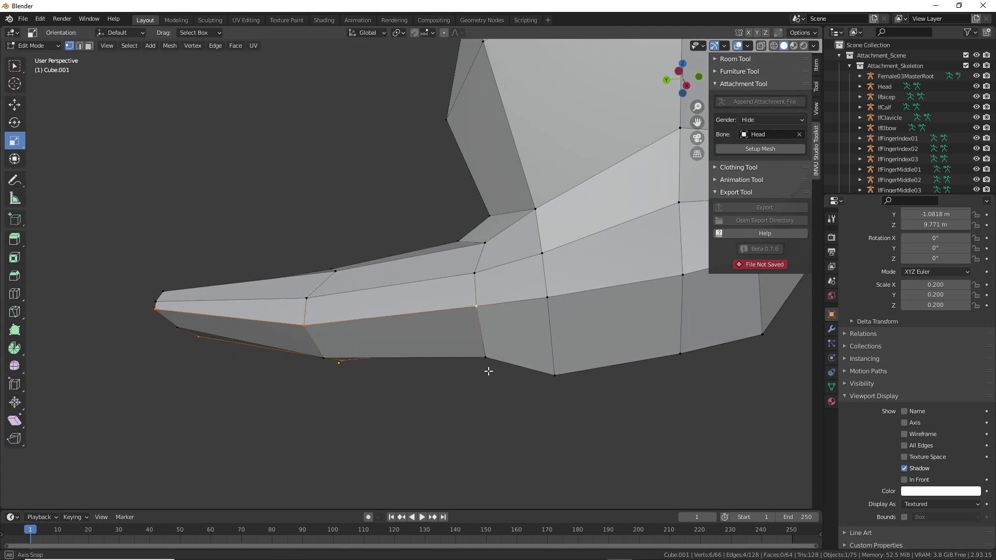
{"action": "middle_click_drag", "start_coordinate": [489, 370], "coordinate": [402, 349]}
{"action": "left_click_drag", "start_coordinate": [409, 330], "coordinate": [422, 330]}
Select the complete edge loop around the middle of the stem
{"action": "middle_click_drag", "start_coordinate": [422, 330], "coordinate": [346, 335]}
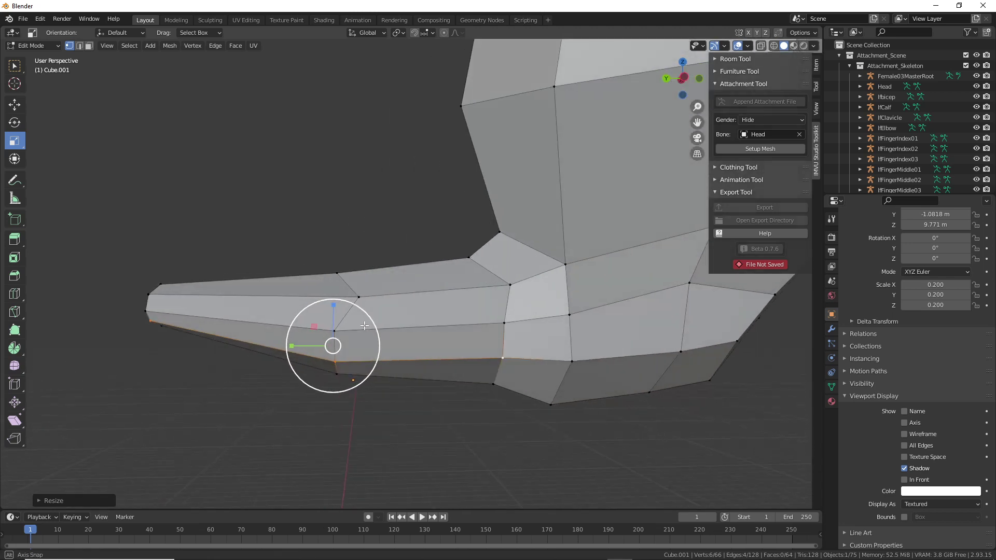
{"action": "left_click", "coordinate": [358, 297], "text": "shift"}
{"action": "left_click", "coordinate": [337, 272], "text": "shift"}
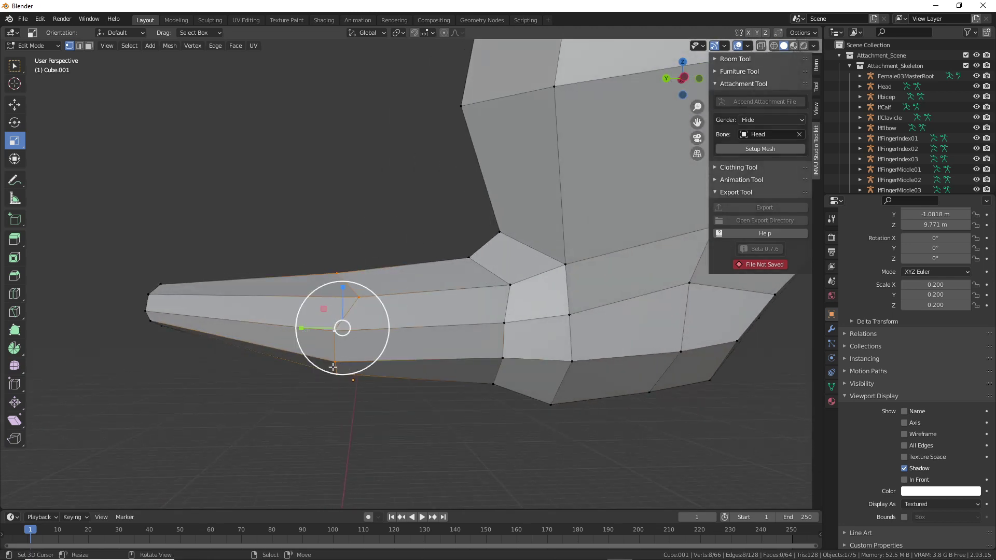
Try sliding the stem's middle loop toward the bowl by about 0.66 and scaling it to about 0.74
{"action": "key", "text": "g"}
{"action": "key", "text": "g"}
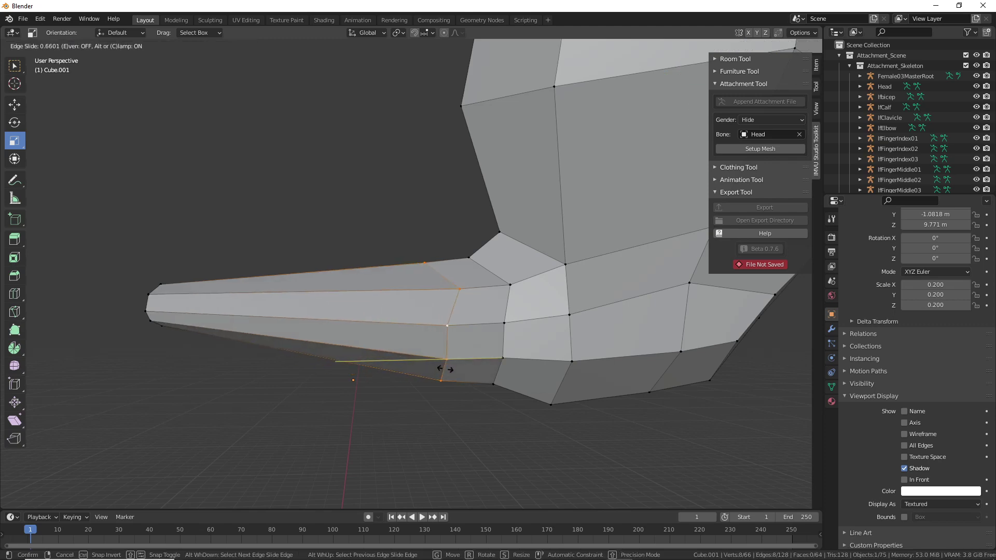
{"action": "left_click", "coordinate": [445, 369]}
{"action": "key", "text": "s"}
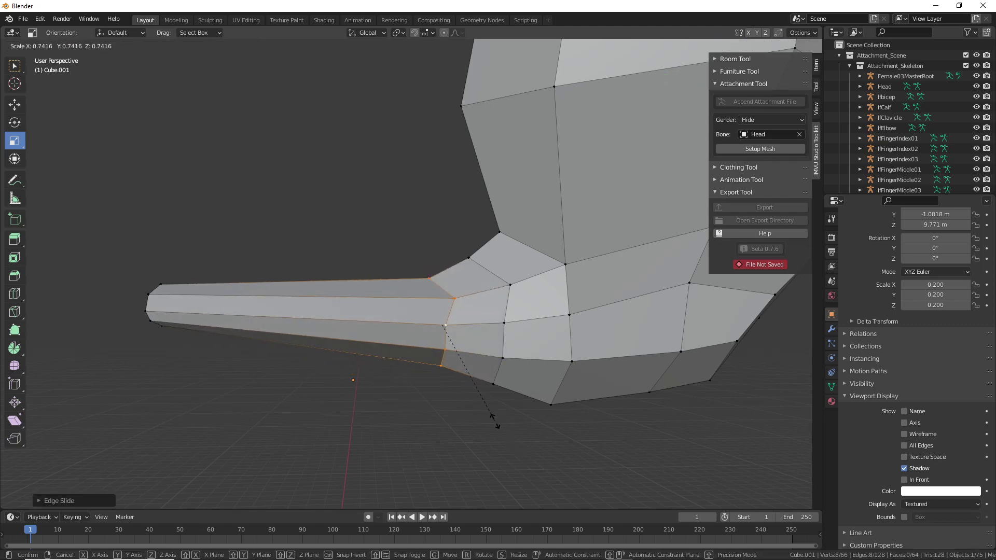
{"action": "left_click", "coordinate": [495, 425]}
{"action": "middle_click_drag", "start_coordinate": [462, 413], "coordinate": [596, 405]}
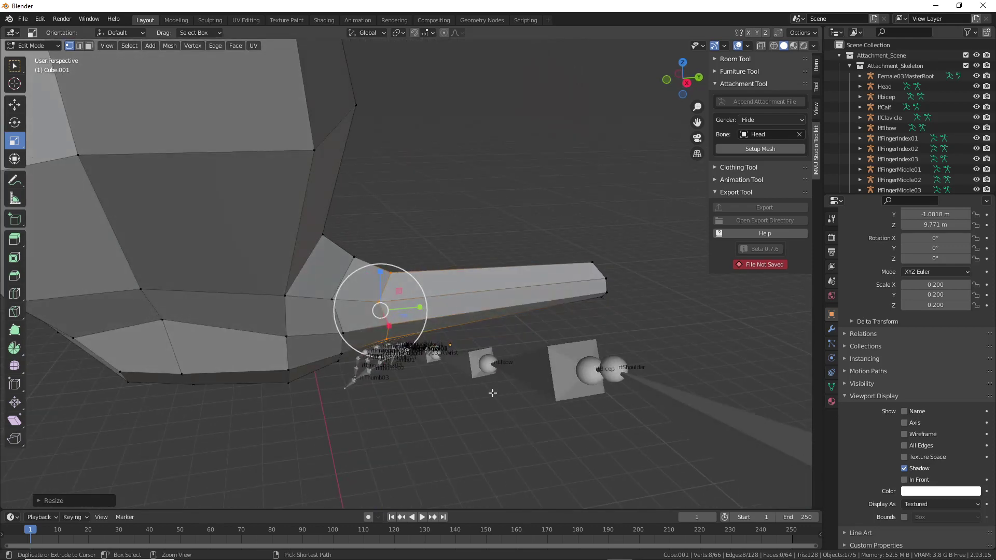
Scale the stem's middle loop down along Z to slim the stem's height
{"action": "middle_click_drag", "start_coordinate": [493, 393], "coordinate": [487, 311]}
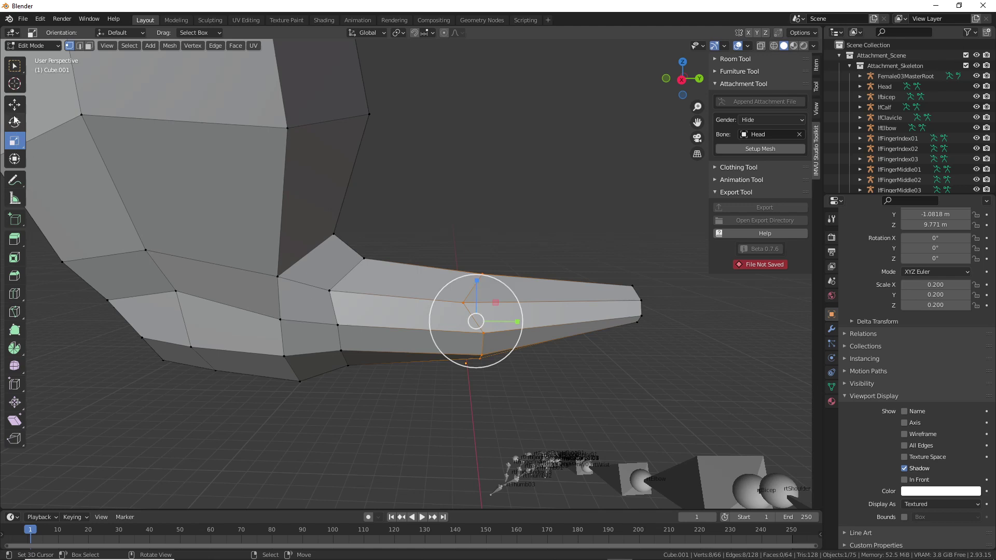
{"action": "mouse_move", "coordinate": [477, 281]}
{"action": "left_mouse_down"}
{"action": "mouse_move", "coordinate": [473, 264]}
{"action": "mouse_move", "coordinate": [478, 293]}
{"action": "left_mouse_up"}
{"action": "middle_click_drag", "start_coordinate": [564, 370], "coordinate": [330, 310]}
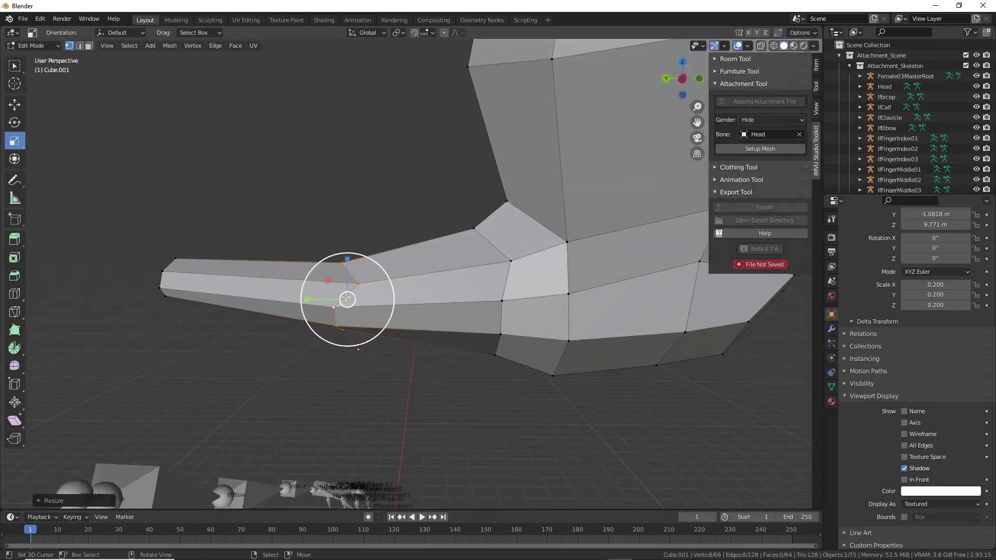
Select the four connected side and underside edges of the stem's middle loop and move them along Y toward the bowl
{"action": "left_click", "coordinate": [79, 47]}
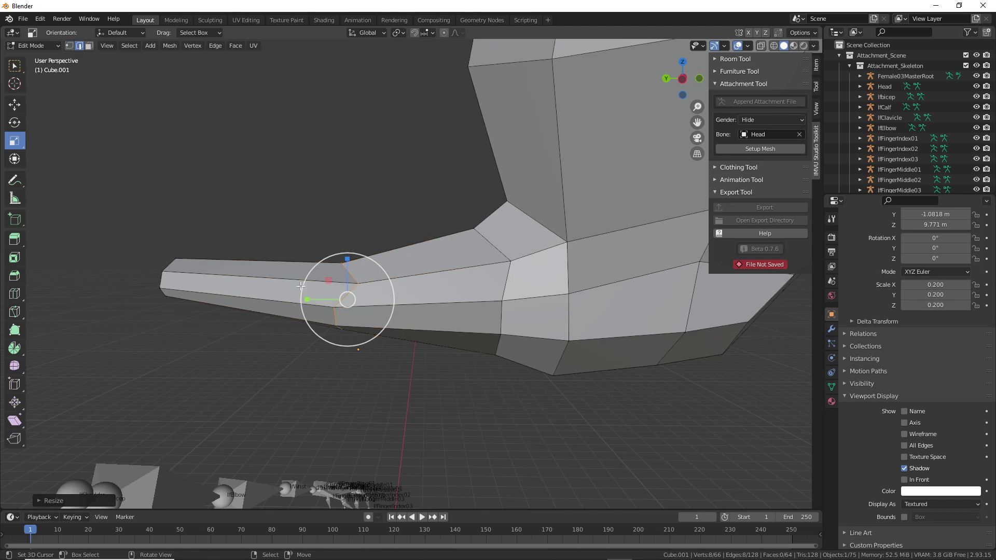
{"action": "left_click", "coordinate": [336, 315]}
{"action": "middle_click_drag", "start_coordinate": [336, 315], "coordinate": [538, 332]}
{"action": "left_click", "coordinate": [455, 274], "text": "shift"}
{"action": "left_click", "coordinate": [409, 260], "text": "shift"}
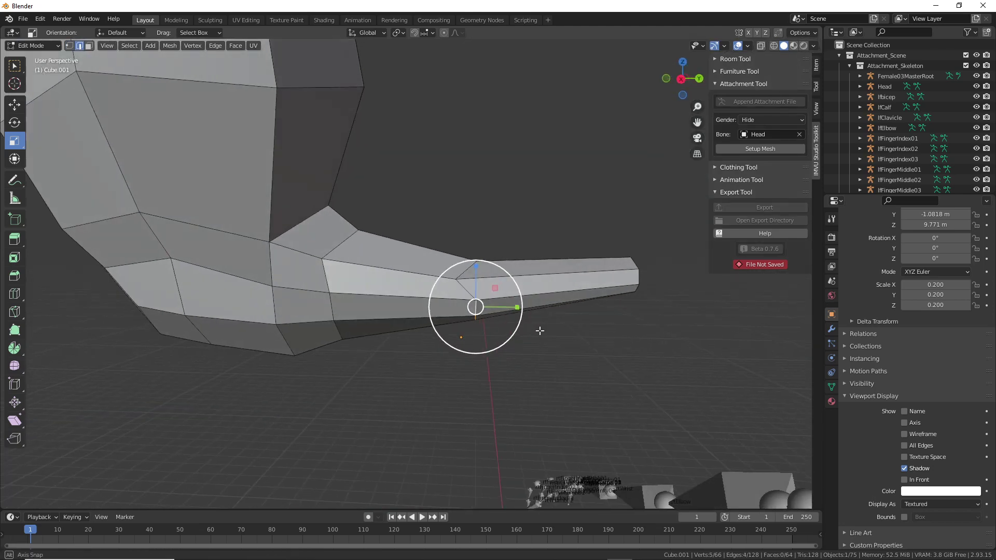
{"action": "left_click", "coordinate": [22, 110]}
{"action": "left_click_drag", "start_coordinate": [517, 307], "coordinate": [451, 306]}
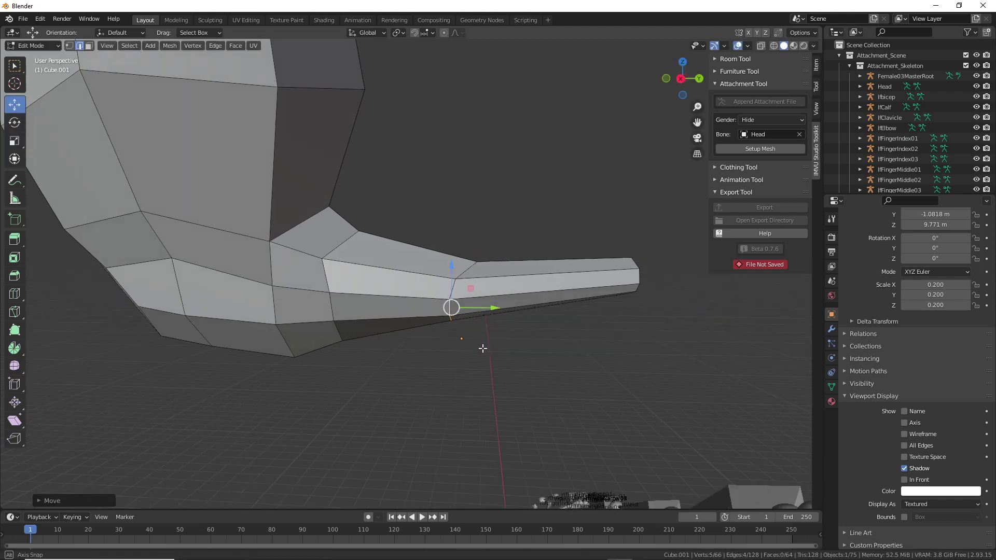
Raise the two underside edges of the stem's middle loop along Z, and likewise the four connected lower edges together
{"action": "middle_click_drag", "start_coordinate": [452, 306], "coordinate": [479, 331]}
{"action": "left_click", "coordinate": [457, 314]}
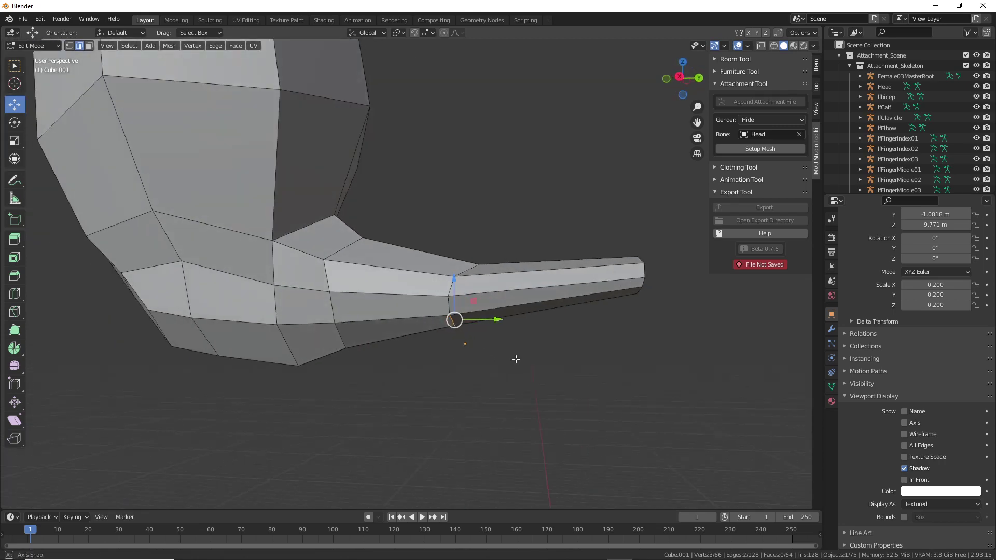
{"action": "left_click_drag", "start_coordinate": [456, 281], "coordinate": [453, 273]}
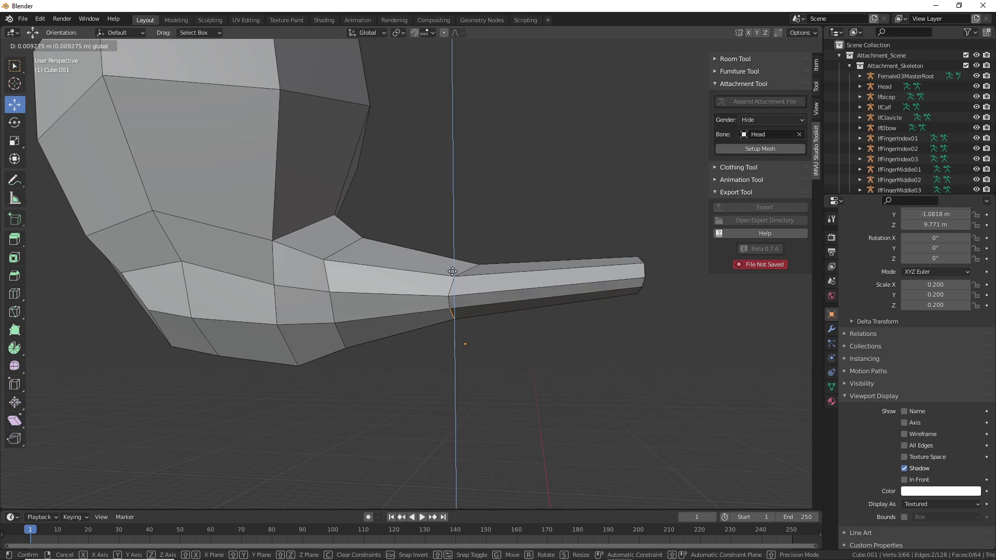
{"action": "left_click", "coordinate": [452, 272]}
{"action": "left_click", "coordinate": [453, 306], "text": "shift"}
{"action": "middle_click_drag", "start_coordinate": [453, 306], "coordinate": [401, 308]}
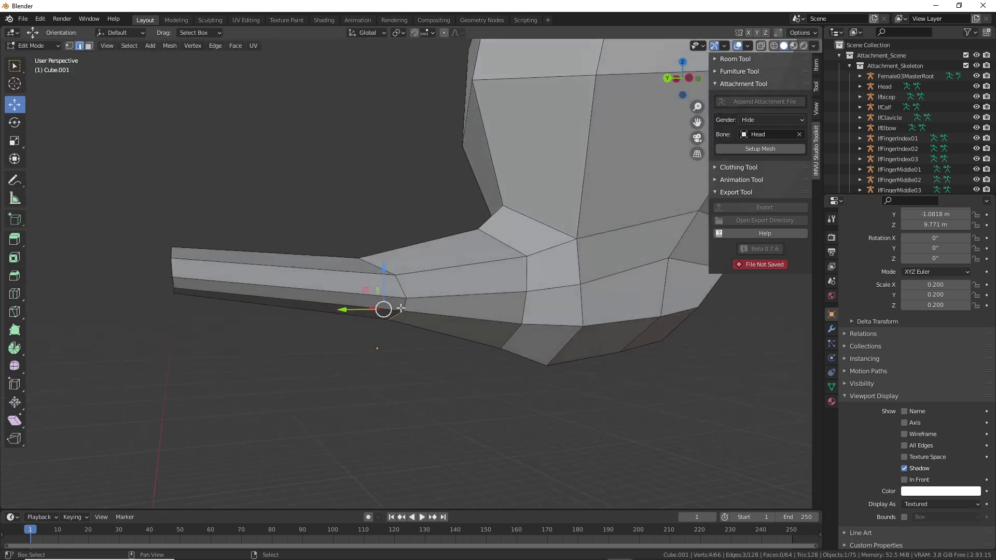
{"action": "left_click", "coordinate": [401, 309], "text": "shift"}
{"action": "left_click_drag", "start_coordinate": [384, 267], "coordinate": [385, 257]}
{"action": "middle_click_drag", "start_coordinate": [384, 258], "coordinate": [413, 274]}
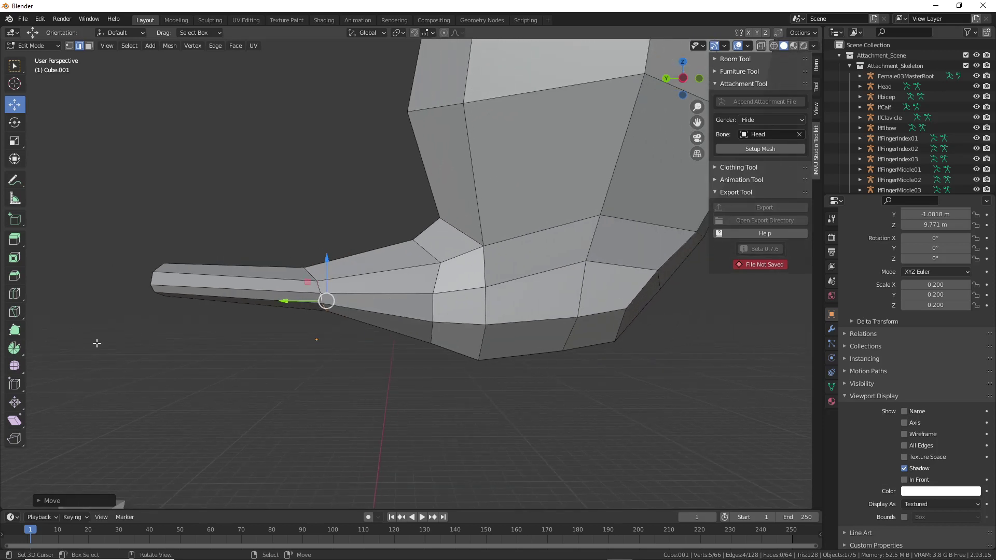
Add a loop cut between the stem's middle loop and the bowl, slide it toward the bowl, and scale it down
{"action": "left_click", "coordinate": [19, 295]}
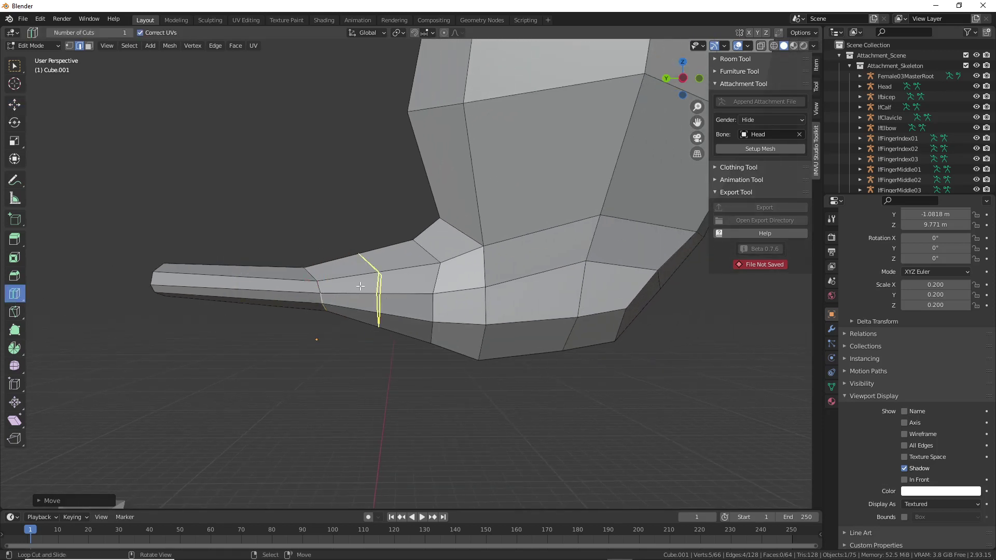
{"action": "left_click_drag", "start_coordinate": [361, 286], "coordinate": [382, 286]}
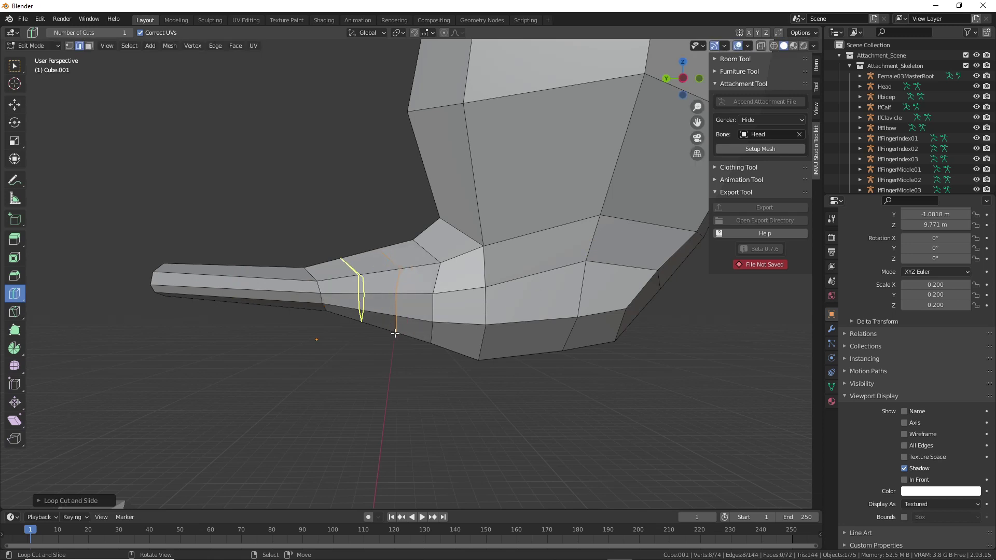
{"action": "left_click", "coordinate": [14, 106]}
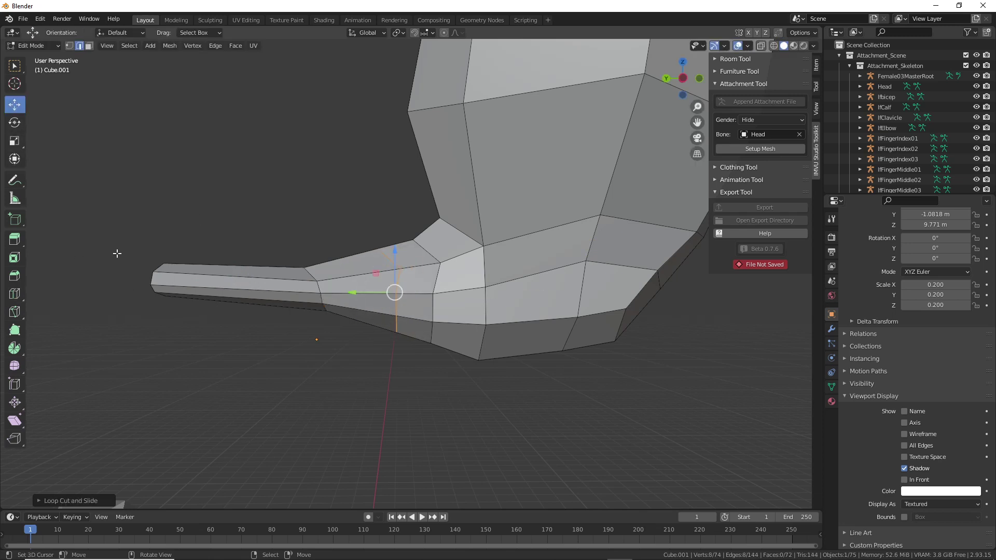
{"action": "left_click", "coordinate": [14, 145]}
{"action": "key", "text": "s"}
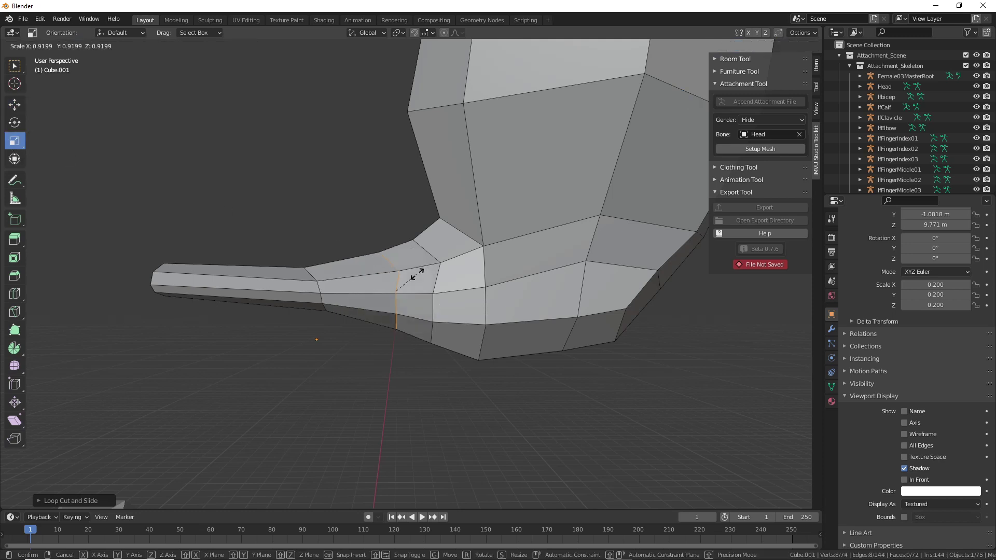
{"action": "left_click", "coordinate": [414, 280]}
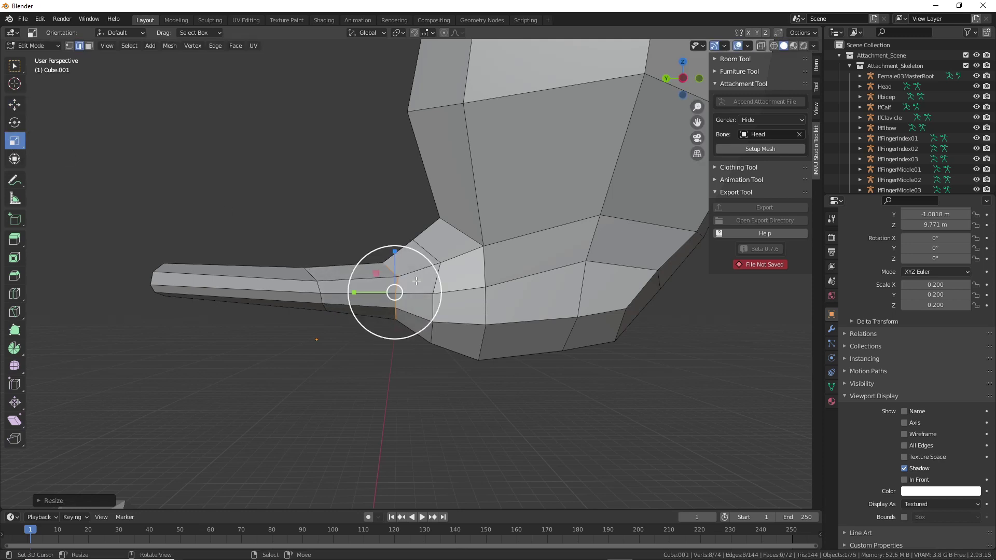
Select the edge loop at the base of the stem and scale it down to about 0.76
{"action": "left_click", "coordinate": [449, 274], "text": "alt"}
{"action": "key", "text": "s"}
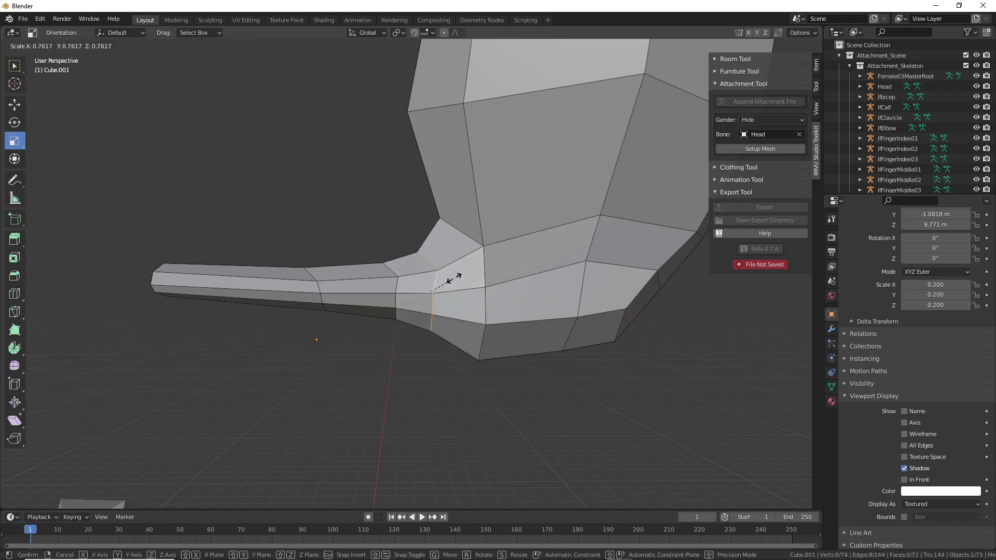
{"action": "left_click", "coordinate": [452, 278]}
{"action": "middle_click_drag", "start_coordinate": [451, 278], "coordinate": [348, 326]}
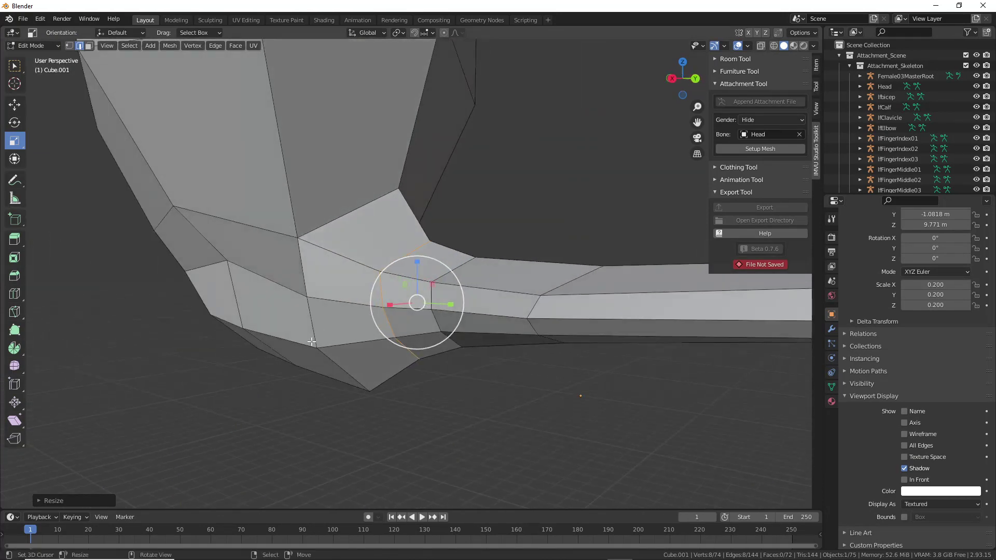
Narrow the bowl where it meets the stem by scaling opposite side vertices inward along X
{"action": "left_click", "coordinate": [306, 298]}
{"action": "middle_click_drag", "start_coordinate": [306, 298], "coordinate": [494, 282]}
{"action": "left_click", "coordinate": [587, 304], "text": "shift"}
{"action": "key", "text": "s"}
{"action": "key", "text": "x"}
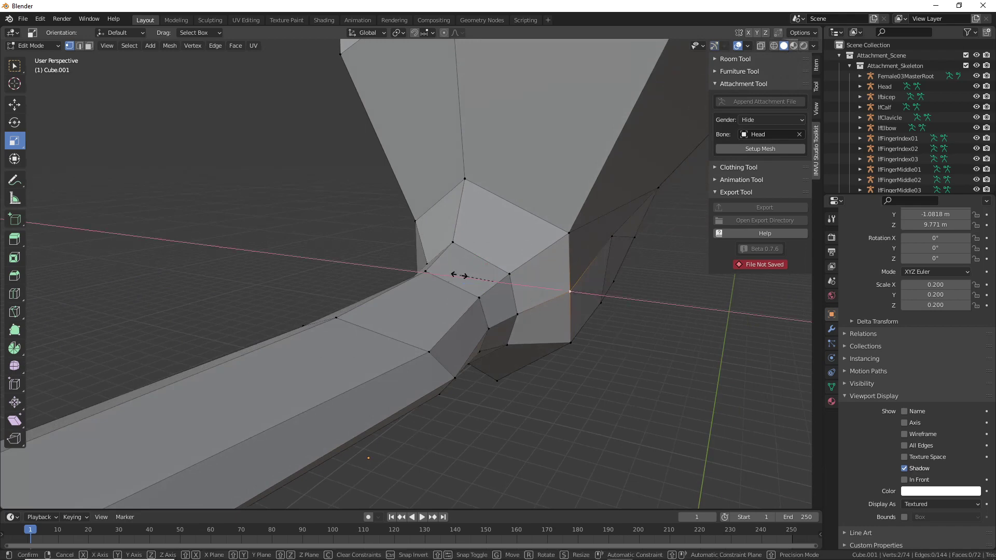
{"action": "left_click", "coordinate": [500, 289]}
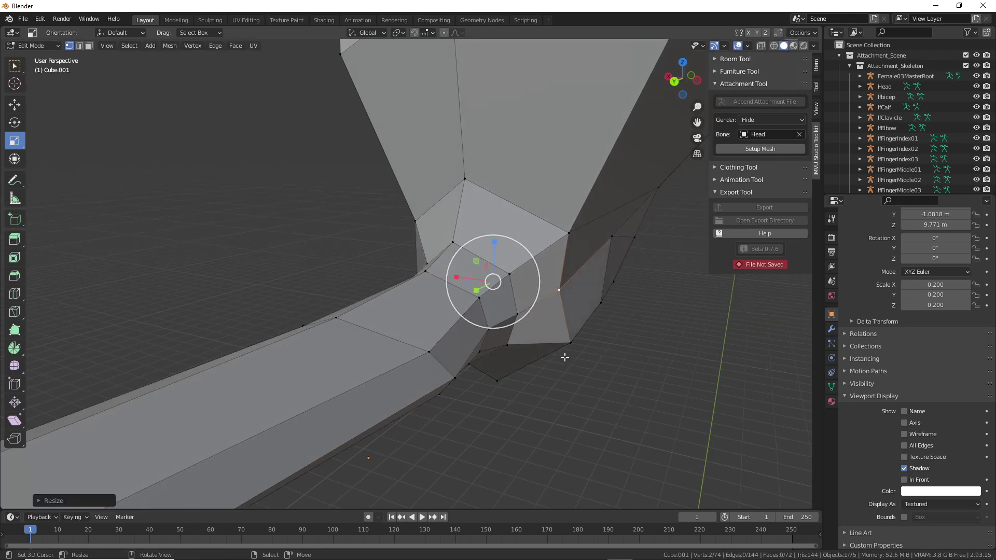
{"action": "middle_click_drag", "start_coordinate": [566, 345], "coordinate": [477, 322]}
{"action": "middle_click_drag", "start_coordinate": [361, 332], "coordinate": [577, 422]}
{"action": "key", "text": "s"}
{"action": "key", "text": "x"}
{"action": "left_click", "coordinate": [447, 380]}
Raise the lower vertex on the bowl's stem-side underside along Z
{"action": "left_click", "coordinate": [332, 423]}
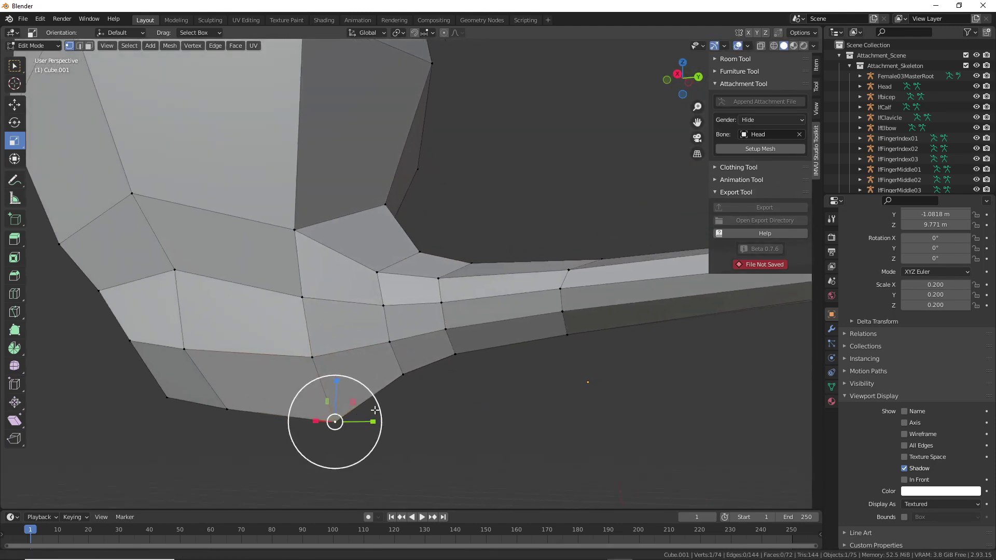
{"action": "middle_click_drag", "start_coordinate": [342, 422], "coordinate": [415, 394]}
{"action": "left_click", "coordinate": [14, 104]}
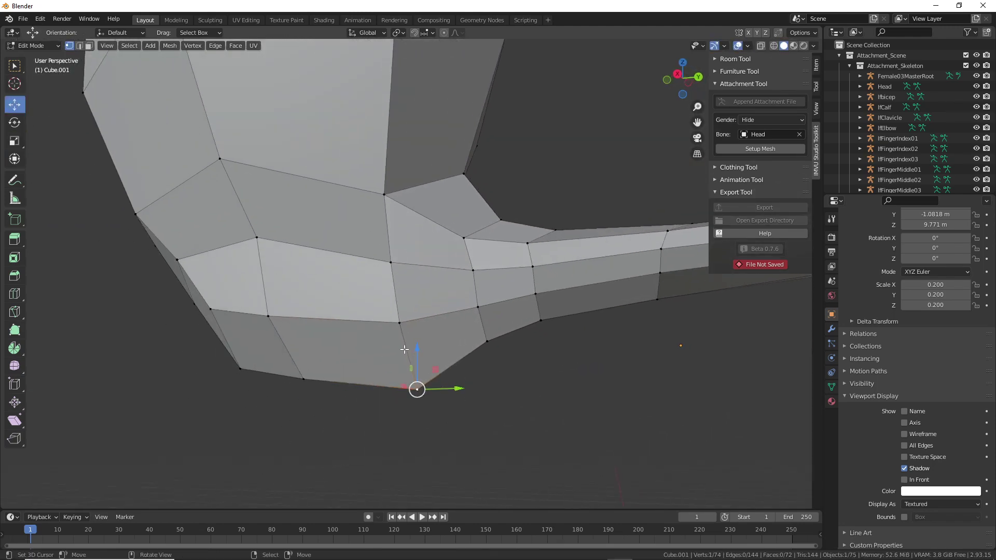
{"action": "left_click_drag", "start_coordinate": [416, 351], "coordinate": [416, 329]}
Select the two opposite vertices on the bowl's sides beside the stem and scale them slightly inward along X
{"action": "middle_click_drag", "start_coordinate": [416, 329], "coordinate": [478, 273]}
{"action": "left_click", "coordinate": [545, 264], "text": "shift"}
{"action": "left_click", "coordinate": [14, 144]}
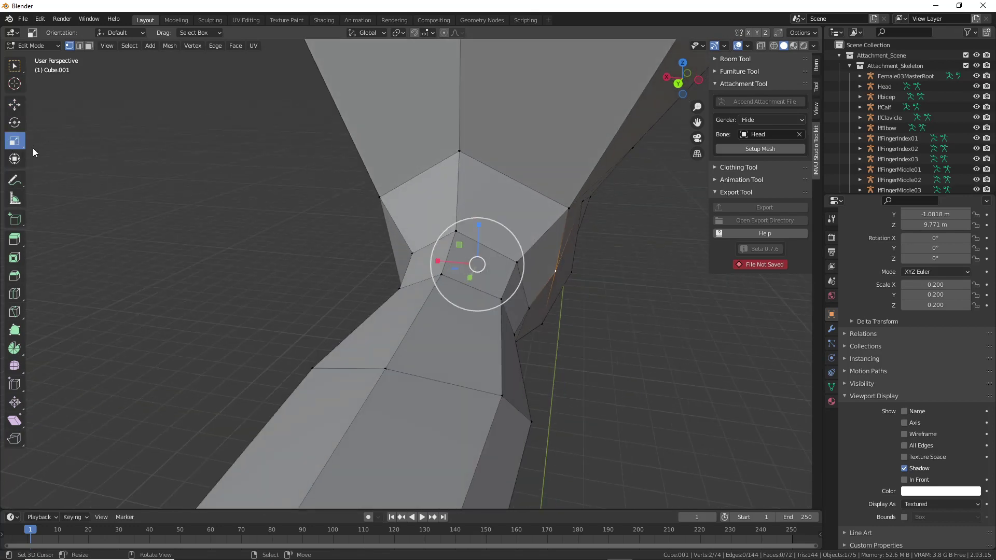
{"action": "left_click_drag", "start_coordinate": [438, 260], "coordinate": [445, 260]}
Select the opposite underside vertices near the stem's base and scale them inward along X
{"action": "middle_click_drag", "start_coordinate": [540, 316], "coordinate": [455, 170]}
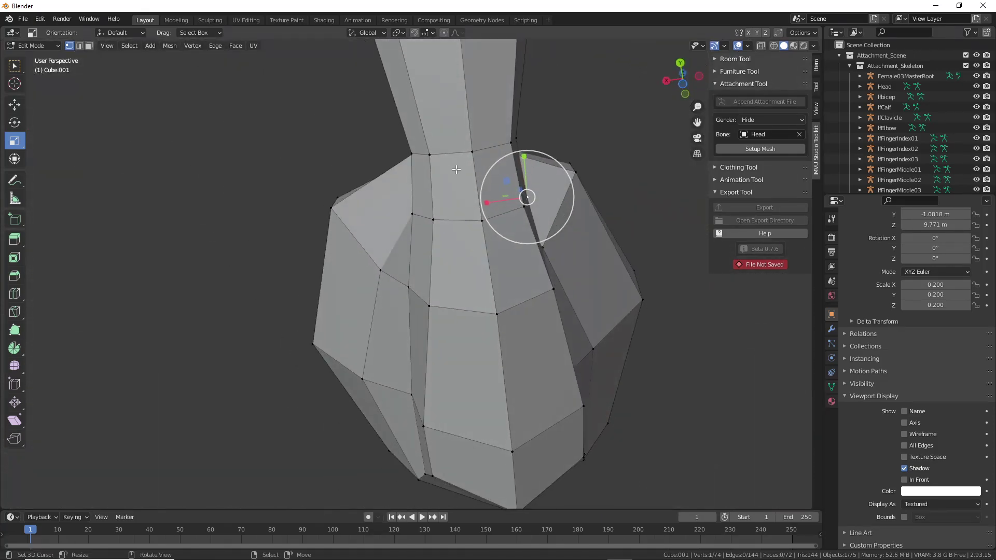
{"action": "left_click", "coordinate": [410, 211], "text": "shift"}
{"action": "left_click_drag", "start_coordinate": [429, 213], "coordinate": [442, 216]}
{"action": "left_click", "coordinate": [433, 220]}
Lower the top centre vertex at the stem's mouth end along Z to flatten the tip
{"action": "mouse_move", "coordinate": [442, 217]}
{"action": "middle_mouse_down"}
{"action": "mouse_move", "coordinate": [469, 195]}
{"action": "mouse_move", "coordinate": [481, 226]}
{"action": "mouse_move", "coordinate": [438, 255]}
{"action": "mouse_move", "coordinate": [428, 224]}
{"action": "middle_mouse_up"}
{"action": "left_click", "coordinate": [485, 240]}
{"action": "left_click", "coordinate": [429, 224]}
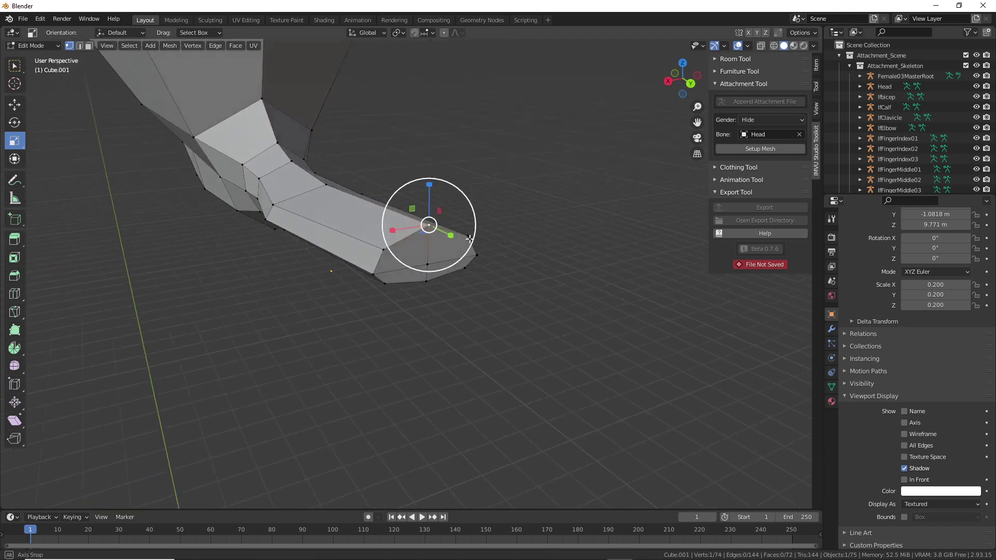
{"action": "left_click", "coordinate": [14, 104]}
{"action": "left_click_drag", "start_coordinate": [428, 195], "coordinate": [428, 196]}
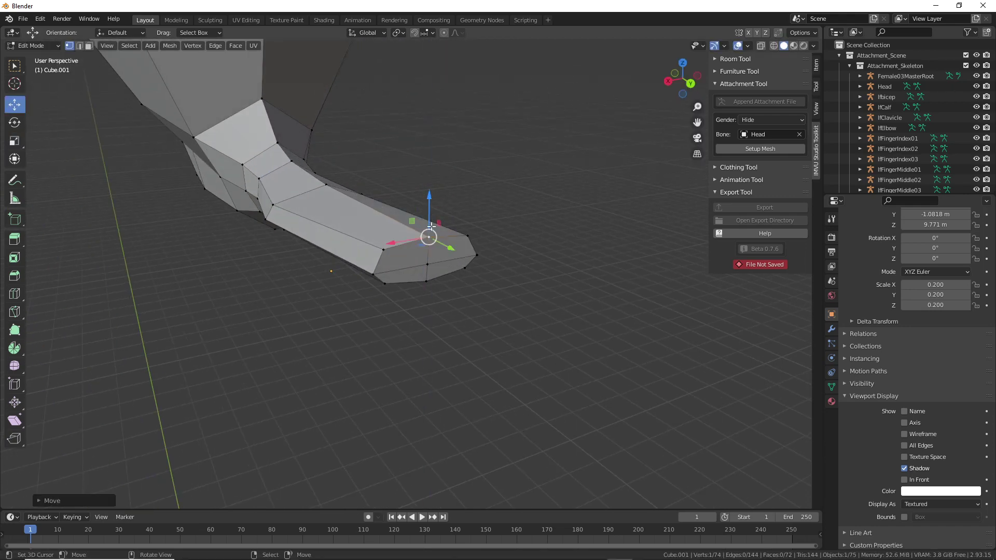
Lower the two upper corner vertices of the mouth end along Z, and bring its top centre vertex further down
{"action": "scroll", "coordinate": [322, 226], "scroll_direction": "up", "scroll_amount": 6}
{"action": "middle_click_drag", "start_coordinate": [319, 249], "coordinate": [311, 234]}
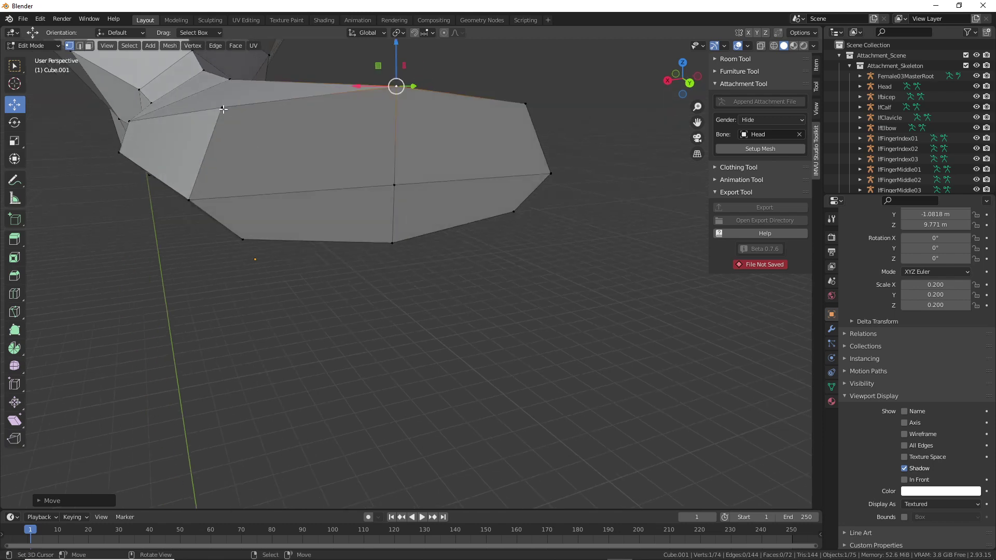
{"action": "left_click", "coordinate": [528, 110], "text": "shift"}
{"action": "left_click_drag", "start_coordinate": [389, 87], "coordinate": [389, 84]}
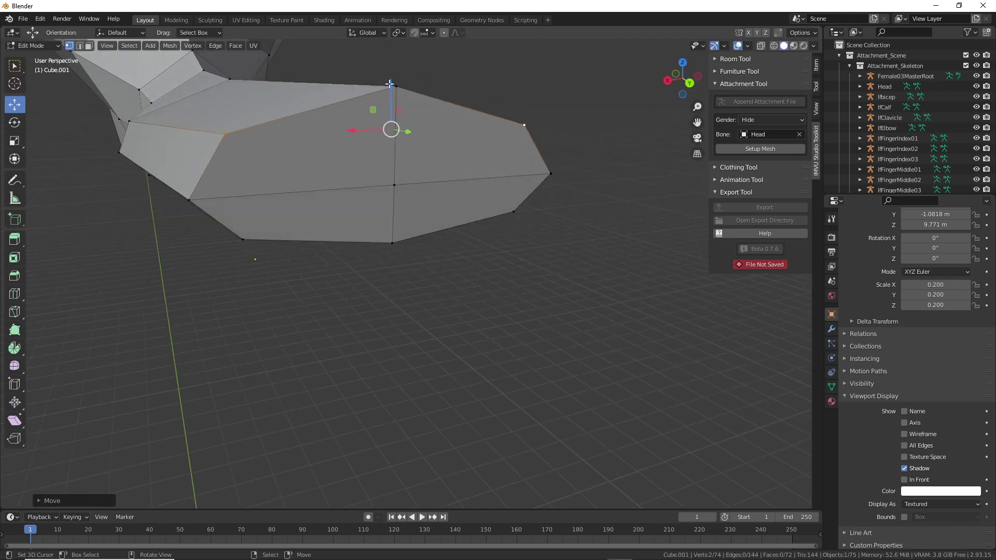
{"action": "left_click", "coordinate": [396, 87]}
{"action": "left_click_drag", "start_coordinate": [395, 47], "coordinate": [397, 74]}
{"action": "scroll", "coordinate": [392, 130], "scroll_direction": "down", "scroll_amount": 5}
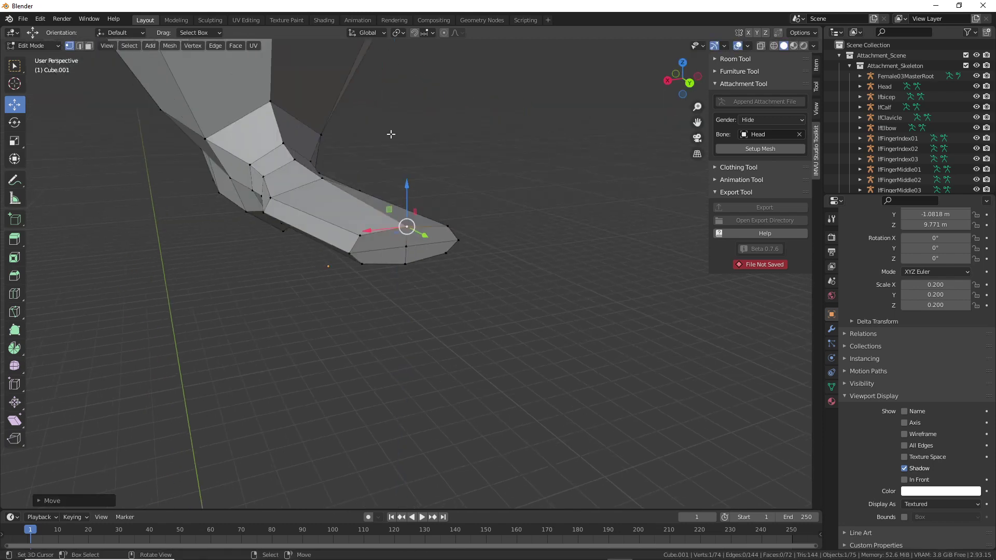
{"action": "middle_click_drag", "start_coordinate": [302, 200], "coordinate": [341, 317]}
{"action": "scroll", "coordinate": [415, 275], "scroll_direction": "down", "scroll_amount": 1}
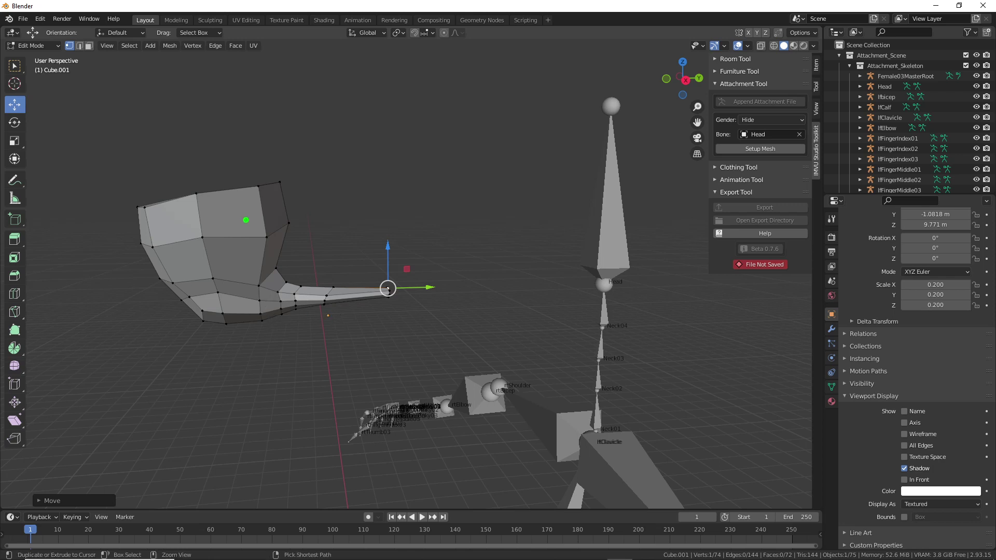
{"action": "left_click_drag", "start_coordinate": [246, 220], "coordinate": [228, 248]}
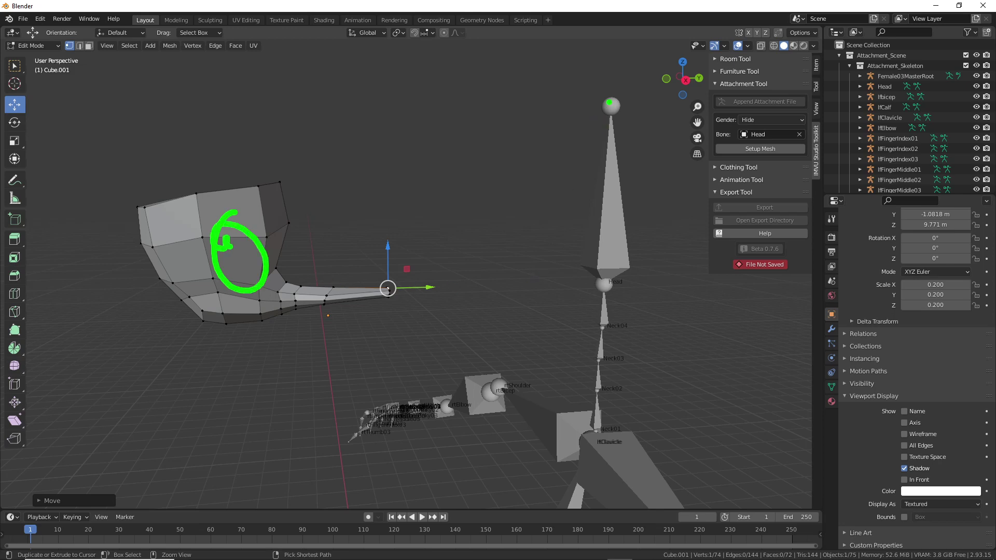
{"action": "mouse_move", "coordinate": [610, 102]}
{"action": "left_mouse_down"}
{"action": "mouse_move", "coordinate": [620, 284]}
{"action": "mouse_move", "coordinate": [620, 84]}
{"action": "left_mouse_up"}
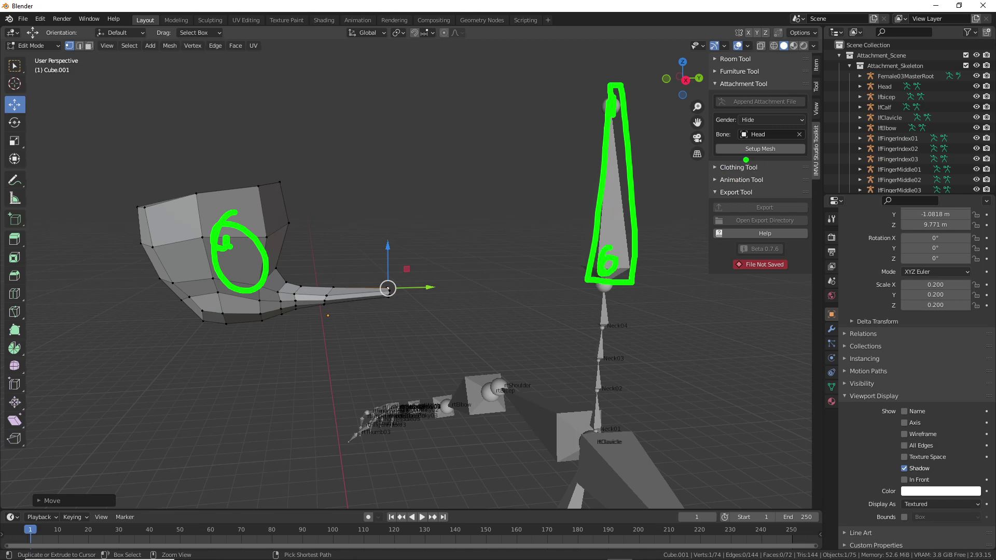
{"action": "left_click_drag", "start_coordinate": [746, 160], "coordinate": [778, 159]}
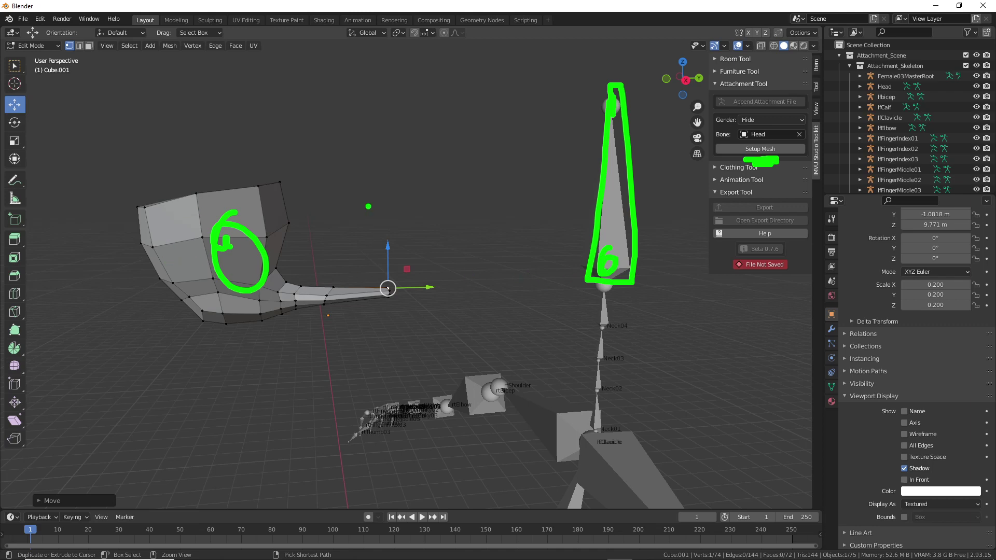
{"action": "mouse_move", "coordinate": [597, 111]}
{"action": "left_mouse_down"}
{"action": "mouse_move", "coordinate": [600, 181]}
{"action": "mouse_move", "coordinate": [636, 280]}
{"action": "mouse_move", "coordinate": [590, 95]}
{"action": "left_mouse_up"}
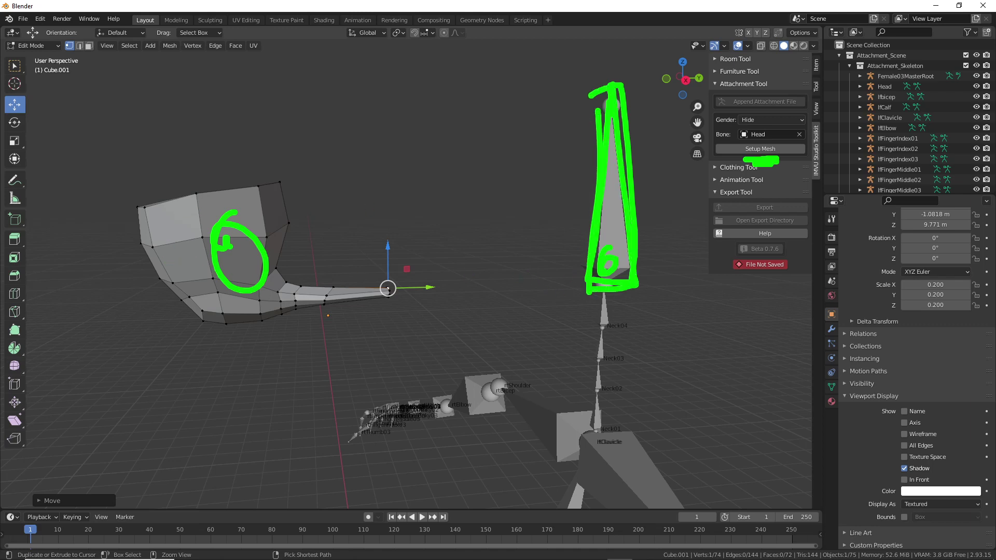
{"action": "left_click_drag", "start_coordinate": [587, 283], "coordinate": [304, 289]}
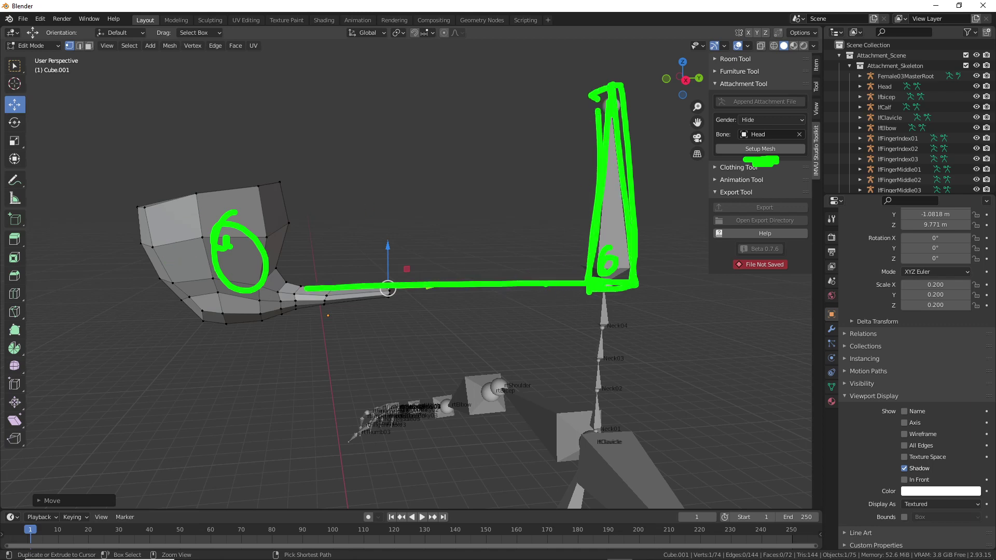
{"action": "mouse_move", "coordinate": [546, 276]}
{"action": "left_mouse_down"}
{"action": "mouse_move", "coordinate": [433, 278]}
{"action": "mouse_move", "coordinate": [383, 300]}
{"action": "left_mouse_up"}
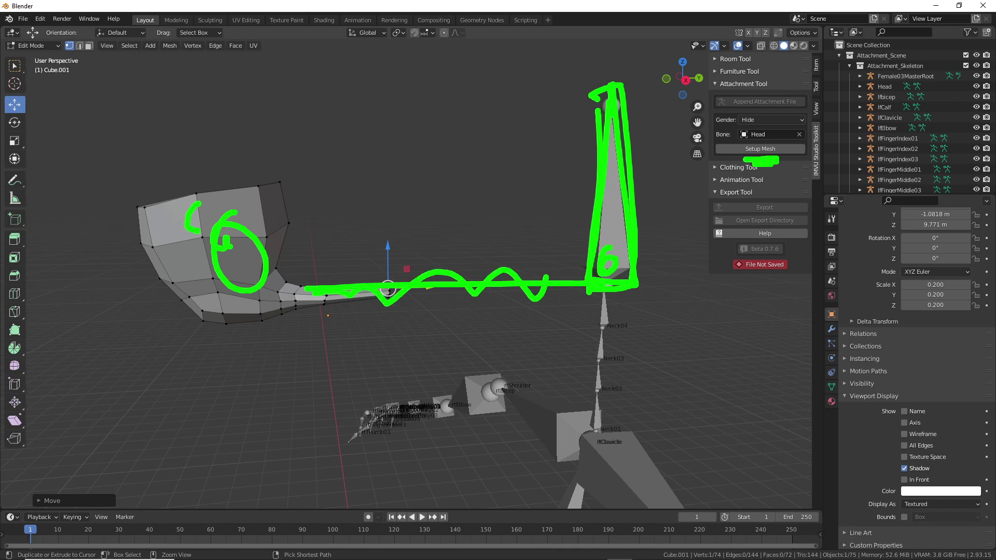
{"action": "mouse_move", "coordinate": [233, 212]}
{"action": "left_mouse_down"}
{"action": "mouse_move", "coordinate": [202, 206]}
{"action": "mouse_move", "coordinate": [190, 128]}
{"action": "mouse_move", "coordinate": [207, 196]}
{"action": "left_mouse_up"}
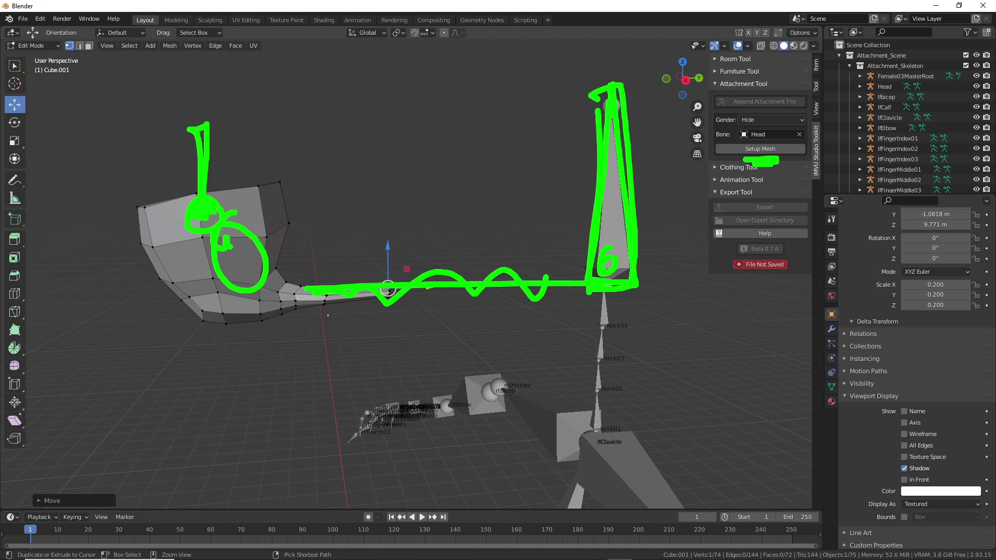
{"action": "key", "text": "Escape"}
{"action": "mouse_move", "coordinate": [196, 266]}
{"action": "middle_mouse_down"}
{"action": "mouse_move", "coordinate": [260, 296]}
{"action": "mouse_move", "coordinate": [295, 294]}
{"action": "mouse_move", "coordinate": [282, 295]}
{"action": "middle_mouse_up"}
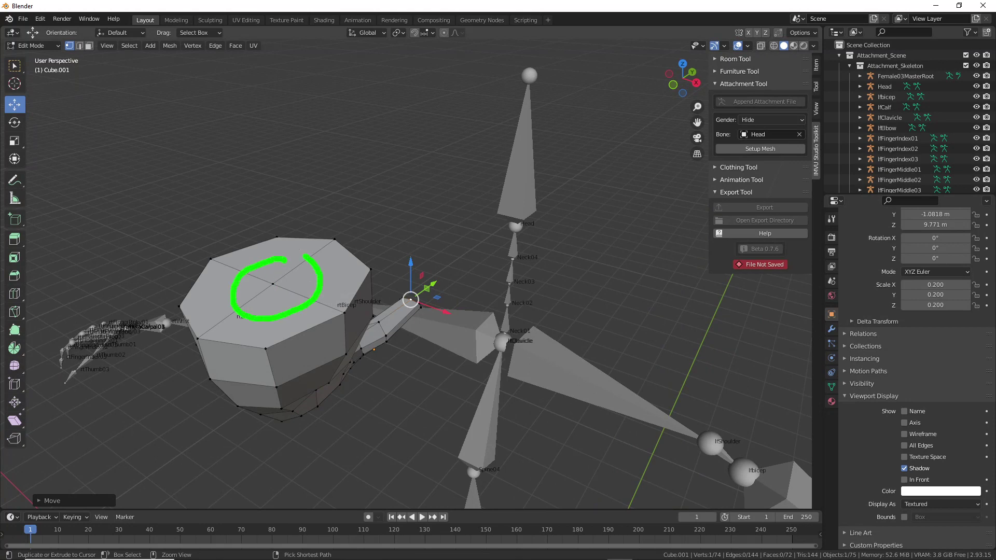
{"action": "mouse_move", "coordinate": [273, 280]}
{"action": "left_mouse_down"}
{"action": "mouse_move", "coordinate": [256, 154]}
{"action": "mouse_move", "coordinate": [247, 157]}
{"action": "mouse_move", "coordinate": [251, 64]}
{"action": "mouse_move", "coordinate": [240, 83]}
{"action": "left_mouse_up"}
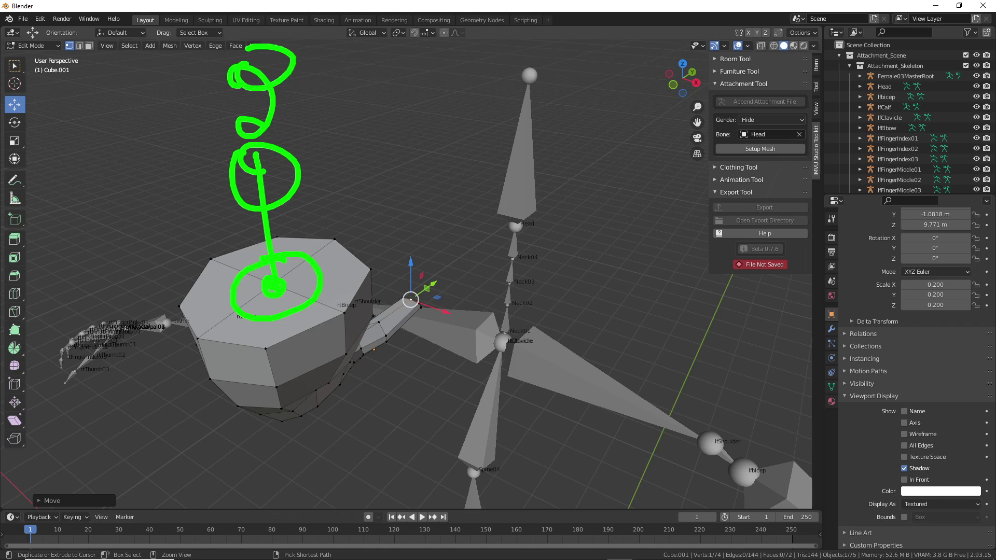
{"action": "left_click_drag", "start_coordinate": [243, 233], "coordinate": [247, 202]}
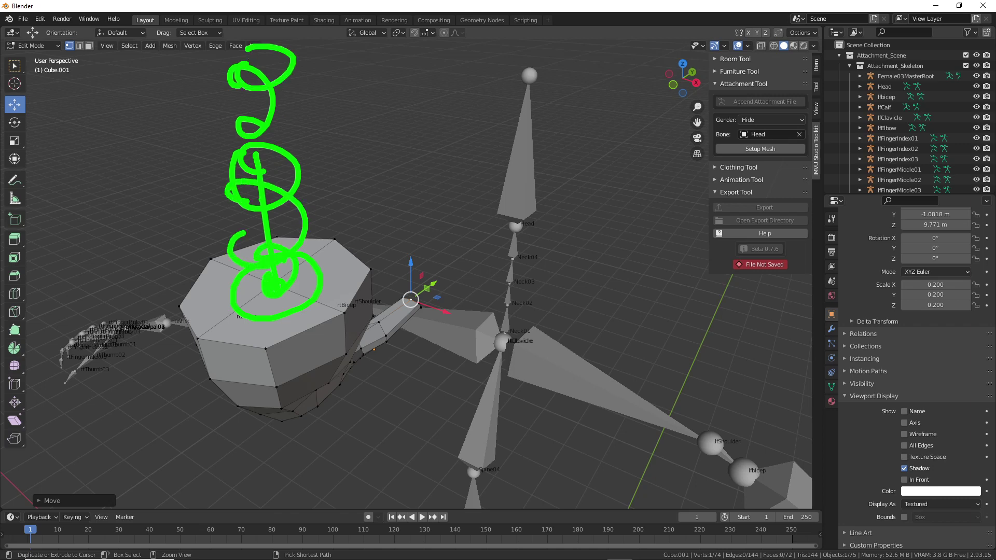
{"action": "mouse_move", "coordinate": [248, 163]}
{"action": "left_mouse_down"}
{"action": "mouse_move", "coordinate": [208, 102]}
{"action": "mouse_move", "coordinate": [217, 96]}
{"action": "left_mouse_up"}
{"action": "left_click_drag", "start_coordinate": [251, 60], "coordinate": [295, 61]}
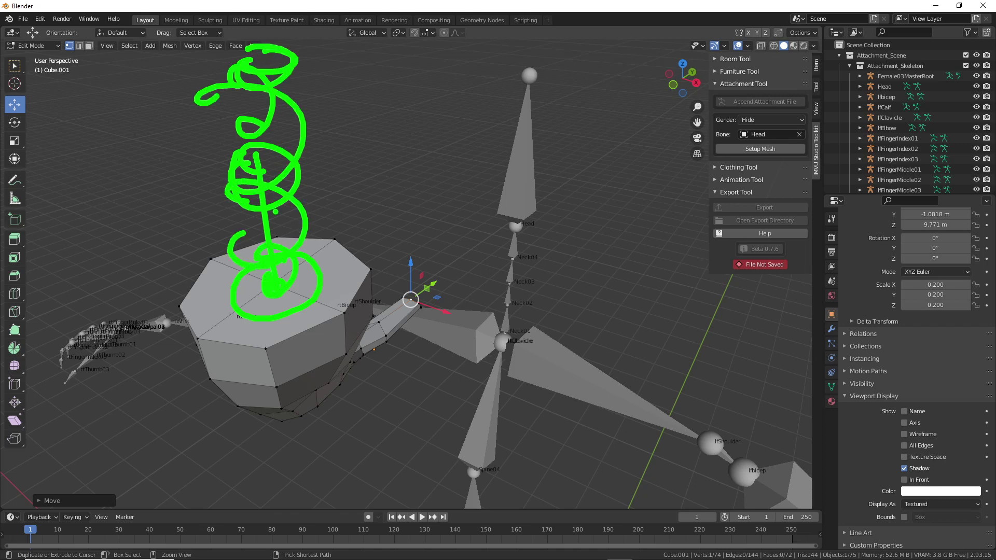
{"action": "key", "text": "Escape"}
Select the two opposite vertices at the front of the bowl's narrow base and scale them slightly inward along X
{"action": "mouse_move", "coordinate": [340, 331]}
{"action": "middle_mouse_down"}
{"action": "mouse_move", "coordinate": [282, 299]}
{"action": "mouse_move", "coordinate": [544, 289]}
{"action": "mouse_move", "coordinate": [444, 303]}
{"action": "mouse_move", "coordinate": [394, 295]}
{"action": "middle_mouse_up"}
{"action": "scroll", "coordinate": [409, 306], "scroll_direction": "up", "scroll_amount": 3}
{"action": "left_click", "coordinate": [455, 292], "text": "shift"}
{"action": "left_click", "coordinate": [15, 123]}
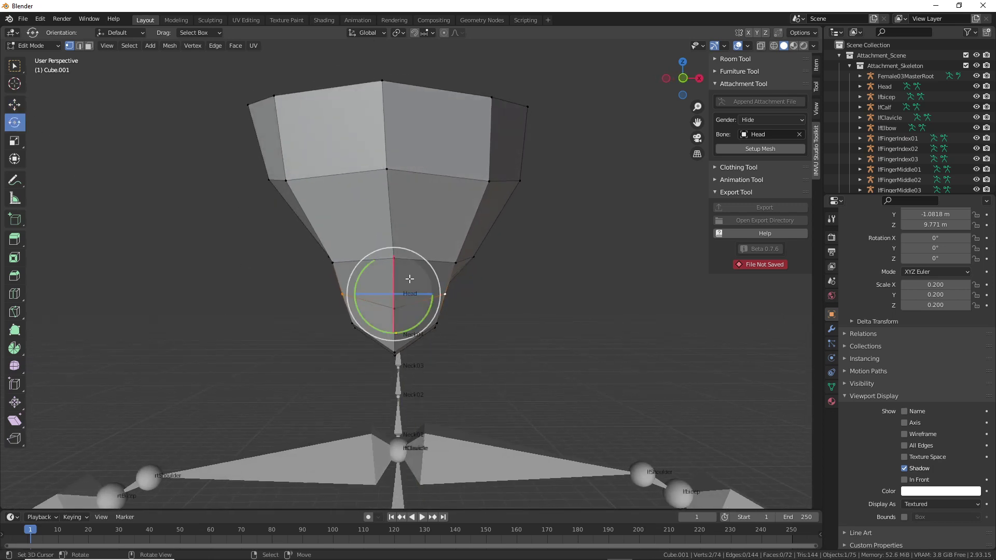
{"action": "left_click", "coordinate": [15, 141]}
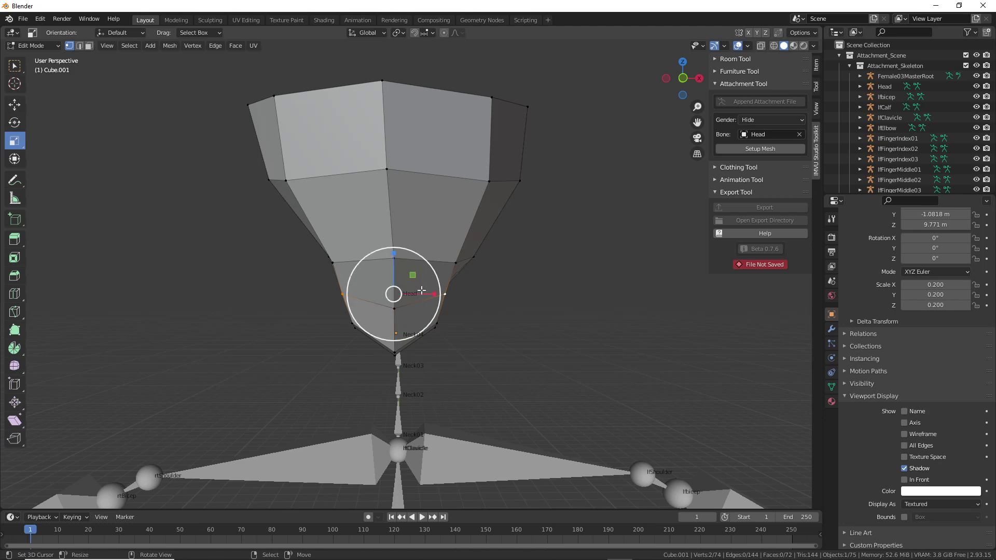
{"action": "left_click_drag", "start_coordinate": [444, 294], "coordinate": [434, 294]}
Add the front centre vertex between those two to the selection and shift all three upward and inward in the YZ plane
{"action": "middle_click_drag", "start_coordinate": [434, 294], "coordinate": [562, 270]}
{"action": "right_click", "coordinate": [492, 309], "text": "shift"}
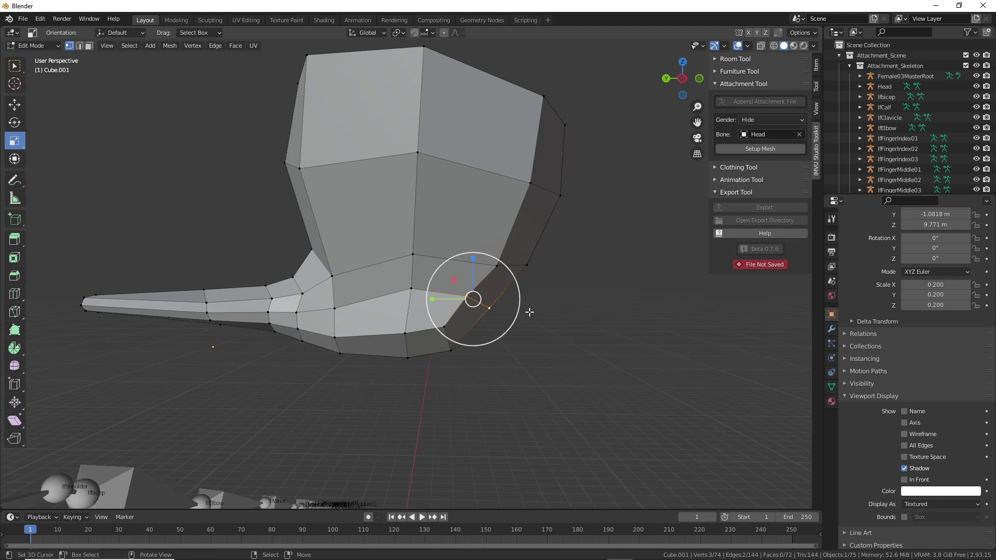
{"action": "left_click", "coordinate": [14, 104]}
{"action": "mouse_move", "coordinate": [456, 288]}
{"action": "left_mouse_down"}
{"action": "mouse_move", "coordinate": [438, 272]}
{"action": "mouse_move", "coordinate": [467, 293]}
{"action": "left_mouse_up"}
{"action": "middle_click_drag", "start_coordinate": [467, 293], "coordinate": [400, 278]}
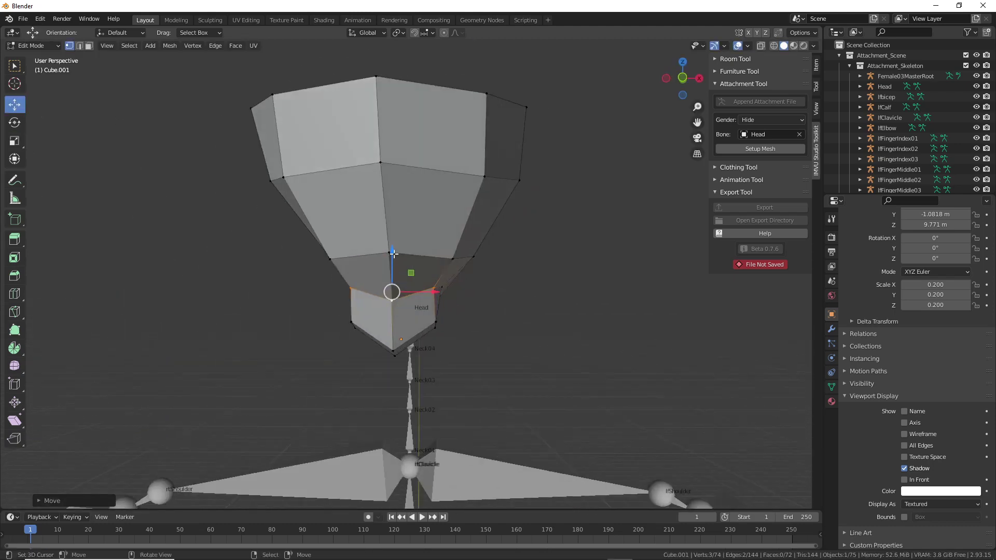
Lower the three front vertices of the bowl's lower ring in the YZ plane, and adjust the front centre vertex on its own
{"action": "middle_click_drag", "start_coordinate": [437, 231], "coordinate": [517, 262]}
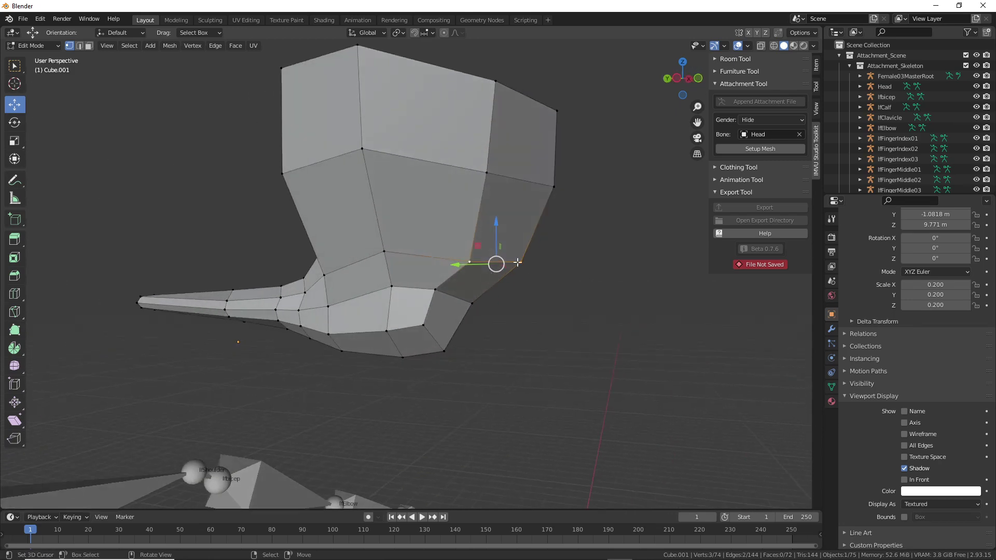
{"action": "left_click_drag", "start_coordinate": [478, 247], "coordinate": [500, 278]}
{"action": "middle_click_drag", "start_coordinate": [500, 278], "coordinate": [507, 277]}
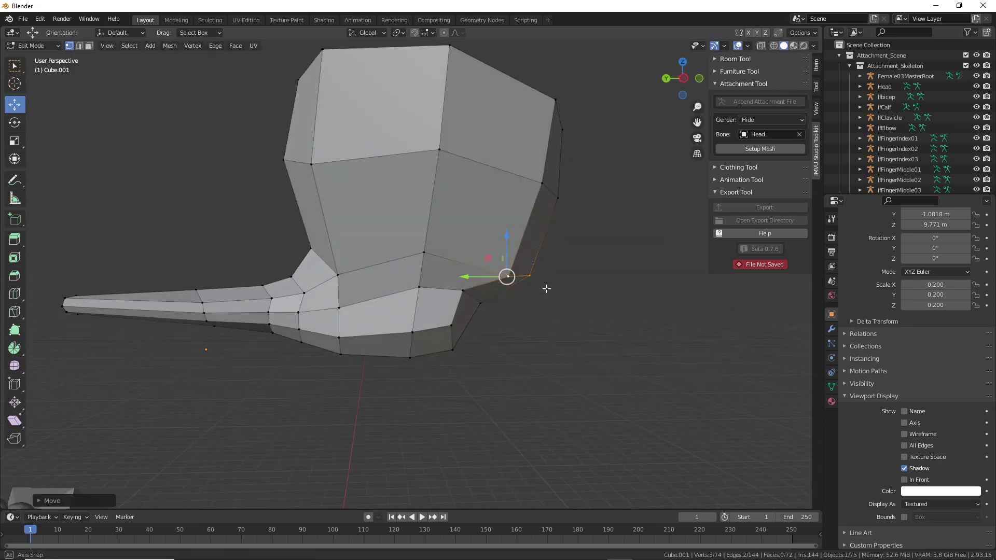
{"action": "right_click", "coordinate": [535, 278]}
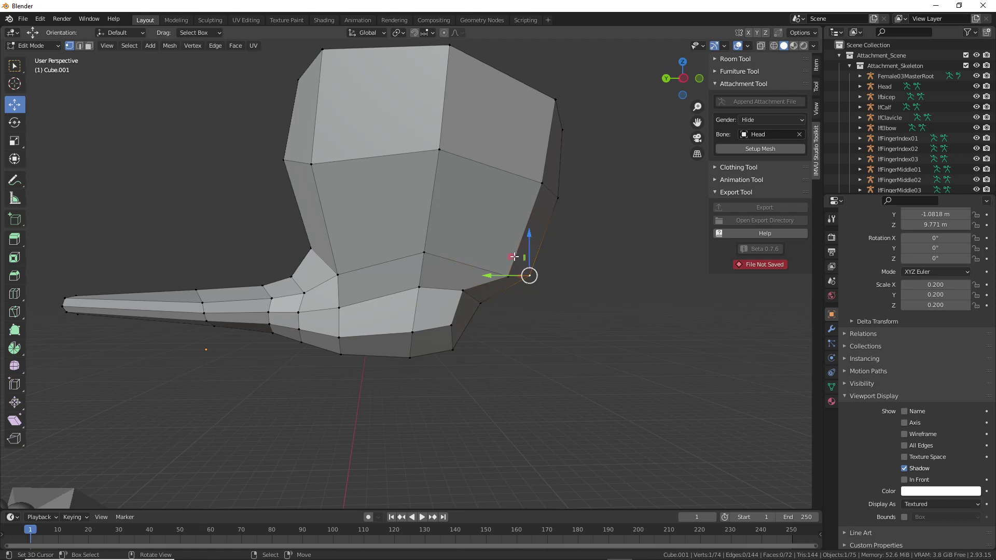
{"action": "left_click_drag", "start_coordinate": [512, 256], "coordinate": [511, 273]}
Select the two opposite side vertices on the bowl's lower ring and lower them along Z
{"action": "middle_click_drag", "start_coordinate": [456, 278], "coordinate": [370, 263]}
{"action": "right_click", "coordinate": [353, 271], "text": "shift"}
{"action": "key", "text": "g"}
{"action": "key", "text": "z"}
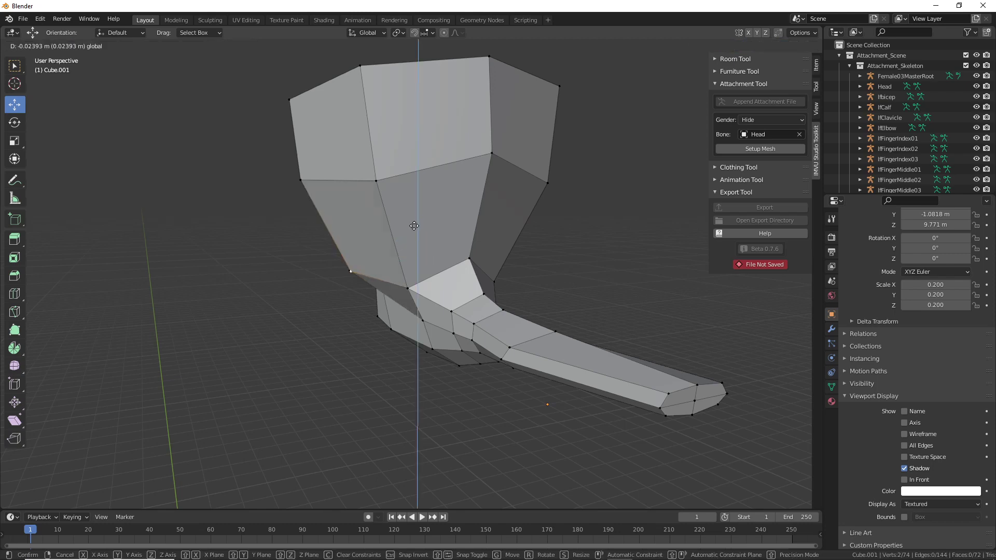
{"action": "right_click", "coordinate": [414, 227]}
Select the two lower-ring vertices of the bowl on either side of the stem joint and adjust their height along Z
{"action": "middle_click_drag", "start_coordinate": [414, 228], "coordinate": [373, 283]}
{"action": "right_click", "coordinate": [489, 274]}
{"action": "right_click", "coordinate": [456, 287], "text": "shift"}
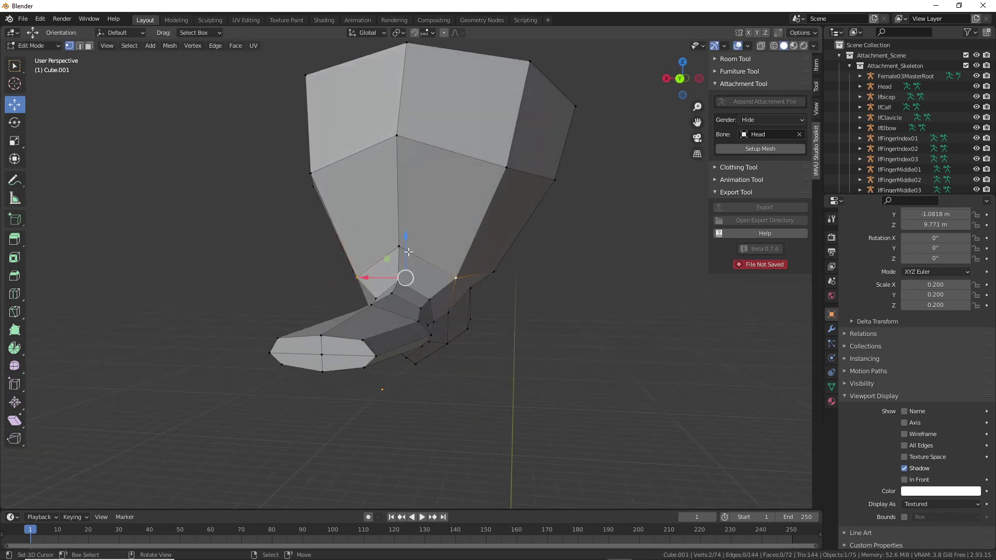
{"action": "key", "text": "g"}
{"action": "key", "text": "z"}
{"action": "left_click", "coordinate": [408, 248]}
{"action": "middle_click_drag", "start_coordinate": [407, 248], "coordinate": [600, 385]}
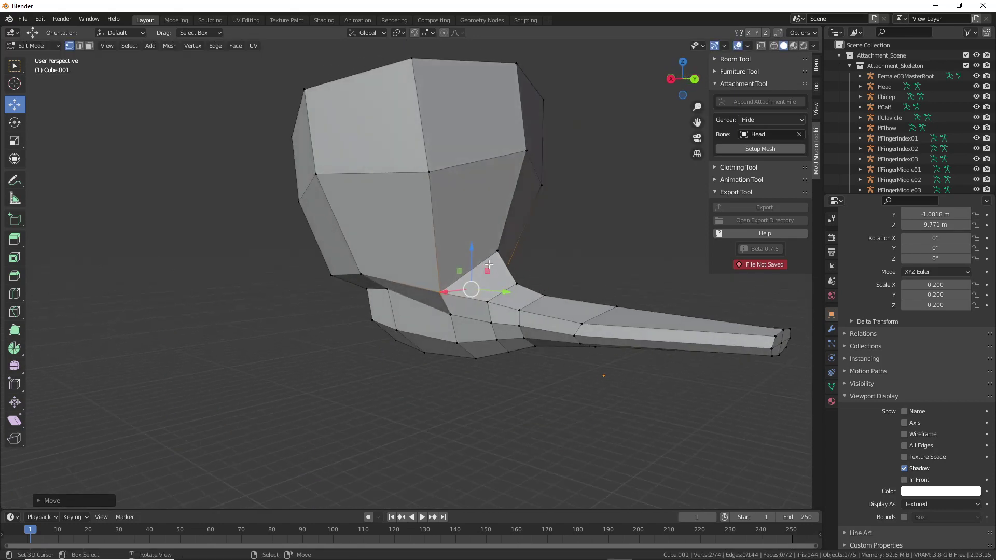
Adjust the height of the bowl's centre vertex above the stem along Z, and reposition the vertices beside it
{"action": "right_click", "coordinate": [497, 252]}
{"action": "key", "text": "g"}
{"action": "key", "text": "z"}
{"action": "left_click", "coordinate": [496, 217]}
{"action": "middle_click_drag", "start_coordinate": [496, 218], "coordinate": [435, 313]}
{"action": "right_click", "coordinate": [430, 300], "text": "shift"}
{"action": "left_click_drag", "start_coordinate": [405, 264], "coordinate": [438, 288]}
Move the top centre vertices of the stem's middle ring and the rings nearer the bowl back along Y toward the bowl
{"action": "middle_click_drag", "start_coordinate": [441, 289], "coordinate": [560, 371]}
{"action": "scroll", "coordinate": [389, 334], "scroll_direction": "up", "scroll_amount": 4}
{"action": "left_click", "coordinate": [458, 322]}
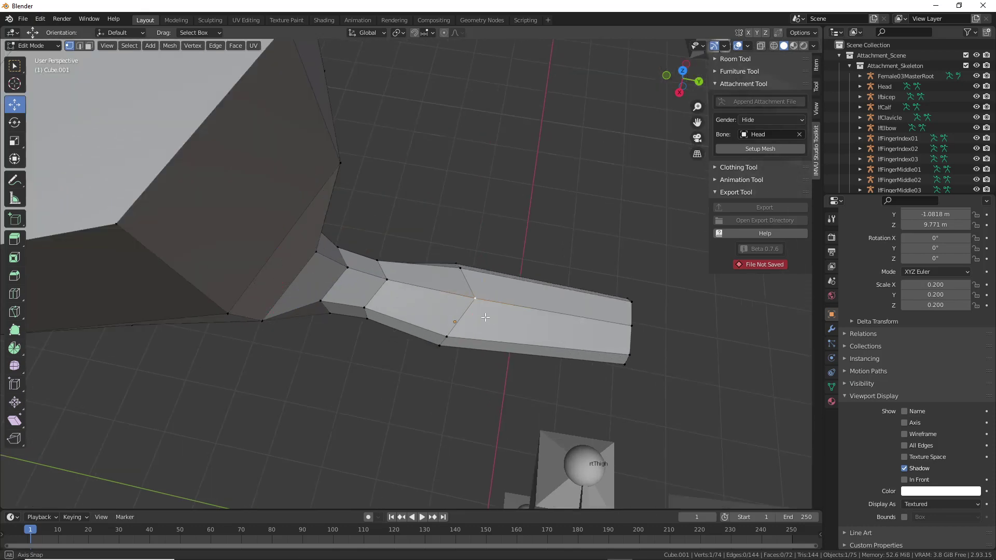
{"action": "middle_click_drag", "start_coordinate": [458, 321], "coordinate": [493, 300]}
{"action": "key", "text": "g"}
{"action": "key", "text": "y"}
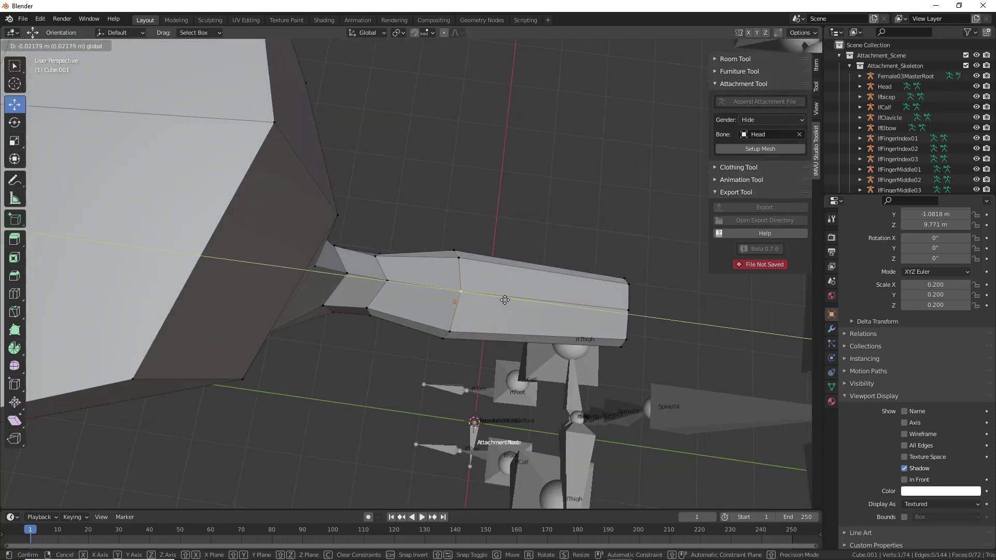
{"action": "right_click", "coordinate": [505, 300]}
{"action": "left_click_drag", "start_coordinate": [429, 285], "coordinate": [374, 280]}
{"action": "middle_click_drag", "start_coordinate": [373, 280], "coordinate": [378, 301]}
{"action": "left_click", "coordinate": [393, 271]}
Select the two opposite lower side vertices at the stem's base and move them along Y toward the bowl
{"action": "left_click", "coordinate": [431, 313]}
{"action": "left_click", "coordinate": [384, 332]}
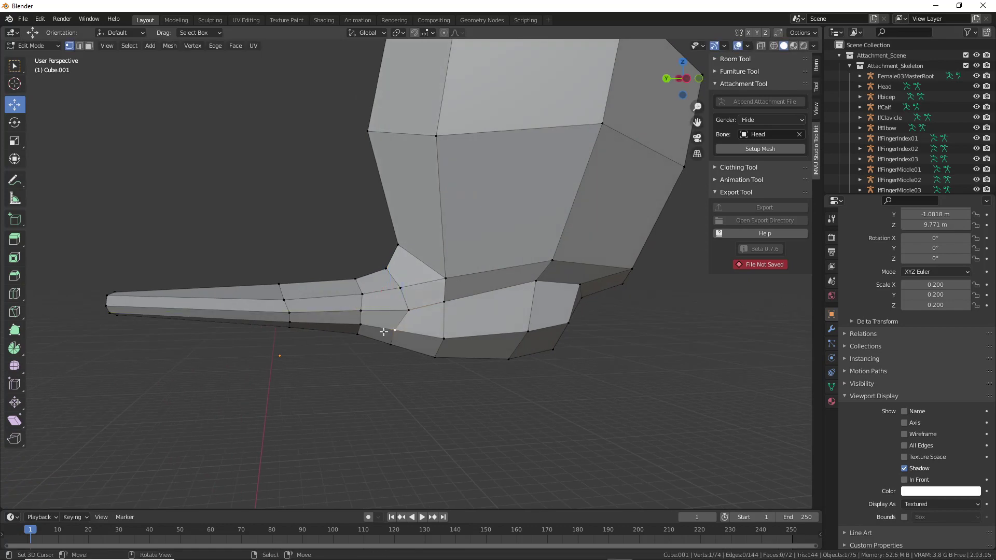
{"action": "middle_click_drag", "start_coordinate": [394, 346], "coordinate": [529, 324]}
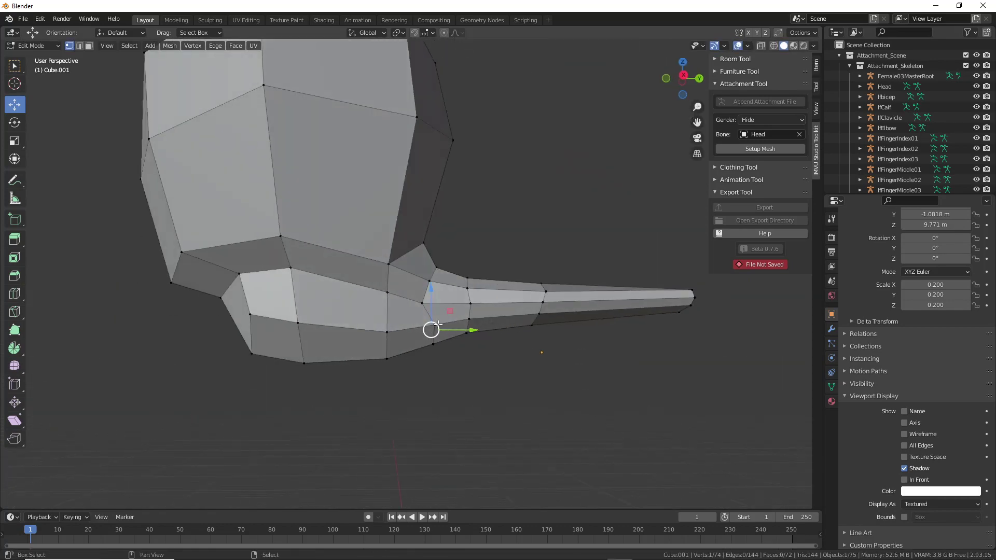
{"action": "left_click", "coordinate": [475, 321], "text": "shift"}
{"action": "key", "text": "g"}
{"action": "key", "text": "y"}
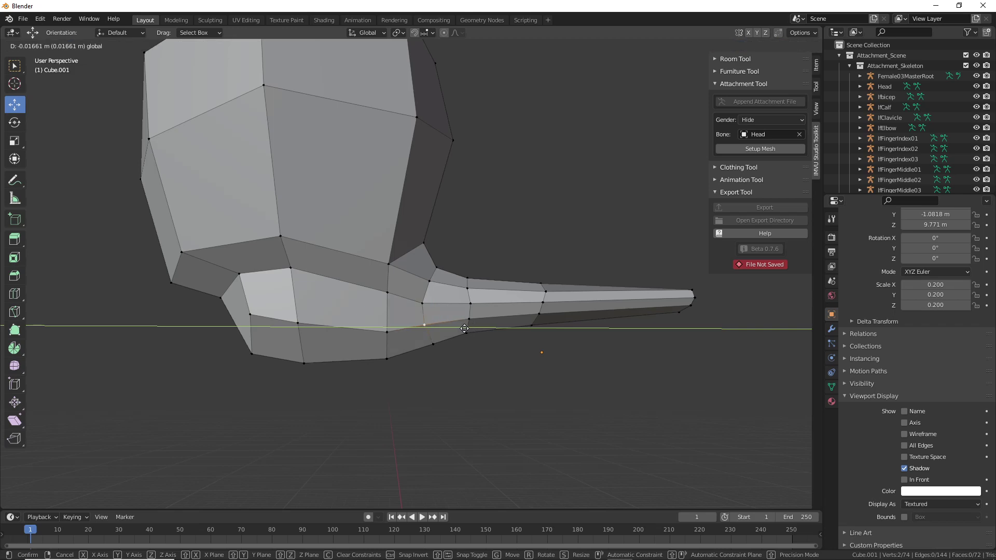
{"action": "left_click", "coordinate": [465, 354]}
{"action": "middle_click_drag", "start_coordinate": [464, 354], "coordinate": [249, 344]}
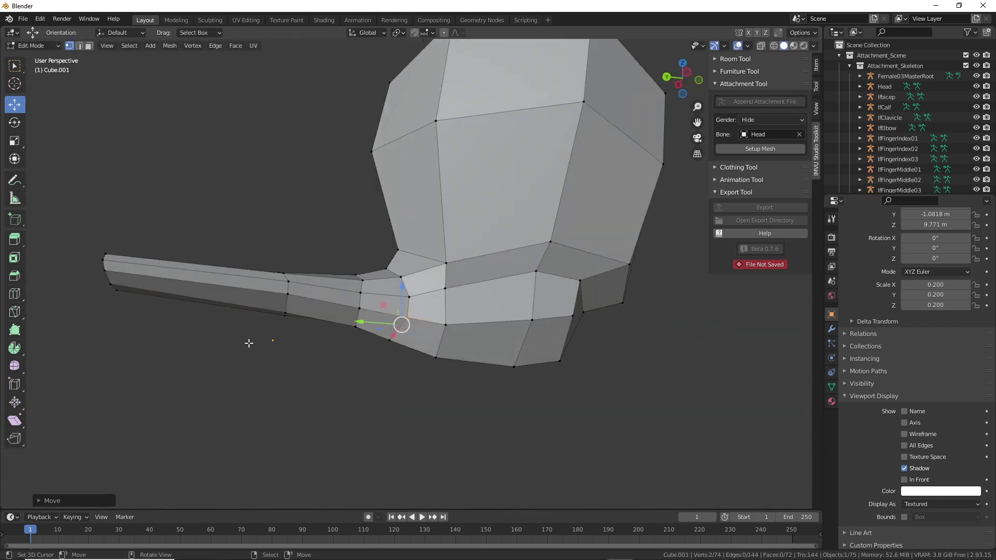
Move the underside centre vertex at the stem's base slightly toward the bowl in the YZ plane
{"action": "left_click", "coordinate": [386, 340]}
{"action": "middle_click_drag", "start_coordinate": [386, 340], "coordinate": [460, 362]}
{"action": "key", "text": "g"}
{"action": "key", "text": "shift+x"}
{"action": "left_click", "coordinate": [380, 322]}
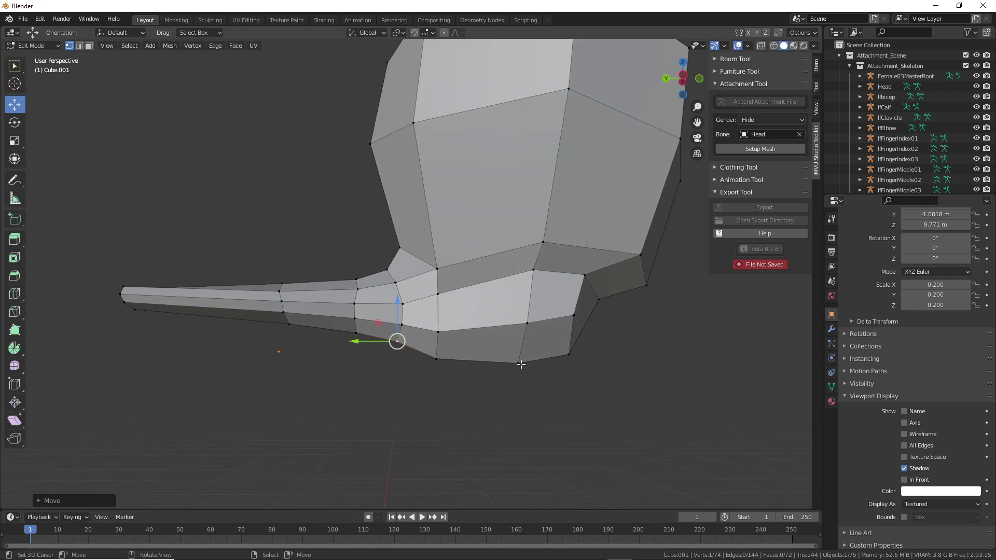
Raise the underside centre vertex where the bowl's base begins in the YZ plane, and raise the two side vertices beside it along Z
{"action": "left_click", "coordinate": [437, 359]}
{"action": "key", "text": "g"}
{"action": "key", "text": "shift+x"}
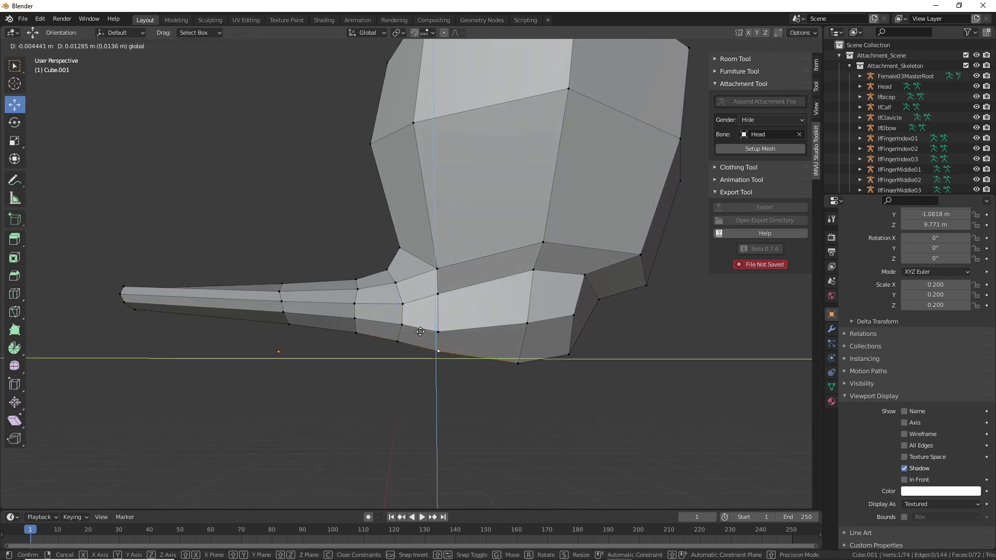
{"action": "left_click", "coordinate": [421, 333]}
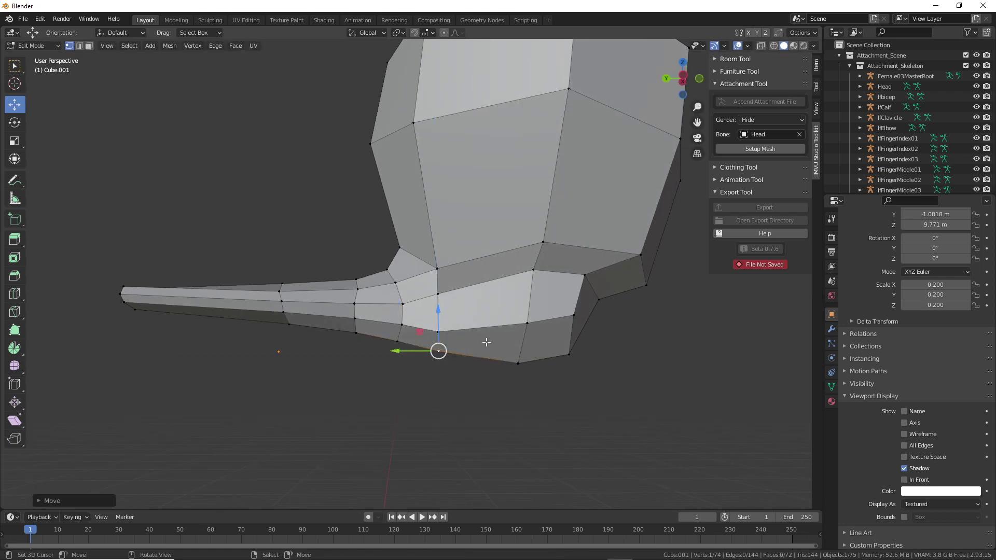
{"action": "middle_click_drag", "start_coordinate": [486, 342], "coordinate": [446, 328]}
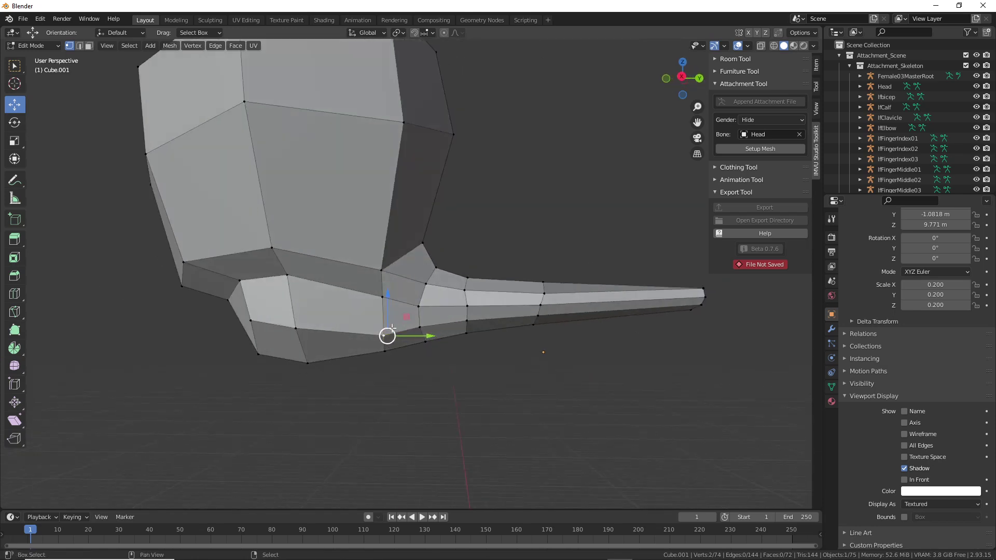
{"action": "left_click_drag", "start_coordinate": [392, 328], "coordinate": [392, 320]}
Add two horizontal edge loops around the bowl's upper band, one above the other
{"action": "middle_click_drag", "start_coordinate": [392, 320], "coordinate": [364, 212]}
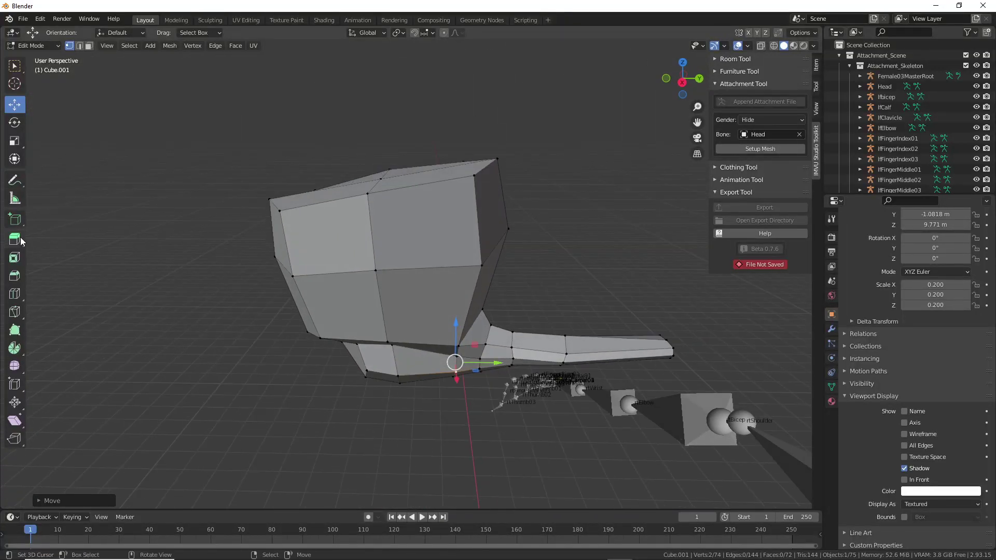
{"action": "left_click", "coordinate": [15, 294]}
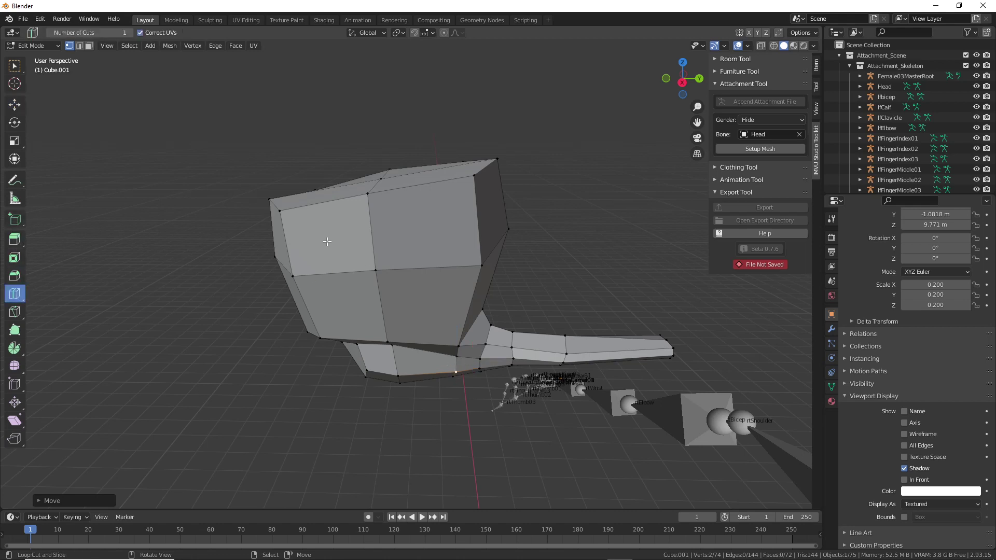
{"action": "left_click", "coordinate": [277, 230]}
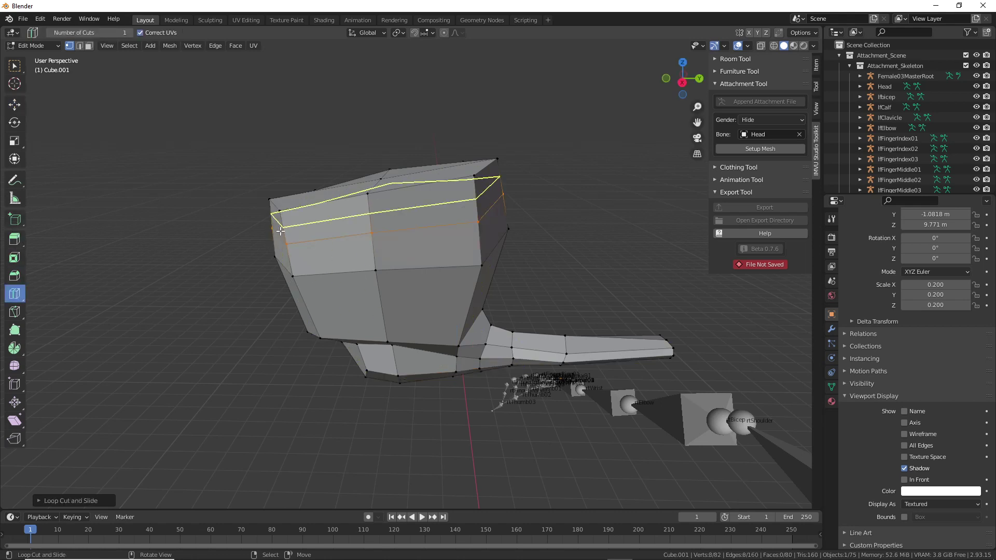
{"action": "left_click", "coordinate": [280, 231]}
Scale the upper of the two new edge loops outward uniformly to form a protruding rim around the bowl
{"action": "left_click", "coordinate": [15, 104]}
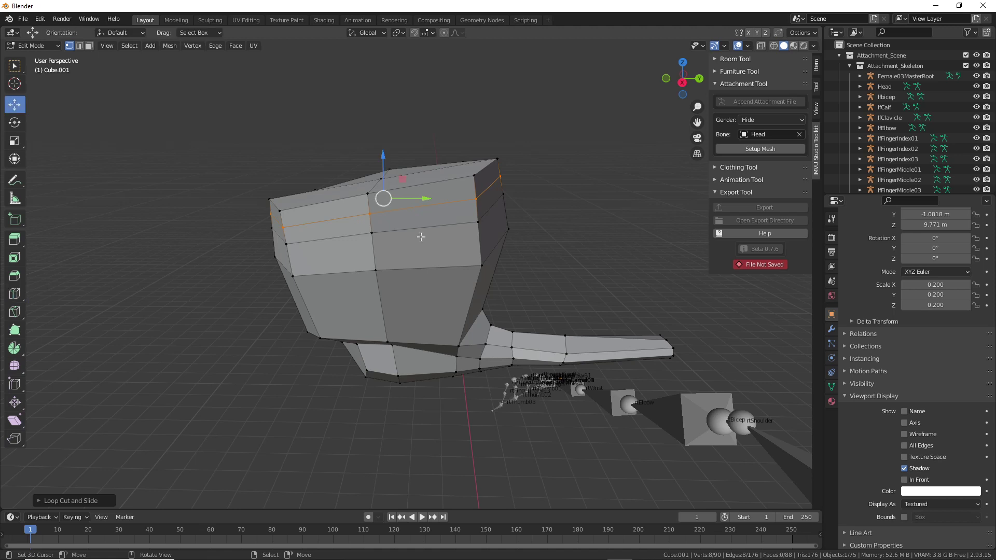
{"action": "left_click", "coordinate": [386, 210]}
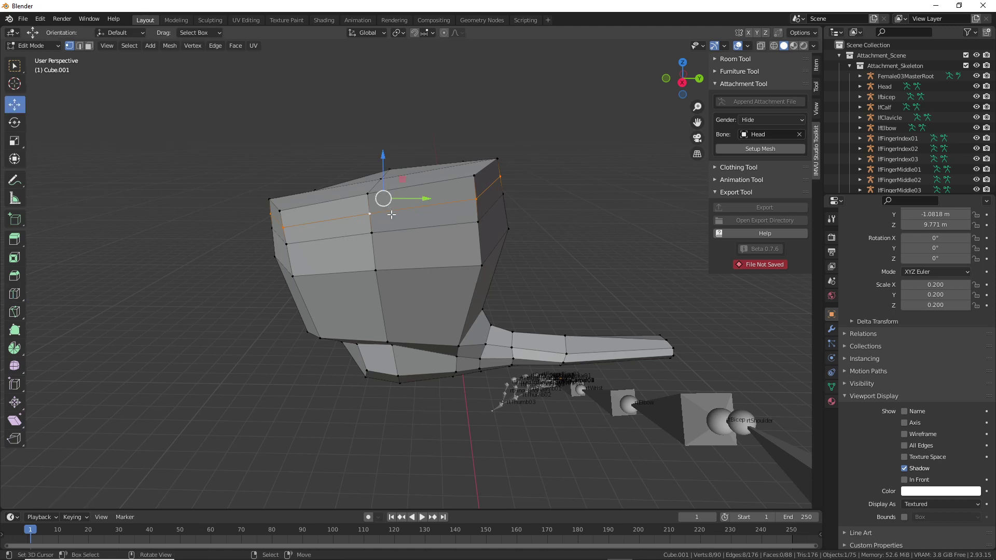
{"action": "left_click", "coordinate": [14, 159]}
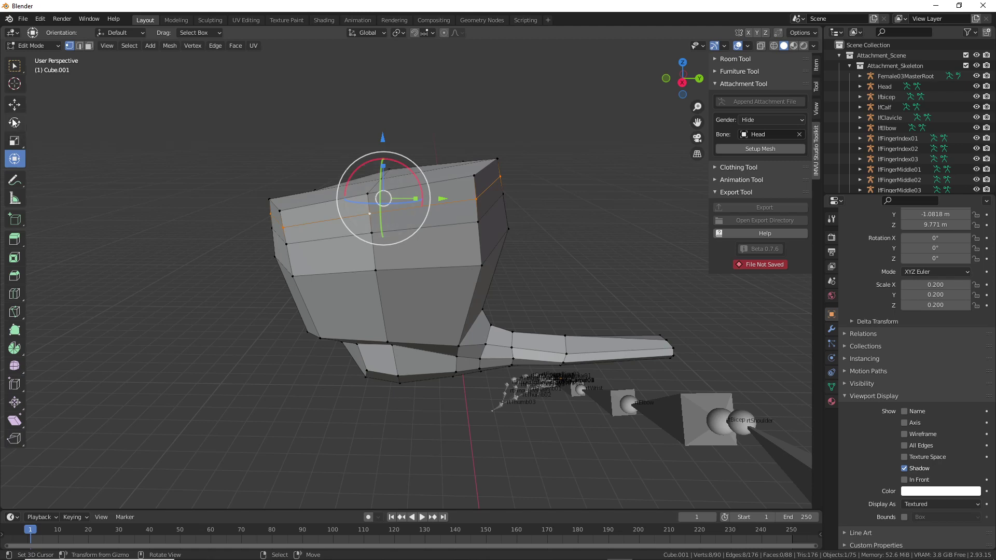
{"action": "left_click", "coordinate": [14, 140]}
{"action": "key", "text": "s"}
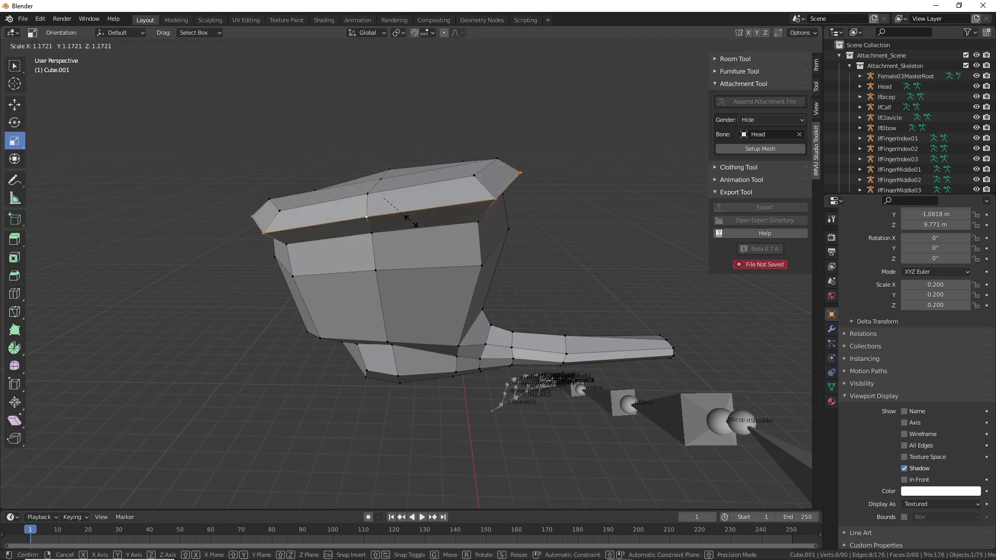
{"action": "left_click", "coordinate": [400, 222]}
Slide the edge loop just below the rim slightly upward along the bowl, and raise it a little more along Z
{"action": "middle_click_drag", "start_coordinate": [400, 222], "coordinate": [627, 207]}
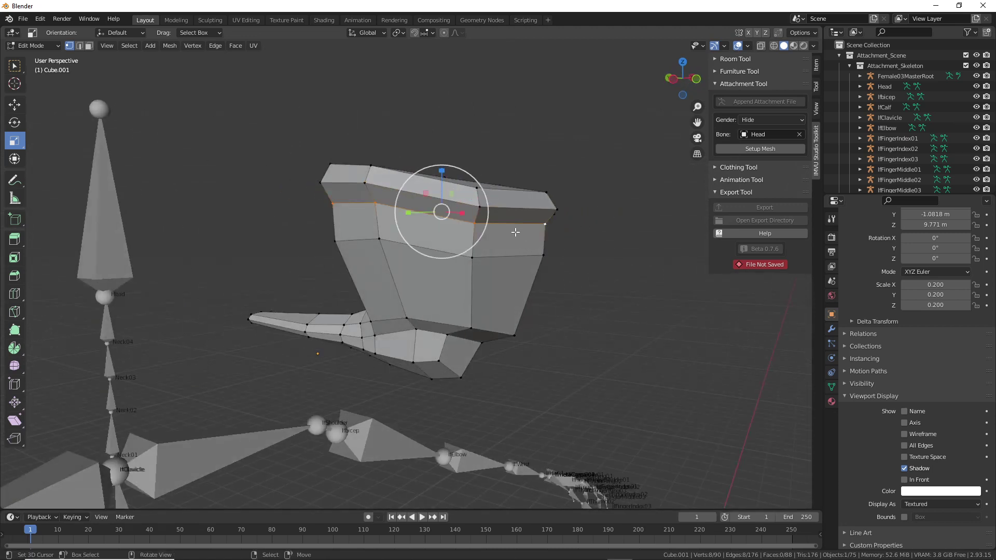
{"action": "key", "text": "g"}
{"action": "key", "text": "g"}
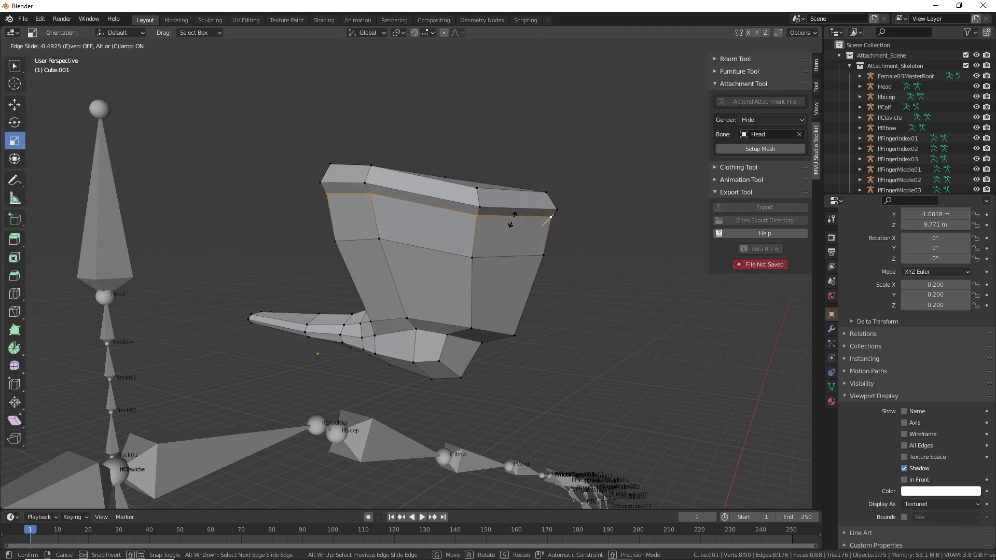
{"action": "left_click", "coordinate": [510, 224]}
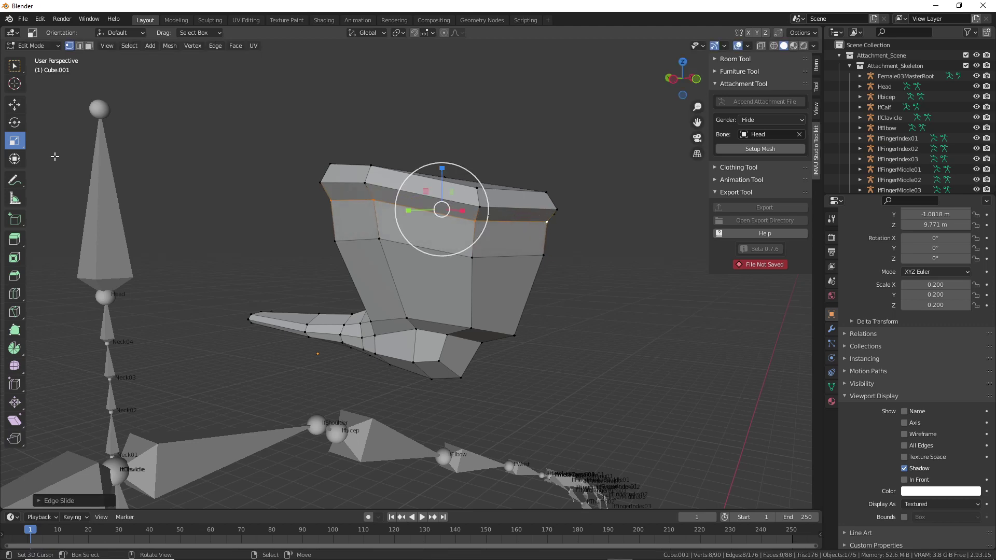
{"action": "left_click", "coordinate": [11, 110]}
{"action": "left_click_drag", "start_coordinate": [441, 168], "coordinate": [440, 165]}
Lower vertices on the bowl ring below the rim along Z, including the centre vertex on the stem side
{"action": "middle_click_drag", "start_coordinate": [440, 165], "coordinate": [234, 208]}
{"action": "middle_click_drag", "start_coordinate": [341, 241], "coordinate": [534, 250]}
{"action": "left_click_drag", "start_coordinate": [315, 179], "coordinate": [315, 193]}
{"action": "middle_click_drag", "start_coordinate": [315, 193], "coordinate": [405, 206]}
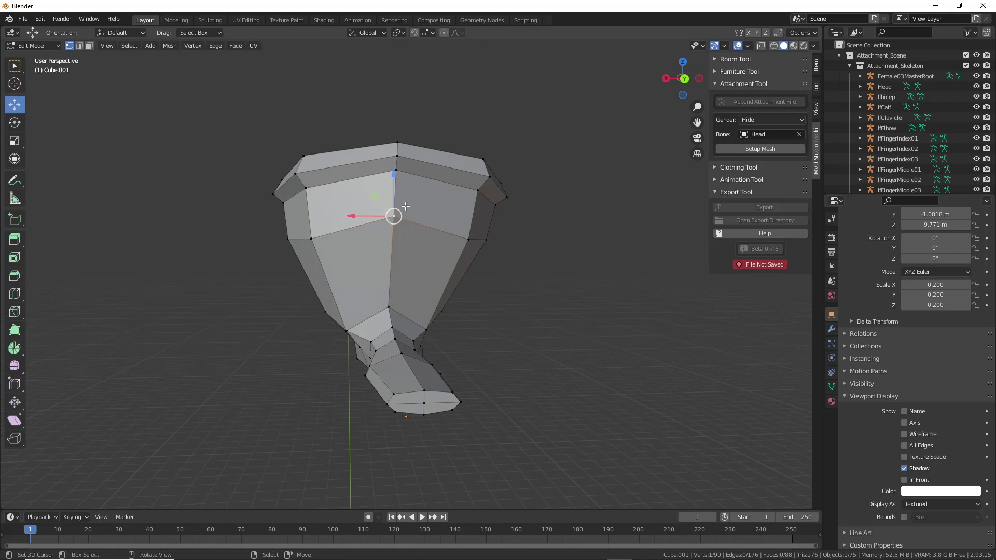
{"action": "left_click_drag", "start_coordinate": [393, 173], "coordinate": [391, 190]}
Lower the rim's opposite vertex columns on the two sides of the bowl slightly along Z
{"action": "middle_click_drag", "start_coordinate": [452, 246], "coordinate": [309, 247]}
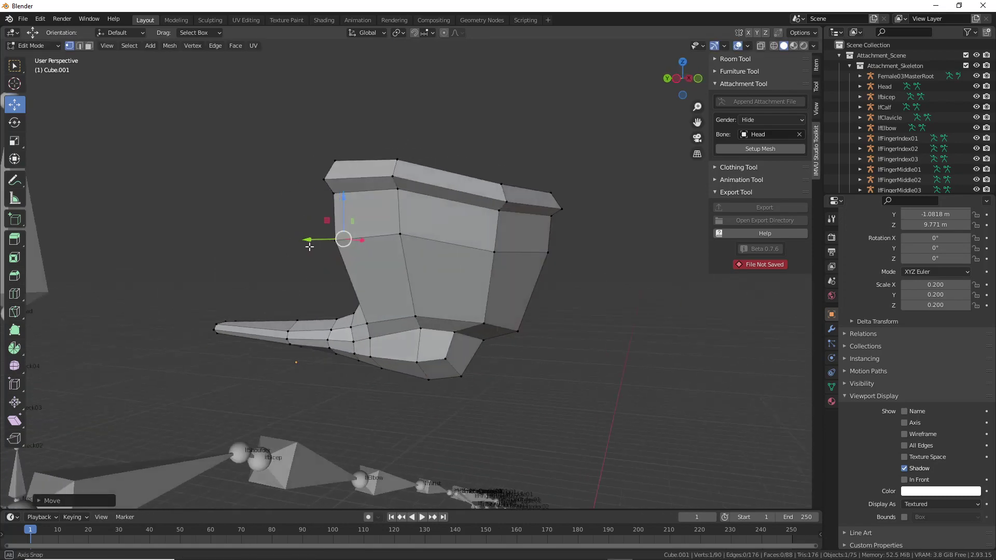
{"action": "left_click", "coordinate": [391, 197]}
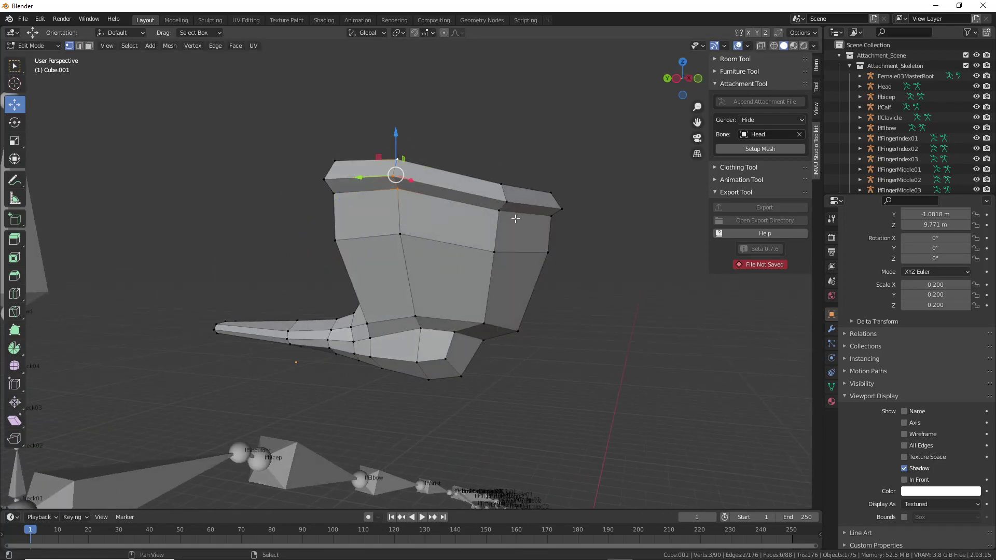
{"action": "middle_click_drag", "start_coordinate": [515, 218], "coordinate": [339, 198]}
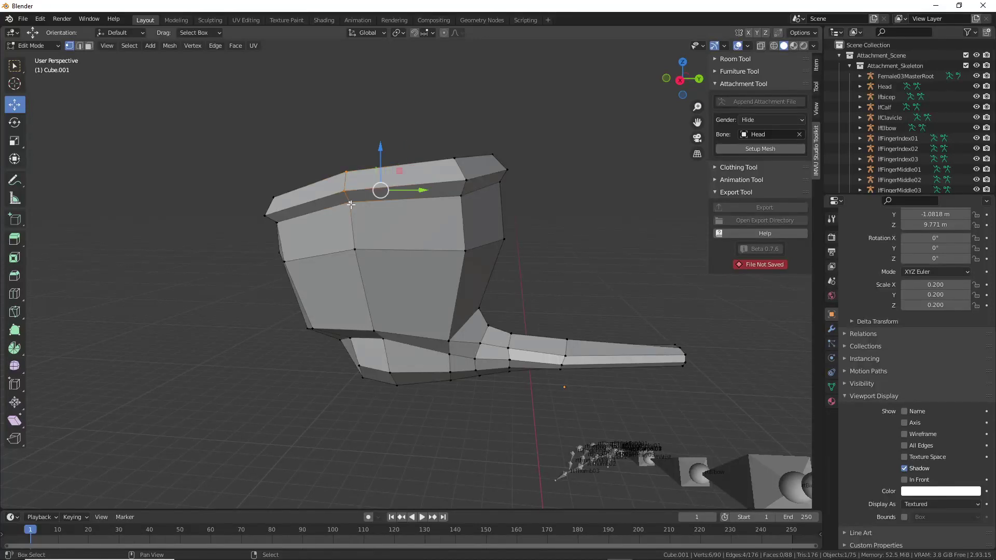
{"action": "left_click_drag", "start_coordinate": [372, 157], "coordinate": [386, 163]}
Lower the centre rim vertices at the bowl's front and on its stem side slightly along Z
{"action": "middle_click_drag", "start_coordinate": [386, 163], "coordinate": [471, 237]}
{"action": "left_click", "coordinate": [391, 181]}
{"action": "middle_click_drag", "start_coordinate": [390, 181], "coordinate": [437, 207]}
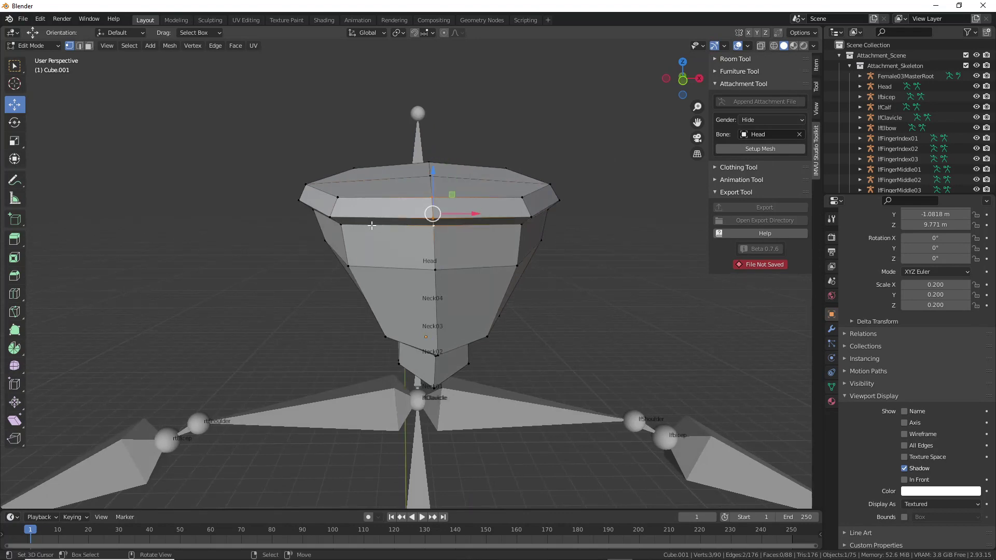
{"action": "middle_click_drag", "start_coordinate": [372, 225], "coordinate": [381, 201]}
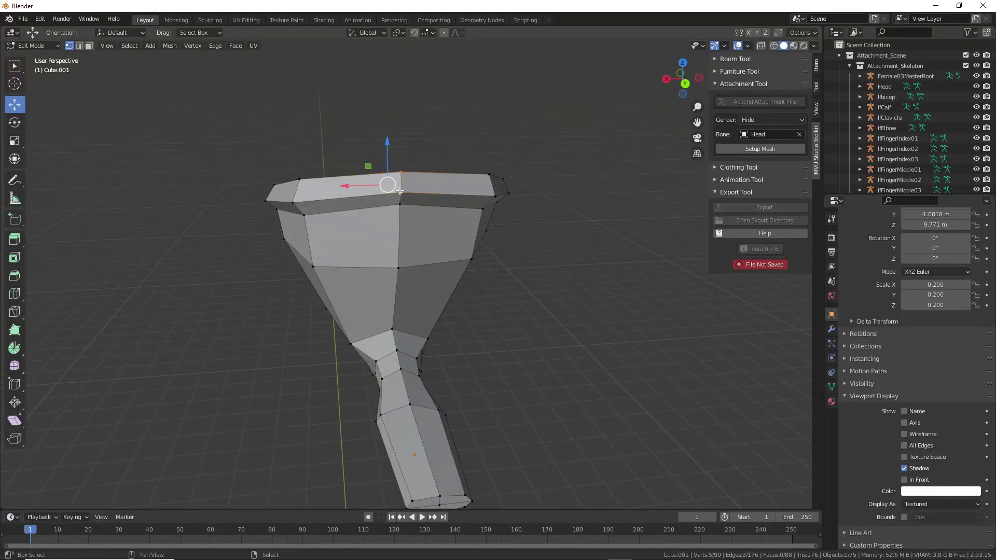
{"action": "left_click_drag", "start_coordinate": [389, 153], "coordinate": [390, 151]}
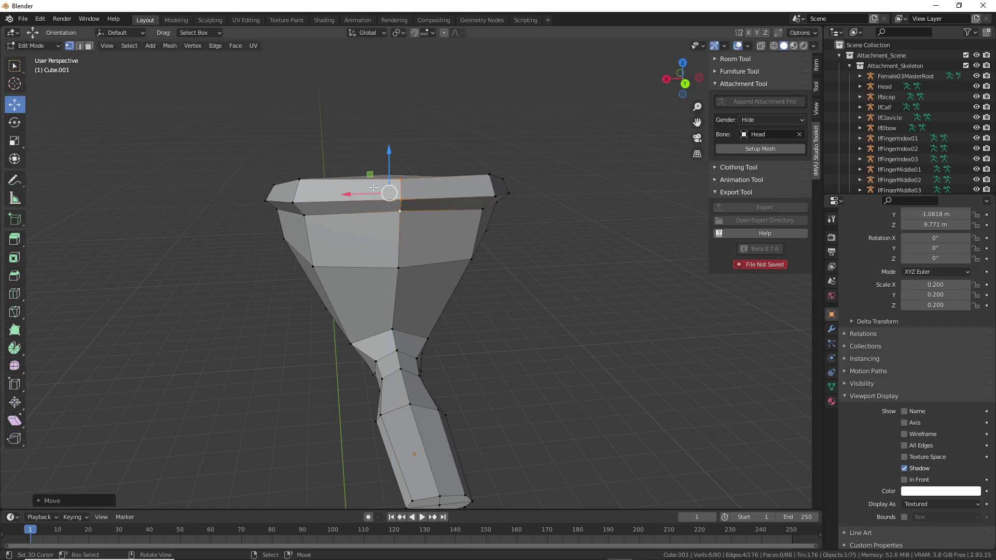
{"action": "middle_click_drag", "start_coordinate": [390, 151], "coordinate": [421, 217]}
{"action": "left_click", "coordinate": [411, 160]}
{"action": "middle_click_drag", "start_coordinate": [425, 177], "coordinate": [481, 172]}
{"action": "left_click_drag", "start_coordinate": [371, 128], "coordinate": [371, 133]}
{"action": "middle_click_drag", "start_coordinate": [371, 133], "coordinate": [525, 190]}
Move the three top rim vertices at the bowl's front slightly outward, away from the stem
{"action": "left_click", "coordinate": [278, 198]}
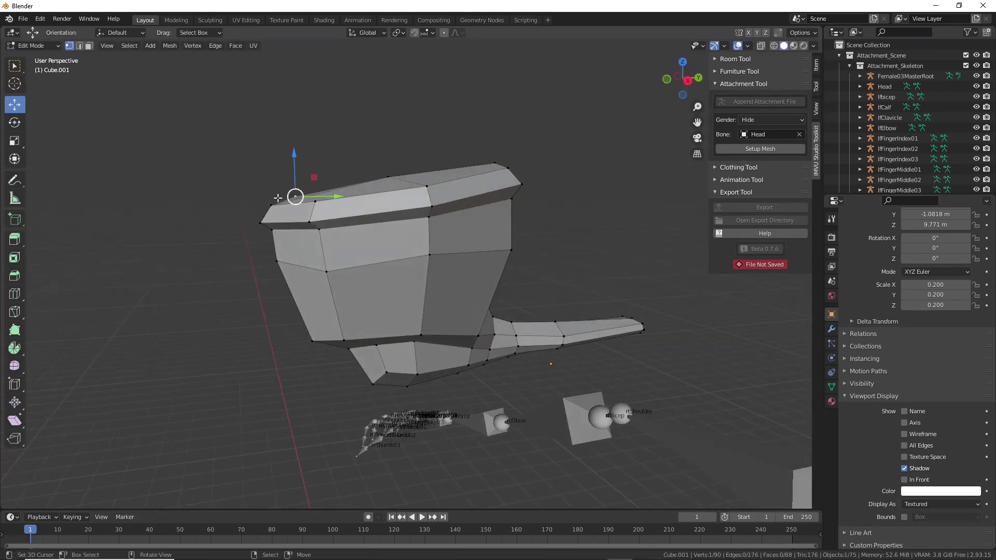
{"action": "left_click", "coordinate": [317, 193], "text": "shift"}
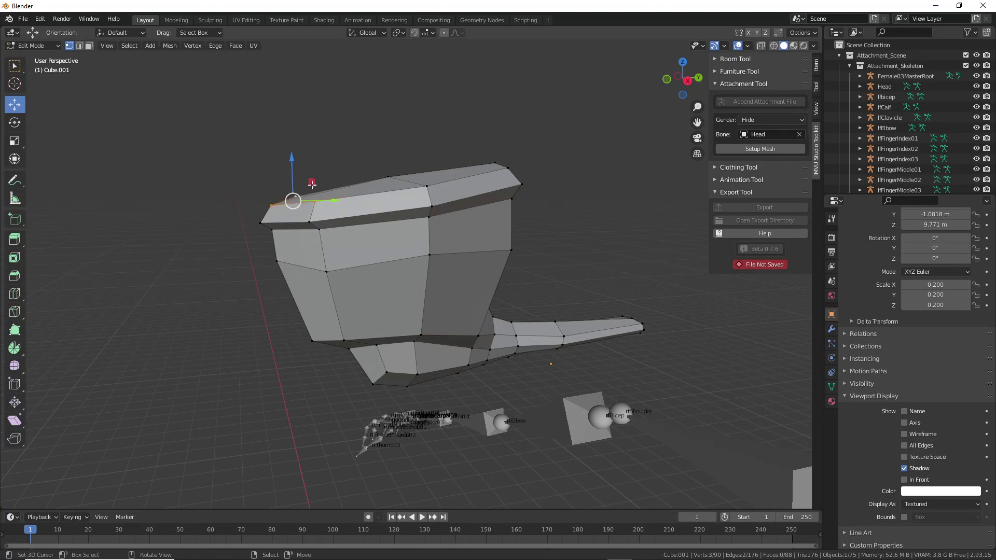
{"action": "left_click_drag", "start_coordinate": [311, 185], "coordinate": [305, 185]}
{"action": "middle_click_drag", "start_coordinate": [340, 211], "coordinate": [436, 211]}
Scale opposite pairs of top rim vertices, including the two front corners, along X to even out the rim's outline
{"action": "left_click", "coordinate": [529, 195]}
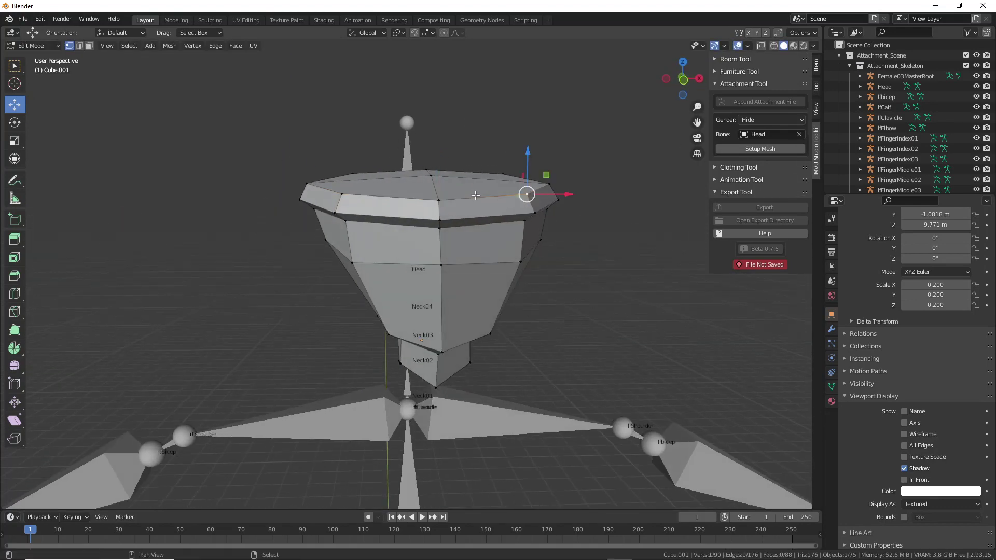
{"action": "left_click", "coordinate": [13, 147]}
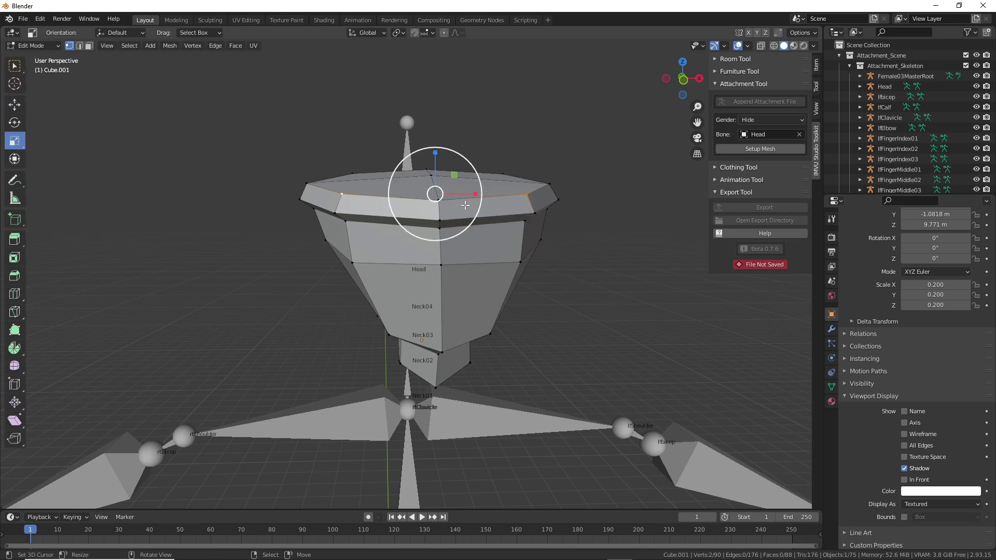
{"action": "mouse_move", "coordinate": [475, 194]}
{"action": "left_mouse_down"}
{"action": "mouse_move", "coordinate": [470, 185]}
{"action": "mouse_move", "coordinate": [476, 195]}
{"action": "left_mouse_up"}
{"action": "right_click", "coordinate": [550, 184]}
{"action": "right_click", "coordinate": [306, 184], "text": "shift"}
{"action": "right_click", "coordinate": [528, 195]}
{"action": "right_click", "coordinate": [338, 195], "text": "shift"}
{"action": "middle_click_drag", "start_coordinate": [477, 195], "coordinate": [310, 233]}
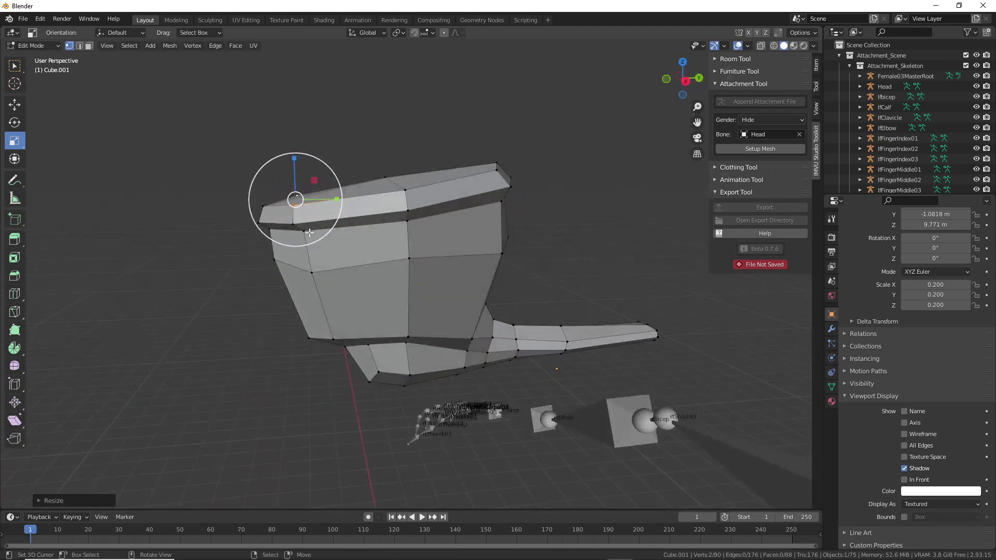
Move the front centre vertex of the rim's top edge slightly outward along Y
{"action": "right_click", "coordinate": [263, 208]}
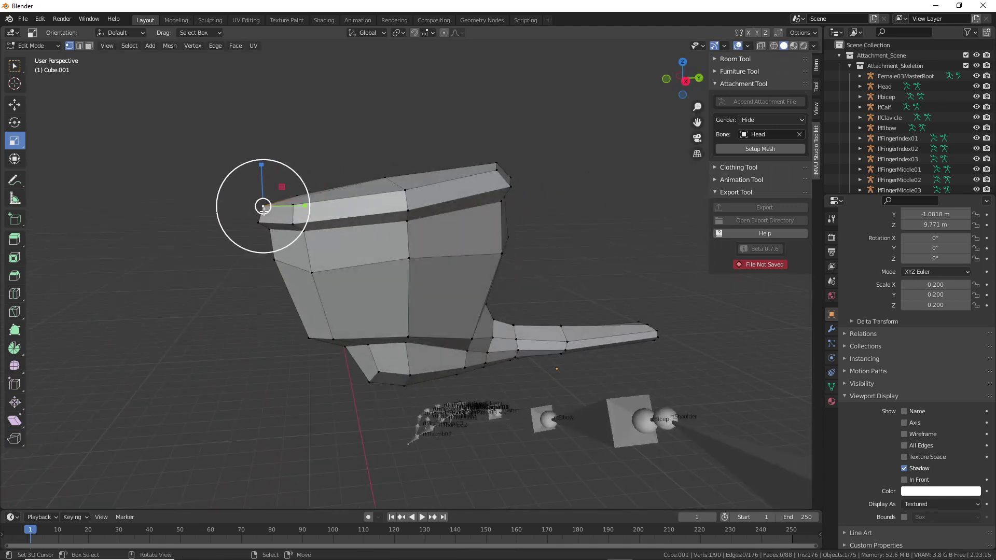
{"action": "left_click", "coordinate": [14, 106]}
{"action": "left_click_drag", "start_coordinate": [306, 208], "coordinate": [303, 209]}
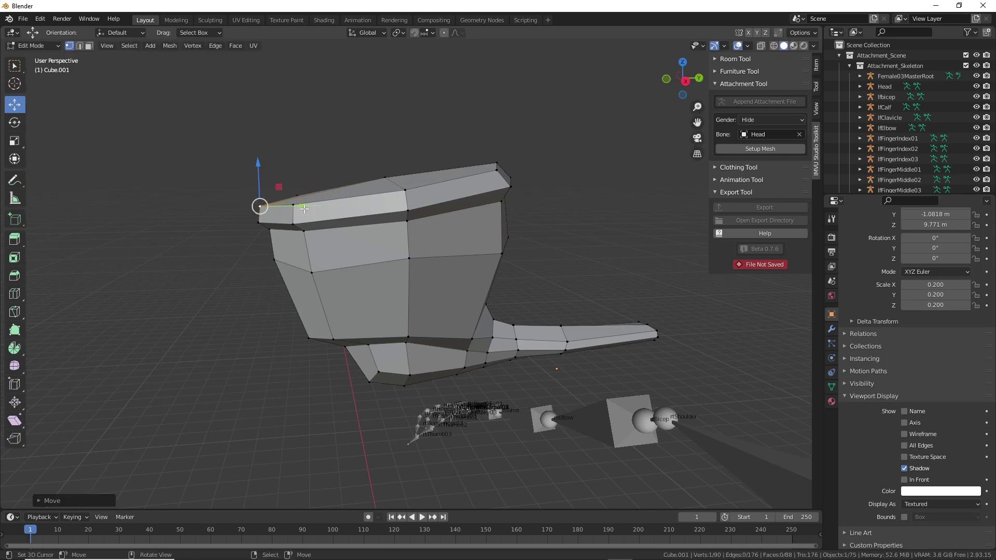
Nudge the three top rim vertices on the stem side along Y, and lower them slightly along Z
{"action": "left_click", "coordinate": [493, 169]}
{"action": "middle_click_drag", "start_coordinate": [493, 182], "coordinate": [460, 200]}
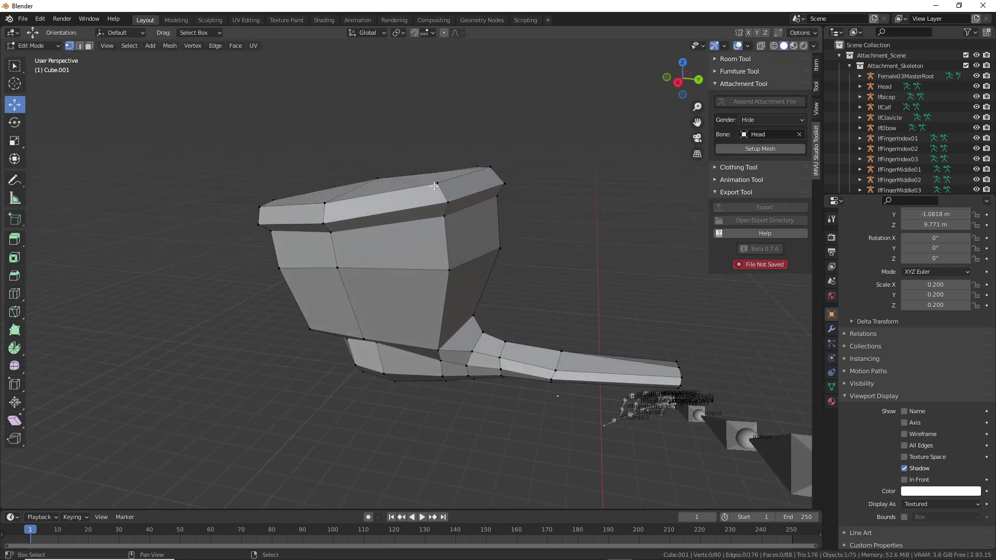
{"action": "left_click", "coordinate": [437, 183]}
{"action": "left_click", "coordinate": [491, 168], "text": "shift"}
{"action": "middle_click_drag", "start_coordinate": [518, 174], "coordinate": [358, 167]}
{"action": "left_click", "coordinate": [363, 172], "text": "shift"}
{"action": "left_click", "coordinate": [349, 177], "text": "shift"}
{"action": "left_click", "coordinate": [367, 161], "text": "shift"}
{"action": "left_click_drag", "start_coordinate": [301, 167], "coordinate": [300, 167]}
{"action": "middle_click_drag", "start_coordinate": [299, 167], "coordinate": [426, 145]}
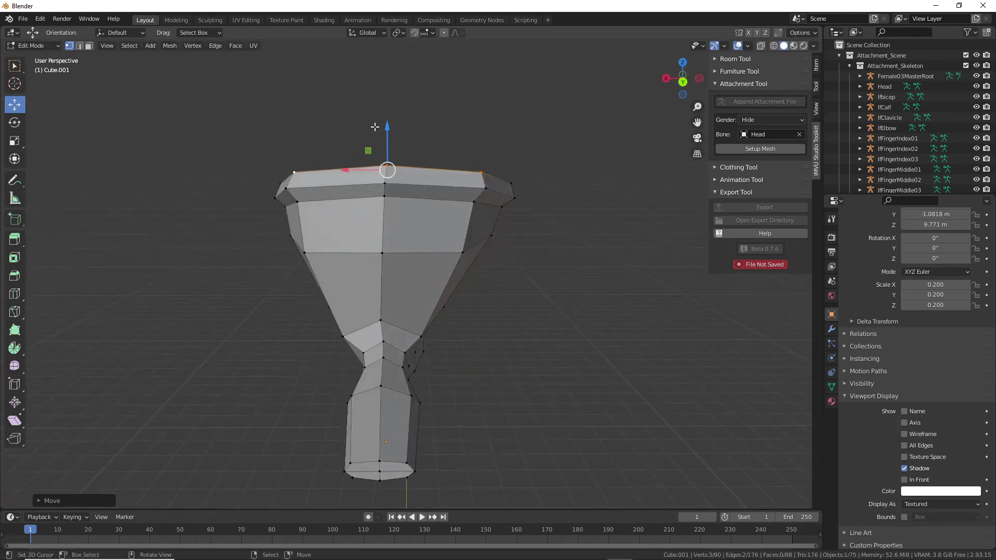
{"action": "left_click_drag", "start_coordinate": [383, 126], "coordinate": [383, 127]}
Lower two opposite vertices of the bowl's ring below the rim along Z
{"action": "middle_click_drag", "start_coordinate": [355, 280], "coordinate": [215, 279]}
{"action": "left_click", "coordinate": [399, 246]}
{"action": "left_click", "coordinate": [449, 234], "text": "shift"}
{"action": "left_click_drag", "start_coordinate": [433, 199], "coordinate": [430, 210]}
Select the four faces closing the bowl's top and inset them to leave a border around the rim
{"action": "middle_click_drag", "start_coordinate": [430, 210], "coordinate": [430, 321]}
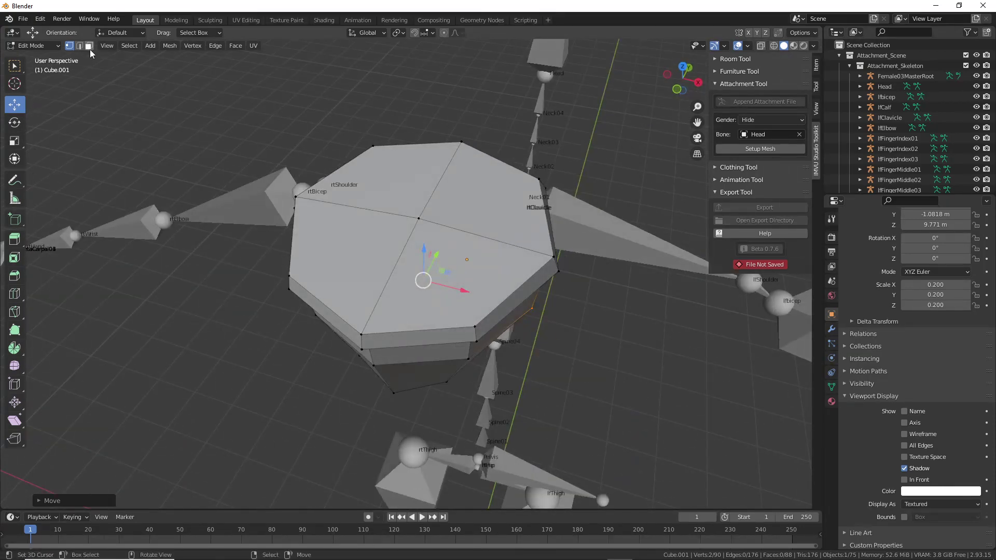
{"action": "left_click", "coordinate": [385, 177]}
{"action": "left_click", "coordinate": [493, 199], "text": "shift"}
{"action": "left_click", "coordinate": [452, 284], "text": "shift"}
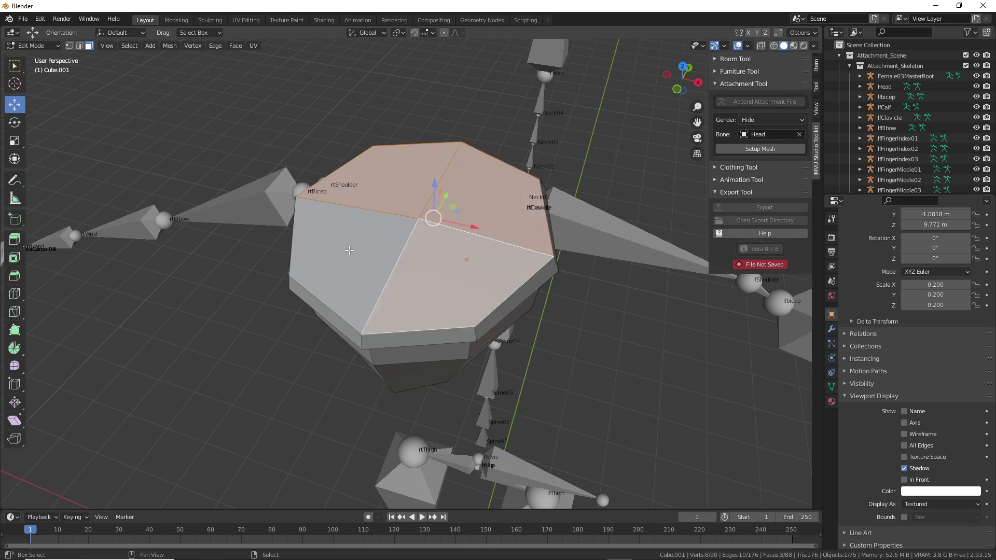
{"action": "left_click", "coordinate": [341, 257], "text": "shift"}
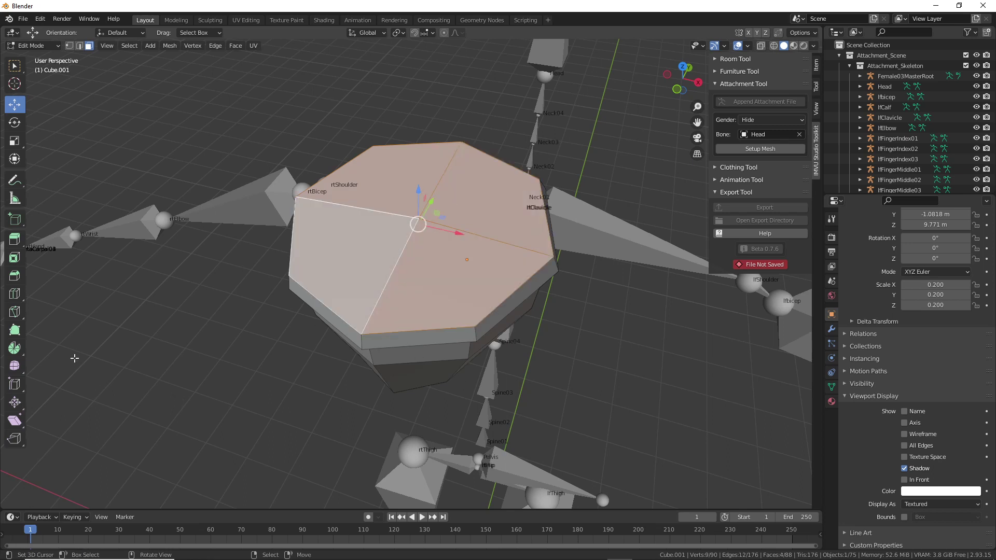
{"action": "left_click", "coordinate": [16, 258]}
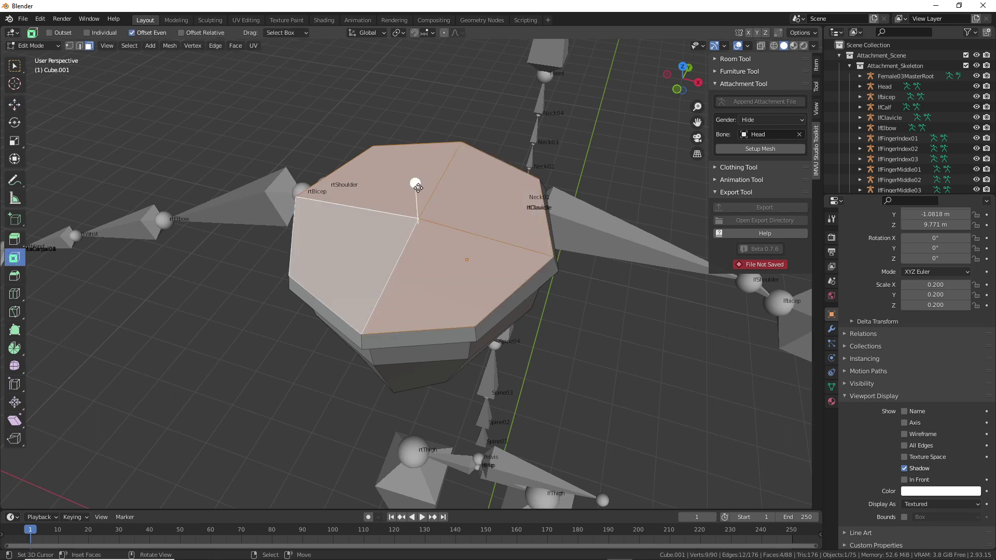
{"action": "left_click_drag", "start_coordinate": [417, 191], "coordinate": [419, 218]}
{"action": "middle_click_drag", "start_coordinate": [419, 218], "coordinate": [63, 204]}
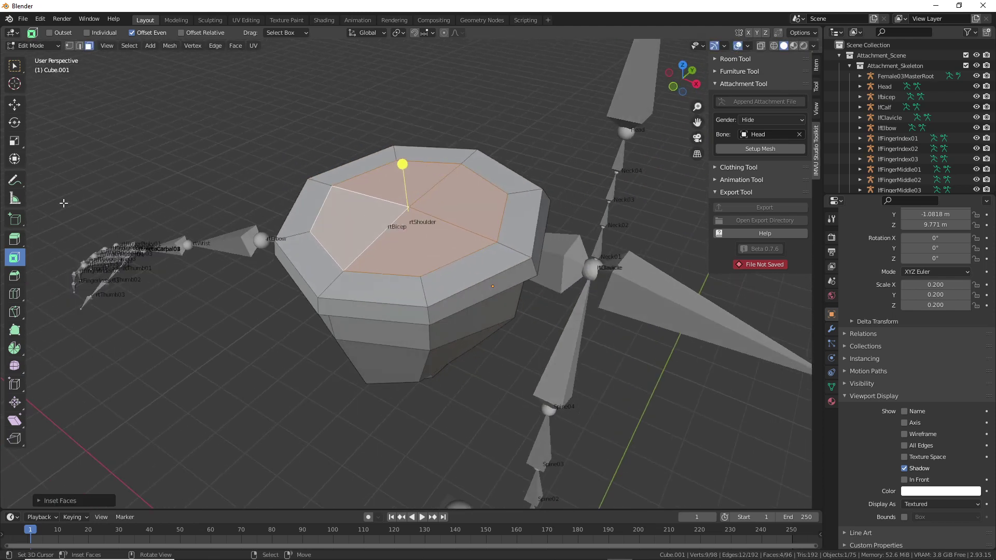
Extrude the inset faces down into the bowl to hollow it, and scale the cavity floor smaller so its walls taper
{"action": "left_click", "coordinate": [15, 239]}
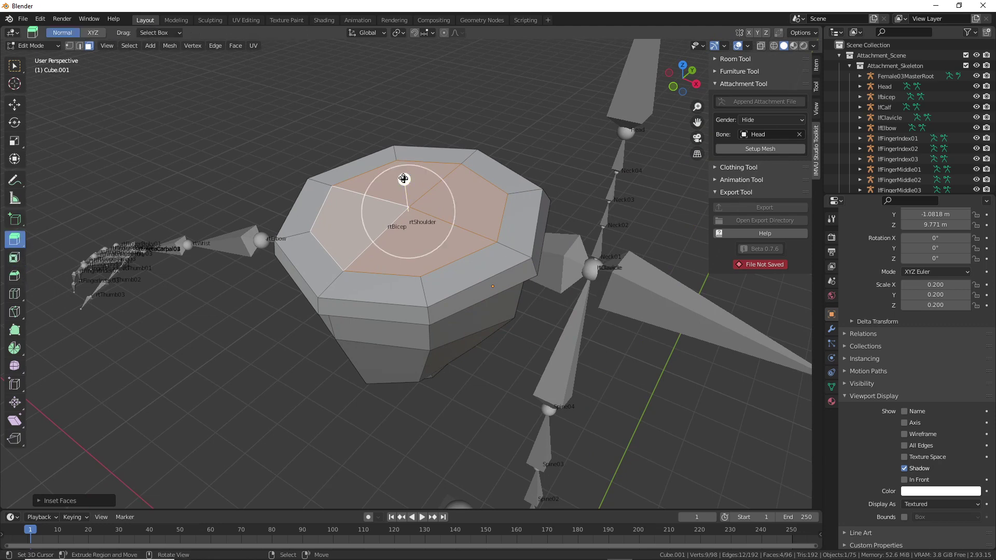
{"action": "left_click_drag", "start_coordinate": [404, 177], "coordinate": [416, 233]}
{"action": "middle_click_drag", "start_coordinate": [383, 291], "coordinate": [557, 293]}
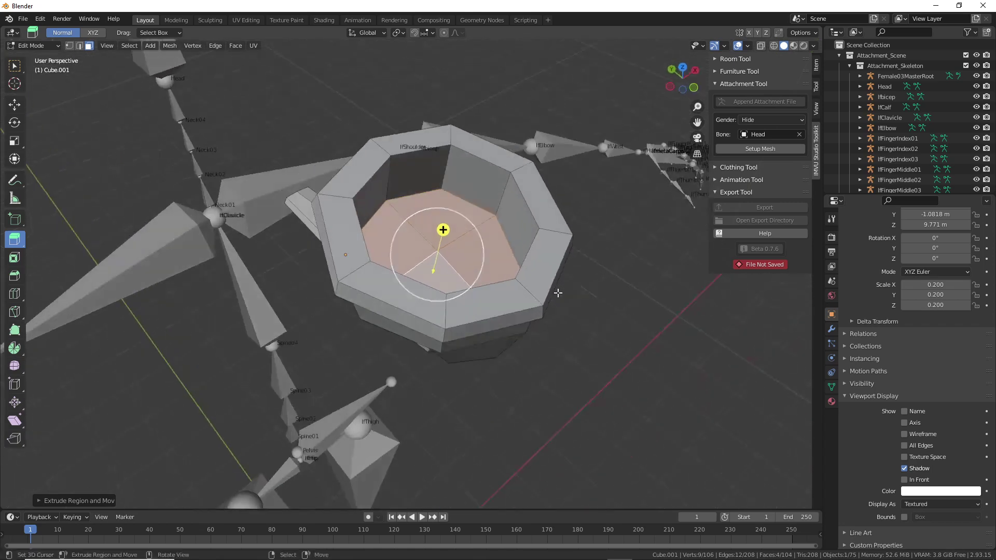
{"action": "left_click", "coordinate": [15, 141]}
{"action": "left_click_drag", "start_coordinate": [448, 287], "coordinate": [435, 253]}
{"action": "middle_click_drag", "start_coordinate": [435, 252], "coordinate": [199, 118]}
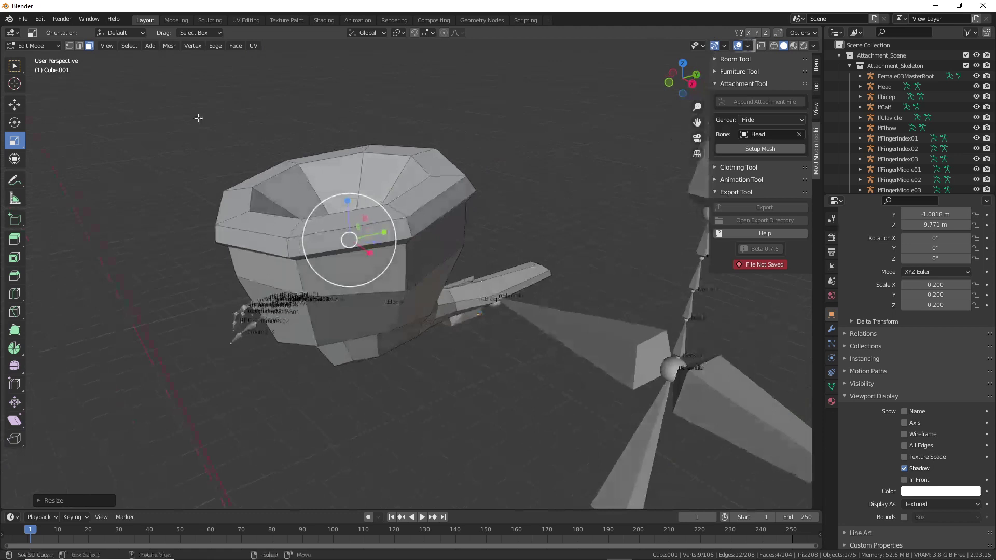
Return to Object Mode, apply Shade Smooth to the pipe, and enable its Wireframe viewport display
{"action": "left_click", "coordinate": [37, 49]}
{"action": "left_click", "coordinate": [32, 59]}
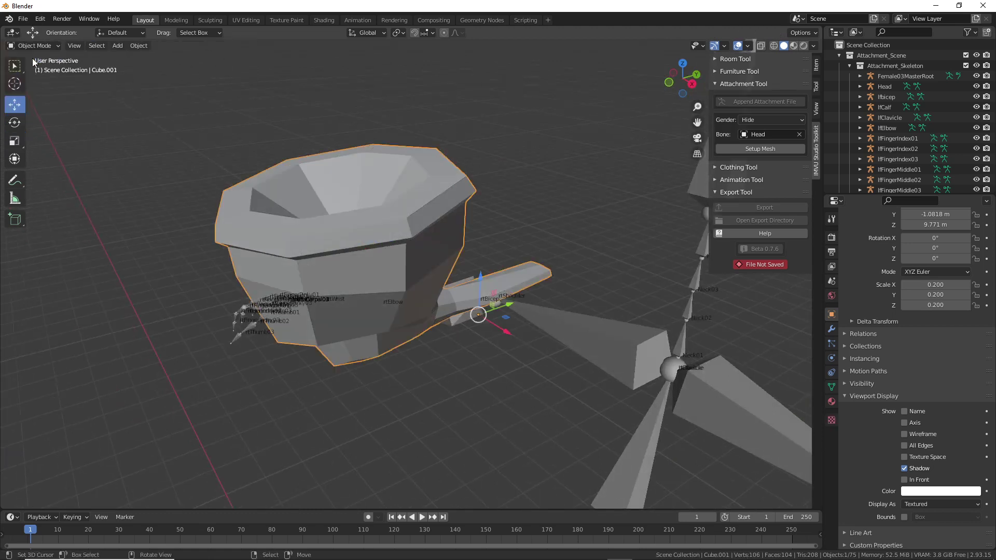
{"action": "left_click", "coordinate": [139, 46]}
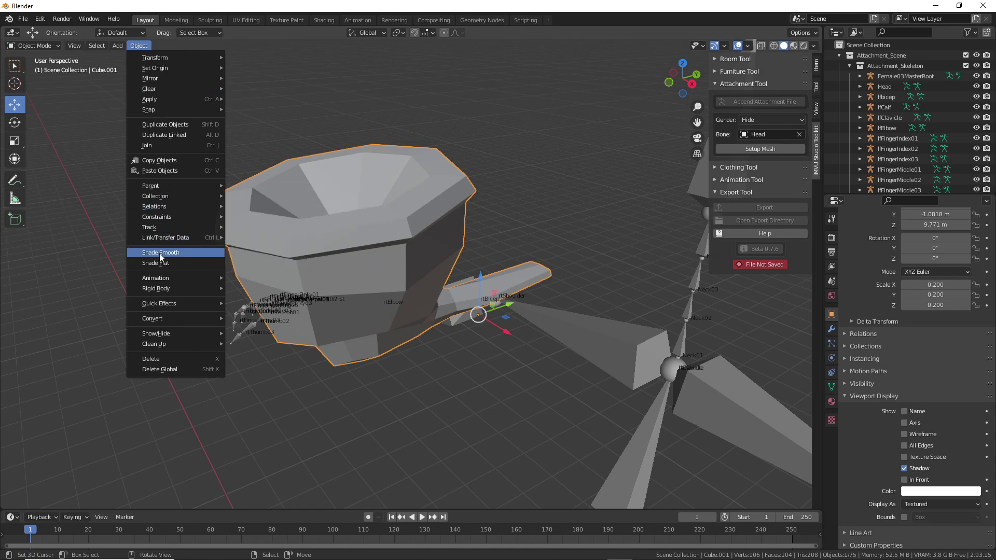
{"action": "left_click", "coordinate": [160, 253]}
{"action": "middle_click_drag", "start_coordinate": [160, 253], "coordinate": [519, 321]}
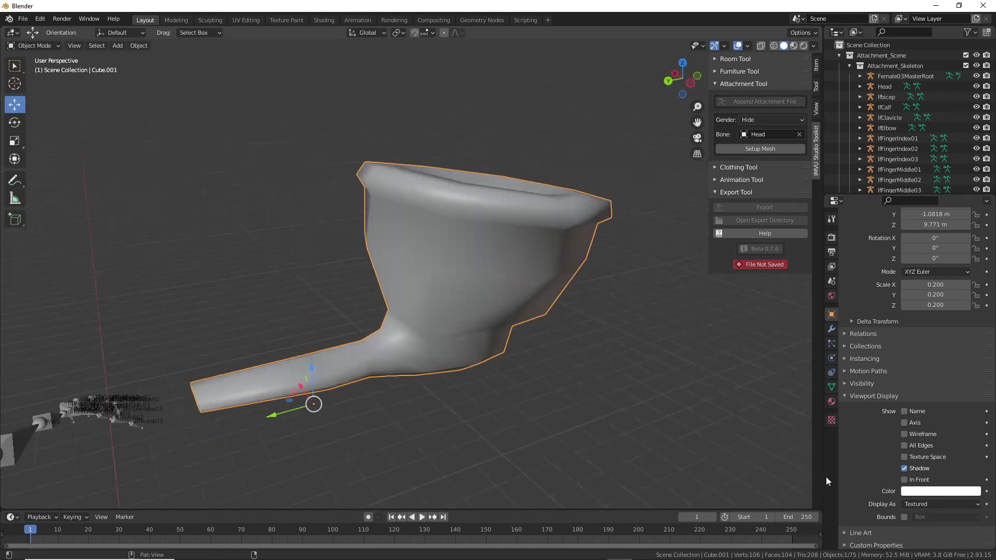
{"action": "left_click", "coordinate": [904, 434]}
{"action": "middle_click_drag", "start_coordinate": [652, 365], "coordinate": [456, 349]}
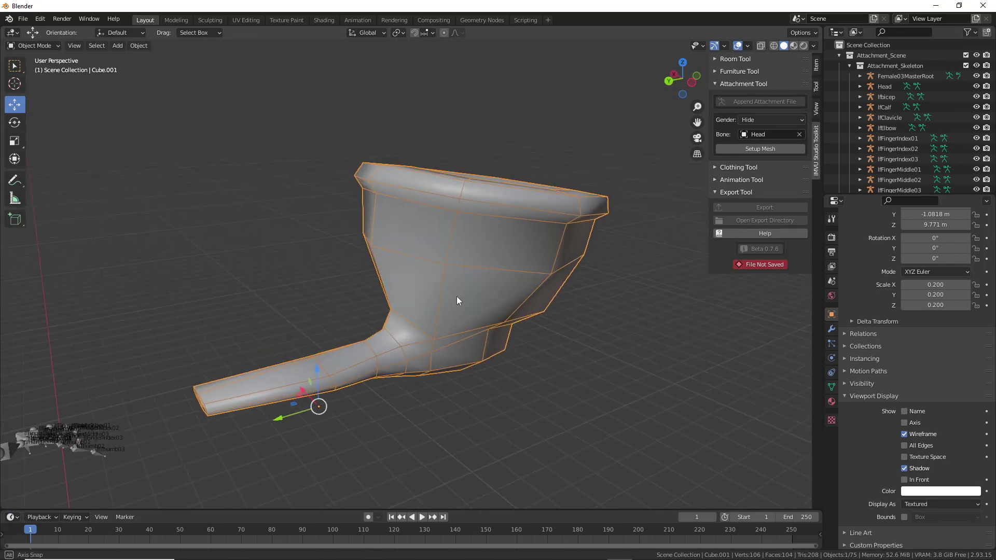
Duplicate the pipe object, keeping the copy exactly in the original's place
{"action": "left_click", "coordinate": [138, 46]}
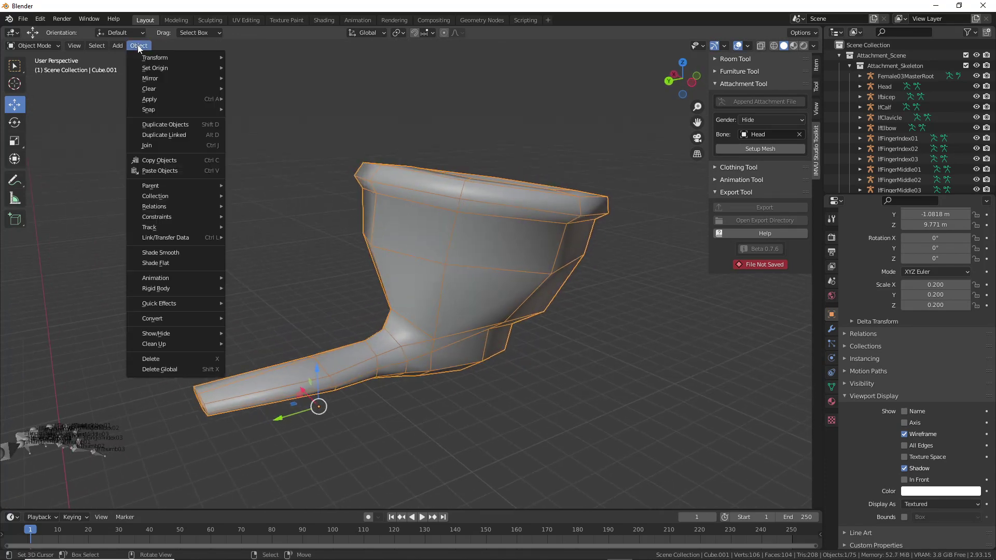
{"action": "left_click", "coordinate": [158, 124]}
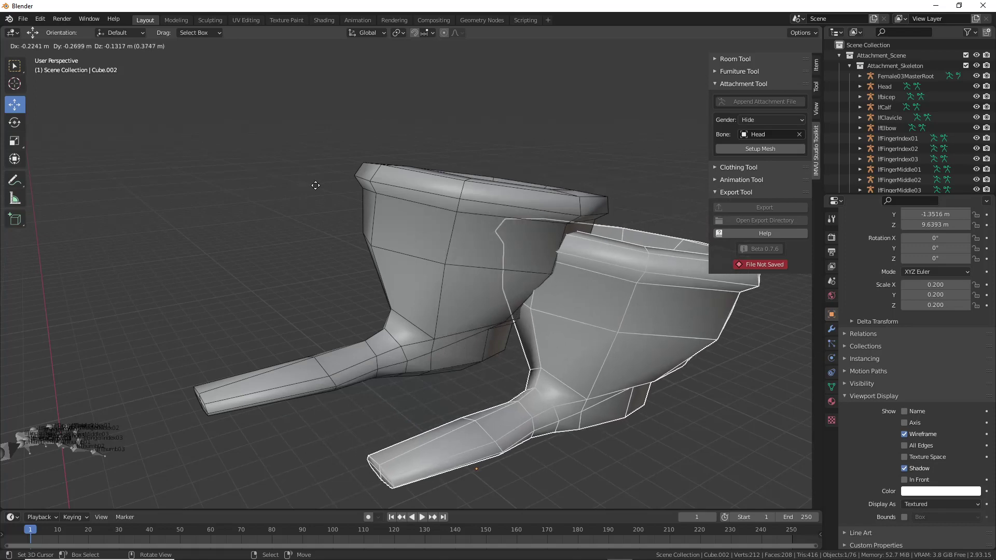
{"action": "right_click", "coordinate": [314, 184]}
{"action": "middle_click_drag", "start_coordinate": [313, 185], "coordinate": [450, 278]}
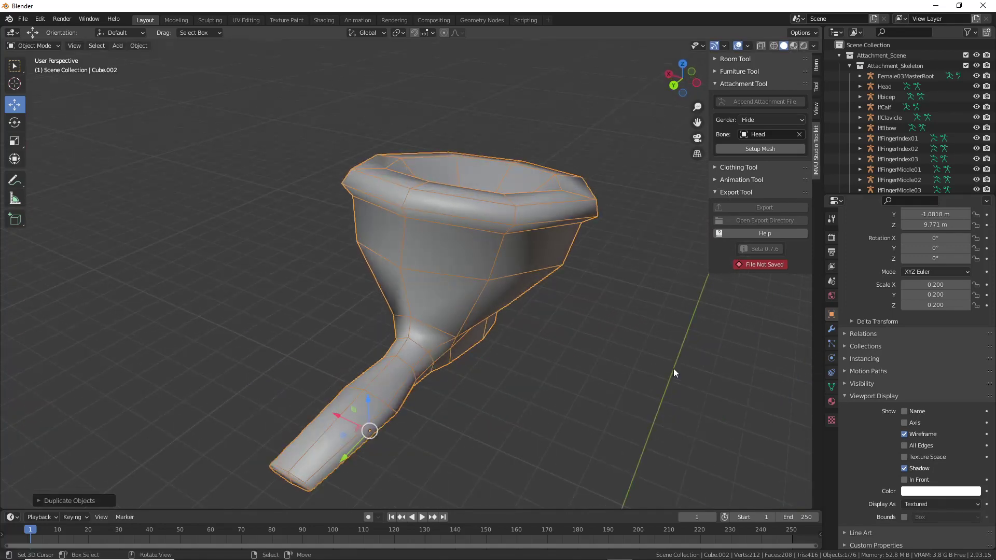
Add a Subdivision Surface modifier to the duplicated pipe and inspect the smoothed shape against the original
{"action": "left_click", "coordinate": [830, 330]}
{"action": "left_click", "coordinate": [882, 236]}
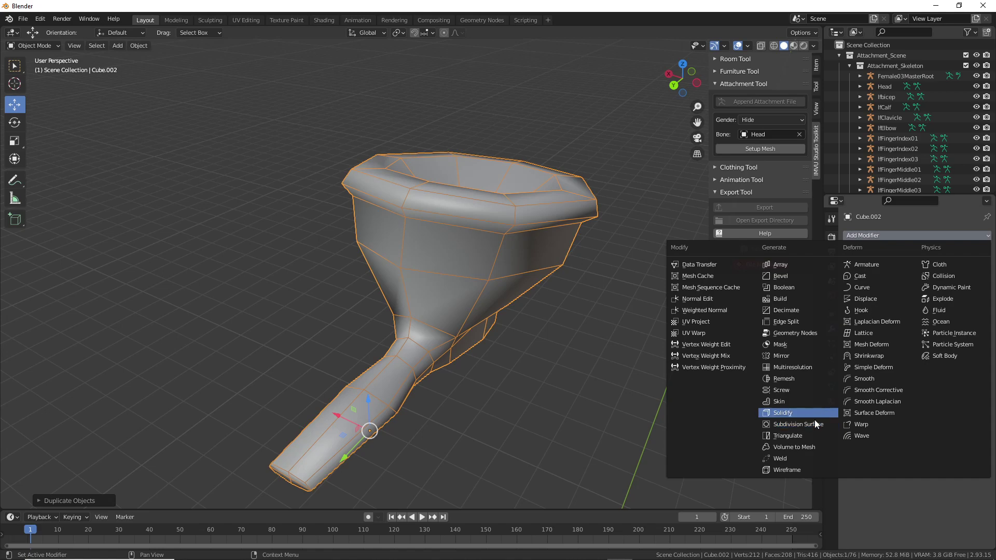
{"action": "left_click", "coordinate": [798, 424]}
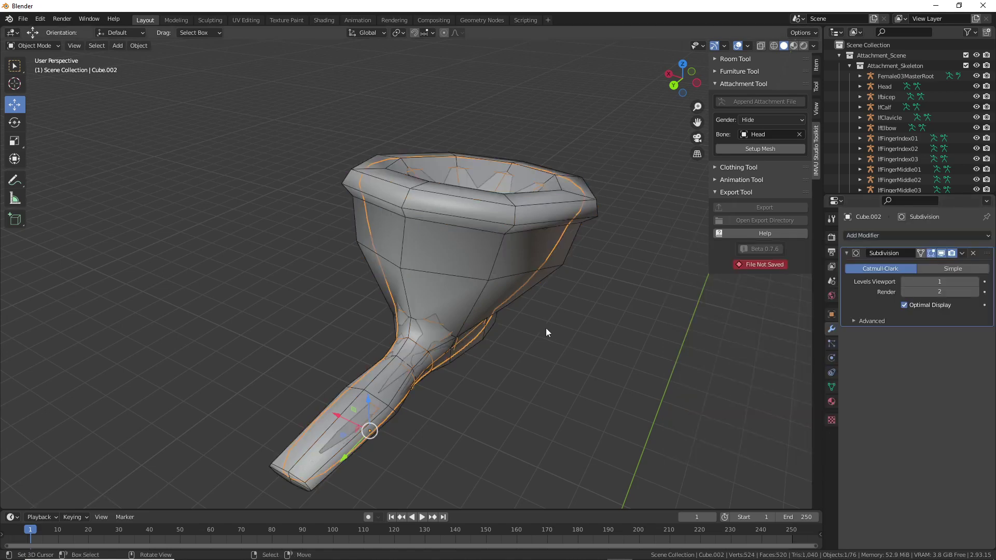
{"action": "middle_click_drag", "start_coordinate": [545, 332], "coordinate": [393, 295]}
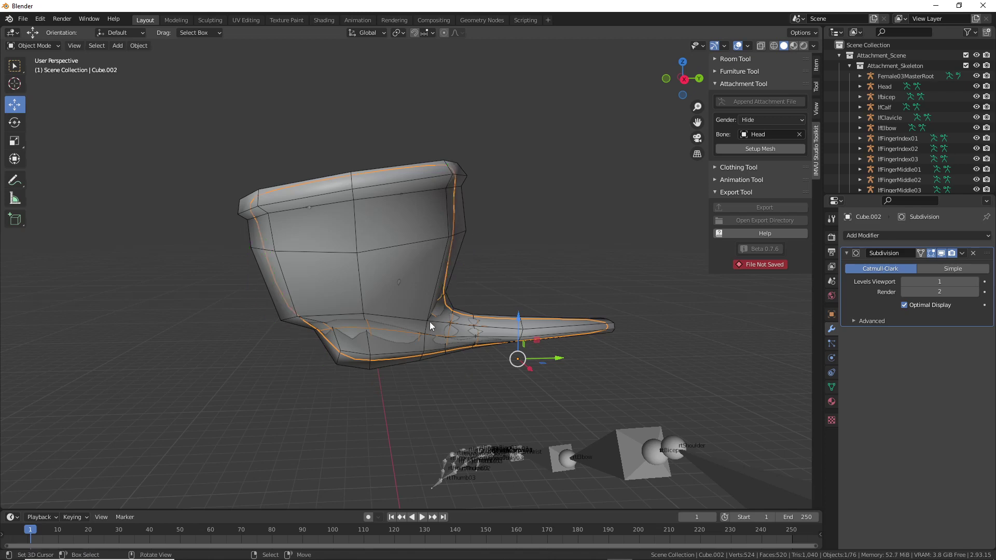
{"action": "mouse_move", "coordinate": [430, 322]}
{"action": "middle_mouse_down"}
{"action": "mouse_move", "coordinate": [348, 345]}
{"action": "mouse_move", "coordinate": [391, 351]}
{"action": "middle_mouse_up"}
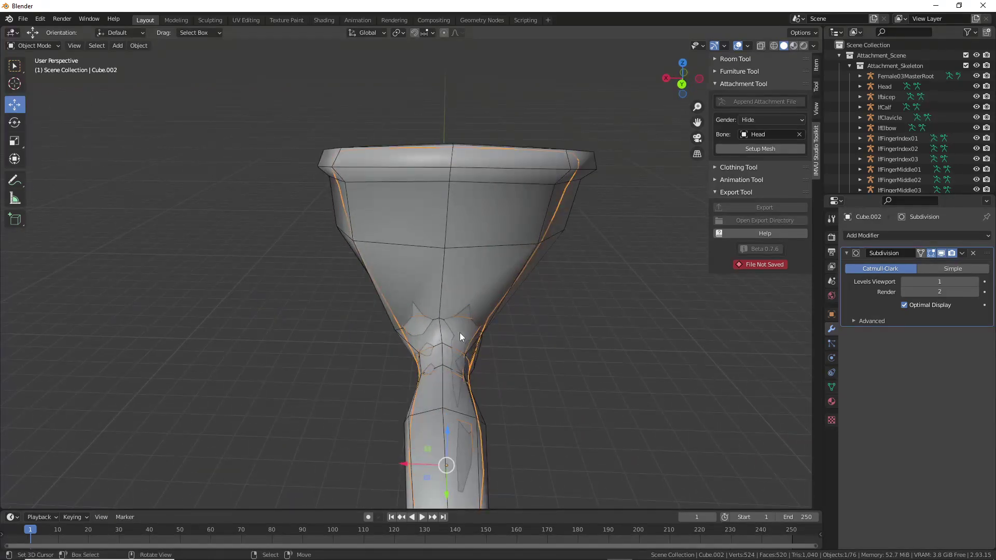
{"action": "middle_click_drag", "start_coordinate": [460, 332], "coordinate": [342, 327]}
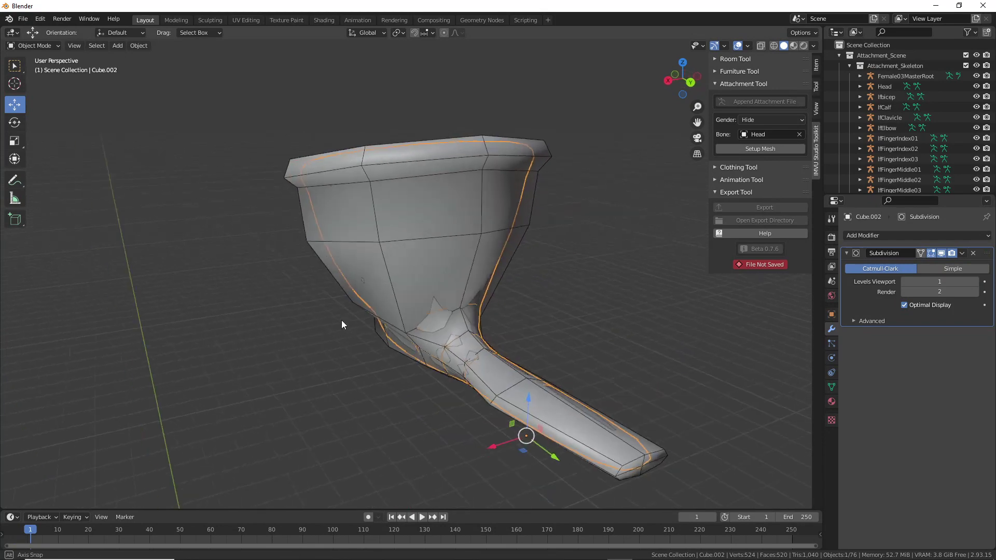
Select the original pipe and set its viewport Display As to Wire so it forms a cage around the smoothed copy
{"action": "left_click", "coordinate": [522, 227]}
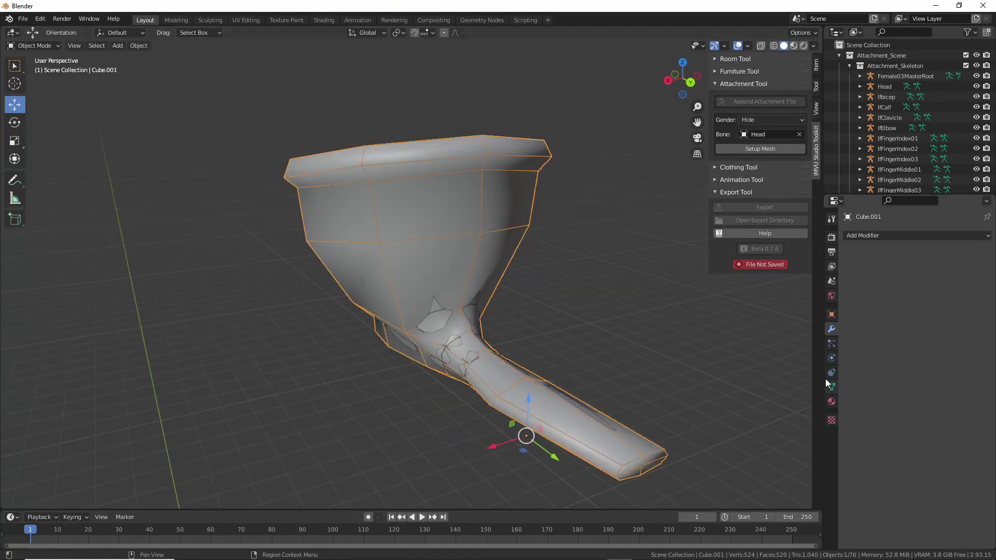
{"action": "left_click", "coordinate": [831, 315]}
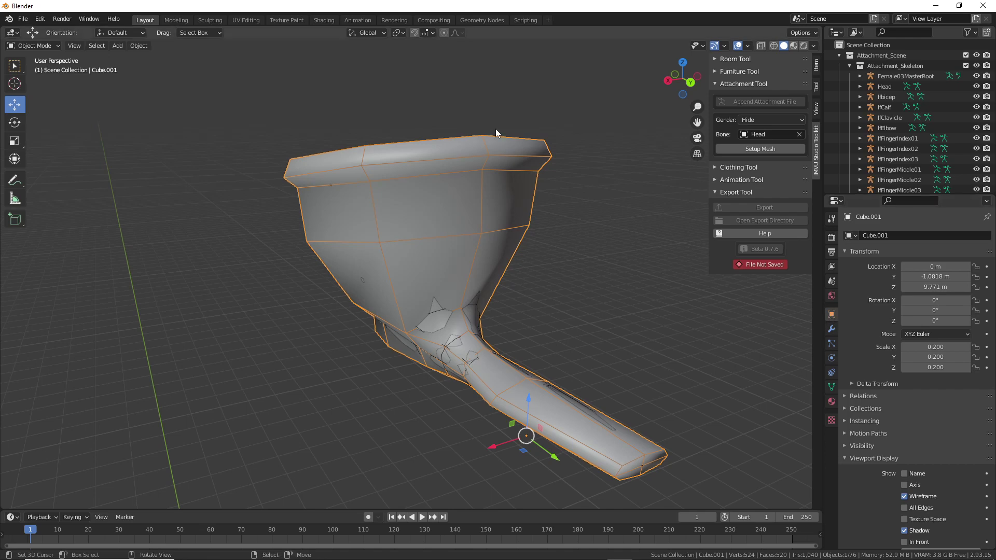
{"action": "scroll", "coordinate": [942, 403], "scroll_direction": "down", "scroll_amount": 3}
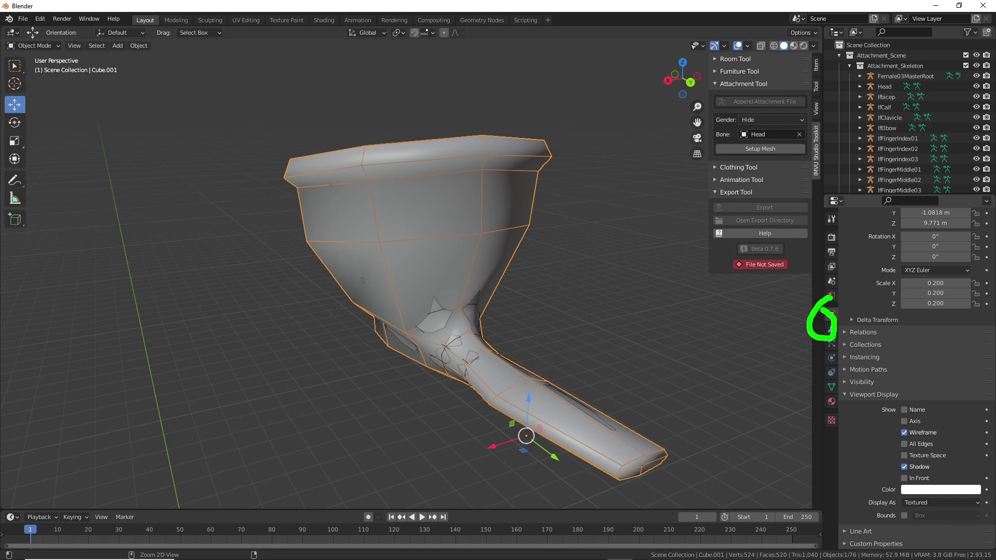
{"action": "left_click_drag", "start_coordinate": [867, 511], "coordinate": [941, 511]}
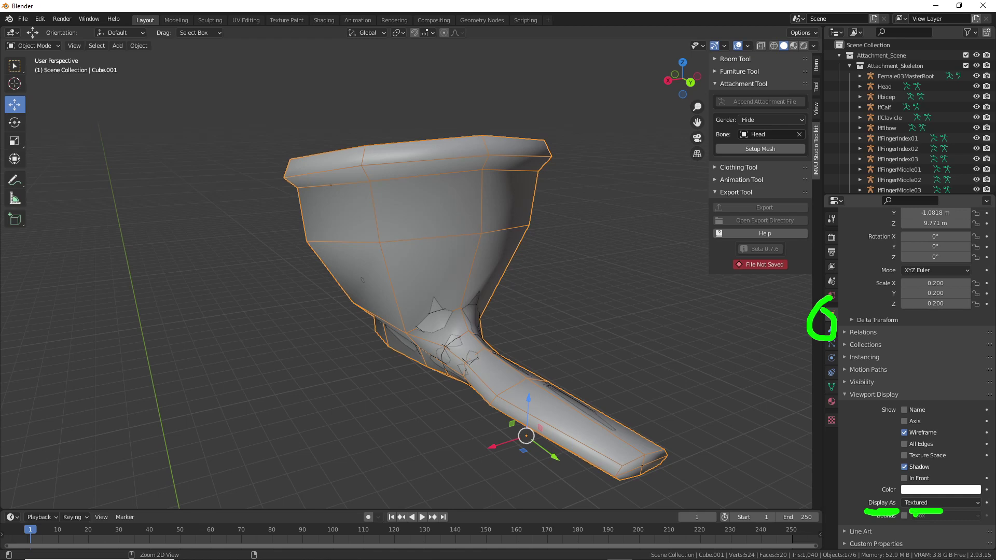
{"action": "left_click", "coordinate": [927, 503]}
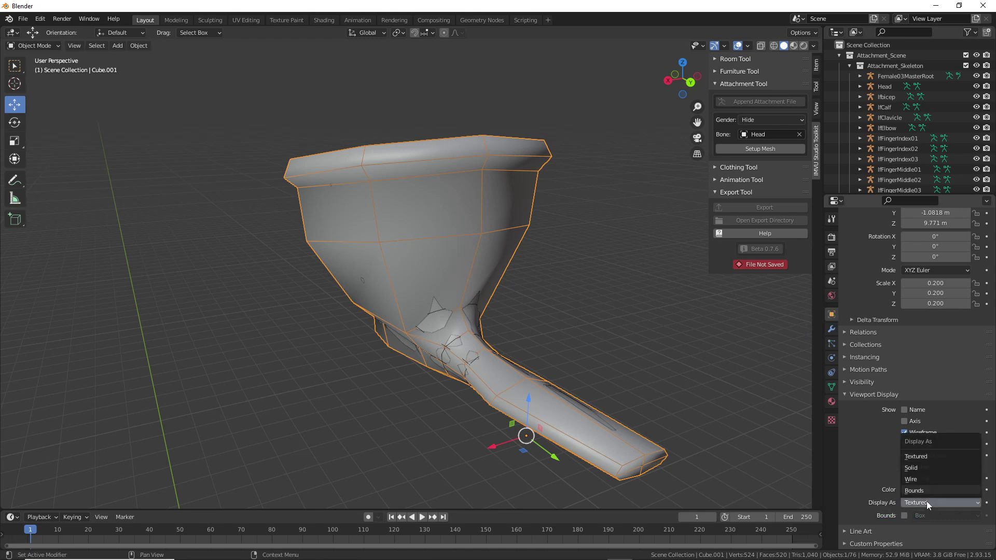
{"action": "left_click", "coordinate": [918, 478]}
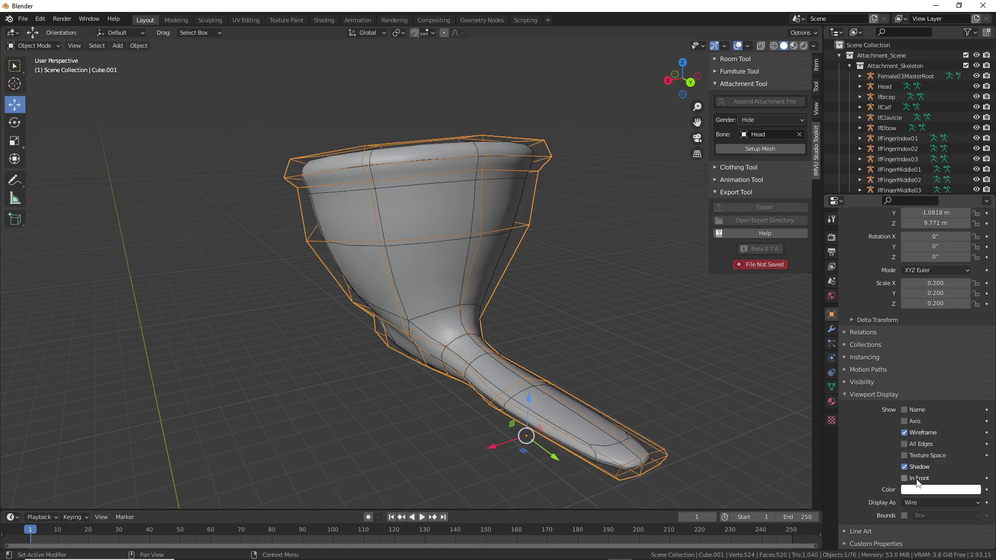
Open the subdivided duplicate in Edit Mode and compare its smoothed bowl with the surrounding wireframe cage
{"action": "middle_click_drag", "start_coordinate": [533, 362], "coordinate": [459, 328]}
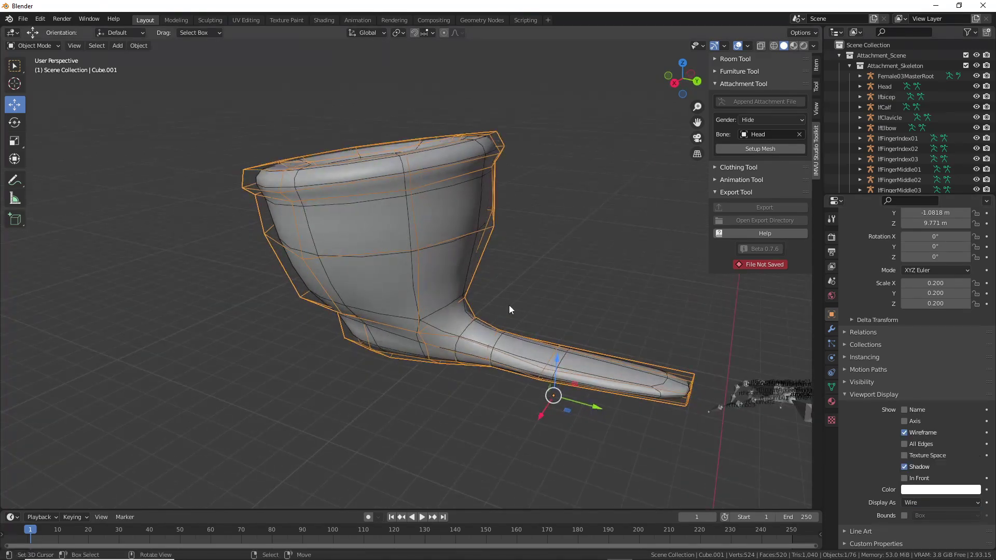
{"action": "left_click", "coordinate": [464, 207]}
{"action": "middle_click_drag", "start_coordinate": [412, 247], "coordinate": [432, 251]}
{"action": "left_click", "coordinate": [370, 188]}
{"action": "left_click", "coordinate": [433, 253]}
{"action": "key", "text": "Tab"}
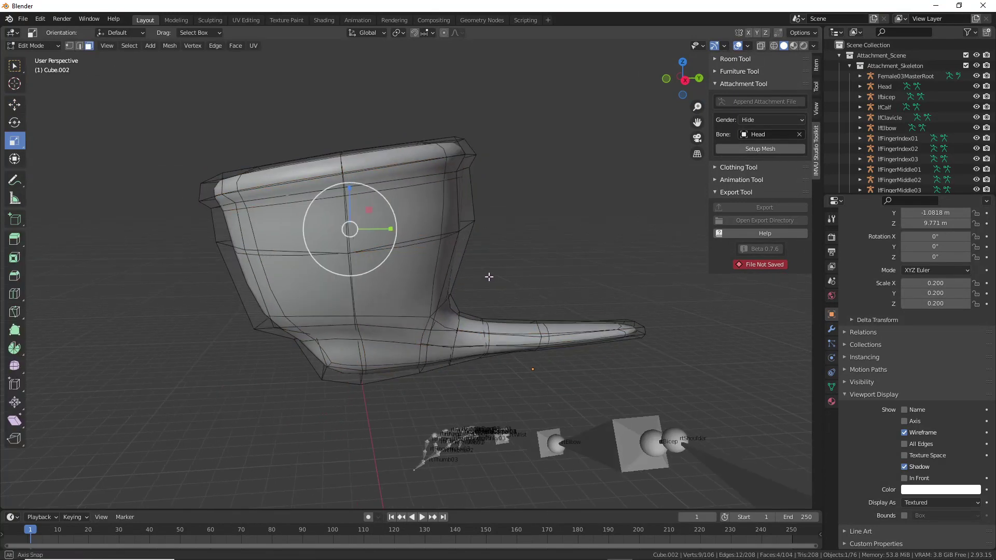
{"action": "middle_click_drag", "start_coordinate": [488, 277], "coordinate": [500, 275]}
{"action": "middle_click_drag", "start_coordinate": [326, 216], "coordinate": [322, 244]}
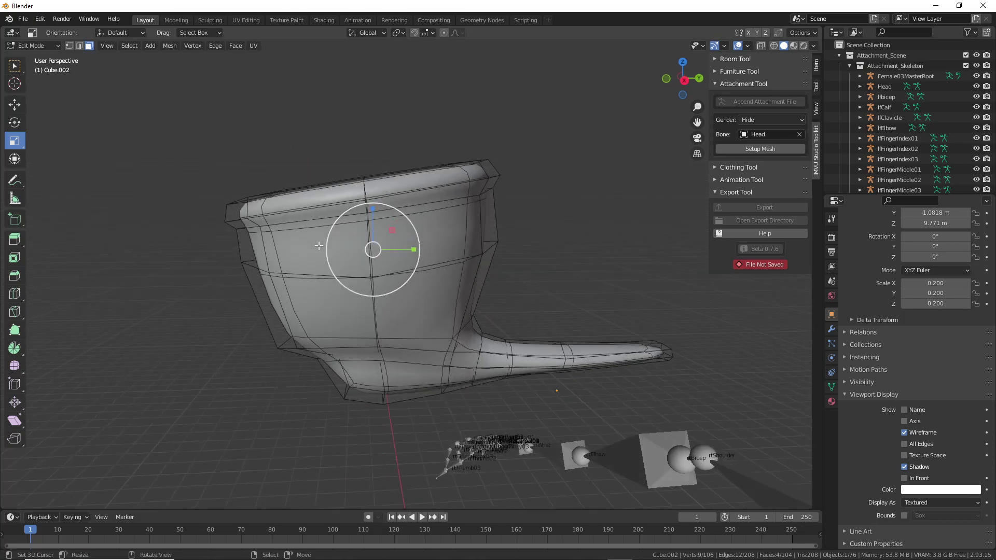
{"action": "key", "text": "ctrl+r"}
{"action": "key", "text": "Escape"}
Examine the bowl's rim and the stem's tip for how far the smoothed surface pulls away from the cage
{"action": "middle_click_drag", "start_coordinate": [503, 231], "coordinate": [451, 260]}
{"action": "middle_click_drag", "start_coordinate": [541, 336], "coordinate": [463, 202], "text": "shift"}
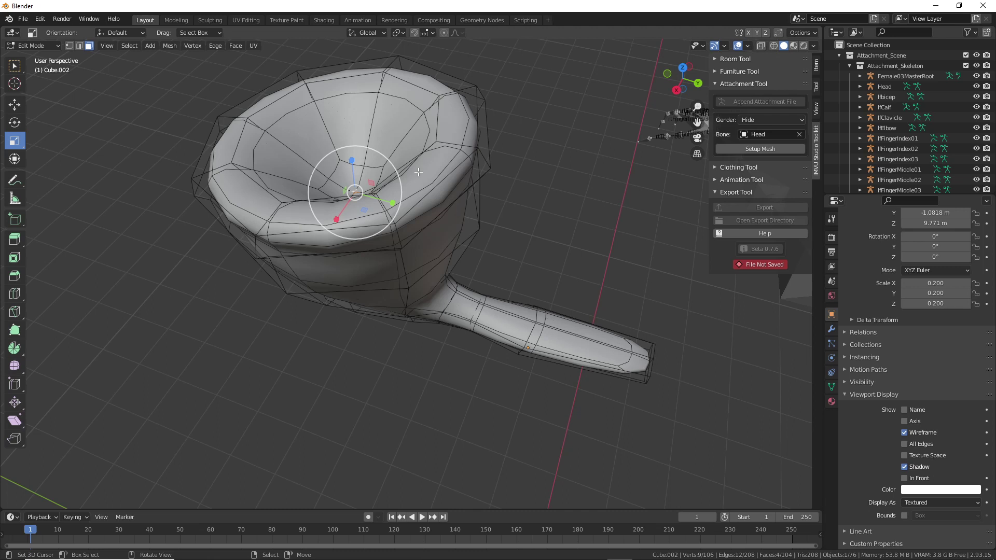
{"action": "middle_click_drag", "start_coordinate": [535, 271], "coordinate": [481, 309]}
{"action": "scroll", "coordinate": [480, 310], "scroll_direction": "up", "scroll_amount": 2}
{"action": "middle_click_drag", "start_coordinate": [575, 365], "coordinate": [456, 328], "text": "shift"}
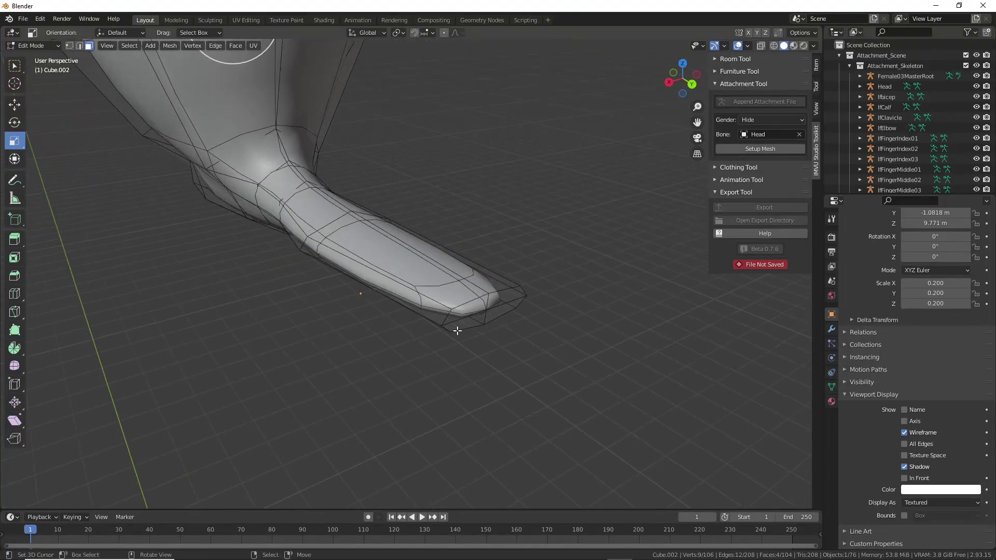
{"action": "scroll", "coordinate": [452, 321], "scroll_direction": "up", "scroll_amount": 2}
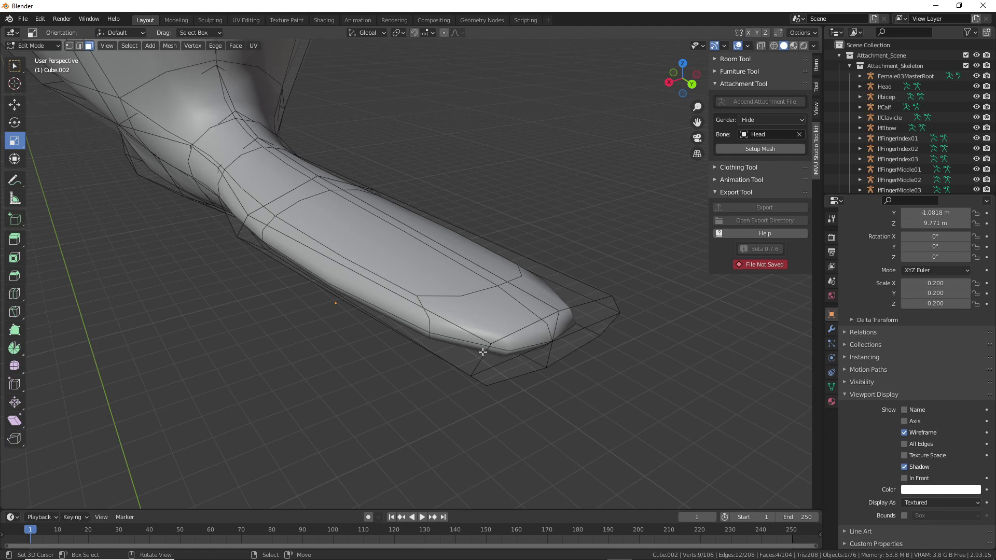
Return to Object Mode, select the original pipe, and set its viewport Display As to Textured
{"action": "key", "text": "Tab"}
{"action": "left_click", "coordinate": [611, 294]}
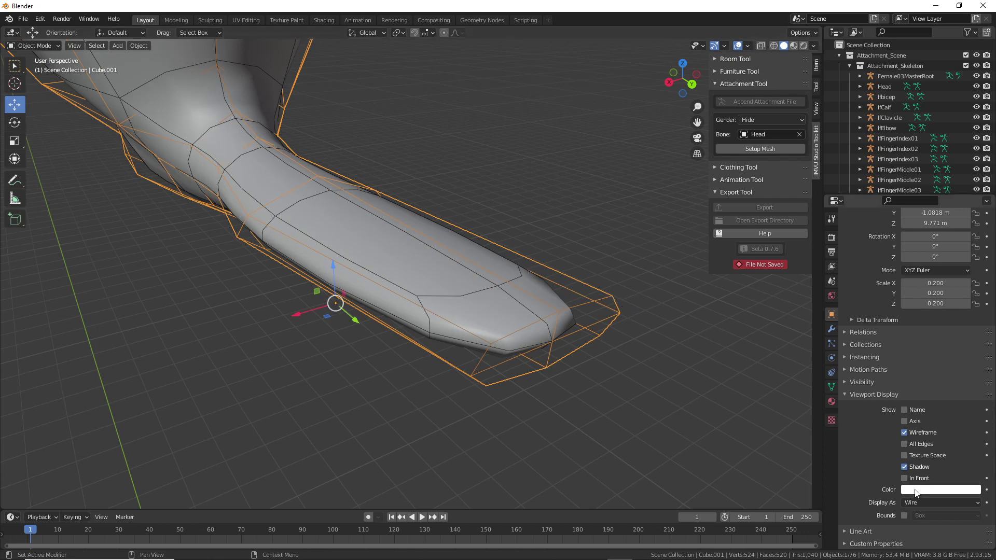
{"action": "left_click", "coordinate": [926, 503]}
{"action": "left_click", "coordinate": [916, 457]}
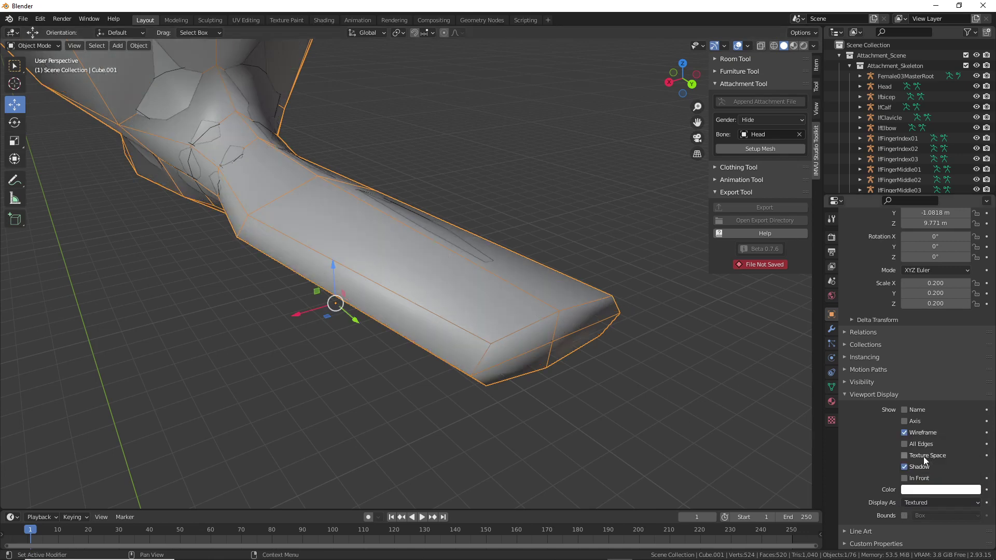
In Edit Mode on the original pipe, select the full edge loop around the stem's end face and start an Edge Crease
{"action": "middle_click_drag", "start_coordinate": [470, 296], "coordinate": [479, 383]}
{"action": "key", "text": "Tab"}
{"action": "left_click", "coordinate": [517, 406]}
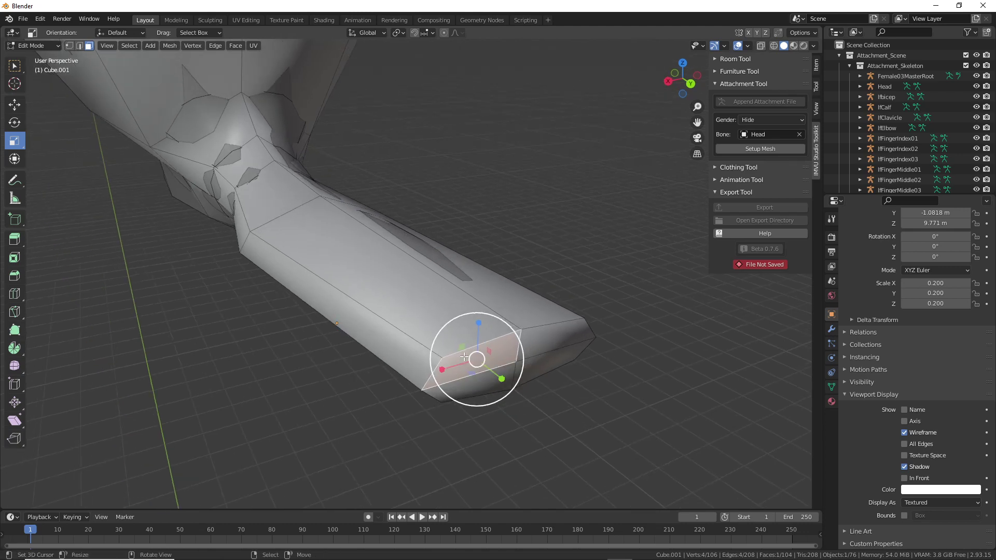
{"action": "key", "text": "2"}
{"action": "left_click", "coordinate": [432, 384], "text": "alt"}
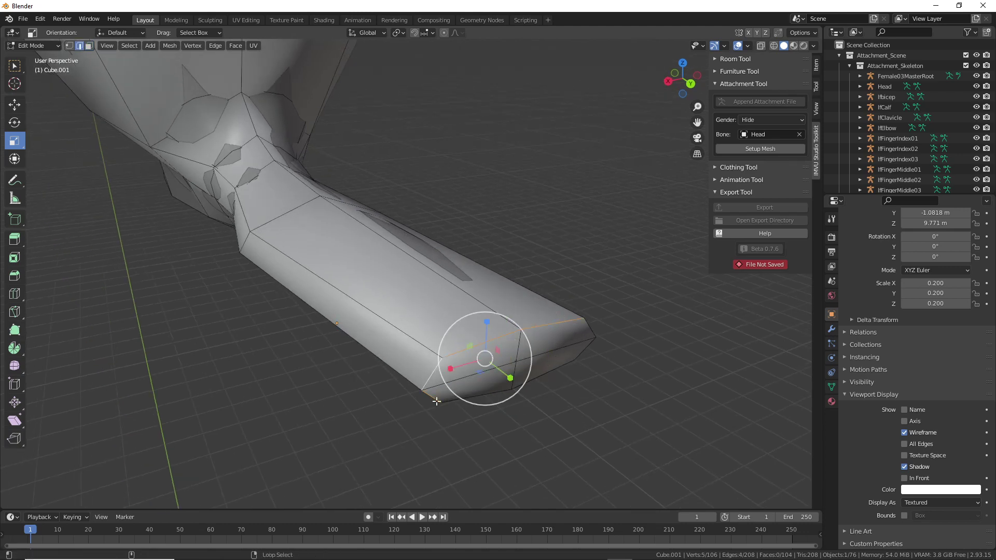
{"action": "left_click", "coordinate": [586, 335], "text": "alt"}
{"action": "scroll", "coordinate": [573, 384], "scroll_direction": "up", "scroll_amount": 5}
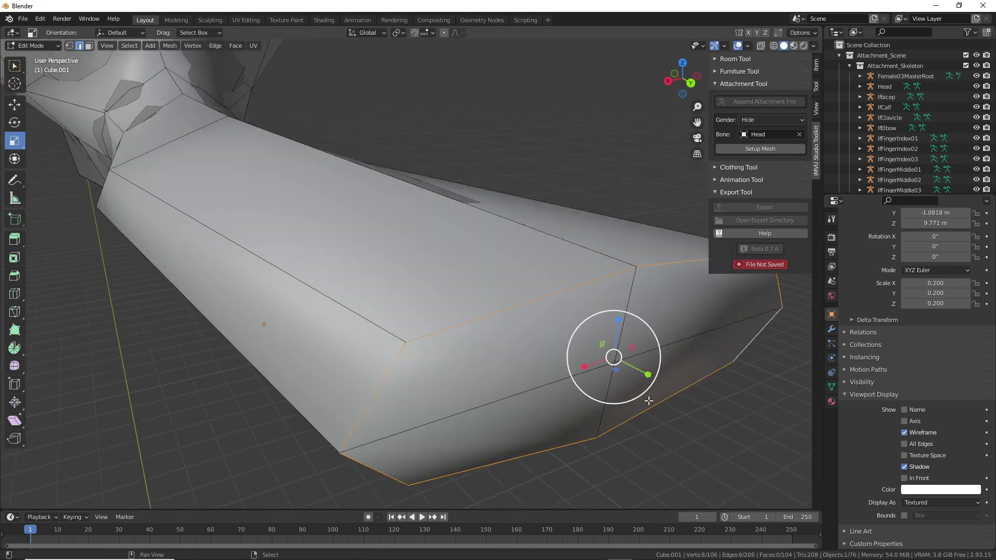
{"action": "scroll", "coordinate": [597, 384], "scroll_direction": "down", "scroll_amount": 3}
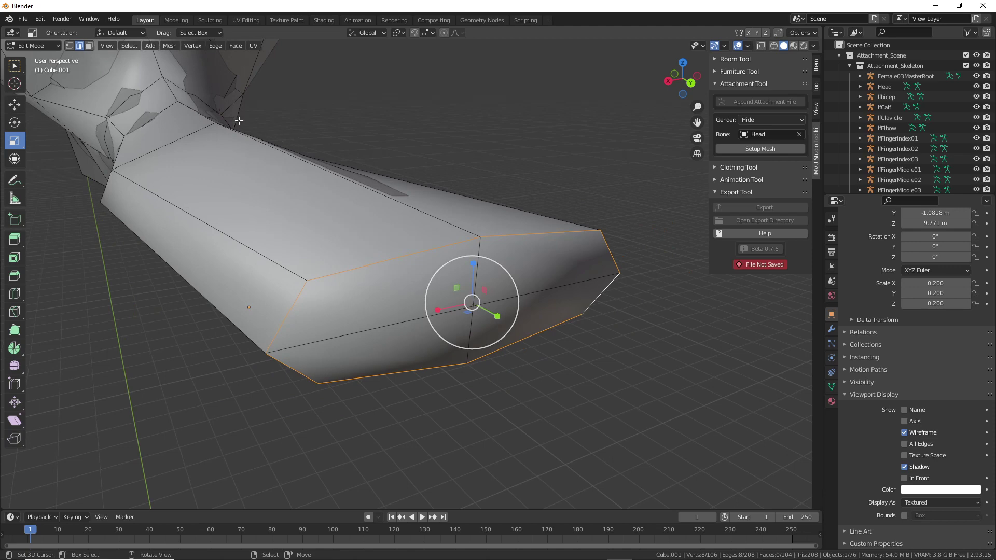
{"action": "left_click", "coordinate": [215, 46]}
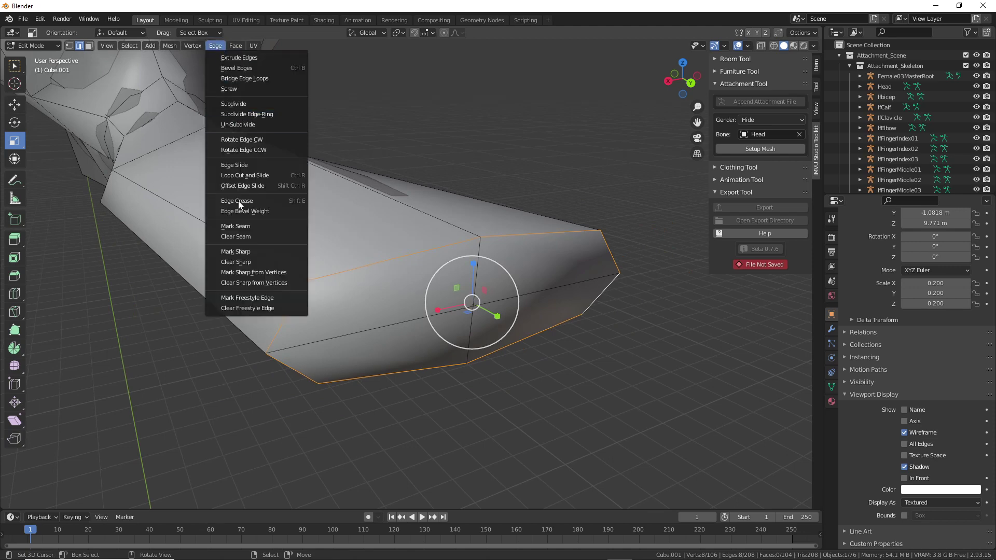
Mark the edge loop around the arm's flat end as sharp and add an Edge Split modifier with Edge Angle disabled
{"action": "left_click", "coordinate": [241, 251]}
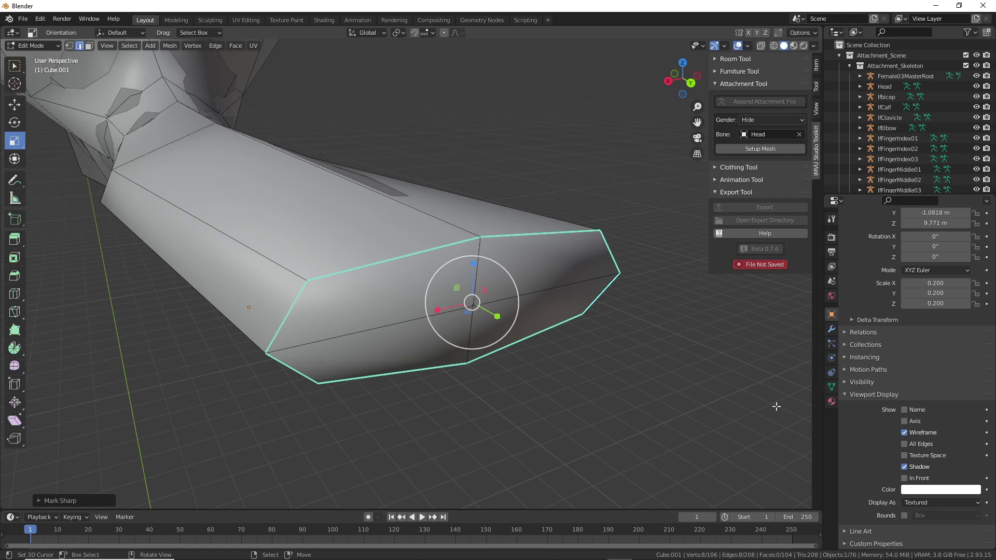
{"action": "left_click", "coordinate": [831, 329]}
{"action": "left_click", "coordinate": [860, 235]}
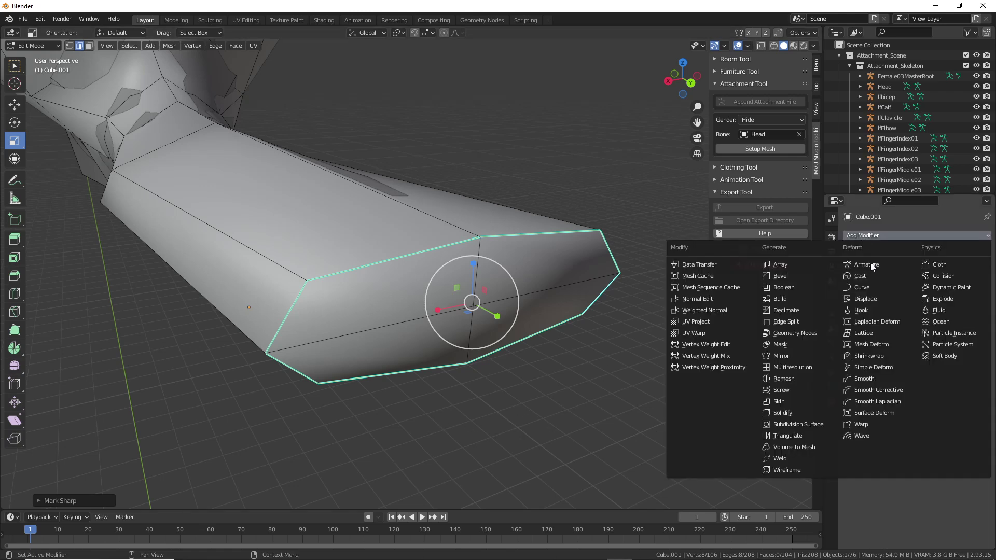
{"action": "left_click", "coordinate": [798, 320]}
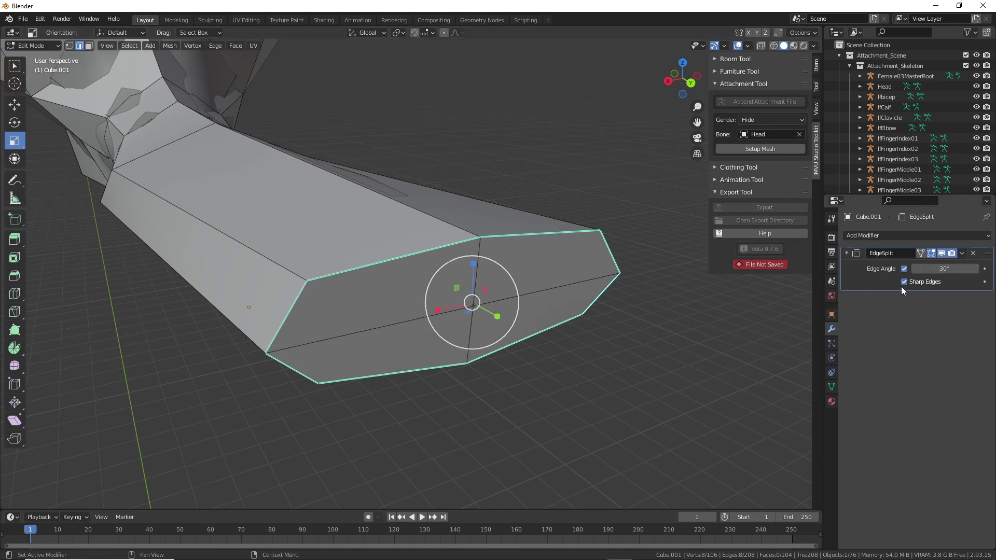
{"action": "left_click", "coordinate": [903, 269]}
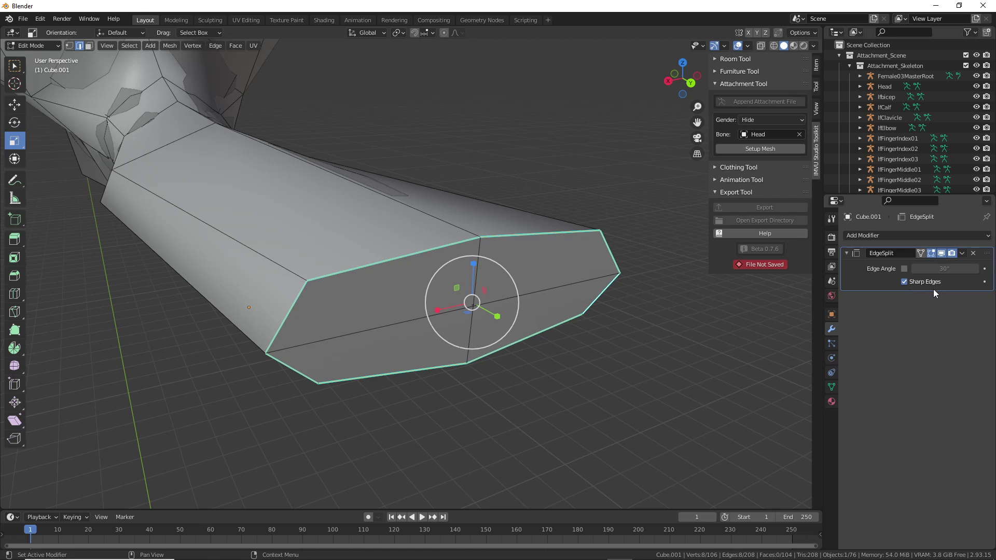
{"action": "left_click_drag", "start_coordinate": [908, 293], "coordinate": [952, 294]}
{"action": "mouse_move", "coordinate": [305, 283]}
{"action": "left_mouse_down"}
{"action": "mouse_move", "coordinate": [501, 247]}
{"action": "mouse_move", "coordinate": [625, 263]}
{"action": "mouse_move", "coordinate": [582, 320]}
{"action": "mouse_move", "coordinate": [386, 375]}
{"action": "mouse_move", "coordinate": [299, 315]}
{"action": "left_mouse_up"}
{"action": "left_click", "coordinate": [352, 375]}
{"action": "left_click", "coordinate": [314, 296]}
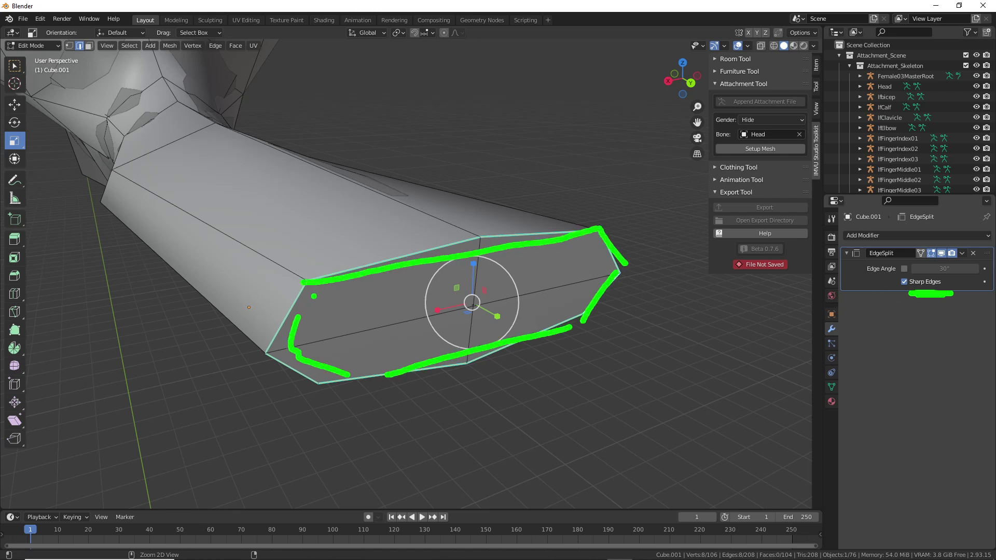
{"action": "key", "text": "Escape"}
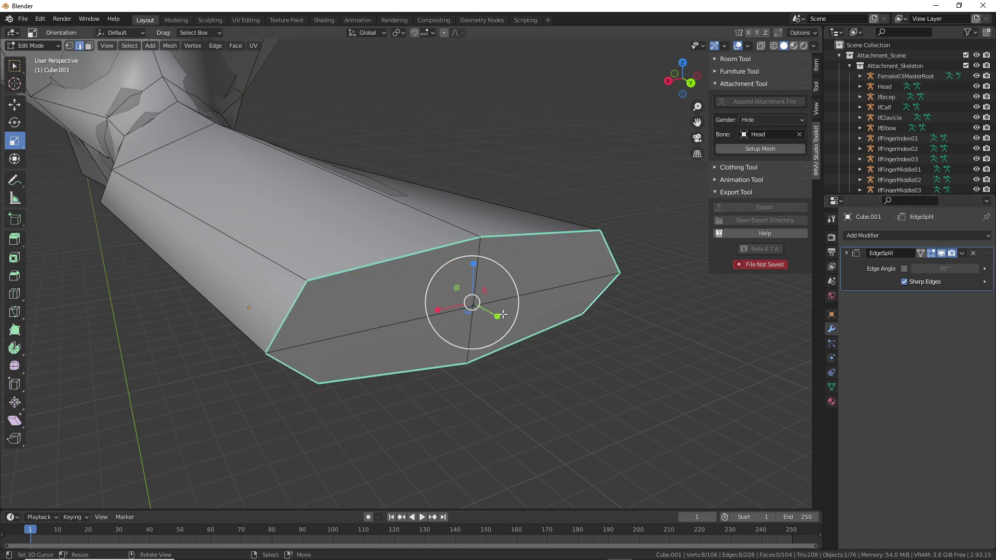
Remove the Edge Split modifier and clear the sharp marking from the edge loop around the arm's flat end
{"action": "mouse_move", "coordinate": [502, 315]}
{"action": "middle_mouse_down"}
{"action": "mouse_move", "coordinate": [508, 322]}
{"action": "mouse_move", "coordinate": [504, 314]}
{"action": "middle_mouse_up"}
{"action": "right_click", "coordinate": [432, 305], "text": "alt"}
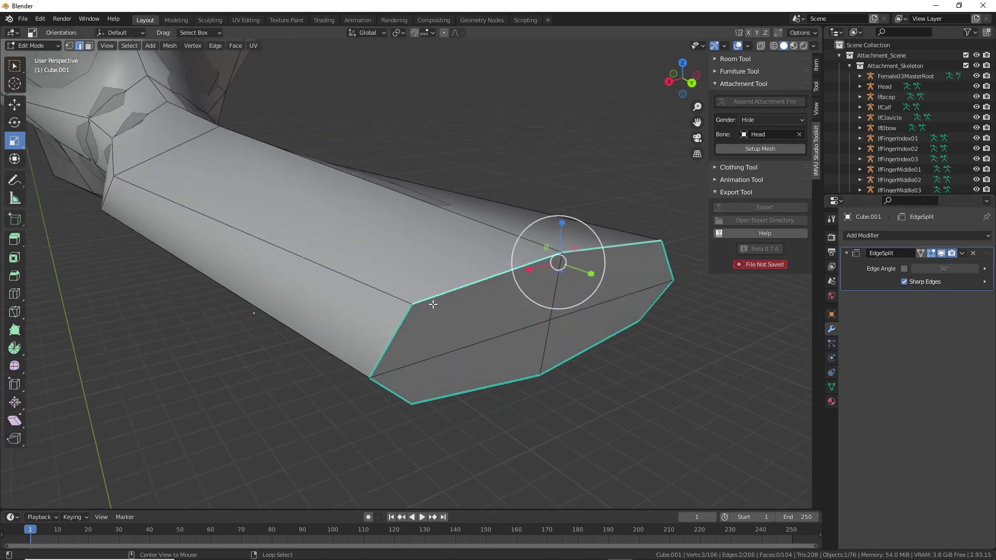
{"action": "right_click", "coordinate": [407, 318], "text": "alt+shift"}
{"action": "right_click", "coordinate": [448, 407], "text": "alt+shift"}
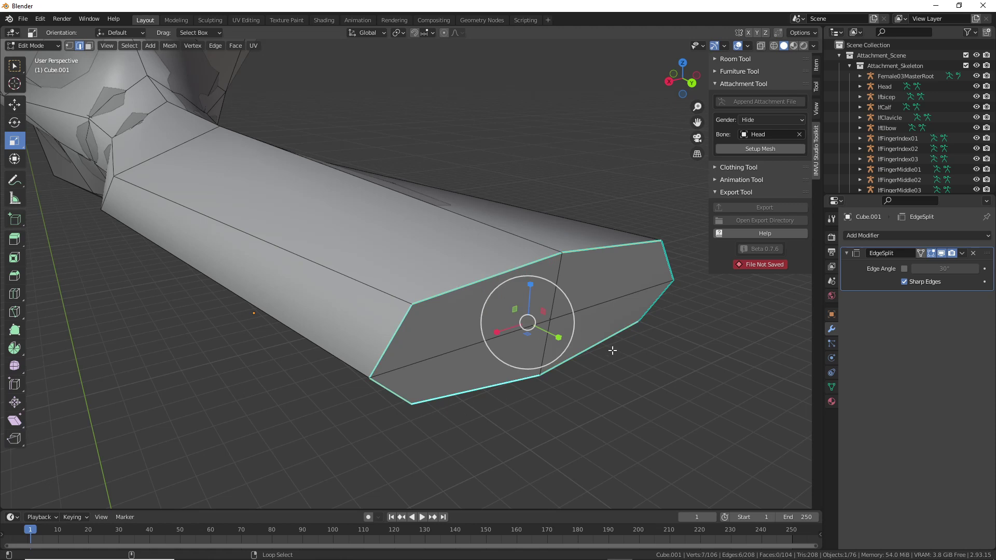
{"action": "right_click", "coordinate": [644, 318], "text": "alt+shift"}
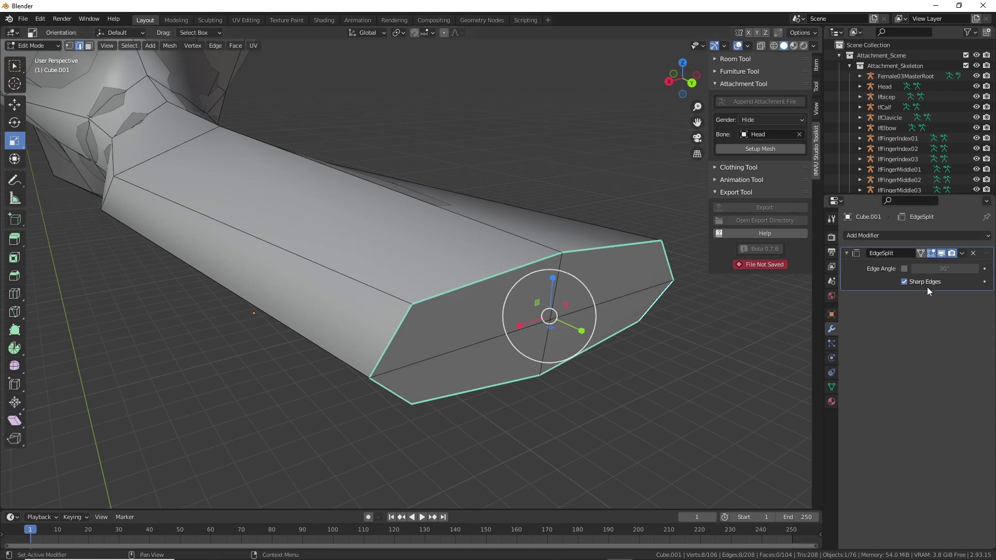
{"action": "left_click", "coordinate": [974, 254]}
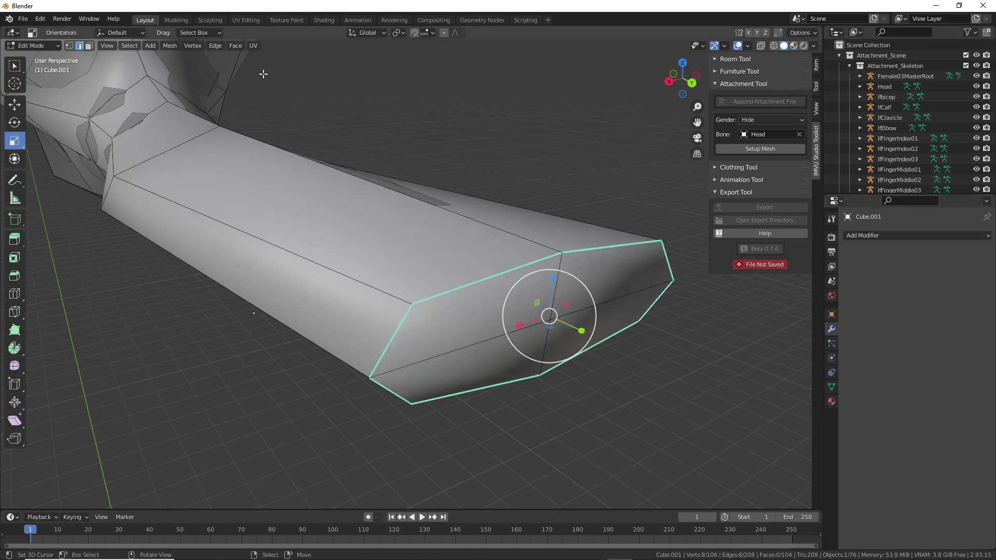
{"action": "left_click", "coordinate": [216, 45]}
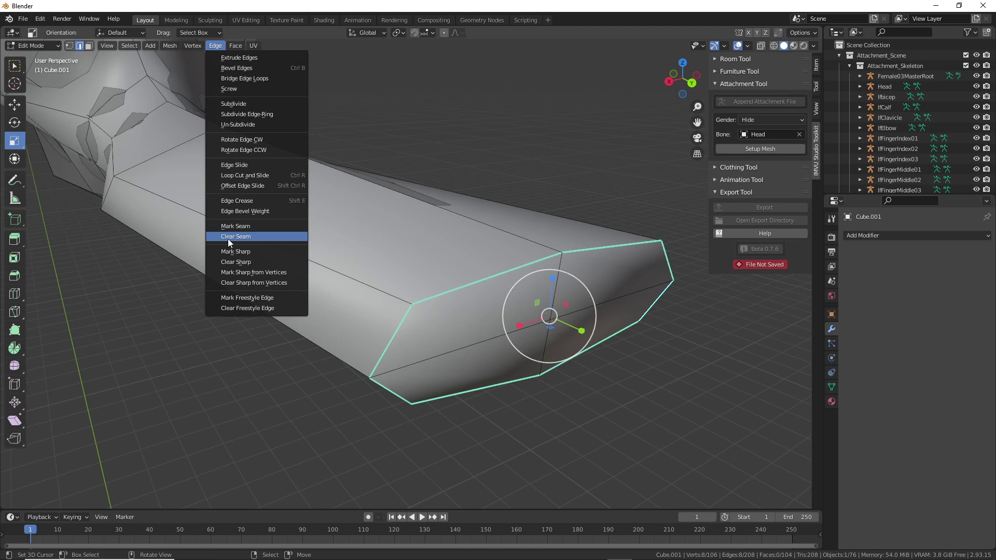
{"action": "left_click", "coordinate": [231, 262]}
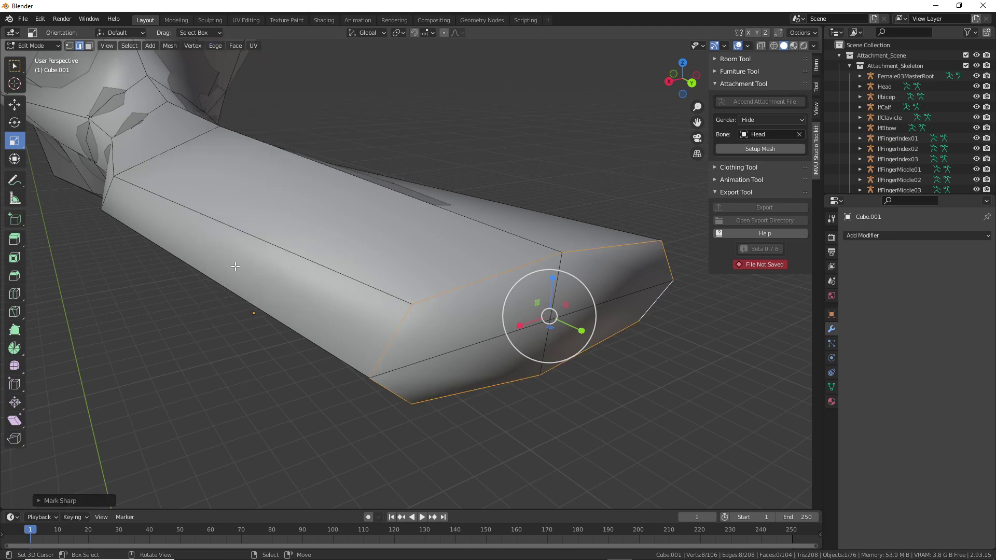
Set the unsubdivided object's viewport display to Wire and open the smoothed Cube.002 mesh in Edit Mode
{"action": "scroll", "coordinate": [468, 312], "scroll_direction": "down", "scroll_amount": 4}
{"action": "middle_click_drag", "start_coordinate": [468, 311], "coordinate": [496, 311]}
{"action": "key", "text": "Tab"}
{"action": "scroll", "coordinate": [495, 316], "scroll_direction": "up", "scroll_amount": 3}
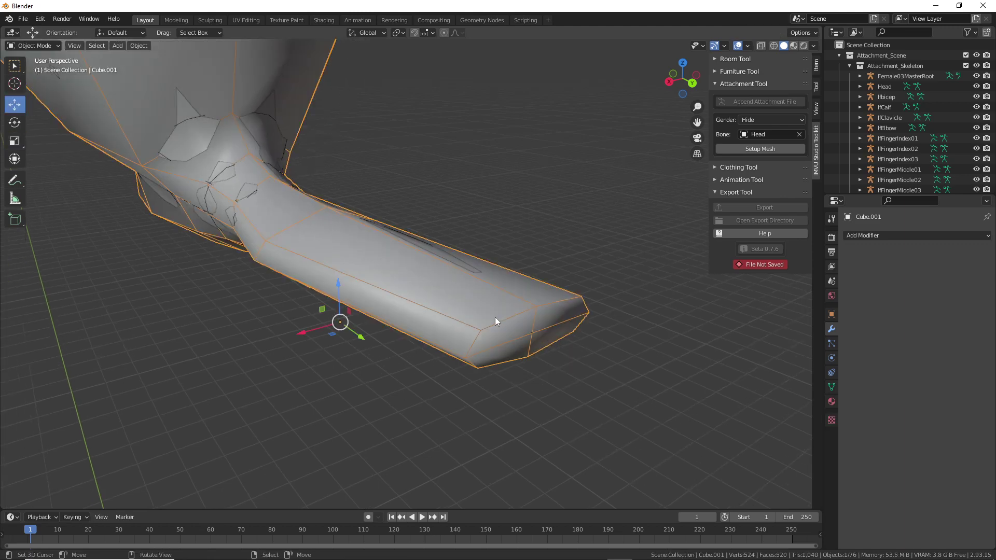
{"action": "key", "text": "ctrl+1"}
{"action": "key", "text": "ctrl+z"}
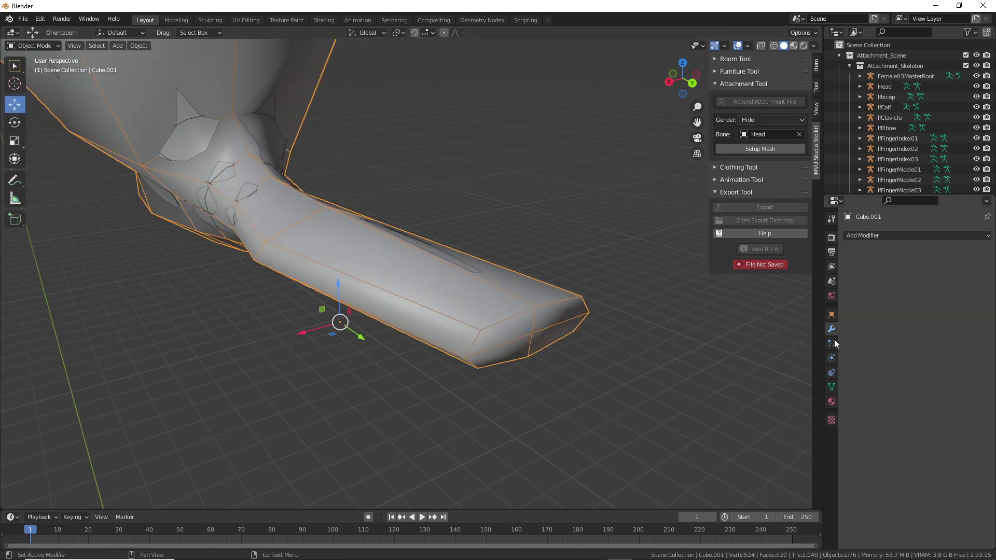
{"action": "left_click", "coordinate": [831, 315]}
{"action": "scroll", "coordinate": [882, 482], "scroll_direction": "down", "scroll_amount": 2}
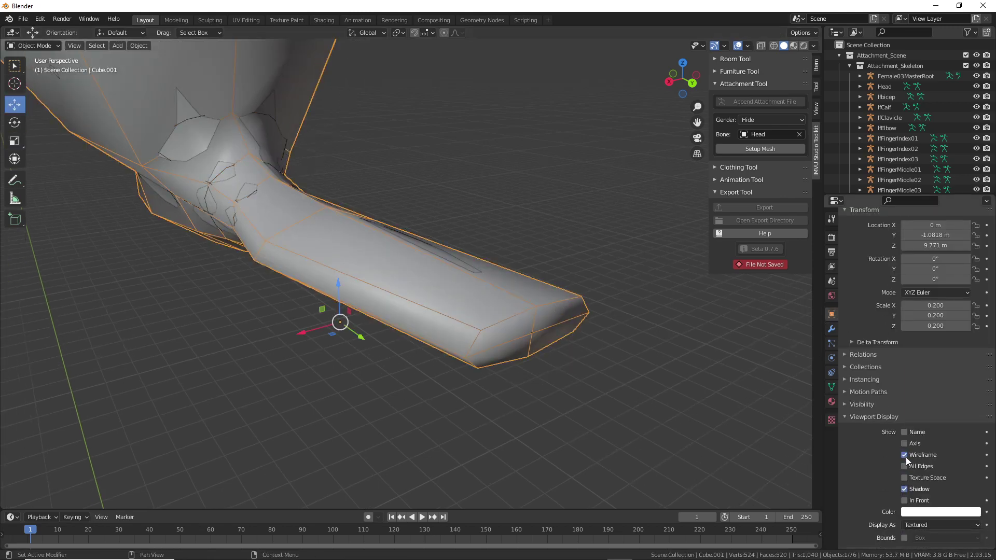
{"action": "left_click", "coordinate": [916, 524]}
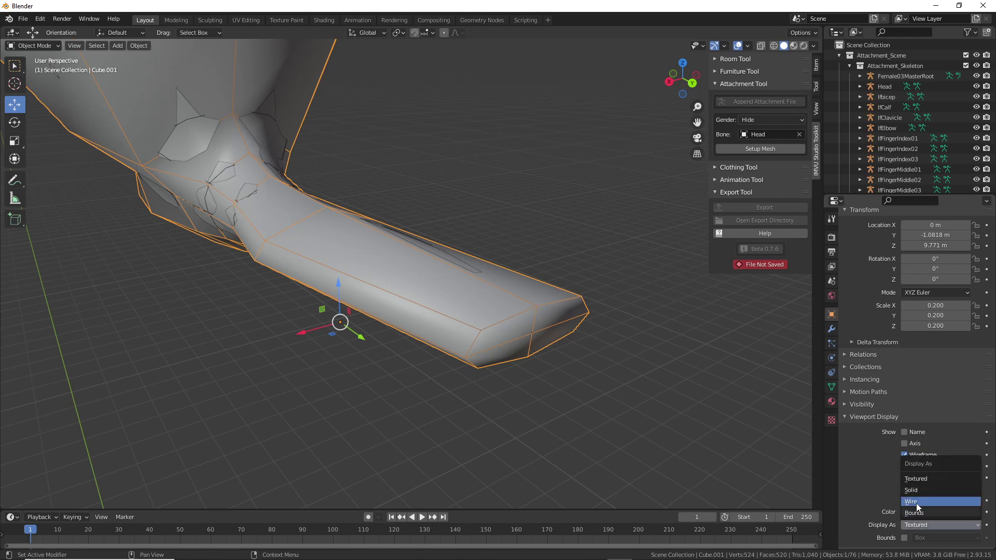
{"action": "key", "text": "ctrl+z"}
{"action": "key", "text": "Tab"}
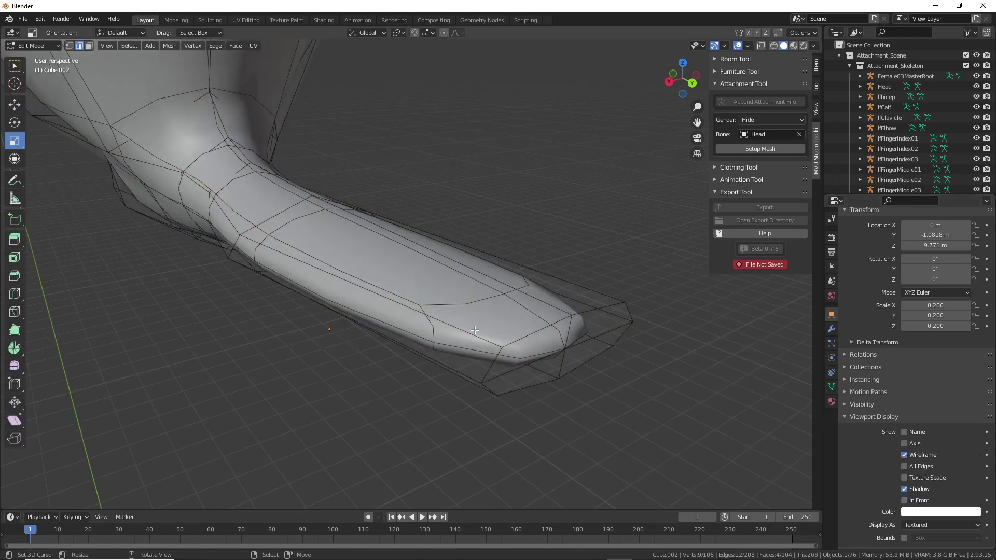
Add an edge loop around the smoothed arm close to its flat end
{"action": "key", "text": "ctrl+r"}
{"action": "left_click", "coordinate": [472, 332]}
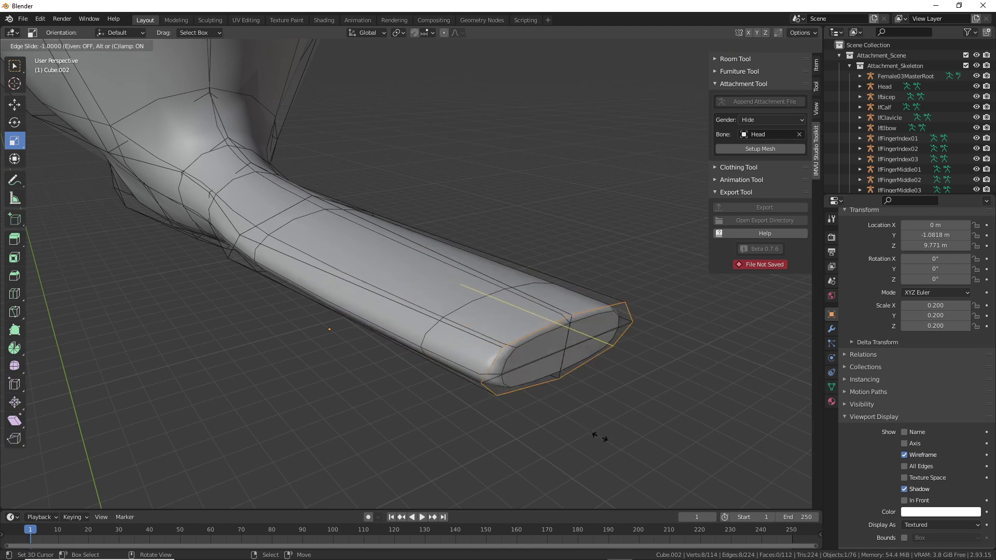
{"action": "left_click", "coordinate": [558, 415]}
{"action": "scroll", "coordinate": [555, 415], "scroll_direction": "up", "scroll_amount": 1}
{"action": "middle_click_drag", "start_coordinate": [556, 416], "coordinate": [526, 409]}
{"action": "middle_click_drag", "start_coordinate": [478, 375], "coordinate": [493, 362]}
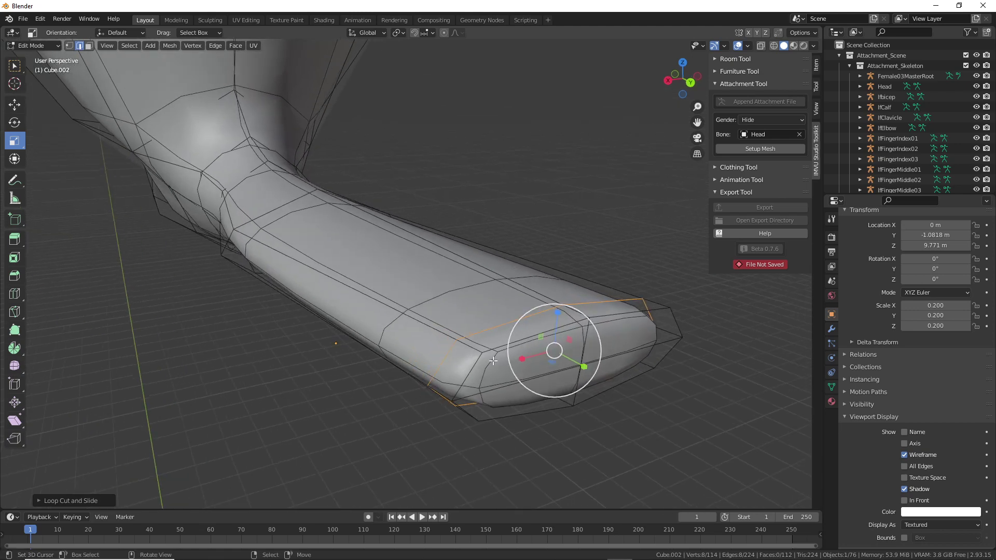
Add a second edge loop between the new loop and the arm's end, slid toward the end by a factor of about 0.7
{"action": "key", "text": "ctrl+r"}
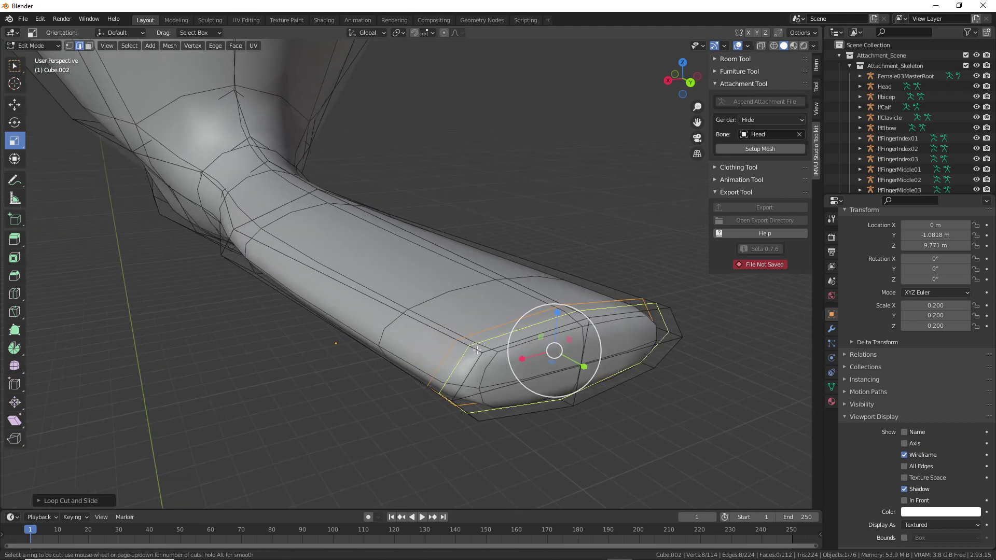
{"action": "left_click", "coordinate": [477, 350]}
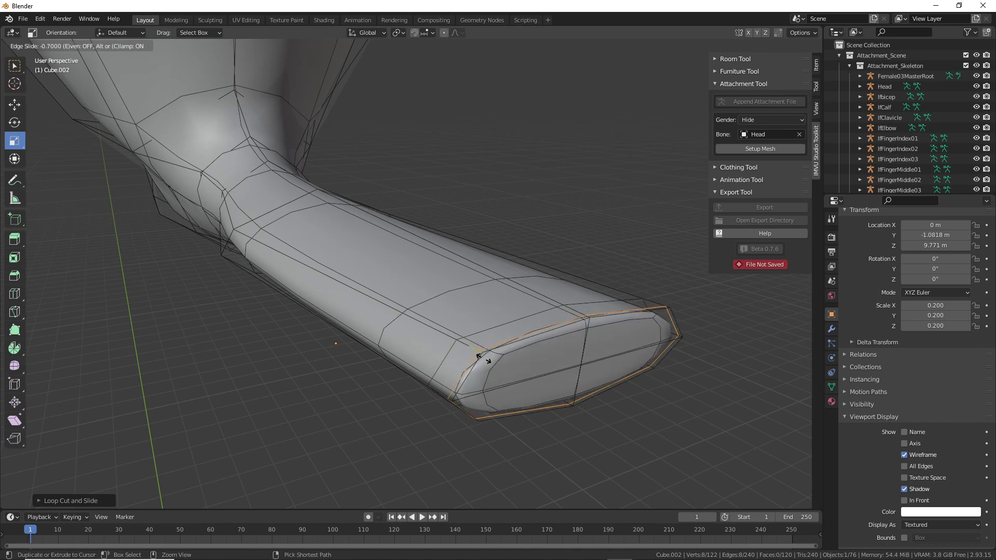
{"action": "left_click", "coordinate": [478, 355]}
{"action": "scroll", "coordinate": [498, 363], "scroll_direction": "up", "scroll_amount": 5}
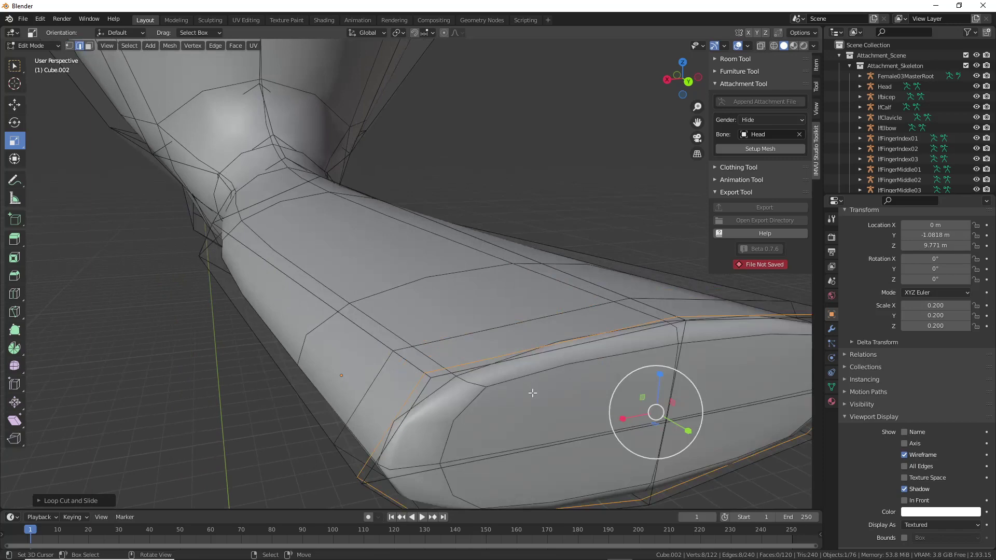
{"action": "scroll", "coordinate": [533, 392], "scroll_direction": "down", "scroll_amount": 4}
Inset the four faces of the arm's flat end by about 0.032 m
{"action": "left_click", "coordinate": [410, 340]}
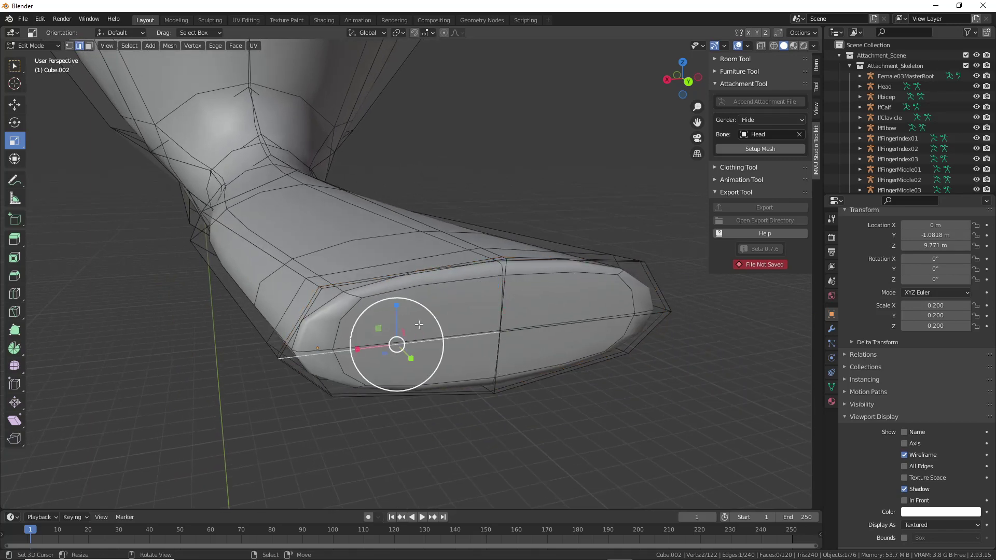
{"action": "key", "text": "3"}
{"action": "left_click", "coordinate": [419, 324]}
{"action": "left_click", "coordinate": [573, 306], "text": "shift"}
{"action": "left_click", "coordinate": [549, 358], "text": "shift"}
{"action": "left_click", "coordinate": [453, 383], "text": "shift"}
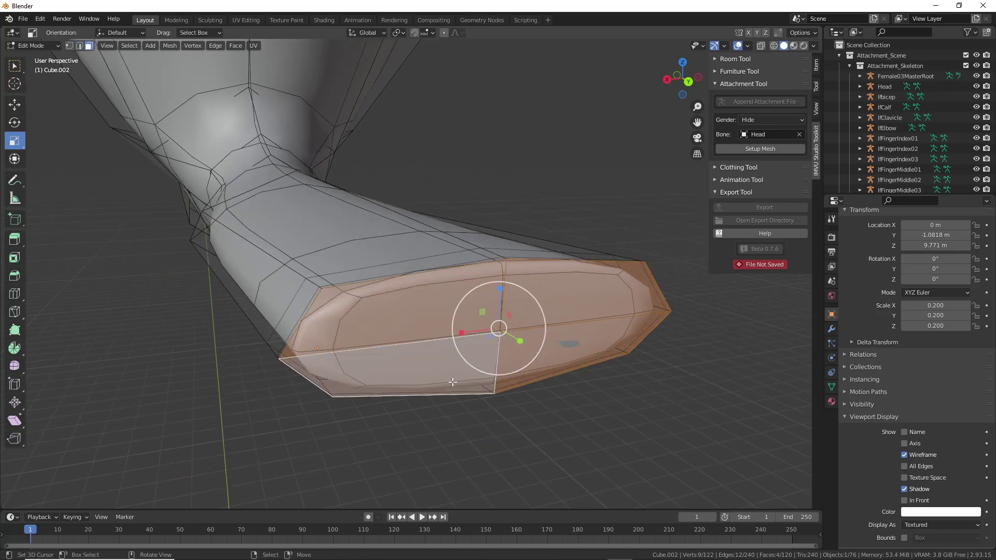
{"action": "scroll", "coordinate": [452, 382], "scroll_direction": "up", "scroll_amount": 2}
{"action": "key", "text": "i"}
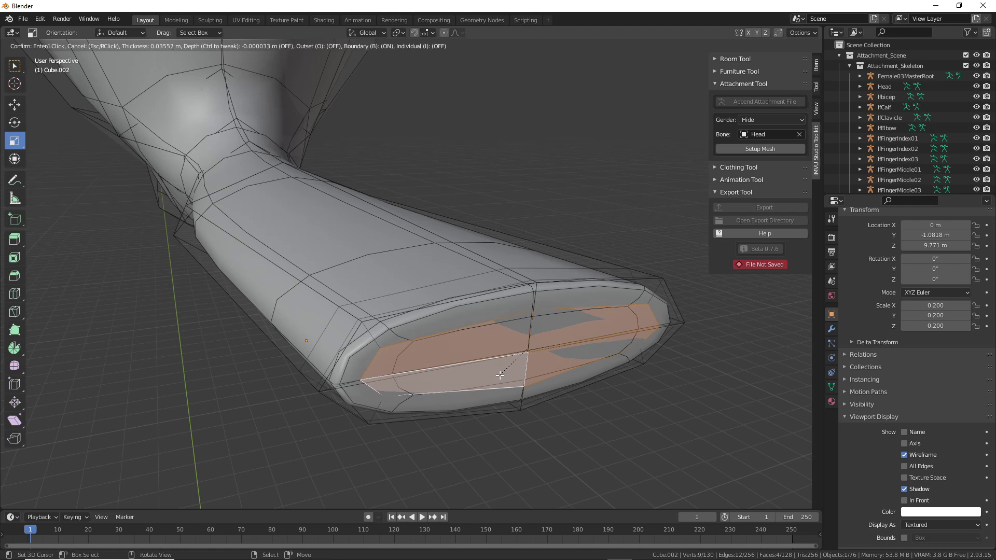
{"action": "key", "text": "Escape"}
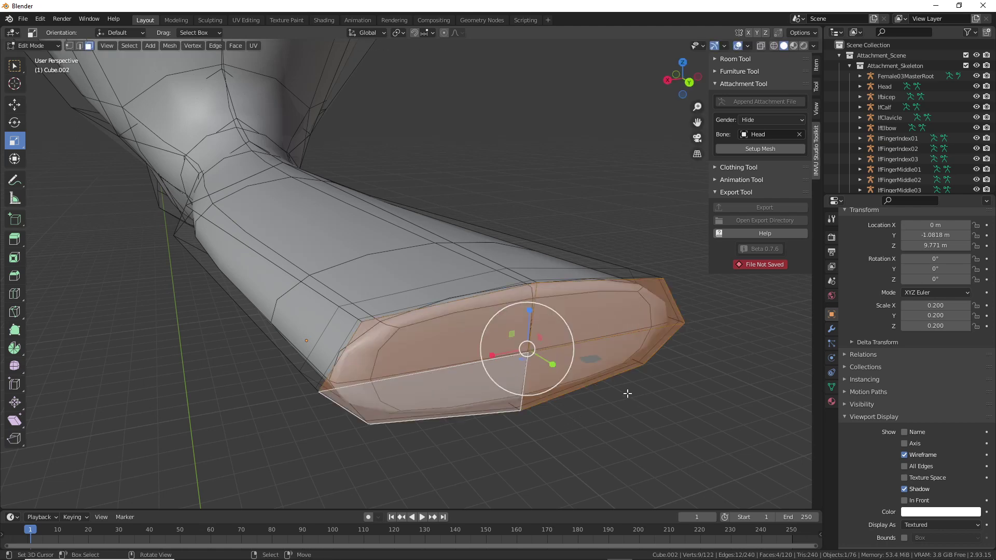
{"action": "key", "text": "i"}
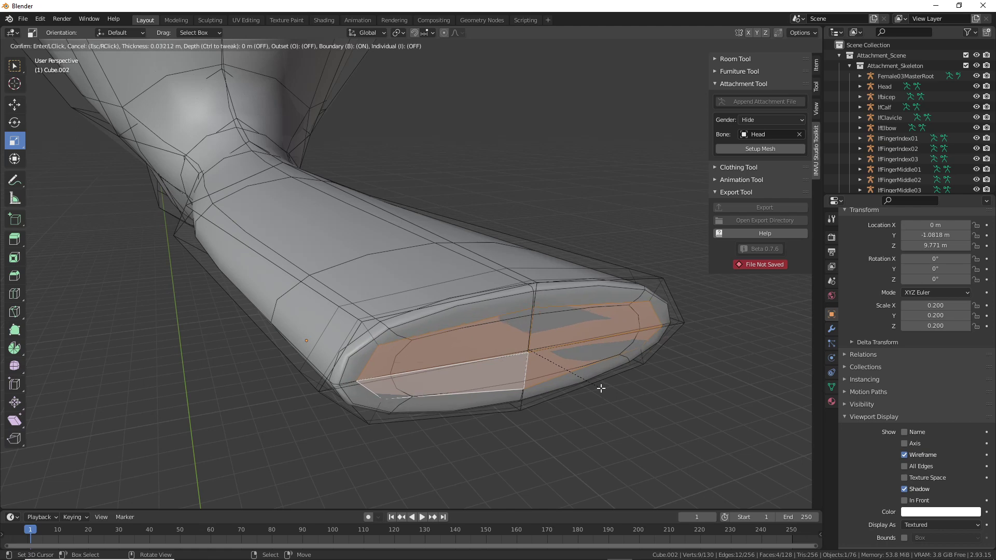
{"action": "left_click", "coordinate": [600, 388]}
Extrude the inset end faces into the arm and move them deeper to form a hollow opening
{"action": "middle_click_drag", "start_coordinate": [596, 389], "coordinate": [606, 389]}
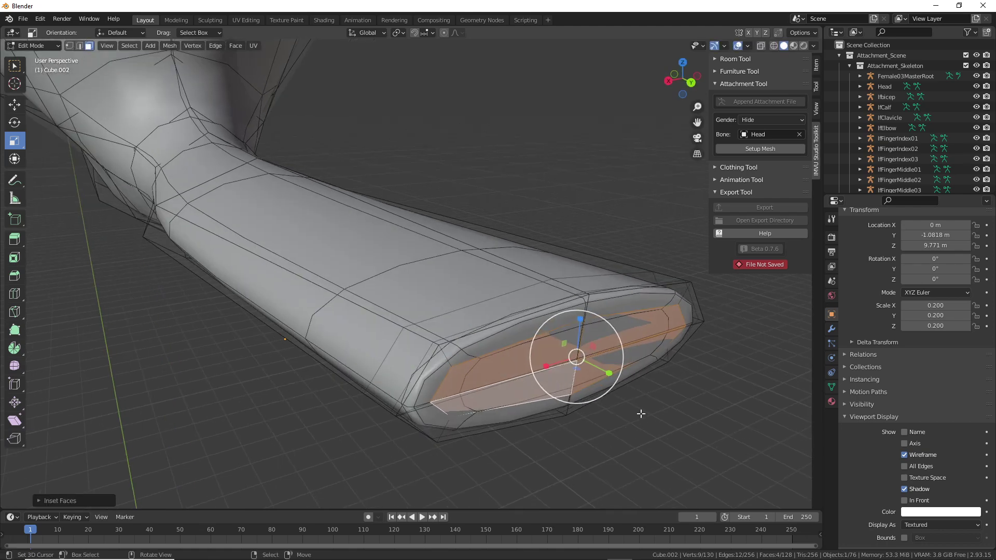
{"action": "key", "text": "e"}
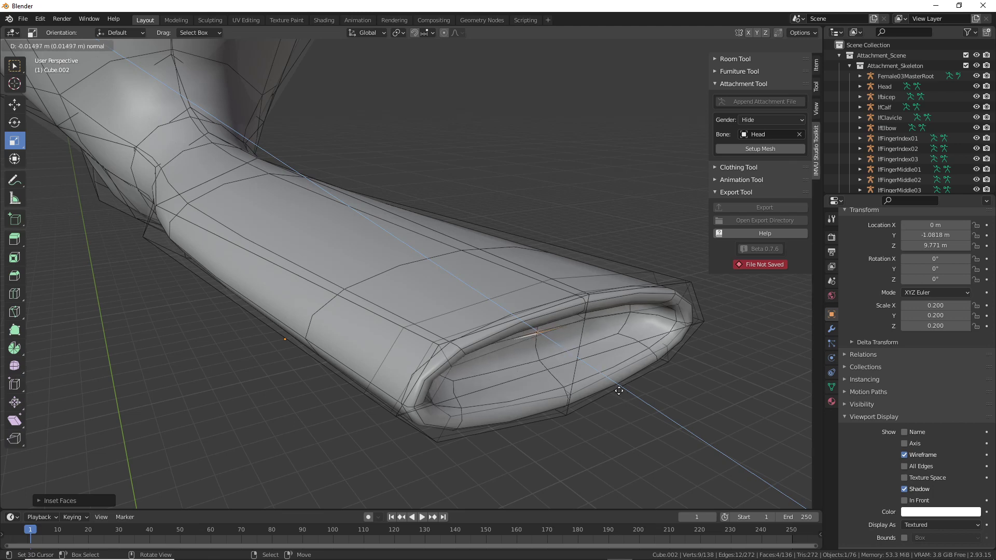
{"action": "left_click", "coordinate": [575, 390]}
{"action": "middle_click_drag", "start_coordinate": [576, 390], "coordinate": [278, 279]}
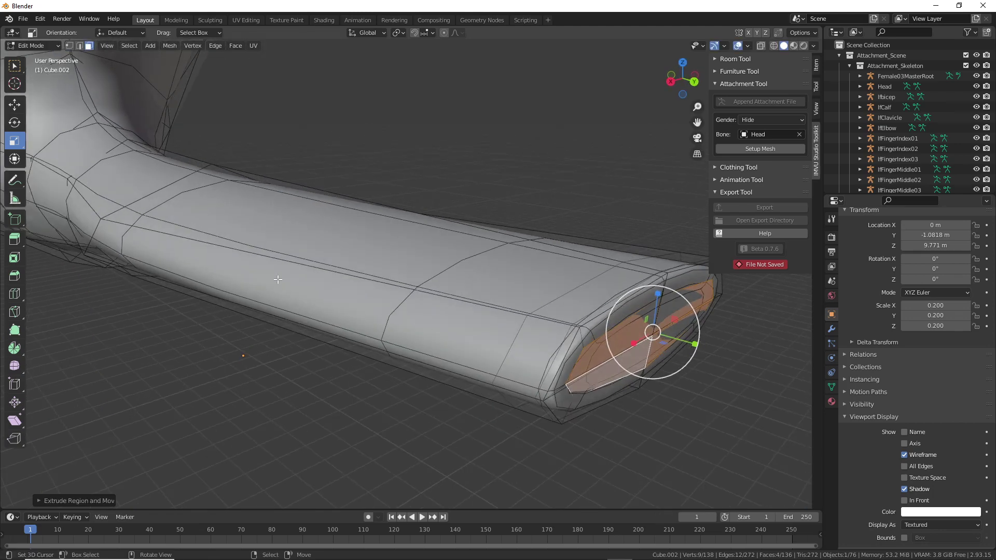
{"action": "left_click", "coordinate": [15, 104]}
{"action": "middle_click_drag", "start_coordinate": [363, 223], "coordinate": [526, 288]}
{"action": "left_click_drag", "start_coordinate": [629, 291], "coordinate": [591, 294]}
{"action": "middle_click_drag", "start_coordinate": [592, 293], "coordinate": [417, 331]}
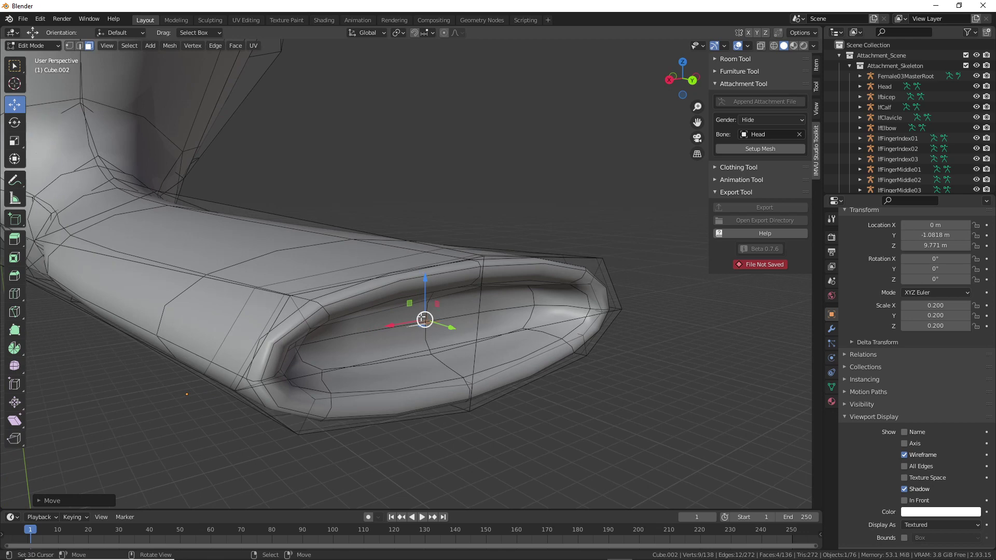
Add two edge loops around the inner wall of the arm's hollow opening, each slid fully toward the opening's edge by a factor of 1
{"action": "key", "text": "ctrl+r"}
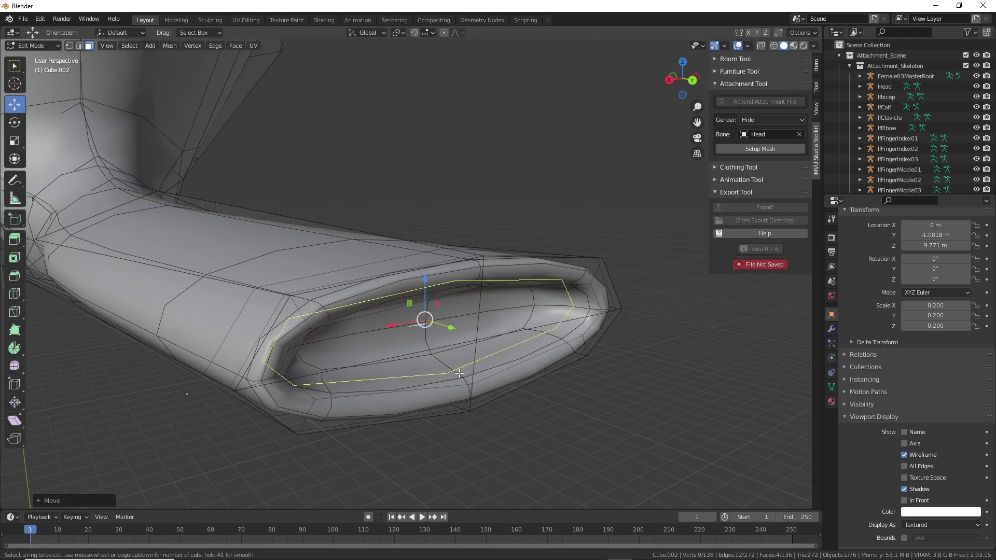
{"action": "left_click", "coordinate": [460, 370]}
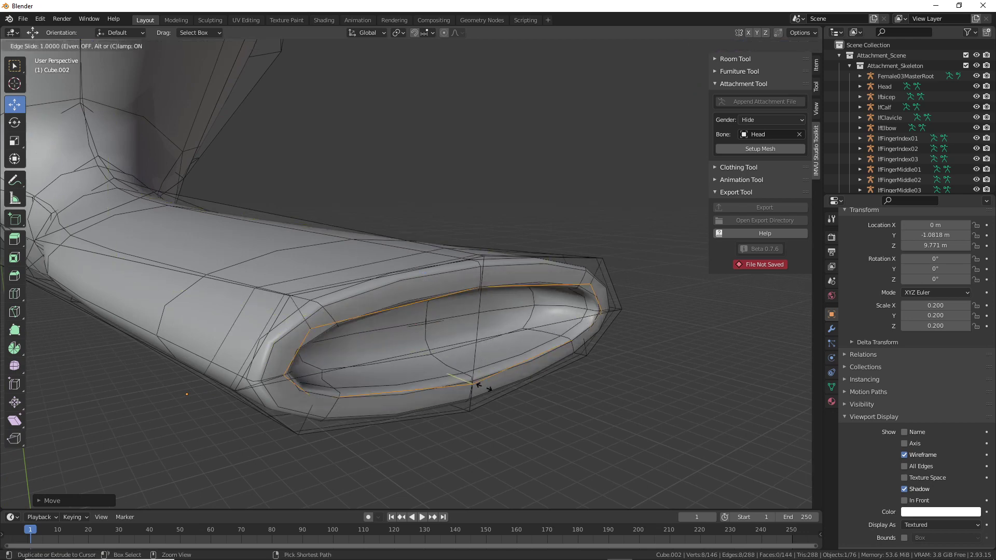
{"action": "left_click", "coordinate": [475, 384]}
{"action": "scroll", "coordinate": [529, 333], "scroll_direction": "up", "scroll_amount": 2}
{"action": "key", "text": "ctrl+r"}
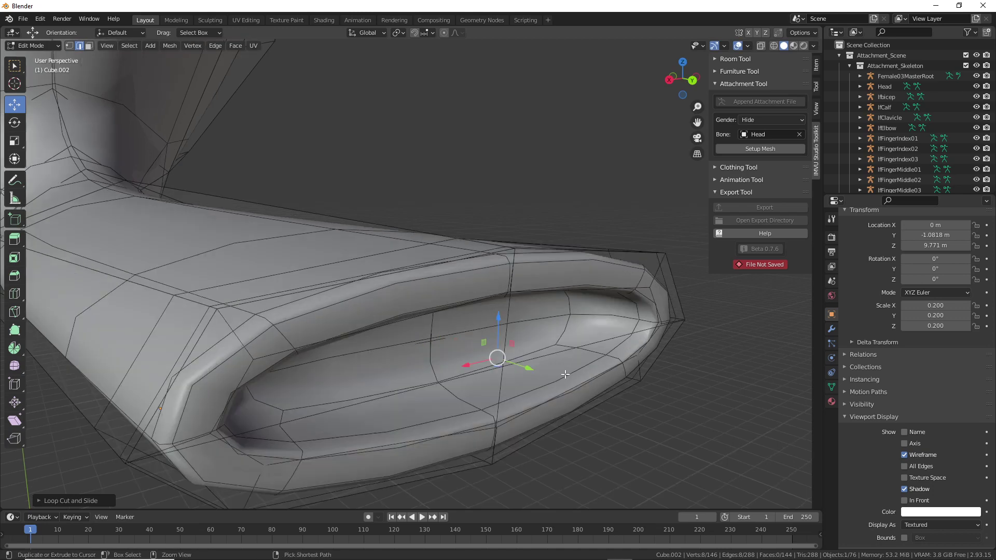
{"action": "left_click", "coordinate": [612, 360]}
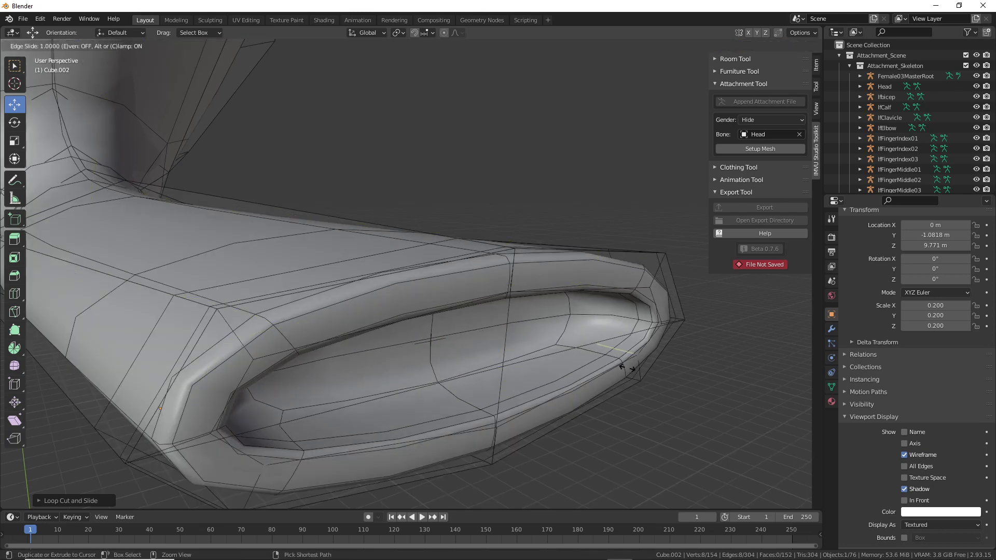
{"action": "left_click", "coordinate": [618, 364]}
Add two supporting edge loops along the outer corner of the arm's end, slid by factors of about -0.7 and -0.5
{"action": "key", "text": "ctrl+r"}
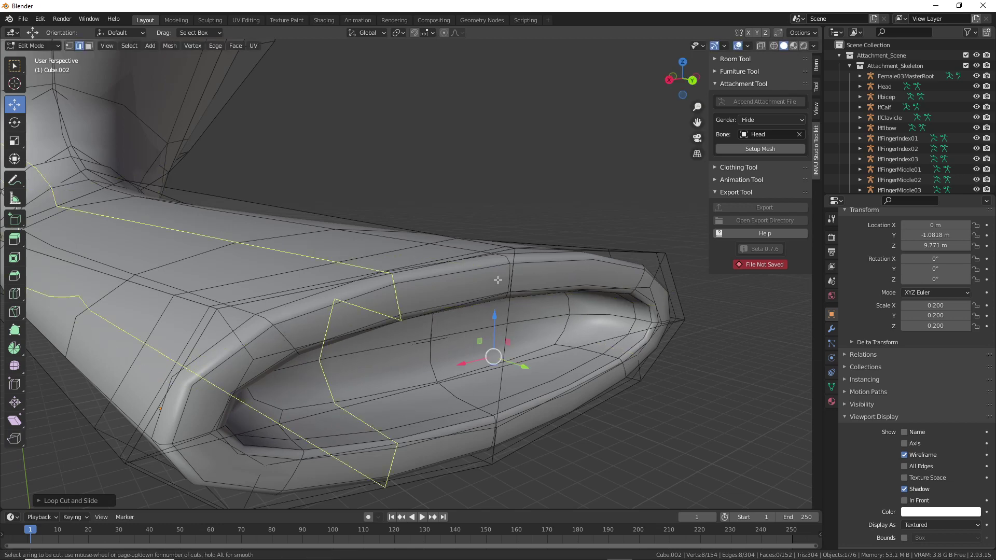
{"action": "left_click", "coordinate": [517, 268]}
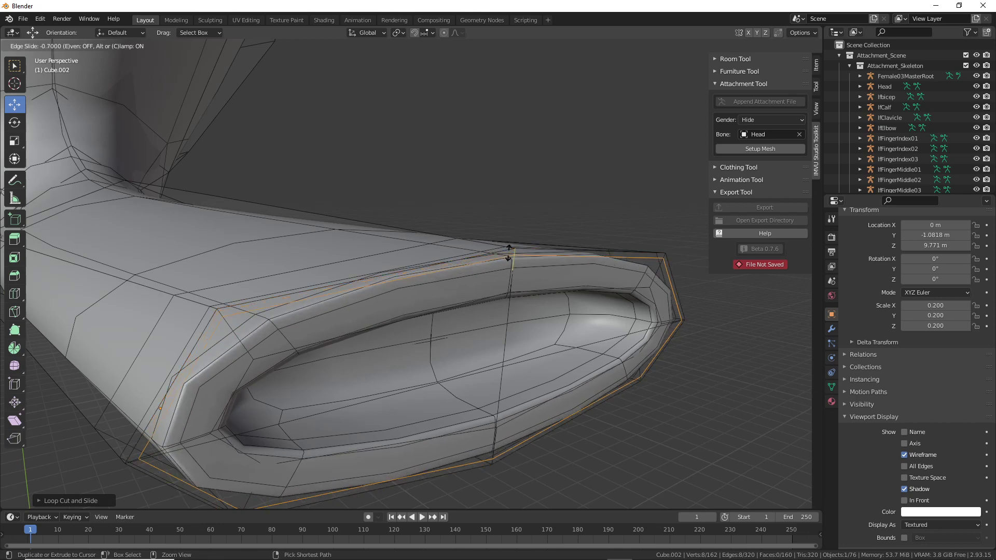
{"action": "left_click", "coordinate": [508, 250]}
{"action": "middle_click_drag", "start_coordinate": [328, 286], "coordinate": [351, 283]}
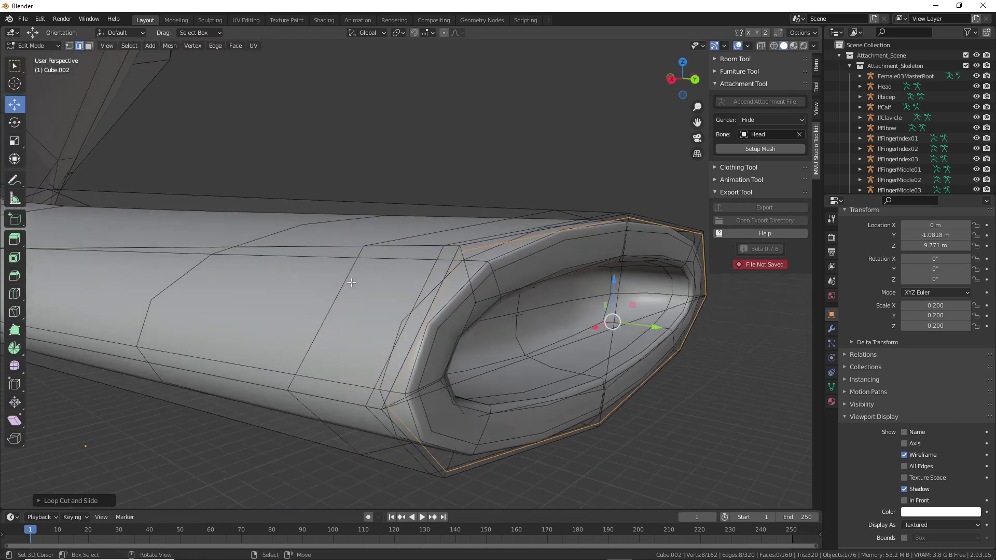
{"action": "key", "text": "ctrl+r"}
{"action": "left_click", "coordinate": [449, 249]}
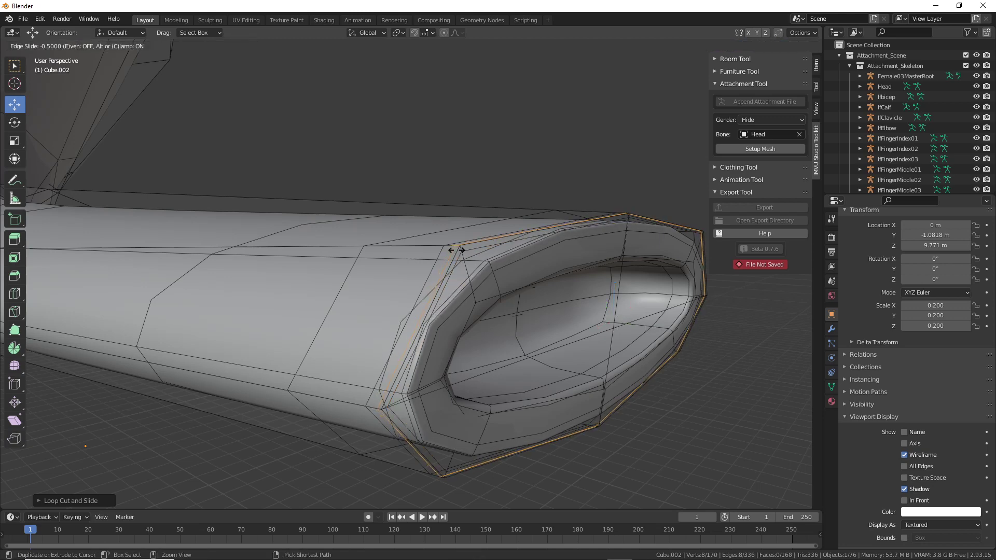
{"action": "left_click", "coordinate": [454, 250]}
Leave mesh editing, deselect everything and examine the sharpened arm end from several angles
{"action": "key", "text": "Tab"}
{"action": "scroll", "coordinate": [546, 305], "scroll_direction": "down", "scroll_amount": 4}
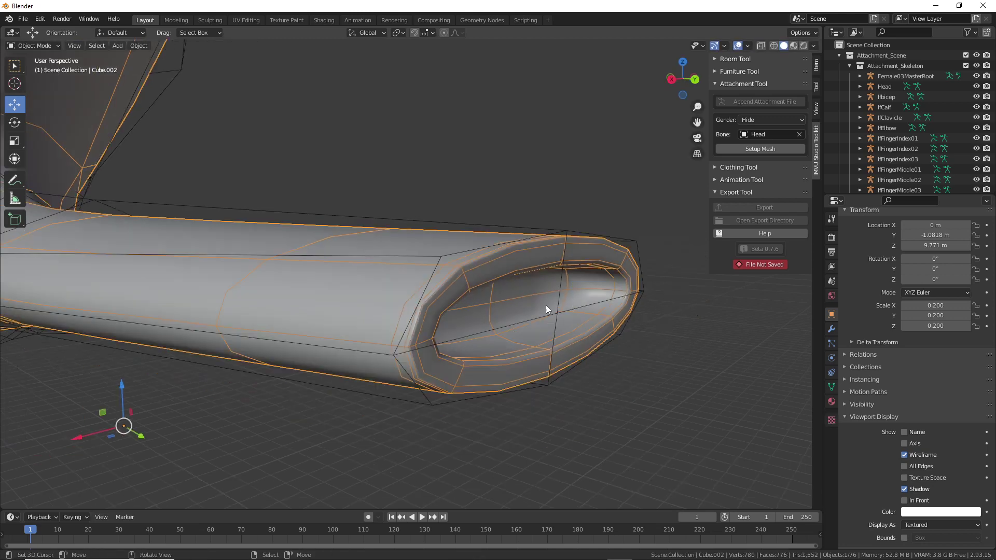
{"action": "key", "text": "alt+a"}
{"action": "middle_click_drag", "start_coordinate": [546, 305], "coordinate": [505, 322]}
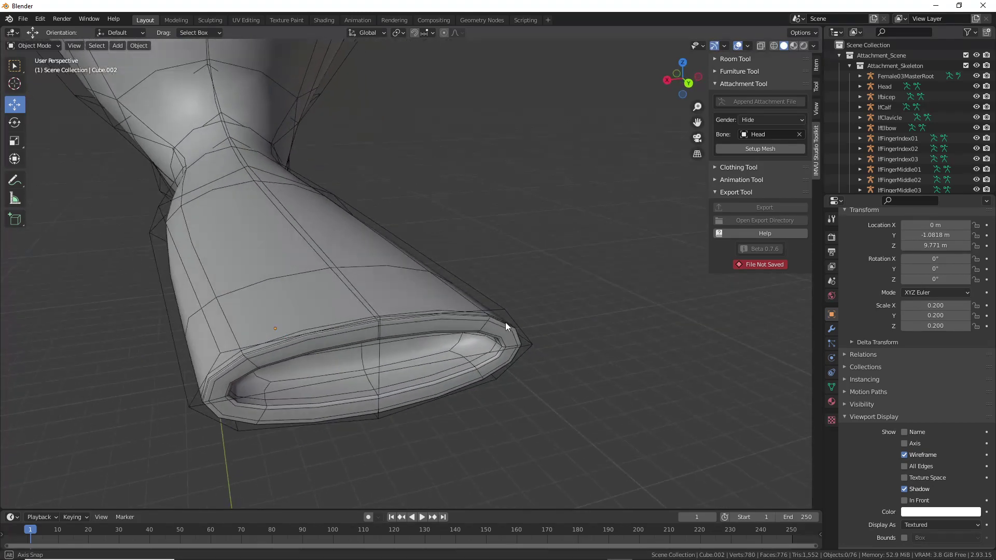
{"action": "middle_click_drag", "start_coordinate": [312, 337], "coordinate": [349, 327]}
{"action": "scroll", "coordinate": [354, 327], "scroll_direction": "up", "scroll_amount": 2}
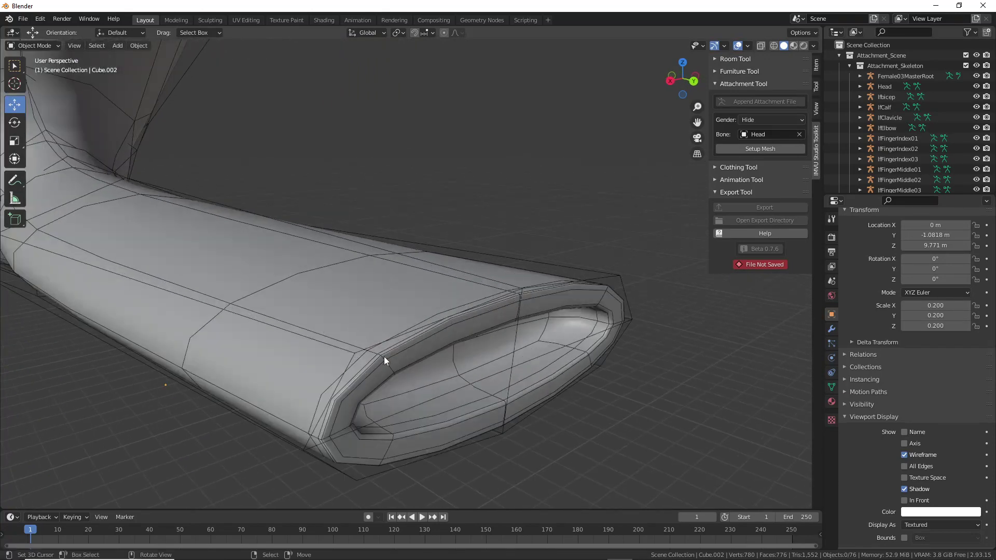
{"action": "middle_click_drag", "start_coordinate": [543, 317], "coordinate": [483, 307]}
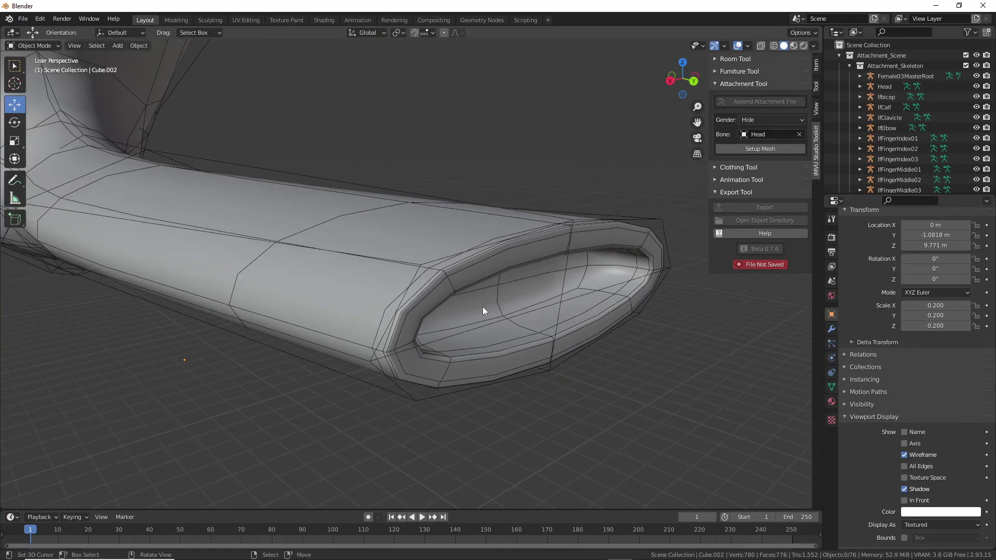
Select the original wire-display cage mesh and compare its outline around the arm's end with the smoothed shape
{"action": "left_click", "coordinate": [666, 221]}
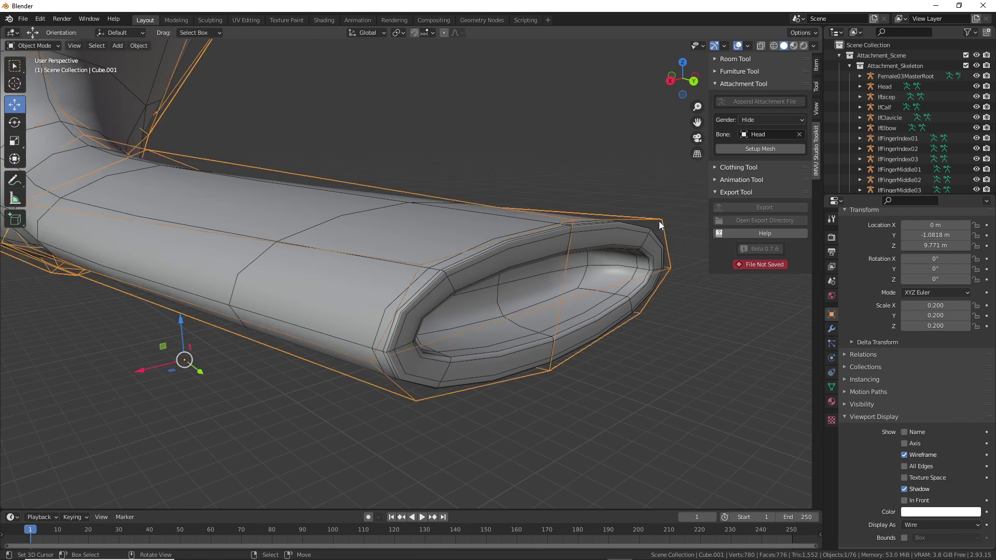
{"action": "middle_click_drag", "start_coordinate": [659, 221], "coordinate": [655, 228]}
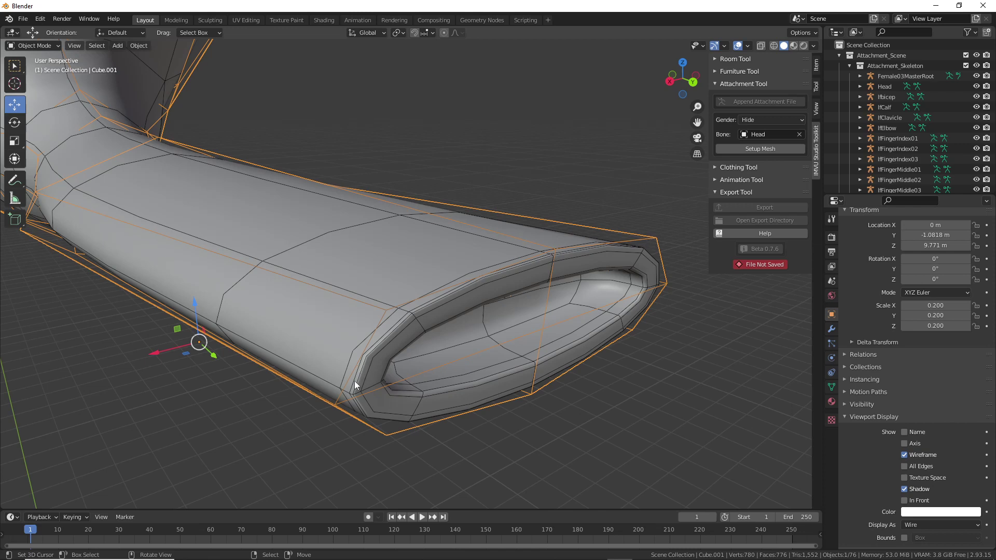
{"action": "mouse_move", "coordinate": [371, 353]}
{"action": "left_mouse_down"}
{"action": "mouse_move", "coordinate": [453, 287]}
{"action": "mouse_move", "coordinate": [553, 252]}
{"action": "mouse_move", "coordinate": [632, 244]}
{"action": "left_mouse_up"}
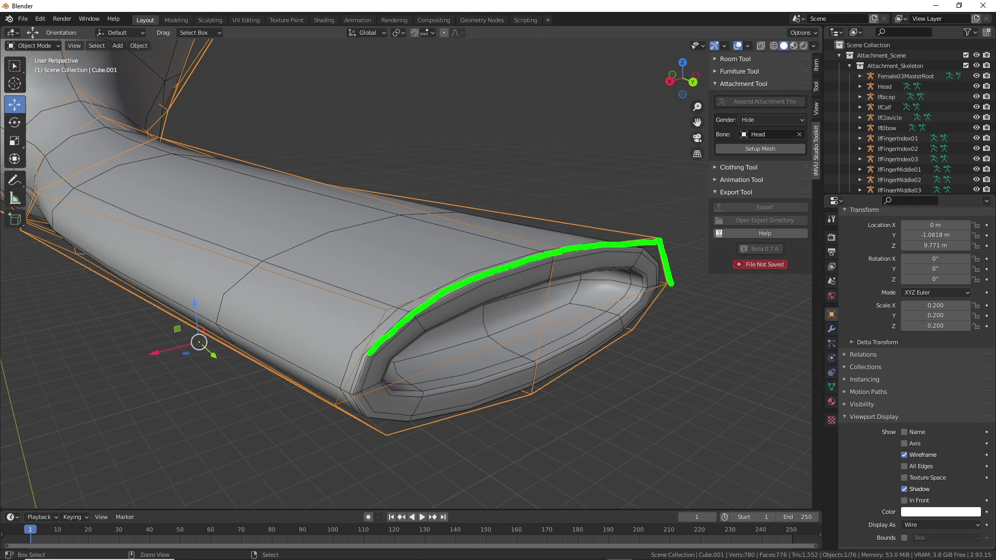
{"action": "mouse_move", "coordinate": [638, 327]}
{"action": "left_mouse_down"}
{"action": "mouse_move", "coordinate": [522, 400]}
{"action": "mouse_move", "coordinate": [376, 432]}
{"action": "mouse_move", "coordinate": [333, 405]}
{"action": "left_mouse_up"}
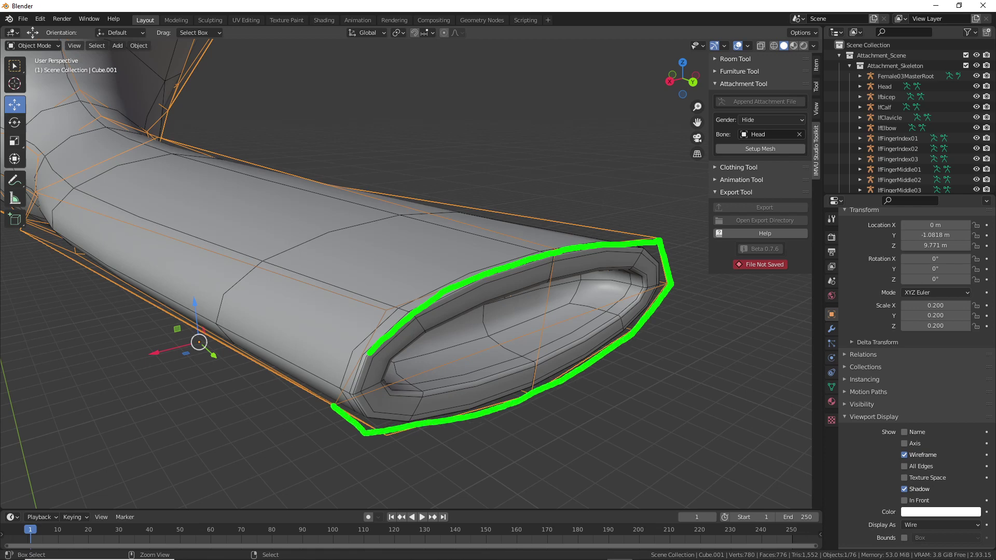
{"action": "left_click_drag", "start_coordinate": [392, 311], "coordinate": [470, 275]}
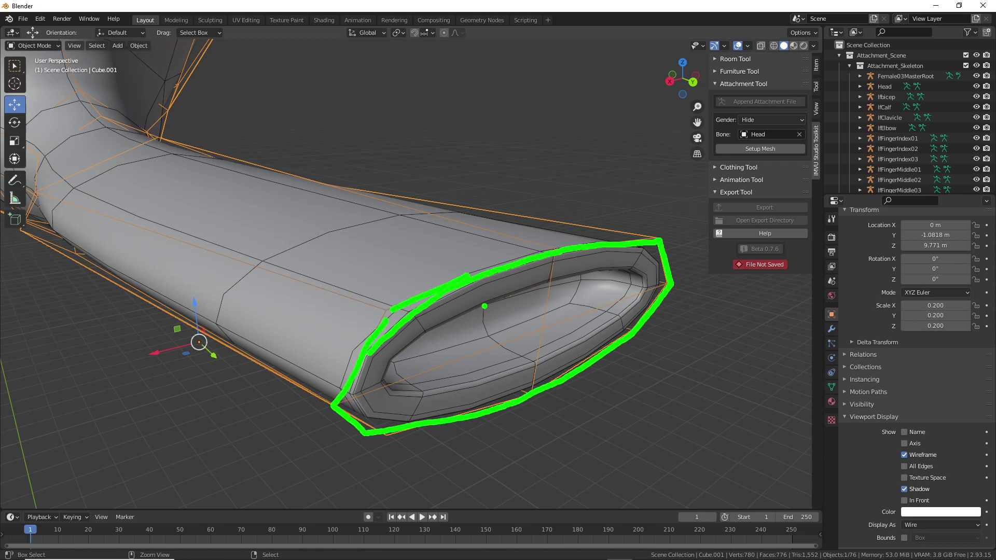
{"action": "key", "text": "Escape"}
{"action": "mouse_move", "coordinate": [460, 310]}
{"action": "middle_mouse_down"}
{"action": "mouse_move", "coordinate": [458, 319]}
{"action": "mouse_move", "coordinate": [471, 319]}
{"action": "mouse_move", "coordinate": [477, 304]}
{"action": "mouse_move", "coordinate": [386, 310]}
{"action": "middle_mouse_up"}
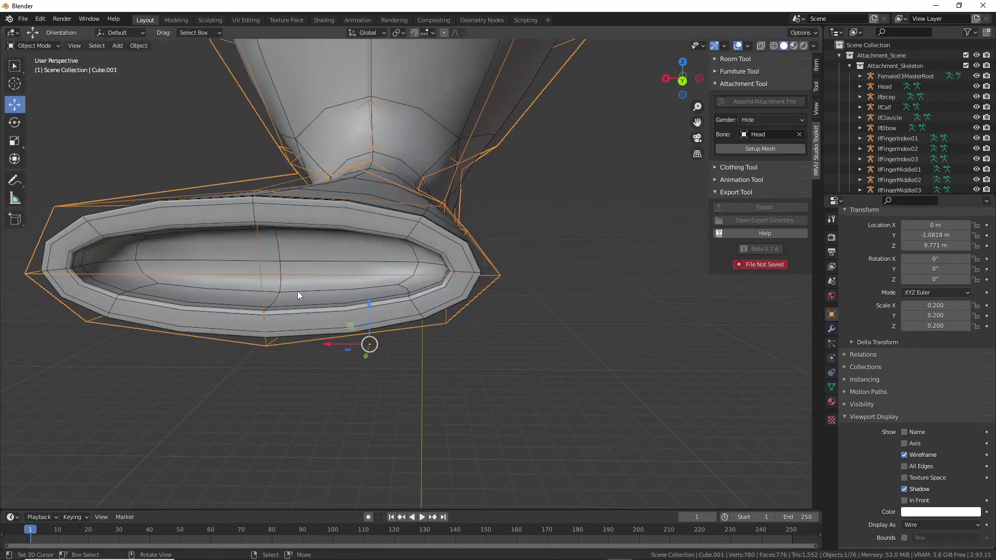
{"action": "scroll", "coordinate": [298, 291], "scroll_direction": "up", "scroll_amount": 3}
{"action": "scroll", "coordinate": [311, 295], "scroll_direction": "down", "scroll_amount": 5}
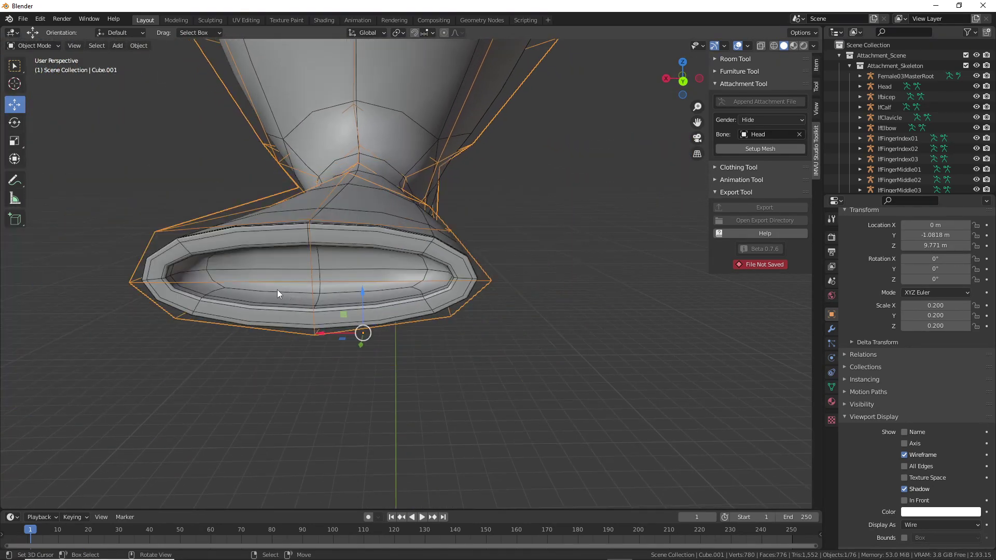
{"action": "middle_click_drag", "start_coordinate": [278, 292], "coordinate": [412, 302]}
{"action": "scroll", "coordinate": [413, 307], "scroll_direction": "up", "scroll_amount": 3}
Select the four faces at the bottom of the smoothed mesh's hollow and move them about 0.014 m deeper along Y
{"action": "left_click", "coordinate": [402, 302]}
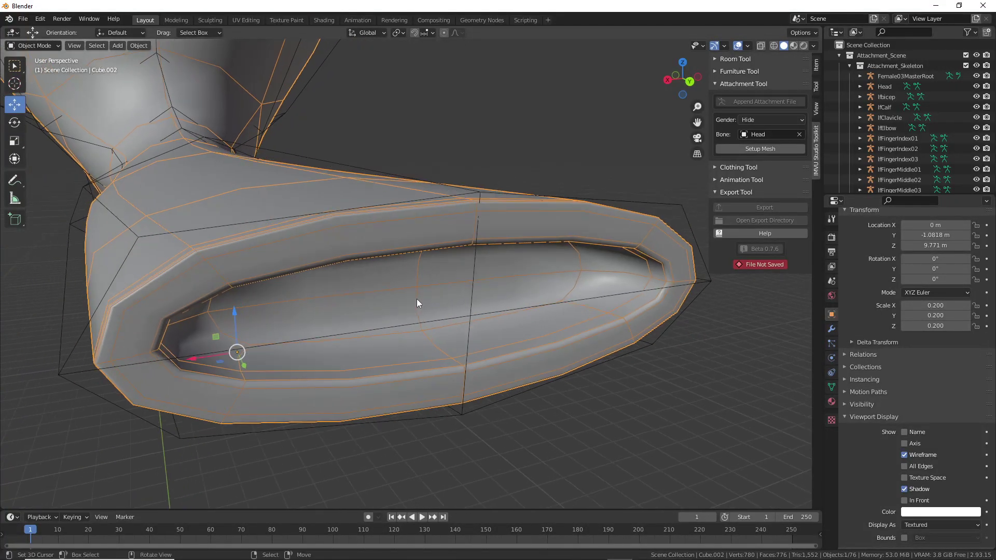
{"action": "middle_click_drag", "start_coordinate": [324, 242], "coordinate": [341, 271]}
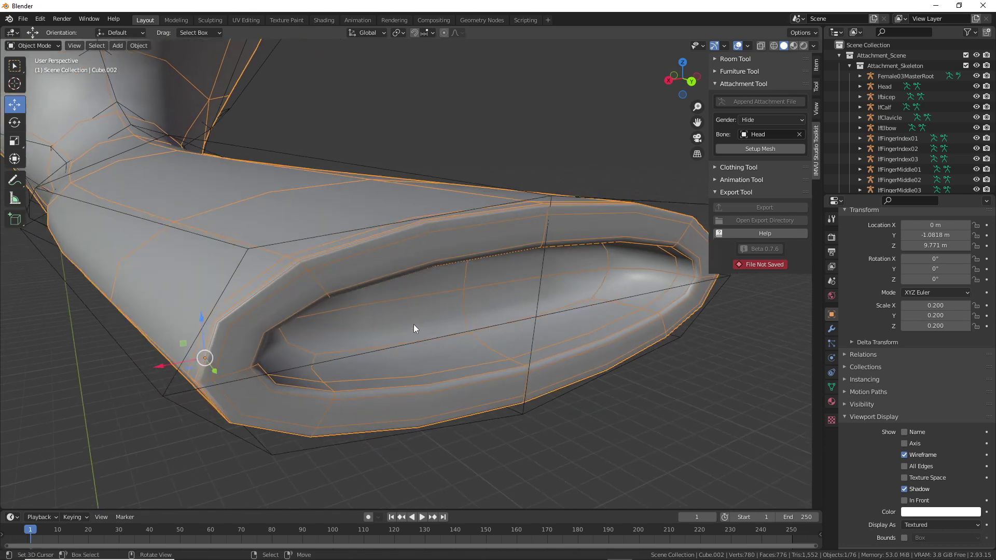
{"action": "key", "text": "Tab"}
{"action": "left_click", "coordinate": [437, 316]}
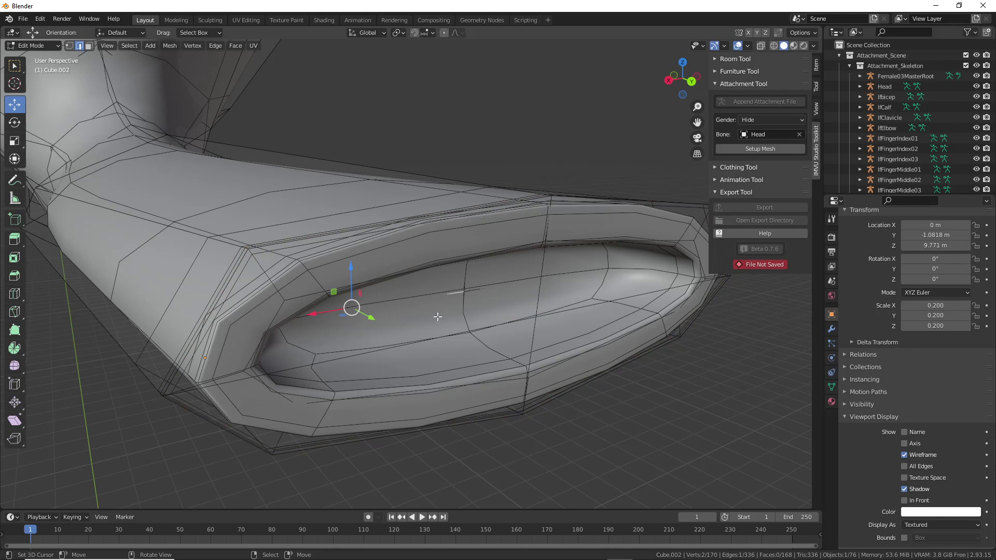
{"action": "key", "text": "3"}
{"action": "left_click", "coordinate": [438, 316]}
{"action": "left_click", "coordinate": [440, 287], "text": "shift"}
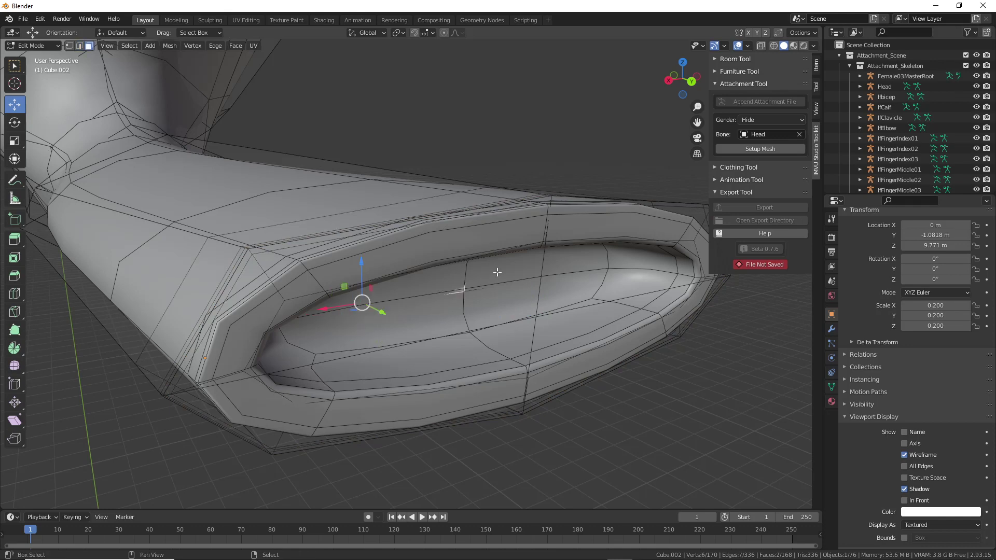
{"action": "left_click", "coordinate": [496, 272], "text": "shift"}
{"action": "left_click", "coordinate": [505, 303], "text": "shift"}
{"action": "left_click_drag", "start_coordinate": [490, 294], "coordinate": [441, 294]}
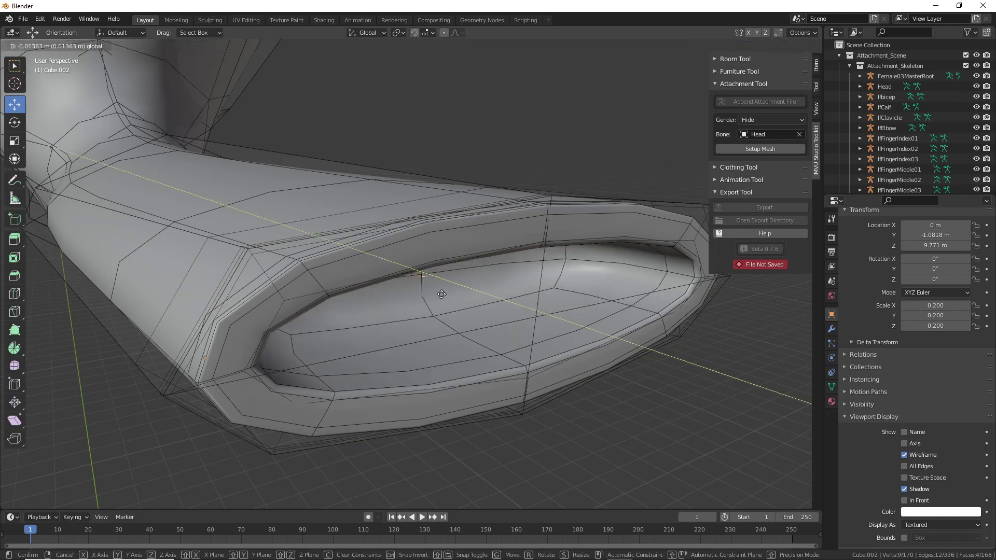
Scale the hollow's bottom faces down to about 0.7 and shift them slightly downward
{"action": "key", "text": "s"}
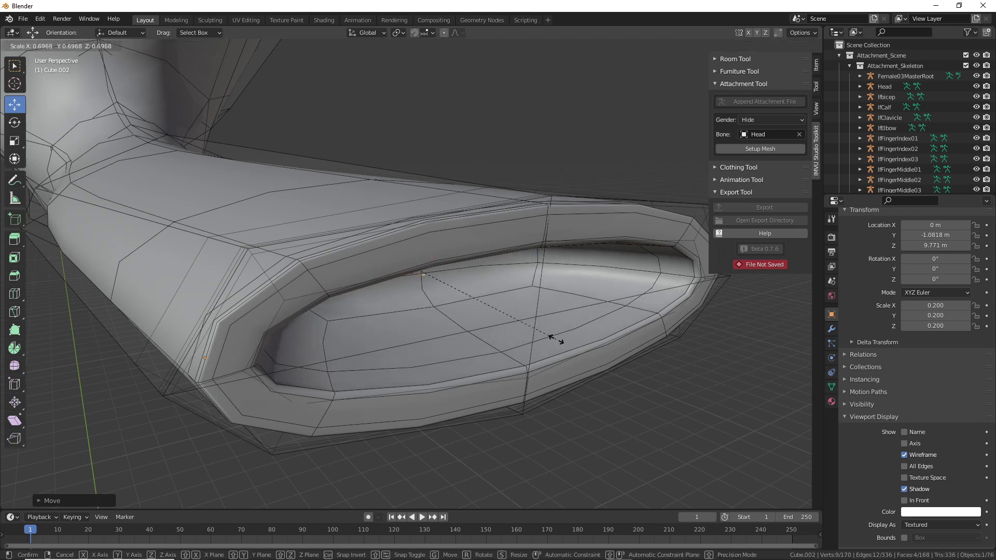
{"action": "left_click", "coordinate": [556, 340]}
{"action": "middle_click_drag", "start_coordinate": [555, 341], "coordinate": [387, 232]}
{"action": "left_click_drag", "start_coordinate": [355, 204], "coordinate": [355, 213]}
{"action": "scroll", "coordinate": [397, 270], "scroll_direction": "down", "scroll_amount": 8}
{"action": "middle_click_drag", "start_coordinate": [393, 274], "coordinate": [427, 298]}
{"action": "scroll", "coordinate": [369, 281], "scroll_direction": "up", "scroll_amount": 8}
{"action": "scroll", "coordinate": [426, 298], "scroll_direction": "down", "scroll_amount": 3}
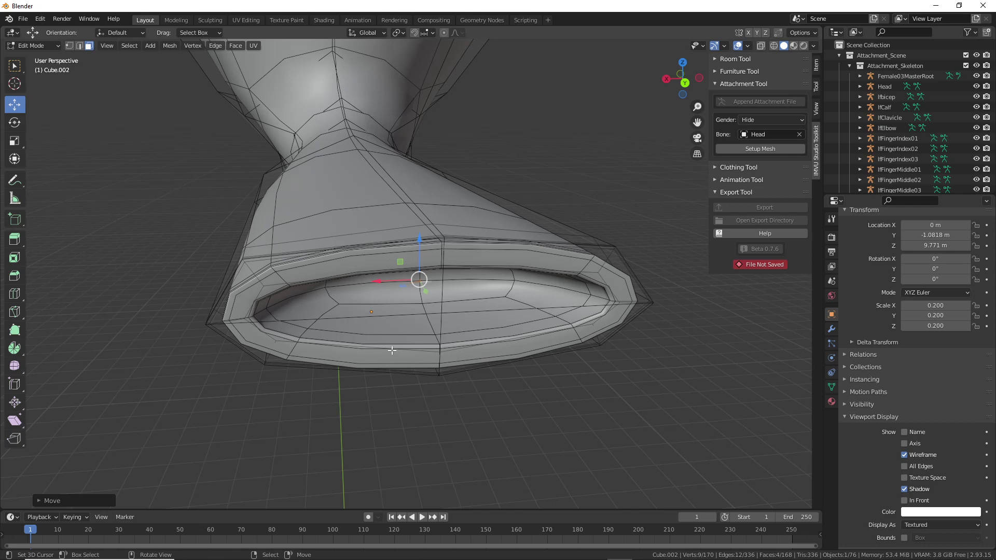
{"action": "left_click", "coordinate": [392, 350], "text": "alt"}
{"action": "left_click", "coordinate": [453, 346], "text": "alt"}
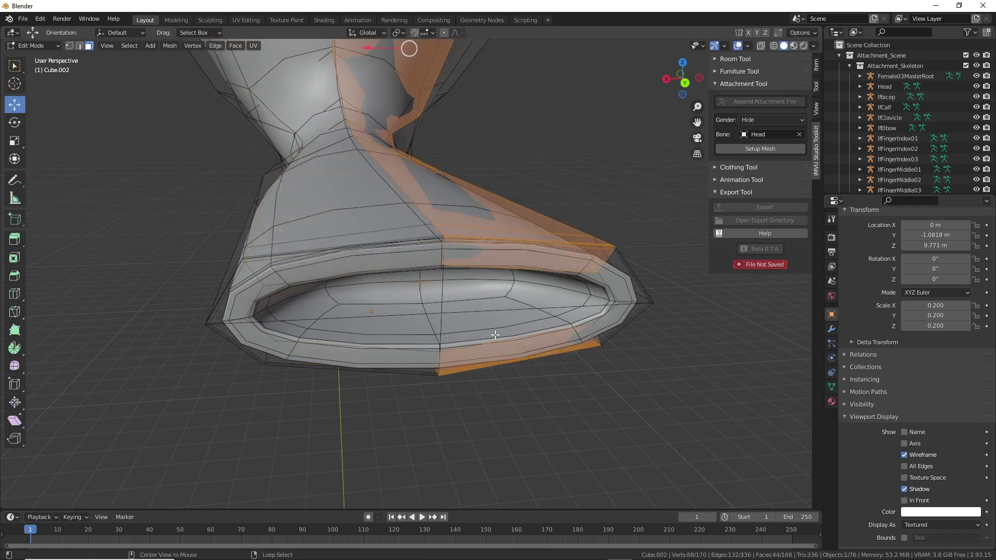
{"action": "scroll", "coordinate": [505, 332], "scroll_direction": "up", "scroll_amount": 4}
{"action": "middle_click_drag", "start_coordinate": [495, 335], "coordinate": [565, 290]}
{"action": "key", "text": "alt+a"}
Add two edge loops around the cup's outer wall, each slid up against the underside of the rim
{"action": "scroll", "coordinate": [517, 330], "scroll_direction": "down", "scroll_amount": 3}
{"action": "scroll", "coordinate": [448, 347], "scroll_direction": "up", "scroll_amount": 5}
{"action": "scroll", "coordinate": [540, 298], "scroll_direction": "down", "scroll_amount": 2}
{"action": "middle_click_drag", "start_coordinate": [361, 226], "coordinate": [419, 319]}
{"action": "key", "text": "ctrl+r"}
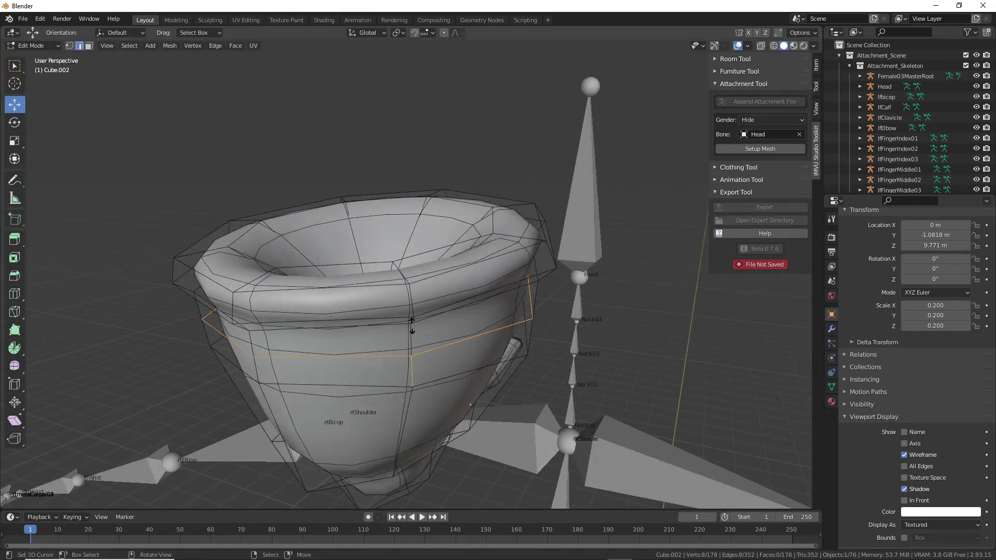
{"action": "left_click", "coordinate": [412, 319]}
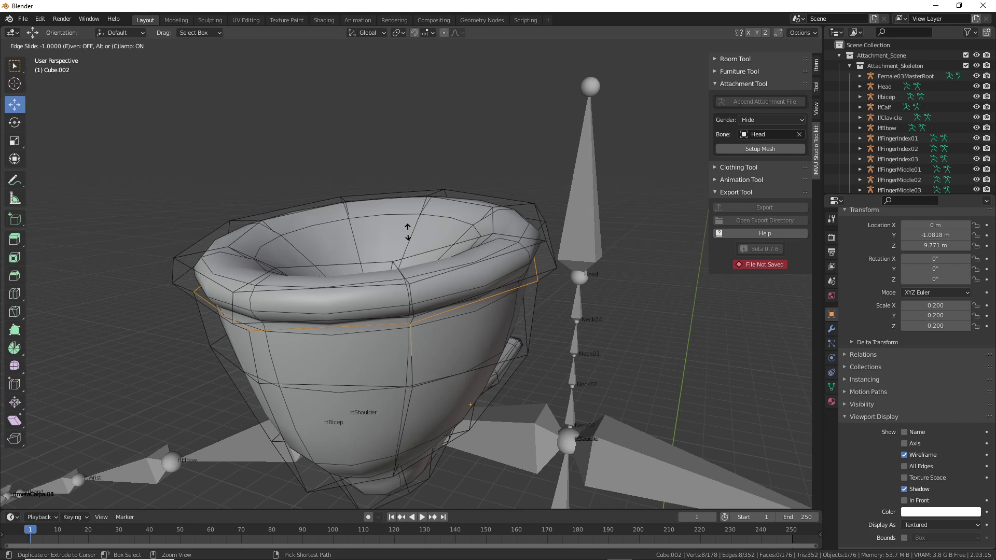
{"action": "left_click", "coordinate": [408, 231]}
{"action": "middle_click_drag", "start_coordinate": [408, 231], "coordinate": [275, 299]}
{"action": "key", "text": "ctrl+r"}
{"action": "left_click", "coordinate": [273, 290]}
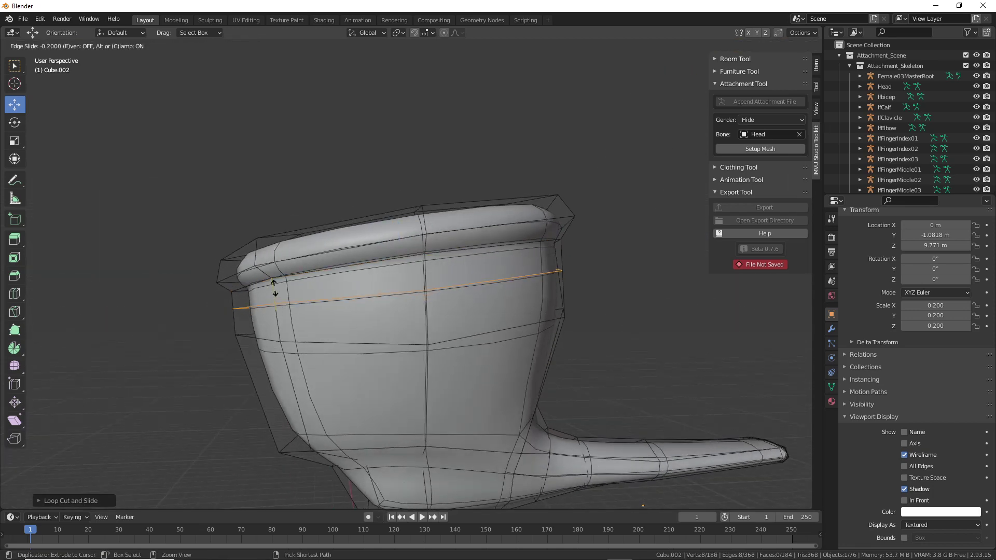
{"action": "left_click", "coordinate": [262, 219]}
Add two edge loops around the cup's inner wall, each slid up to the rim's inner edge by a factor of 1
{"action": "middle_click_drag", "start_coordinate": [262, 219], "coordinate": [308, 274]}
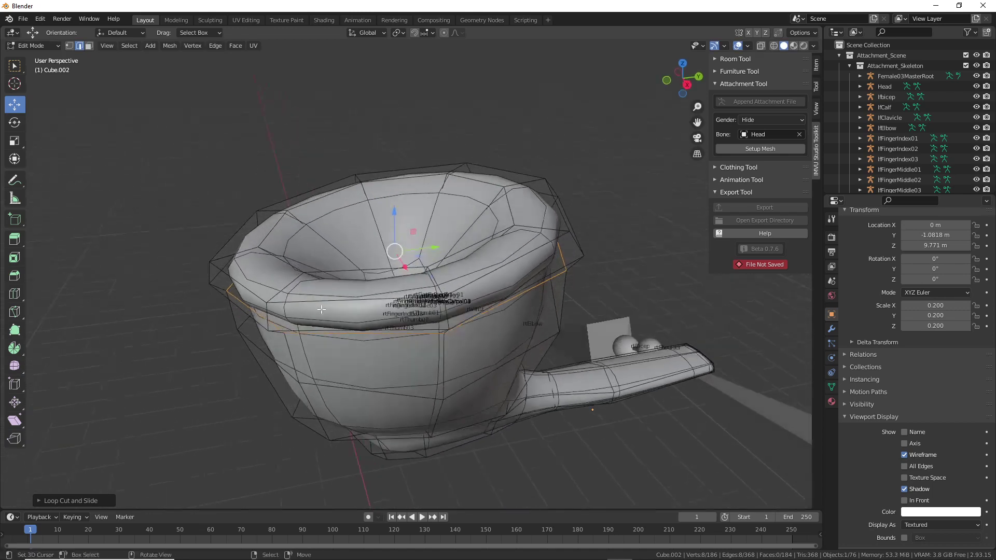
{"action": "key", "text": "ctrl+r"}
{"action": "left_click", "coordinate": [313, 235]}
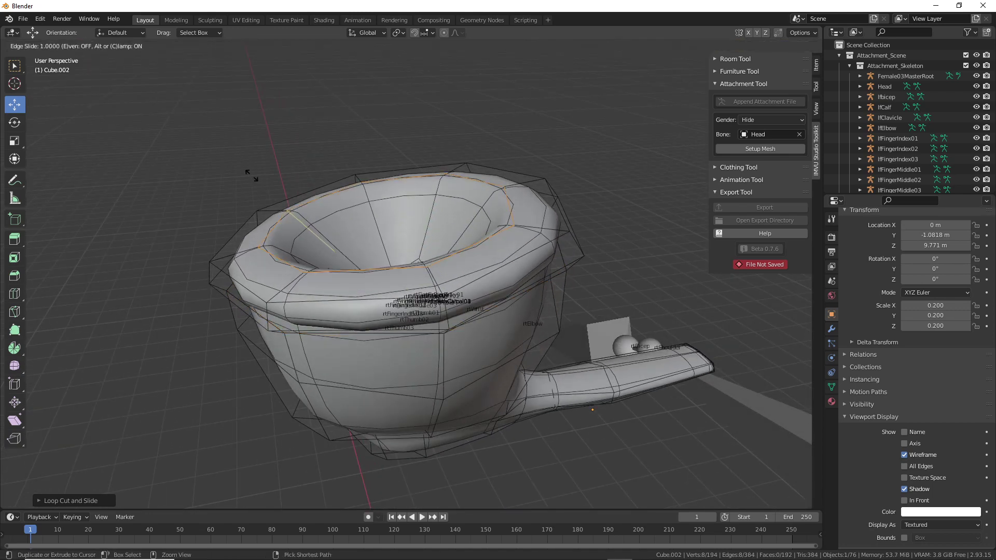
{"action": "left_click", "coordinate": [255, 178]}
{"action": "scroll", "coordinate": [541, 183], "scroll_direction": "up", "scroll_amount": 4}
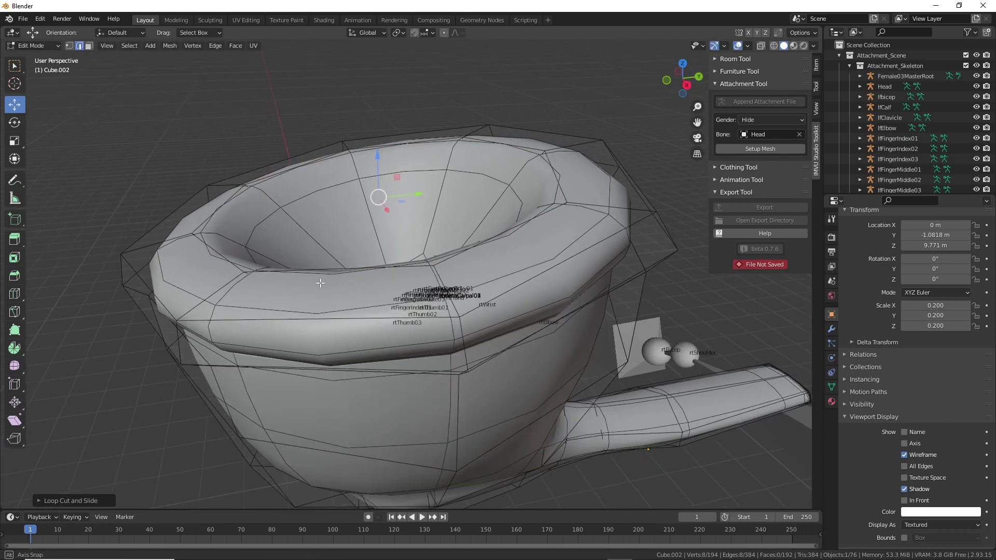
{"action": "key", "text": "ctrl+r"}
{"action": "left_click", "coordinate": [544, 151]}
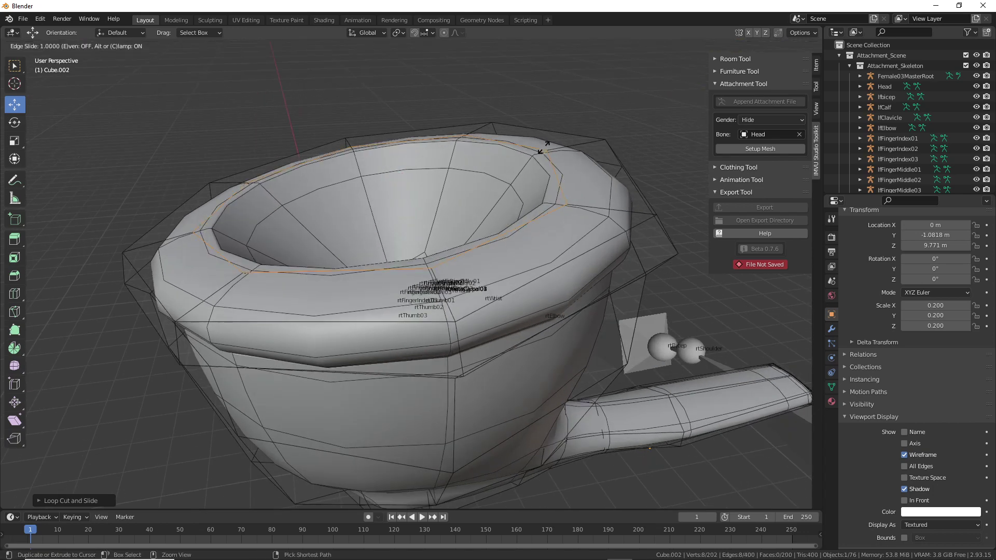
{"action": "left_click", "coordinate": [543, 150]}
Add an edge loop around the rim's outer side, slid toward its upper edge by a factor of -0.7
{"action": "middle_click_drag", "start_coordinate": [543, 150], "coordinate": [579, 247]}
{"action": "key", "text": "ctrl+r"}
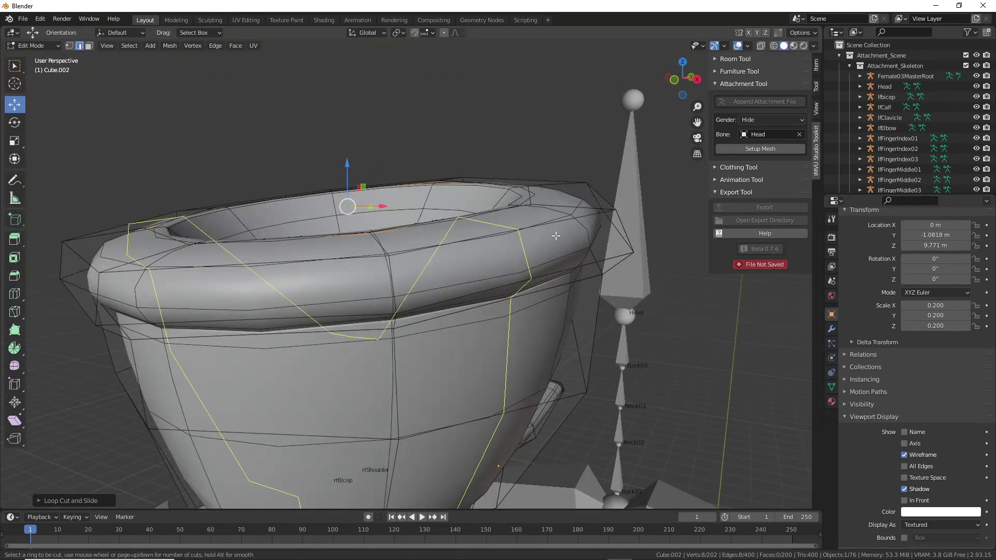
{"action": "left_click", "coordinate": [387, 267]}
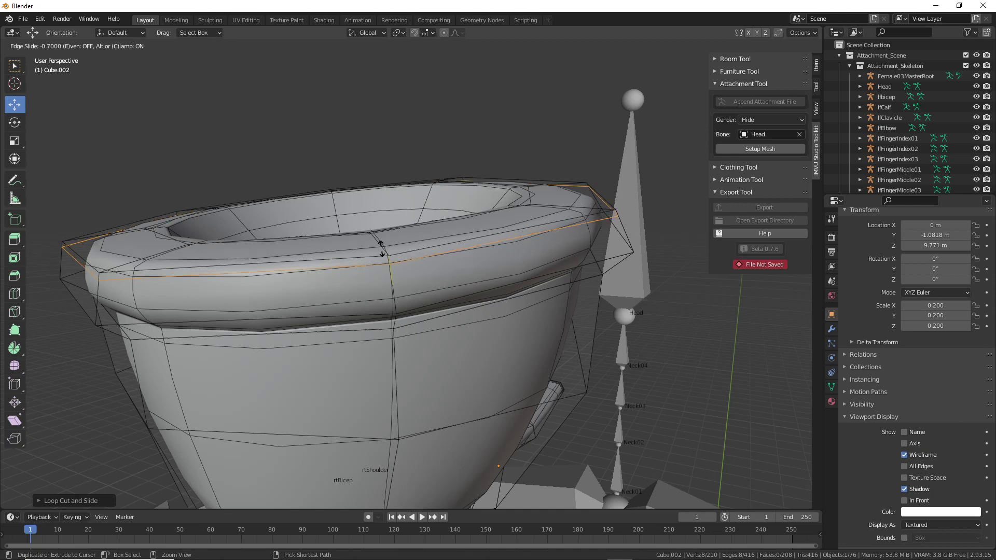
{"action": "left_click", "coordinate": [381, 250]}
{"action": "scroll", "coordinate": [386, 311], "scroll_direction": "down", "scroll_amount": 6}
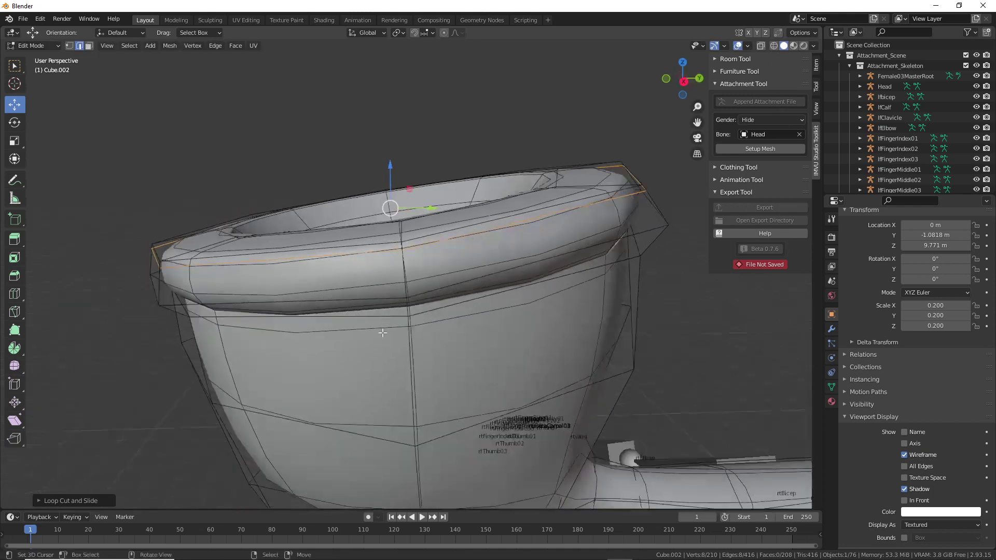
Inspect the smoothed cup and its rim from several sides in Object Mode and Edit Mode
{"action": "key", "text": "Tab"}
{"action": "middle_click_drag", "start_coordinate": [407, 360], "coordinate": [464, 346]}
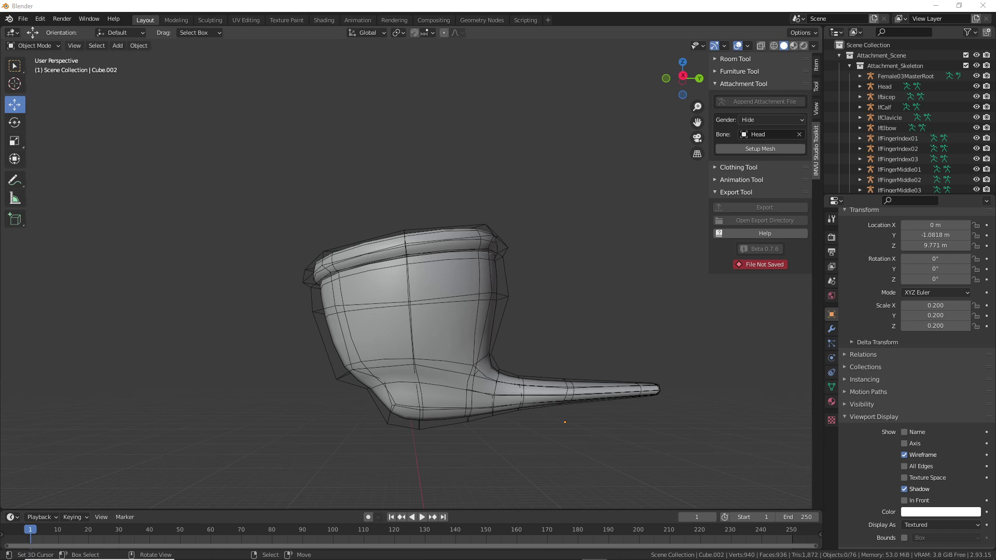
{"action": "middle_click_drag", "start_coordinate": [483, 253], "coordinate": [412, 330]}
{"action": "scroll", "coordinate": [456, 356], "scroll_direction": "up", "scroll_amount": 3}
{"action": "scroll", "coordinate": [457, 357], "scroll_direction": "down", "scroll_amount": 4}
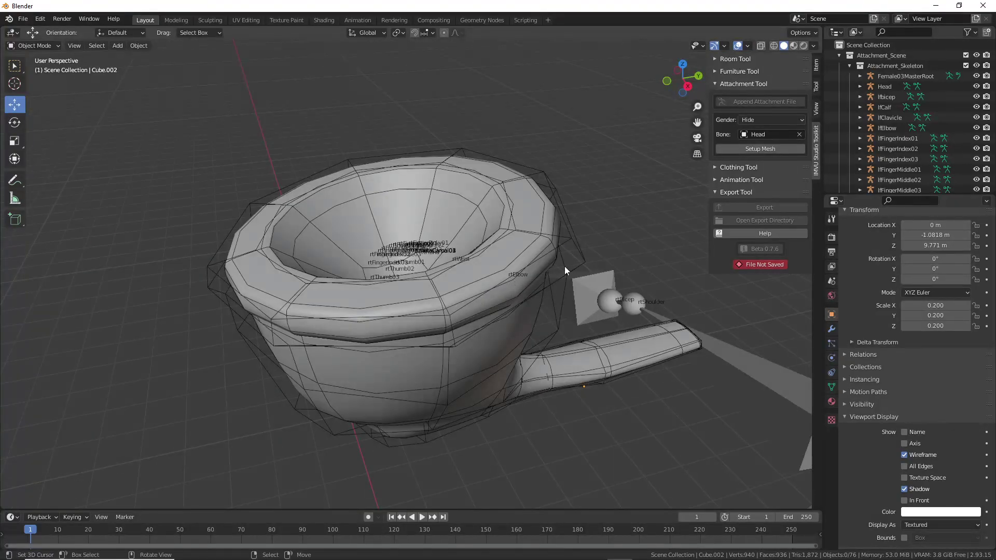
{"action": "left_click", "coordinate": [576, 247]}
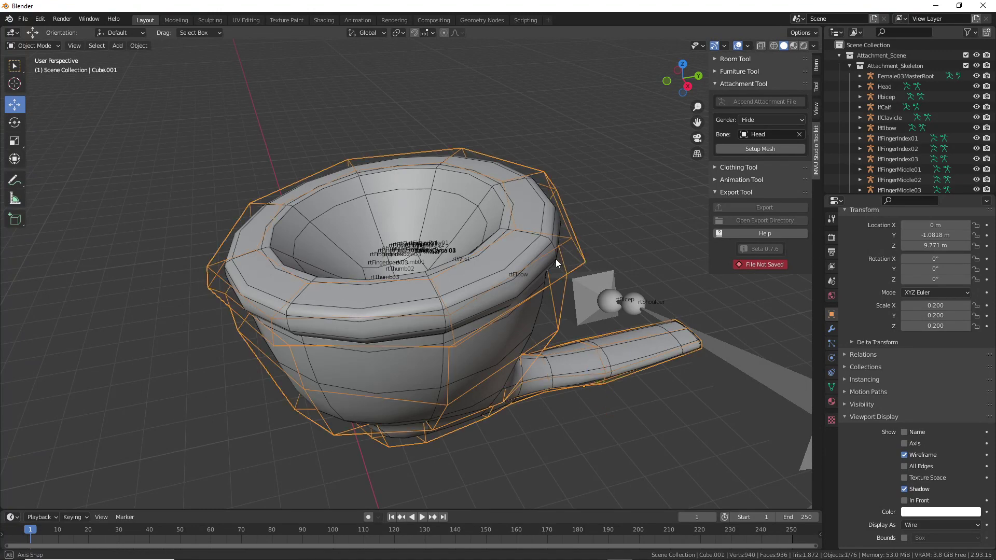
{"action": "middle_click_drag", "start_coordinate": [556, 259], "coordinate": [532, 319]}
{"action": "left_click", "coordinate": [446, 342]}
{"action": "key", "text": "Tab"}
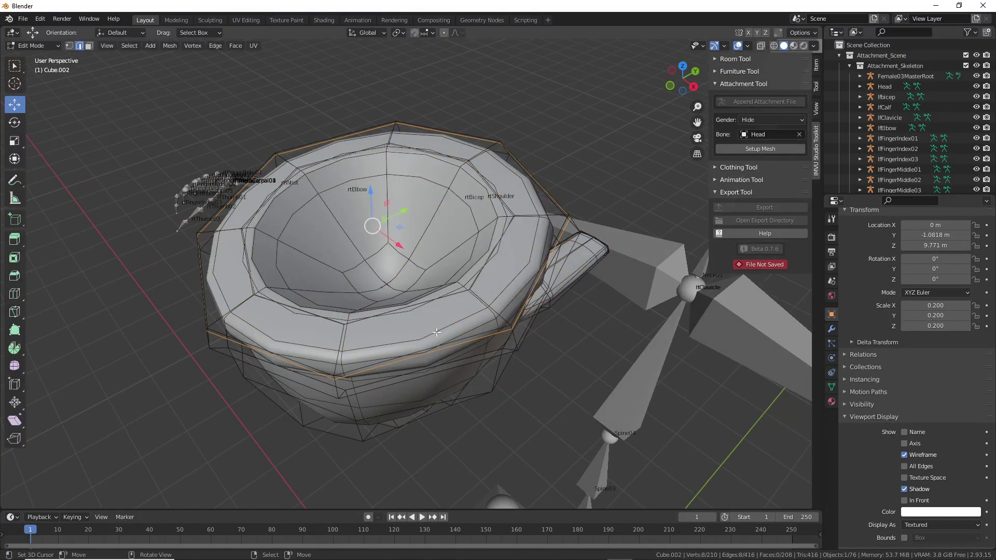
{"action": "middle_click_drag", "start_coordinate": [437, 333], "coordinate": [276, 293]}
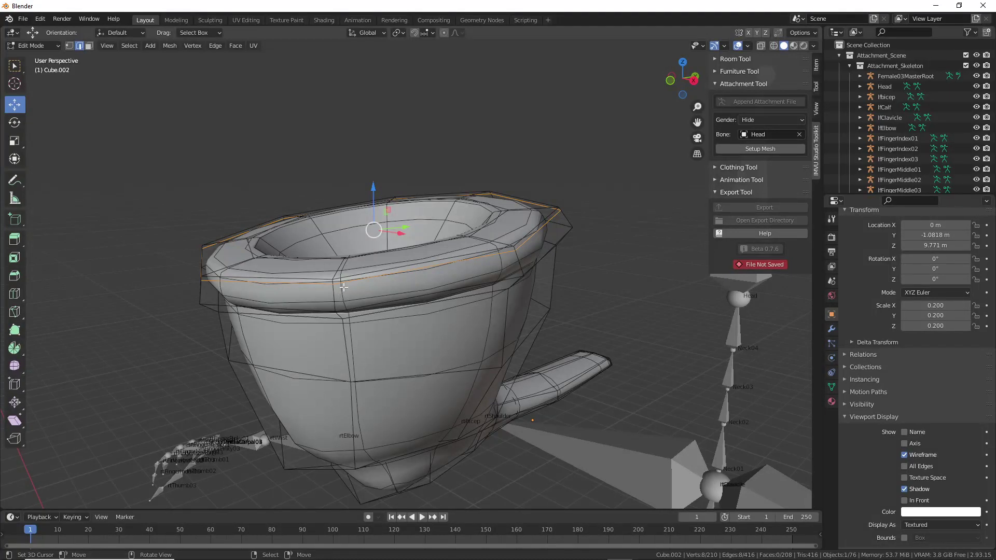
{"action": "left_click", "coordinate": [275, 277]}
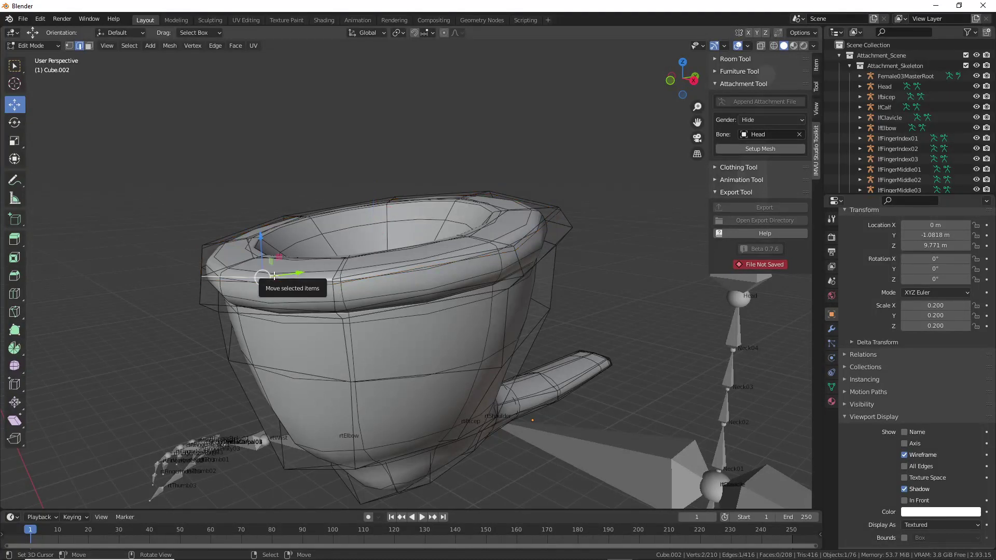
{"action": "middle_click_drag", "start_coordinate": [274, 275], "coordinate": [241, 310]}
{"action": "key", "text": "Tab"}
{"action": "key", "text": "Tab"}
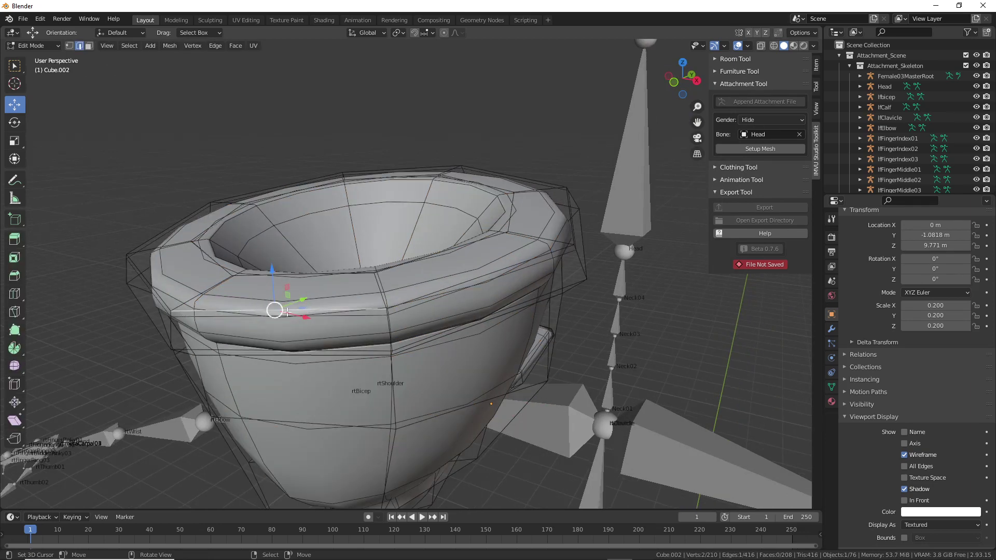
Select the cup's entire rim in see-through wireframe shading and return the viewport to solid shading
{"action": "left_click", "coordinate": [760, 45]}
{"action": "left_click", "coordinate": [774, 46]}
{"action": "mouse_move", "coordinate": [550, 291]}
{"action": "middle_mouse_down"}
{"action": "mouse_move", "coordinate": [512, 300]}
{"action": "mouse_move", "coordinate": [439, 292]}
{"action": "mouse_move", "coordinate": [404, 275]}
{"action": "middle_mouse_up"}
{"action": "left_click_drag", "start_coordinate": [216, 176], "coordinate": [565, 289]}
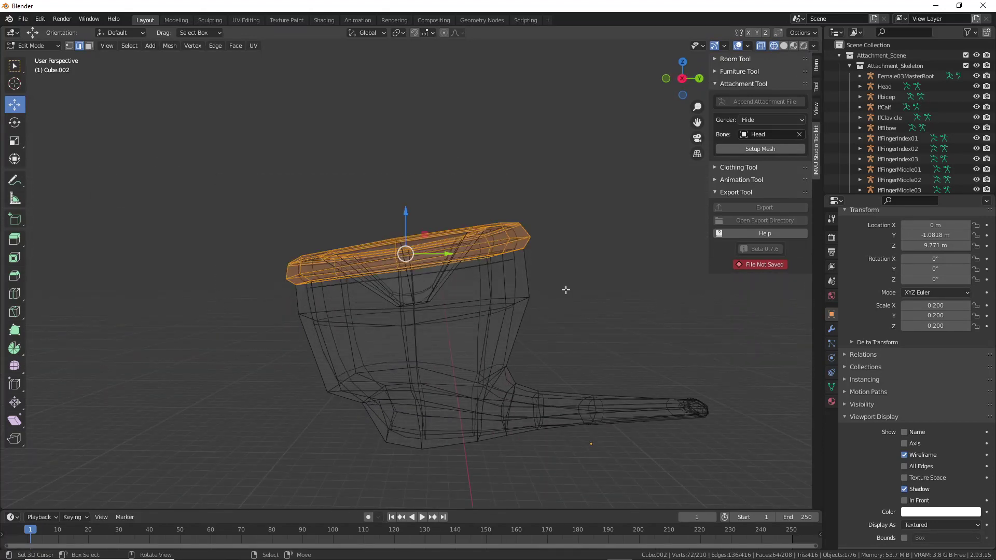
{"action": "middle_click_drag", "start_coordinate": [565, 288], "coordinate": [552, 313]}
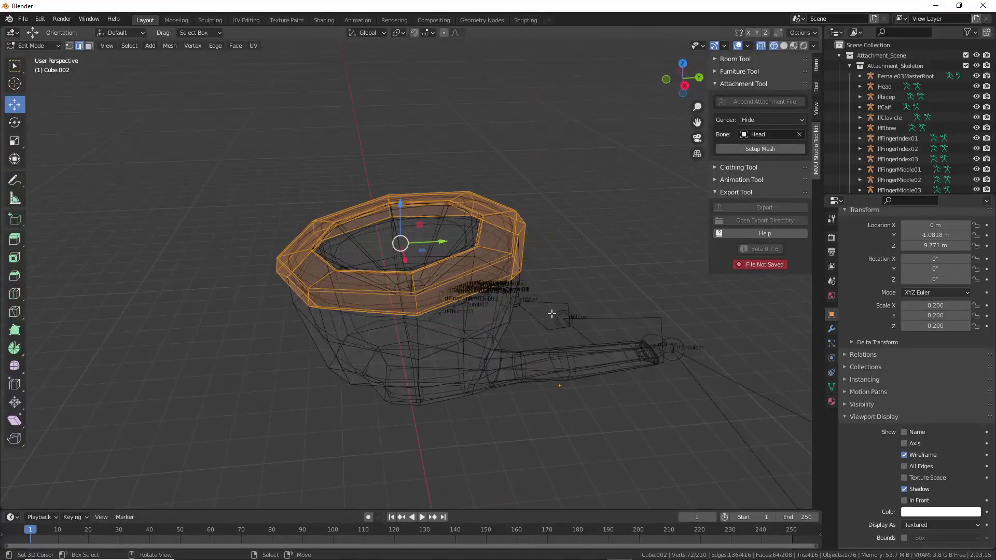
{"action": "left_click", "coordinate": [793, 46]}
{"action": "scroll", "coordinate": [462, 257], "scroll_direction": "up", "scroll_amount": 3}
{"action": "middle_click_drag", "start_coordinate": [477, 270], "coordinate": [462, 258]}
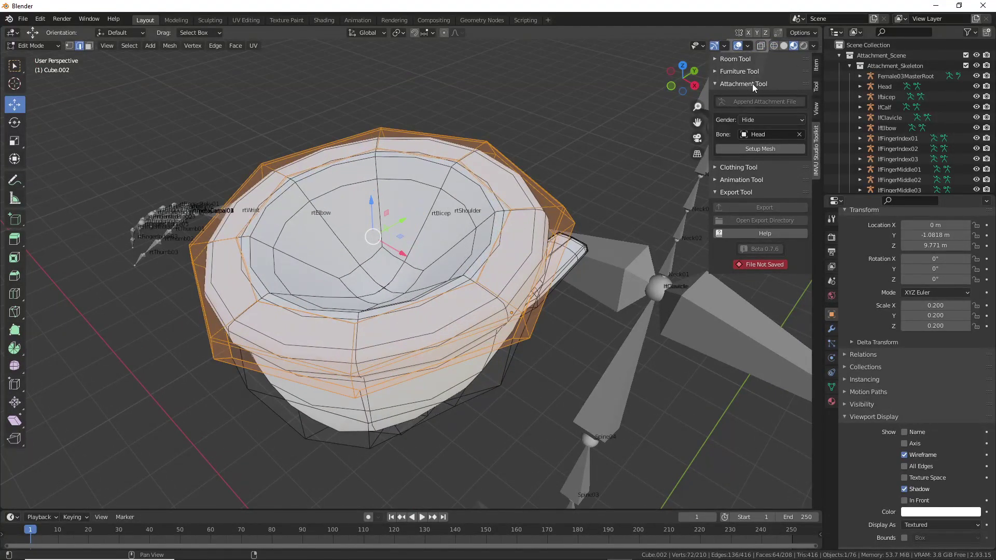
{"action": "left_click", "coordinate": [784, 46]}
{"action": "middle_click_drag", "start_coordinate": [401, 306], "coordinate": [405, 295]}
Set the Subdivision modifier's viewport levels to 3 on the smoothed mesh
{"action": "key", "text": "3"}
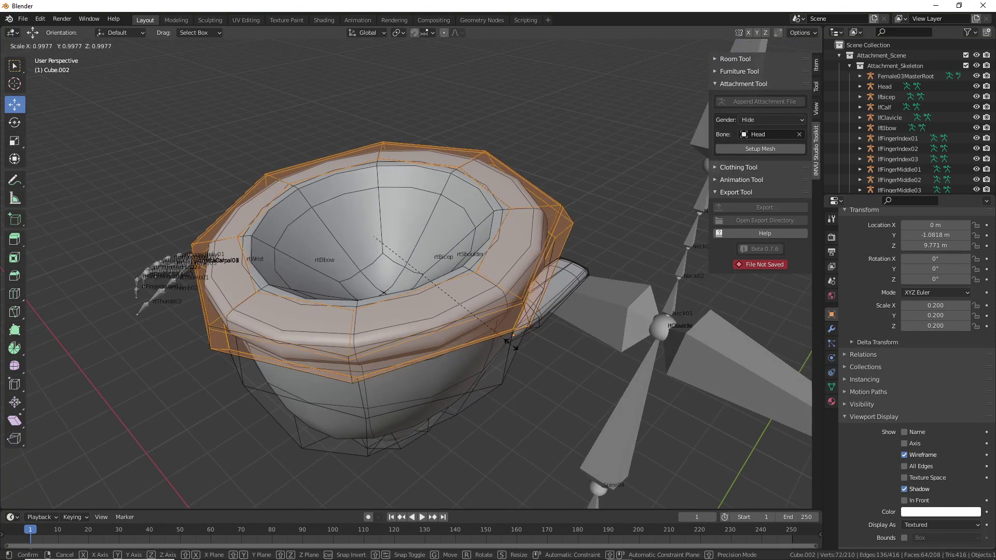
{"action": "key", "text": "2"}
{"action": "middle_click_drag", "start_coordinate": [517, 327], "coordinate": [467, 334]}
{"action": "scroll", "coordinate": [440, 338], "scroll_direction": "up", "scroll_amount": 4}
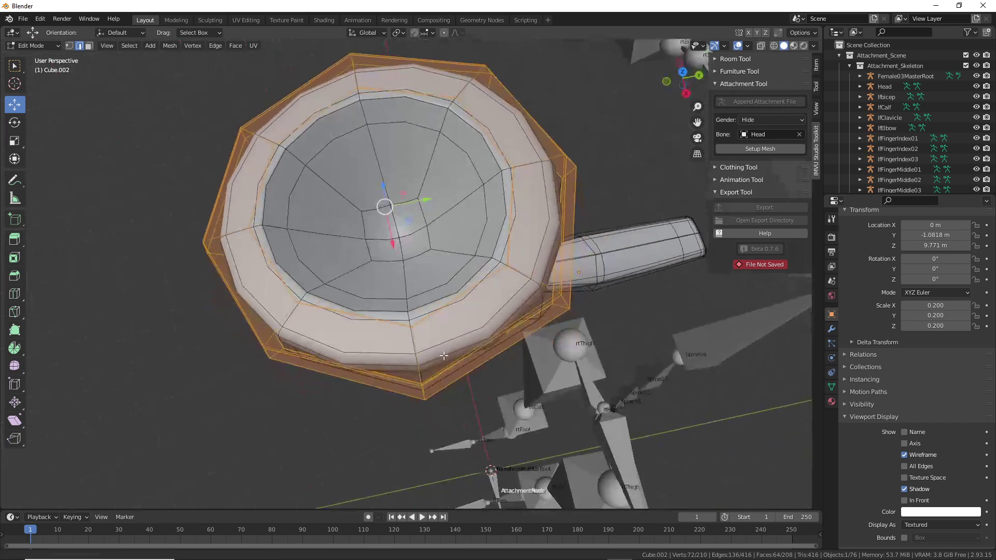
{"action": "middle_click_drag", "start_coordinate": [582, 315], "coordinate": [519, 324]}
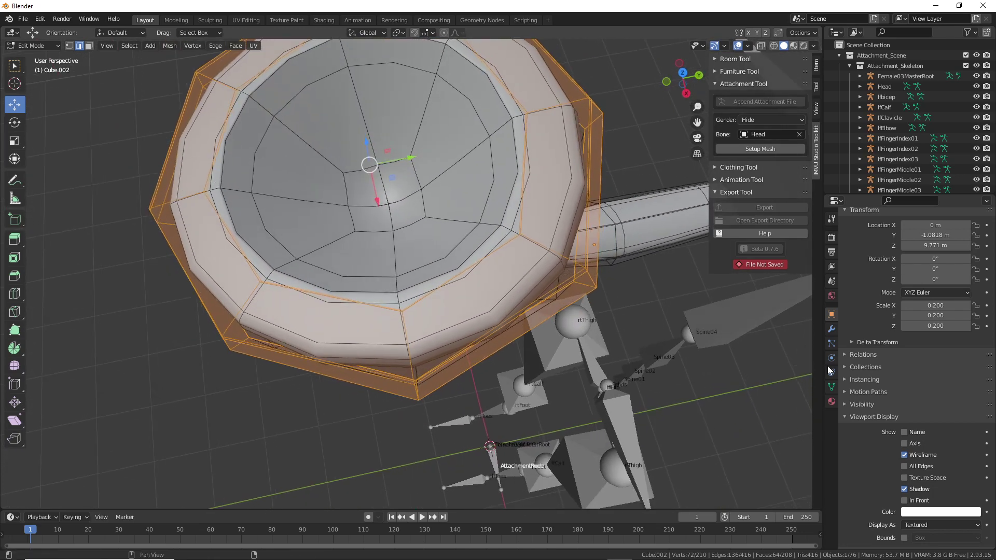
{"action": "left_click", "coordinate": [832, 330]}
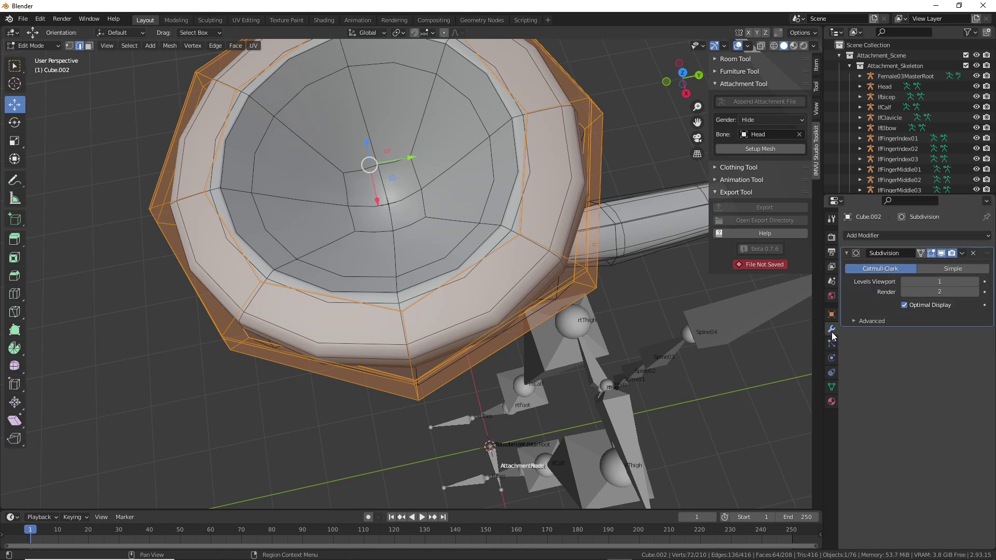
{"action": "left_click", "coordinate": [976, 283]}
{"action": "left_click", "coordinate": [976, 282]}
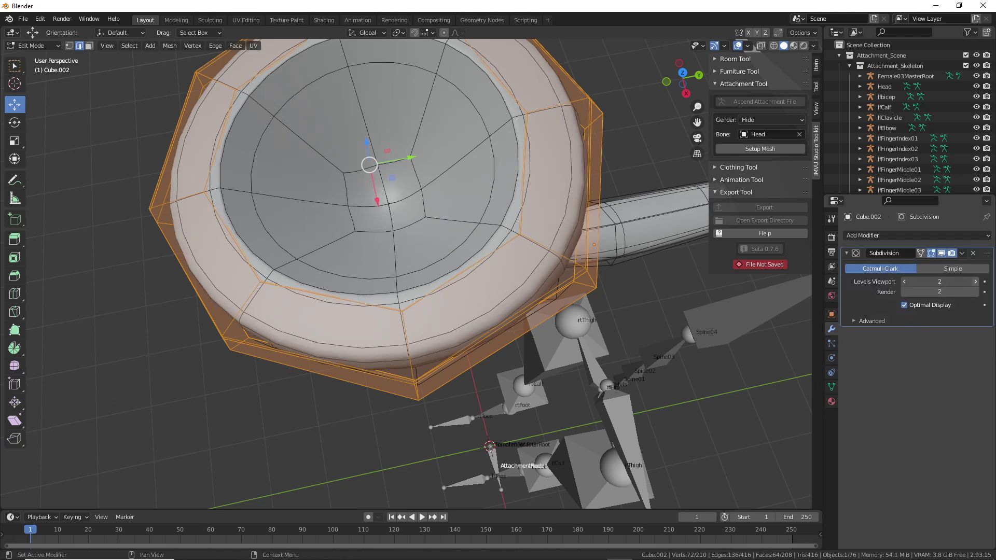
{"action": "middle_click_drag", "start_coordinate": [467, 440], "coordinate": [289, 249]}
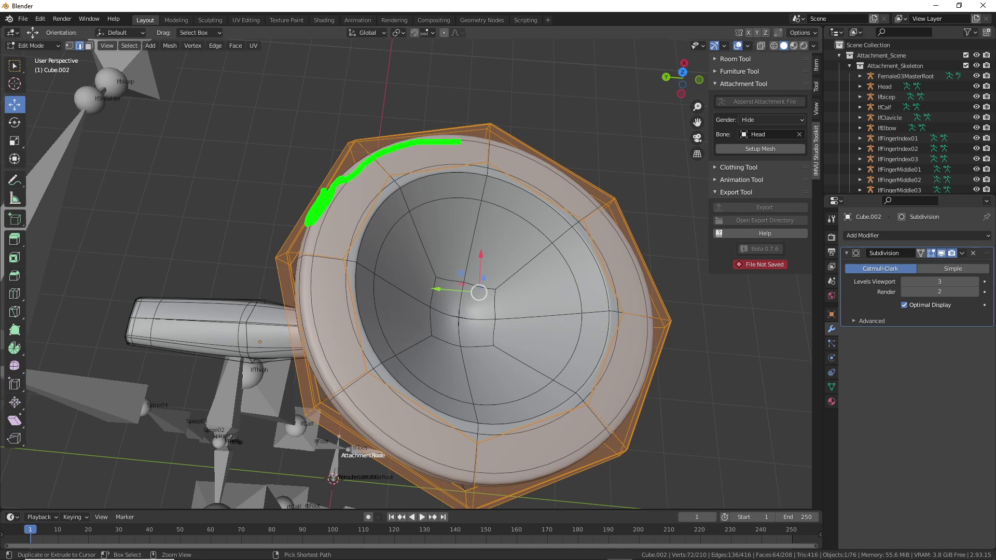
{"action": "mouse_move", "coordinate": [458, 129]}
{"action": "left_mouse_down"}
{"action": "mouse_move", "coordinate": [404, 126]}
{"action": "mouse_move", "coordinate": [431, 138]}
{"action": "left_mouse_up"}
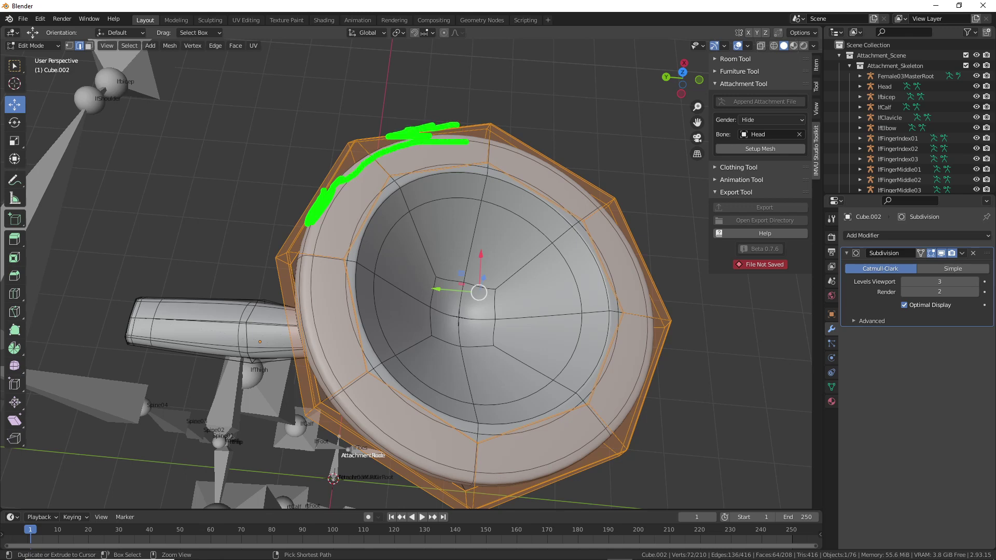
{"action": "key", "text": "ctrl+z"}
{"action": "key", "text": "ctrl+z"}
{"action": "key", "text": "ctrl+z"}
Scale the selected rim up uniformly to about 1.03
{"action": "middle_click_drag", "start_coordinate": [409, 212], "coordinate": [438, 297]}
{"action": "key", "text": "s"}
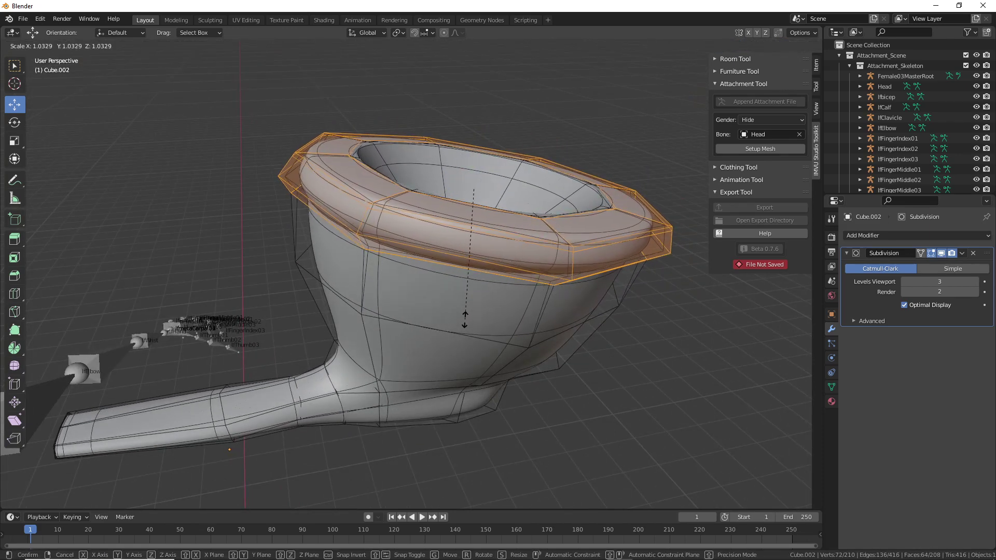
{"action": "left_click", "coordinate": [464, 318]}
{"action": "middle_click_drag", "start_coordinate": [464, 319], "coordinate": [599, 275]}
{"action": "middle_click_drag", "start_coordinate": [447, 266], "coordinate": [495, 297]}
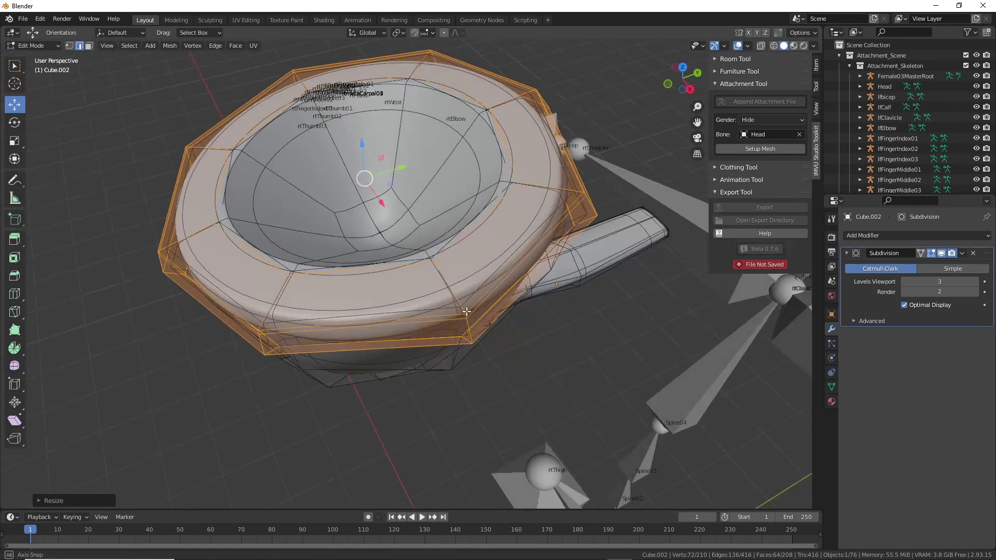
{"action": "middle_click_drag", "start_coordinate": [591, 288], "coordinate": [499, 266]}
{"action": "scroll", "coordinate": [499, 266], "scroll_direction": "up", "scroll_amount": 2}
Edit the low-poly cage Cube.001 and select two edges on one outer side of its rim
{"action": "key", "text": "Tab"}
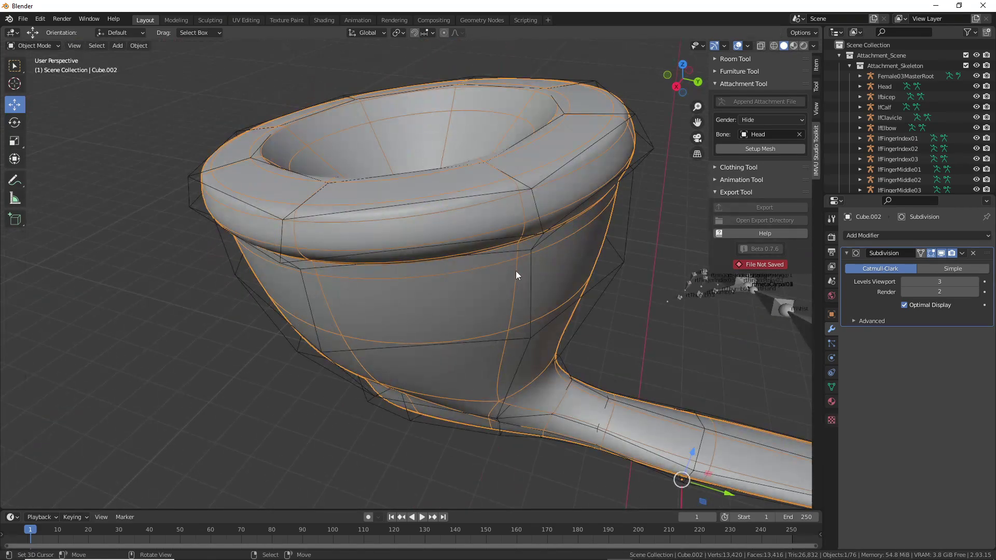
{"action": "left_click", "coordinate": [516, 271]}
{"action": "left_click", "coordinate": [509, 210]}
{"action": "left_click", "coordinate": [503, 194]}
{"action": "key", "text": "Tab"}
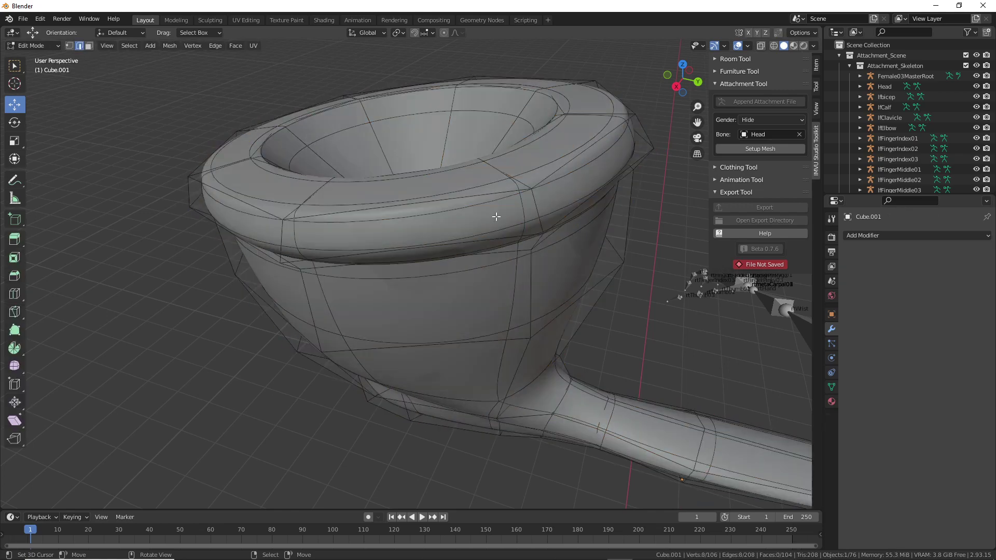
{"action": "left_click", "coordinate": [424, 213]}
{"action": "left_click", "coordinate": [414, 254], "text": "shift"}
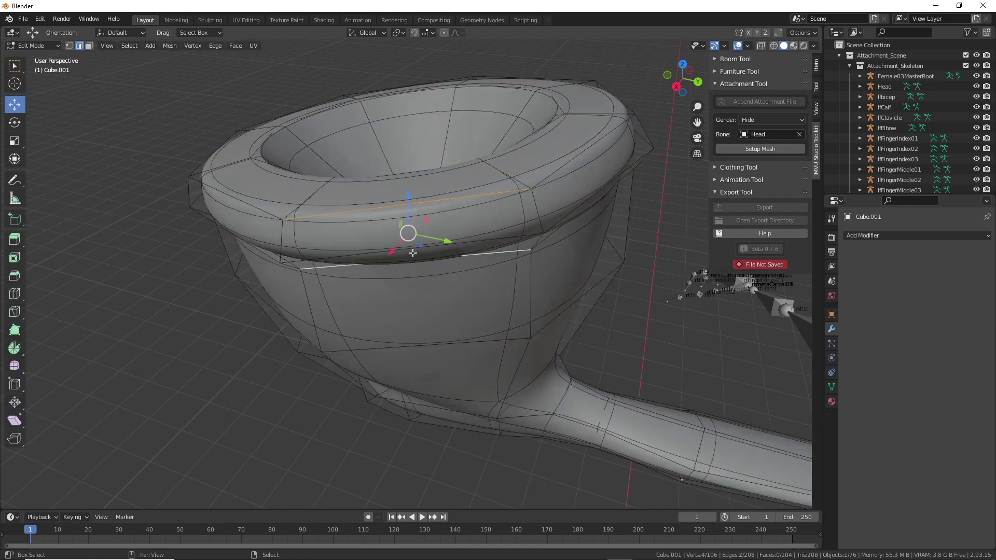
{"action": "middle_click_drag", "start_coordinate": [415, 254], "coordinate": [417, 224]}
{"action": "key", "text": "Tab"}
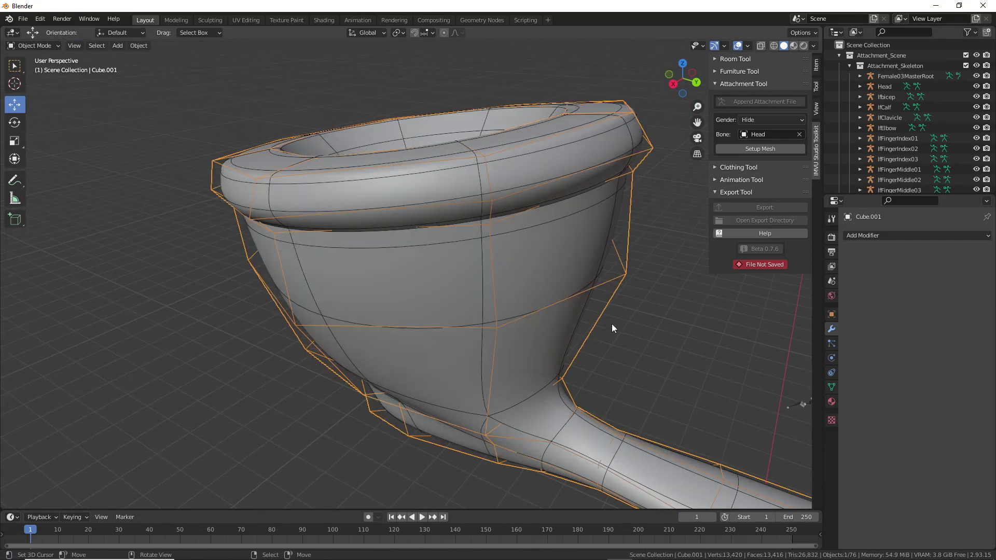
Select the smoothed mesh Cube.002 and hide it so only the wire cage is displayed
{"action": "left_click", "coordinate": [575, 241]}
{"action": "scroll", "coordinate": [900, 125], "scroll_direction": "down", "scroll_amount": 15}
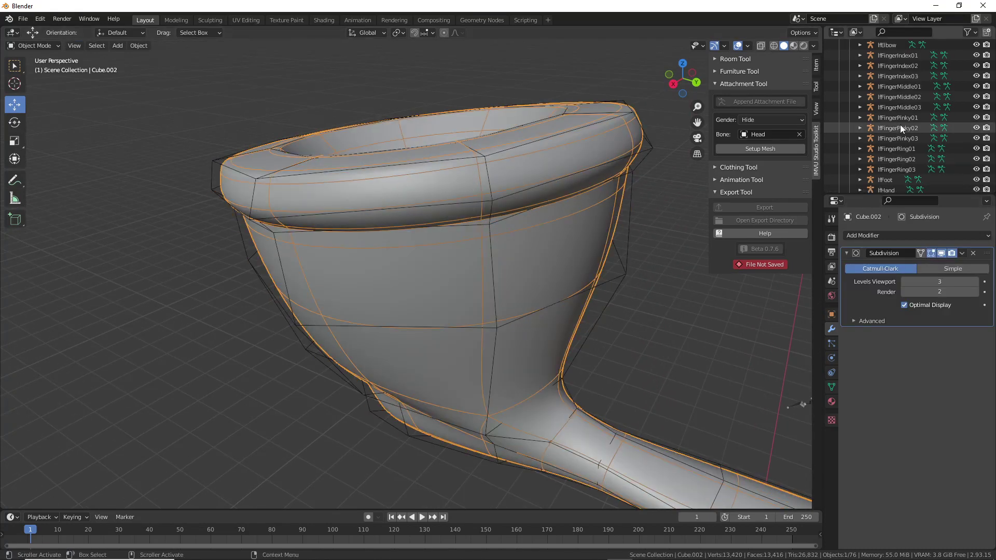
{"action": "scroll", "coordinate": [885, 136], "scroll_direction": "down", "scroll_amount": 15}
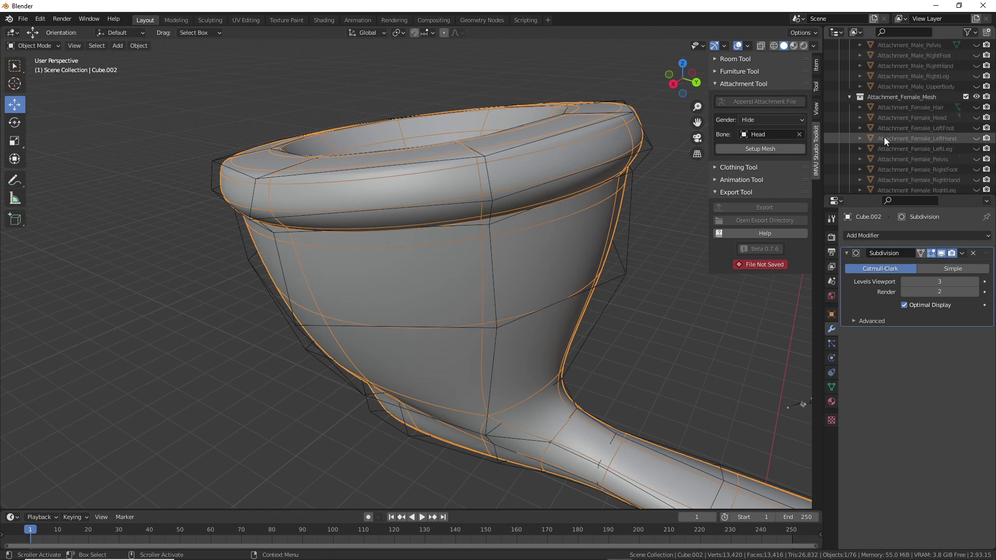
{"action": "left_click", "coordinate": [977, 184]}
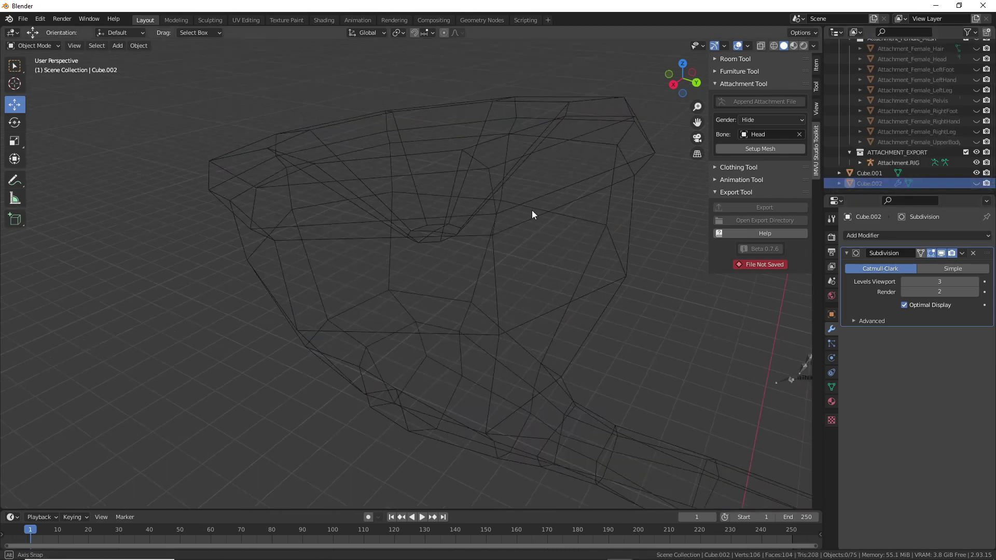
Edit Cube.001 again and add the upper, middle and lower rim edges on the adjacent sides to the selection
{"action": "middle_click_drag", "start_coordinate": [531, 210], "coordinate": [528, 193]}
{"action": "left_click", "coordinate": [550, 212]}
{"action": "key", "text": "Tab"}
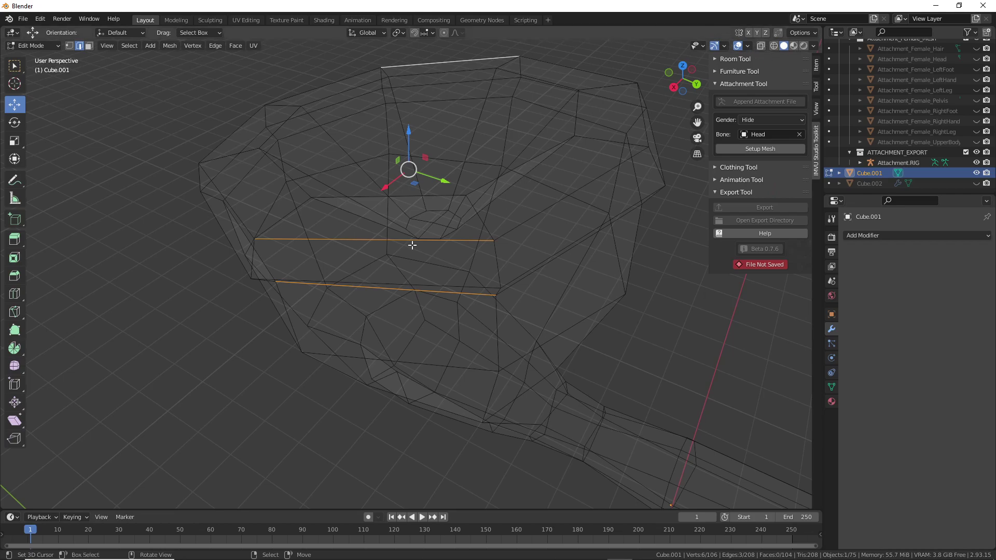
{"action": "middle_click_drag", "start_coordinate": [412, 245], "coordinate": [434, 193]}
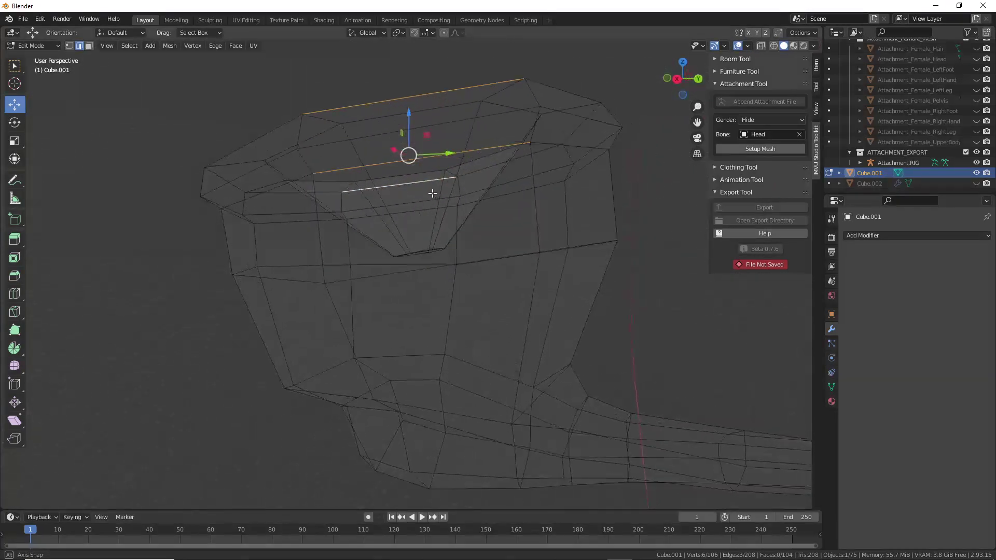
{"action": "left_click", "coordinate": [416, 127], "text": "shift"}
{"action": "middle_click_drag", "start_coordinate": [310, 146], "coordinate": [336, 142]}
{"action": "left_click", "coordinate": [302, 118], "text": "shift"}
{"action": "left_click", "coordinate": [306, 148], "text": "shift"}
{"action": "left_click", "coordinate": [271, 179], "text": "shift"}
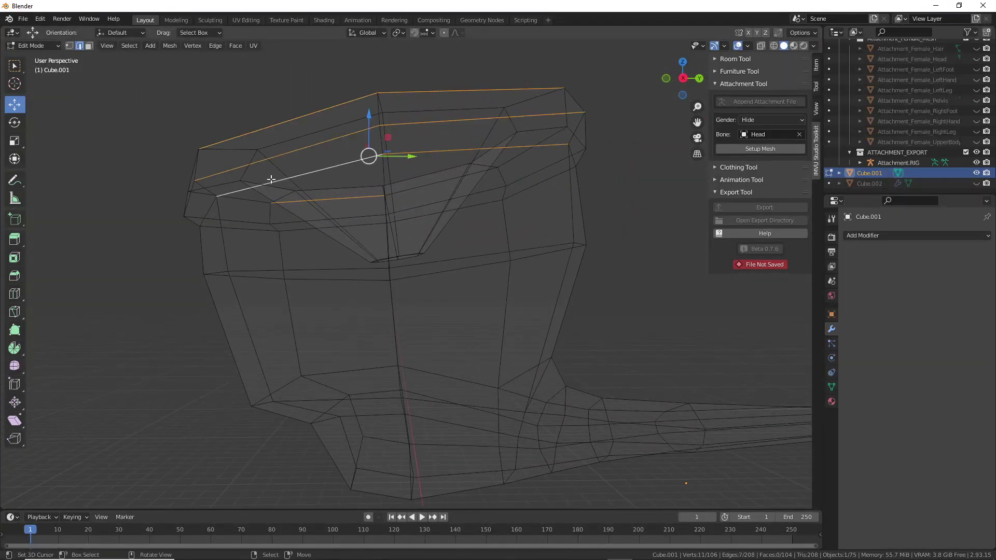
Extend the rim selection on the wire cage with the upper, middle and lower edges of the next sides
{"action": "middle_click_drag", "start_coordinate": [271, 179], "coordinate": [316, 166]}
{"action": "left_click", "coordinate": [244, 113], "text": "shift"}
{"action": "left_click", "coordinate": [249, 149], "text": "shift"}
{"action": "left_click", "coordinate": [218, 179], "text": "shift"}
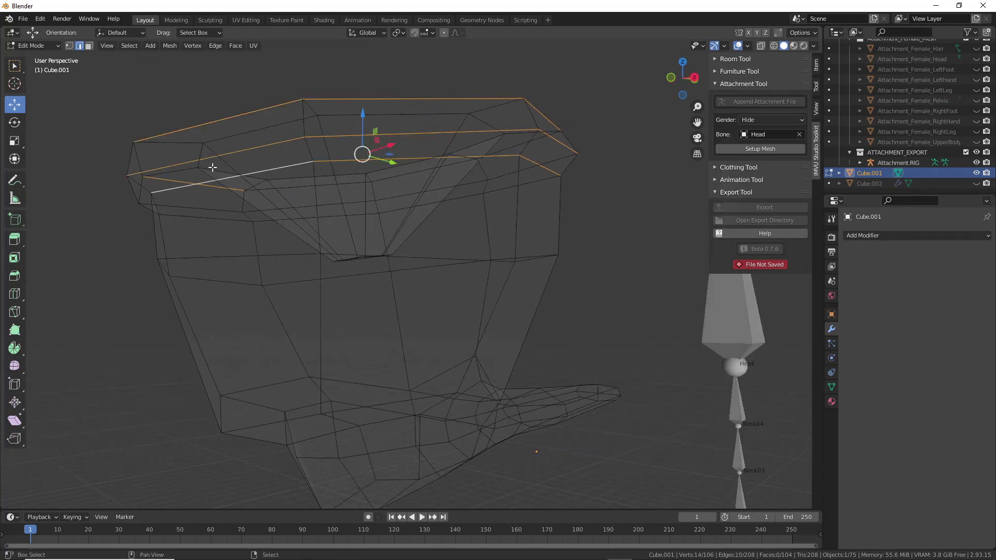
{"action": "middle_click_drag", "start_coordinate": [212, 167], "coordinate": [316, 167]}
{"action": "left_click", "coordinate": [411, 89], "text": "shift"}
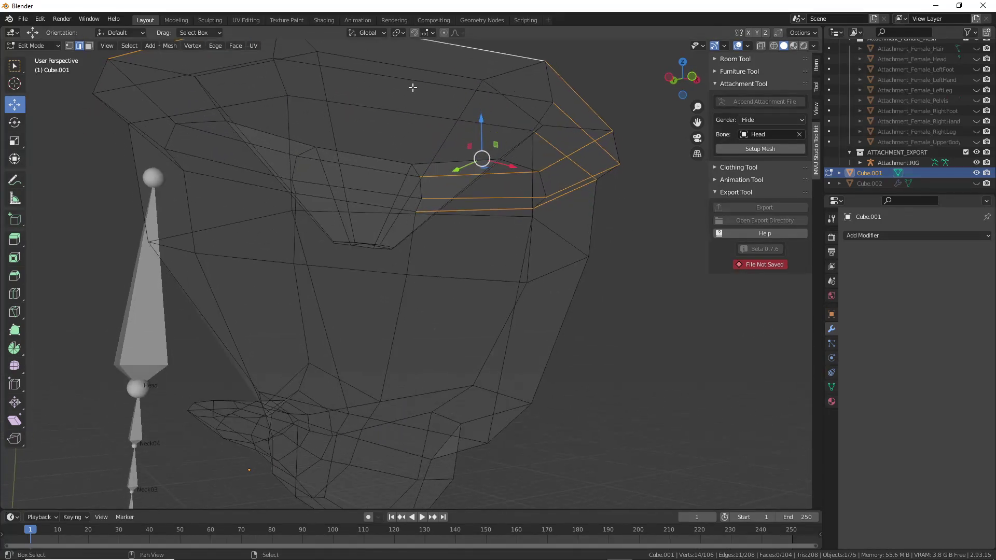
{"action": "left_click", "coordinate": [404, 113], "text": "shift"}
{"action": "middle_click_drag", "start_coordinate": [405, 113], "coordinate": [306, 118]}
{"action": "left_click", "coordinate": [285, 106], "text": "shift"}
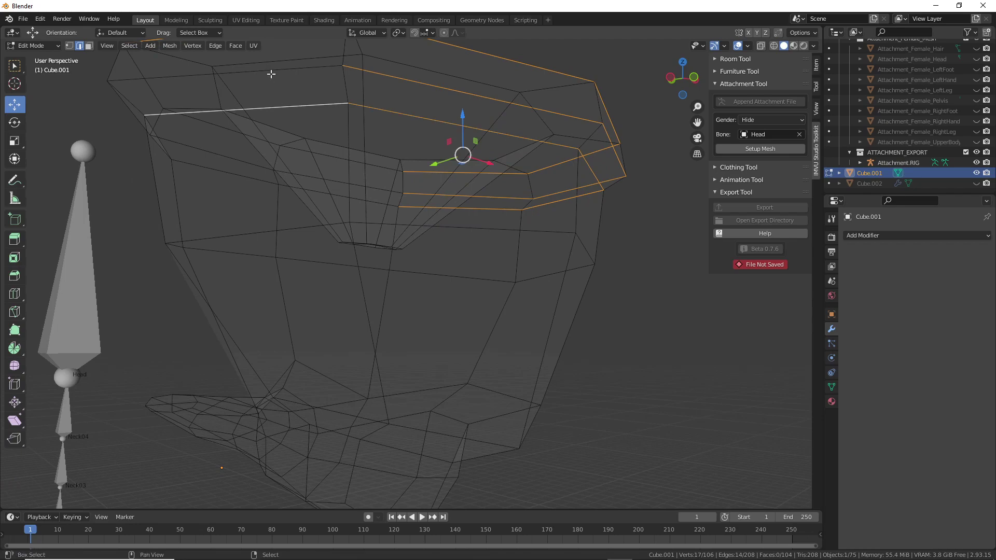
{"action": "left_click", "coordinate": [271, 74], "text": "shift"}
Add the upper, middle and lower edges of the remaining rim sides to complete all three edge rings around the cage
{"action": "middle_click_drag", "start_coordinate": [272, 74], "coordinate": [335, 143]}
{"action": "middle_click_drag", "start_coordinate": [430, 64], "coordinate": [437, 80]}
{"action": "left_click", "coordinate": [437, 79], "text": "shift"}
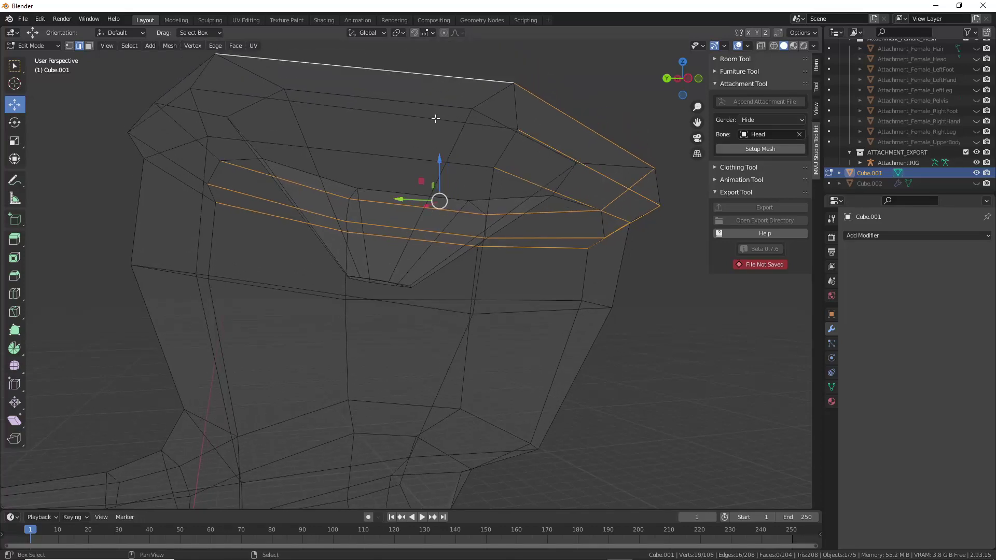
{"action": "left_click", "coordinate": [436, 118], "text": "shift"}
{"action": "left_click", "coordinate": [414, 157], "text": "shift"}
{"action": "middle_click_drag", "start_coordinate": [352, 153], "coordinate": [399, 67]}
{"action": "left_click", "coordinate": [406, 58], "text": "shift"}
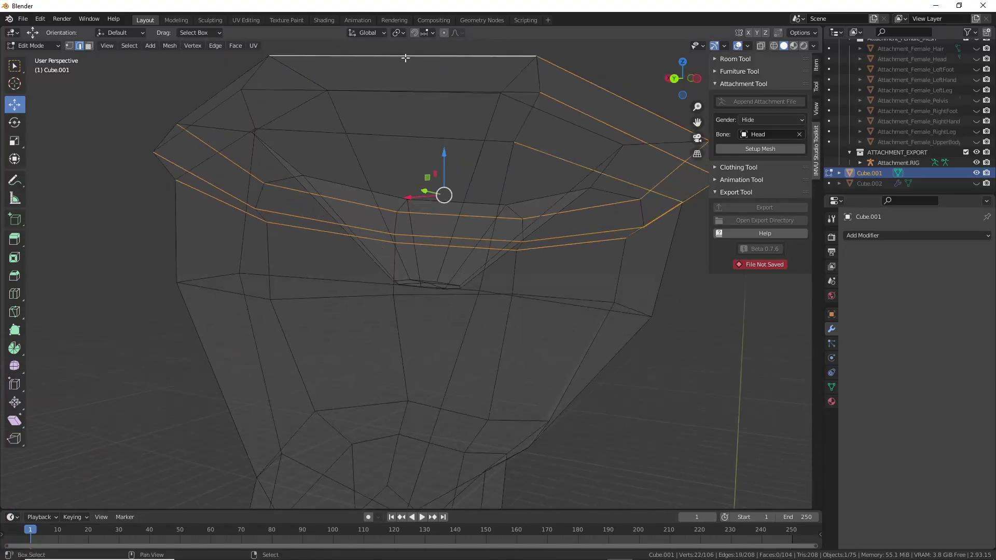
{"action": "middle_click_drag", "start_coordinate": [402, 120], "coordinate": [414, 64]}
{"action": "left_click", "coordinate": [413, 62], "text": "shift"}
{"action": "left_click", "coordinate": [399, 107], "text": "shift"}
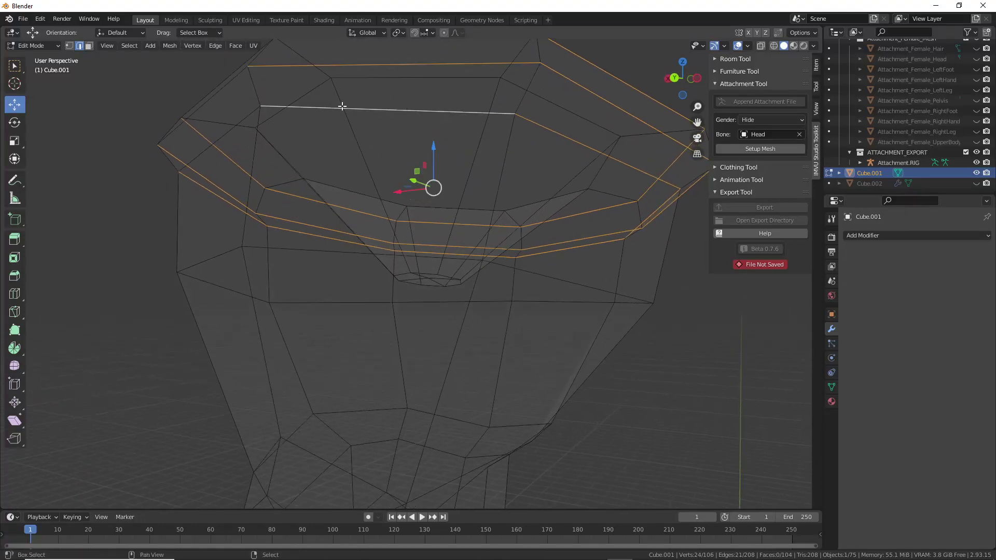
{"action": "middle_click_drag", "start_coordinate": [400, 107], "coordinate": [370, 141]}
{"action": "left_click", "coordinate": [387, 68], "text": "shift"}
{"action": "left_click", "coordinate": [385, 96], "text": "shift"}
{"action": "left_click", "coordinate": [391, 136], "text": "shift"}
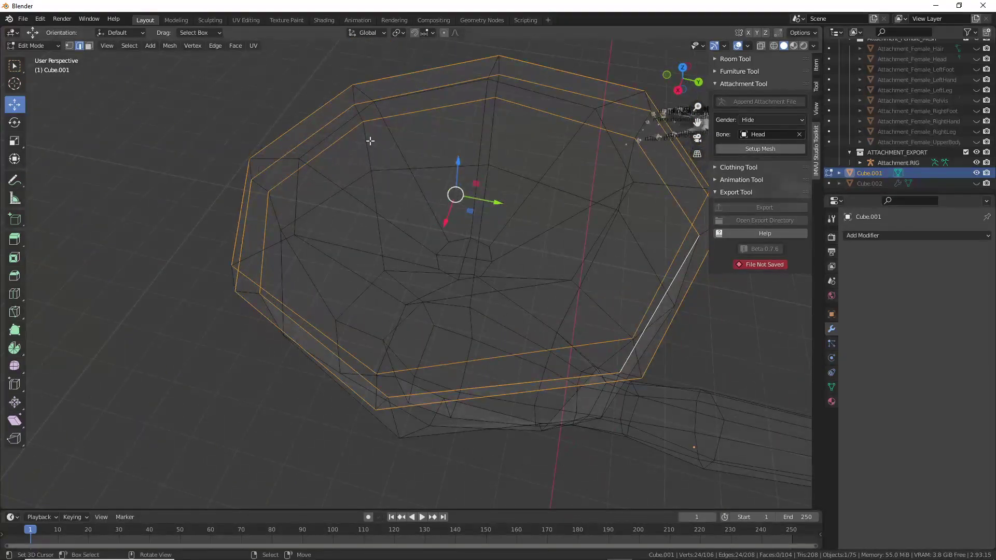
{"action": "middle_click_drag", "start_coordinate": [517, 223], "coordinate": [439, 374]}
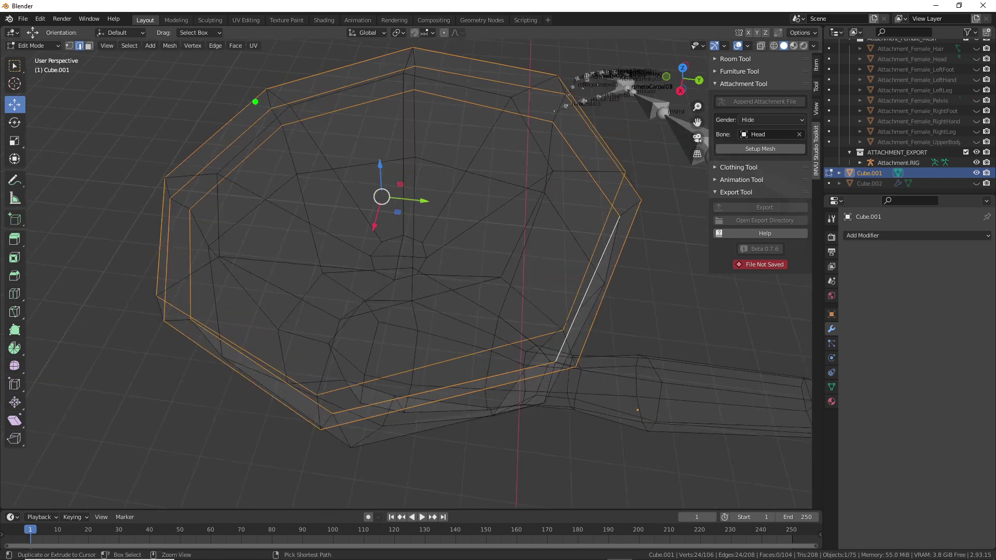
{"action": "left_click_drag", "start_coordinate": [276, 84], "coordinate": [435, 45]}
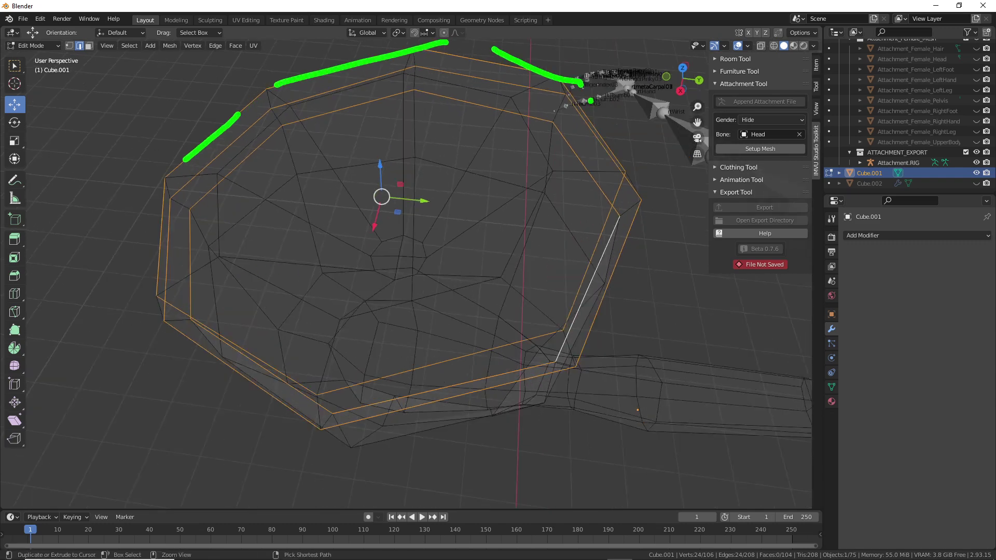
{"action": "mouse_move", "coordinate": [640, 228]}
{"action": "left_mouse_down"}
{"action": "mouse_move", "coordinate": [588, 382]}
{"action": "mouse_move", "coordinate": [403, 457]}
{"action": "left_mouse_up"}
{"action": "left_click_drag", "start_coordinate": [306, 457], "coordinate": [117, 320]}
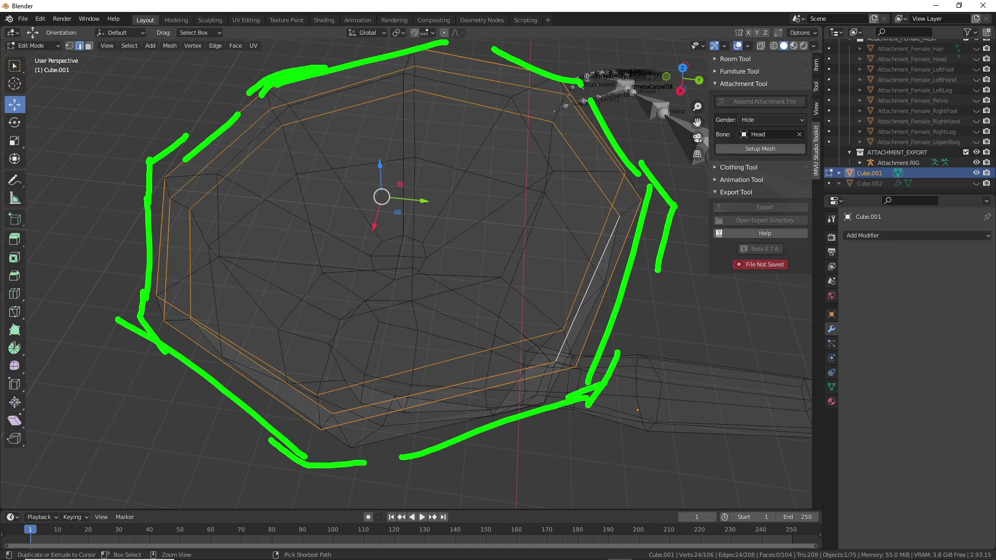
Subdivide the selected rim edges of Cube.001
{"action": "mouse_move", "coordinate": [391, 396]}
{"action": "middle_mouse_down"}
{"action": "mouse_move", "coordinate": [400, 340]}
{"action": "mouse_move", "coordinate": [397, 371]}
{"action": "mouse_move", "coordinate": [342, 338]}
{"action": "middle_mouse_up"}
{"action": "left_click", "coordinate": [213, 48]}
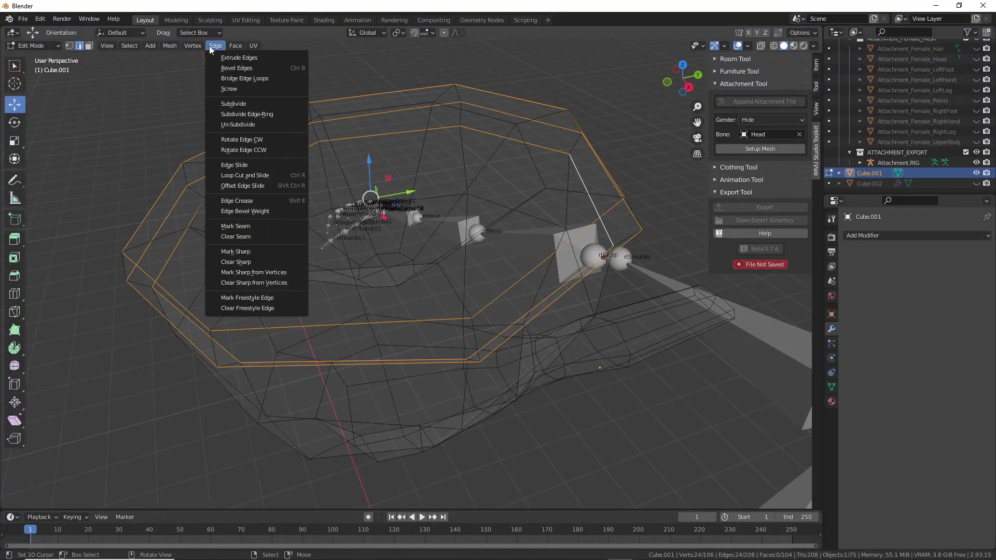
{"action": "left_click", "coordinate": [231, 102]}
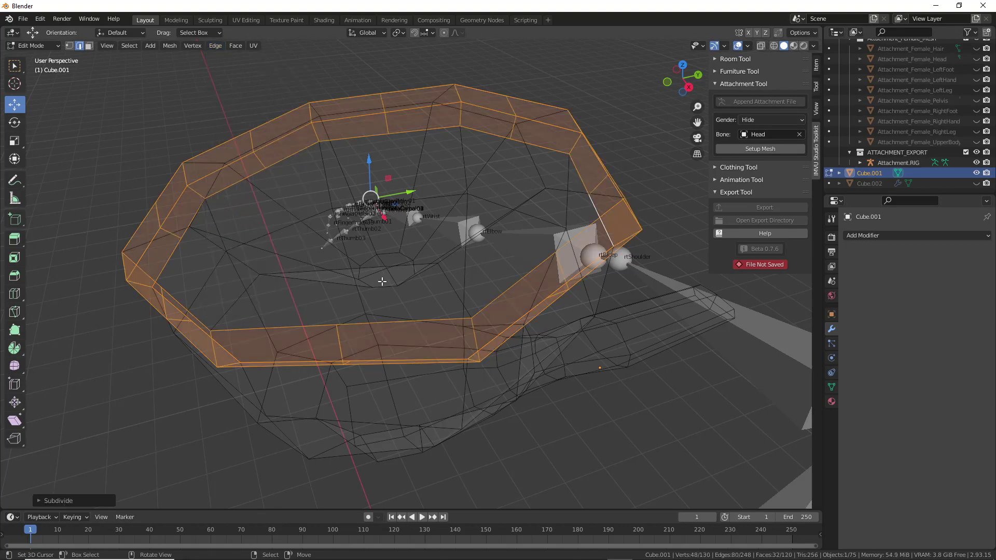
Select the new short cross edges at the midpoints of five rim sides
{"action": "mouse_move", "coordinate": [382, 281]}
{"action": "middle_mouse_down"}
{"action": "mouse_move", "coordinate": [427, 269]}
{"action": "mouse_move", "coordinate": [395, 273]}
{"action": "middle_mouse_up"}
{"action": "left_click", "coordinate": [428, 269], "text": "alt"}
{"action": "right_click", "coordinate": [378, 296], "text": "alt"}
{"action": "middle_click_drag", "start_coordinate": [329, 300], "coordinate": [333, 309]}
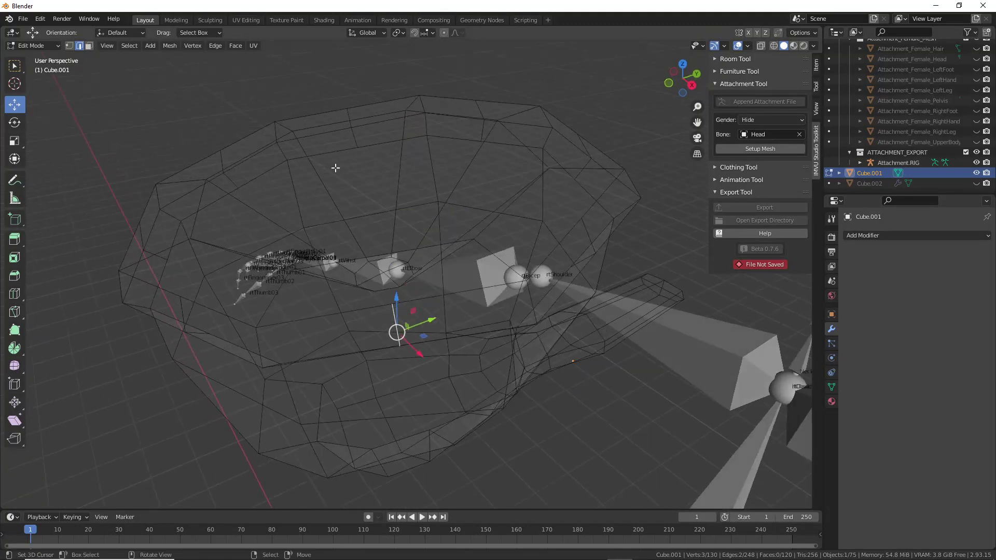
{"action": "right_click", "coordinate": [355, 139], "text": "alt+shift"}
{"action": "right_click", "coordinate": [230, 182], "text": "alt+shift"}
{"action": "middle_click_drag", "start_coordinate": [202, 253], "coordinate": [170, 237]}
{"action": "right_click", "coordinate": [170, 237], "text": "alt+shift"}
{"action": "middle_click_drag", "start_coordinate": [265, 321], "coordinate": [258, 325]}
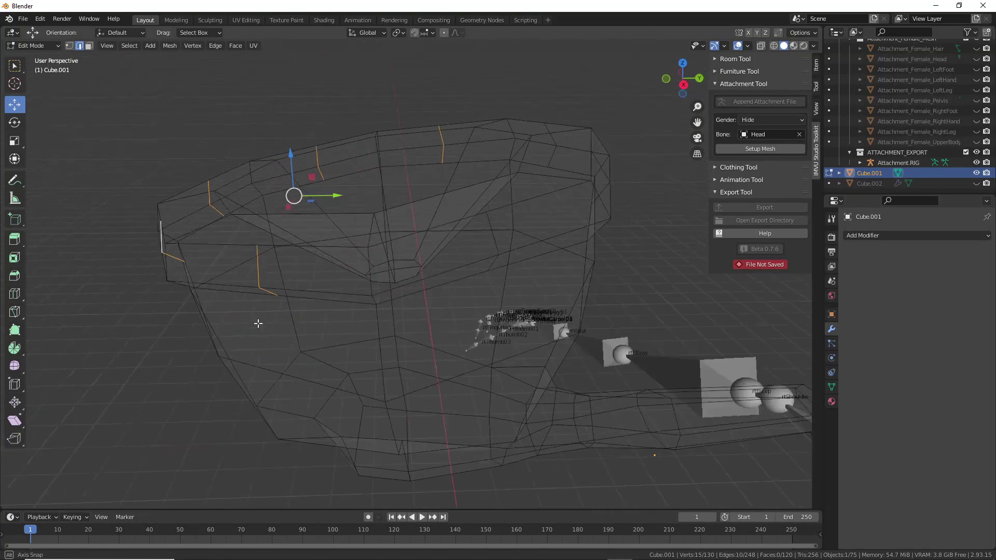
Add the cross edges at the midpoints of the other three rim sides to the selection
{"action": "right_click", "coordinate": [489, 238], "text": "alt+shift"}
{"action": "middle_click_drag", "start_coordinate": [534, 244], "coordinate": [430, 306]}
{"action": "right_click", "coordinate": [507, 262], "text": "alt+shift"}
{"action": "right_click", "coordinate": [536, 286], "text": "alt+shift"}
{"action": "middle_click_drag", "start_coordinate": [341, 274], "coordinate": [371, 280]}
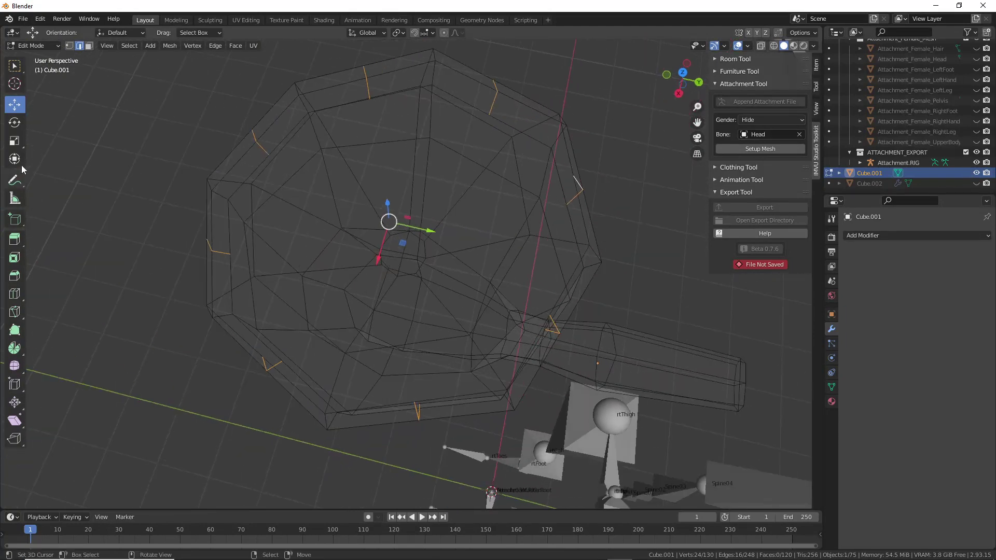
Scale the selected midpoint edges outward to round the rim, refine by about 1.03 in top view, and leave mesh editing
{"action": "left_click", "coordinate": [15, 144]}
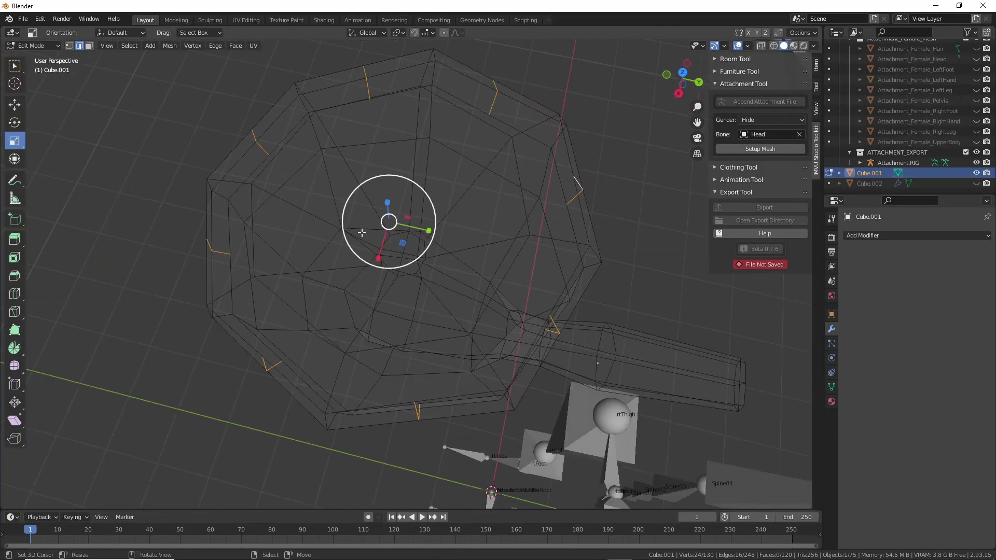
{"action": "left_click_drag", "start_coordinate": [412, 255], "coordinate": [402, 264]}
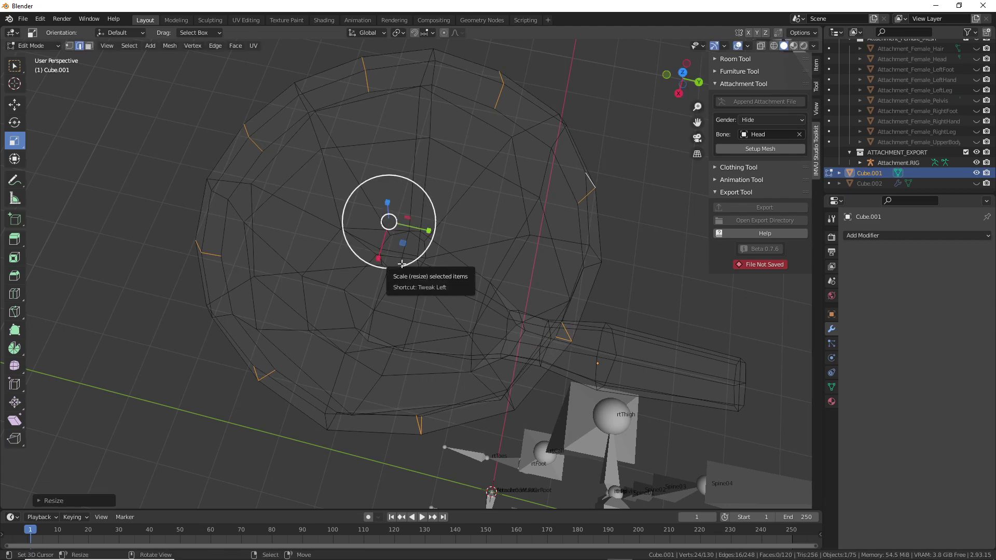
{"action": "key", "text": "KP_7"}
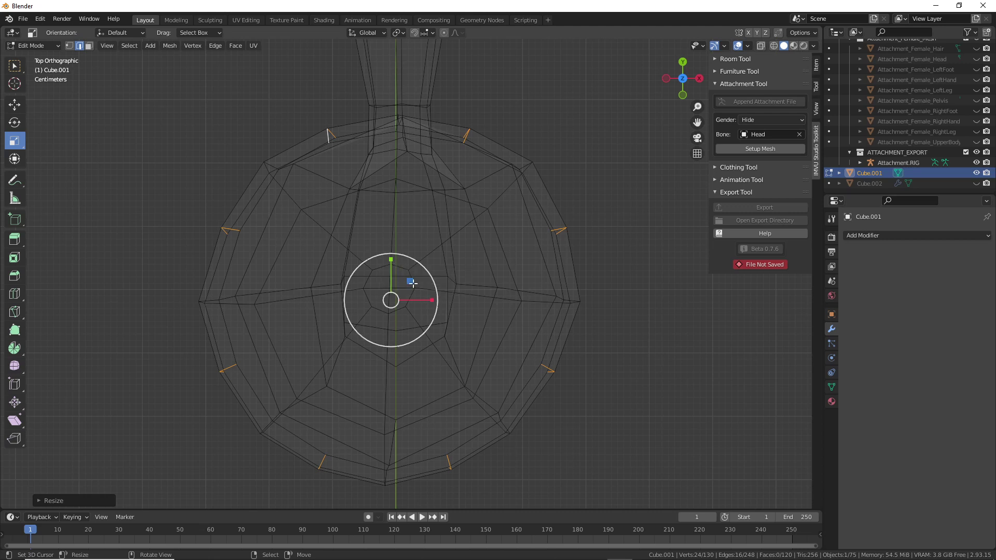
{"action": "left_click_drag", "start_coordinate": [386, 336], "coordinate": [386, 337]}
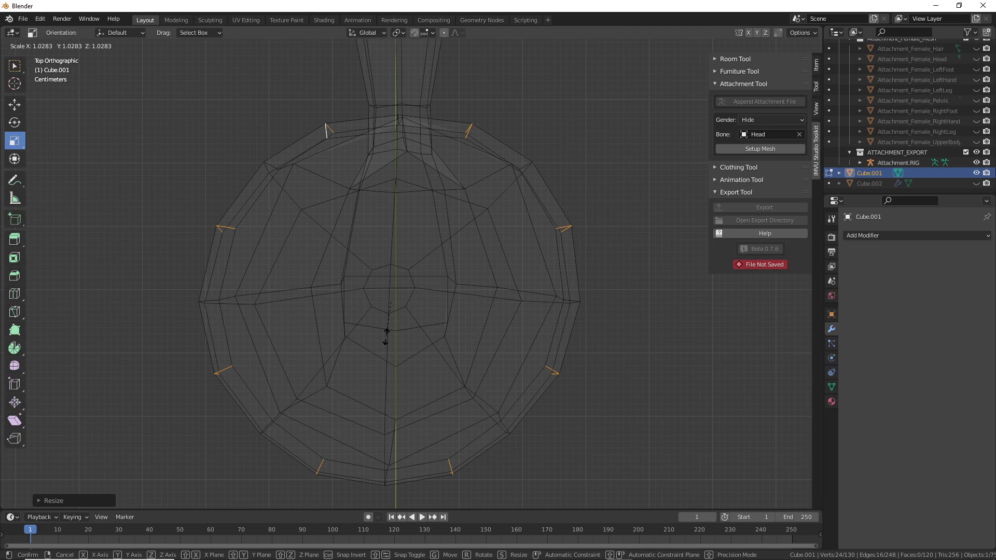
{"action": "left_click_drag", "start_coordinate": [385, 336], "coordinate": [385, 337]}
{"action": "middle_click_drag", "start_coordinate": [479, 362], "coordinate": [421, 305]}
{"action": "key", "text": "Tab"}
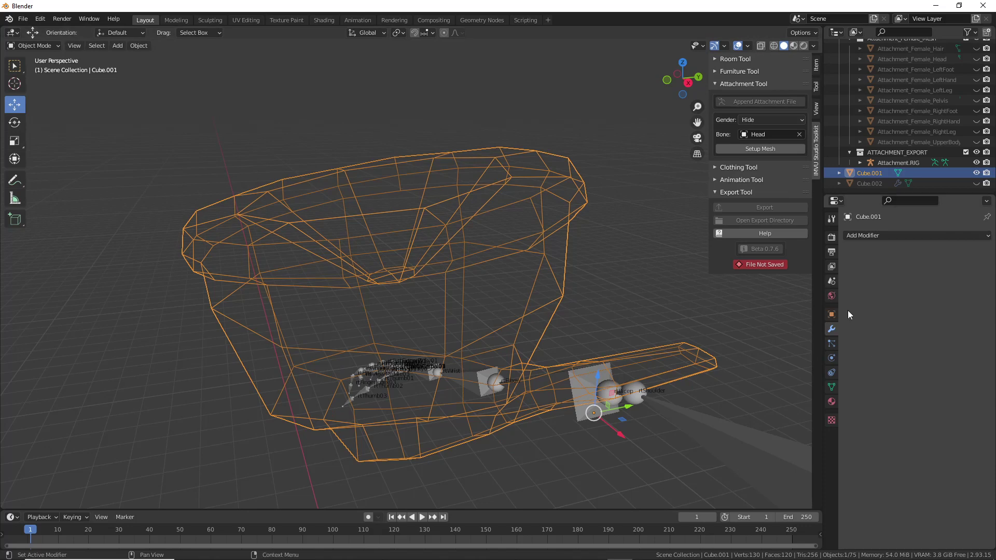
Display Cube.001 as Textured to inspect the rounded low-poly shape, and return its viewport display to Wire
{"action": "left_click", "coordinate": [831, 314]}
{"action": "scroll", "coordinate": [886, 430], "scroll_direction": "down", "scroll_amount": 4}
{"action": "left_click", "coordinate": [923, 502]}
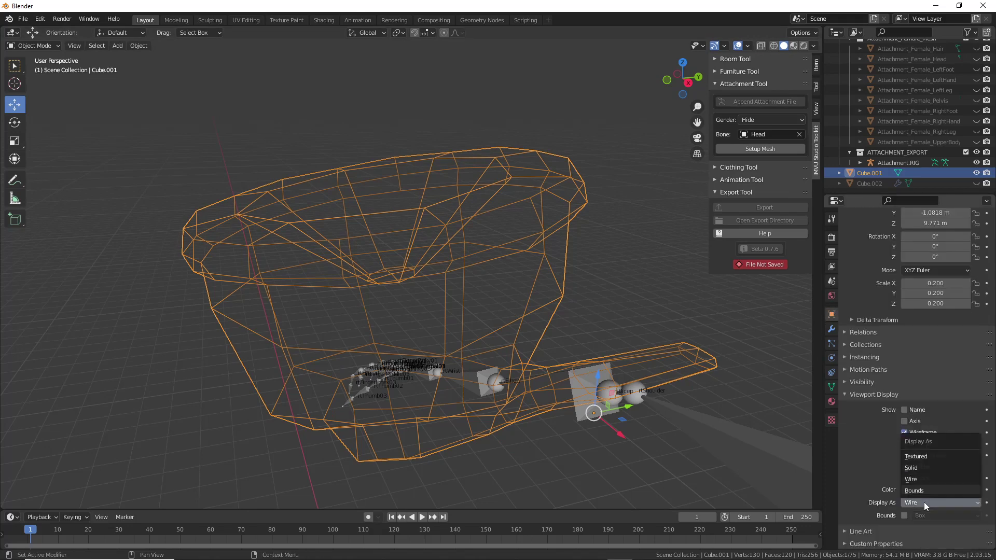
{"action": "left_click", "coordinate": [926, 457]}
{"action": "middle_click_drag", "start_coordinate": [699, 428], "coordinate": [415, 311]}
{"action": "left_click", "coordinate": [929, 499]}
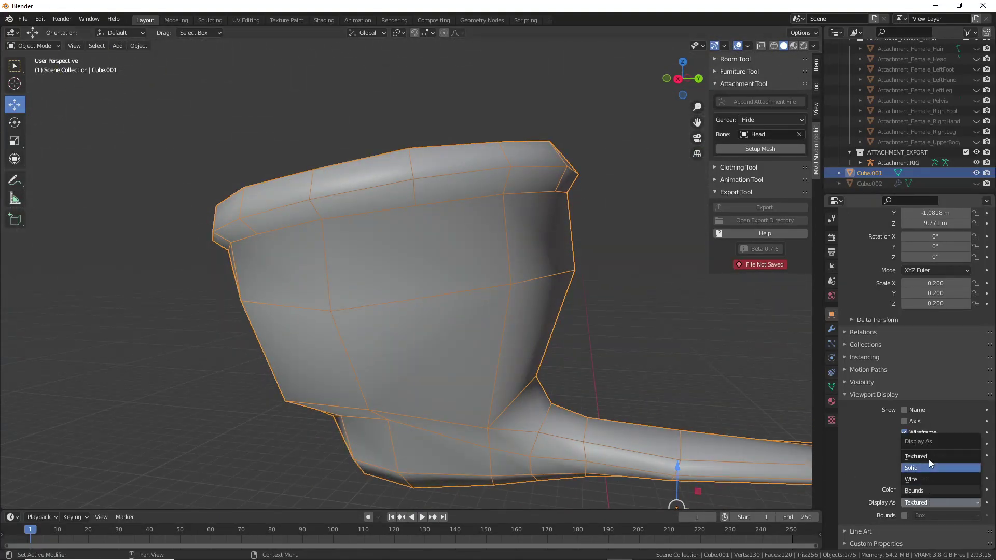
{"action": "left_click", "coordinate": [923, 480]}
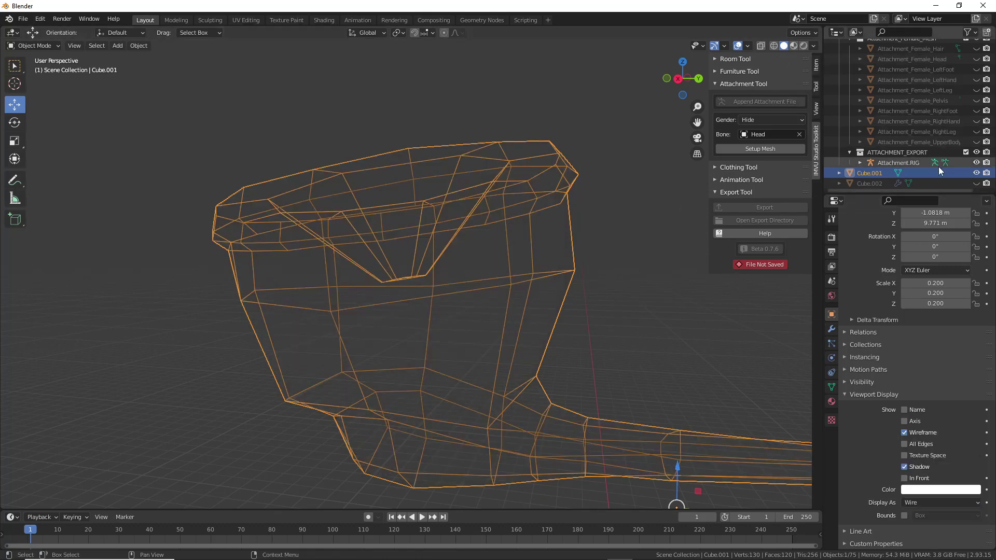
Unhide the smoothed mesh Cube.002 and rename it pipeHIGH, and rename the wire cage Cube.001 as pipeLOW
{"action": "left_click", "coordinate": [871, 183]}
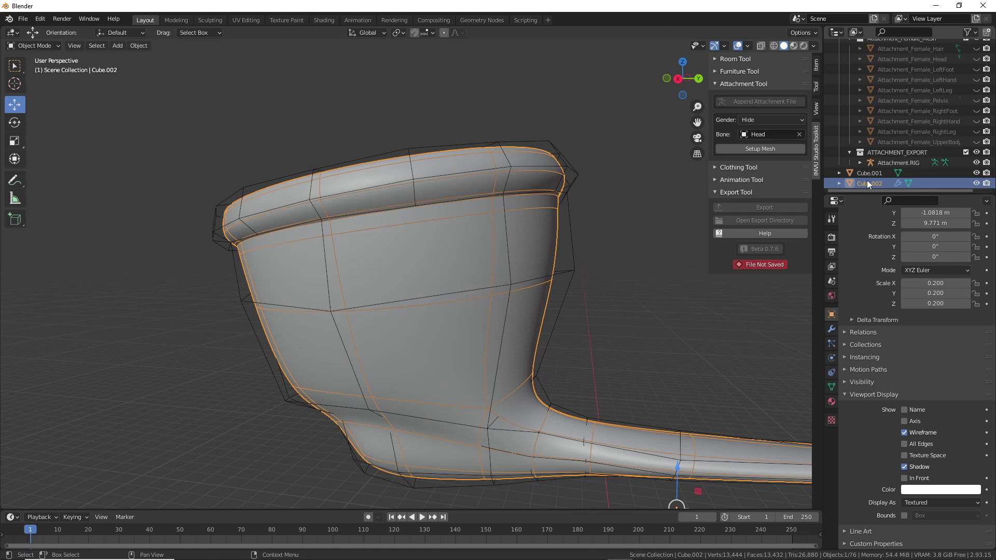
{"action": "double_click", "coordinate": [867, 182]}
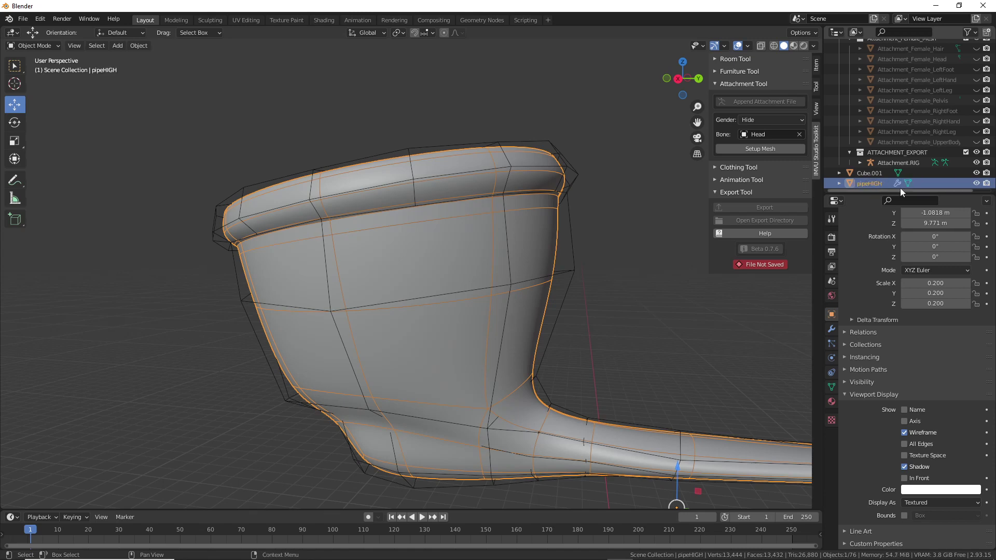
{"action": "left_click", "coordinate": [869, 175]}
{"action": "double_click", "coordinate": [874, 172]}
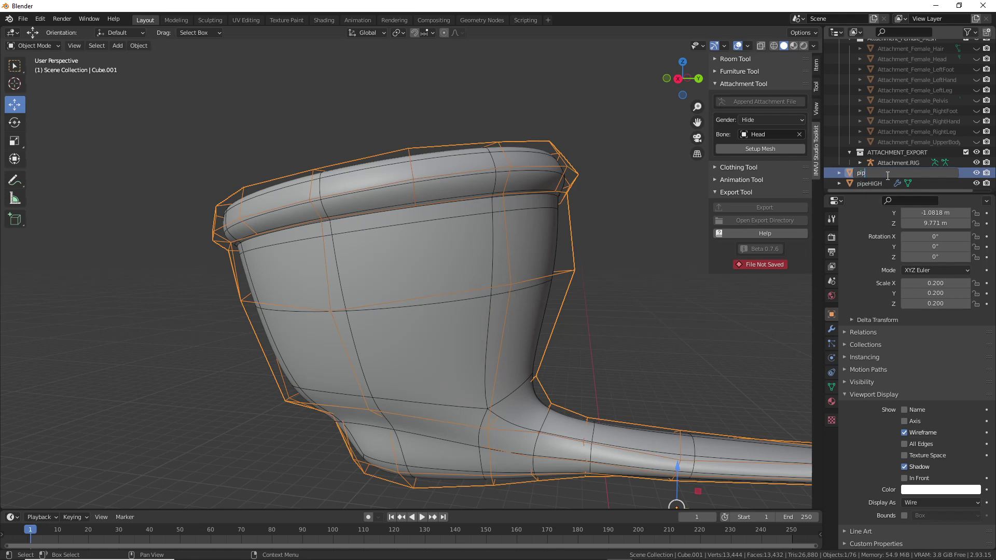
{"action": "key", "text": "Return"}
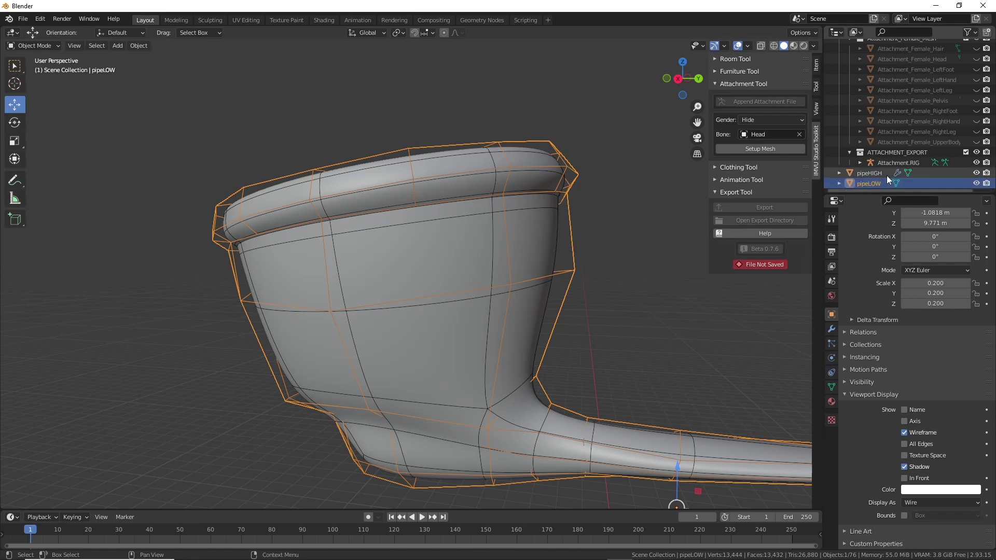
Edit pipeHIGH and scale its selected rim up uniformly to about 1.05
{"action": "left_click", "coordinate": [886, 175]}
{"action": "middle_click_drag", "start_coordinate": [393, 191], "coordinate": [463, 397]}
{"action": "key", "text": "Tab"}
{"action": "key", "text": "s"}
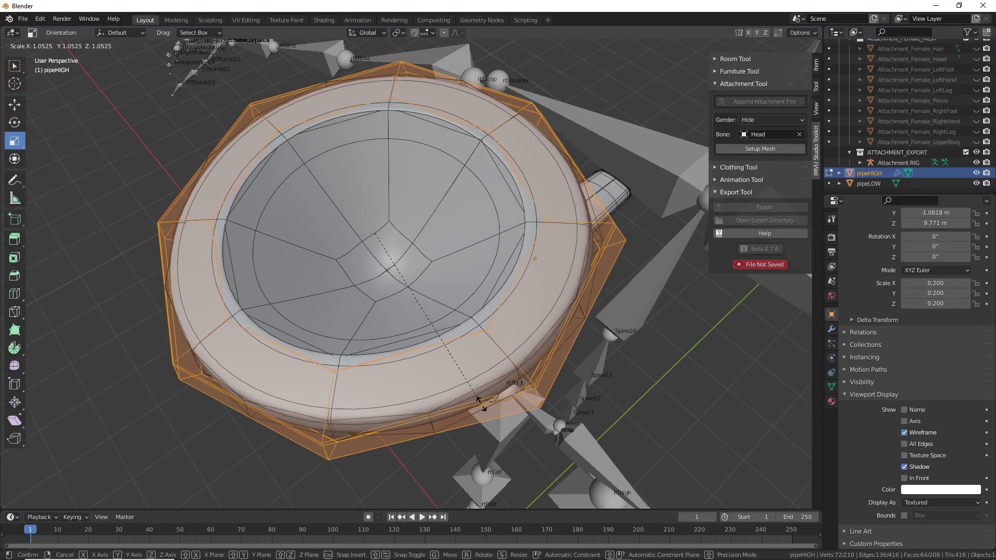
{"action": "left_click", "coordinate": [477, 407]}
Add two loop cuts around the lower bowl of pipeHIGH, sliding the first down to the bowl's bottom edge
{"action": "middle_click_drag", "start_coordinate": [478, 407], "coordinate": [427, 348]}
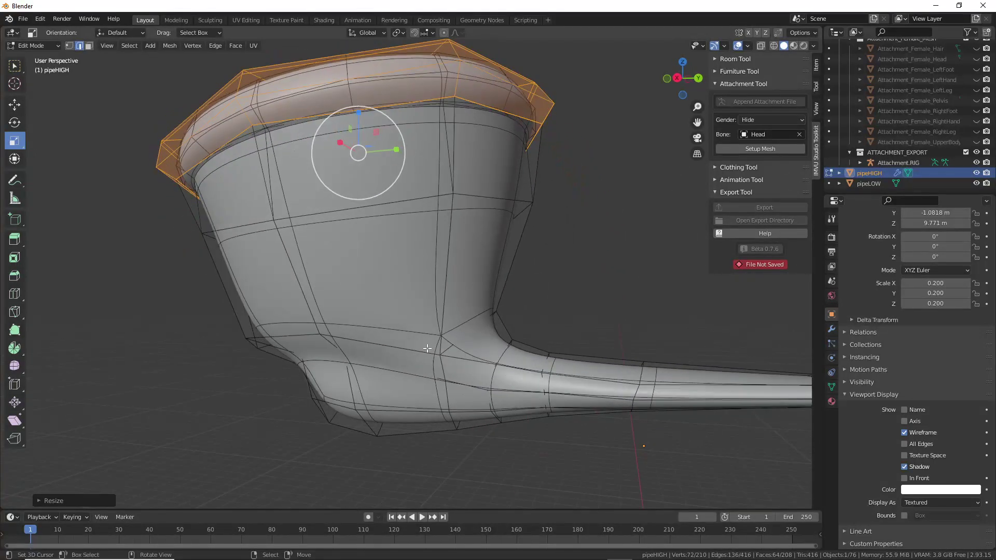
{"action": "key", "text": "ctrl+r"}
{"action": "left_click", "coordinate": [463, 277]}
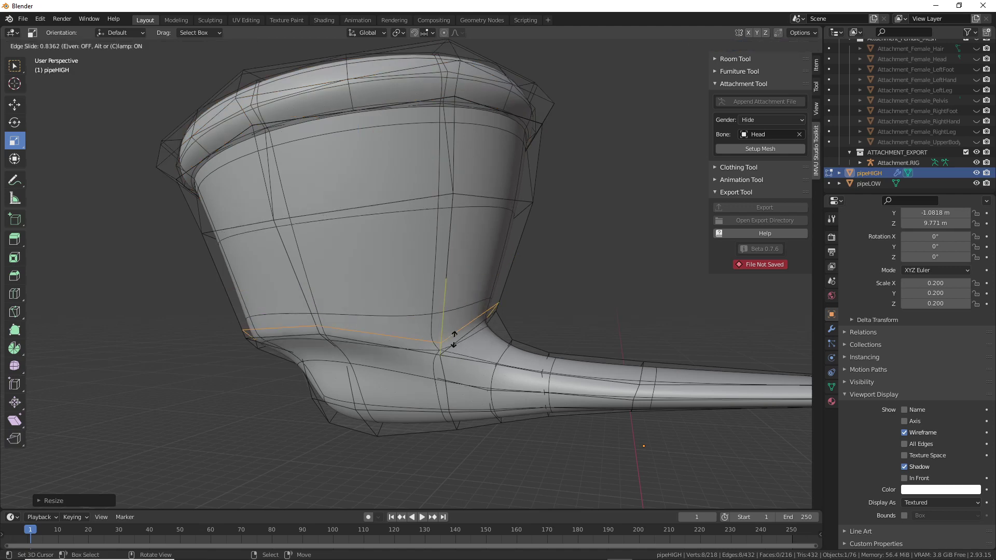
{"action": "left_click", "coordinate": [454, 388]}
{"action": "key", "text": "ctrl+r"}
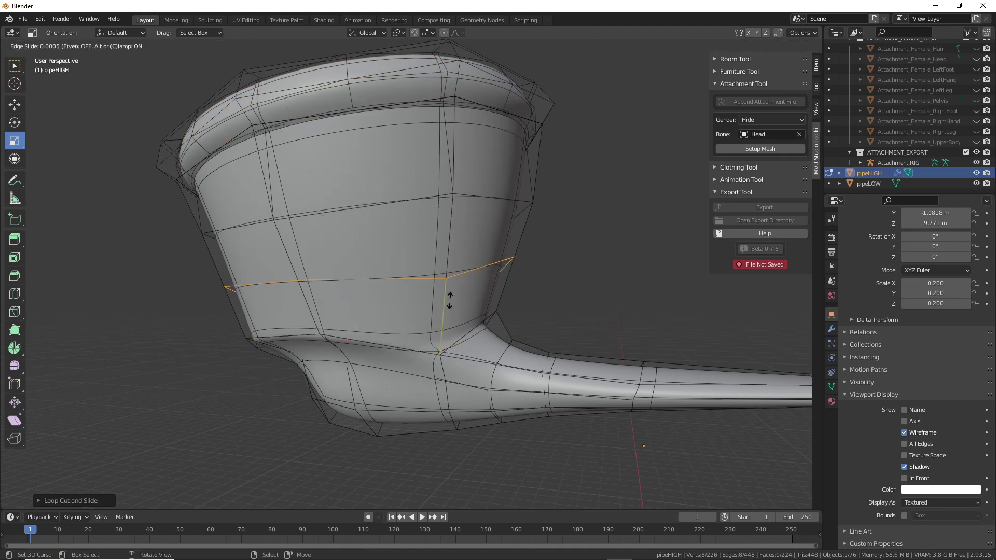
{"action": "key", "text": "Escape"}
Add two loop cuts running along the rounded base and stem, sliding them up toward the crease beneath the bowl
{"action": "middle_click_drag", "start_coordinate": [384, 366], "coordinate": [540, 380]}
{"action": "key", "text": "ctrl+r"}
{"action": "left_click", "coordinate": [504, 383]}
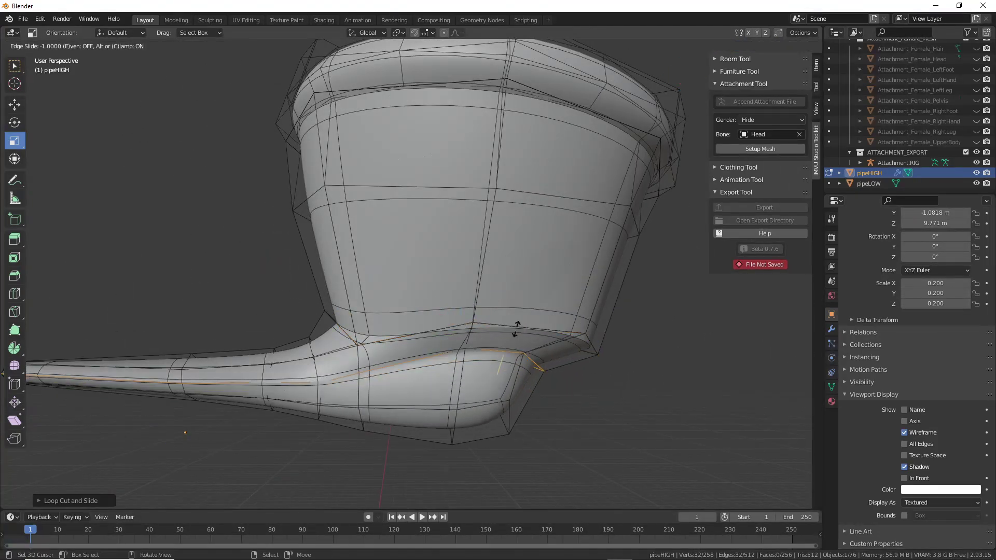
{"action": "left_click", "coordinate": [518, 328]}
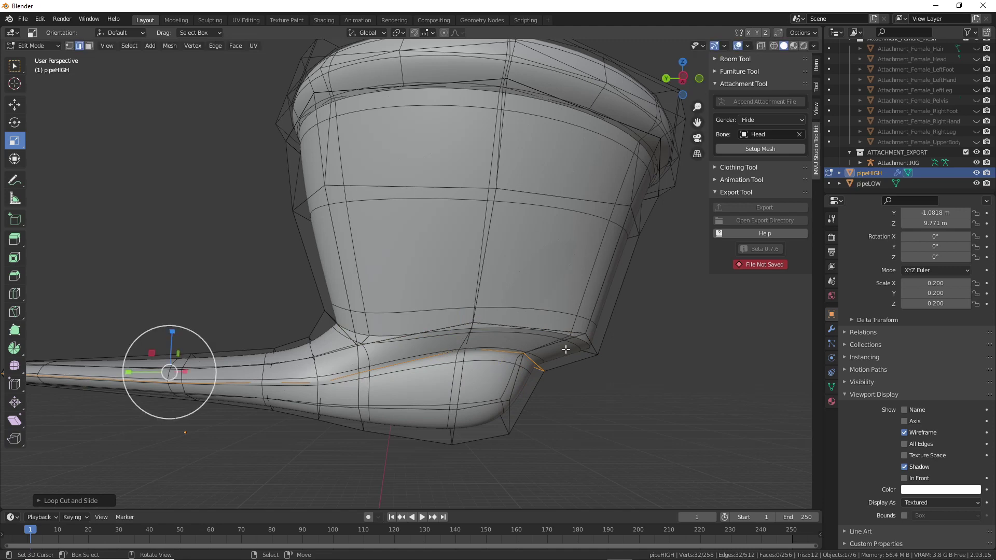
{"action": "middle_click_drag", "start_coordinate": [564, 346], "coordinate": [346, 362]}
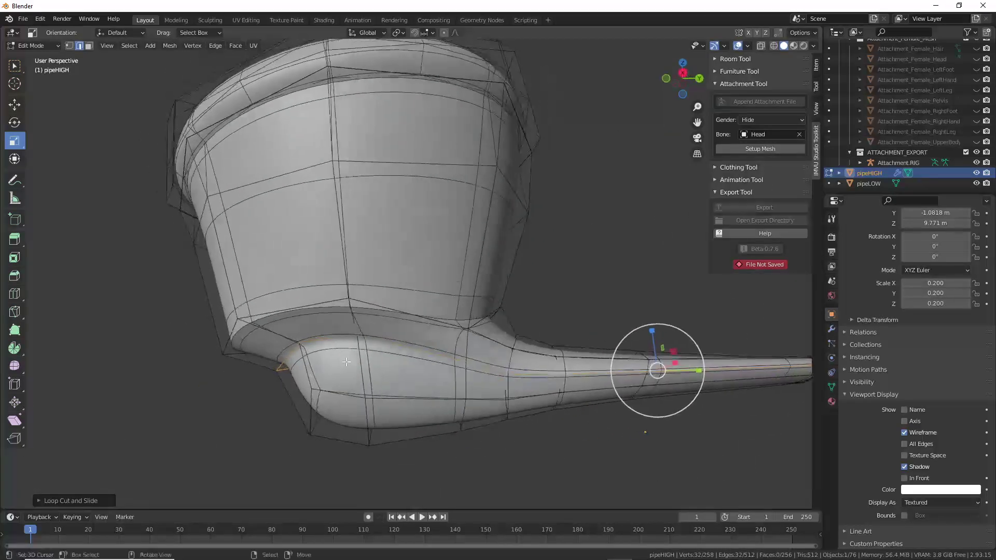
{"action": "key", "text": "ctrl+r"}
{"action": "left_click", "coordinate": [315, 362]}
{"action": "left_click", "coordinate": [268, 213]}
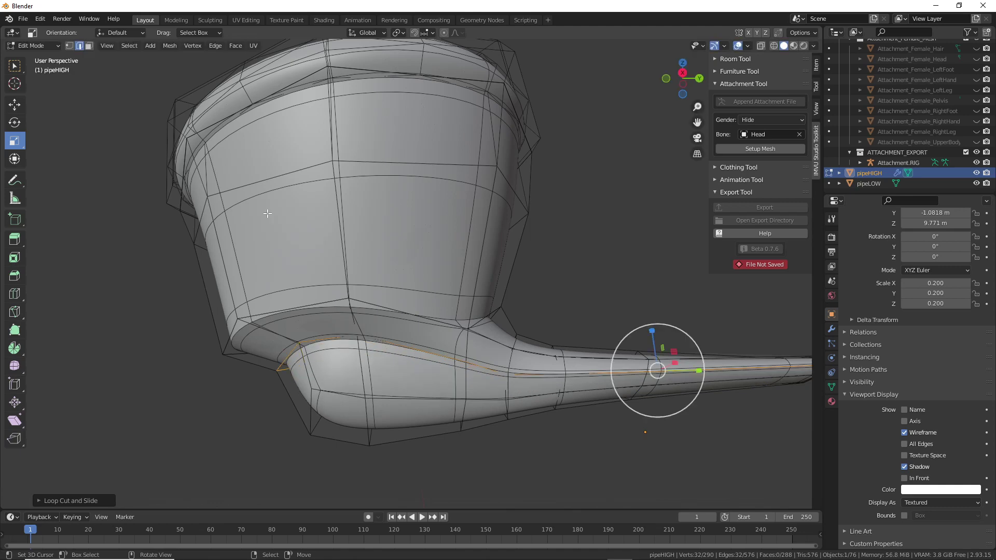
Finish editing pipeHIGH, return to Object Mode with nothing selected, and review the smoothed bowl and stem
{"action": "scroll", "coordinate": [533, 361], "scroll_direction": "down", "scroll_amount": 4}
{"action": "middle_click_drag", "start_coordinate": [532, 361], "coordinate": [349, 317]}
{"action": "scroll", "coordinate": [446, 384], "scroll_direction": "up", "scroll_amount": 2}
{"action": "key", "text": "a"}
{"action": "key", "text": "Tab"}
{"action": "scroll", "coordinate": [379, 334], "scroll_direction": "up", "scroll_amount": 3}
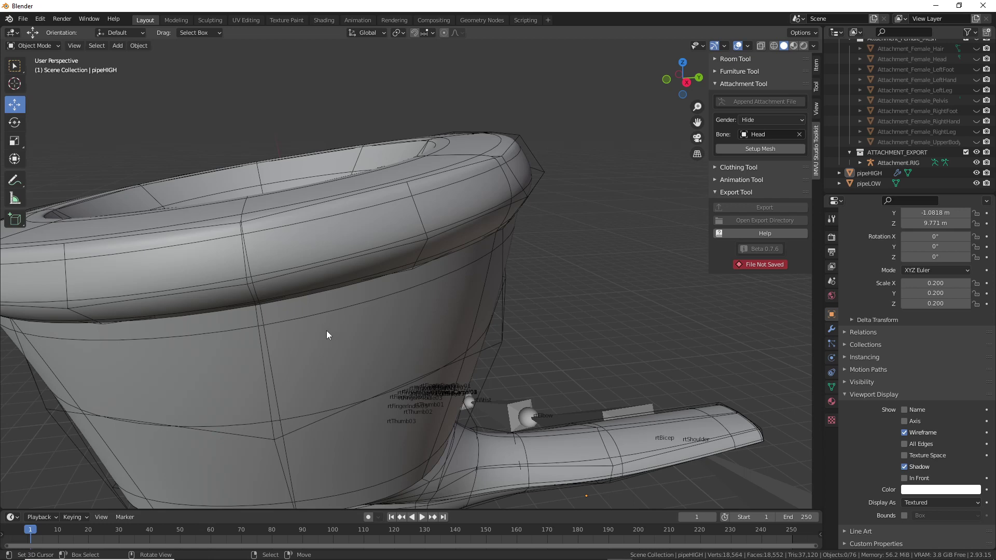
{"action": "middle_click_drag", "start_coordinate": [296, 358], "coordinate": [415, 363]}
{"action": "middle_click_drag", "start_coordinate": [431, 270], "coordinate": [221, 127]}
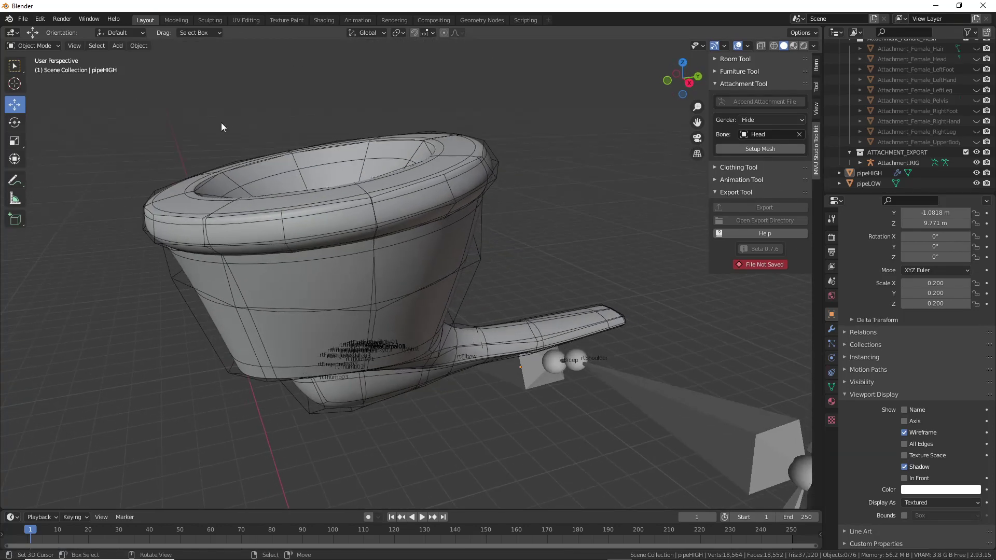
Start saving the scene as a new file
{"action": "left_click", "coordinate": [22, 19]}
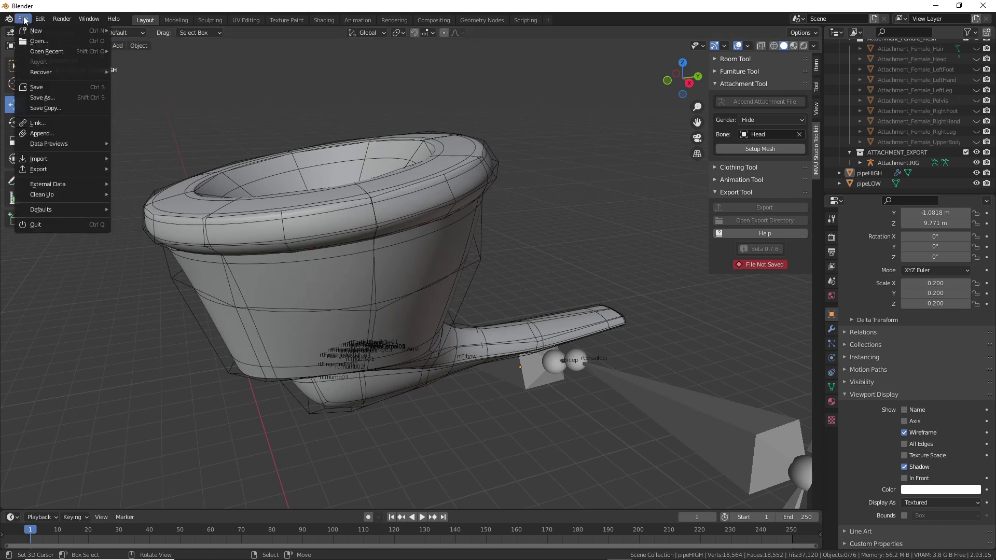
{"action": "left_click", "coordinate": [41, 98]}
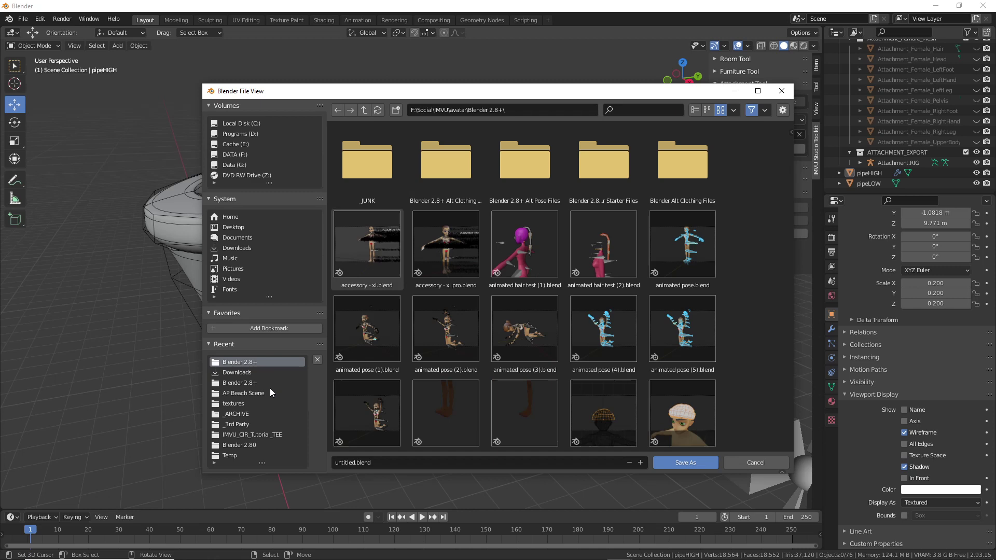
{"action": "left_click", "coordinate": [243, 383]}
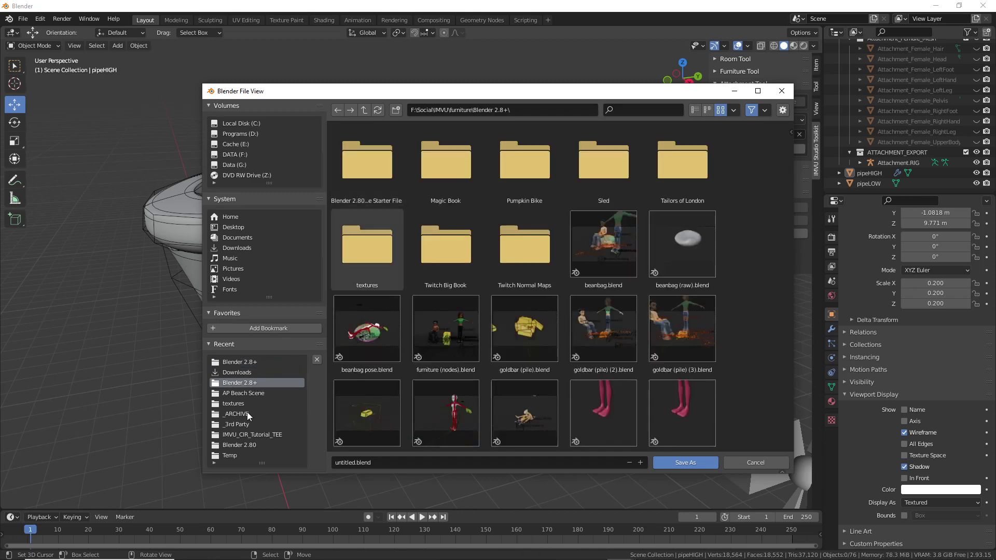
{"action": "left_click", "coordinate": [241, 444]}
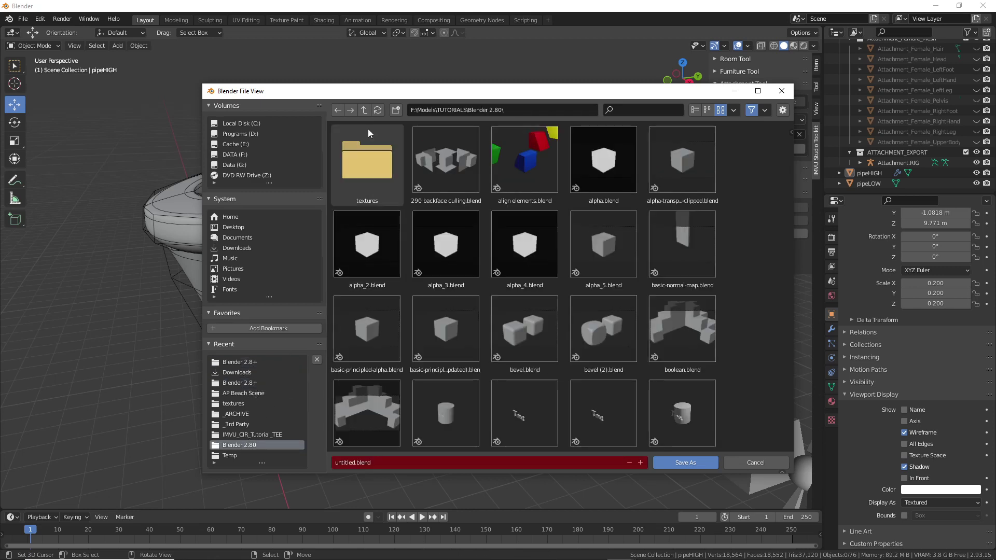
{"action": "left_click", "coordinate": [365, 111]}
{"action": "left_click", "coordinate": [365, 111]}
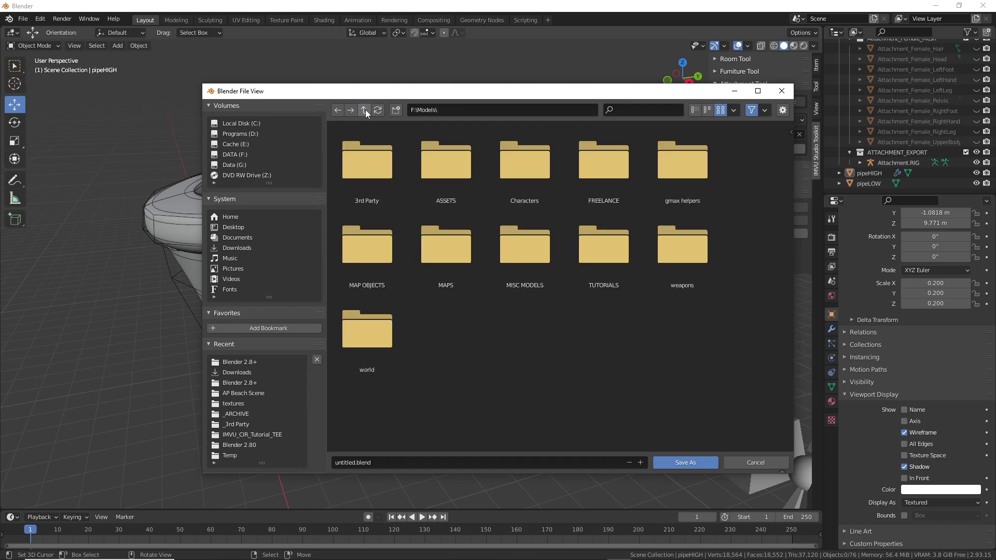
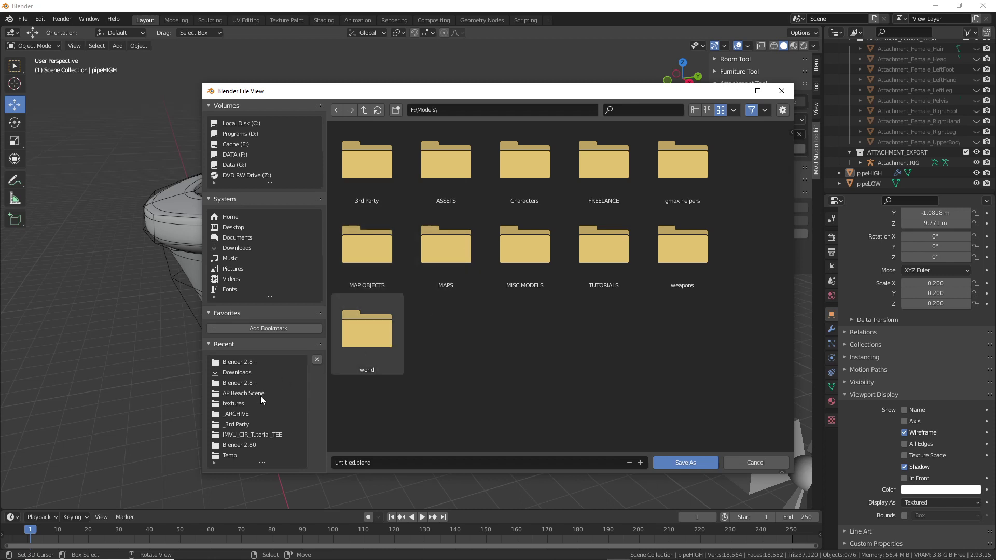
Set the save location to the folder F:\Social\IMVU\accessories\Blender 2.8
{"action": "left_click", "coordinate": [237, 361]}
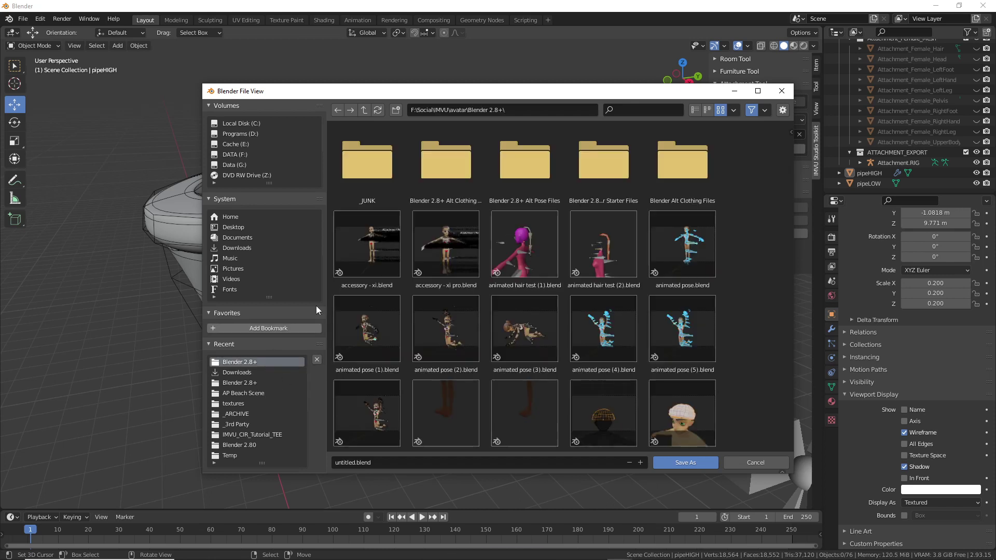
{"action": "left_click", "coordinate": [363, 110]}
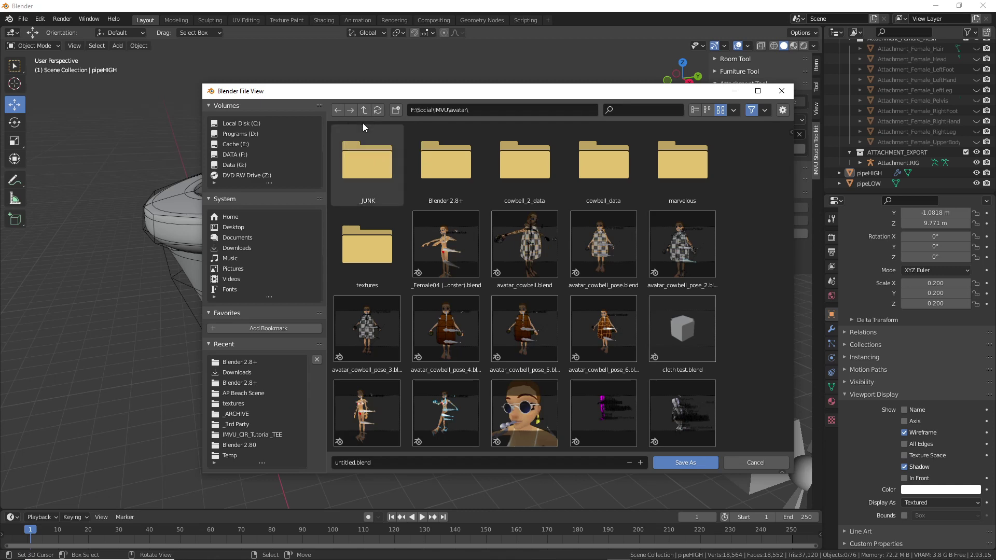
{"action": "left_click", "coordinate": [365, 108]}
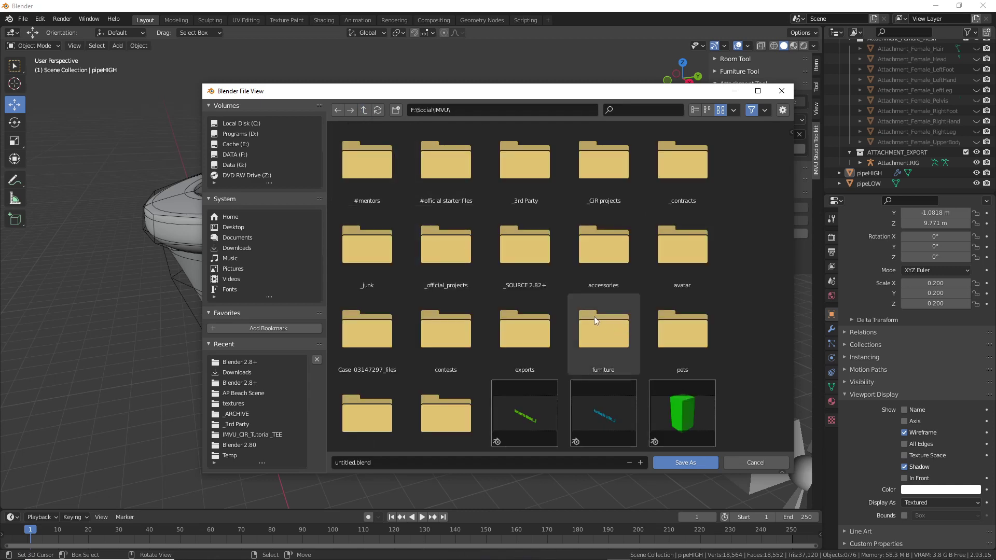
{"action": "left_click", "coordinate": [612, 233]}
{"action": "left_click", "coordinate": [612, 233]}
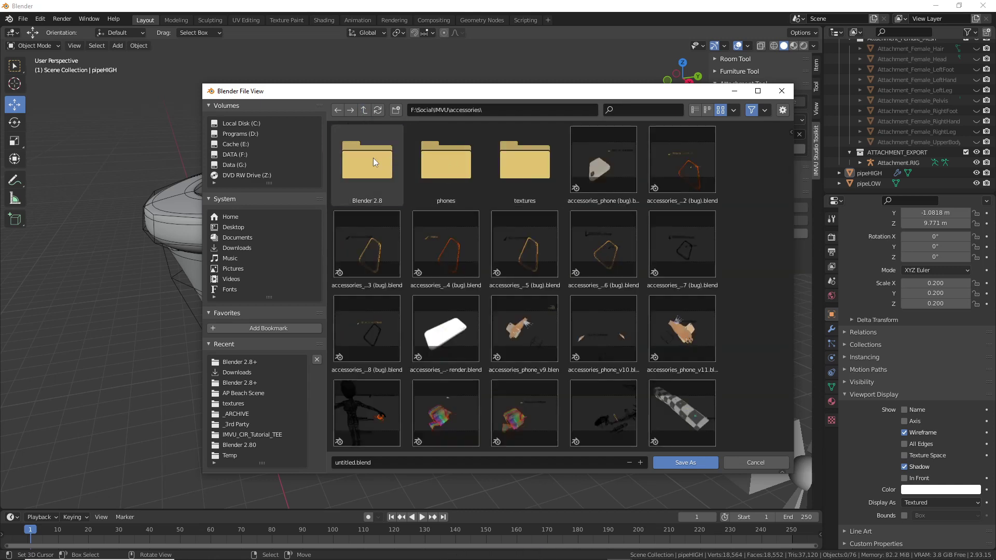
{"action": "double_click", "coordinate": [372, 157]}
Name the file bubblepipe.blend and save it in the chosen folder
{"action": "left_click", "coordinate": [398, 463]}
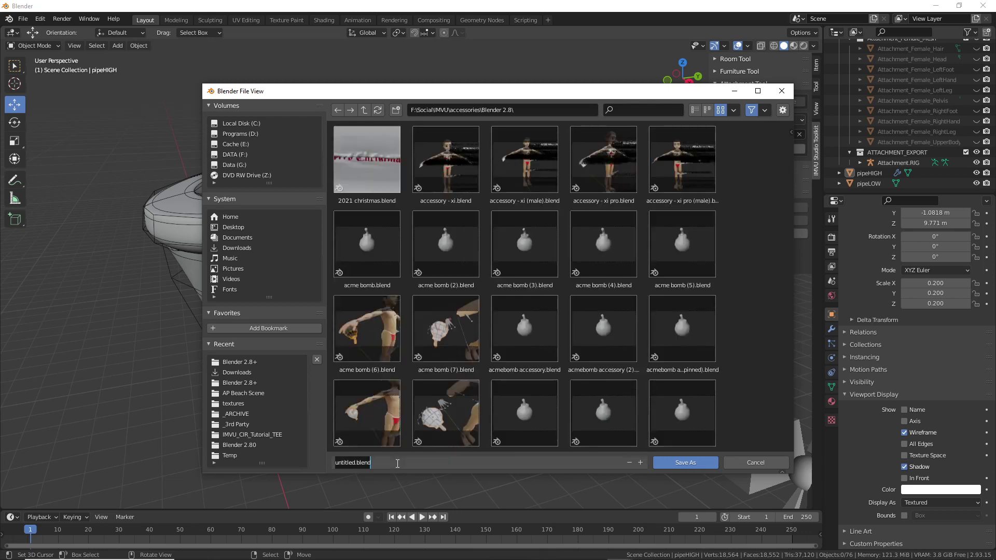
{"action": "type", "text": "bubblepipe"}
{"action": "key", "text": "Return"}
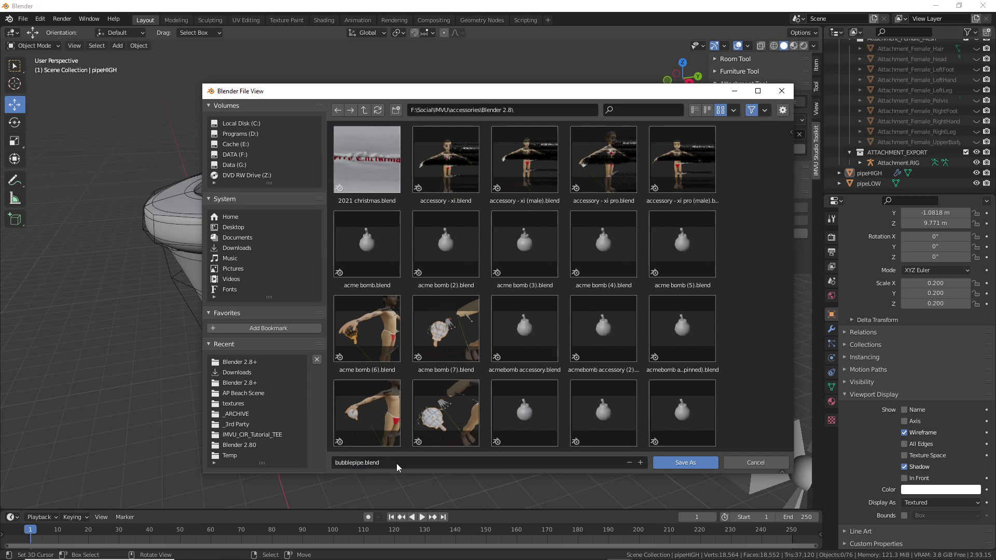
{"action": "left_click", "coordinate": [687, 462]}
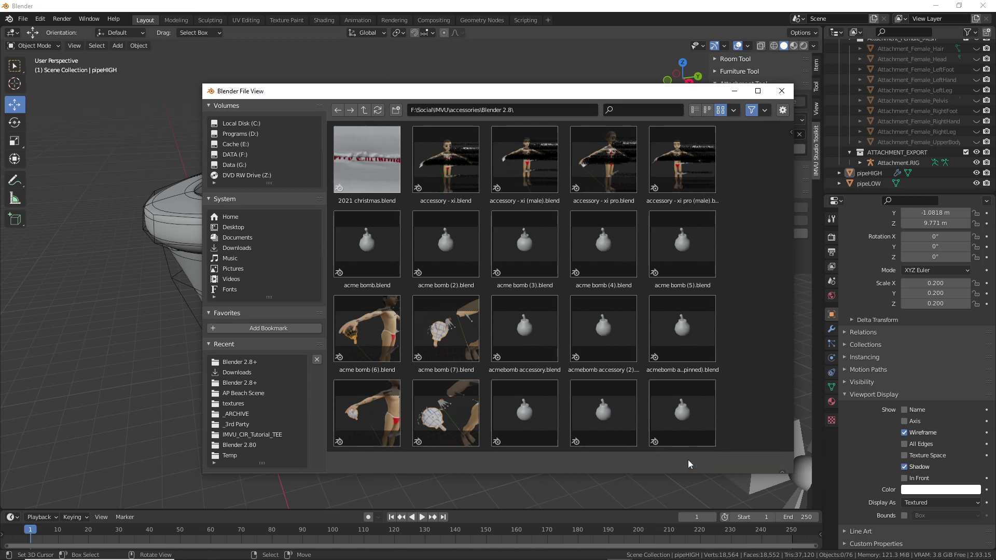
Select the pipeLOW cage and compare its outline with the smoothed surface of pipeHIGH from the side
{"action": "middle_click_drag", "start_coordinate": [520, 365], "coordinate": [458, 317]}
{"action": "scroll", "coordinate": [458, 318], "scroll_direction": "down", "scroll_amount": 1}
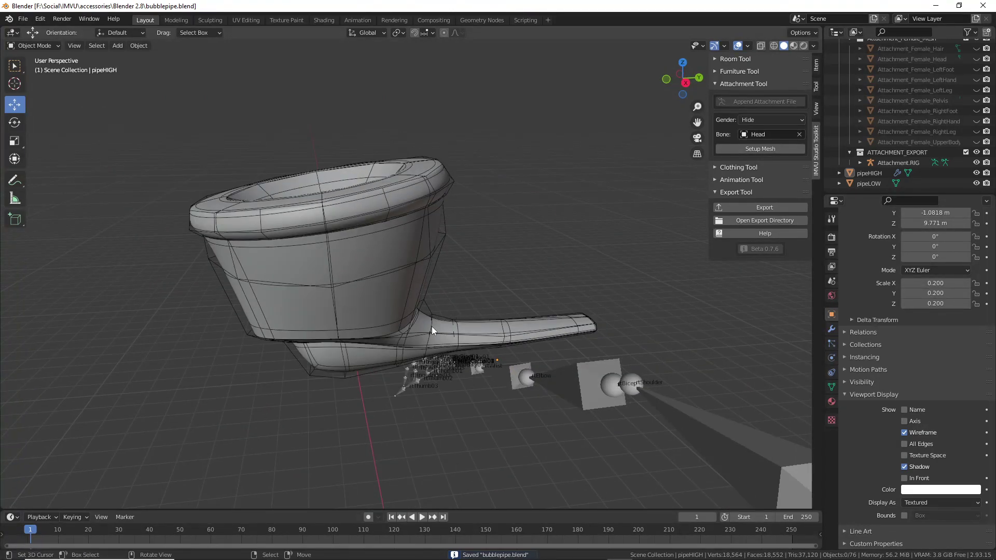
{"action": "key", "text": "Tab"}
{"action": "middle_click_drag", "start_coordinate": [390, 322], "coordinate": [422, 231]}
{"action": "key", "text": "Tab"}
{"action": "left_click", "coordinate": [360, 257]}
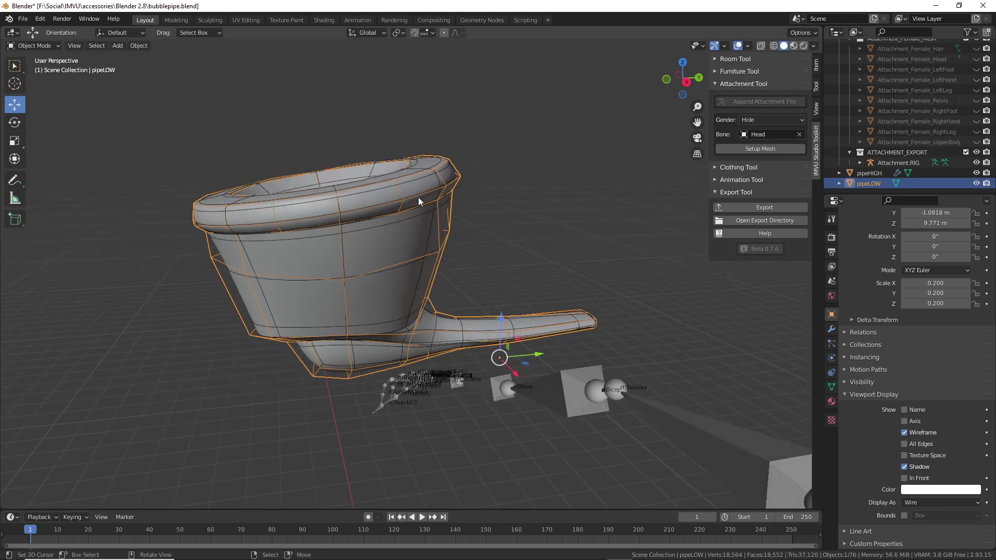
{"action": "middle_click_drag", "start_coordinate": [318, 250], "coordinate": [411, 264]}
{"action": "scroll", "coordinate": [371, 261], "scroll_direction": "up", "scroll_amount": 2}
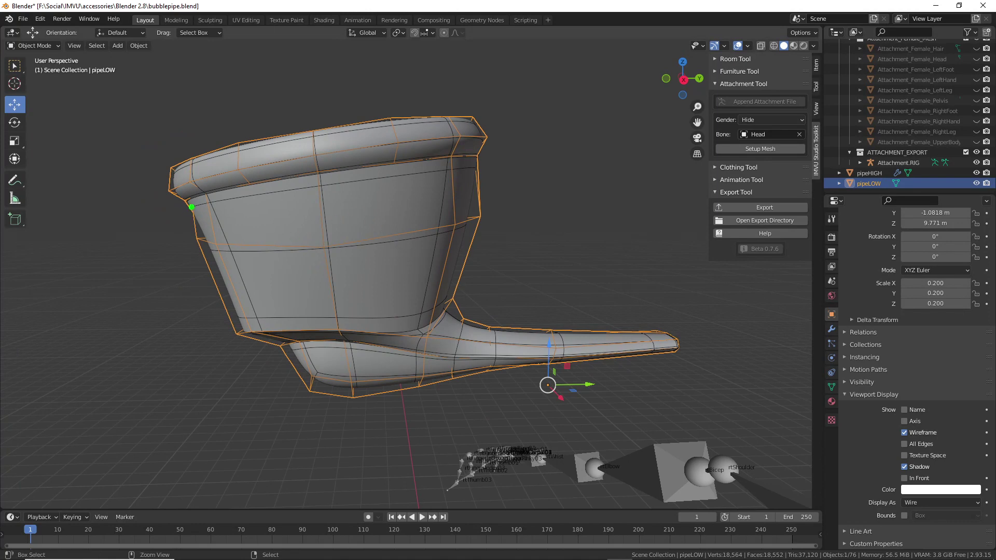
{"action": "left_click_drag", "start_coordinate": [192, 206], "coordinate": [237, 328]}
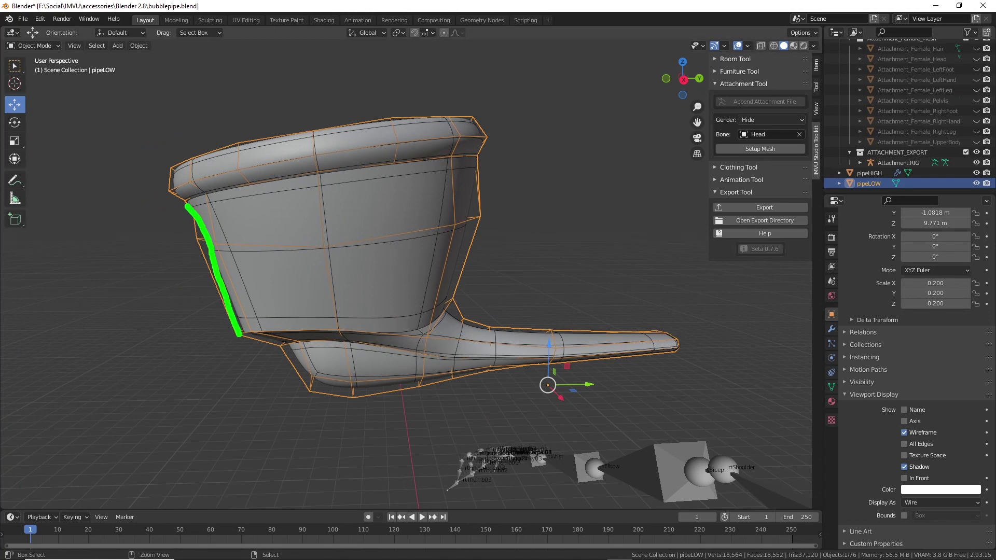
{"action": "left_click_drag", "start_coordinate": [478, 161], "coordinate": [436, 314]}
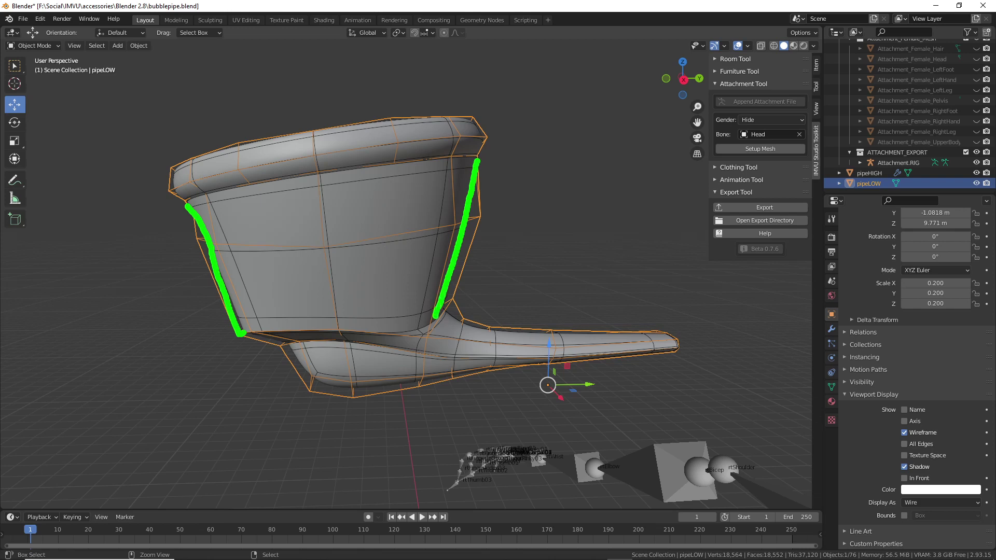
{"action": "left_click_drag", "start_coordinate": [488, 189], "coordinate": [478, 283]}
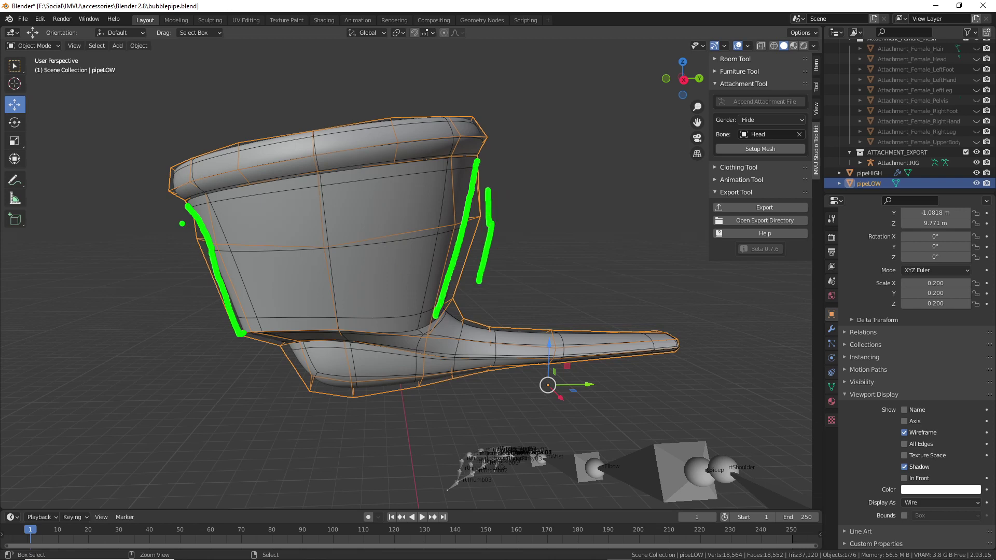
{"action": "left_click_drag", "start_coordinate": [182, 224], "coordinate": [203, 317]}
{"action": "left_click", "coordinate": [205, 303]}
{"action": "key", "text": "Escape"}
Edit pipeHIGH and select the horizontal edge loop running around the middle of the bowl
{"action": "middle_click_drag", "start_coordinate": [260, 295], "coordinate": [317, 295]}
{"action": "left_click", "coordinate": [322, 265]}
{"action": "key", "text": "Tab"}
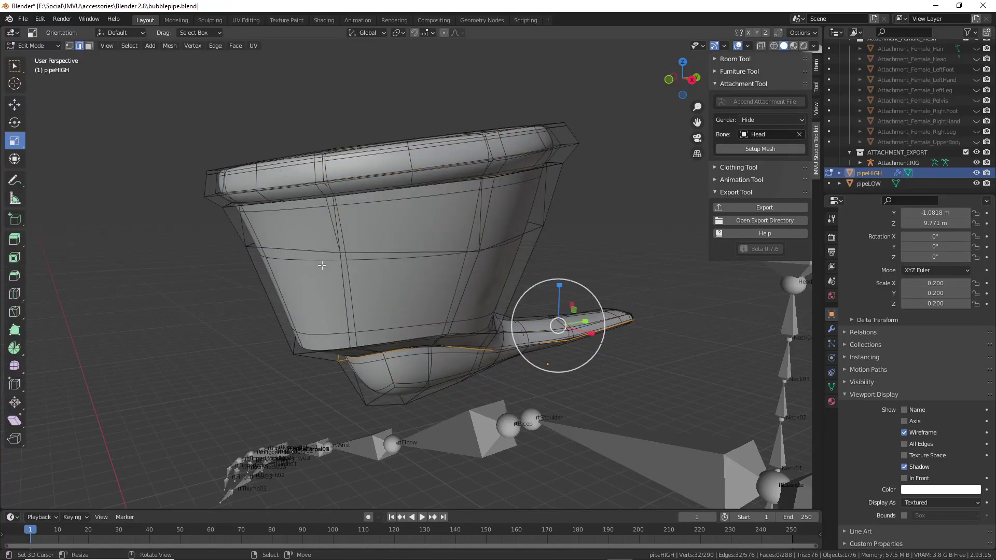
{"action": "left_click", "coordinate": [322, 264], "text": "alt"}
{"action": "middle_click_drag", "start_coordinate": [322, 265], "coordinate": [423, 348]}
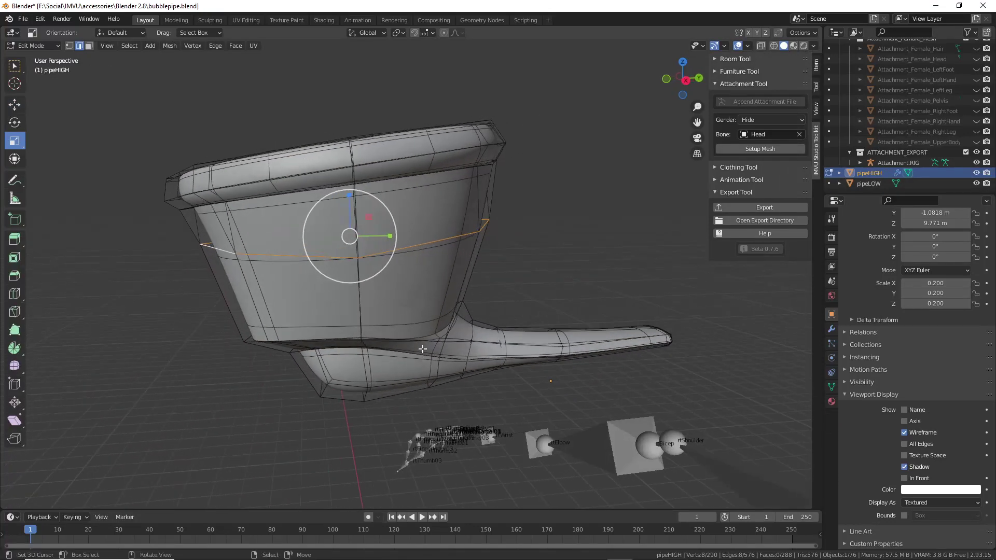
{"action": "middle_click_drag", "start_coordinate": [458, 318], "coordinate": [454, 320]}
Try to scale the bowl's middle edge loop up uniformly to about 1.12
{"action": "key", "text": "s"}
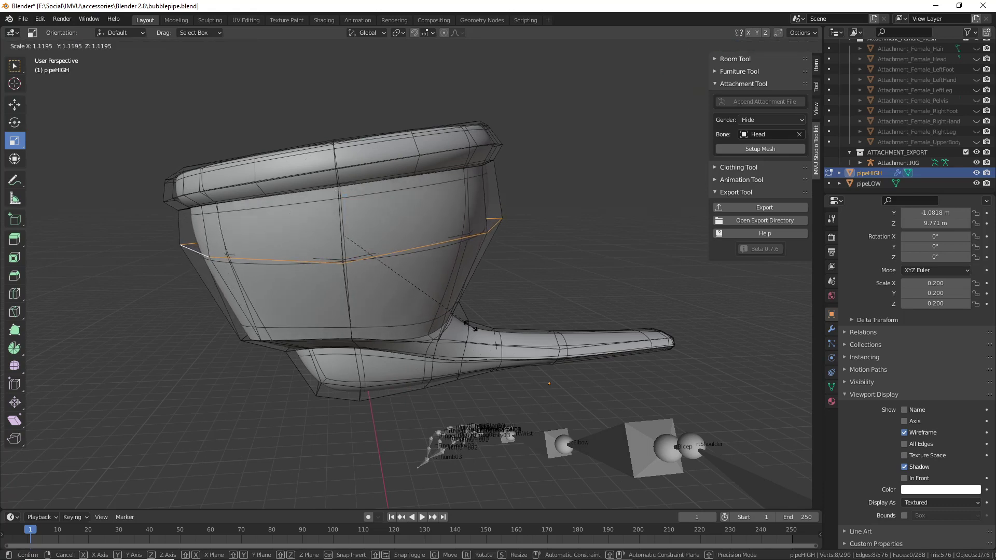
{"action": "left_click", "coordinate": [469, 325]}
{"action": "scroll", "coordinate": [311, 269], "scroll_direction": "up", "scroll_amount": 5}
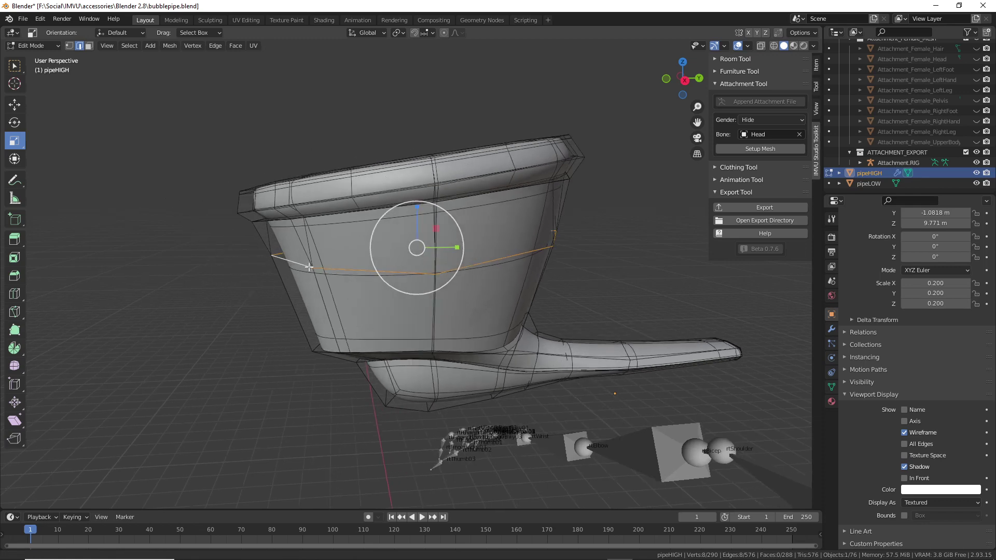
{"action": "middle_click_drag", "start_coordinate": [311, 268], "coordinate": [381, 286]}
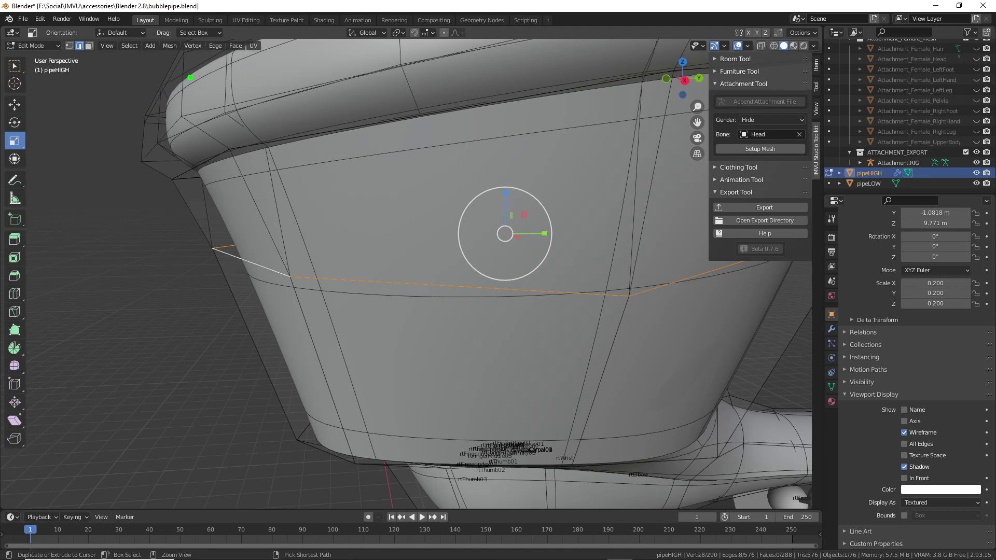
{"action": "mouse_move", "coordinate": [190, 77]}
{"action": "left_mouse_down"}
{"action": "mouse_move", "coordinate": [165, 103]}
{"action": "mouse_move", "coordinate": [210, 176]}
{"action": "mouse_move", "coordinate": [320, 431]}
{"action": "left_mouse_up"}
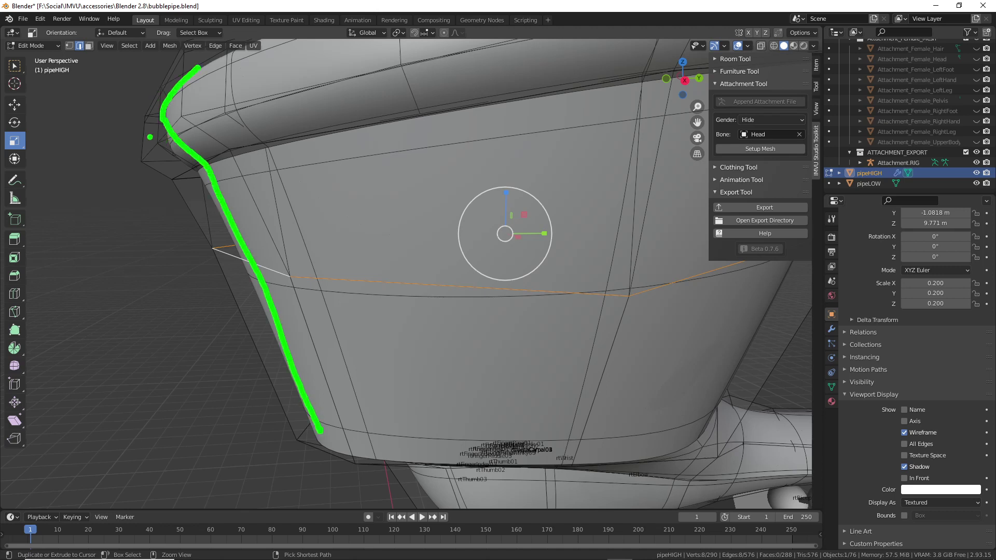
{"action": "mouse_move", "coordinate": [161, 79]}
{"action": "left_mouse_down"}
{"action": "mouse_move", "coordinate": [140, 122]}
{"action": "mouse_move", "coordinate": [141, 158]}
{"action": "mouse_move", "coordinate": [174, 179]}
{"action": "mouse_move", "coordinate": [288, 437]}
{"action": "mouse_move", "coordinate": [368, 462]}
{"action": "left_mouse_up"}
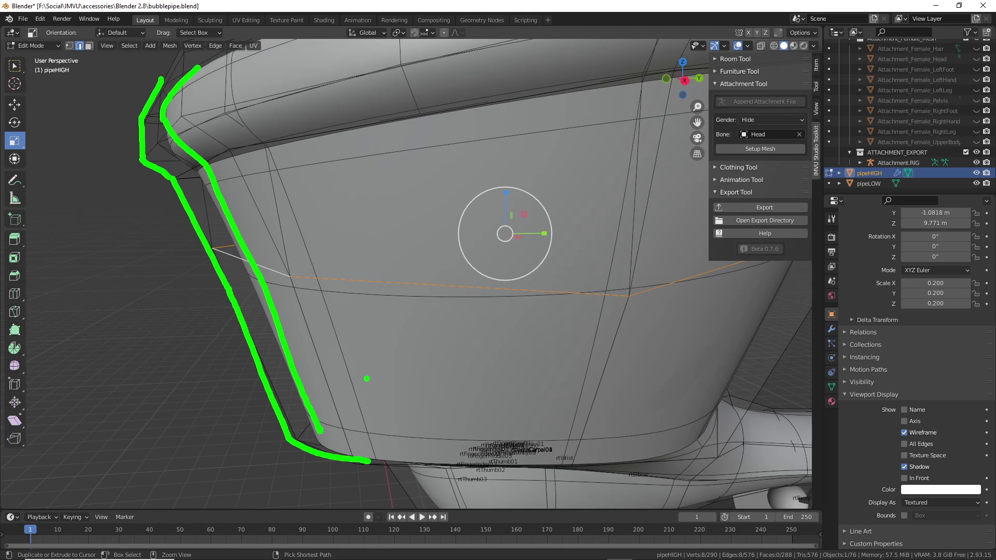
{"action": "key", "text": "Escape"}
Scale the selected mid-bowl edge loop of pipeHIGH up uniformly to 1.12 so the bowl's sides bulge outward
{"action": "key", "text": "s"}
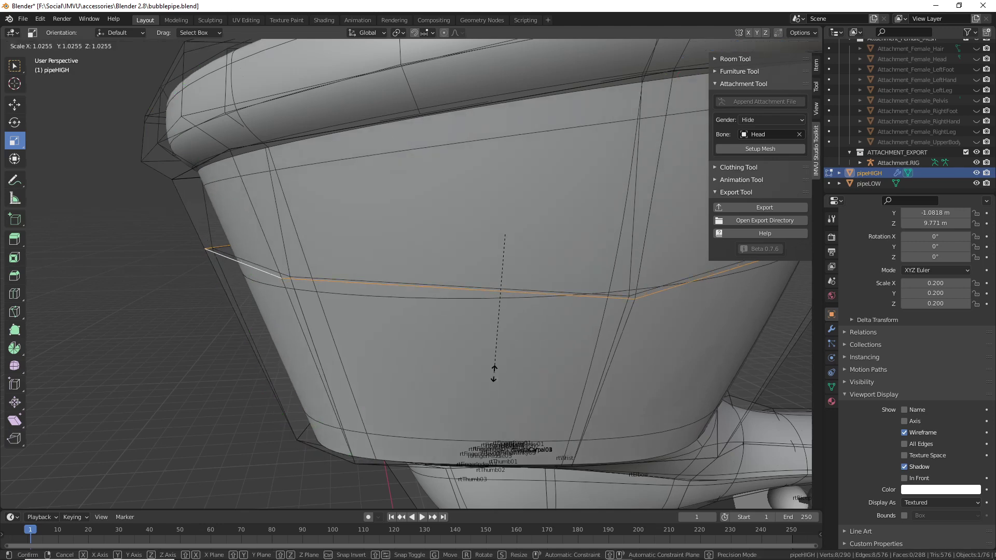
{"action": "key", "text": "ctrl+2"}
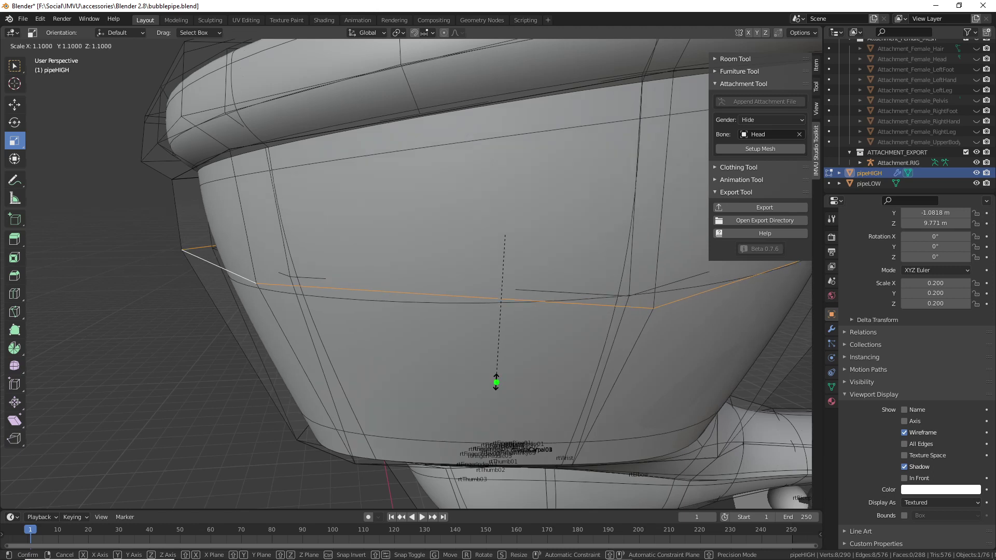
{"action": "mouse_move", "coordinate": [206, 193]}
{"action": "left_mouse_down"}
{"action": "mouse_move", "coordinate": [213, 248]}
{"action": "mouse_move", "coordinate": [297, 438]}
{"action": "left_mouse_up"}
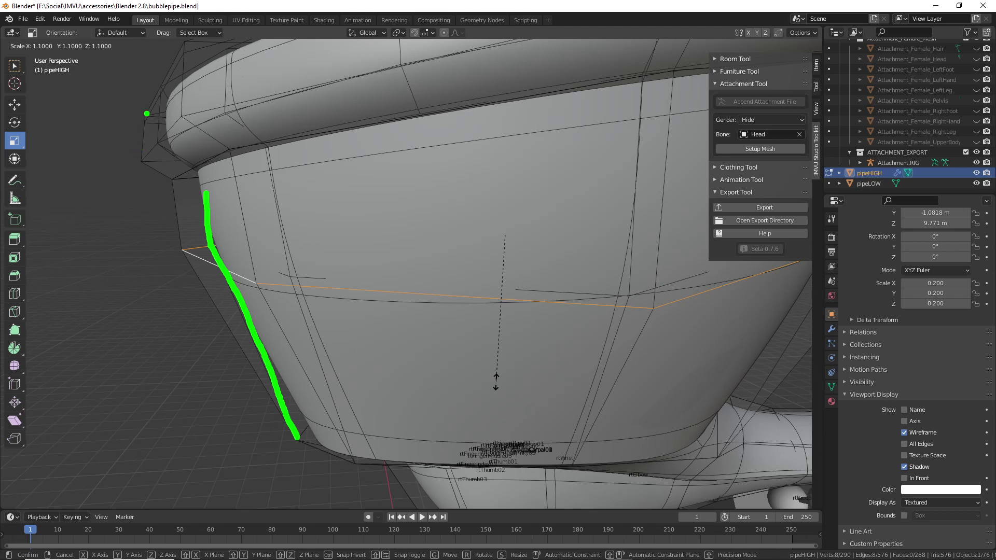
{"action": "mouse_move", "coordinate": [147, 112]}
{"action": "left_mouse_down"}
{"action": "mouse_move", "coordinate": [140, 164]}
{"action": "mouse_move", "coordinate": [179, 188]}
{"action": "mouse_move", "coordinate": [180, 262]}
{"action": "mouse_move", "coordinate": [299, 451]}
{"action": "left_mouse_up"}
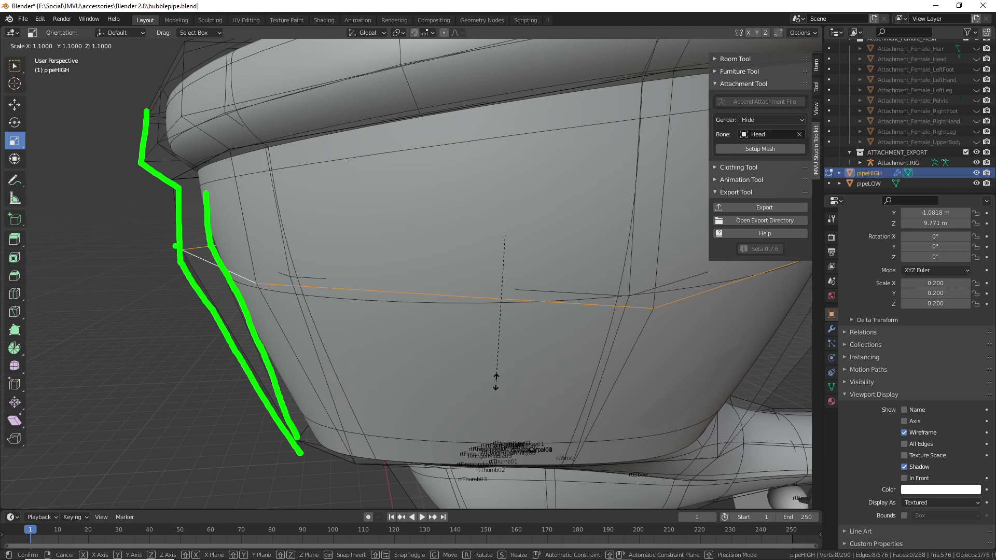
{"action": "mouse_move", "coordinate": [242, 179]}
{"action": "left_mouse_down"}
{"action": "mouse_move", "coordinate": [337, 266]}
{"action": "mouse_move", "coordinate": [315, 310]}
{"action": "left_mouse_up"}
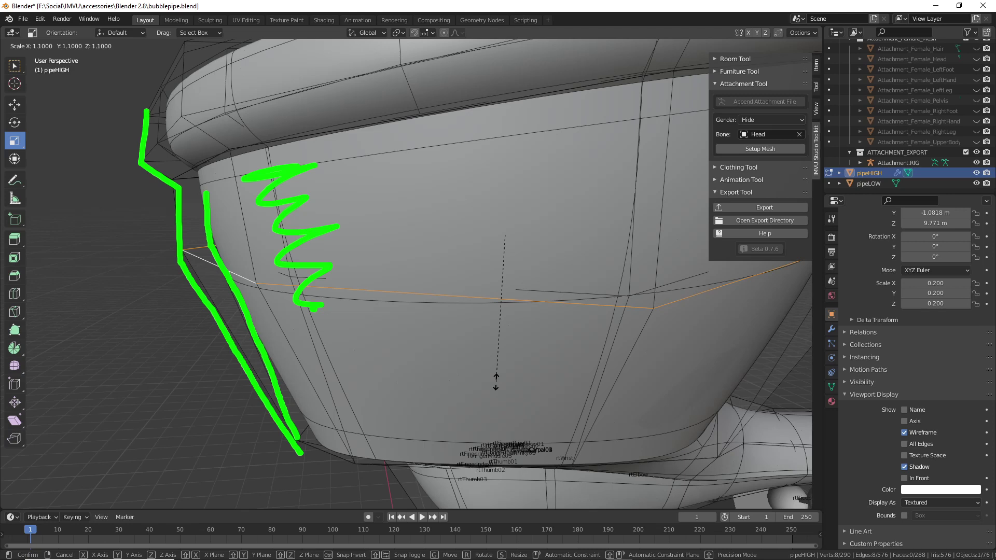
{"action": "key", "text": "Escape"}
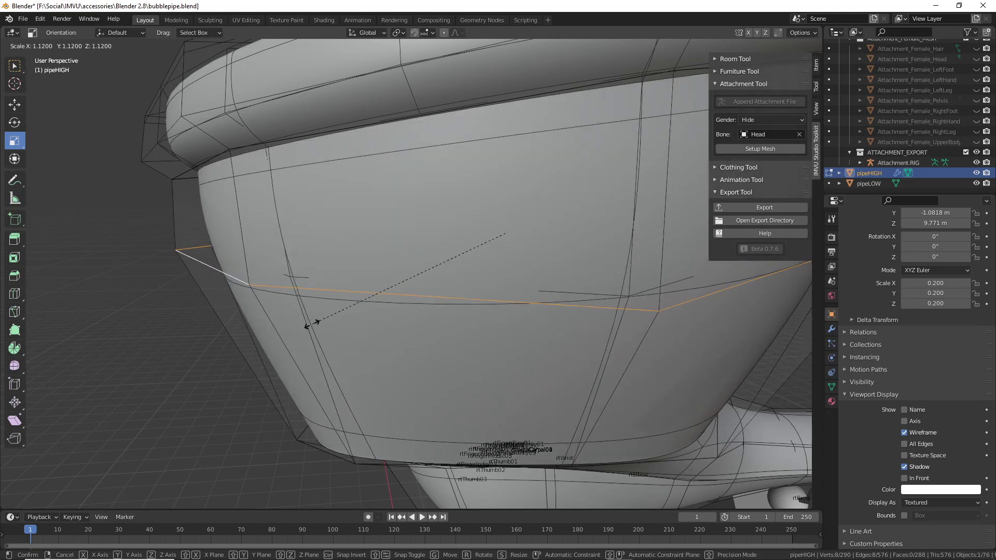
{"action": "left_click", "coordinate": [311, 325]}
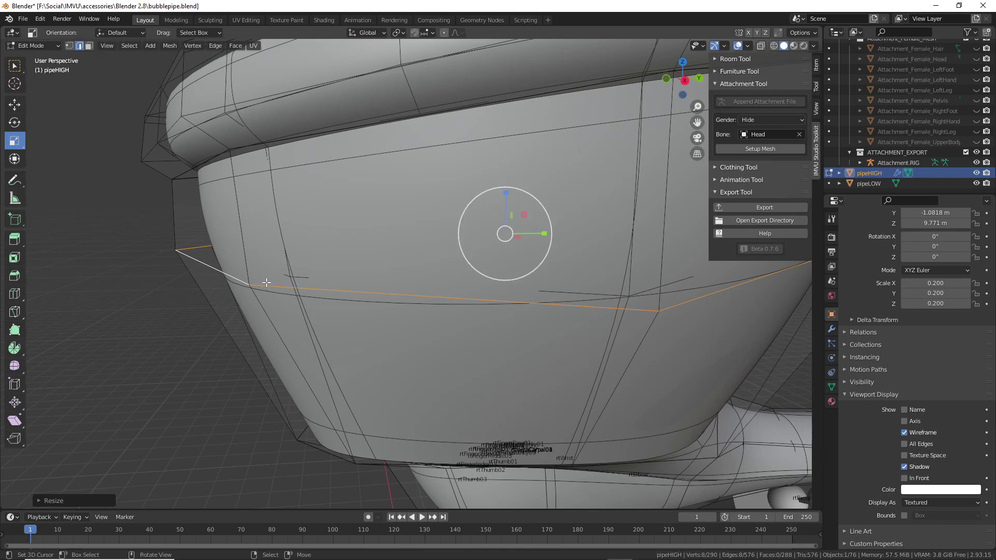
Leave mesh editing on pipeHIGH, clear the selection and examine how its smoothed bowl follows the low-poly cage
{"action": "middle_click_drag", "start_coordinate": [311, 324], "coordinate": [503, 244]}
{"action": "left_click_drag", "start_coordinate": [552, 241], "coordinate": [552, 239]}
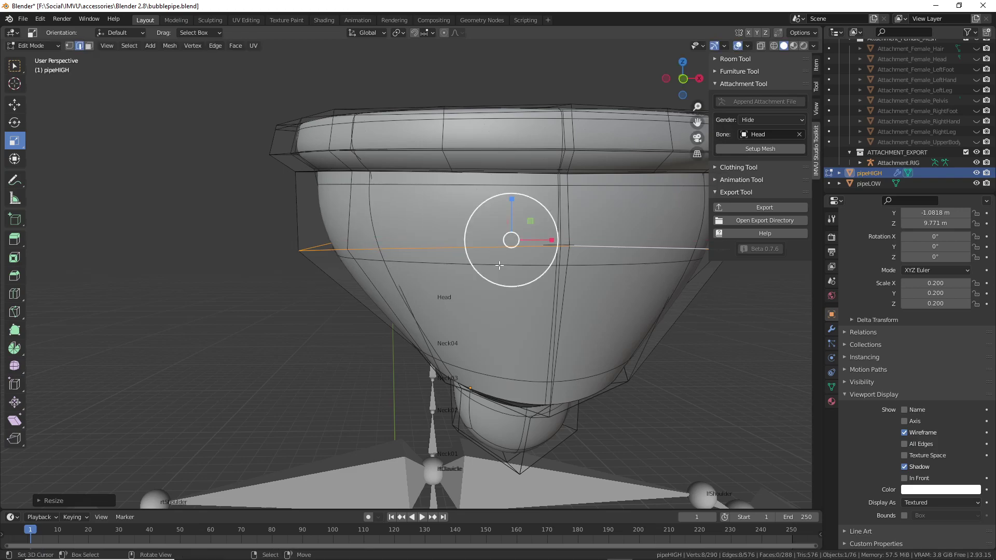
{"action": "middle_click_drag", "start_coordinate": [553, 239], "coordinate": [347, 258]}
{"action": "key", "text": "Tab"}
{"action": "key", "text": "alt+a"}
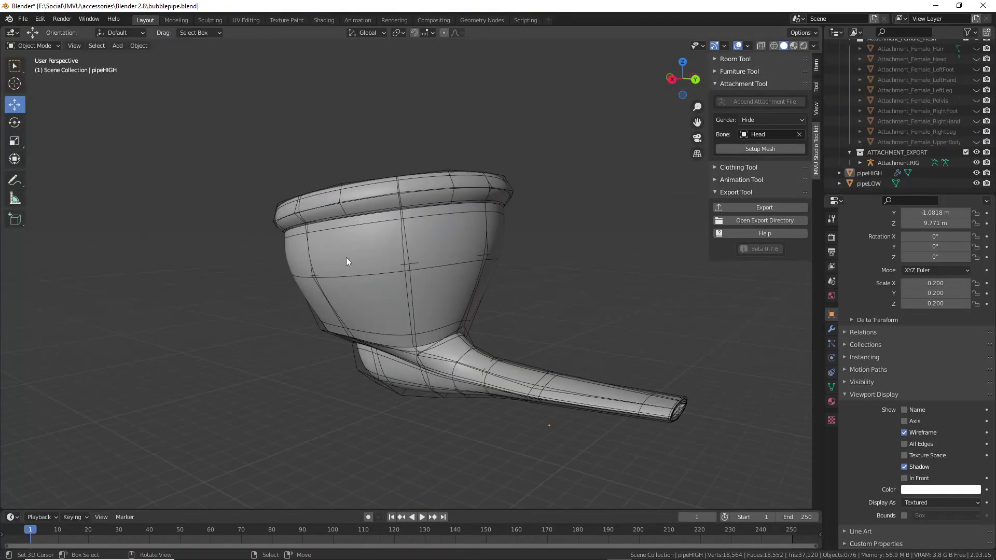
{"action": "scroll", "coordinate": [348, 257], "scroll_direction": "up", "scroll_amount": 5}
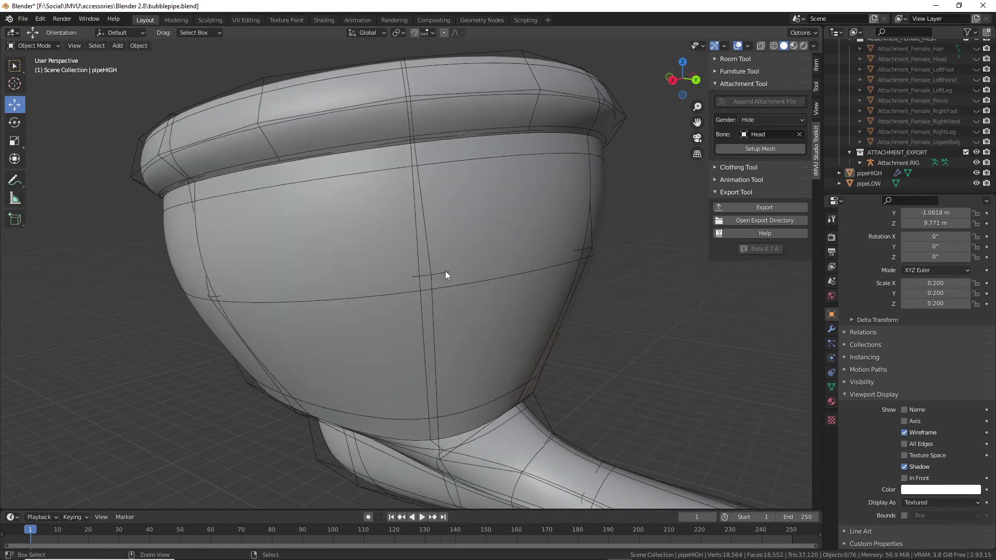
{"action": "mouse_move", "coordinate": [426, 255]}
{"action": "left_mouse_down"}
{"action": "mouse_move", "coordinate": [430, 287]}
{"action": "mouse_move", "coordinate": [458, 275]}
{"action": "left_mouse_up"}
{"action": "mouse_move", "coordinate": [205, 280]}
{"action": "left_mouse_down"}
{"action": "mouse_move", "coordinate": [207, 298]}
{"action": "mouse_move", "coordinate": [230, 293]}
{"action": "left_mouse_up"}
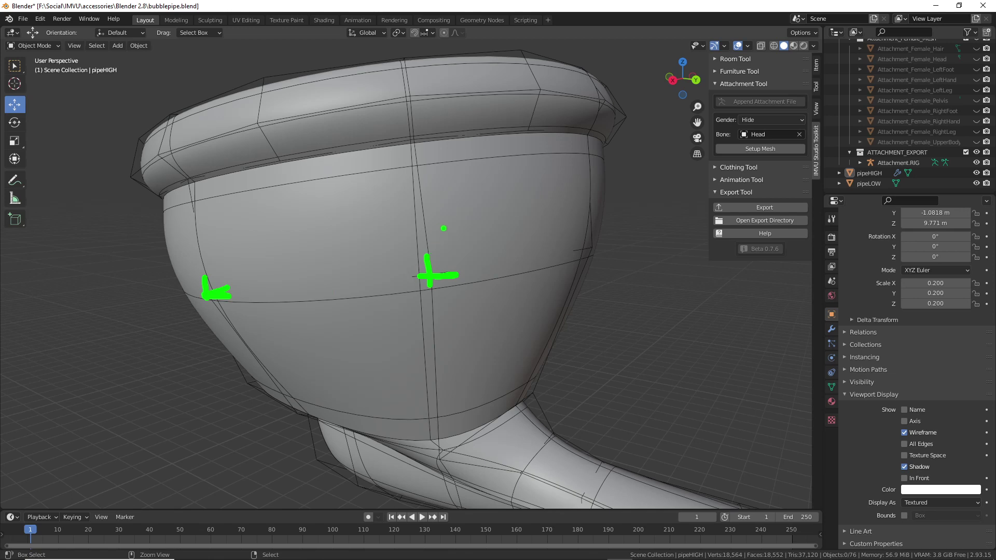
{"action": "left_click_drag", "start_coordinate": [415, 154], "coordinate": [431, 244]}
{"action": "left_click", "coordinate": [442, 283]}
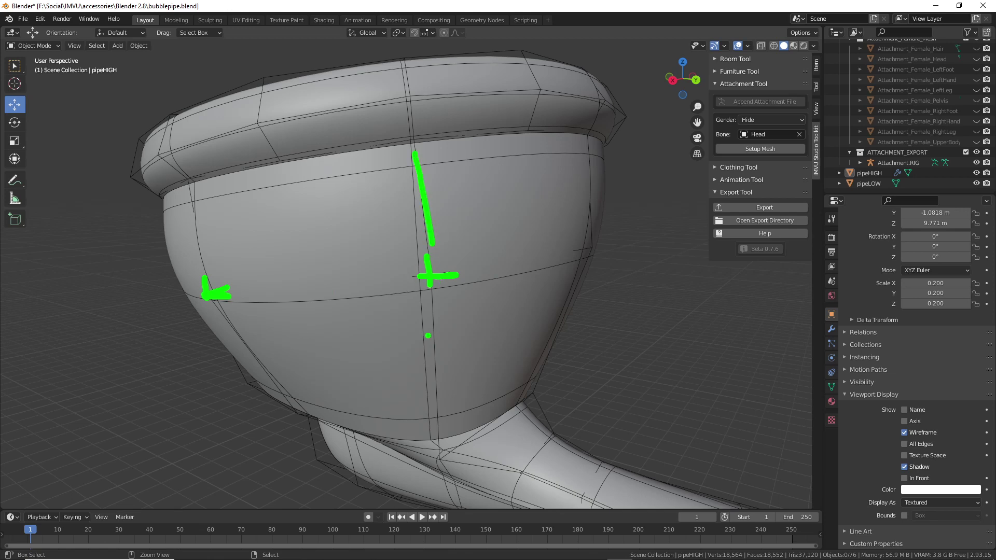
{"action": "left_click_drag", "start_coordinate": [434, 300], "coordinate": [442, 384]}
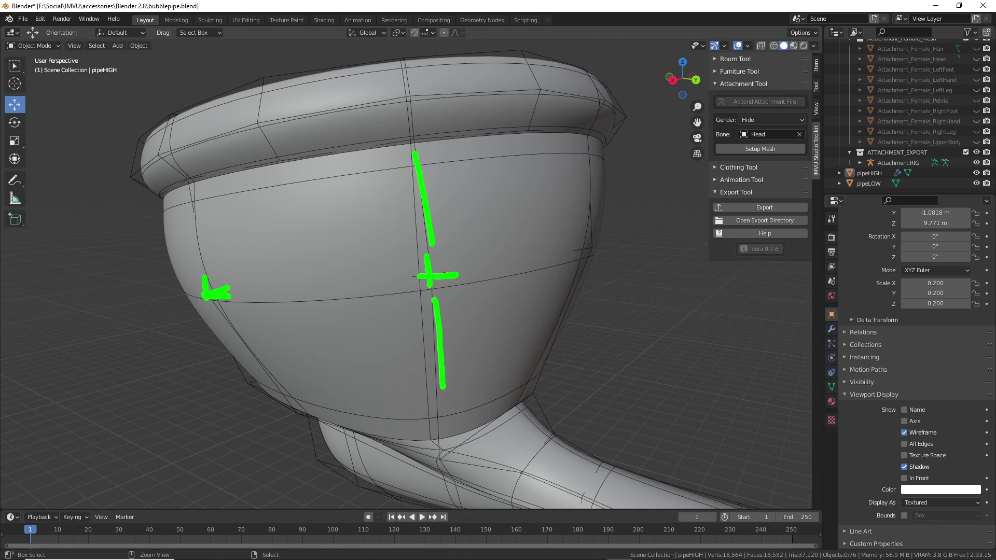
Edit pipeHIGH and add an edge loop around the stem, slid close to the ring where the stem meets the pipe body
{"action": "mouse_move", "coordinate": [384, 279]}
{"action": "middle_mouse_down"}
{"action": "mouse_move", "coordinate": [509, 284]}
{"action": "mouse_move", "coordinate": [258, 281]}
{"action": "mouse_move", "coordinate": [365, 318]}
{"action": "mouse_move", "coordinate": [369, 278]}
{"action": "mouse_move", "coordinate": [371, 301]}
{"action": "mouse_move", "coordinate": [344, 278]}
{"action": "middle_mouse_up"}
{"action": "scroll", "coordinate": [356, 286], "scroll_direction": "up", "scroll_amount": 2}
{"action": "scroll", "coordinate": [363, 291], "scroll_direction": "up", "scroll_amount": 3}
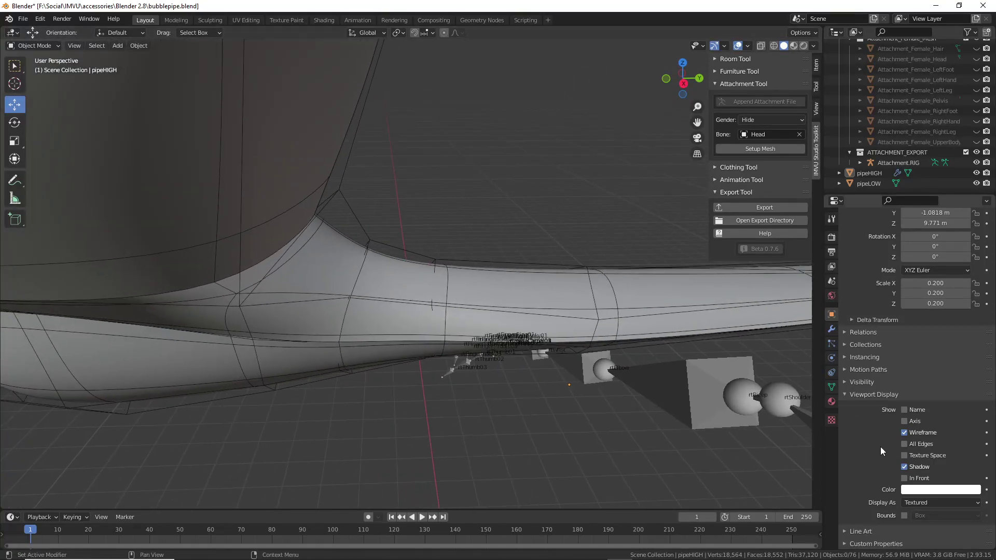
{"action": "left_click", "coordinate": [310, 142]}
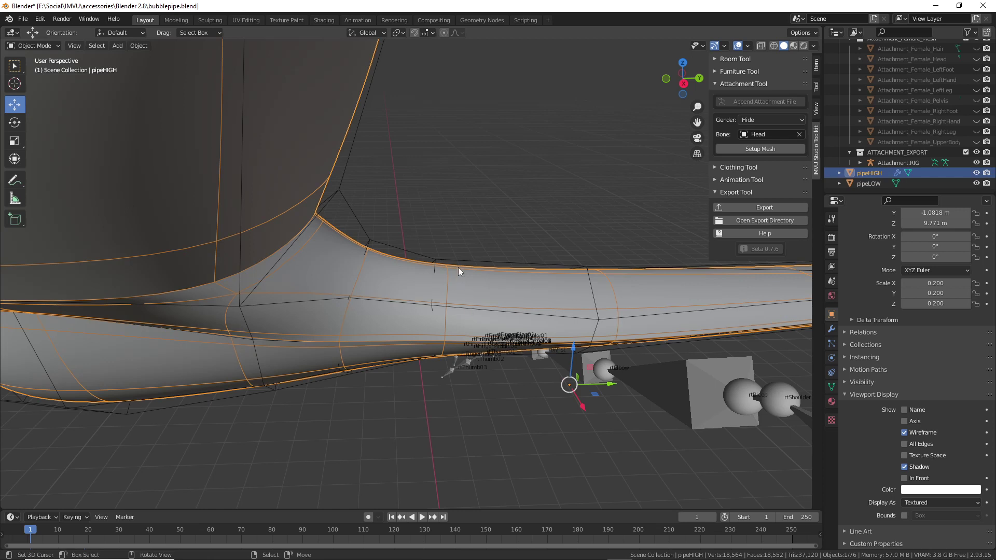
{"action": "key", "text": "Tab"}
{"action": "key", "text": "ctrl+r"}
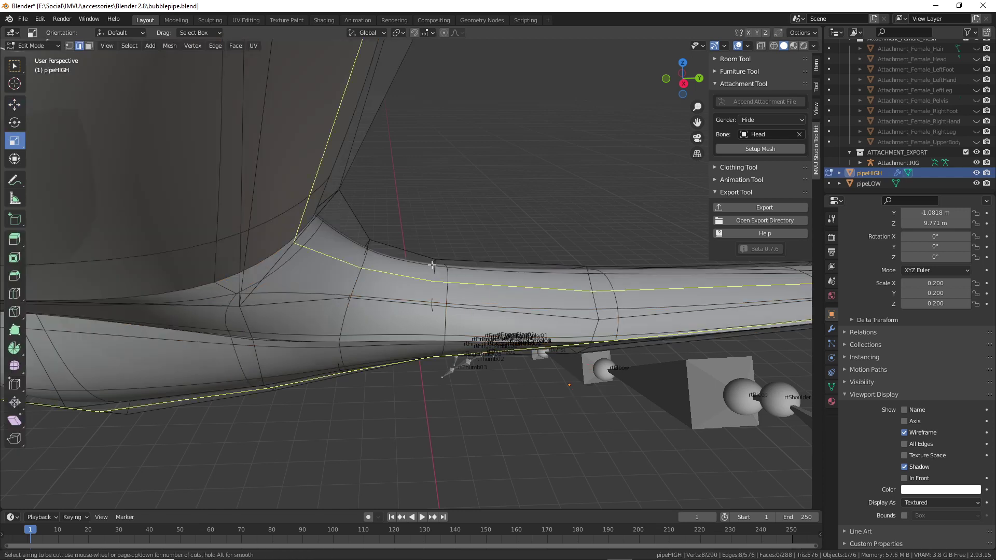
{"action": "left_click", "coordinate": [460, 267]}
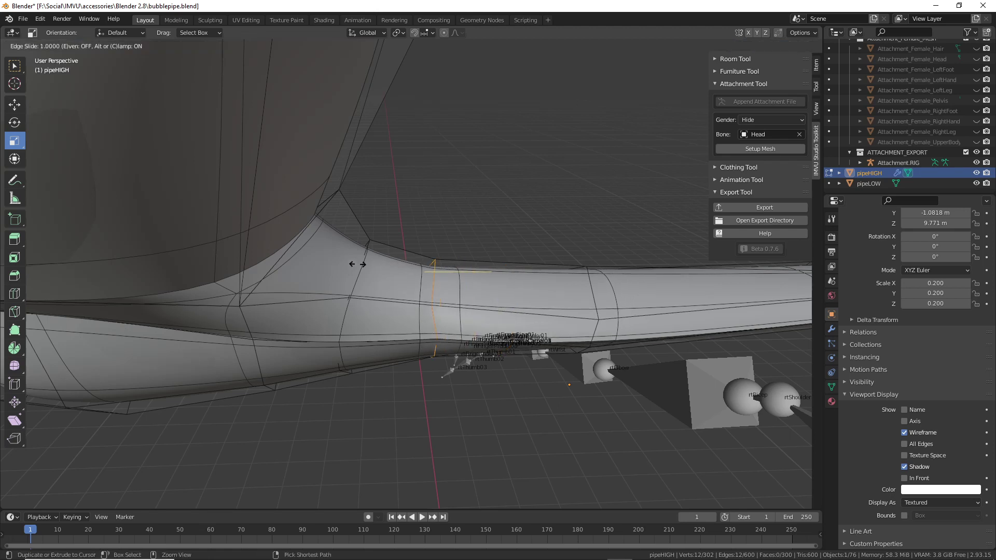
{"action": "left_click", "coordinate": [441, 260]}
{"action": "middle_click_drag", "start_coordinate": [443, 258], "coordinate": [448, 255]}
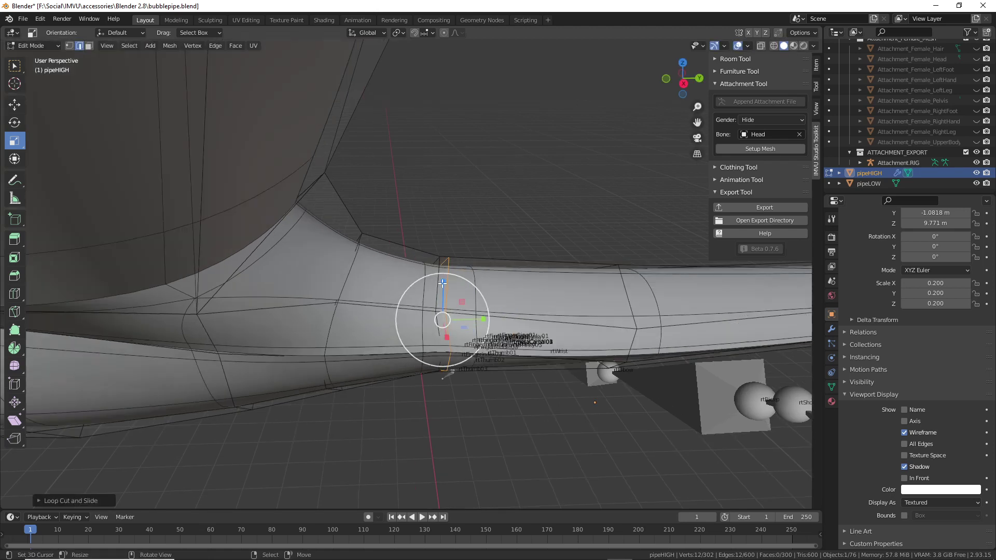
Add a centered edge loop between the two close rings on the stem and scale it down uniformly to about 0.85
{"action": "key", "text": "ctrl+r"}
{"action": "left_click", "coordinate": [447, 256]}
{"action": "left_click", "coordinate": [447, 256]}
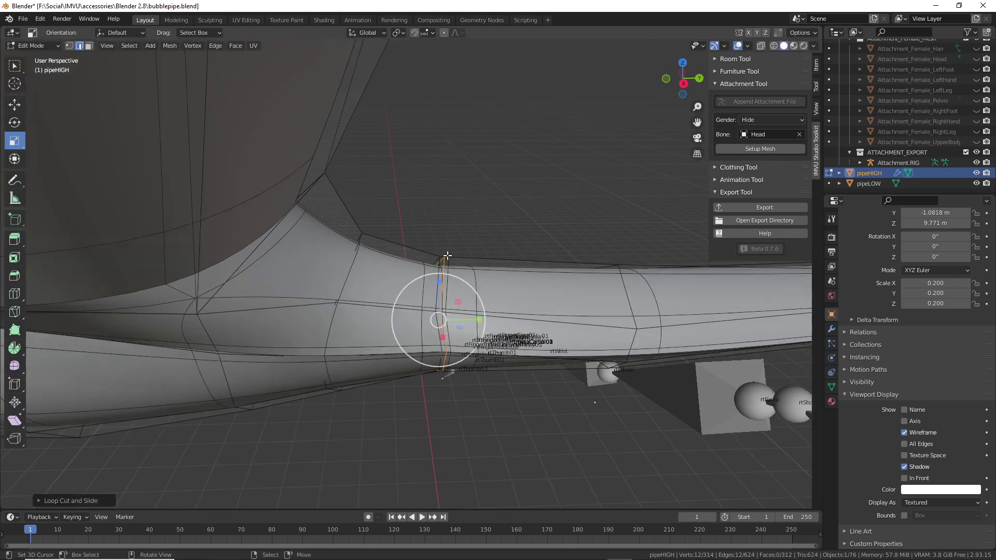
{"action": "key", "text": "s"}
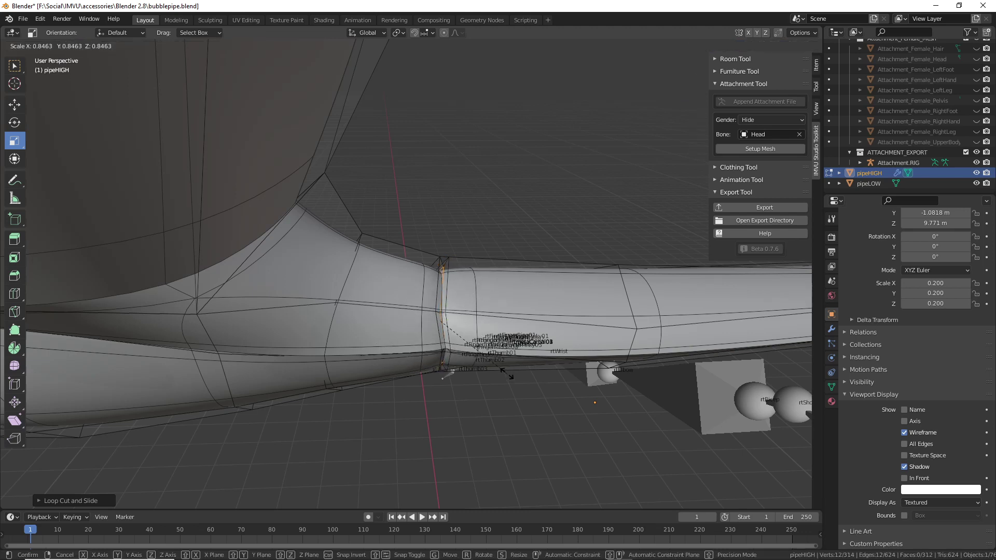
{"action": "left_click", "coordinate": [507, 373]}
Add supporting edge loops on both sides of the stem groove, each slid tight against the groove's outer ring
{"action": "key", "text": "ctrl+r"}
{"action": "left_click", "coordinate": [463, 263]}
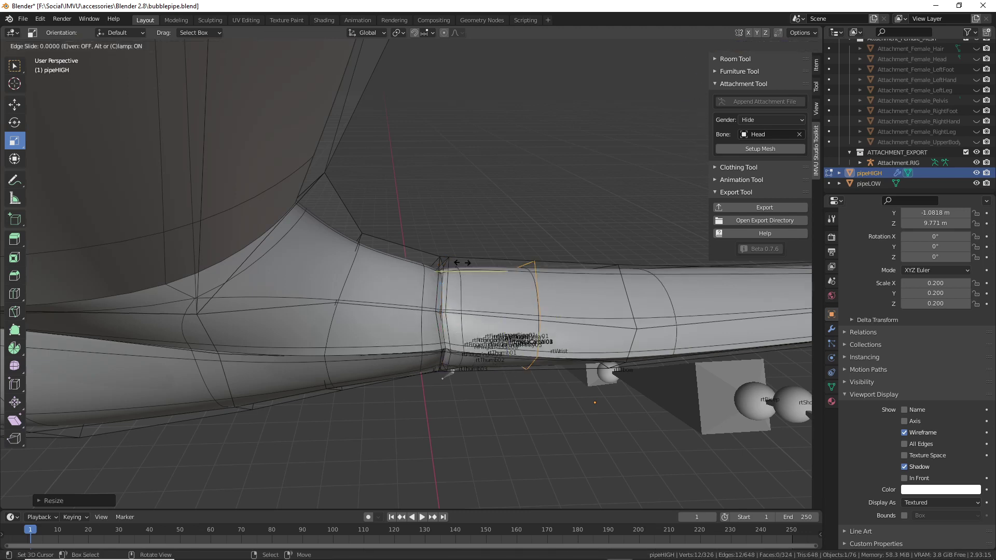
{"action": "left_click", "coordinate": [369, 258]}
{"action": "key", "text": "ctrl+r"}
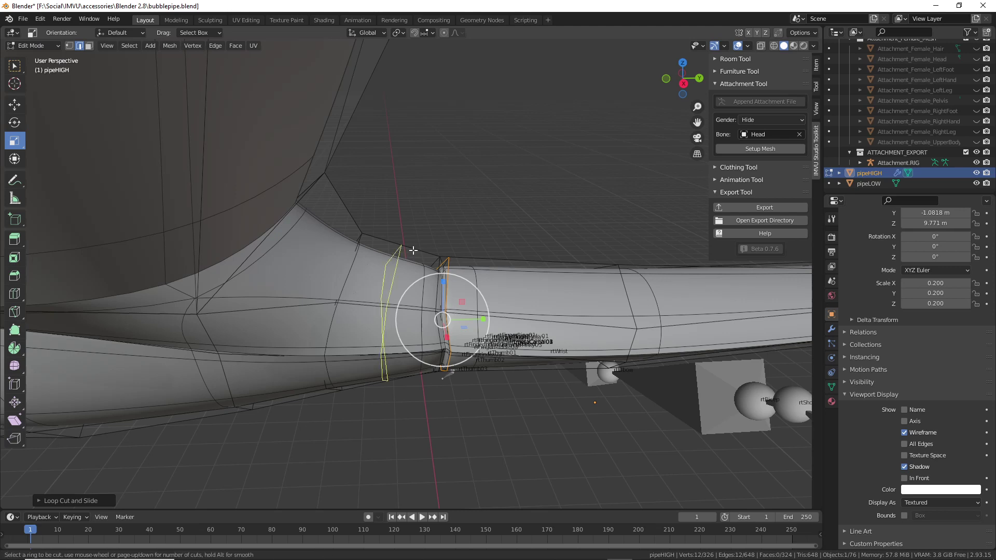
{"action": "left_click", "coordinate": [407, 260]}
{"action": "left_click", "coordinate": [488, 267]}
{"action": "scroll", "coordinate": [488, 267], "scroll_direction": "up", "scroll_amount": 3}
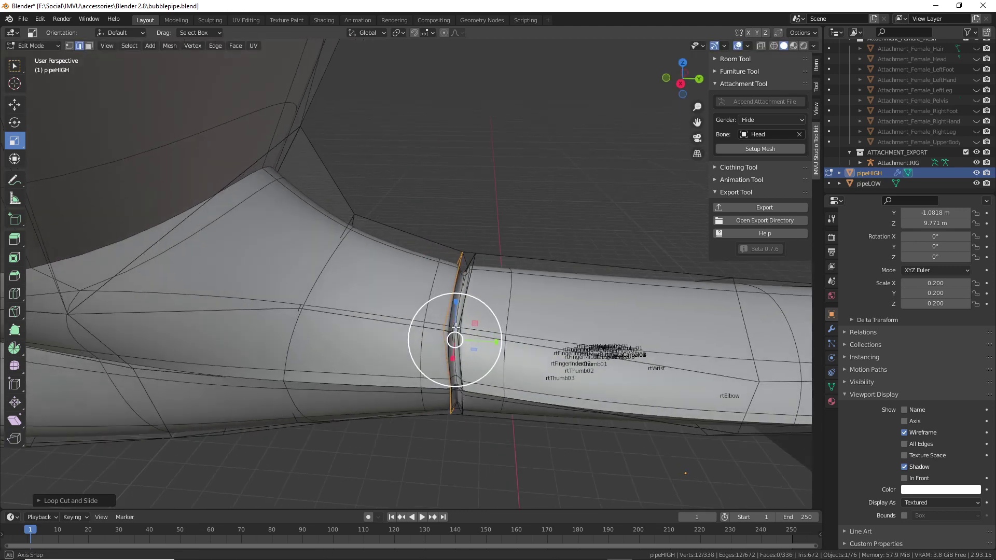
Sharpen the stem groove with another tight edge loop on each outer side and one inside it, then leave mesh editing
{"action": "key", "text": "ctrl+r"}
{"action": "left_click", "coordinate": [492, 254]}
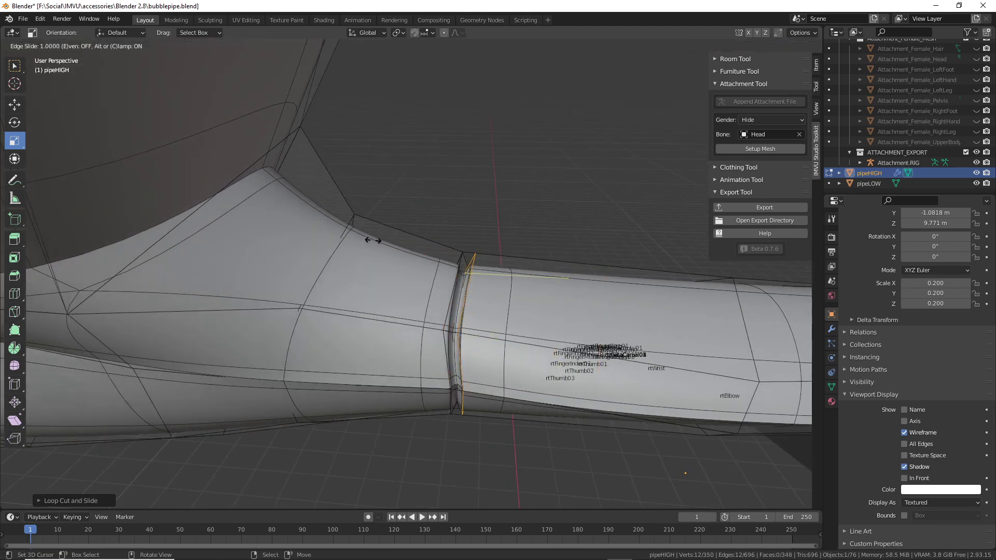
{"action": "left_click", "coordinate": [361, 241]}
{"action": "key", "text": "ctrl+r"}
{"action": "left_click", "coordinate": [493, 259]}
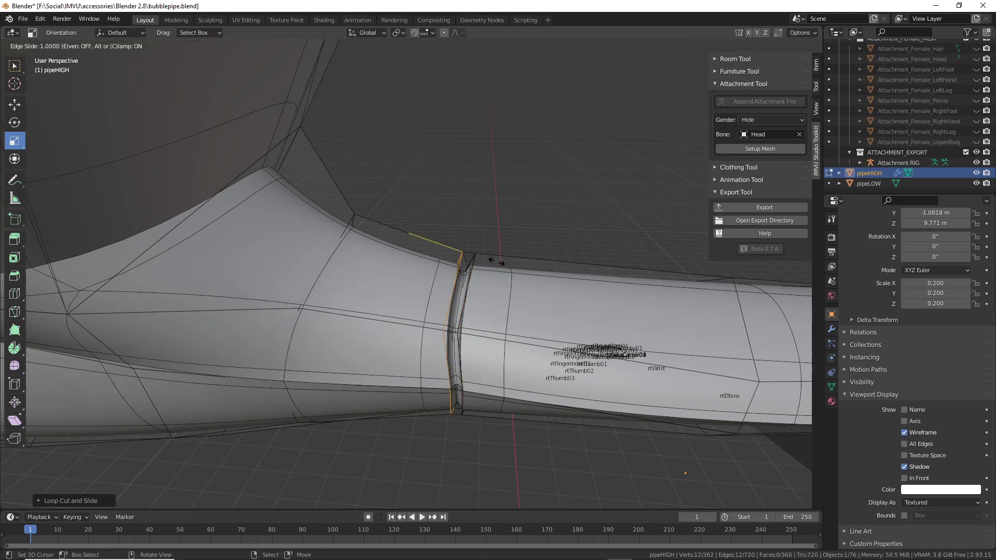
{"action": "left_click", "coordinate": [495, 260]}
{"action": "key", "text": "ctrl+r"}
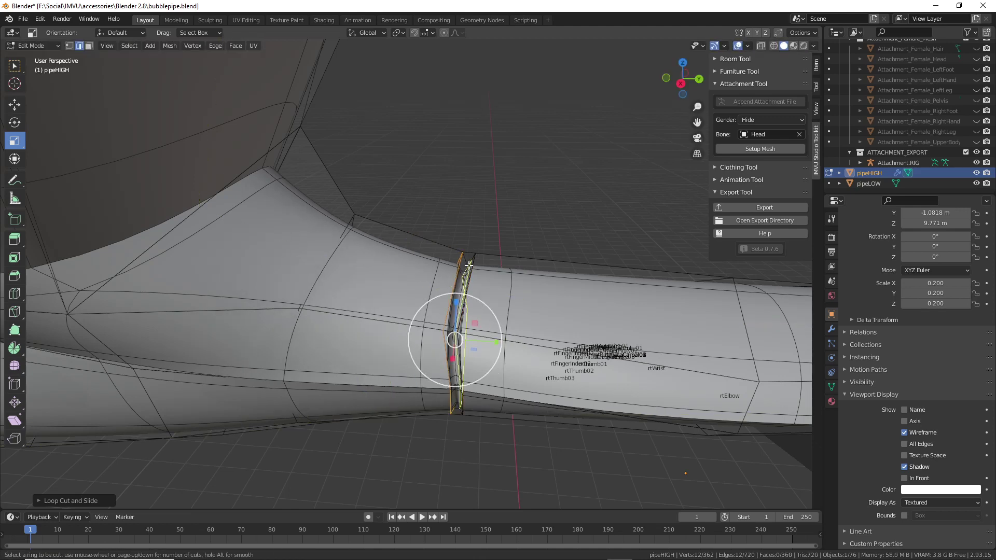
{"action": "left_click", "coordinate": [468, 265]}
{"action": "left_click", "coordinate": [409, 350]}
{"action": "key", "text": "Tab"}
Deselect pipeHIGH and examine the stem groove and overall pipe shape from both sides
{"action": "scroll", "coordinate": [414, 358], "scroll_direction": "down", "scroll_amount": 4}
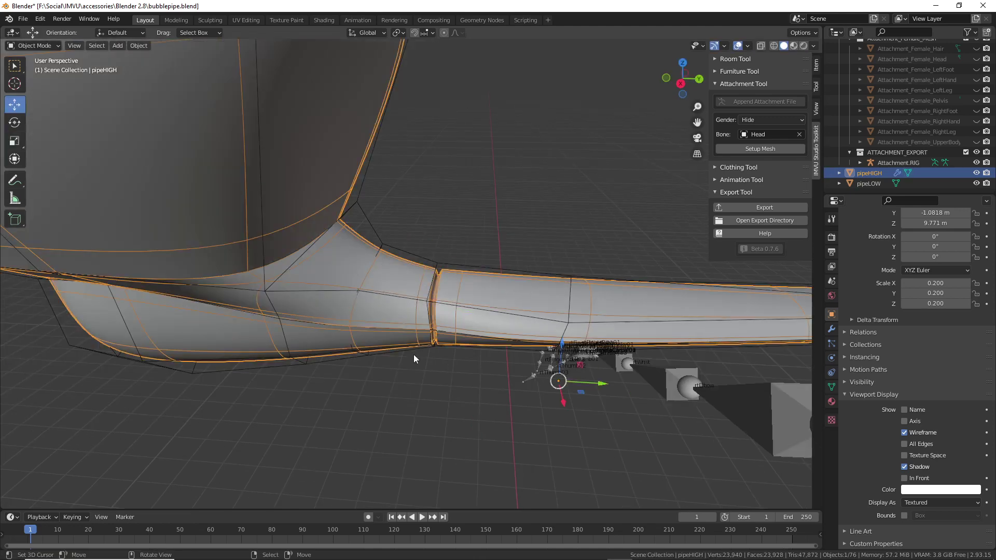
{"action": "left_click", "coordinate": [413, 354]}
{"action": "middle_click_drag", "start_coordinate": [413, 353], "coordinate": [348, 269]}
{"action": "scroll", "coordinate": [342, 341], "scroll_direction": "down", "scroll_amount": 5}
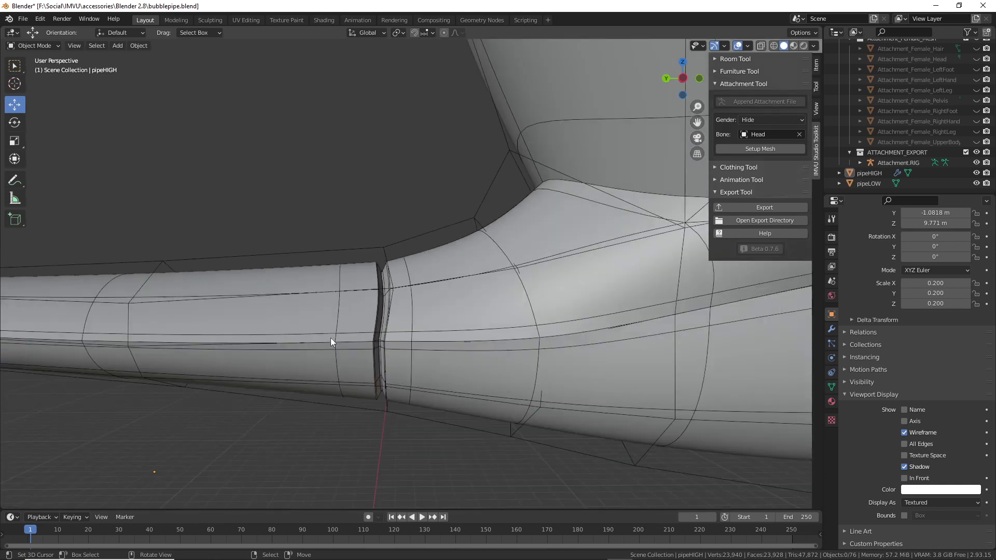
{"action": "middle_click_drag", "start_coordinate": [322, 332], "coordinate": [543, 345]}
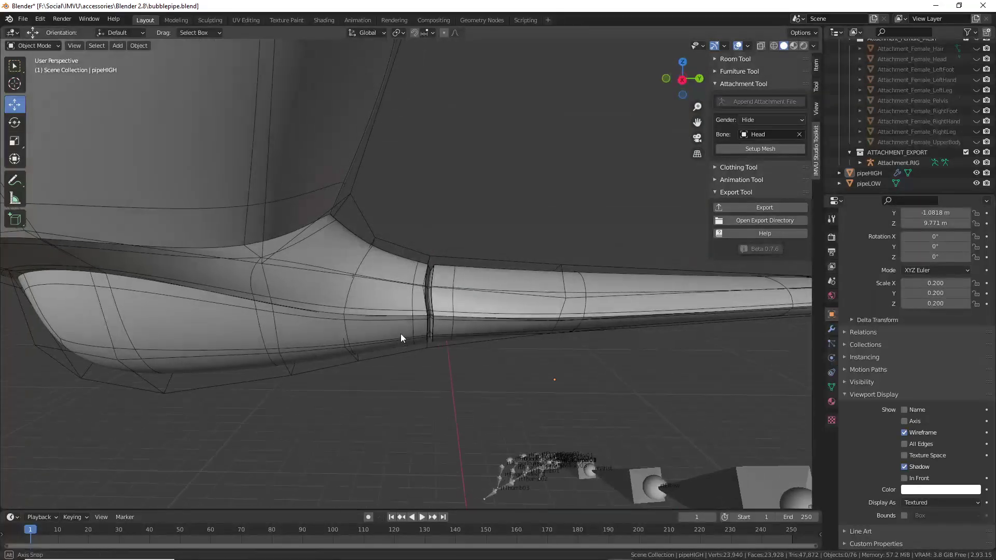
{"action": "scroll", "coordinate": [403, 299], "scroll_direction": "up", "scroll_amount": 4}
{"action": "scroll", "coordinate": [396, 326], "scroll_direction": "down", "scroll_amount": 7}
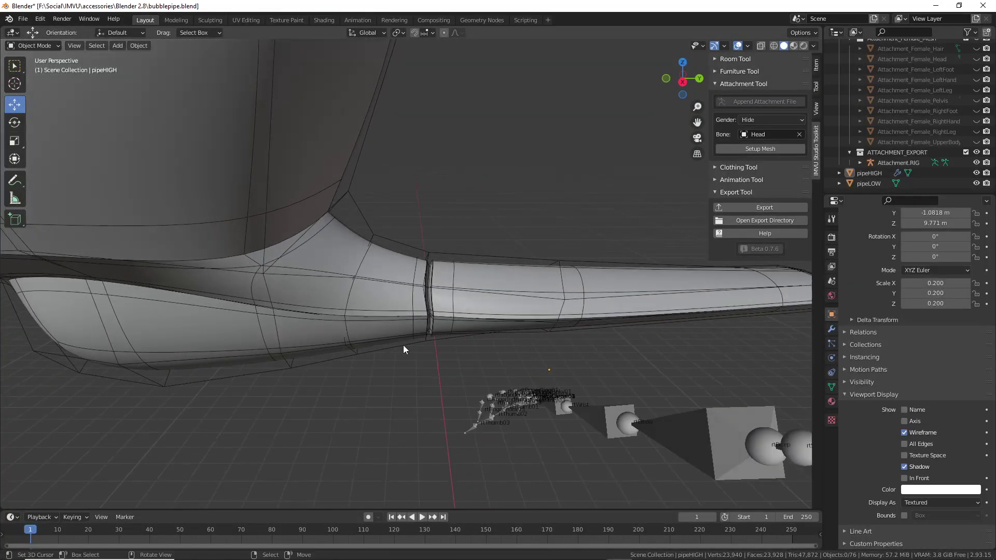
{"action": "mouse_move", "coordinate": [391, 378]}
{"action": "middle_mouse_down"}
{"action": "mouse_move", "coordinate": [395, 424]}
{"action": "mouse_move", "coordinate": [481, 399]}
{"action": "mouse_move", "coordinate": [431, 400]}
{"action": "mouse_move", "coordinate": [382, 373]}
{"action": "mouse_move", "coordinate": [384, 360]}
{"action": "middle_mouse_up"}
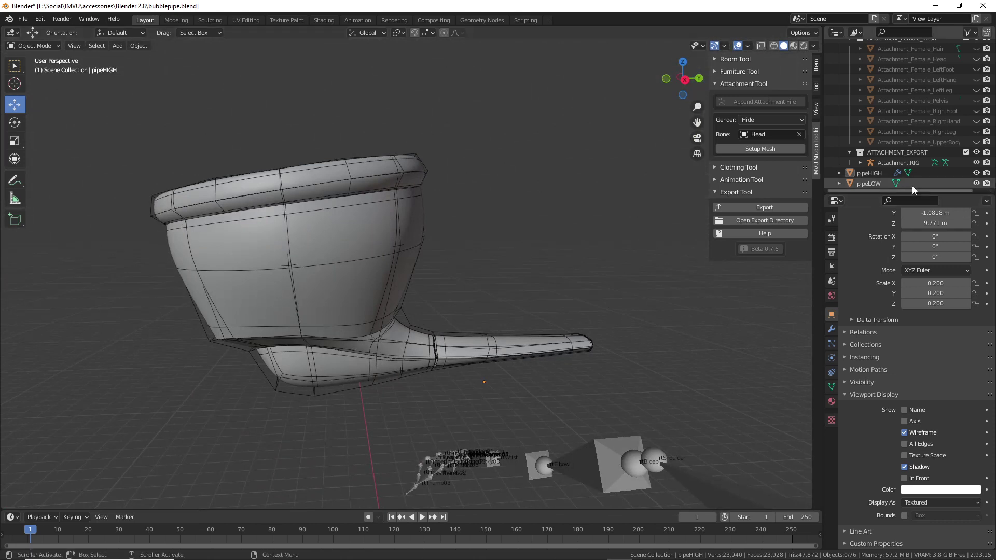
Select the pipeLOW cage and set its viewport display type to Textured
{"action": "left_click", "coordinate": [421, 251]}
{"action": "left_click", "coordinate": [390, 247]}
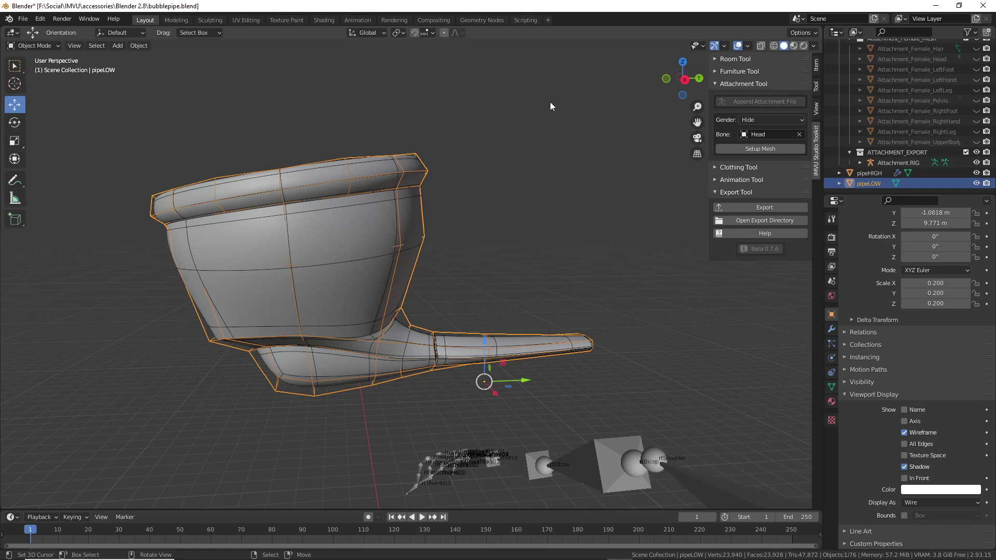
{"action": "left_click", "coordinate": [913, 501]}
{"action": "left_click", "coordinate": [924, 457]}
Move pipeHIGH sideways along the X axis so it stands clear of pipeLOW
{"action": "middle_click_drag", "start_coordinate": [519, 425], "coordinate": [371, 366]}
{"action": "left_click_drag", "start_coordinate": [307, 365], "coordinate": [547, 363], "text": "ctrl"}
{"action": "left_click", "coordinate": [434, 281]}
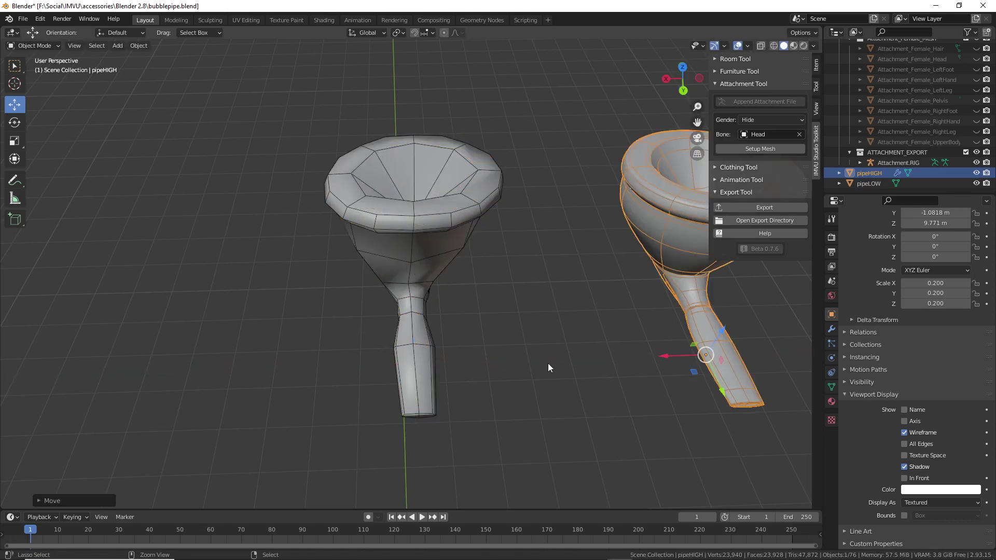
Select pipeLOW and duplicate it in place
{"action": "middle_click_drag", "start_coordinate": [485, 263], "coordinate": [404, 242]}
{"action": "left_click", "coordinate": [378, 304]}
{"action": "left_click", "coordinate": [329, 241]}
{"action": "middle_click_drag", "start_coordinate": [330, 241], "coordinate": [439, 297]}
{"action": "key", "text": "shift+d"}
{"action": "right_click", "coordinate": [393, 238]}
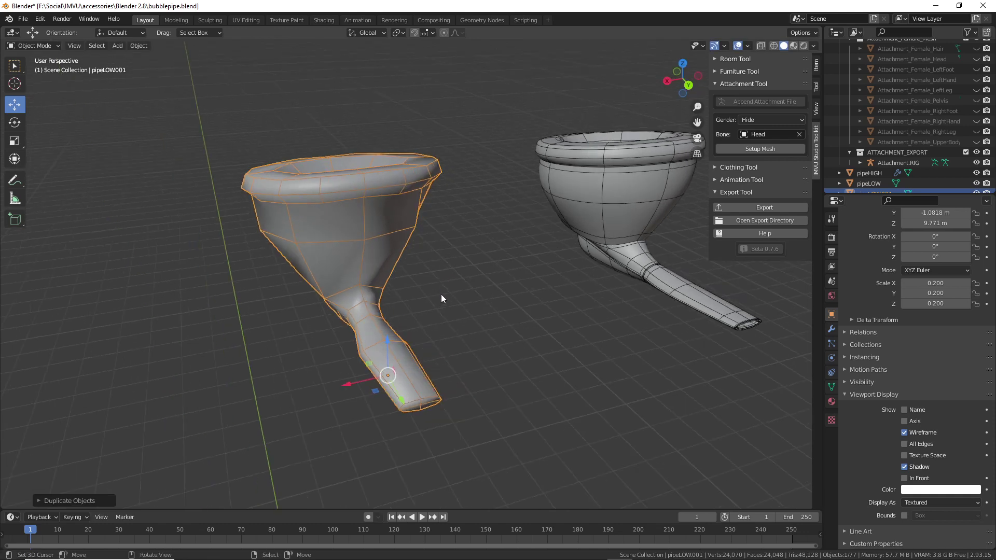
Add a Subdivision Surface modifier to the duplicate of pipeLOW
{"action": "scroll", "coordinate": [440, 295], "scroll_direction": "down", "scroll_amount": 1}
{"action": "left_click", "coordinate": [832, 329]}
{"action": "left_click", "coordinate": [871, 236]}
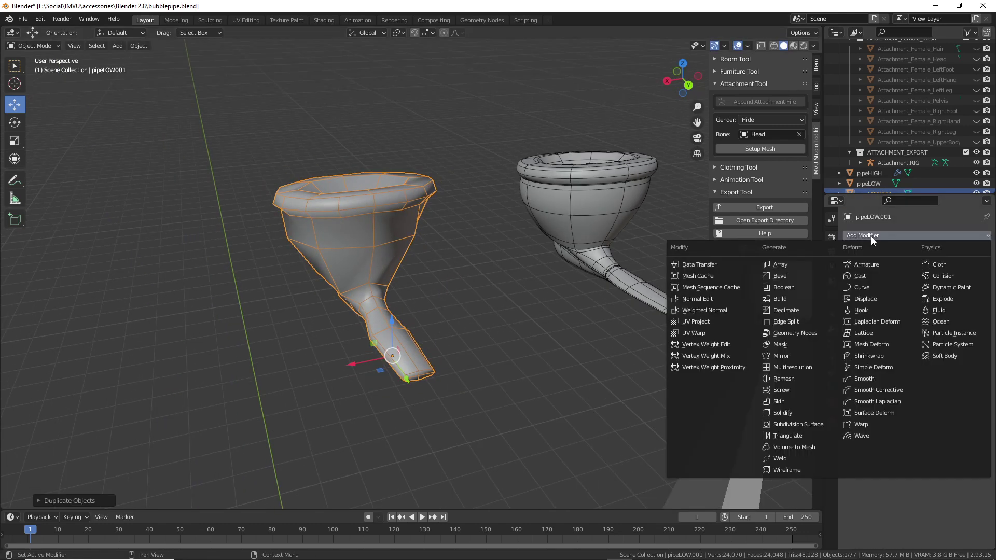
{"action": "left_click", "coordinate": [789, 424]}
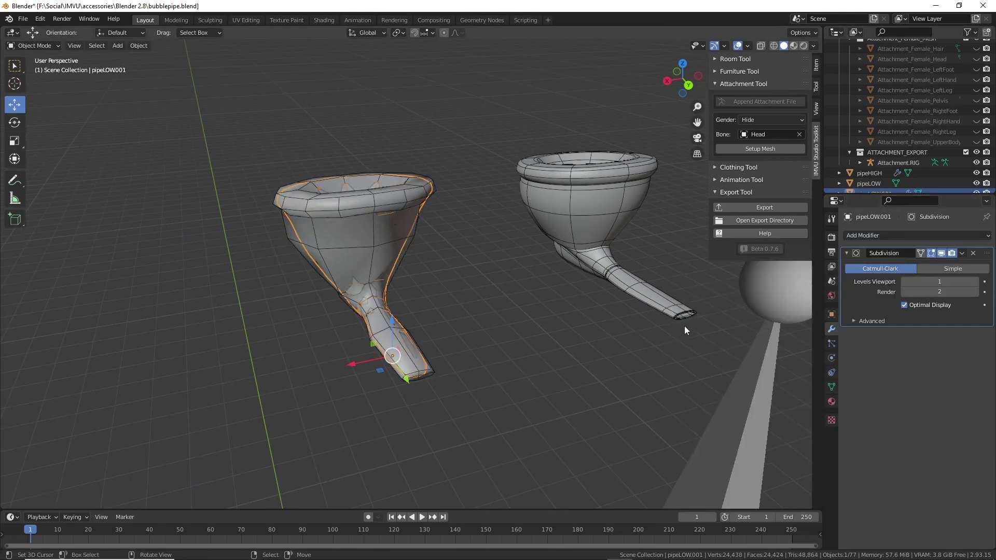
Move the subdivided duplicate to the opposite side of pipeLOW from pipeHIGH and deselect it
{"action": "middle_click_drag", "start_coordinate": [571, 310], "coordinate": [540, 317]}
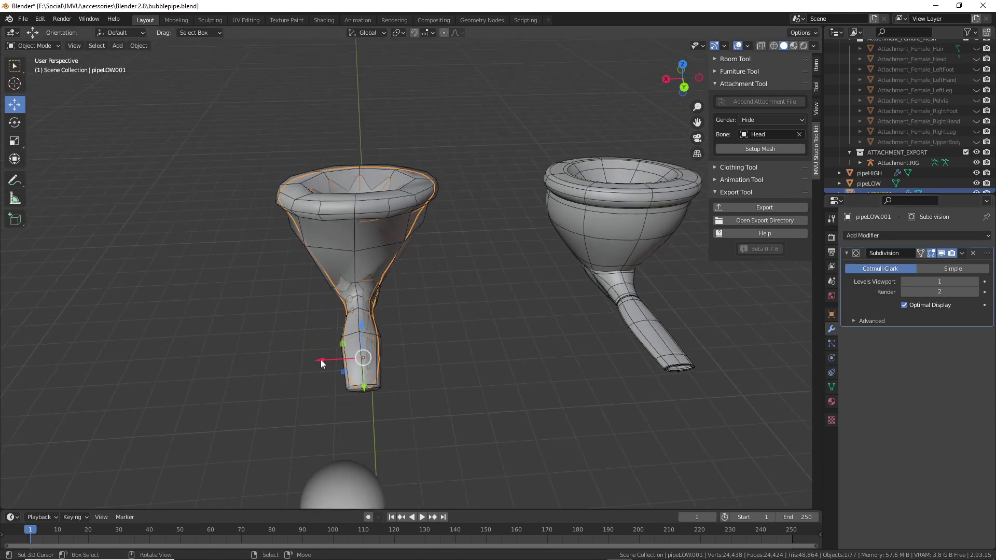
{"action": "key", "text": "g"}
{"action": "left_click", "coordinate": [159, 359]}
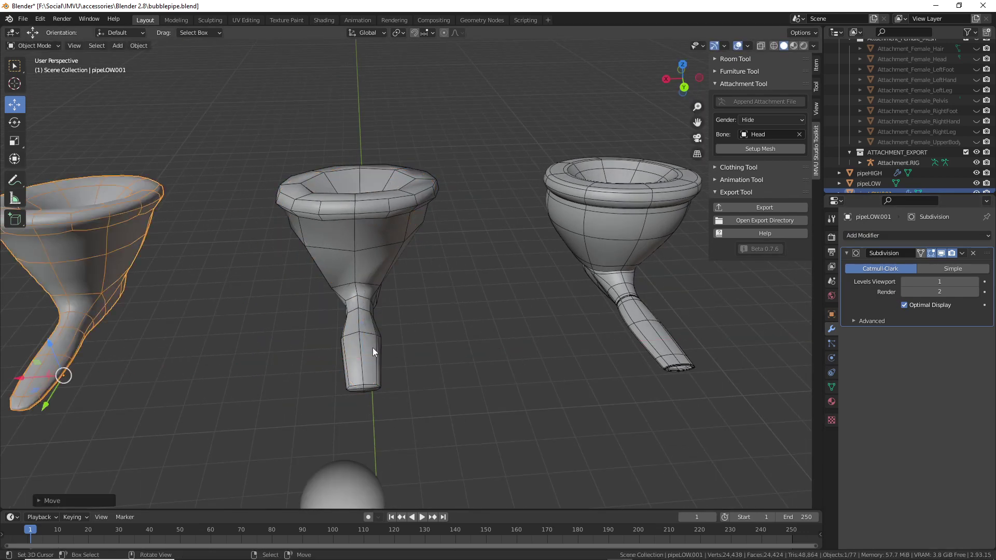
{"action": "left_click", "coordinate": [263, 351]}
Compare the shapes of pipeHIGH, pipeLOW and the subdivided duplicate side by side from several angles
{"action": "scroll", "coordinate": [264, 350], "scroll_direction": "down", "scroll_amount": 3}
{"action": "middle_click_drag", "start_coordinate": [264, 351], "coordinate": [505, 309]}
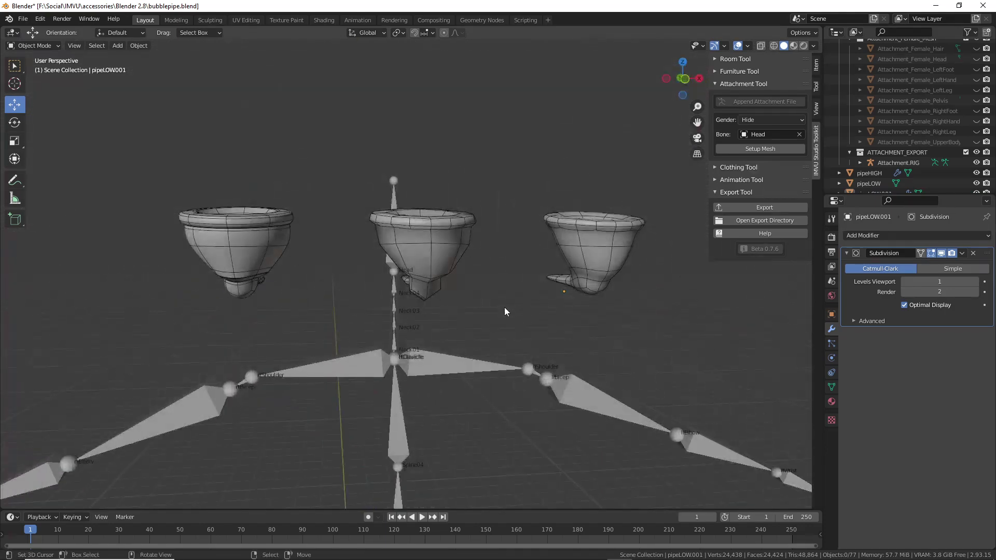
{"action": "scroll", "coordinate": [539, 265], "scroll_direction": "up", "scroll_amount": 3}
{"action": "middle_click_drag", "start_coordinate": [559, 286], "coordinate": [469, 309]}
{"action": "left_click", "coordinate": [447, 251]}
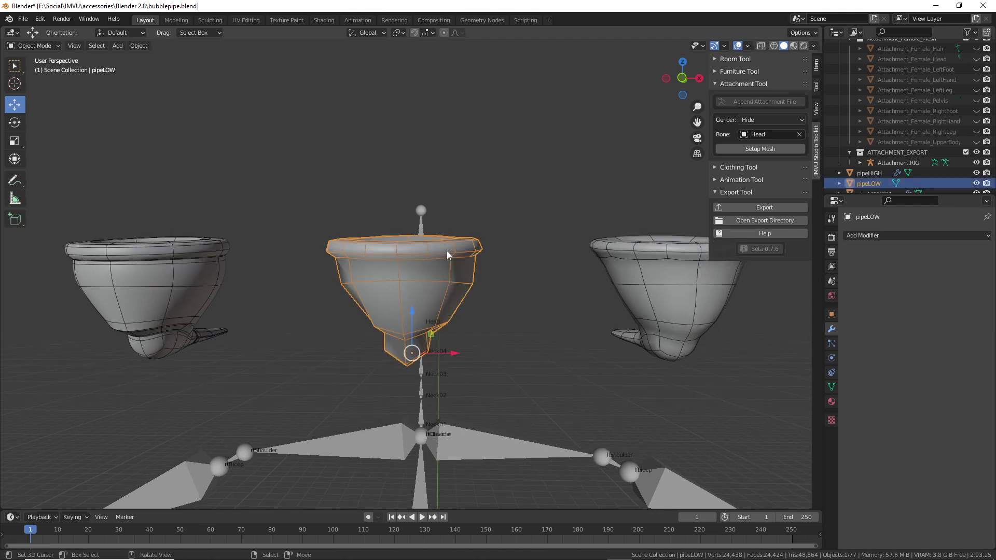
{"action": "middle_click_drag", "start_coordinate": [418, 253], "coordinate": [444, 260]}
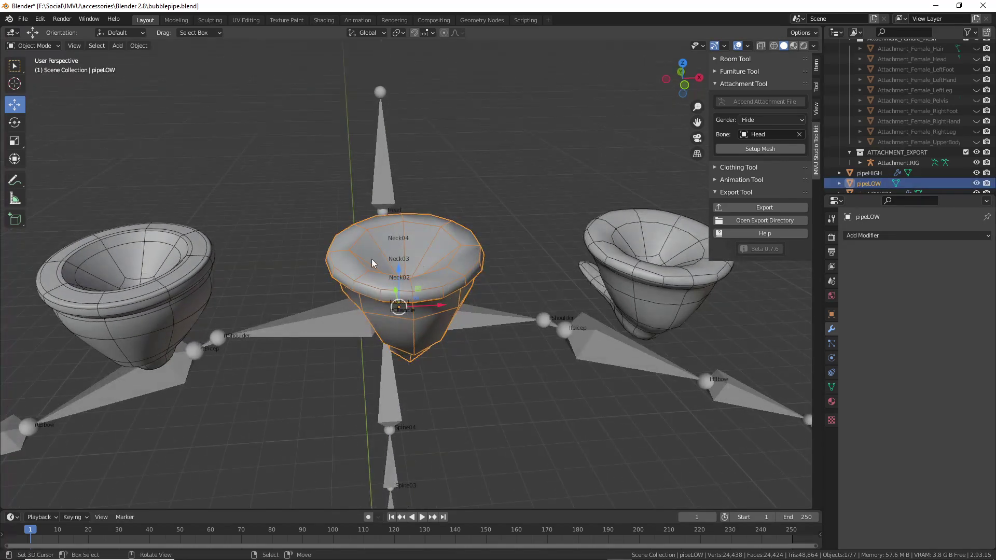
{"action": "middle_click_drag", "start_coordinate": [392, 310], "coordinate": [111, 274]}
{"action": "left_click", "coordinate": [110, 271]}
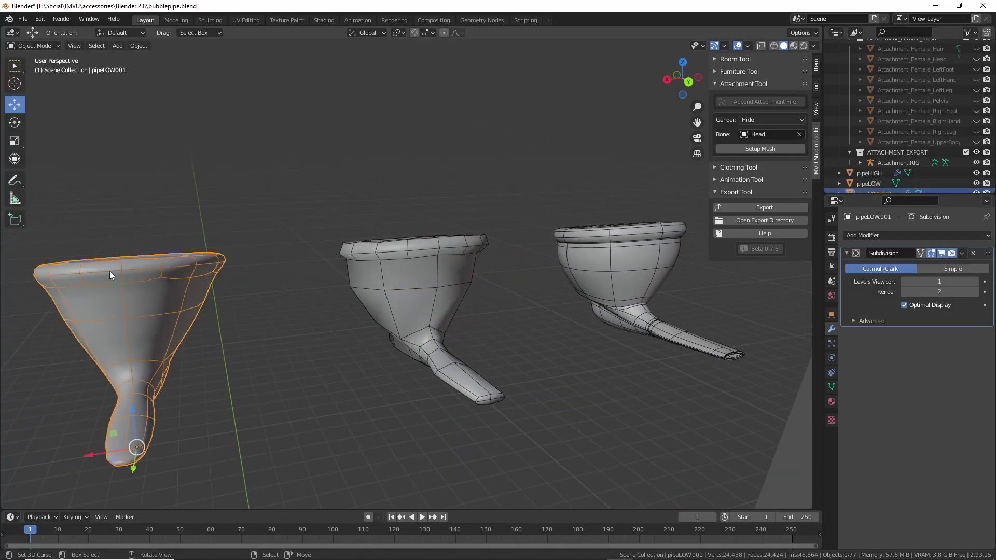
Select the subdivided duplicate of pipeLOW and examine its outline from several angles
{"action": "left_click", "coordinate": [403, 275]}
{"action": "left_click", "coordinate": [185, 279]}
{"action": "middle_click_drag", "start_coordinate": [225, 339], "coordinate": [234, 306]}
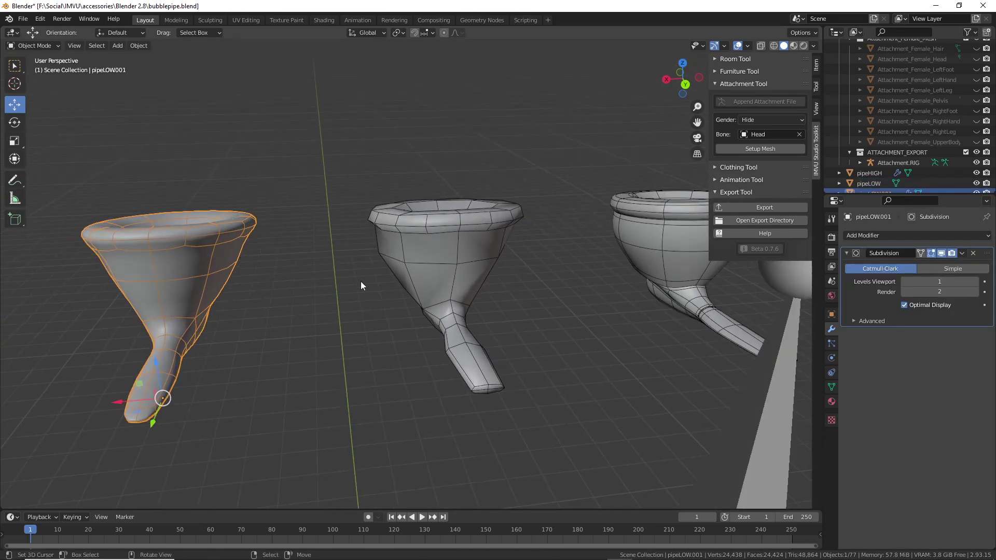
{"action": "key", "text": "ctrl+2"}
{"action": "left_click_drag", "start_coordinate": [247, 243], "coordinate": [226, 314]}
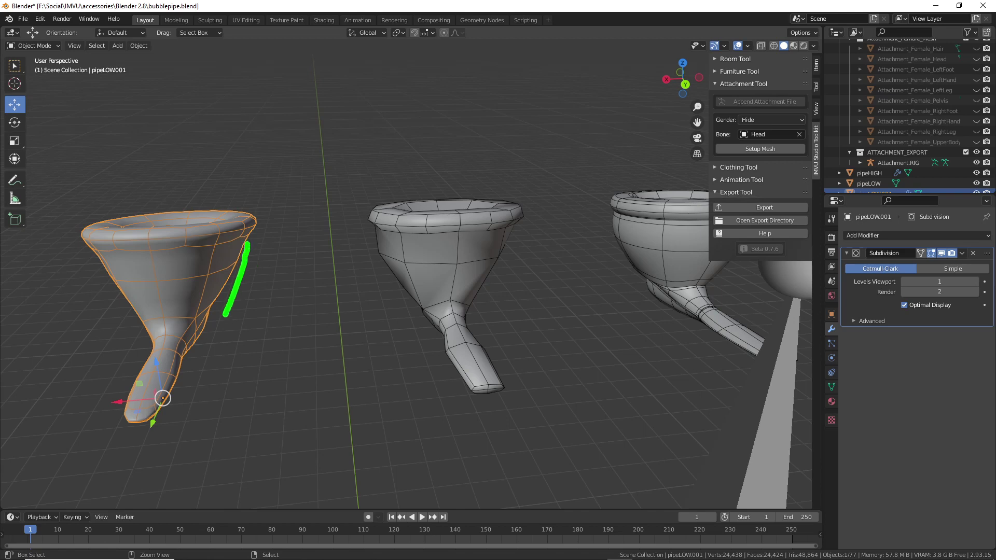
{"action": "mouse_move", "coordinate": [92, 261]}
{"action": "left_mouse_down"}
{"action": "mouse_move", "coordinate": [132, 328]}
{"action": "mouse_move", "coordinate": [114, 393]}
{"action": "mouse_move", "coordinate": [139, 433]}
{"action": "mouse_move", "coordinate": [158, 435]}
{"action": "left_mouse_up"}
{"action": "left_click_drag", "start_coordinate": [165, 426], "coordinate": [223, 318]}
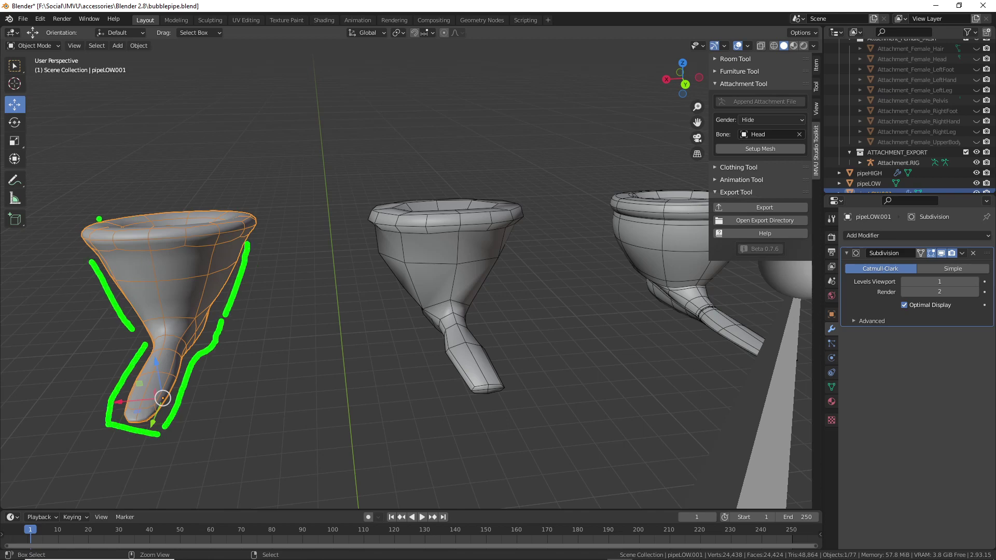
{"action": "mouse_move", "coordinate": [80, 218]}
{"action": "left_mouse_down"}
{"action": "mouse_move", "coordinate": [241, 207]}
{"action": "mouse_move", "coordinate": [270, 227]}
{"action": "mouse_move", "coordinate": [256, 247]}
{"action": "left_mouse_up"}
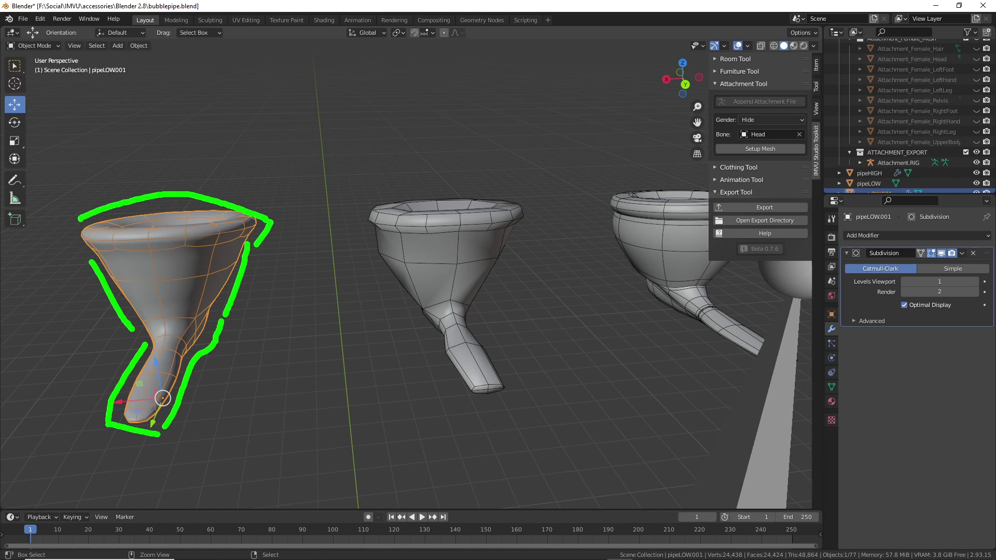
{"action": "key", "text": "Escape"}
{"action": "middle_click_drag", "start_coordinate": [206, 341], "coordinate": [253, 336]}
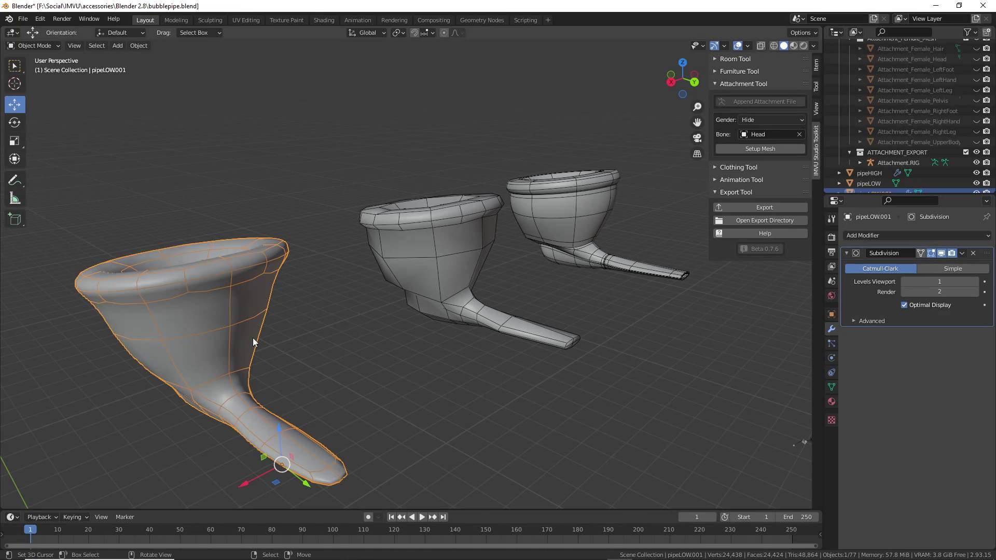
{"action": "middle_click_drag", "start_coordinate": [216, 362], "coordinate": [476, 312]}
{"action": "middle_click_drag", "start_coordinate": [555, 285], "coordinate": [451, 307]}
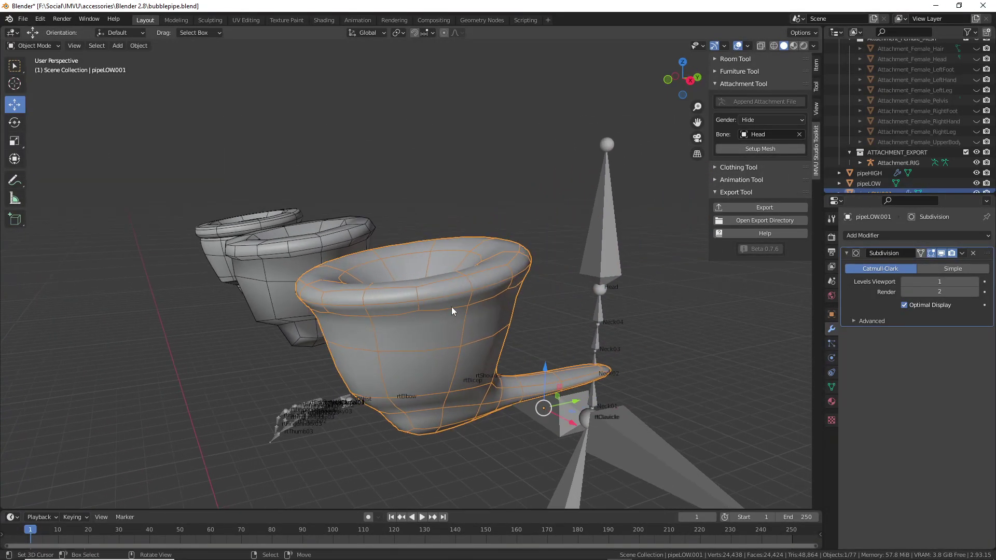
Select pipeLOW and examine its low-poly shape between the two subdivided pipes from several angles
{"action": "left_click", "coordinate": [444, 309]}
{"action": "left_click_drag", "start_coordinate": [434, 307], "coordinate": [376, 349]}
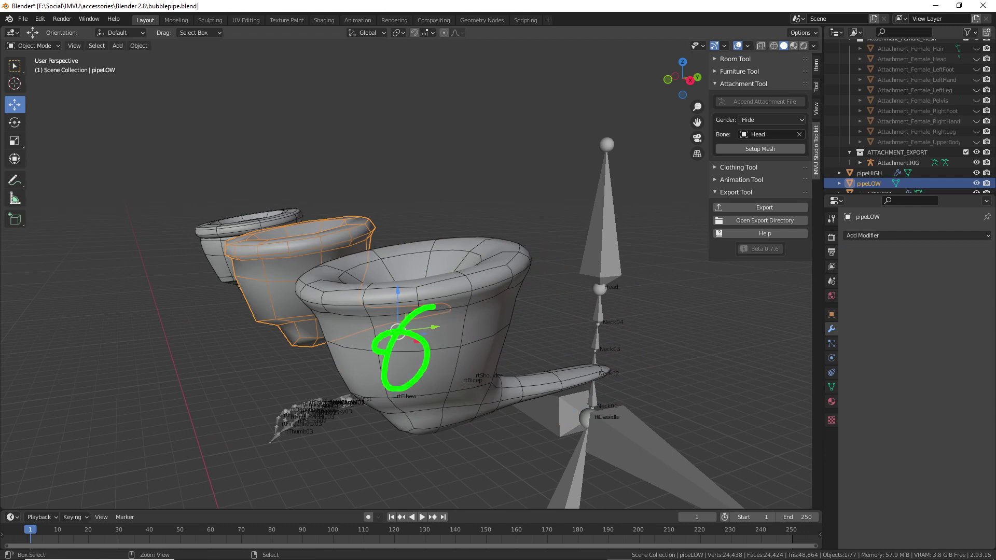
{"action": "middle_click_drag", "start_coordinate": [411, 366], "coordinate": [503, 350]}
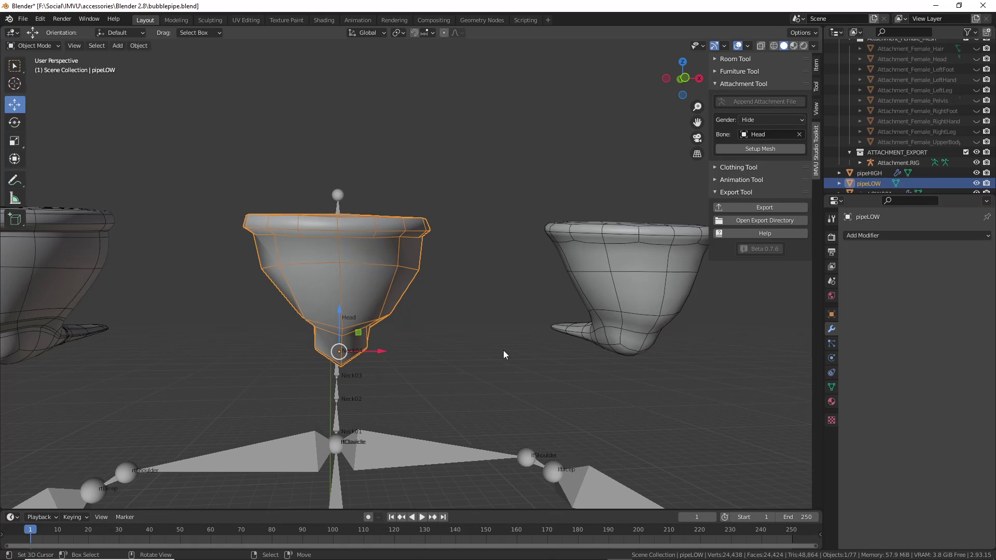
{"action": "middle_click_drag", "start_coordinate": [502, 350], "coordinate": [560, 352]}
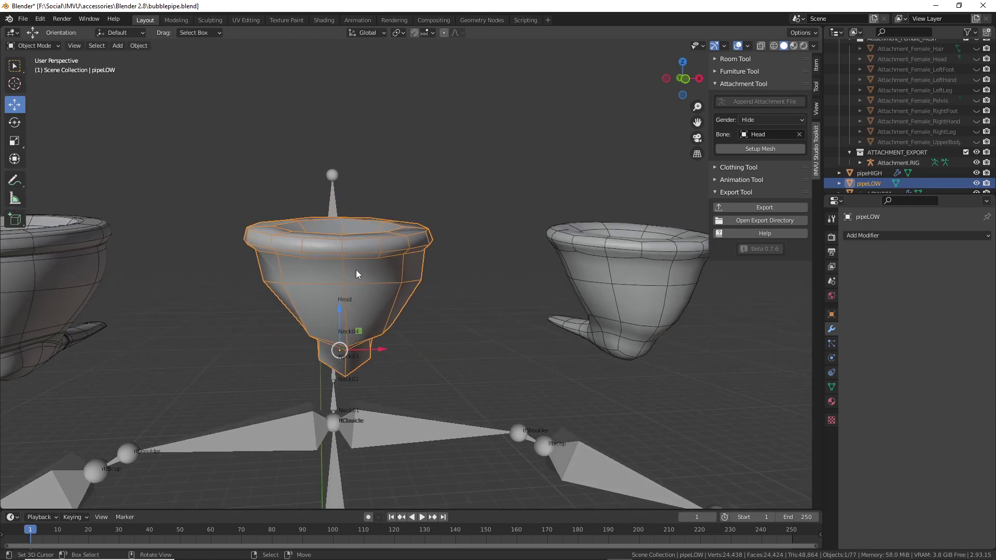
{"action": "mouse_move", "coordinate": [445, 329]}
{"action": "middle_mouse_down"}
{"action": "mouse_move", "coordinate": [444, 340]}
{"action": "mouse_move", "coordinate": [395, 339]}
{"action": "middle_mouse_up"}
{"action": "key", "text": "ctrl+2"}
{"action": "mouse_move", "coordinate": [381, 279]}
{"action": "left_mouse_down"}
{"action": "mouse_move", "coordinate": [365, 312]}
{"action": "mouse_move", "coordinate": [405, 318]}
{"action": "mouse_move", "coordinate": [384, 265]}
{"action": "mouse_move", "coordinate": [402, 337]}
{"action": "left_mouse_up"}
{"action": "key", "text": "Escape"}
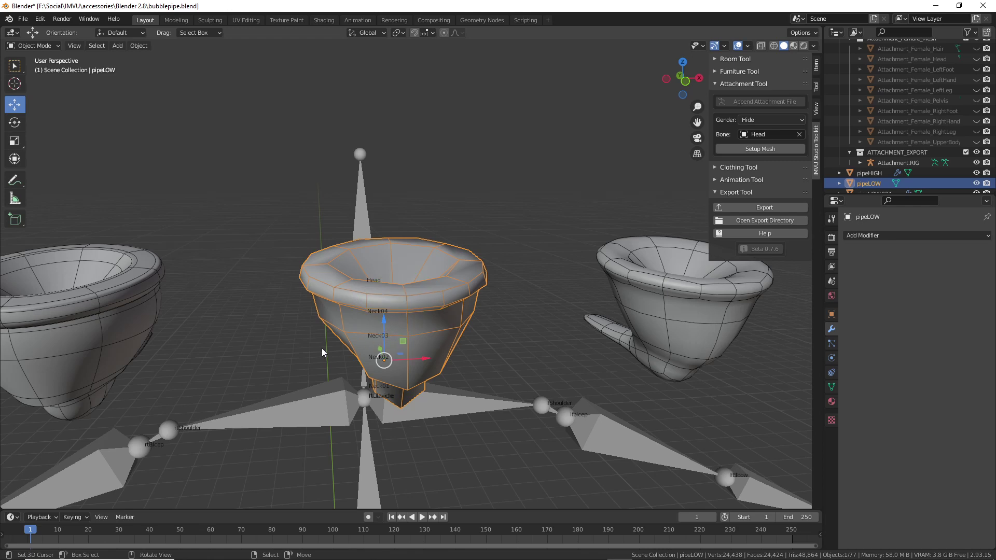
{"action": "middle_click_drag", "start_coordinate": [322, 351], "coordinate": [315, 353]}
{"action": "scroll", "coordinate": [320, 353], "scroll_direction": "down", "scroll_amount": 1}
{"action": "middle_click_drag", "start_coordinate": [385, 373], "coordinate": [382, 370]}
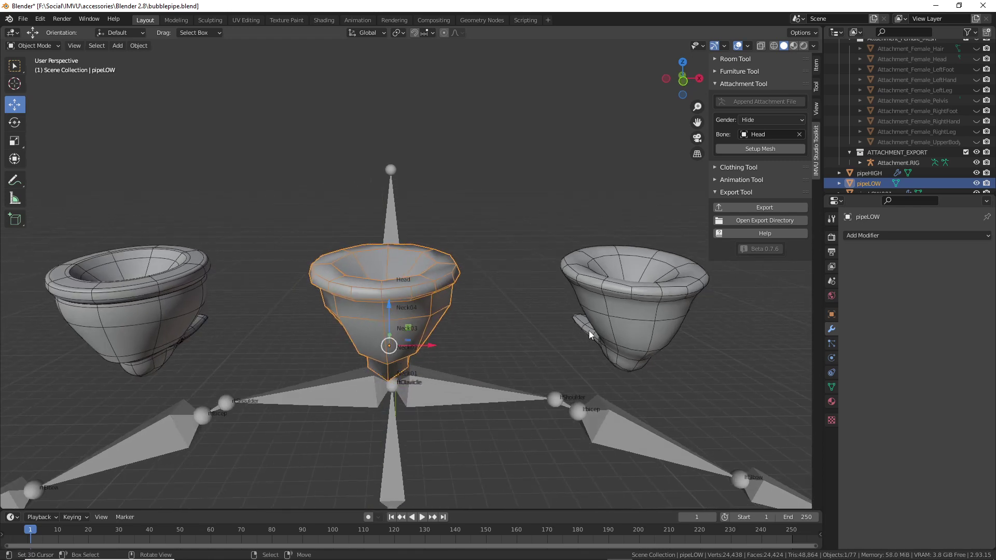
Select the subdivided duplicate, inspect its Subdivision modifier, and compare its bowl with that of pipeHIGH
{"action": "left_click", "coordinate": [629, 288]}
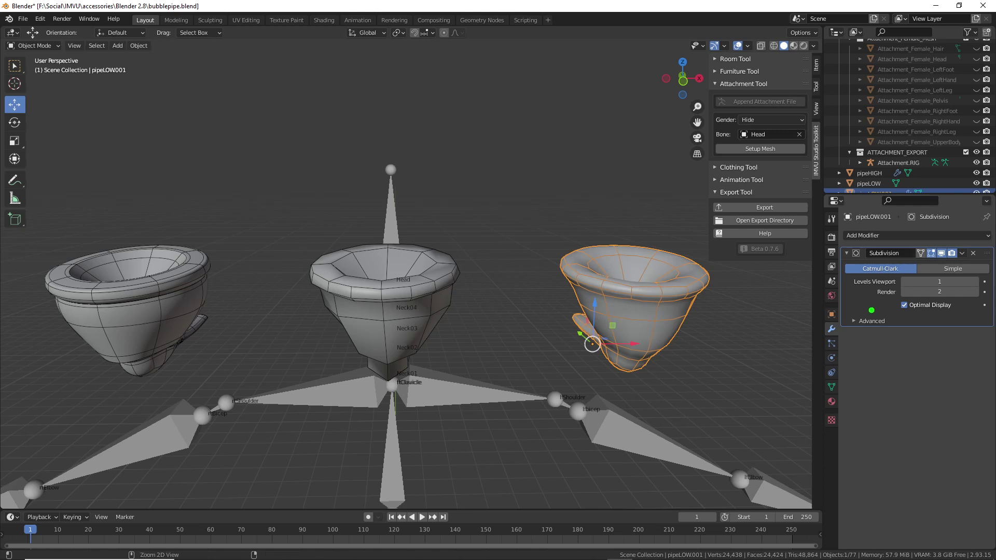
{"action": "left_click_drag", "start_coordinate": [840, 315], "coordinate": [847, 317]}
{"action": "left_click_drag", "start_coordinate": [862, 268], "coordinate": [919, 266]}
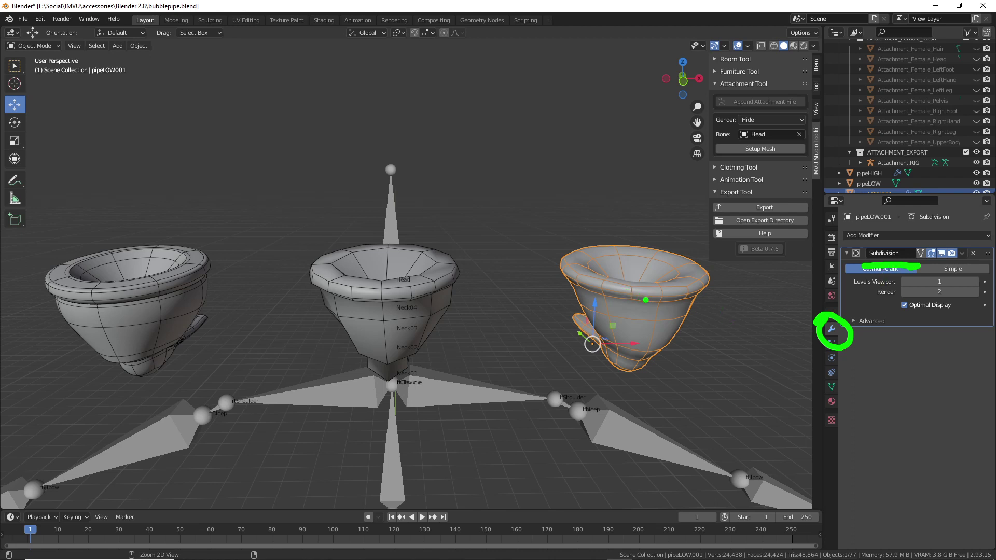
{"action": "left_click_drag", "start_coordinate": [620, 270], "coordinate": [602, 270]}
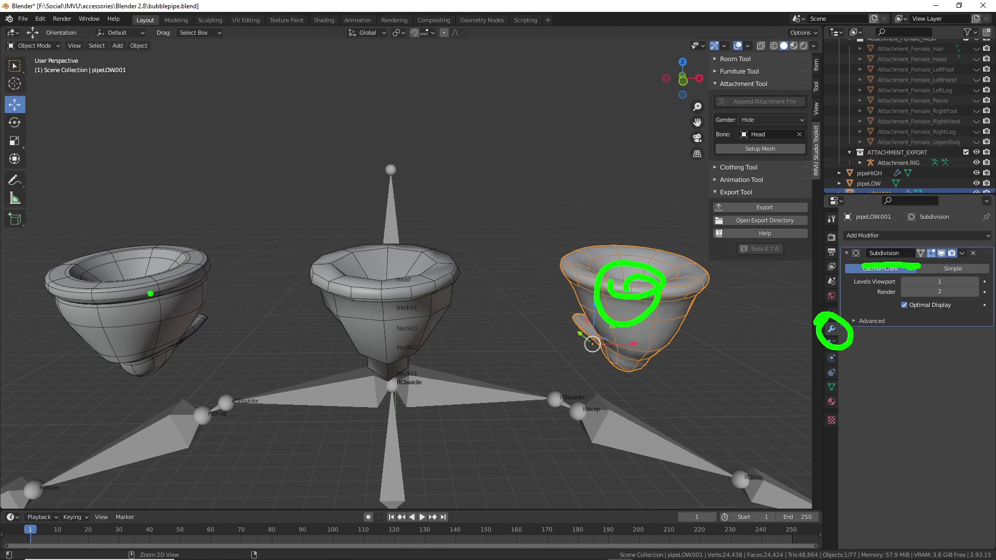
{"action": "mouse_move", "coordinate": [121, 265]}
{"action": "left_mouse_down"}
{"action": "mouse_move", "coordinate": [218, 272]}
{"action": "mouse_move", "coordinate": [101, 284]}
{"action": "left_mouse_up"}
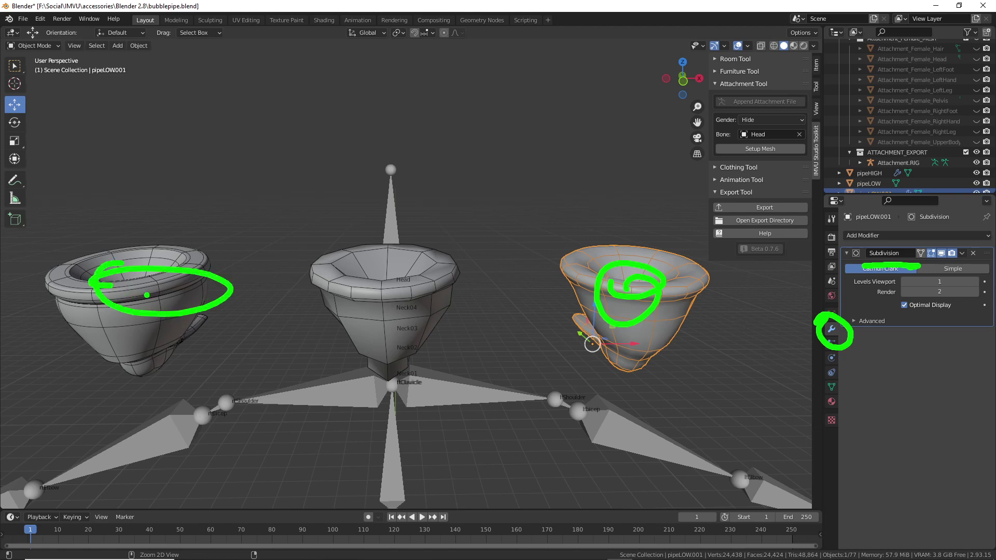
{"action": "key", "text": "Escape"}
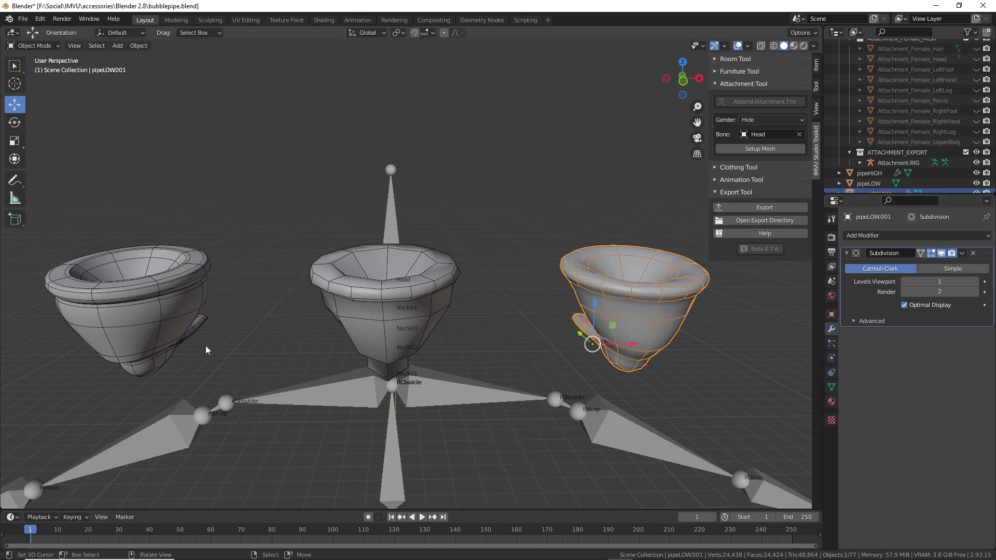
Compare pipeLOW without modifiers against the subdivided duplicate and review the duplicate's subdivision level settings
{"action": "mouse_move", "coordinate": [207, 349]}
{"action": "middle_mouse_down"}
{"action": "mouse_move", "coordinate": [368, 347]}
{"action": "mouse_move", "coordinate": [425, 365]}
{"action": "mouse_move", "coordinate": [437, 281]}
{"action": "mouse_move", "coordinate": [412, 307]}
{"action": "middle_mouse_up"}
{"action": "left_click", "coordinate": [432, 272]}
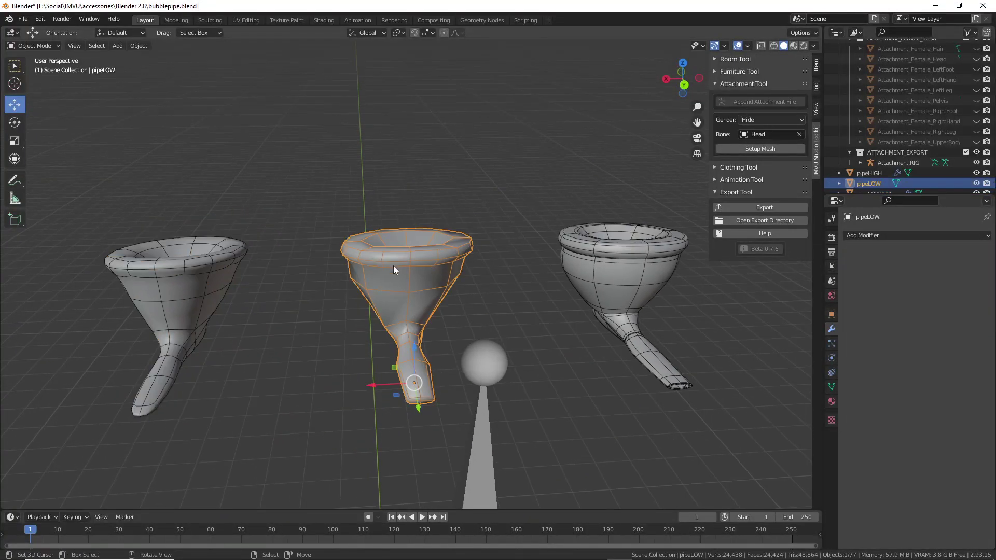
{"action": "key", "text": "ctrl+2"}
{"action": "mouse_move", "coordinate": [406, 282]}
{"action": "left_mouse_down"}
{"action": "mouse_move", "coordinate": [387, 288]}
{"action": "mouse_move", "coordinate": [399, 288]}
{"action": "left_mouse_up"}
{"action": "key", "text": "Escape"}
{"action": "left_click", "coordinate": [170, 282]}
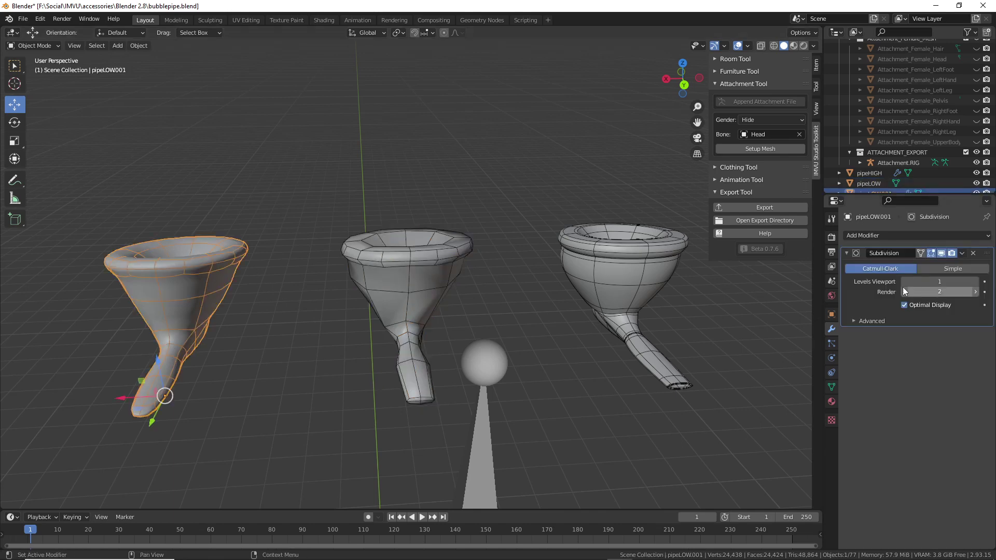
{"action": "key", "text": "ctrl+2"}
{"action": "left_click_drag", "start_coordinate": [881, 316], "coordinate": [919, 284]}
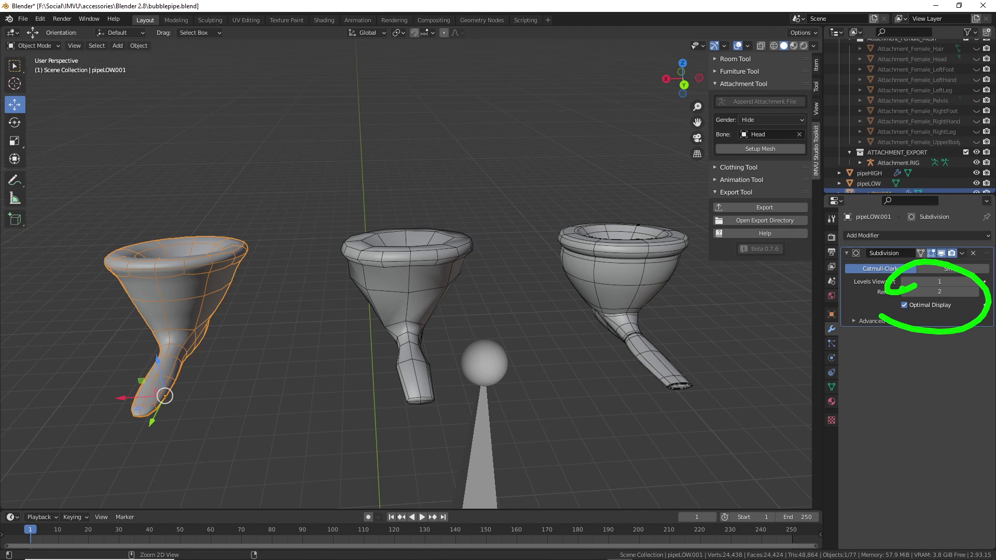
{"action": "left_click_drag", "start_coordinate": [171, 310], "coordinate": [205, 285]}
{"action": "key", "text": "Escape"}
{"action": "mouse_move", "coordinate": [299, 315]}
{"action": "middle_mouse_down"}
{"action": "mouse_move", "coordinate": [308, 312]}
{"action": "mouse_move", "coordinate": [294, 315]}
{"action": "middle_mouse_up"}
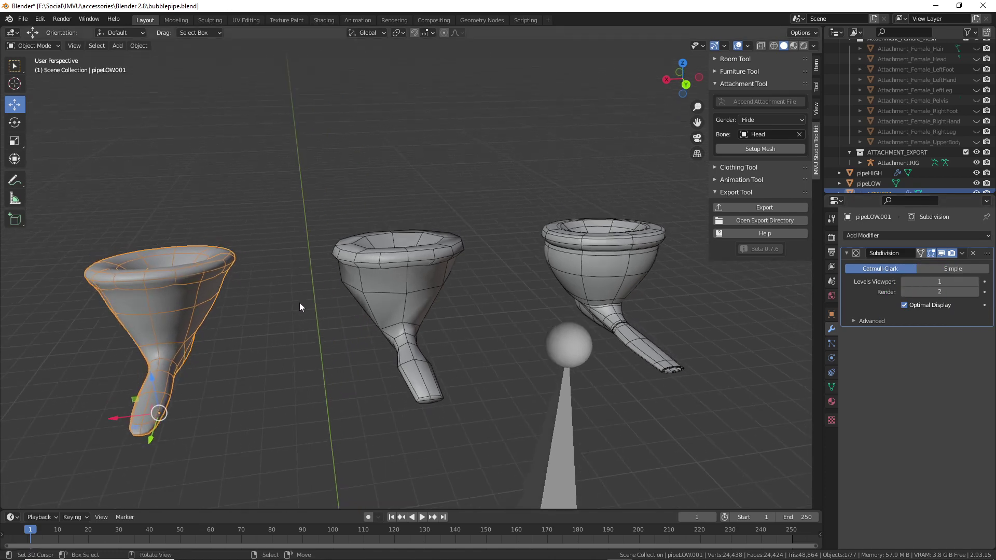
Rename the subdivided duplicate of pipeLOW to "pipeHIGH (unedited)"
{"action": "scroll", "coordinate": [895, 187], "scroll_direction": "down", "scroll_amount": 1}
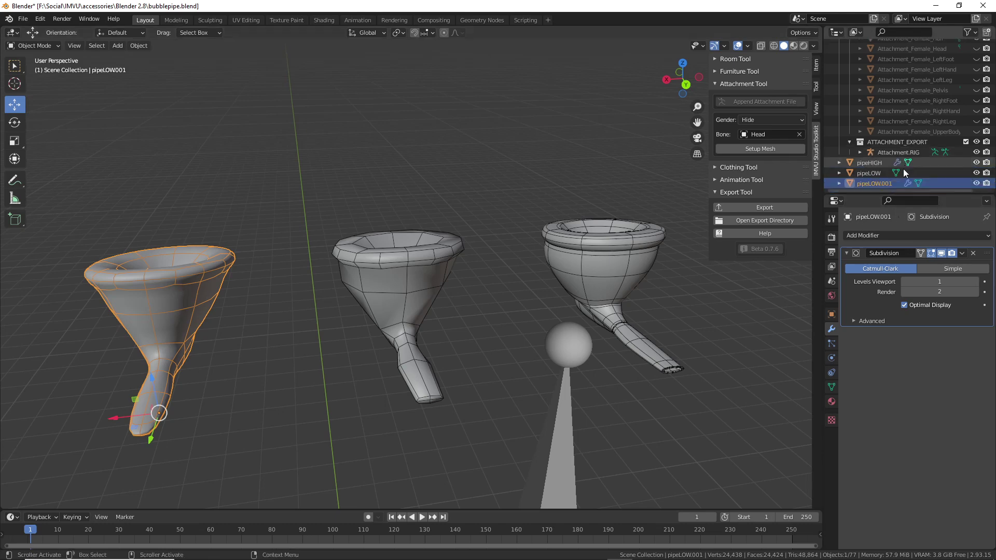
{"action": "double_click", "coordinate": [879, 183]}
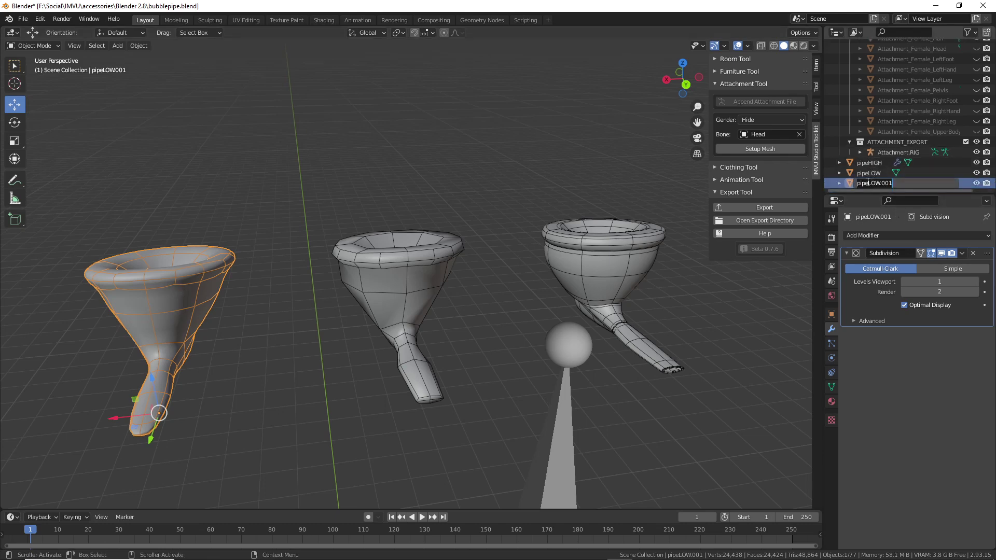
{"action": "left_click_drag", "start_coordinate": [867, 183], "coordinate": [965, 184]}
{"action": "type", "text": "HIGH"}
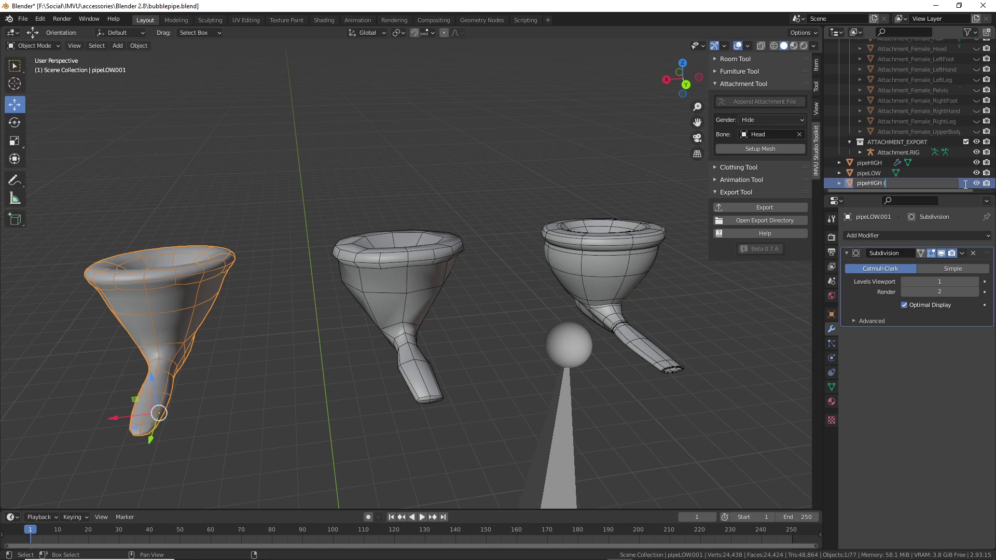
{"action": "type", "text": " (unedited)"}
{"action": "key", "text": "Return"}
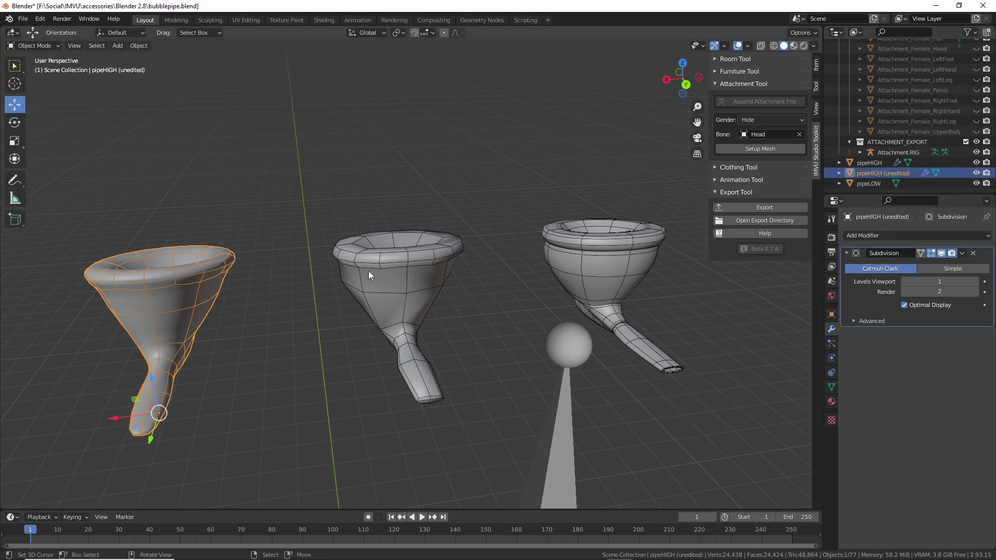
Save the project as a new file named "bubblepipe (2).blend" in the same Blender 2.8 folder
{"action": "middle_click_drag", "start_coordinate": [369, 270], "coordinate": [414, 287]}
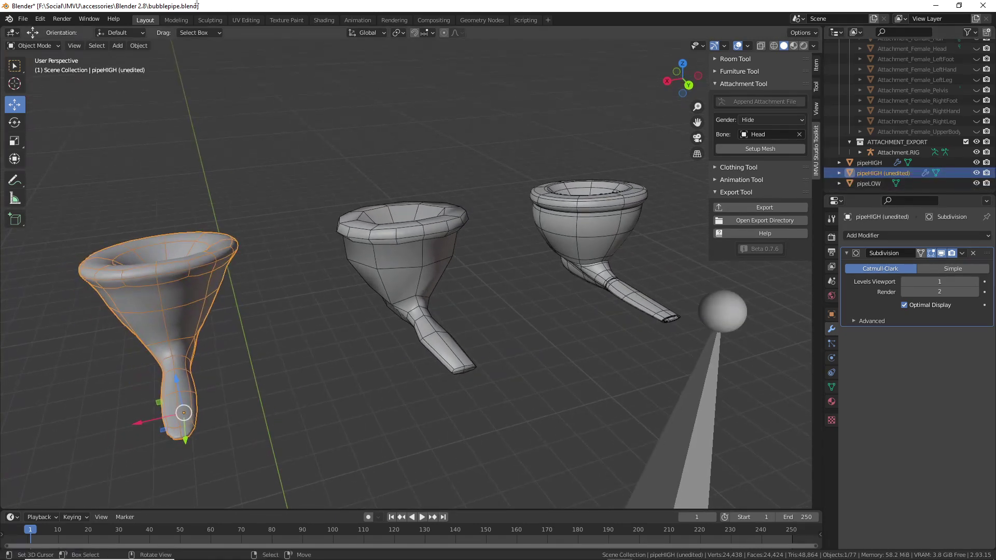
{"action": "left_click", "coordinate": [24, 19]}
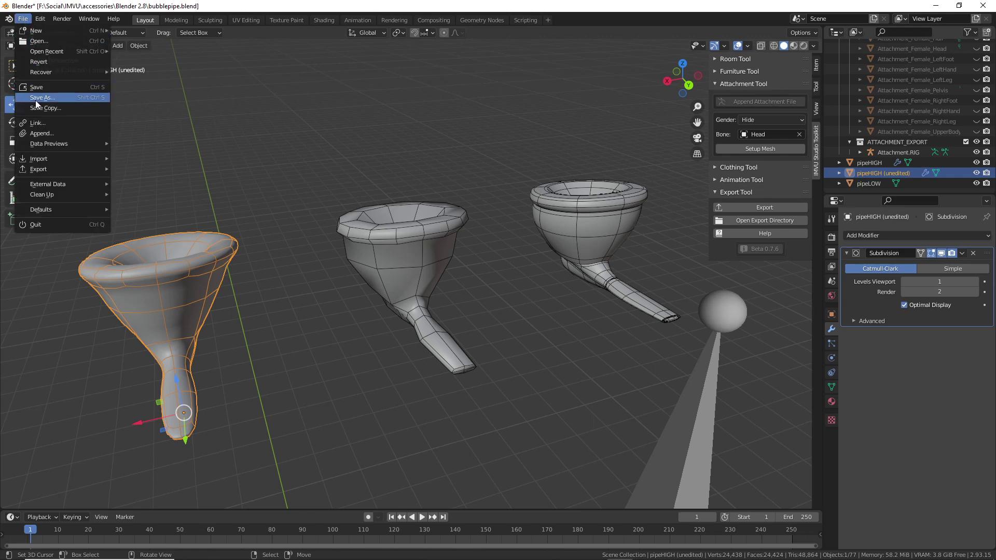
{"action": "left_click", "coordinate": [36, 101]}
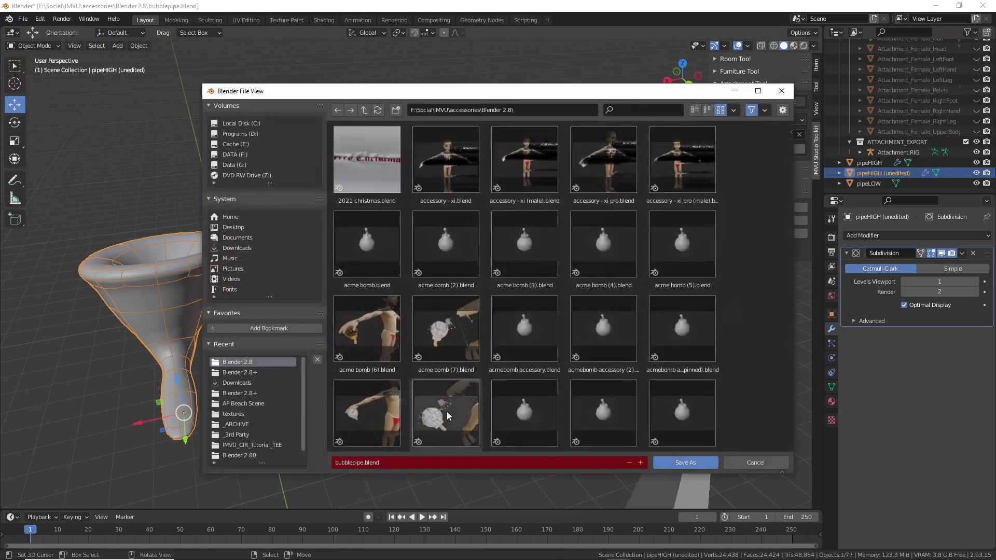
{"action": "left_click", "coordinate": [363, 463]}
{"action": "type", "text": "(1)"}
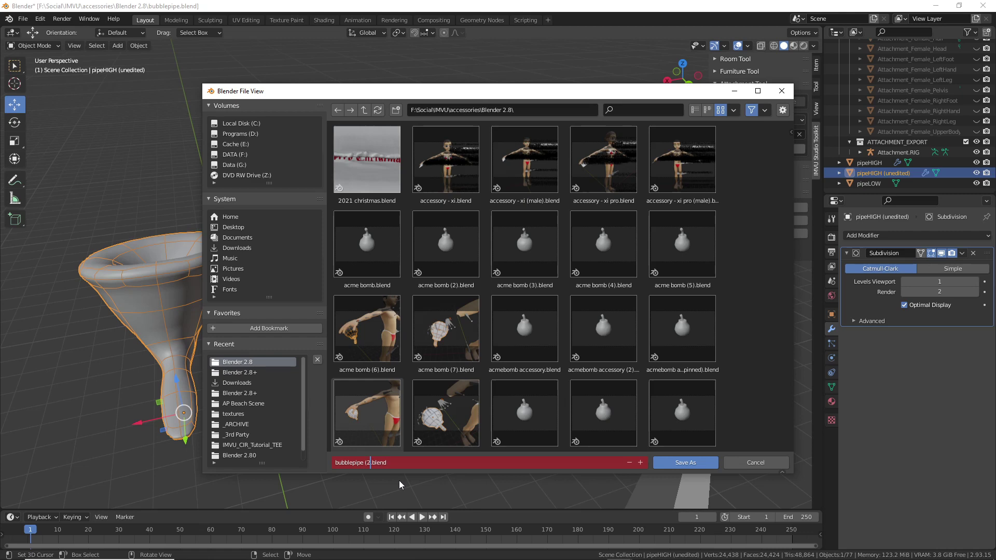
{"action": "type", "text": ")"}
{"action": "key", "text": "Return"}
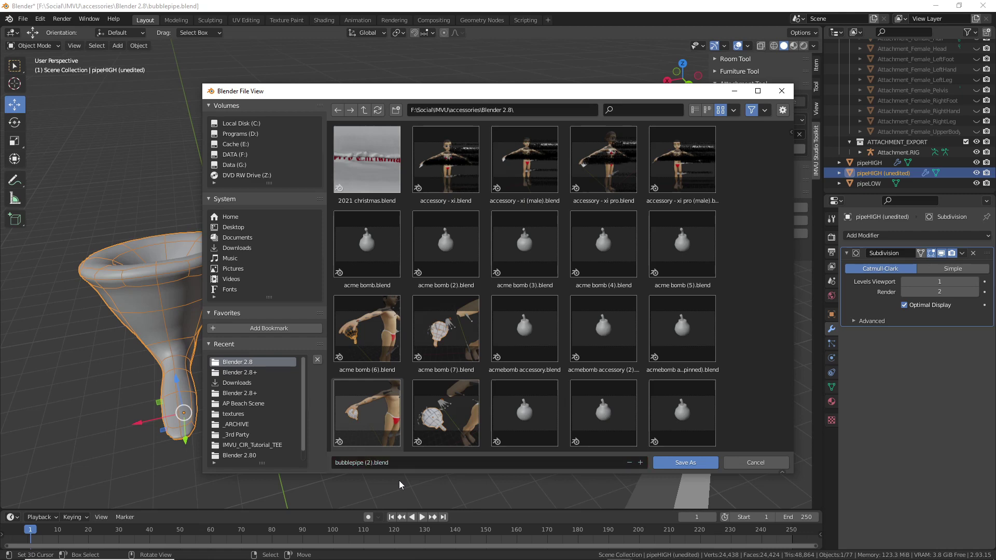
{"action": "left_click", "coordinate": [688, 463]}
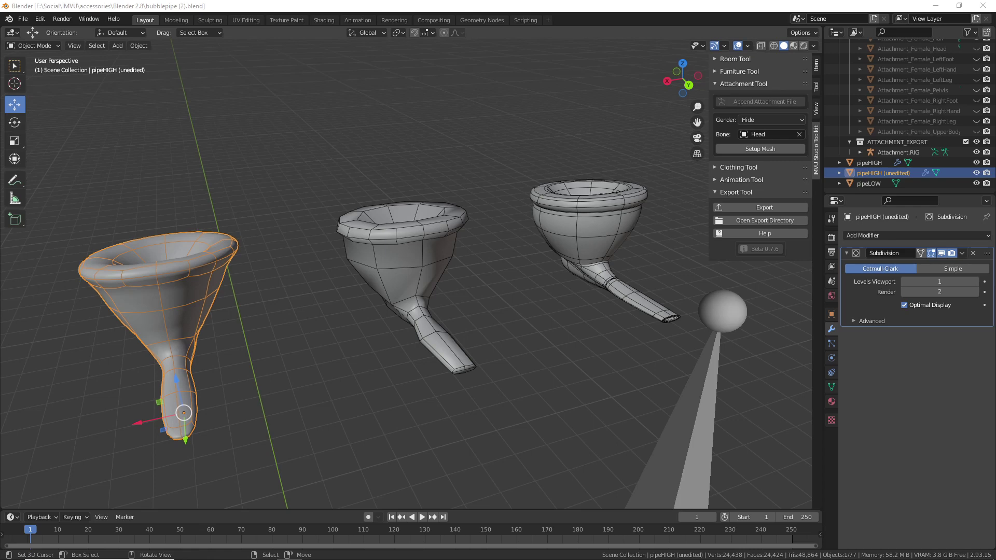
Select pipeLOW and add a new material to it
{"action": "middle_click_drag", "start_coordinate": [395, 9], "coordinate": [587, 284]}
{"action": "left_click", "coordinate": [394, 308]}
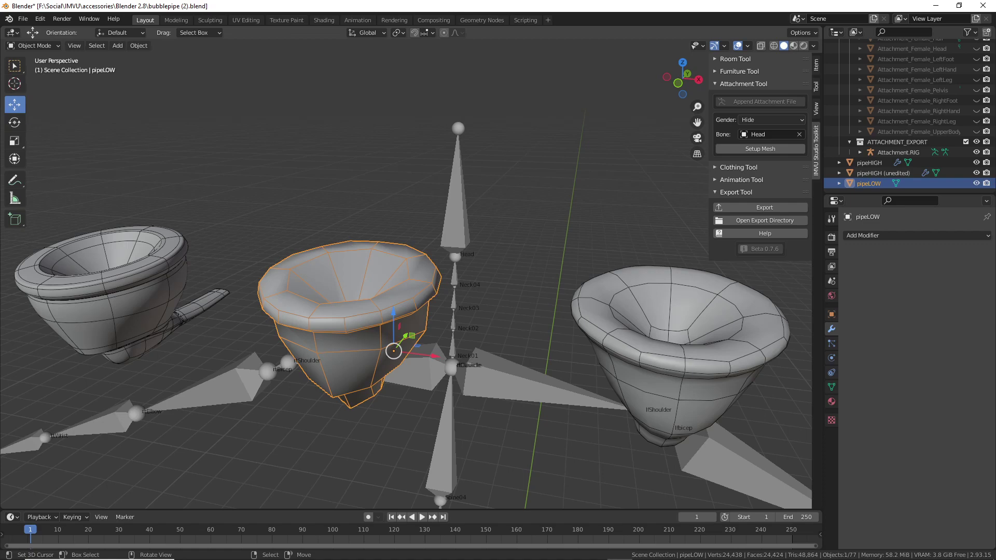
{"action": "middle_click_drag", "start_coordinate": [445, 360], "coordinate": [596, 340]}
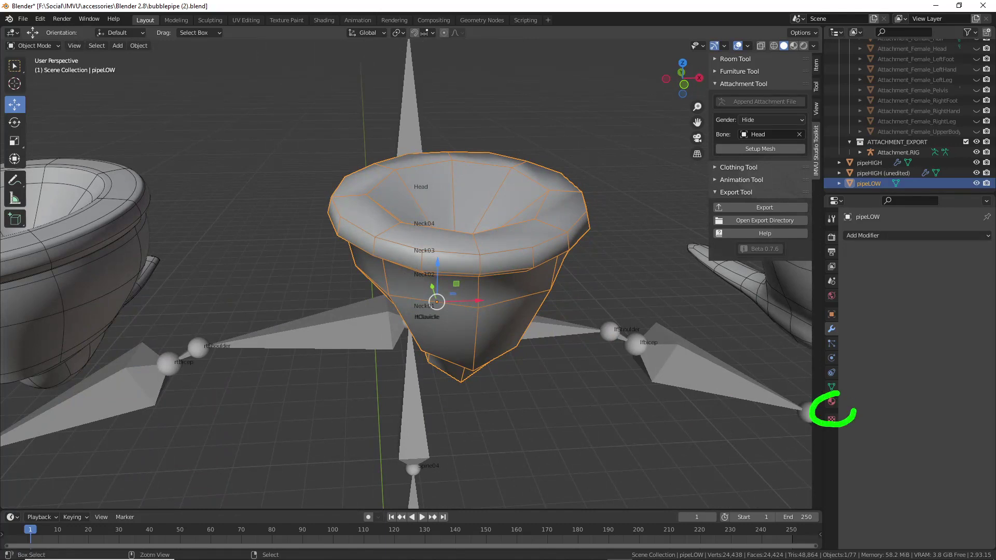
{"action": "left_click", "coordinate": [831, 402]}
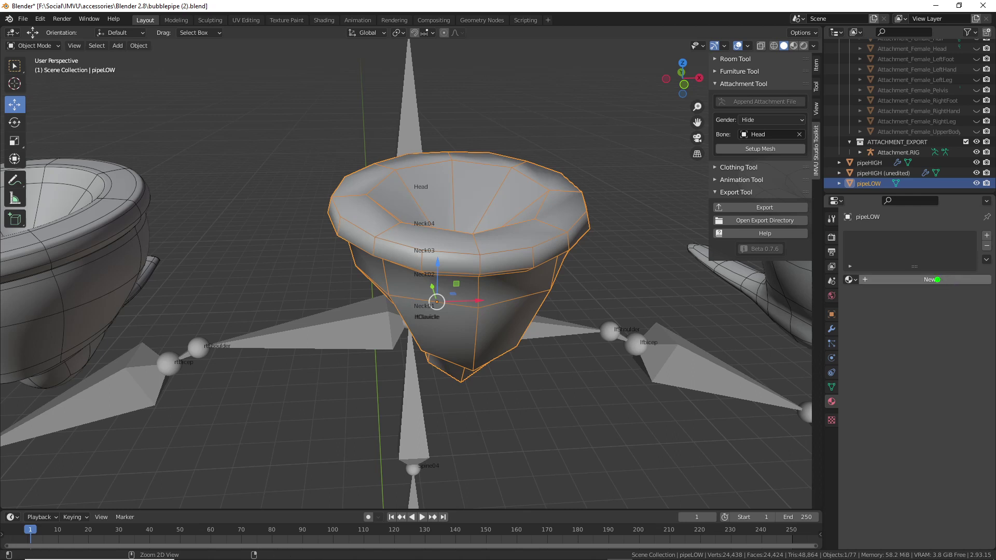
{"action": "mouse_move", "coordinate": [933, 264]}
{"action": "left_mouse_down"}
{"action": "mouse_move", "coordinate": [912, 290]}
{"action": "mouse_move", "coordinate": [905, 286]}
{"action": "left_mouse_up"}
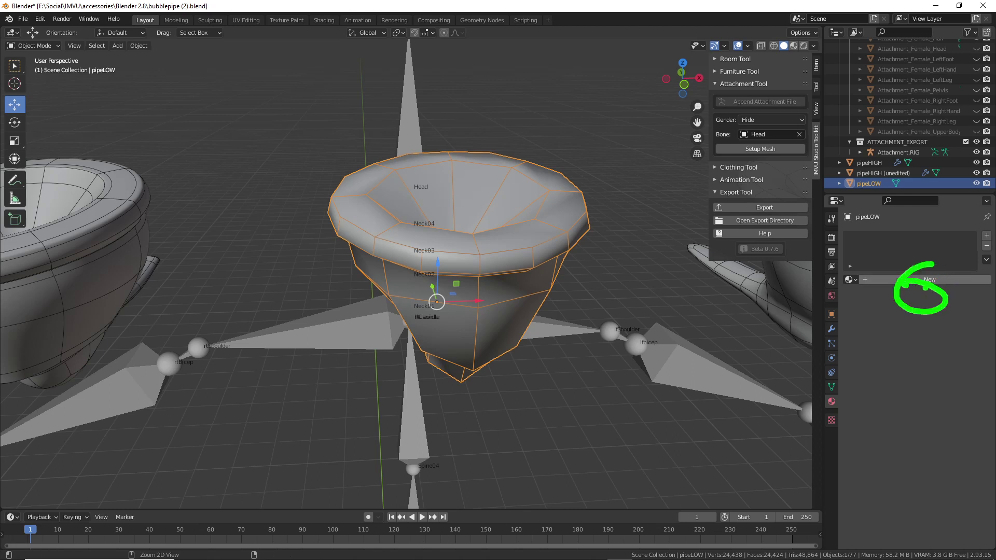
{"action": "left_click", "coordinate": [936, 279]}
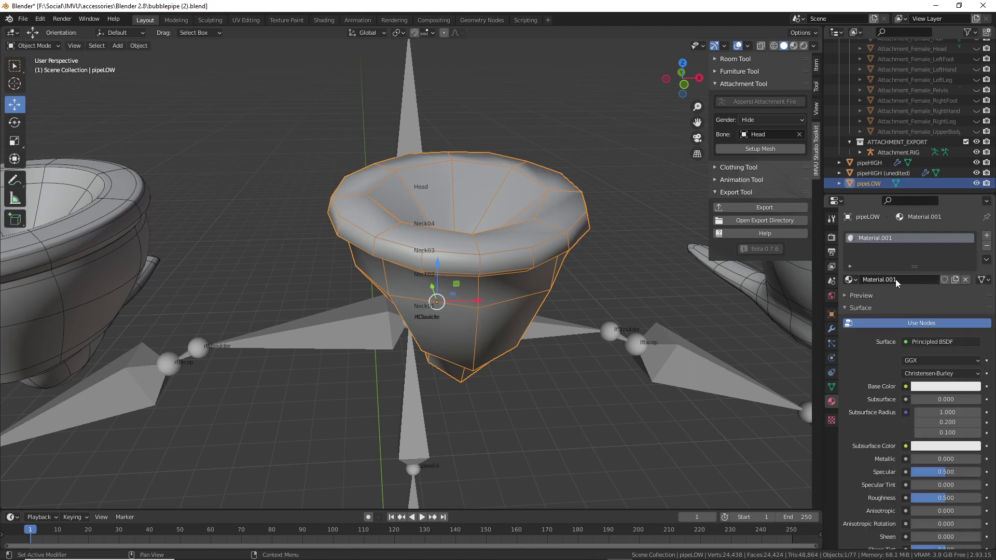
Rename pipeLOW's new material to "pipe [0]" and expand the material preview
{"action": "left_click", "coordinate": [913, 280]}
{"action": "type", "text": "pipe"}
{"action": "type", "text": " (0"}
{"action": "type", "text": "]"}
{"action": "key", "text": "Return"}
{"action": "left_click", "coordinate": [844, 299]}
{"action": "middle_click_drag", "start_coordinate": [594, 274], "coordinate": [393, 270]}
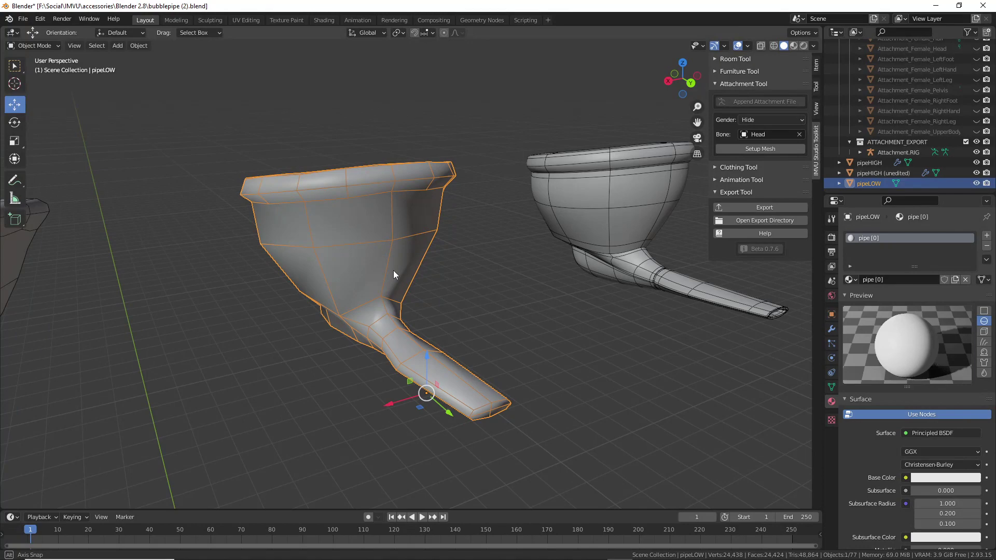
{"action": "middle_click_drag", "start_coordinate": [393, 269], "coordinate": [456, 281]}
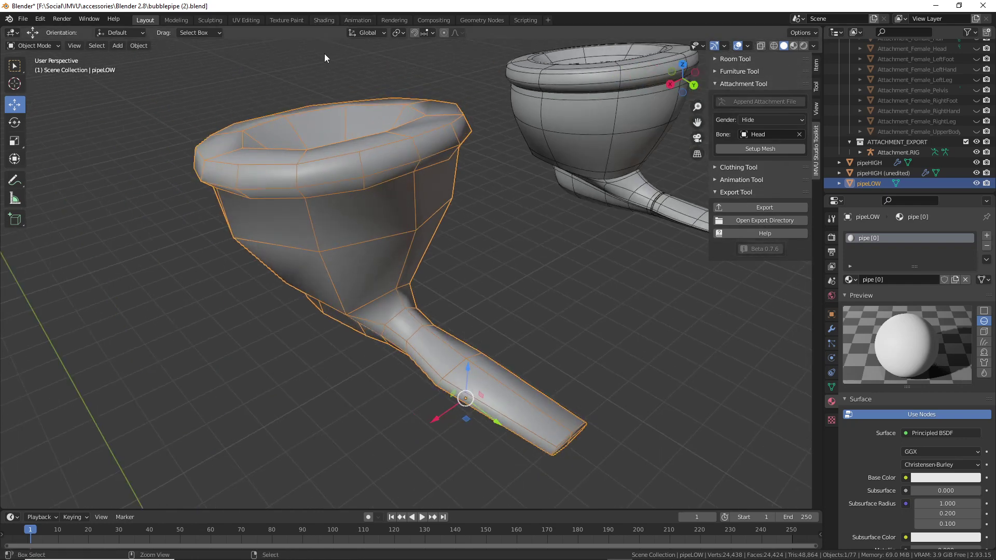
{"action": "left_click_drag", "start_coordinate": [902, 318], "coordinate": [905, 326]}
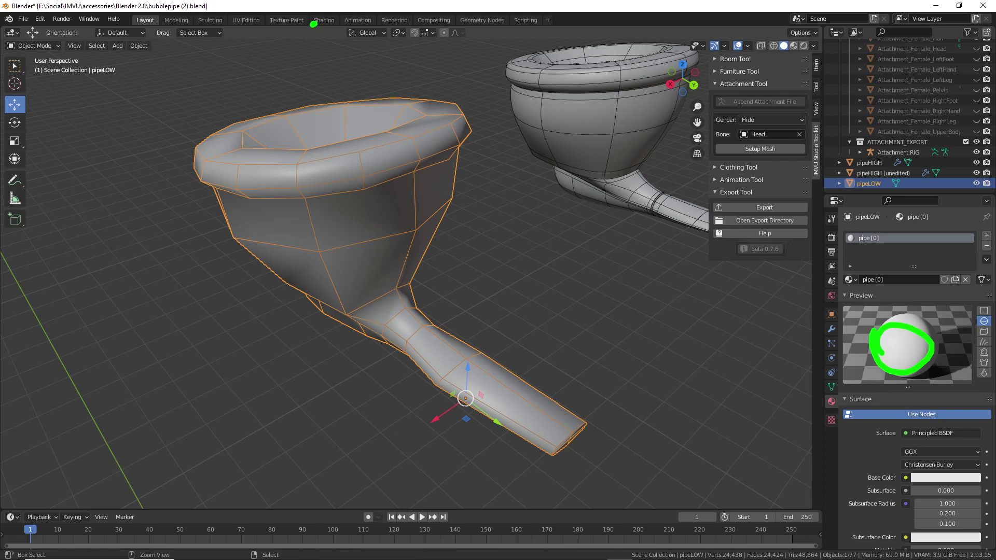
{"action": "left_click_drag", "start_coordinate": [343, 28], "coordinate": [332, 52]}
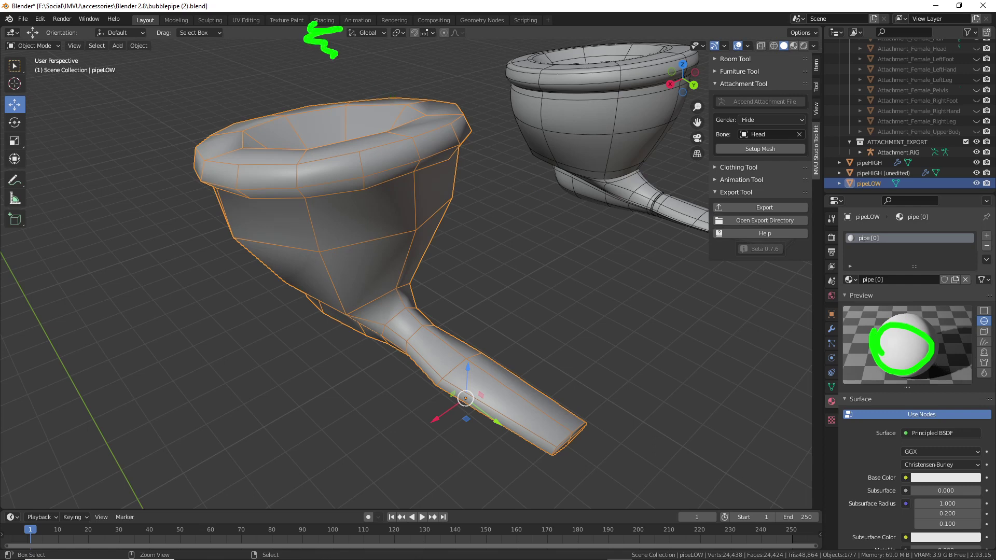
Switch to the Shading workspace and bring pipeLOW at the armature's head into close view
{"action": "left_click", "coordinate": [322, 20]}
{"action": "middle_click_drag", "start_coordinate": [441, 378], "coordinate": [458, 413]}
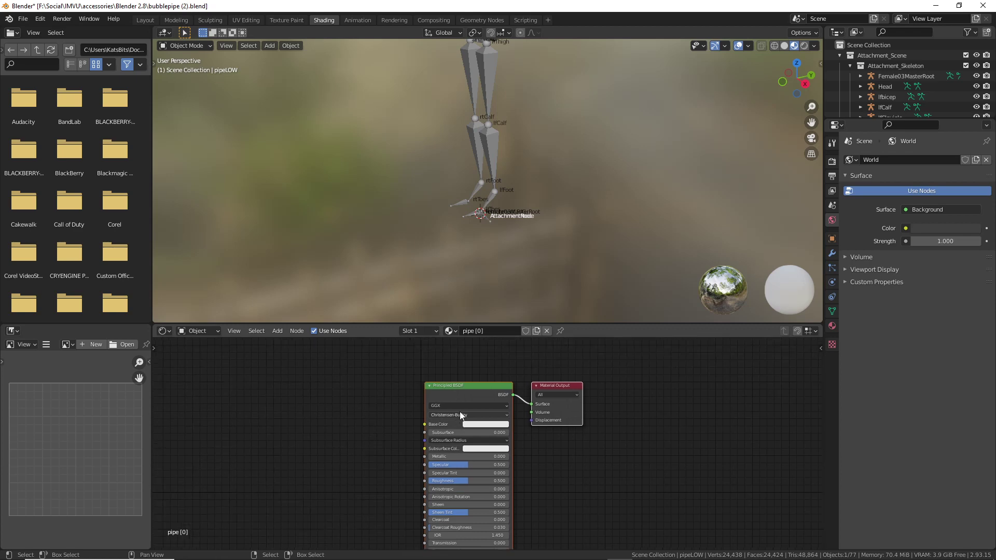
{"action": "scroll", "coordinate": [467, 418], "scroll_direction": "up", "scroll_amount": 5}
{"action": "middle_click_drag", "start_coordinate": [477, 158], "coordinate": [533, 219], "text": "shift"}
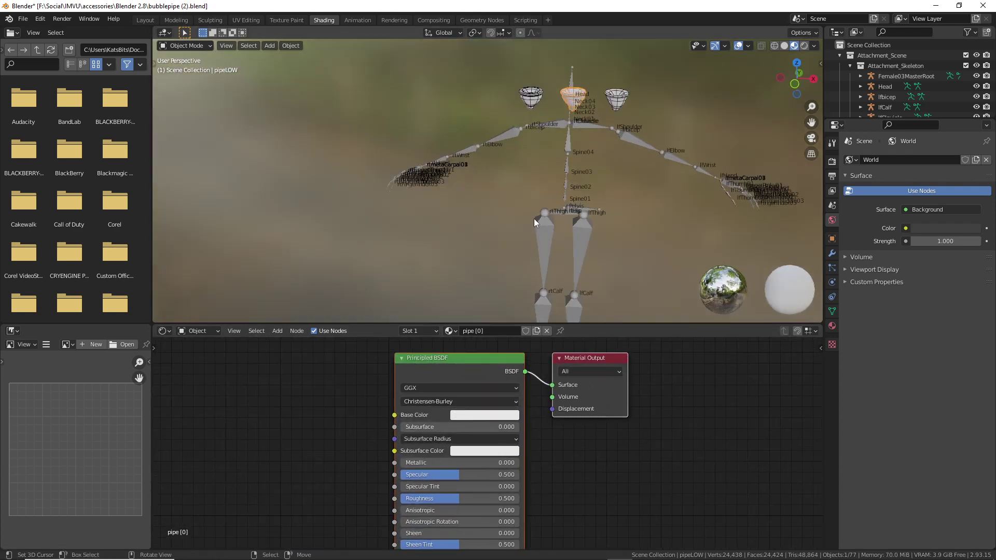
{"action": "scroll", "coordinate": [534, 219], "scroll_direction": "up", "scroll_amount": 1}
{"action": "middle_click_drag", "start_coordinate": [534, 148], "coordinate": [477, 205], "text": "shift"}
{"action": "scroll", "coordinate": [480, 195], "scroll_direction": "up", "scroll_amount": 2}
{"action": "scroll", "coordinate": [481, 199], "scroll_direction": "up", "scroll_amount": 1}
{"action": "scroll", "coordinate": [482, 205], "scroll_direction": "up", "scroll_amount": 2}
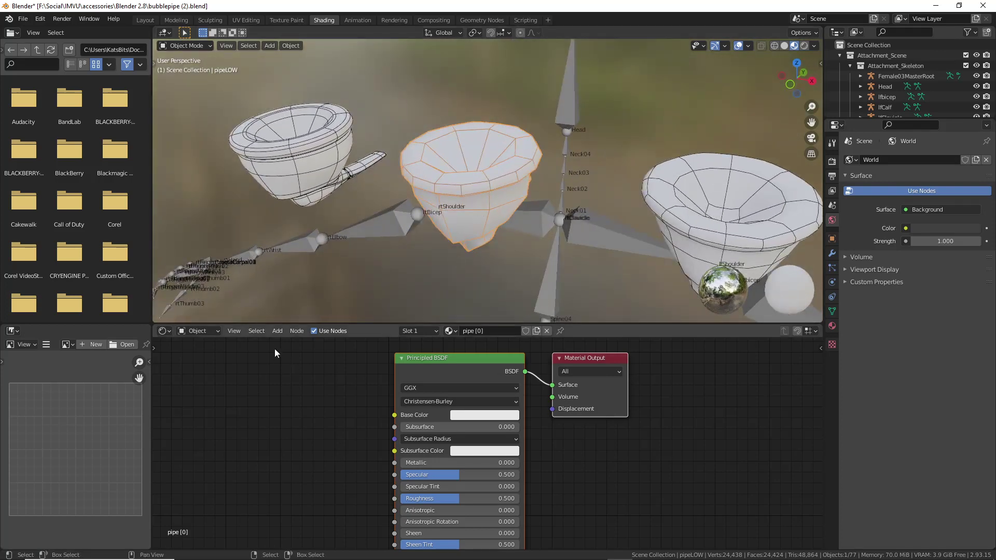
Add an Image Texture node to the "pipe [0]" material and connect its Color output to the Principled BSDF's Base Color
{"action": "left_click", "coordinate": [277, 331]}
{"action": "mouse_move", "coordinate": [289, 393]}
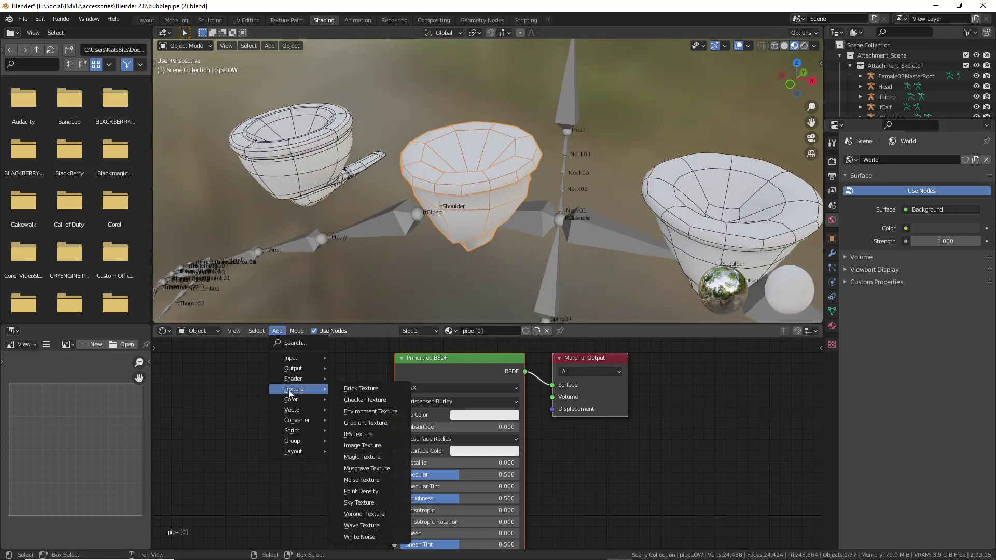
{"action": "left_click", "coordinate": [362, 446]}
{"action": "left_click", "coordinate": [237, 398]}
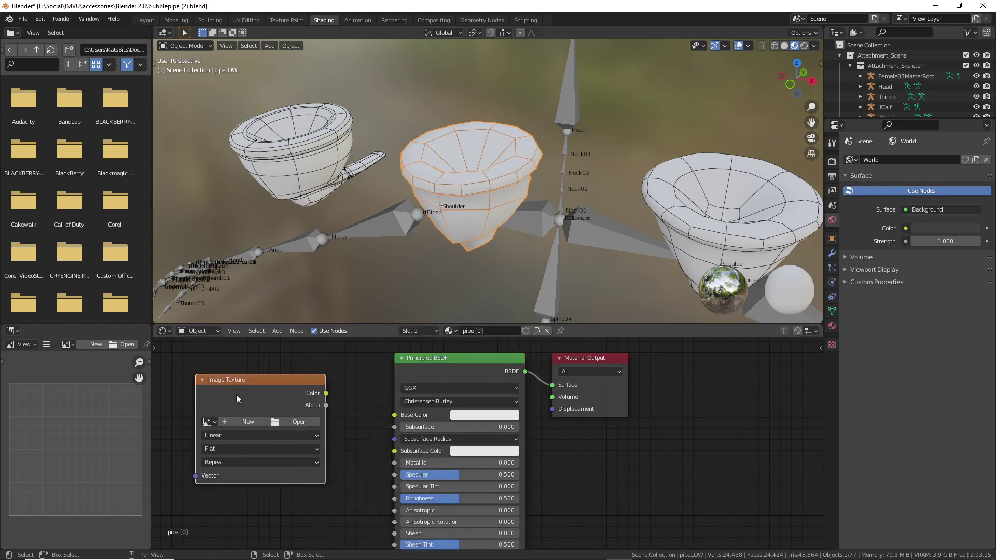
{"action": "left_click_drag", "start_coordinate": [325, 393], "coordinate": [394, 415]}
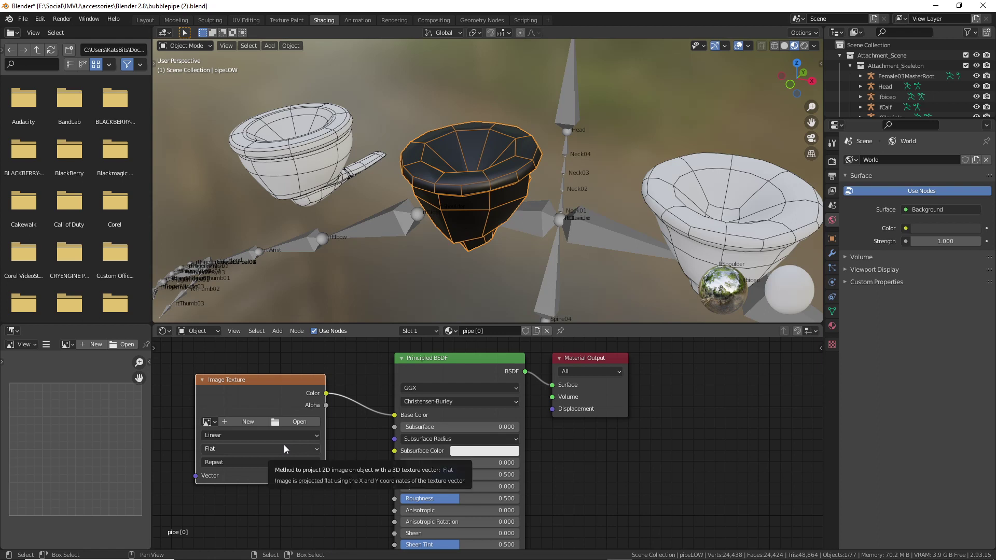
Start a new image for the Image Texture node, named "pipe", with a width and height of 512 px
{"action": "left_click", "coordinate": [245, 421]}
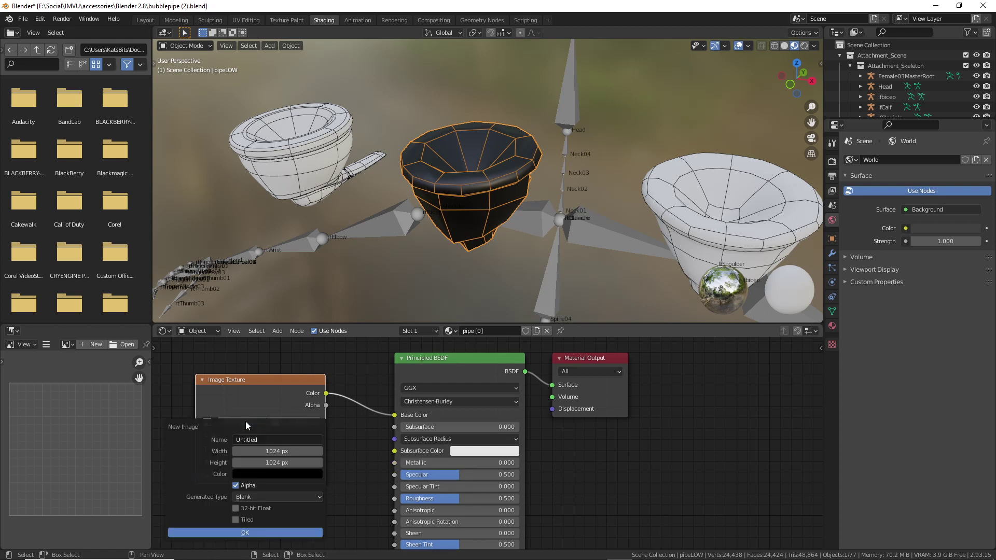
{"action": "left_click", "coordinate": [276, 438]}
{"action": "type", "text": "pipe"}
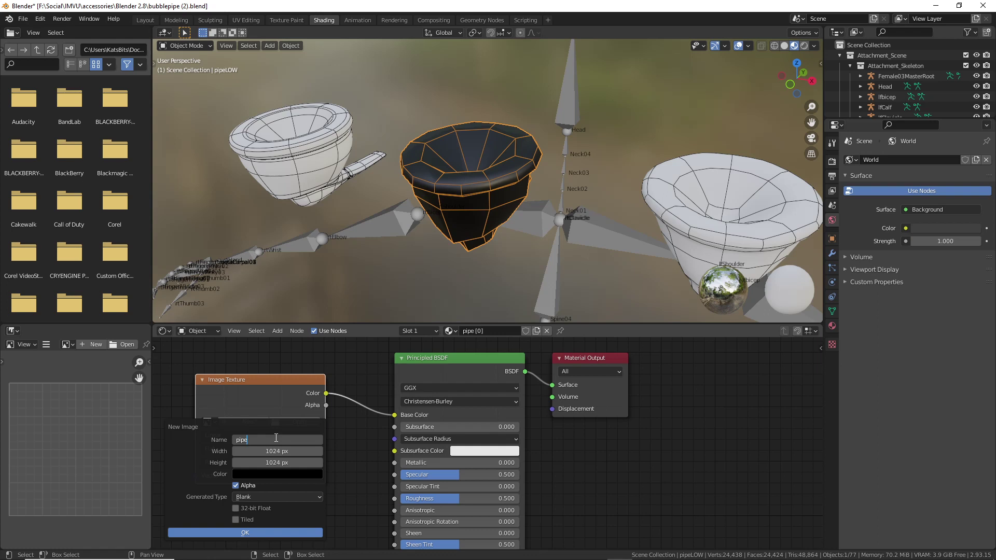
{"action": "key", "text": "Tab"}
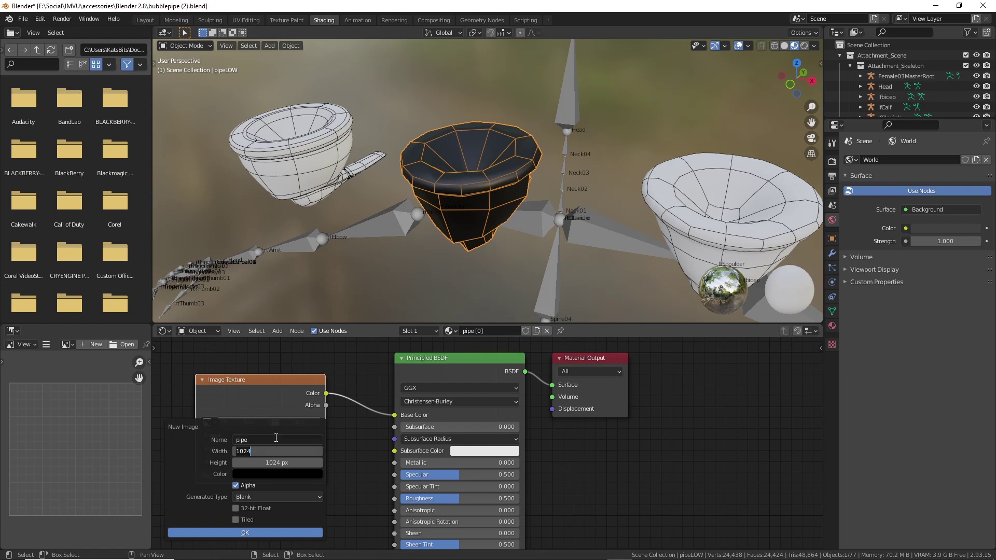
{"action": "type", "text": "512"}
{"action": "key", "text": "Tab"}
{"action": "type", "text": "1024"}
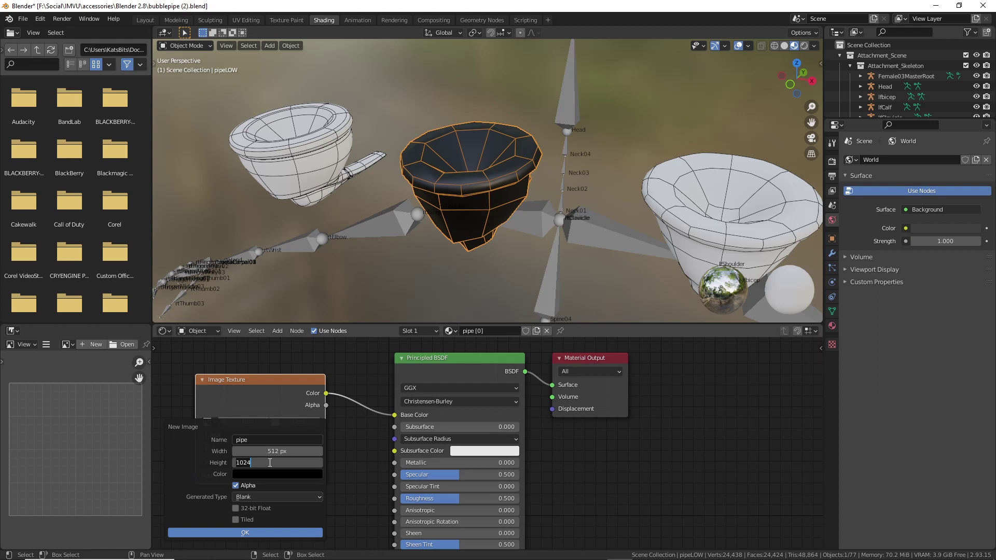
{"action": "key", "text": "BackSpace"}
{"action": "key", "text": "BackSpace"}
{"action": "key", "text": "BackSpace"}
{"action": "key", "text": "BackSpace"}
{"action": "type", "text": "51"}
{"action": "key", "text": "Return"}
{"action": "left_click_drag", "start_coordinate": [266, 422], "coordinate": [327, 174]}
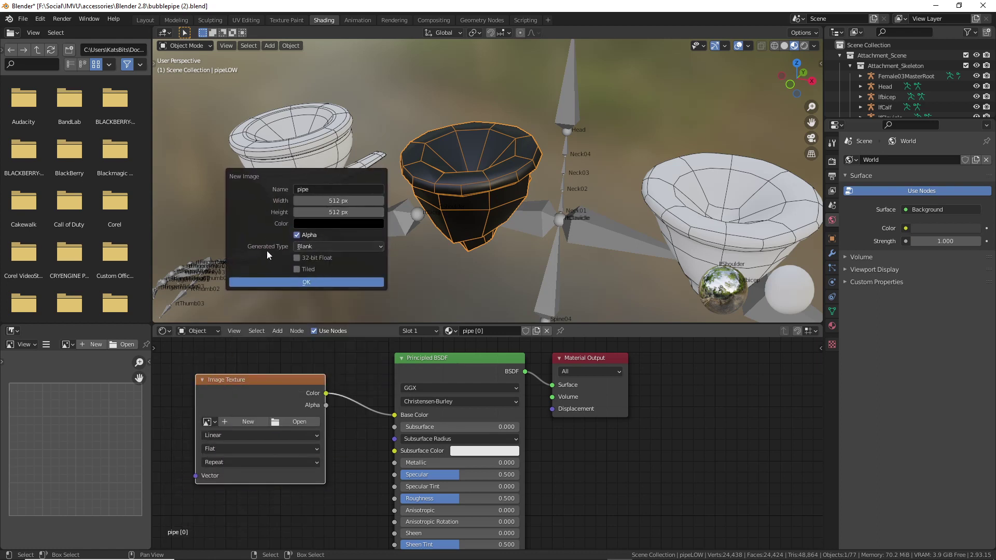
{"action": "key", "text": "ctrl+2"}
{"action": "left_click_drag", "start_coordinate": [255, 256], "coordinate": [268, 257]}
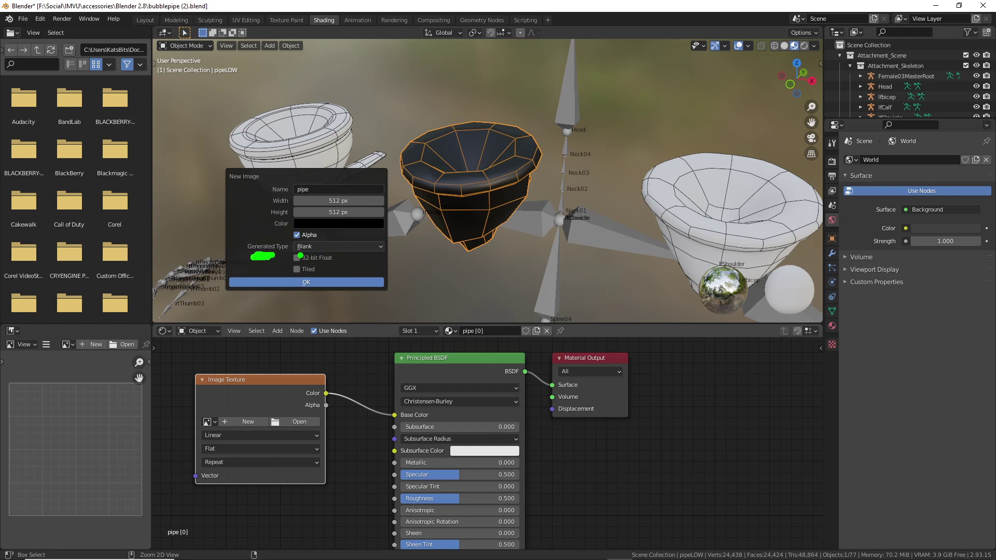
{"action": "key", "text": "Escape"}
{"action": "key", "text": "ctrl+2"}
{"action": "mouse_move", "coordinate": [441, 201]}
{"action": "left_mouse_down"}
{"action": "mouse_move", "coordinate": [464, 182]}
{"action": "mouse_move", "coordinate": [447, 191]}
{"action": "left_mouse_up"}
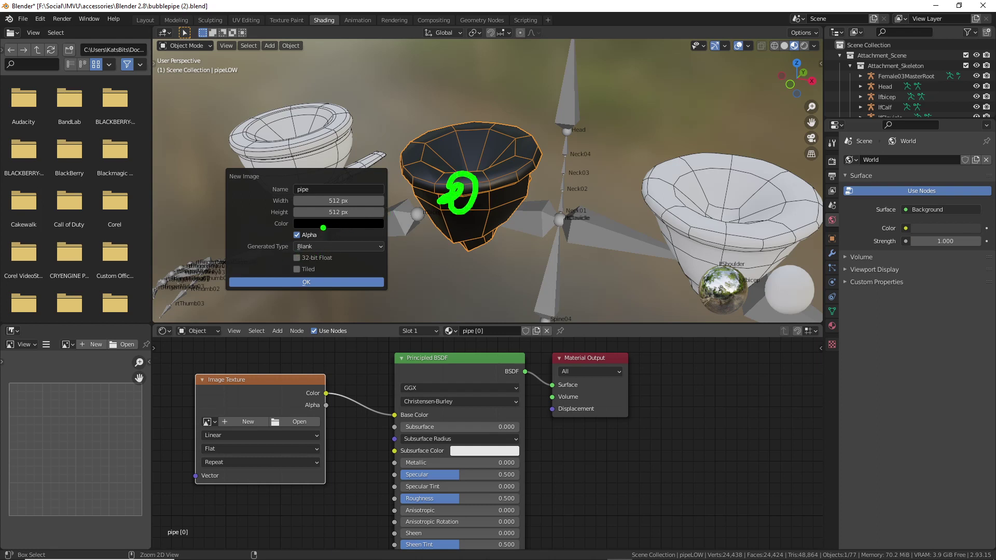
{"action": "mouse_move", "coordinate": [317, 228]}
{"action": "left_mouse_down"}
{"action": "mouse_move", "coordinate": [363, 230]}
{"action": "mouse_move", "coordinate": [439, 203]}
{"action": "left_mouse_up"}
{"action": "left_click_drag", "start_coordinate": [397, 232], "coordinate": [421, 214]}
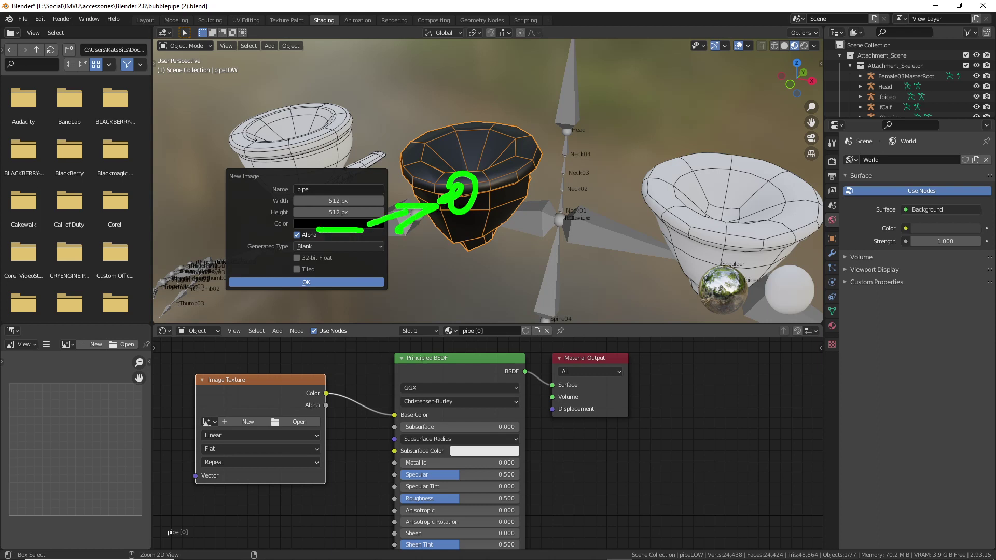
{"action": "key", "text": "Escape"}
Set the new image's colour to bright pink and its generated type to Color Grid, and create the image
{"action": "left_click", "coordinate": [356, 226]}
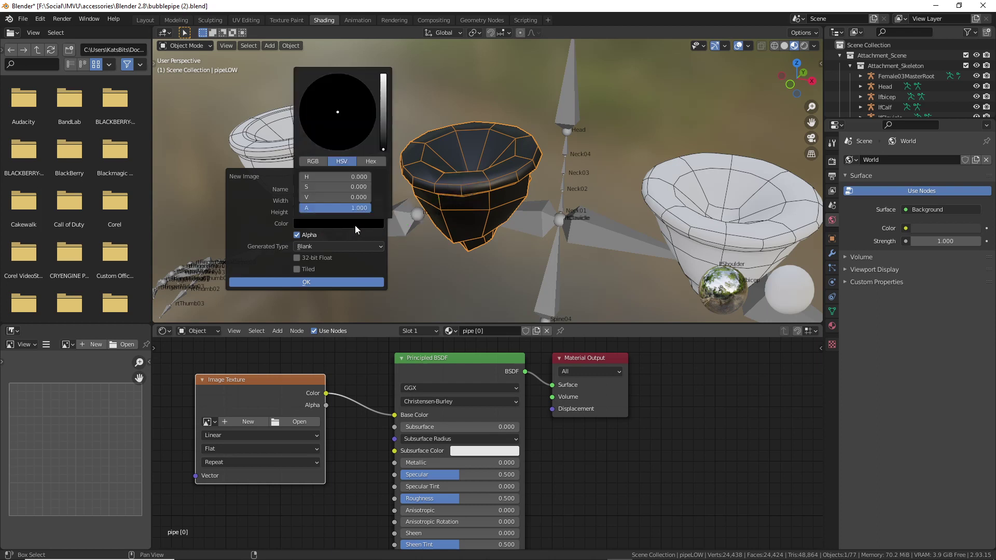
{"action": "left_click_drag", "start_coordinate": [383, 150], "coordinate": [383, 75]}
{"action": "left_click_drag", "start_coordinate": [360, 124], "coordinate": [350, 142]}
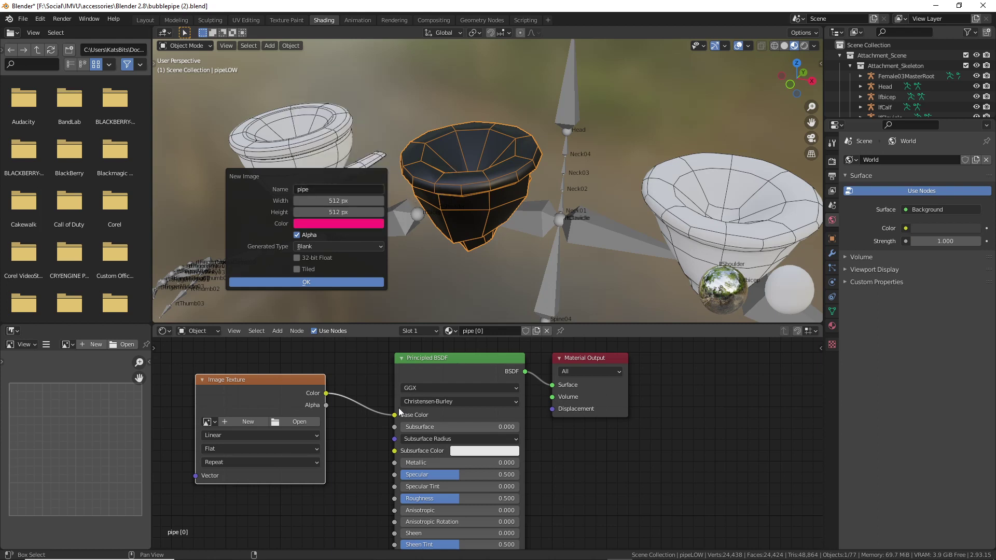
{"action": "left_click", "coordinate": [320, 248]}
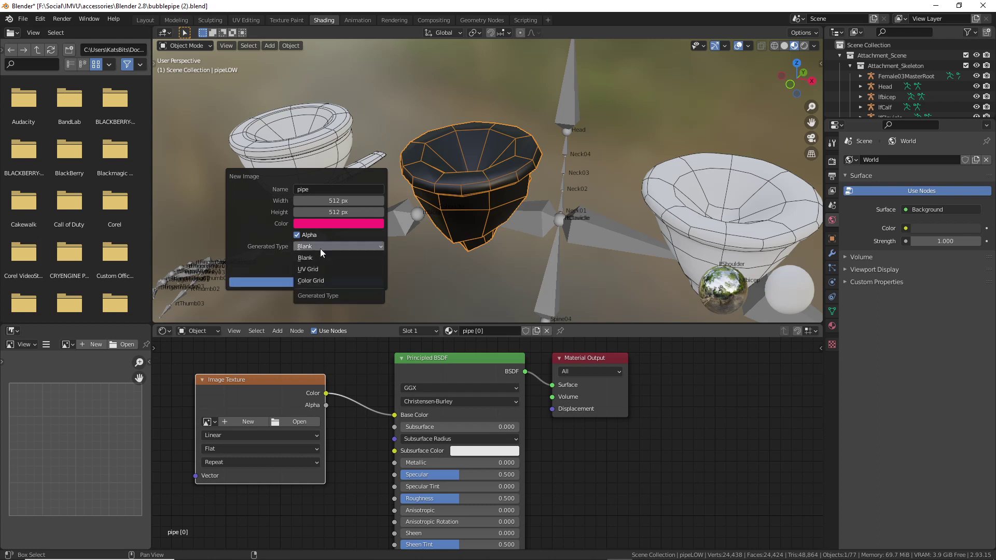
{"action": "left_click", "coordinate": [317, 280]}
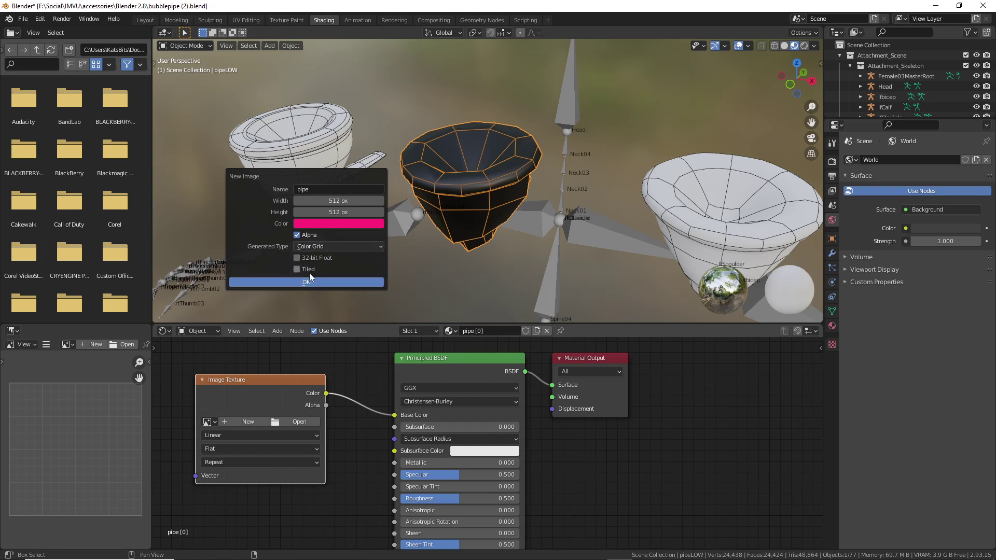
{"action": "left_click", "coordinate": [304, 283]}
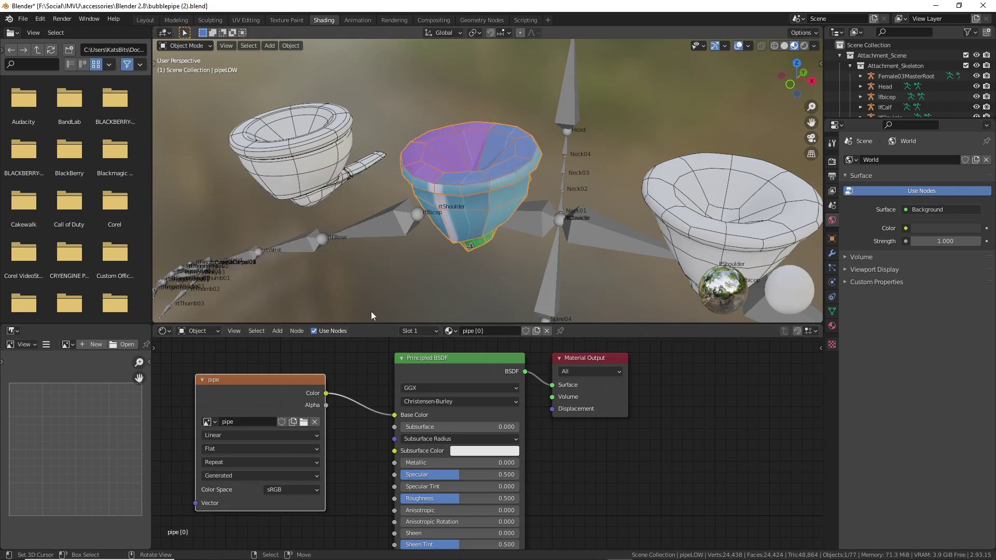
Switch to the UV Editing workspace and frame pipeLOW in the 3D view
{"action": "middle_click_drag", "start_coordinate": [372, 311], "coordinate": [413, 154]}
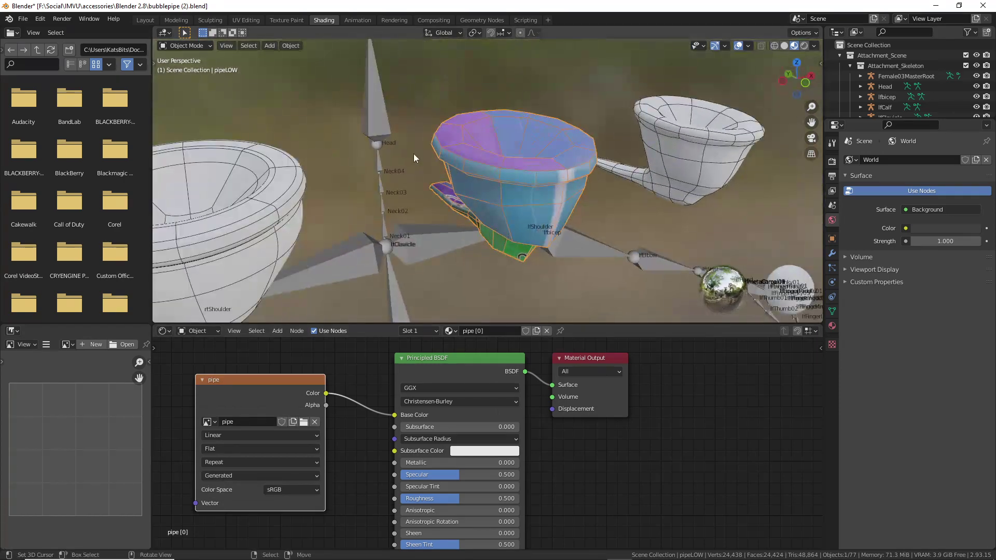
{"action": "key", "text": "ctrl+2"}
{"action": "mouse_move", "coordinate": [230, 33]}
{"action": "left_mouse_down"}
{"action": "mouse_move", "coordinate": [253, 36]}
{"action": "mouse_move", "coordinate": [253, 50]}
{"action": "left_mouse_up"}
{"action": "key", "text": "Escape"}
{"action": "left_click", "coordinate": [246, 19]}
{"action": "key", "text": "KP_Decimal"}
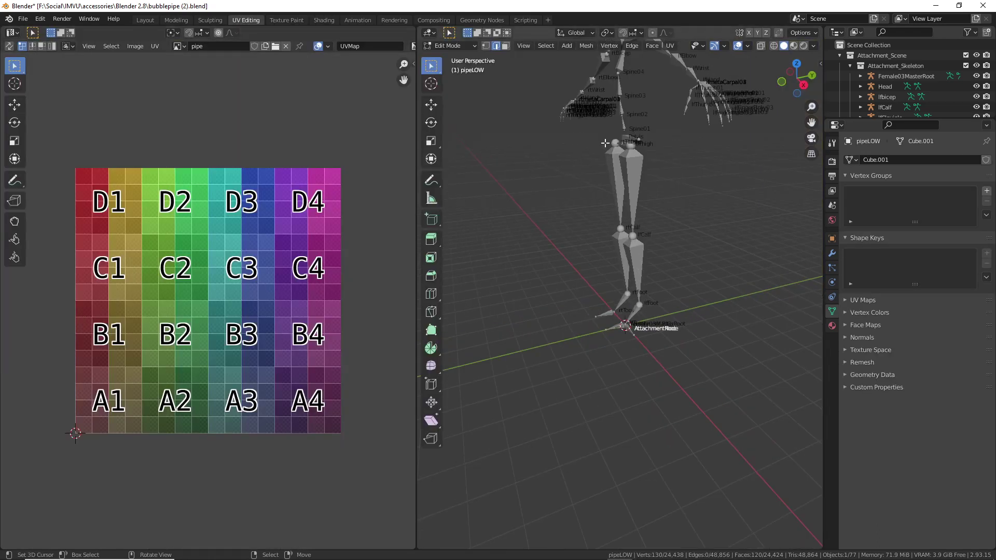
{"action": "scroll", "coordinate": [624, 269], "scroll_direction": "down", "scroll_amount": 3}
{"action": "mouse_move", "coordinate": [617, 288]}
{"action": "middle_mouse_down"}
{"action": "mouse_move", "coordinate": [665, 274]}
{"action": "mouse_move", "coordinate": [619, 367]}
{"action": "middle_mouse_up"}
Display pipeLOW in Material Preview shading and select its entire mesh to show the UV layout over the image
{"action": "left_click", "coordinate": [793, 46]}
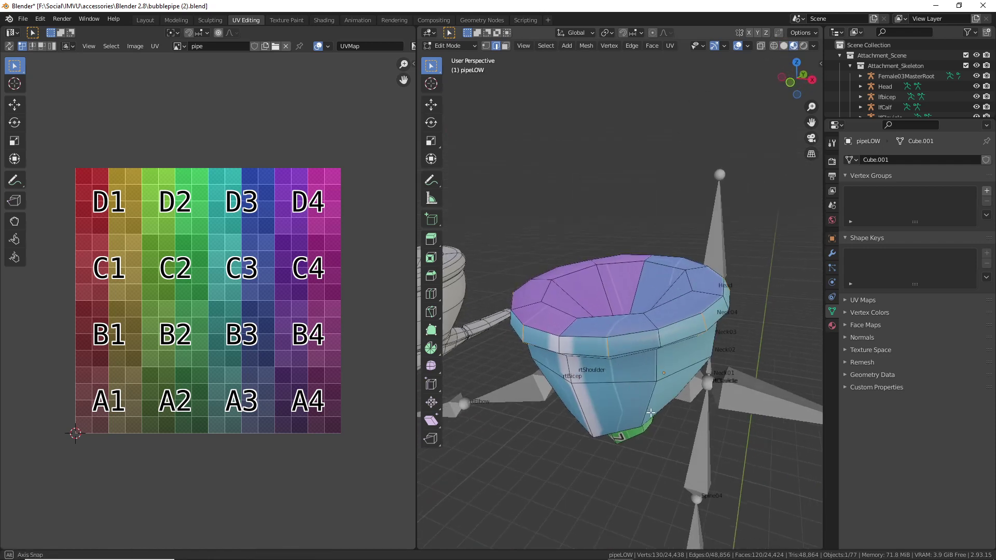
{"action": "middle_click_drag", "start_coordinate": [639, 406], "coordinate": [636, 411]}
{"action": "left_click", "coordinate": [545, 46]}
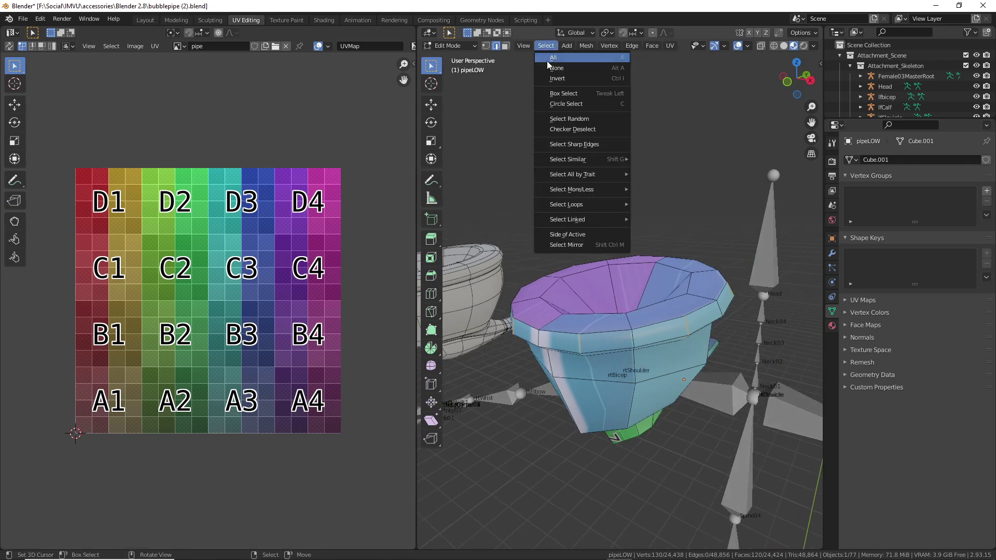
{"action": "left_click", "coordinate": [550, 62]}
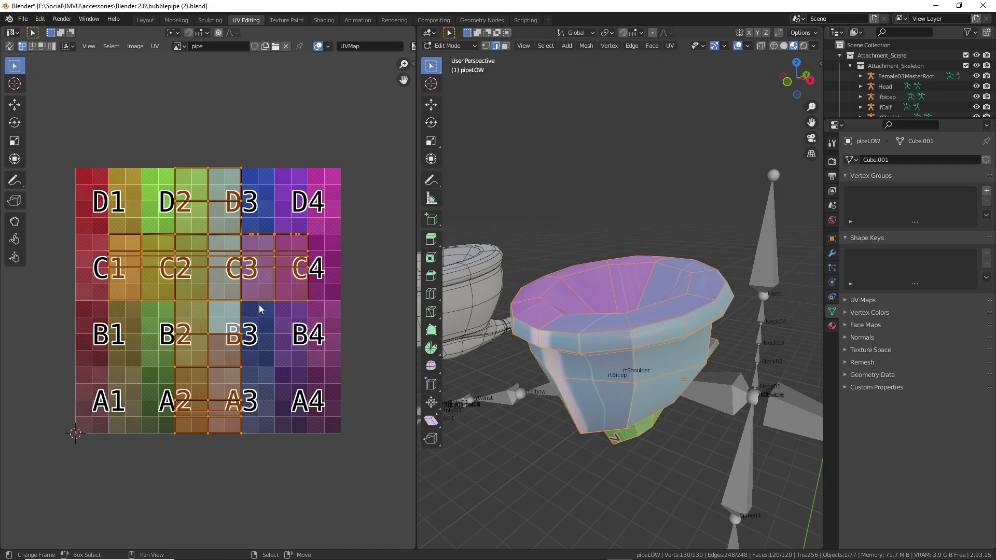
Return pipeLOW to Object Mode and add a cube mesh to the scene
{"action": "key", "text": "Tab"}
{"action": "scroll", "coordinate": [622, 388], "scroll_direction": "down", "scroll_amount": 5}
{"action": "middle_click_drag", "start_coordinate": [633, 418], "coordinate": [556, 232], "text": "shift"}
{"action": "scroll", "coordinate": [559, 244], "scroll_direction": "down", "scroll_amount": 4}
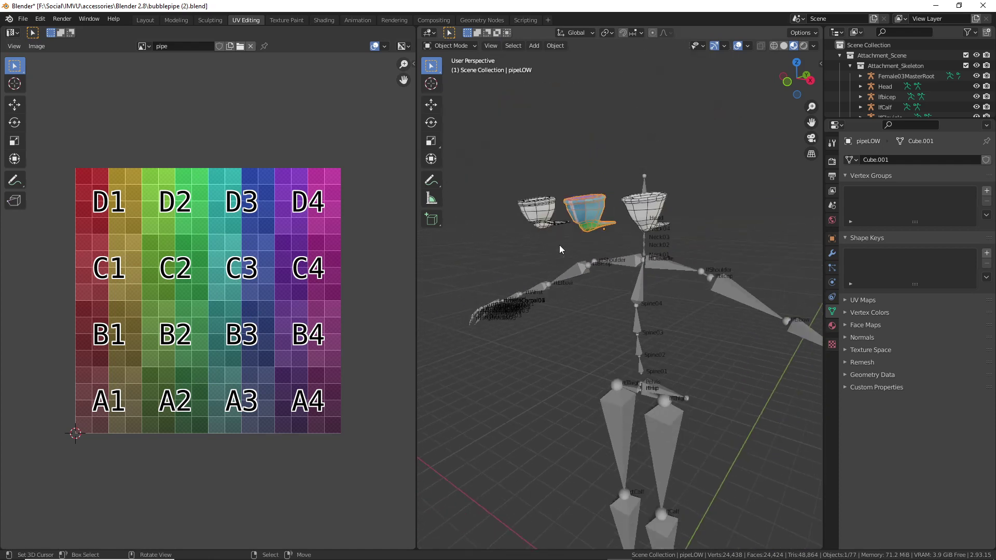
{"action": "left_click", "coordinate": [533, 45]}
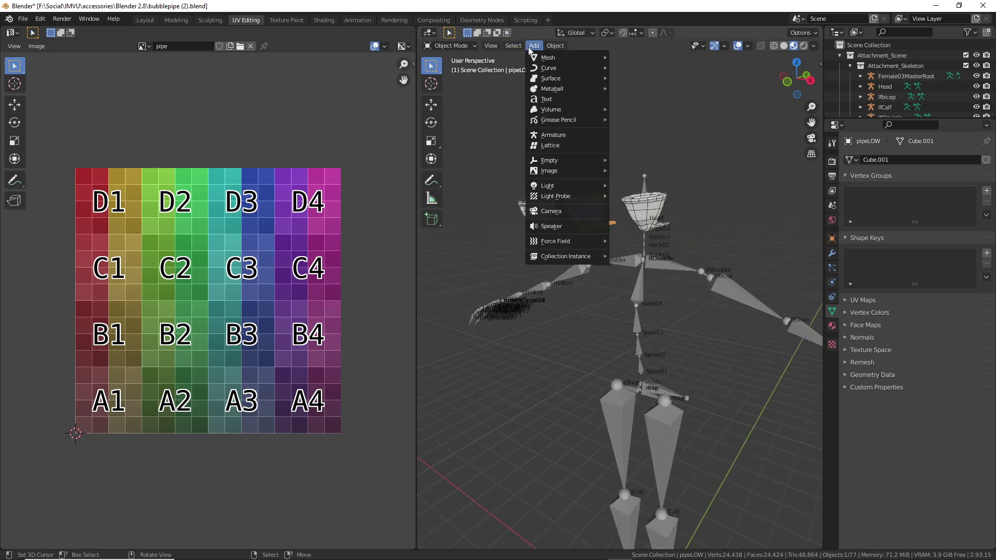
{"action": "mouse_move", "coordinate": [548, 58]}
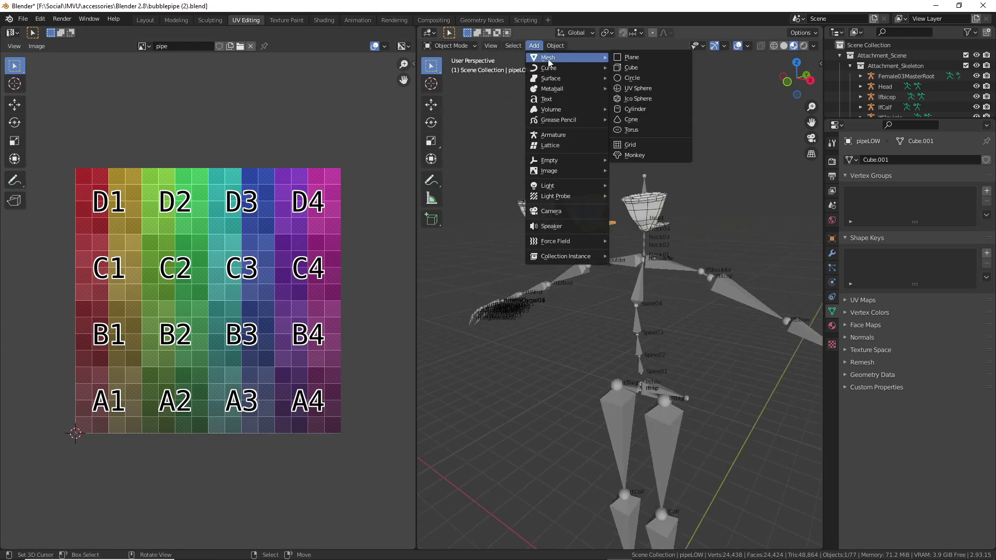
{"action": "left_click", "coordinate": [645, 69]}
{"action": "middle_click_drag", "start_coordinate": [589, 400], "coordinate": [556, 235], "text": "shift"}
{"action": "scroll", "coordinate": [557, 246], "scroll_direction": "down", "scroll_amount": 2}
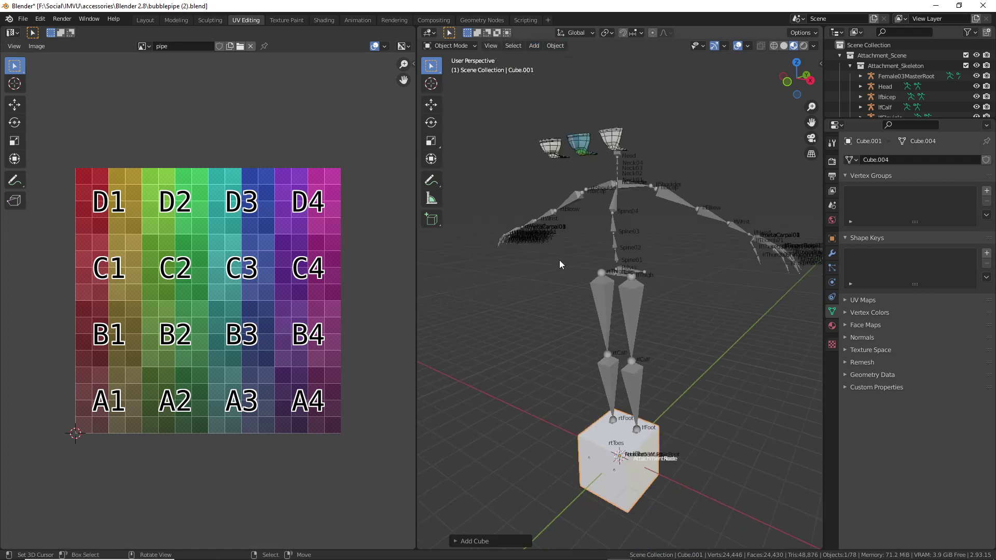
Move the cube up along Z to the armature's spine and scale it down to a small block
{"action": "left_click", "coordinate": [431, 105]}
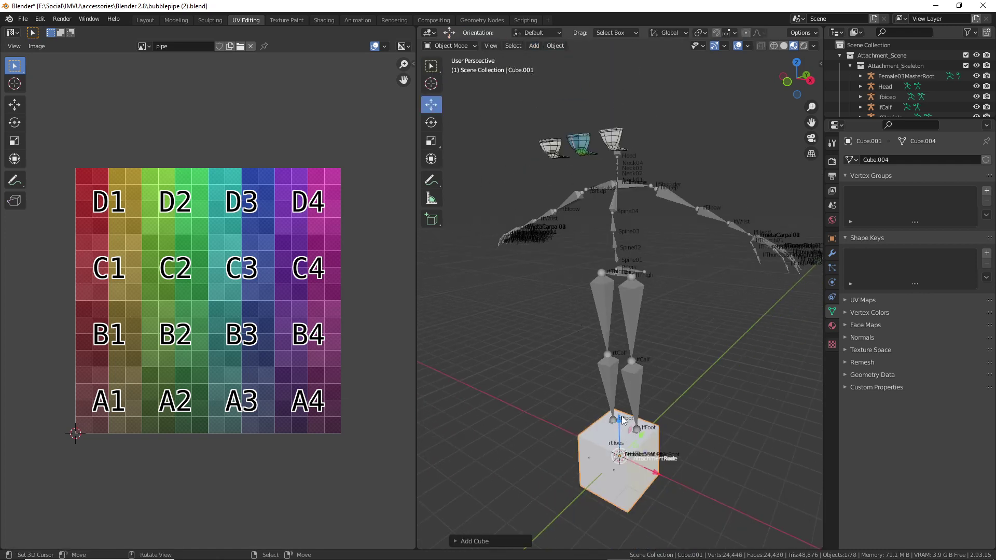
{"action": "left_click_drag", "start_coordinate": [619, 429], "coordinate": [615, 220]}
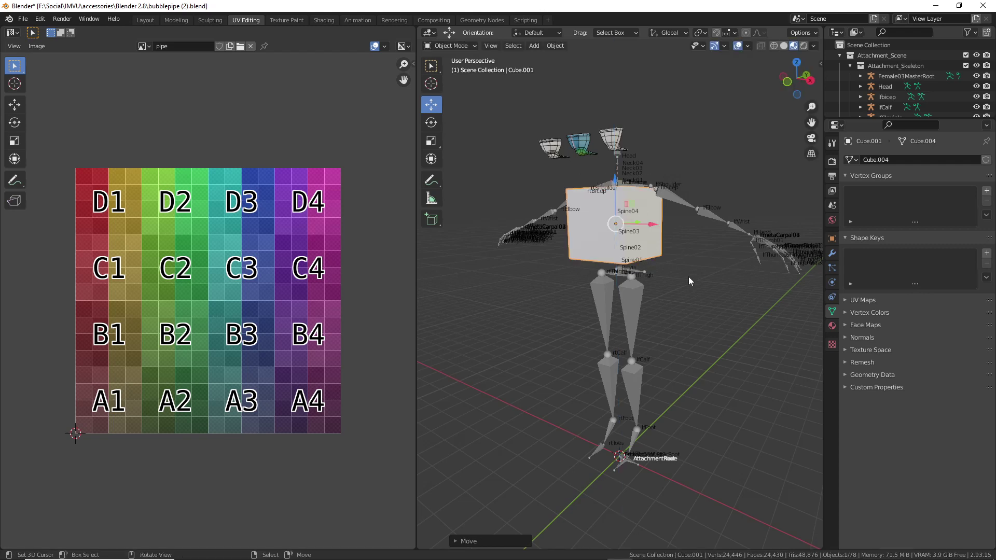
{"action": "key", "text": "s"}
{"action": "left_click", "coordinate": [648, 265]}
{"action": "scroll", "coordinate": [618, 275], "scroll_direction": "up", "scroll_amount": 3}
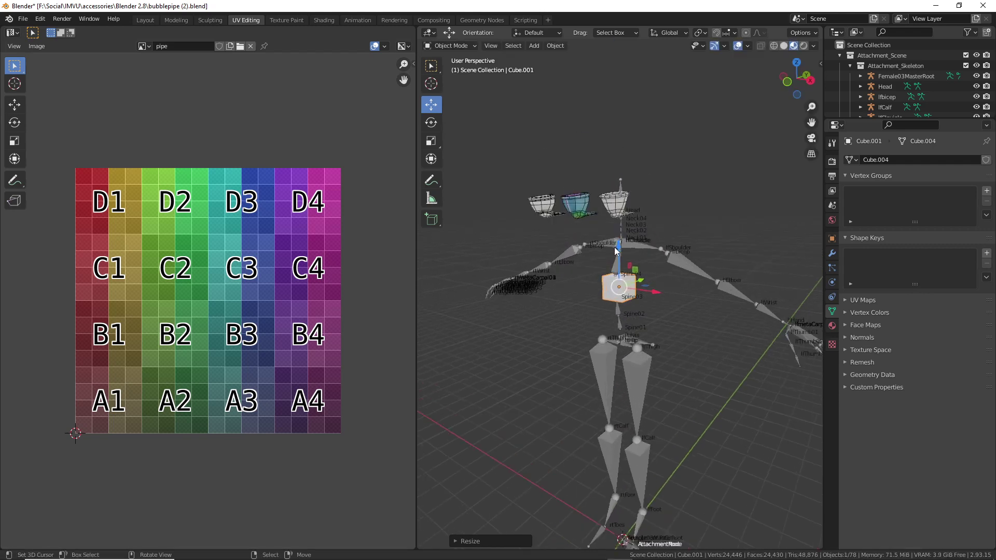
Move the cube up along Z until it sits above the armature's head bone
{"action": "left_click_drag", "start_coordinate": [618, 273], "coordinate": [616, 101]}
{"action": "middle_click_drag", "start_coordinate": [643, 233], "coordinate": [688, 309]}
{"action": "scroll", "coordinate": [674, 347], "scroll_direction": "up", "scroll_amount": 5}
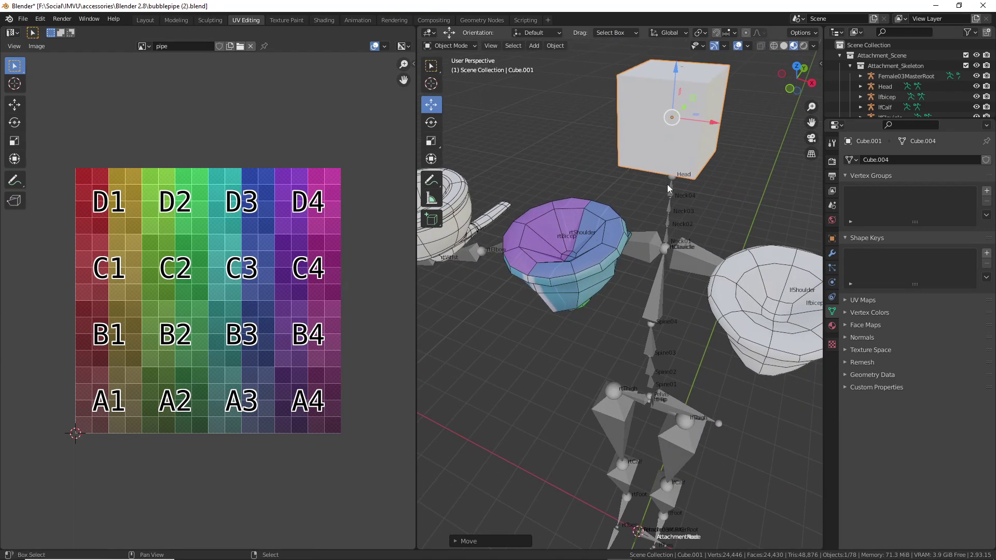
{"action": "middle_click_drag", "start_coordinate": [658, 140], "coordinate": [688, 180]}
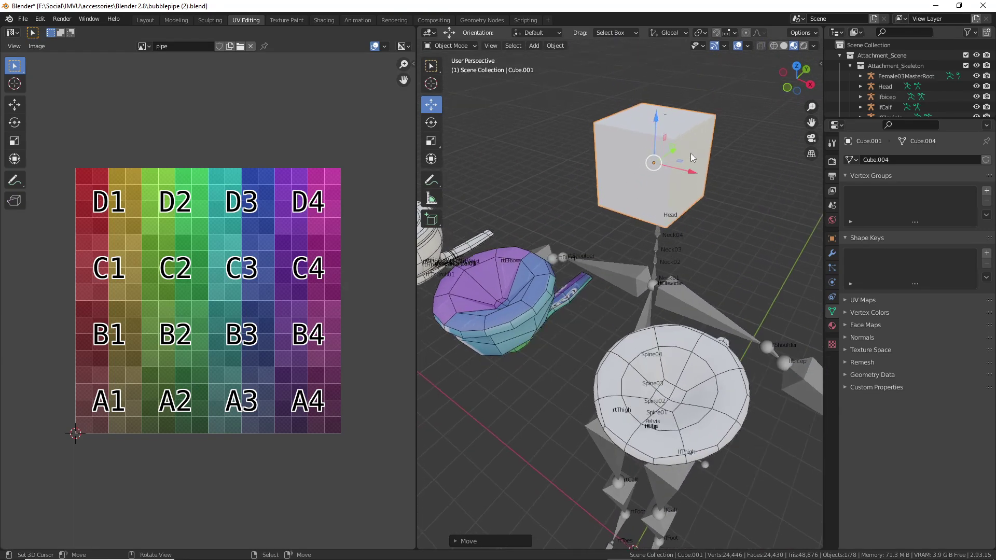
Enter Edit Mode on the cube, select its whole mesh and display the pipe image behind its UV layout
{"action": "key", "text": "Tab"}
{"action": "key", "text": "a"}
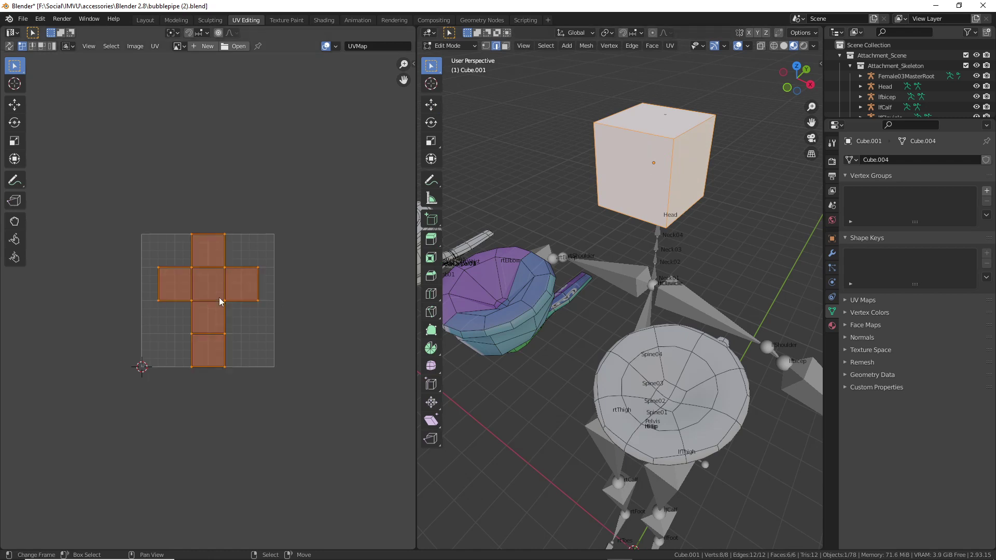
{"action": "scroll", "coordinate": [220, 305], "scroll_direction": "up", "scroll_amount": 3}
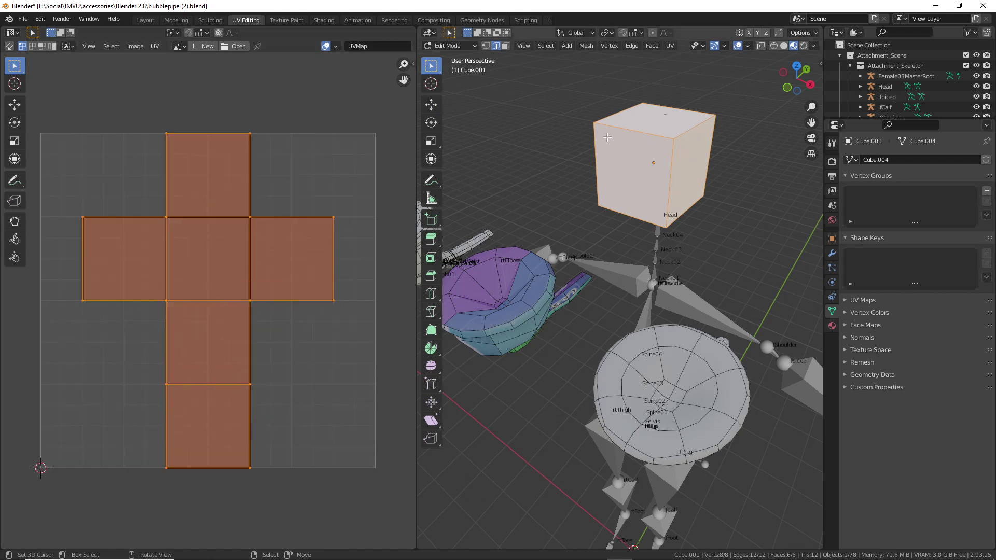
{"action": "left_click", "coordinate": [184, 44]}
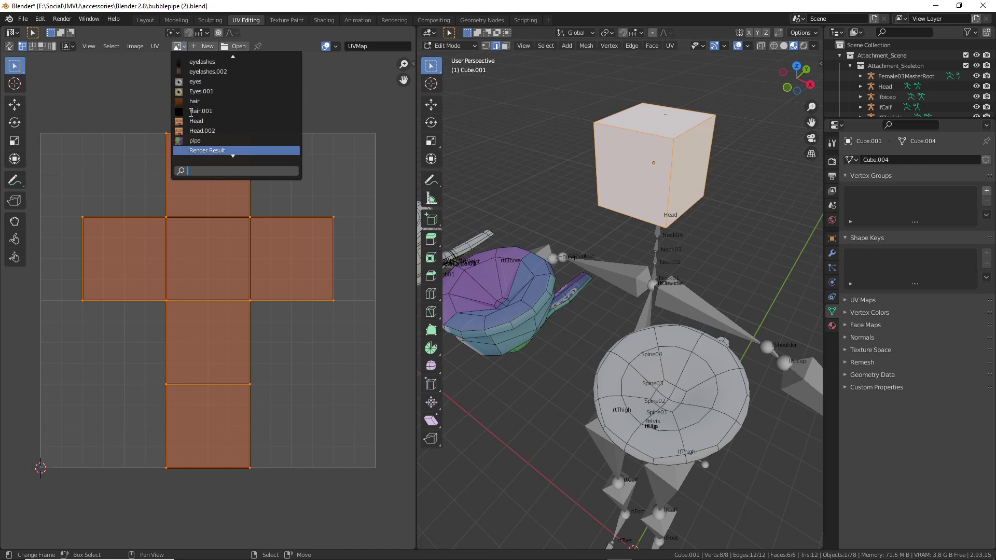
{"action": "scroll", "coordinate": [191, 112], "scroll_direction": "down", "scroll_amount": 2}
{"action": "left_click", "coordinate": [192, 121]}
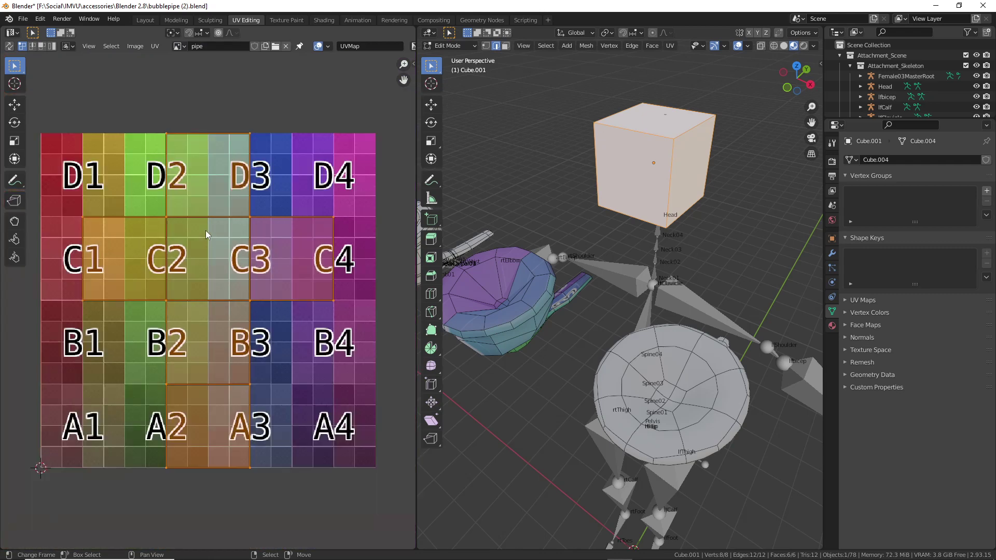
{"action": "scroll", "coordinate": [207, 243], "scroll_direction": "down", "scroll_amount": 1}
{"action": "scroll", "coordinate": [206, 244], "scroll_direction": "up", "scroll_amount": 2}
{"action": "scroll", "coordinate": [206, 244], "scroll_direction": "down", "scroll_amount": 1}
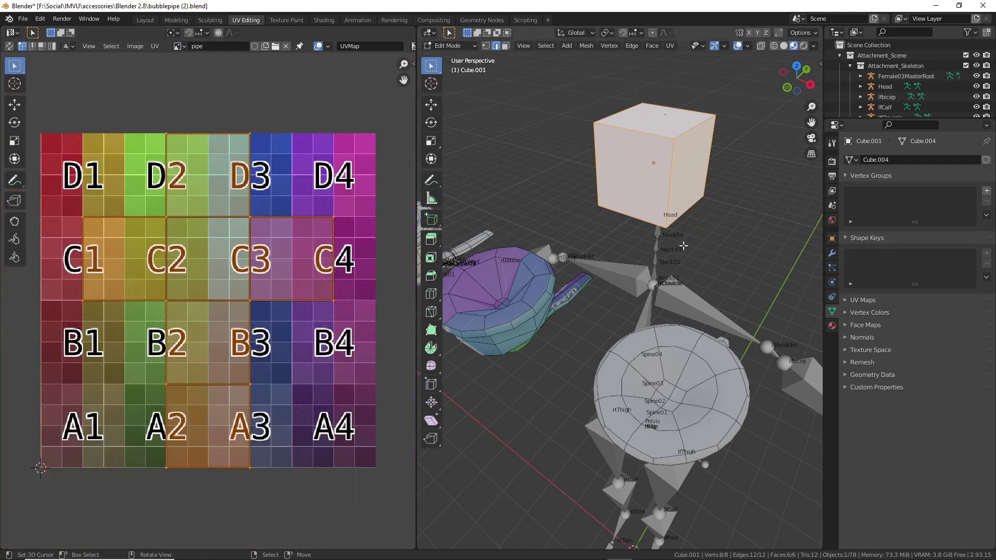
{"action": "middle_click_drag", "start_coordinate": [683, 246], "coordinate": [697, 165]}
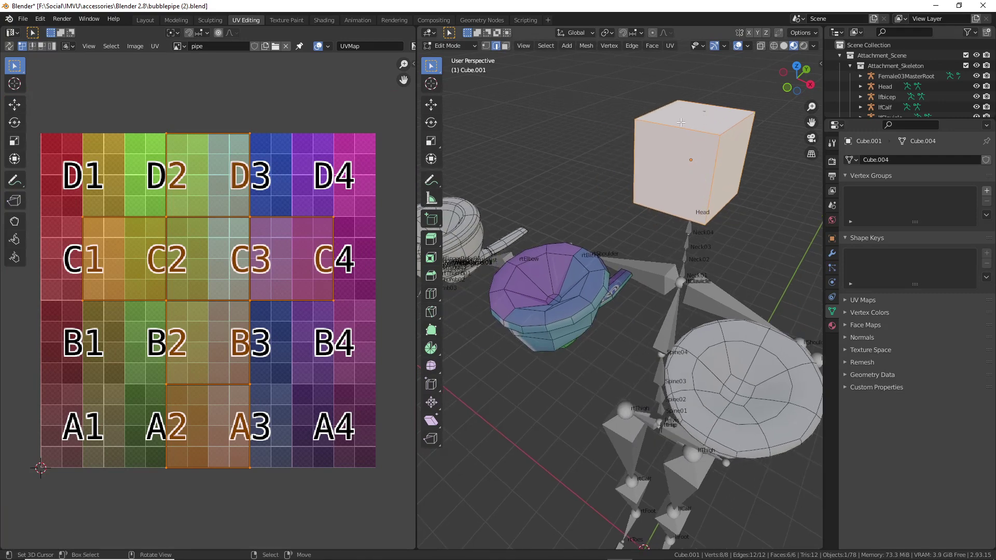
Switch mesh editing from the cube to pipeLOW and examine how the texture grid maps onto its bowl and stem
{"action": "key", "text": "alt+q"}
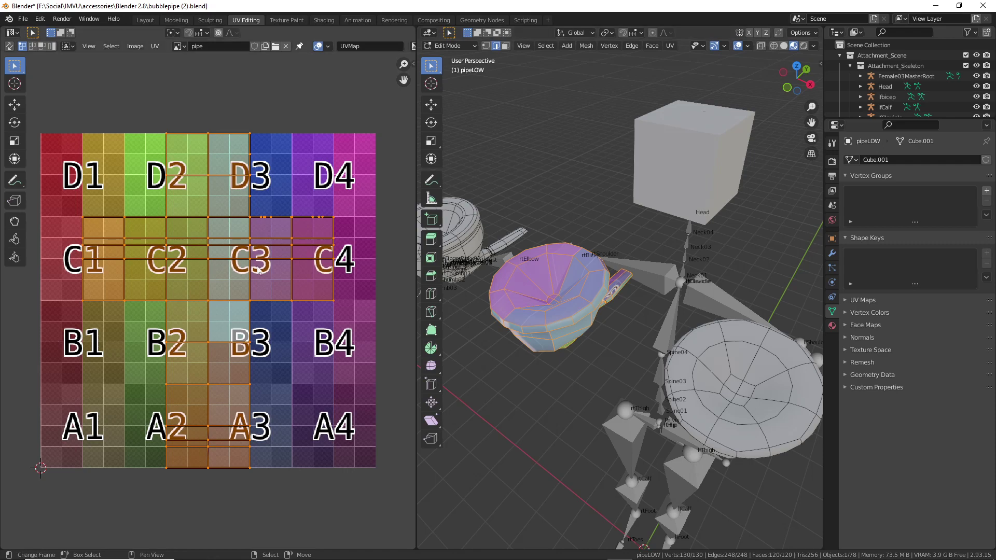
{"action": "scroll", "coordinate": [253, 270], "scroll_direction": "up", "scroll_amount": 1}
{"action": "scroll", "coordinate": [275, 306], "scroll_direction": "down", "scroll_amount": 1}
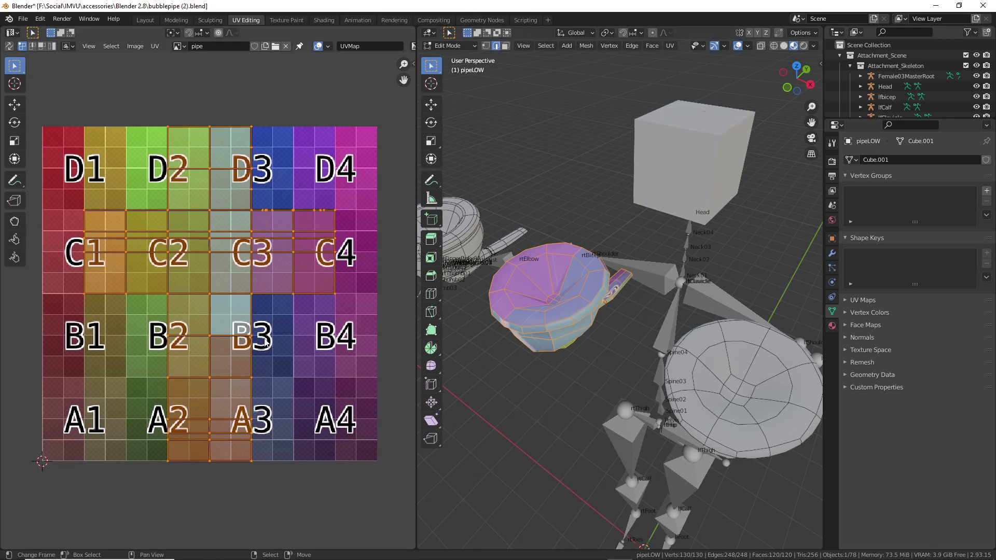
{"action": "middle_click_drag", "start_coordinate": [596, 291], "coordinate": [652, 336]}
{"action": "scroll", "coordinate": [622, 307], "scroll_direction": "up", "scroll_amount": 2}
{"action": "scroll", "coordinate": [621, 325], "scroll_direction": "up", "scroll_amount": 3}
{"action": "scroll", "coordinate": [607, 316], "scroll_direction": "down", "scroll_amount": 3}
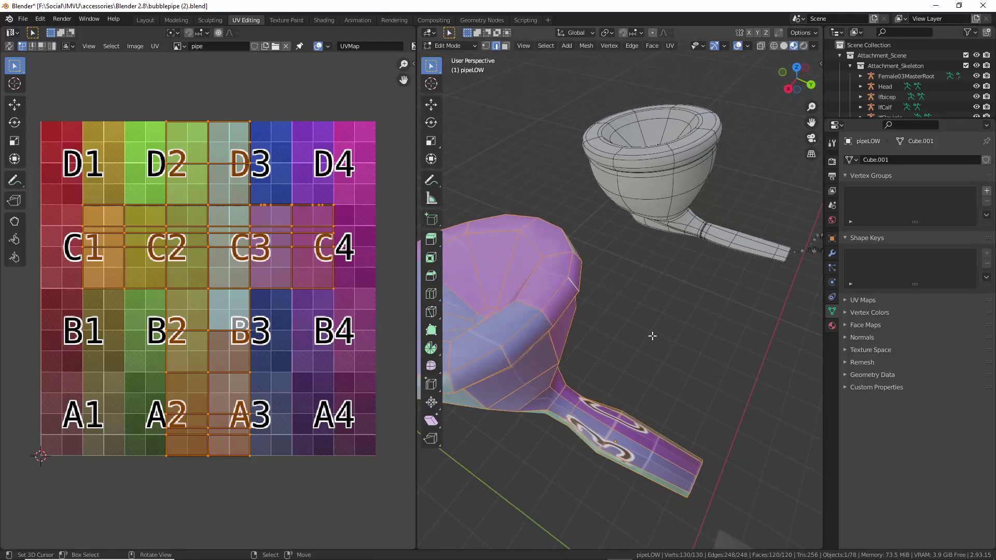
Leave pipeLOW's Edit Mode, select the pipeHIGH object and frame it in the 3D view
{"action": "key", "text": "ctrl"}
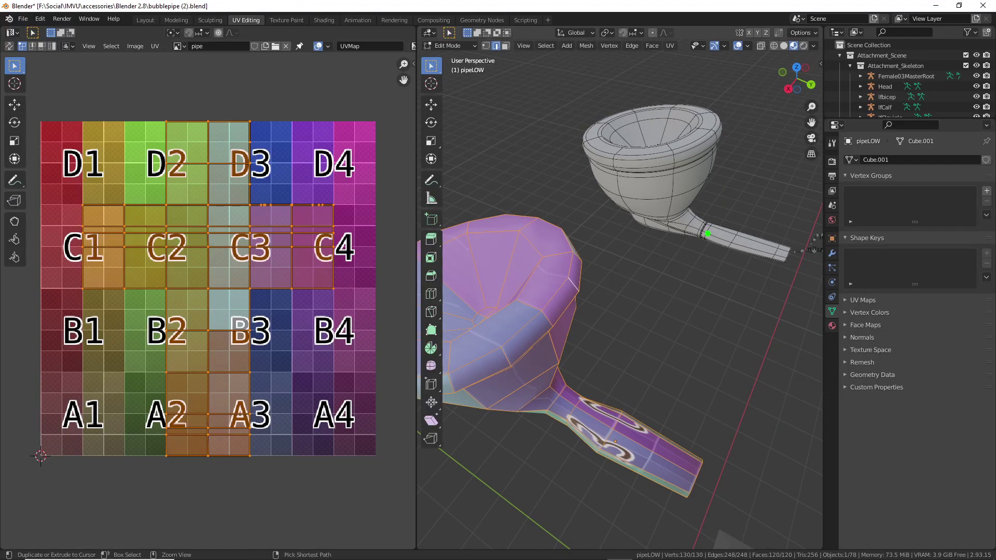
{"action": "mouse_move", "coordinate": [713, 207]}
{"action": "left_mouse_down"}
{"action": "mouse_move", "coordinate": [704, 258]}
{"action": "mouse_move", "coordinate": [715, 206]}
{"action": "left_mouse_up"}
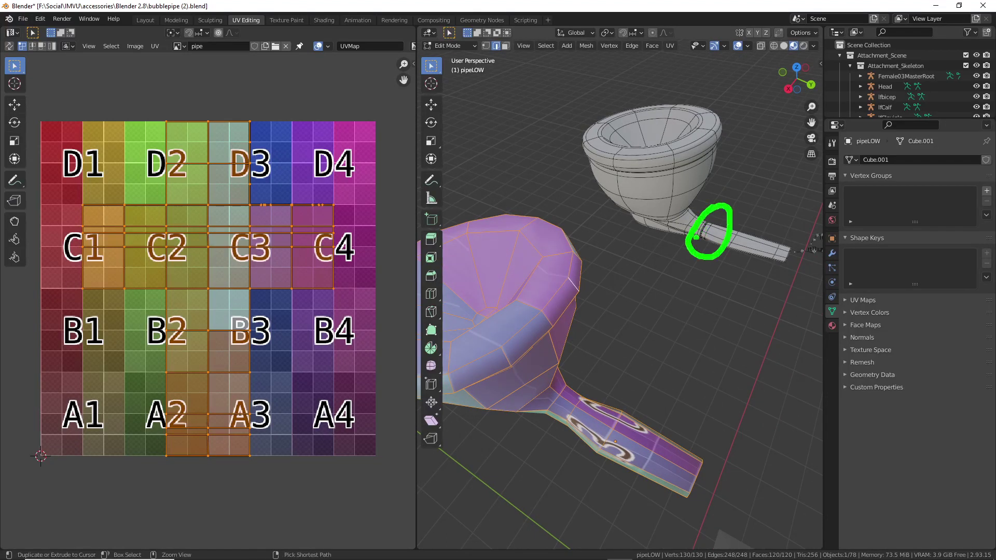
{"action": "scroll", "coordinate": [707, 249], "scroll_direction": "up", "scroll_amount": 8}
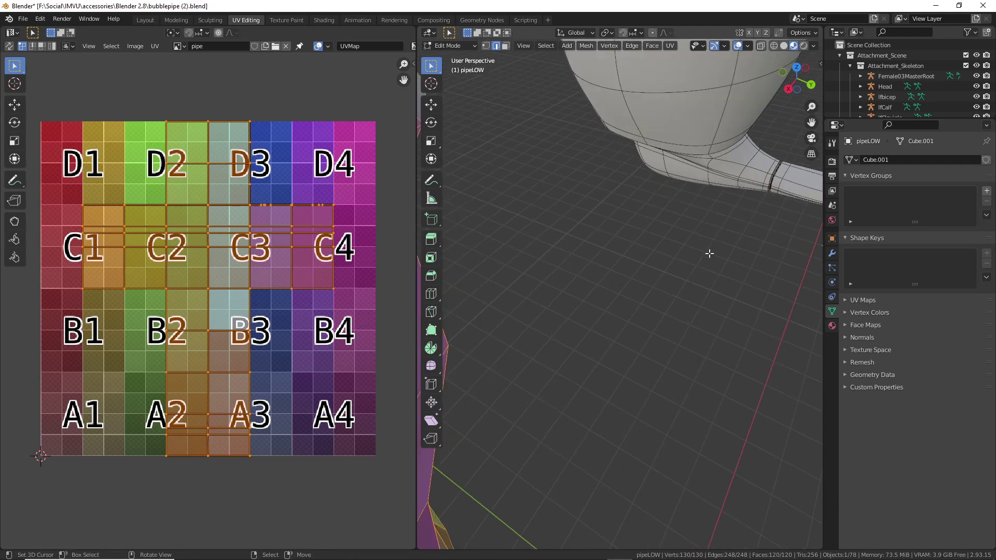
{"action": "key", "text": "Tab"}
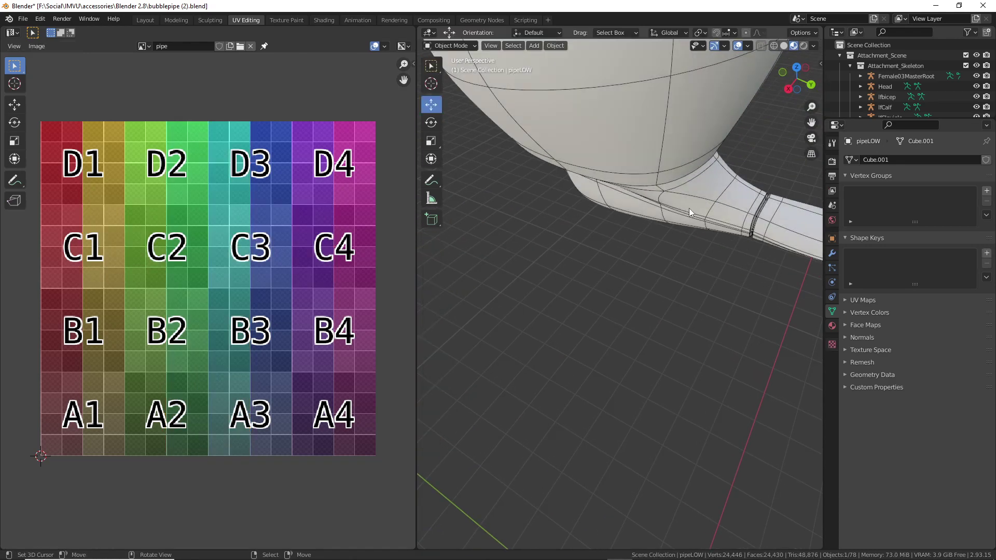
{"action": "left_click", "coordinate": [689, 207]}
{"action": "key", "text": "Tab"}
{"action": "key", "text": "Tab"}
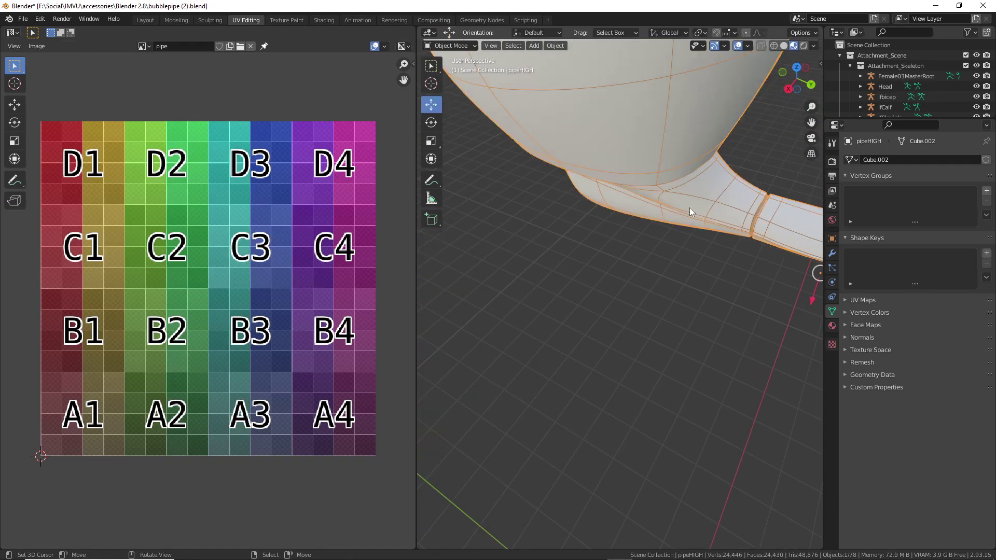
{"action": "key", "text": "KP_Decimal"}
{"action": "scroll", "coordinate": [694, 217], "scroll_direction": "up", "scroll_amount": 5}
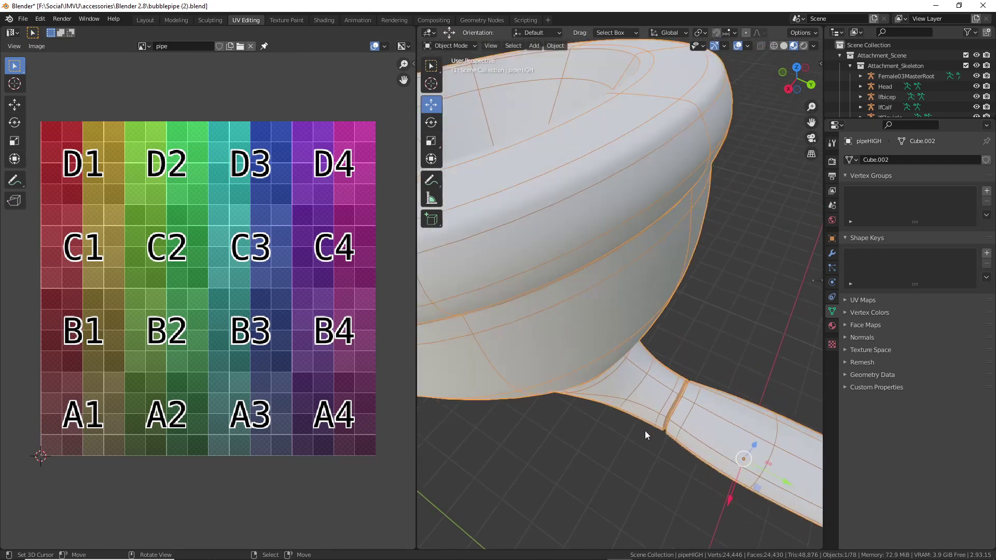
Examine pipeHIGH's ring groove between stem and bowl and the crease beneath the bowl as natural seam locations
{"action": "mouse_move", "coordinate": [645, 430]}
{"action": "middle_mouse_down"}
{"action": "mouse_move", "coordinate": [650, 418]}
{"action": "mouse_move", "coordinate": [594, 328]}
{"action": "mouse_move", "coordinate": [662, 351]}
{"action": "mouse_move", "coordinate": [626, 357]}
{"action": "middle_mouse_up"}
{"action": "mouse_move", "coordinate": [667, 267]}
{"action": "left_mouse_down"}
{"action": "mouse_move", "coordinate": [650, 414]}
{"action": "mouse_move", "coordinate": [679, 255]}
{"action": "mouse_move", "coordinate": [657, 376]}
{"action": "mouse_move", "coordinate": [667, 281]}
{"action": "left_mouse_up"}
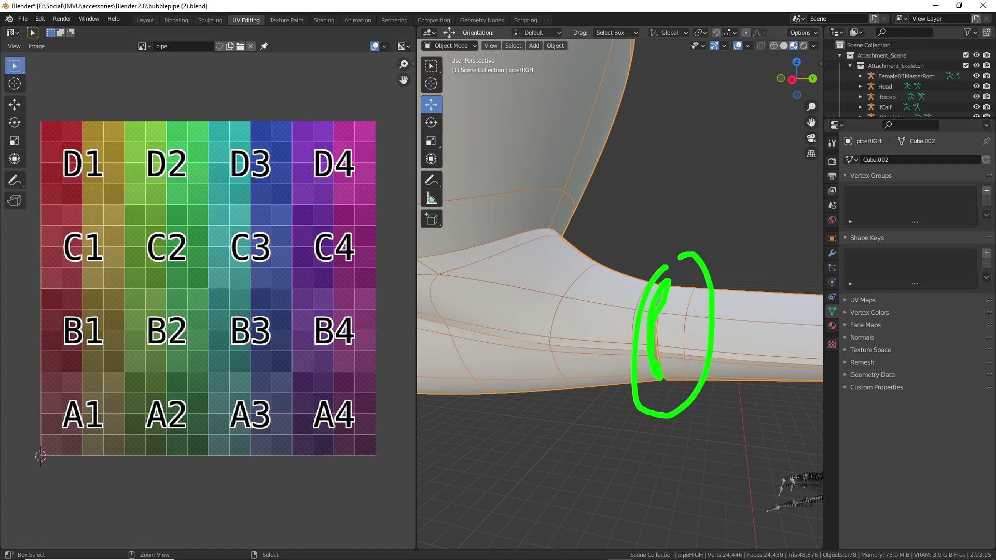
{"action": "scroll", "coordinate": [647, 328], "scroll_direction": "down", "scroll_amount": 3}
{"action": "mouse_move", "coordinate": [646, 329]}
{"action": "middle_mouse_down"}
{"action": "mouse_move", "coordinate": [658, 357]}
{"action": "mouse_move", "coordinate": [677, 322]}
{"action": "middle_mouse_up"}
{"action": "mouse_move", "coordinate": [632, 283]}
{"action": "left_mouse_down"}
{"action": "mouse_move", "coordinate": [626, 327]}
{"action": "mouse_move", "coordinate": [778, 317]}
{"action": "mouse_move", "coordinate": [636, 286]}
{"action": "mouse_move", "coordinate": [583, 139]}
{"action": "mouse_move", "coordinate": [467, 280]}
{"action": "mouse_move", "coordinate": [589, 302]}
{"action": "left_mouse_up"}
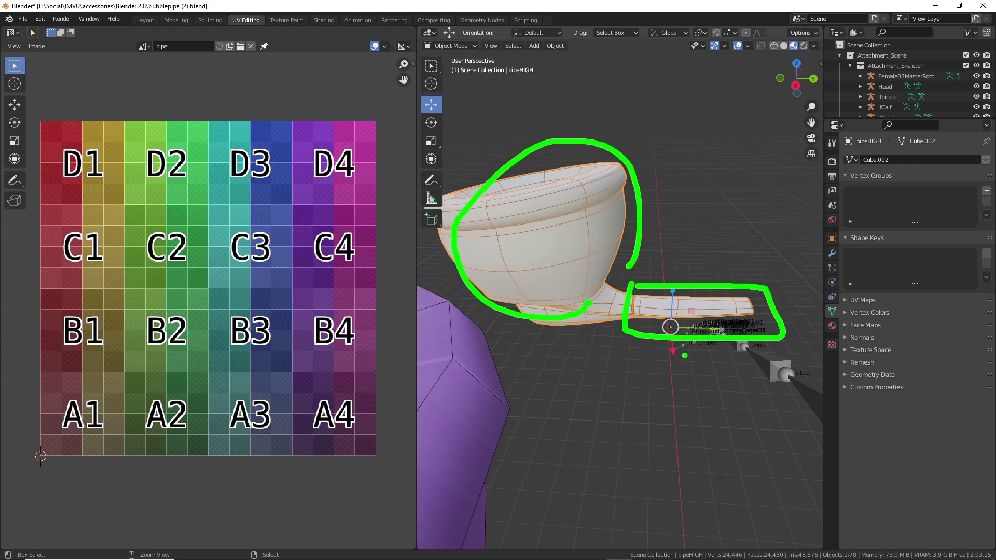
{"action": "left_click_drag", "start_coordinate": [674, 355], "coordinate": [718, 377]}
{"action": "mouse_move", "coordinate": [589, 334]}
{"action": "left_mouse_down"}
{"action": "mouse_move", "coordinate": [480, 339]}
{"action": "mouse_move", "coordinate": [581, 344]}
{"action": "left_mouse_up"}
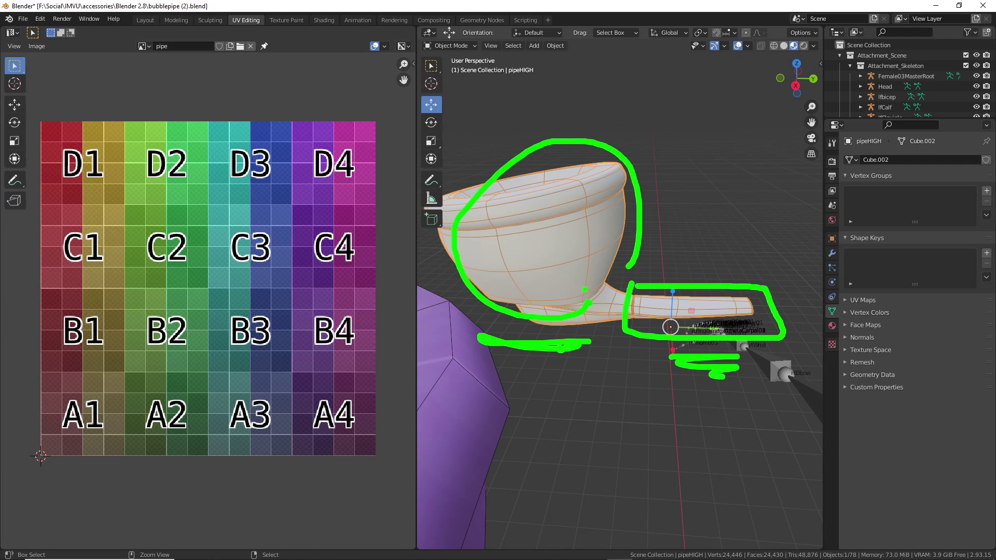
{"action": "left_click_drag", "start_coordinate": [585, 304], "coordinate": [499, 307]}
{"action": "mouse_move", "coordinate": [519, 322]}
{"action": "middle_mouse_down"}
{"action": "mouse_move", "coordinate": [595, 347]}
{"action": "mouse_move", "coordinate": [647, 330]}
{"action": "middle_mouse_up"}
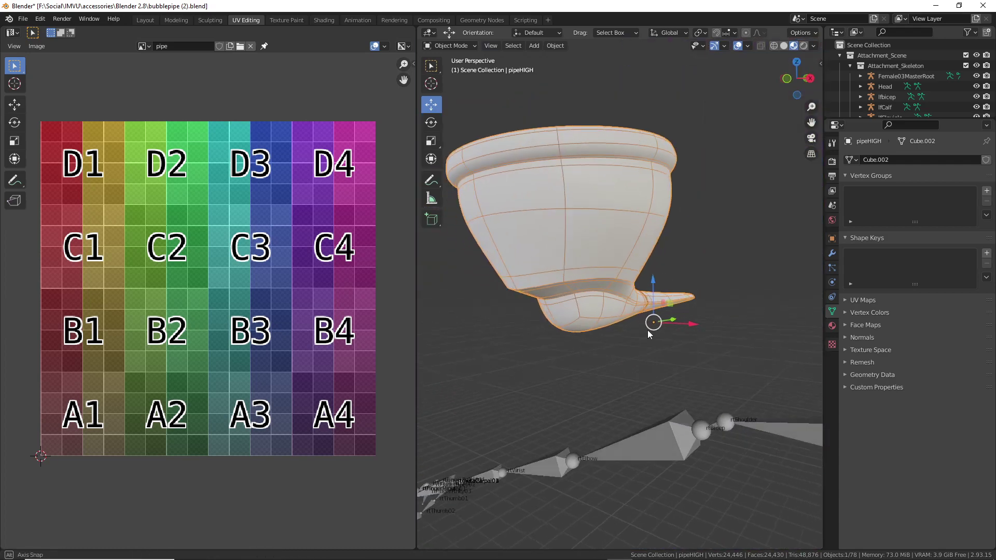
{"action": "scroll", "coordinate": [632, 333], "scroll_direction": "up", "scroll_amount": 4}
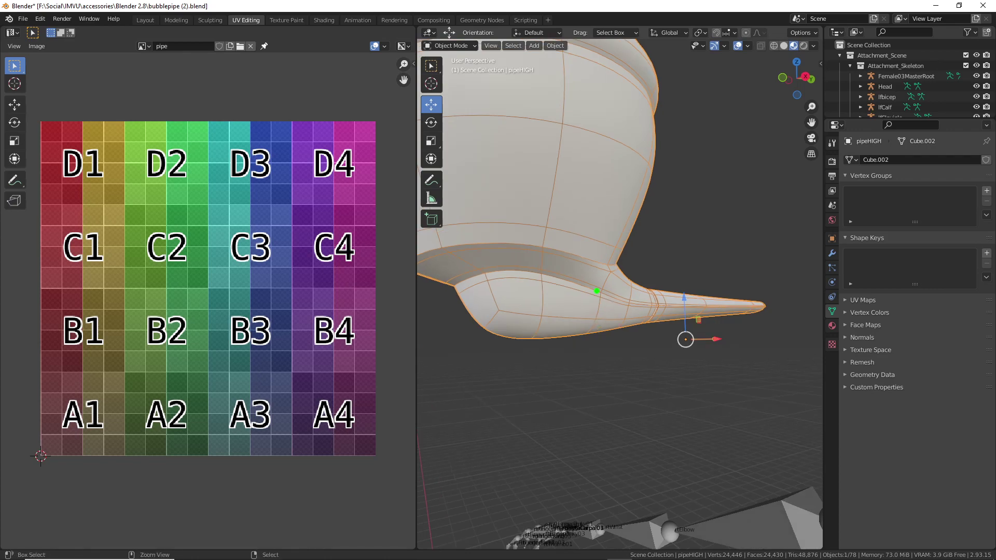
{"action": "left_click_drag", "start_coordinate": [596, 291], "coordinate": [451, 286]}
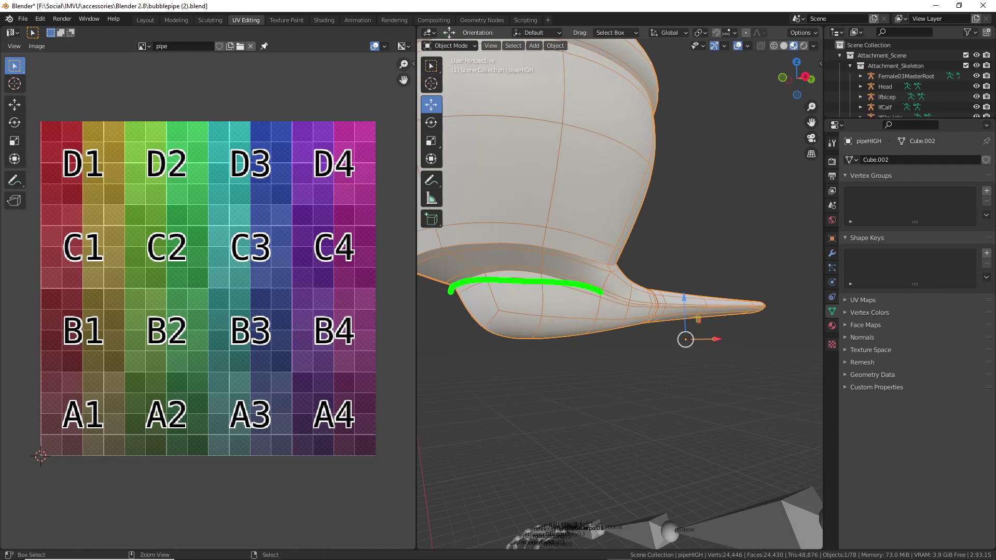
{"action": "mouse_move", "coordinate": [526, 295]}
{"action": "middle_mouse_down"}
{"action": "mouse_move", "coordinate": [649, 300]}
{"action": "mouse_move", "coordinate": [721, 277]}
{"action": "middle_mouse_up"}
{"action": "mouse_move", "coordinate": [624, 292]}
{"action": "left_mouse_down"}
{"action": "mouse_move", "coordinate": [715, 259]}
{"action": "mouse_move", "coordinate": [762, 274]}
{"action": "left_mouse_up"}
Select pipeLOW and open its mesh in Edit Mode
{"action": "mouse_move", "coordinate": [745, 288]}
{"action": "middle_mouse_down"}
{"action": "mouse_move", "coordinate": [608, 328]}
{"action": "mouse_move", "coordinate": [590, 339]}
{"action": "mouse_move", "coordinate": [587, 360]}
{"action": "mouse_move", "coordinate": [595, 362]}
{"action": "mouse_move", "coordinate": [627, 295]}
{"action": "middle_mouse_up"}
{"action": "scroll", "coordinate": [590, 339], "scroll_direction": "down", "scroll_amount": 3}
{"action": "scroll", "coordinate": [628, 295], "scroll_direction": "up", "scroll_amount": 4}
{"action": "right_click", "coordinate": [545, 383]}
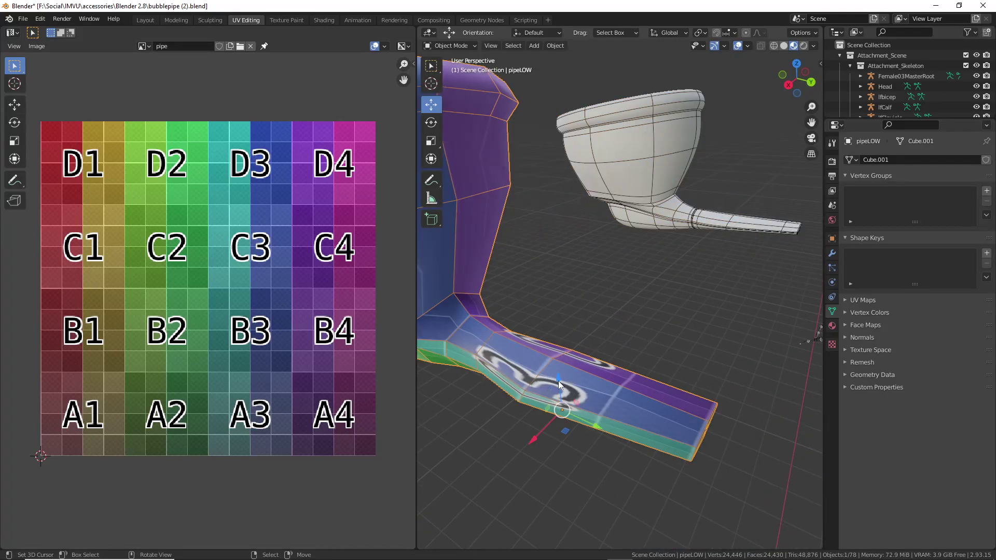
{"action": "middle_click_drag", "start_coordinate": [558, 381], "coordinate": [592, 380]}
{"action": "key", "text": "Tab"}
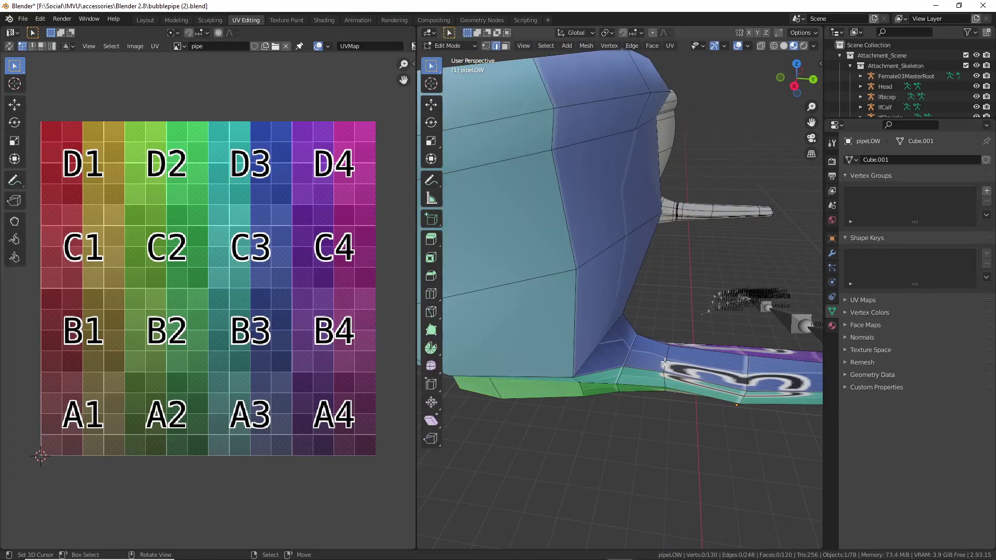
Select the edge loop around pipeLOW's stem just beyond the bowl's base and mark it as a seam
{"action": "left_click", "coordinate": [664, 361], "text": "alt"}
{"action": "scroll", "coordinate": [648, 338], "scroll_direction": "up", "scroll_amount": 5}
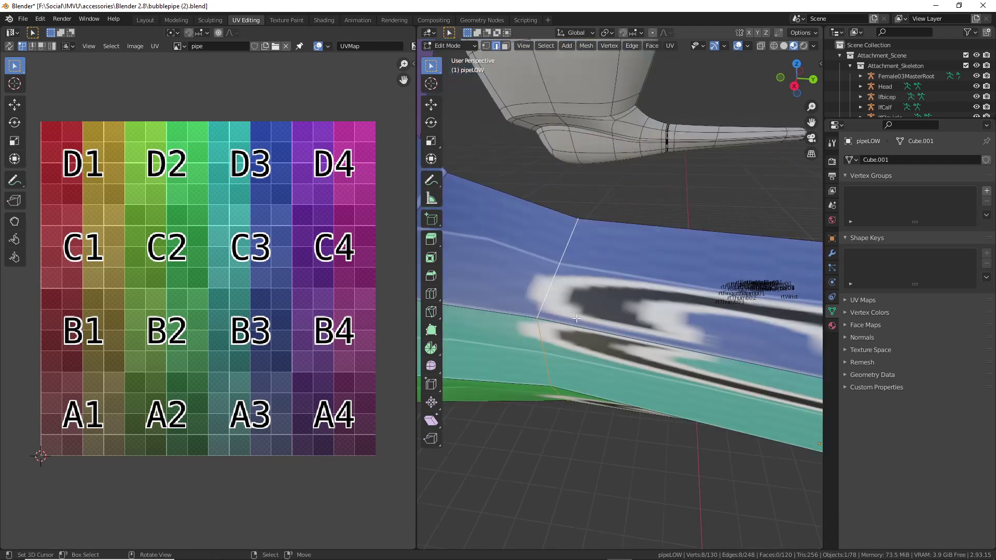
{"action": "scroll", "coordinate": [558, 314], "scroll_direction": "down", "scroll_amount": 3}
{"action": "left_click", "coordinate": [774, 45]}
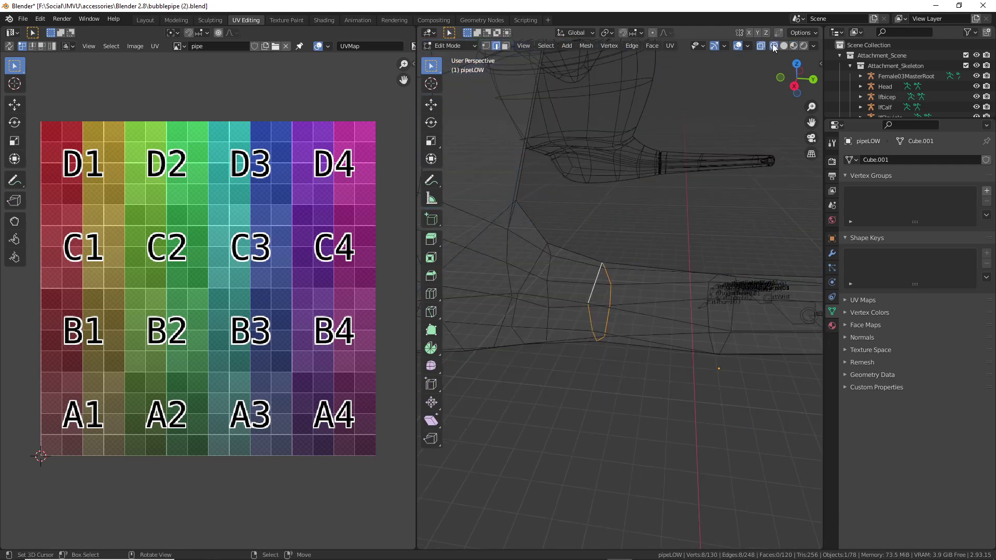
{"action": "left_click", "coordinate": [793, 46]}
{"action": "scroll", "coordinate": [654, 277], "scroll_direction": "up", "scroll_amount": 2}
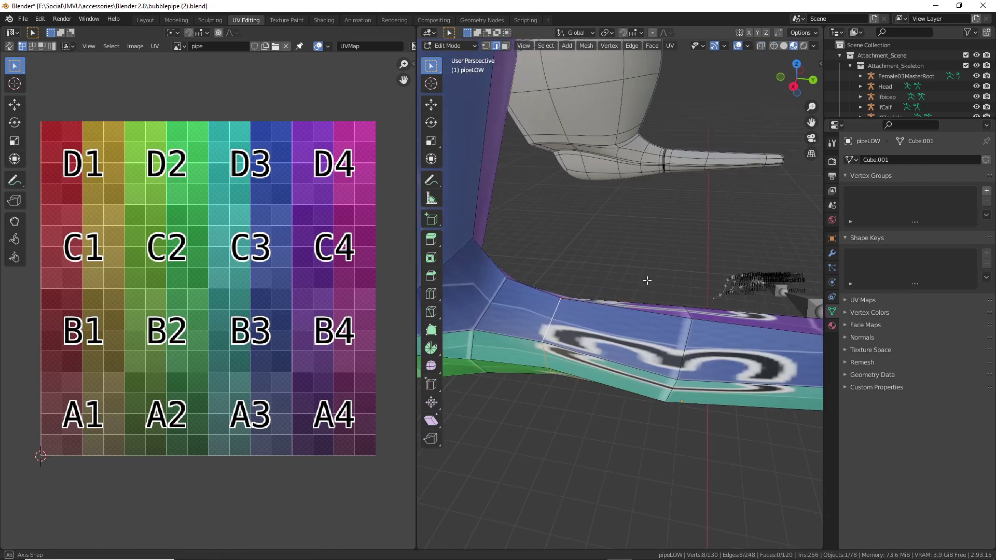
{"action": "left_click", "coordinate": [631, 45]}
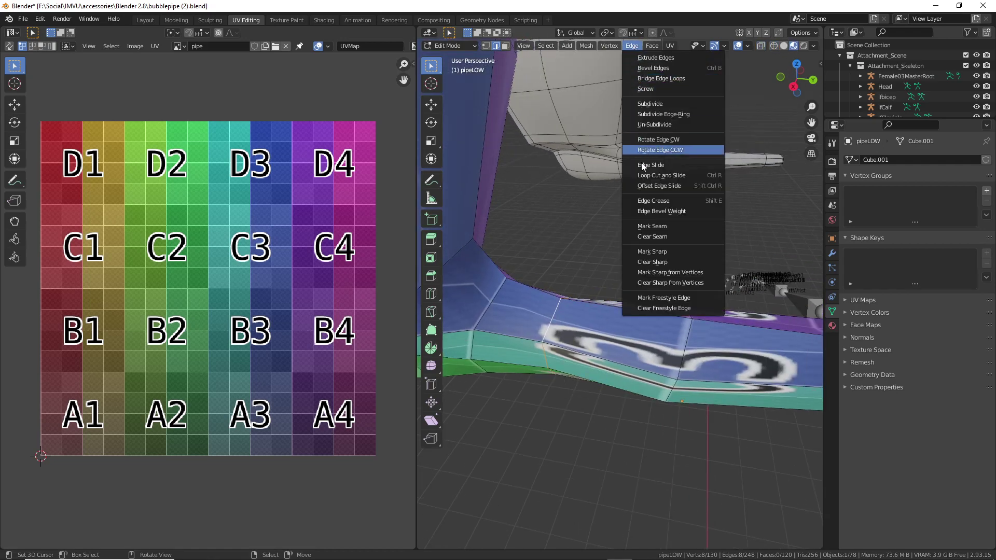
{"action": "left_click", "coordinate": [638, 226]}
{"action": "scroll", "coordinate": [605, 311], "scroll_direction": "down", "scroll_amount": 2}
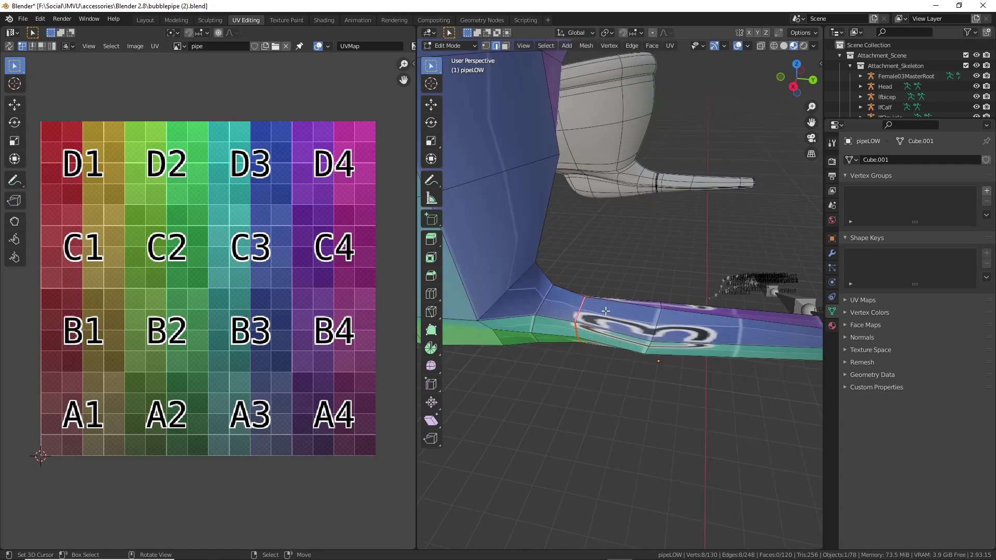
Select the edges around the outer end of pipeLOW's stem and apply Clear Seam to them
{"action": "middle_click_drag", "start_coordinate": [605, 311], "coordinate": [591, 343]}
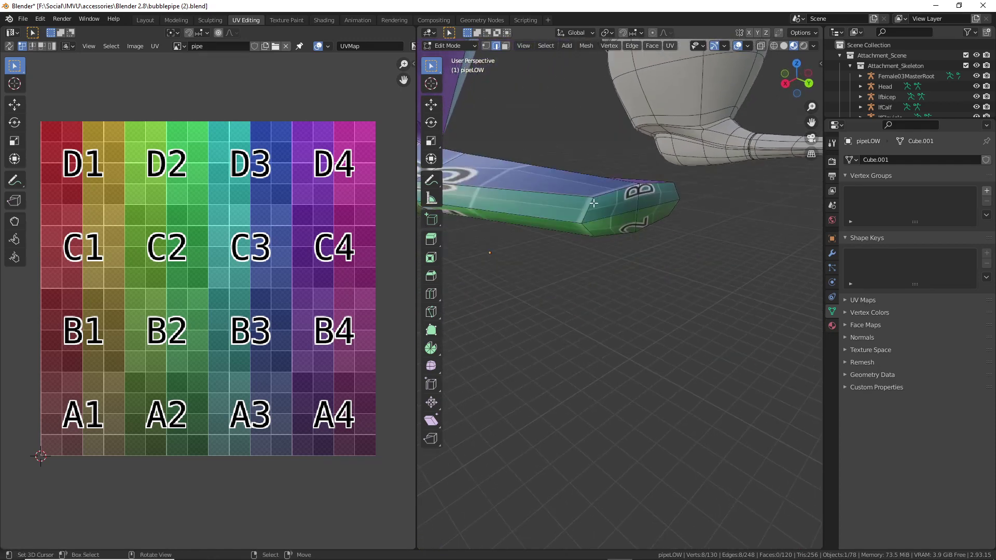
{"action": "right_click", "coordinate": [593, 206]}
{"action": "right_click", "coordinate": [591, 232], "text": "shift"}
{"action": "right_click", "coordinate": [622, 230], "text": "shift"}
{"action": "right_click", "coordinate": [651, 223], "text": "shift"}
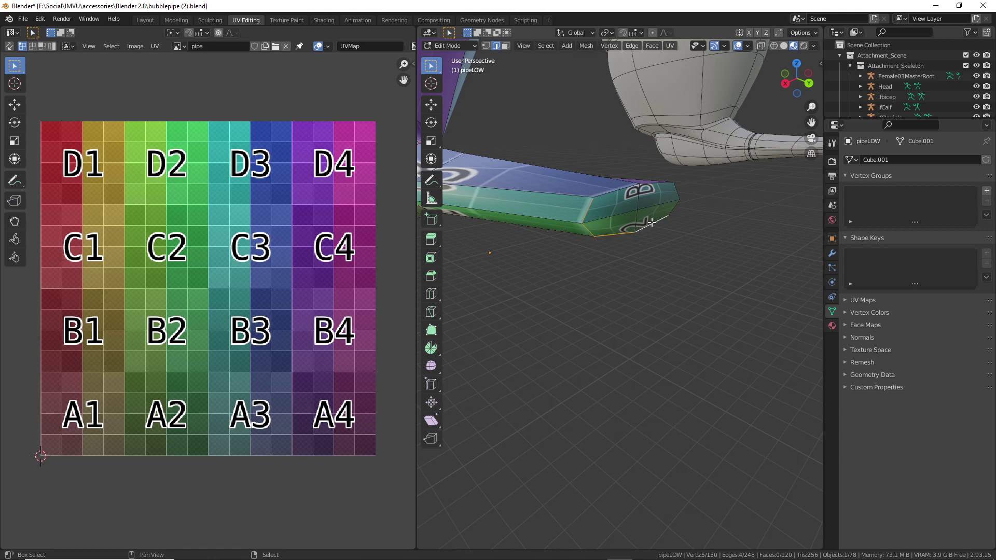
{"action": "right_click", "coordinate": [673, 209], "text": "shift"}
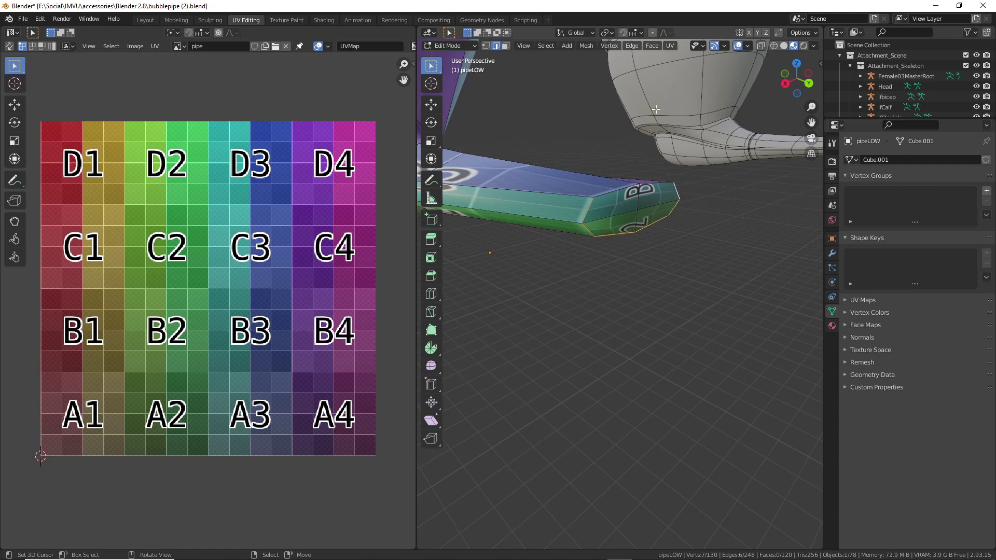
{"action": "left_click", "coordinate": [631, 46]}
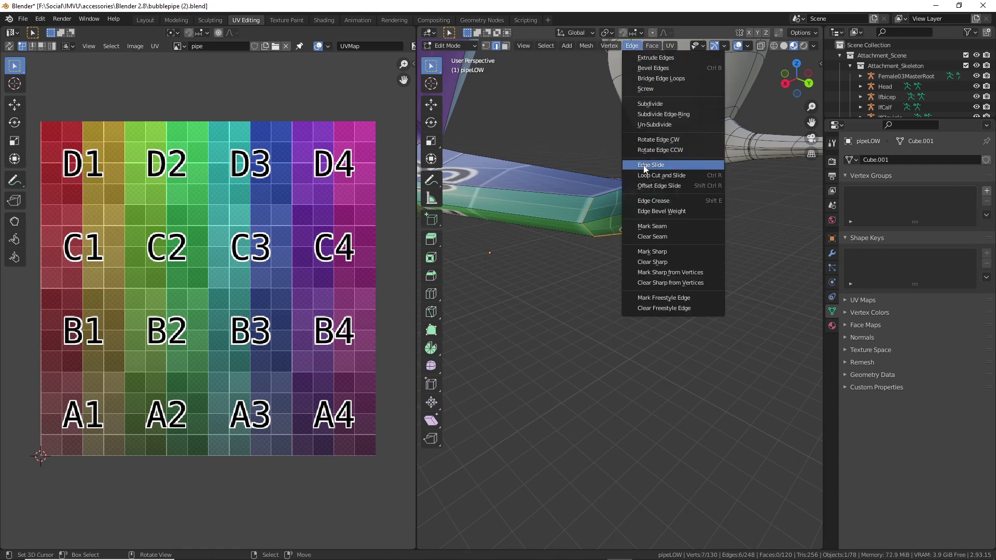
{"action": "left_click", "coordinate": [645, 236]}
{"action": "middle_click_drag", "start_coordinate": [589, 201], "coordinate": [636, 246], "text": "shift"}
{"action": "scroll", "coordinate": [620, 246], "scroll_direction": "down", "scroll_amount": 2}
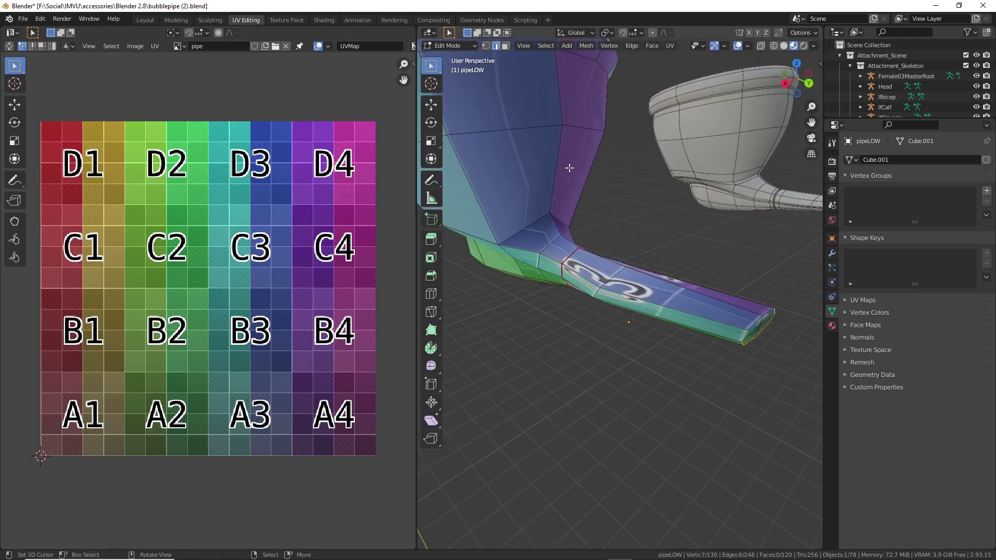
Select all of pipeLOW's mesh and unwrap it with the standard Unwrap method
{"action": "key", "text": "a"}
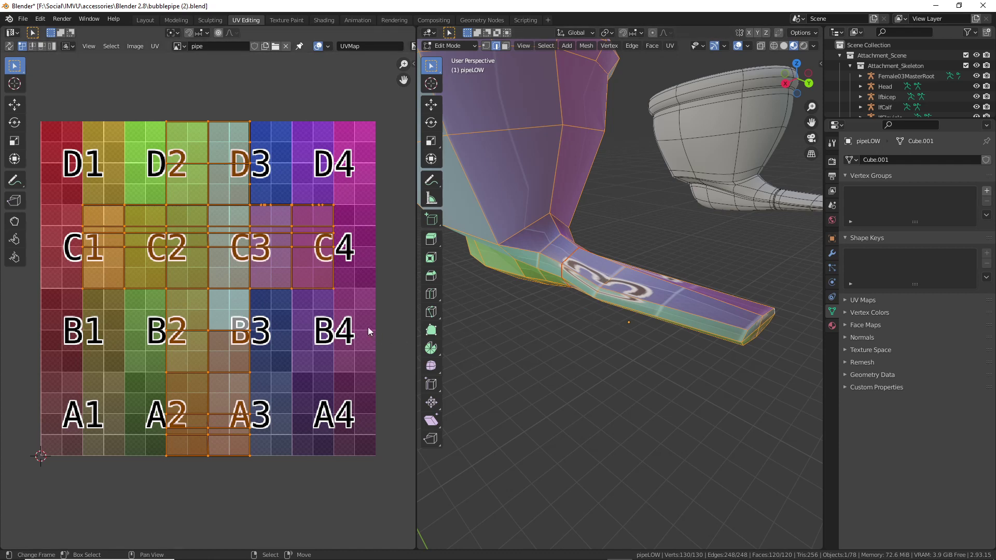
{"action": "key", "text": "u"}
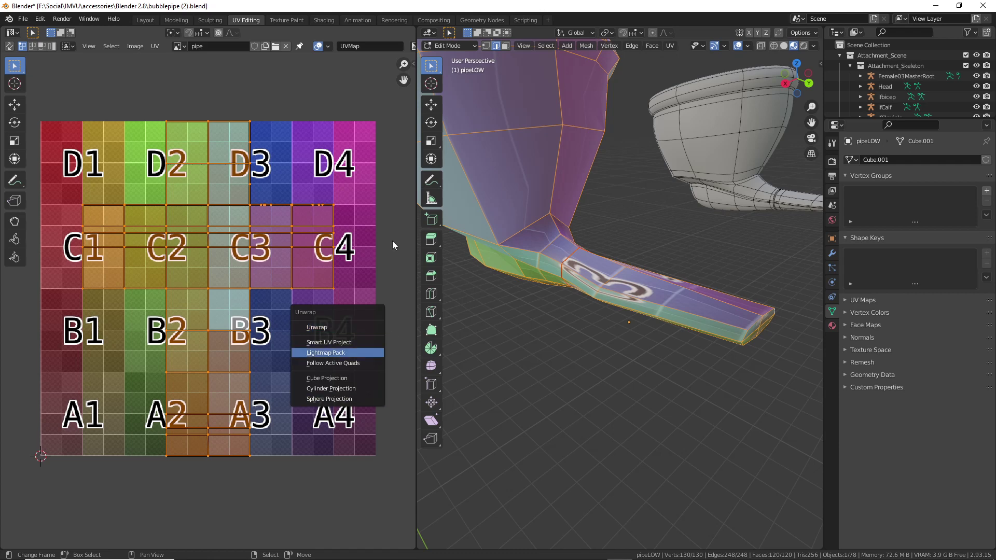
{"action": "left_click", "coordinate": [155, 47]}
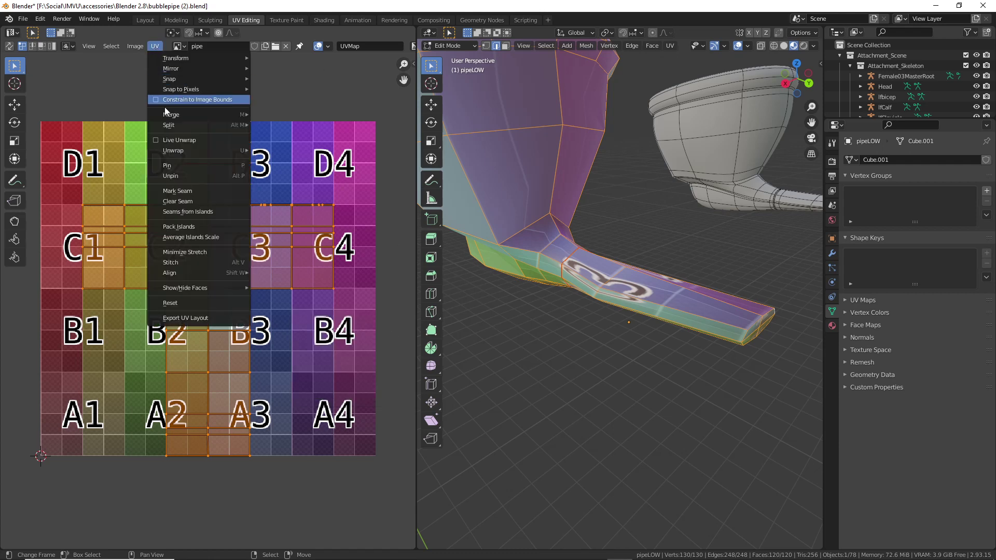
{"action": "mouse_move", "coordinate": [165, 151]}
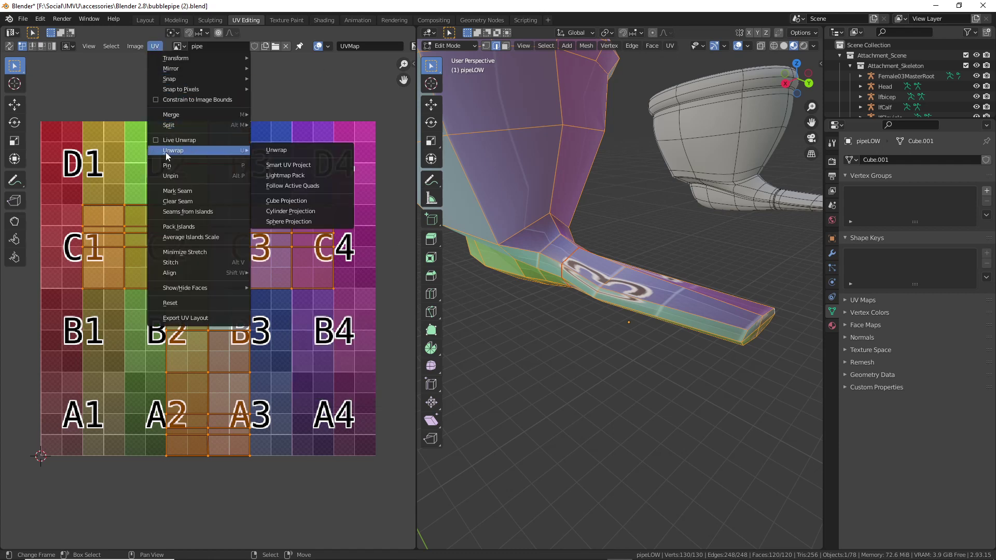
{"action": "left_click", "coordinate": [278, 150]}
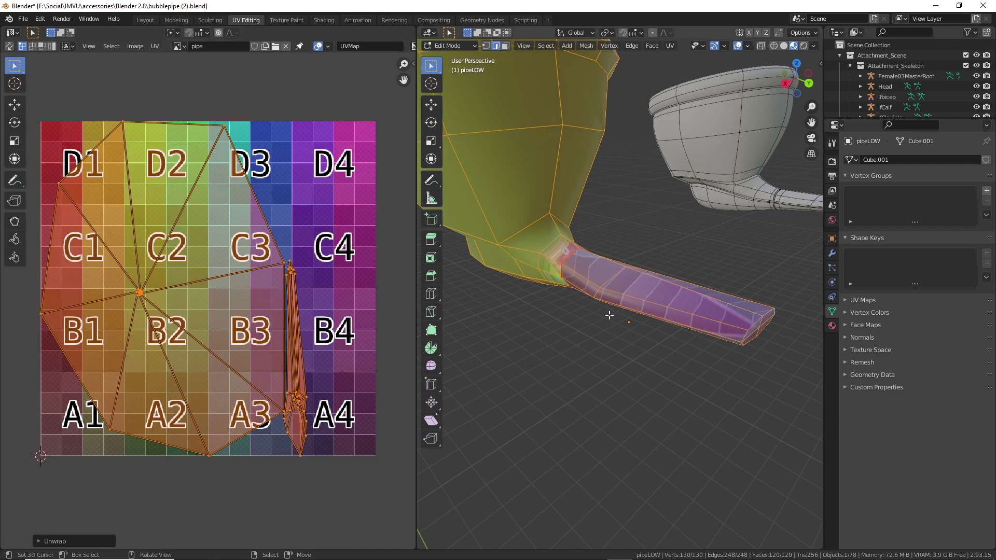
Examine pipeHIGH's ring groove between stem and bowl and the centre line along the pipe's underside as seam locations
{"action": "middle_click_drag", "start_coordinate": [589, 304], "coordinate": [500, 245]}
{"action": "scroll", "coordinate": [538, 293], "scroll_direction": "up", "scroll_amount": 3}
{"action": "middle_click_drag", "start_coordinate": [538, 294], "coordinate": [594, 297], "text": "shift"}
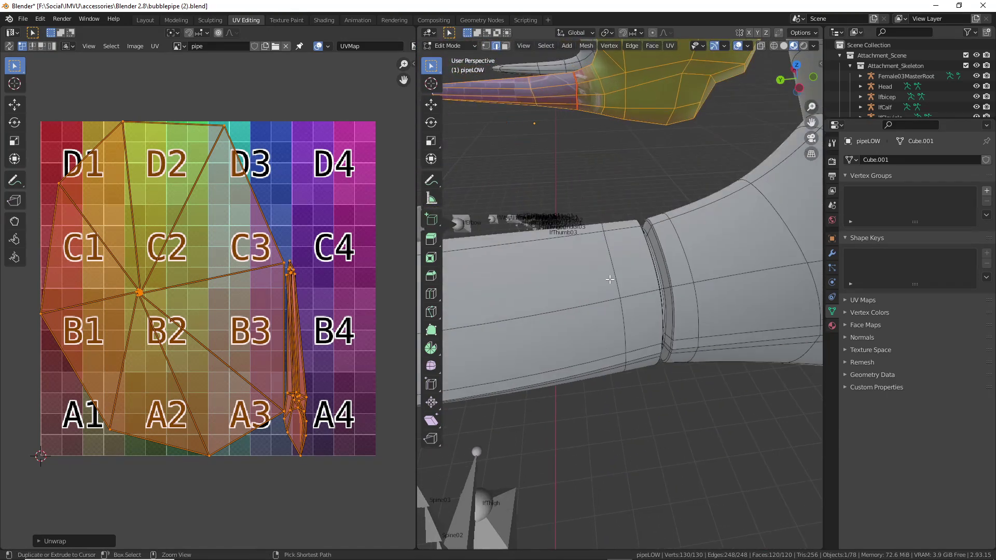
{"action": "mouse_move", "coordinate": [634, 218]}
{"action": "left_mouse_down"}
{"action": "mouse_move", "coordinate": [677, 337]}
{"action": "mouse_move", "coordinate": [648, 249]}
{"action": "mouse_move", "coordinate": [648, 363]}
{"action": "left_mouse_up"}
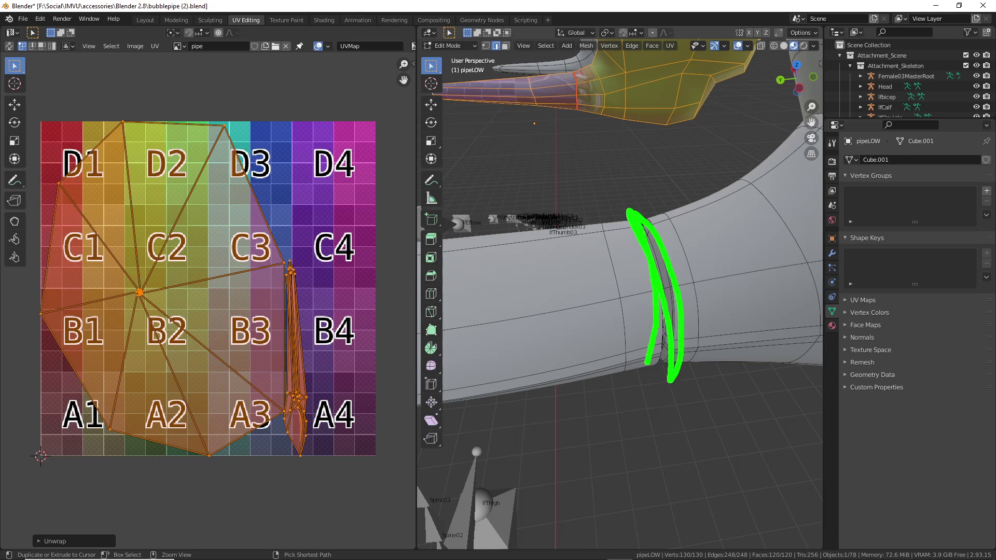
{"action": "middle_click_drag", "start_coordinate": [648, 389], "coordinate": [711, 223]}
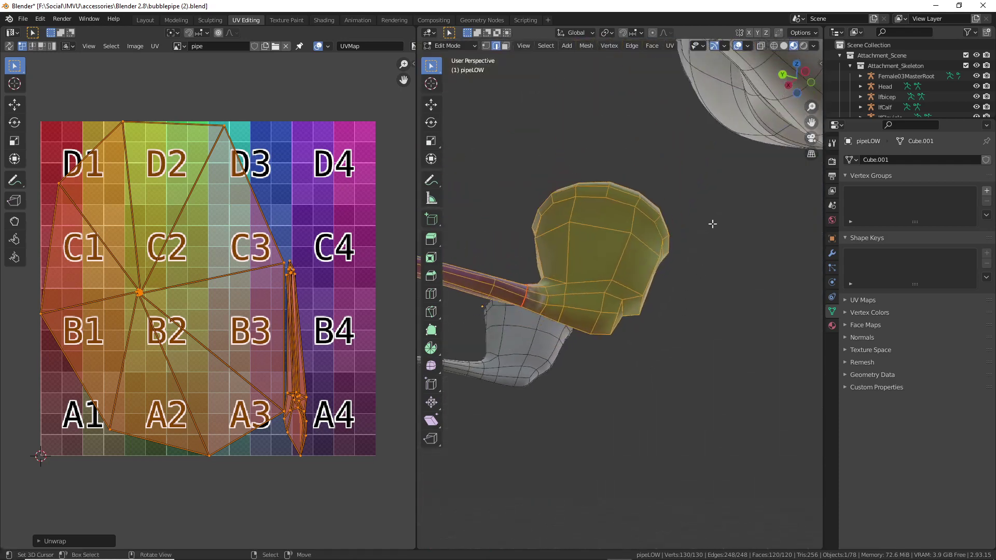
{"action": "scroll", "coordinate": [631, 380], "scroll_direction": "up", "scroll_amount": 3}
{"action": "middle_click_drag", "start_coordinate": [631, 380], "coordinate": [671, 310]}
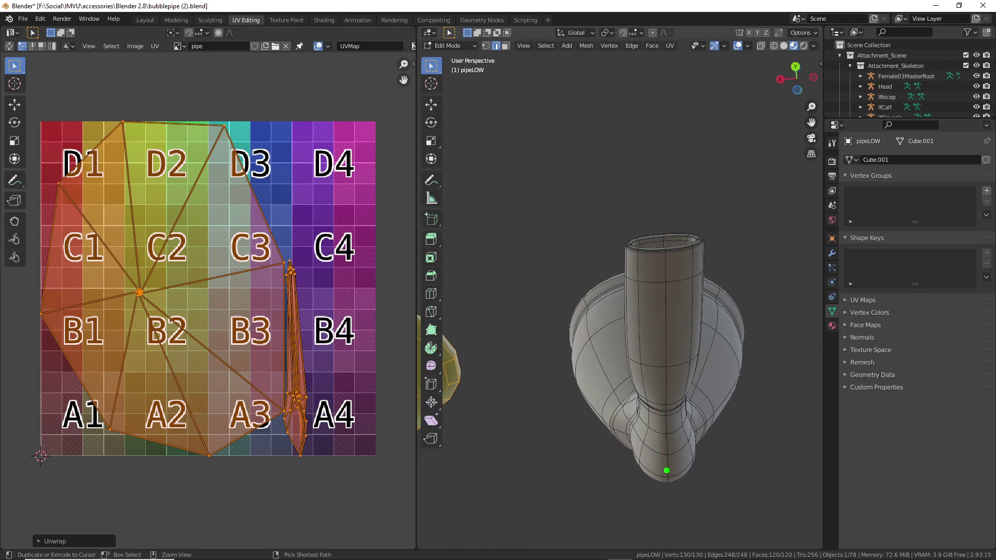
{"action": "left_click_drag", "start_coordinate": [669, 484], "coordinate": [665, 262]}
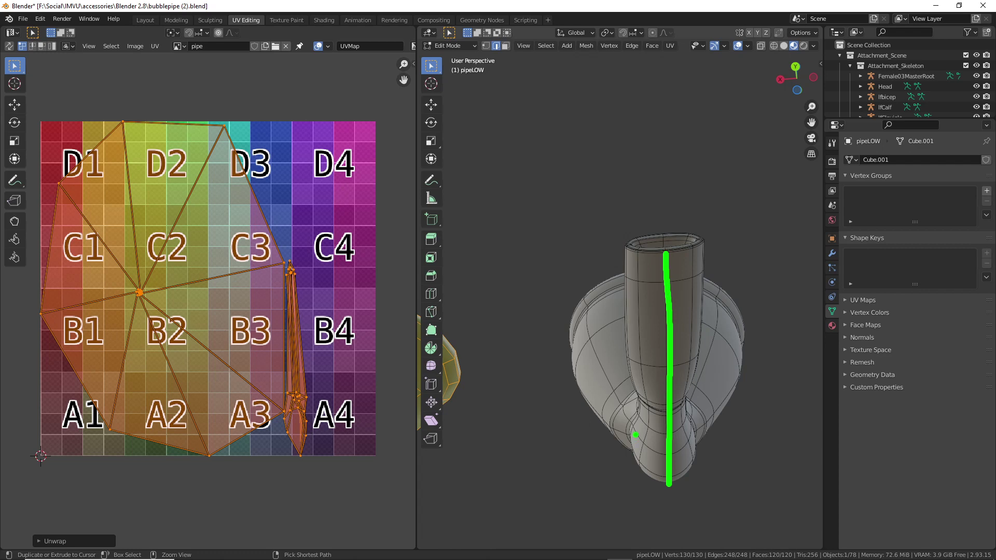
Select the edges along the centre of pipeLOW's stem underside and around the lower rim of its outer end, and mark them as a seam
{"action": "mouse_move", "coordinate": [666, 253]}
{"action": "middle_mouse_down"}
{"action": "mouse_move", "coordinate": [662, 433]}
{"action": "mouse_move", "coordinate": [574, 415]}
{"action": "mouse_move", "coordinate": [675, 418]}
{"action": "mouse_move", "coordinate": [649, 409]}
{"action": "middle_mouse_up"}
{"action": "scroll", "coordinate": [649, 409], "scroll_direction": "up", "scroll_amount": 3}
{"action": "middle_click_drag", "start_coordinate": [500, 311], "coordinate": [610, 345], "text": "shift"}
{"action": "left_click", "coordinate": [610, 345]}
{"action": "left_click", "coordinate": [668, 309], "text": "shift"}
{"action": "middle_click_drag", "start_coordinate": [667, 310], "coordinate": [612, 369], "text": "shift"}
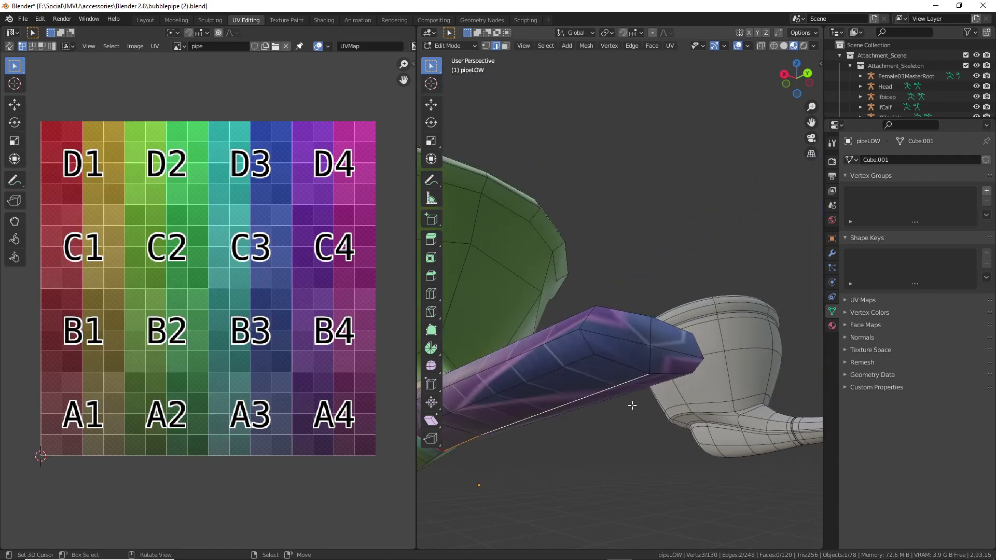
{"action": "middle_click_drag", "start_coordinate": [631, 406], "coordinate": [623, 343]}
{"action": "left_click", "coordinate": [624, 343], "text": "shift"}
{"action": "left_click", "coordinate": [607, 325], "text": "shift"}
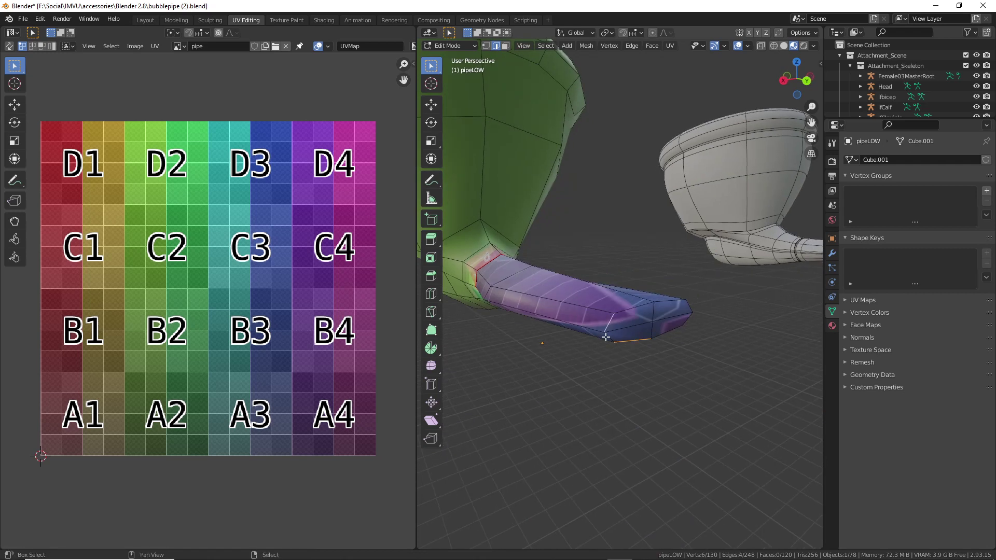
{"action": "left_click", "coordinate": [662, 332], "text": "shift"}
{"action": "left_click", "coordinate": [688, 320], "text": "shift"}
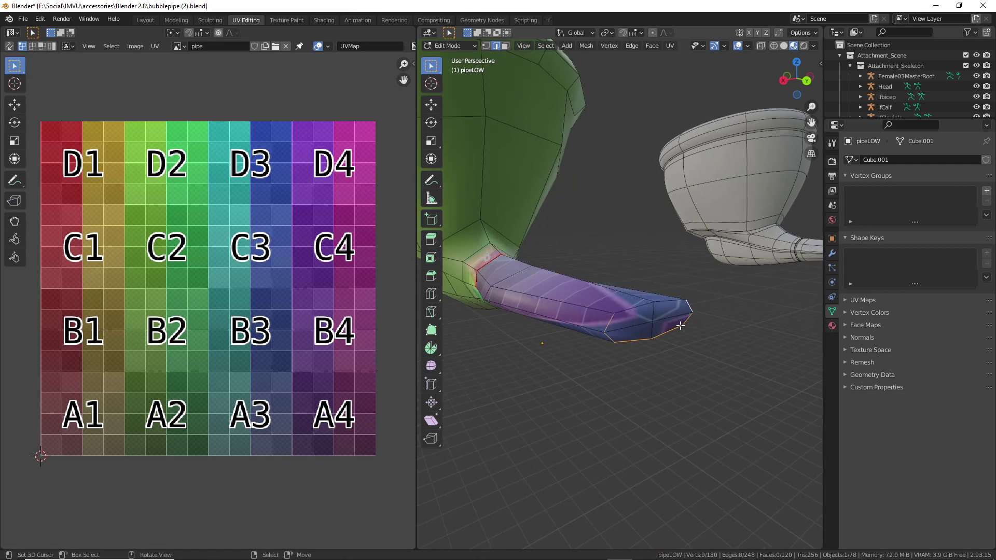
{"action": "left_click", "coordinate": [632, 46]}
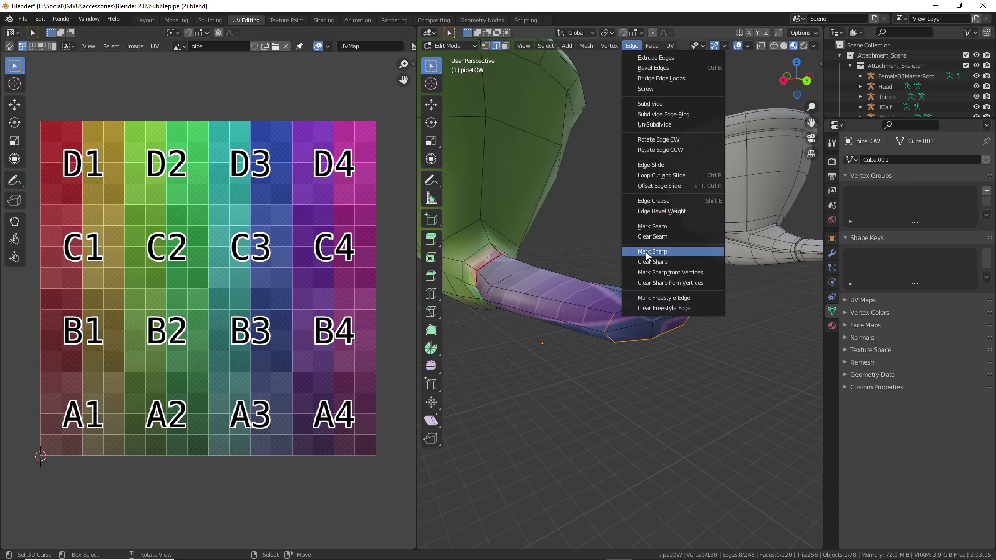
{"action": "left_click", "coordinate": [645, 228]}
{"action": "mouse_move", "coordinate": [595, 374]}
{"action": "middle_mouse_down"}
{"action": "mouse_move", "coordinate": [602, 337]}
{"action": "mouse_move", "coordinate": [602, 379]}
{"action": "middle_mouse_up"}
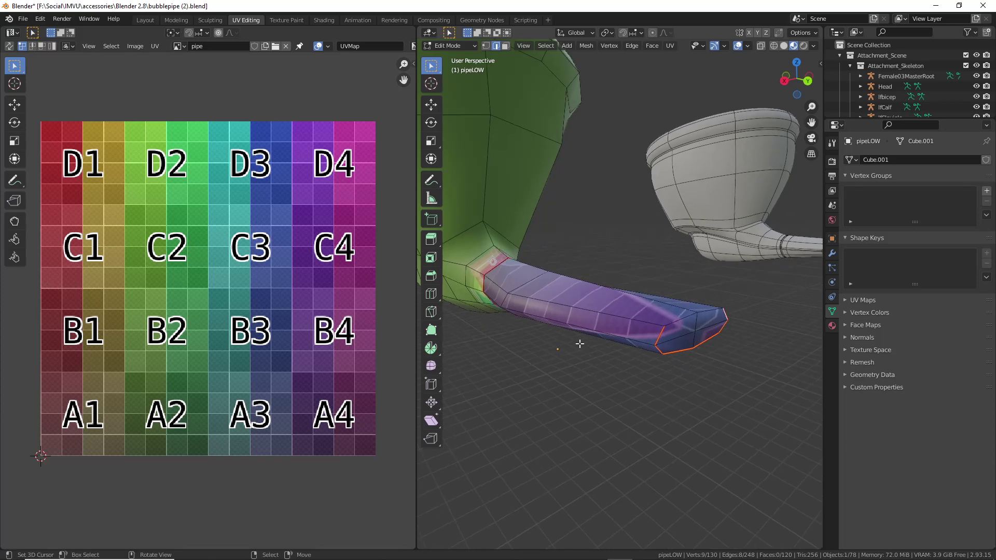
Select the whole pipe mesh and unwrap it with the existing seams
{"action": "key", "text": "a"}
{"action": "key", "text": "u"}
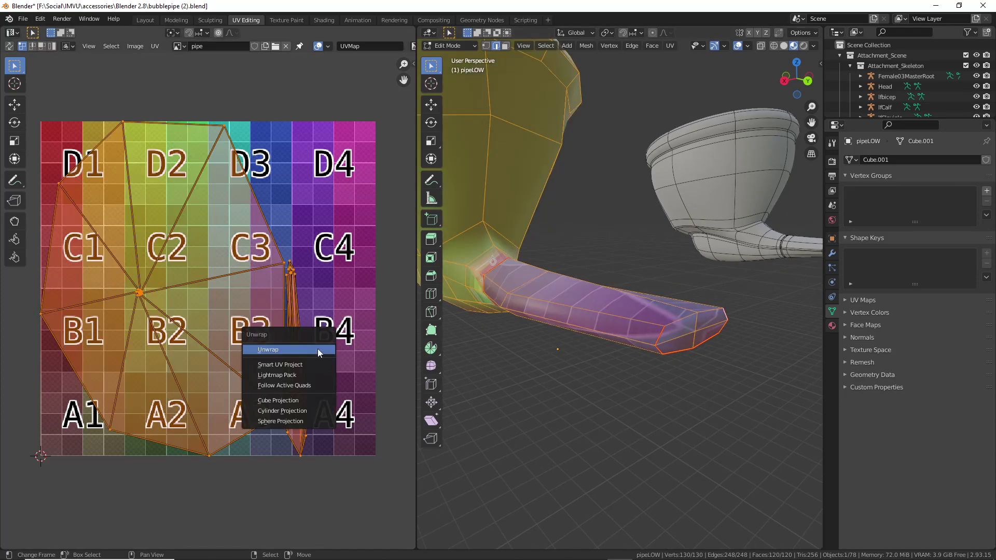
{"action": "left_click", "coordinate": [277, 351]}
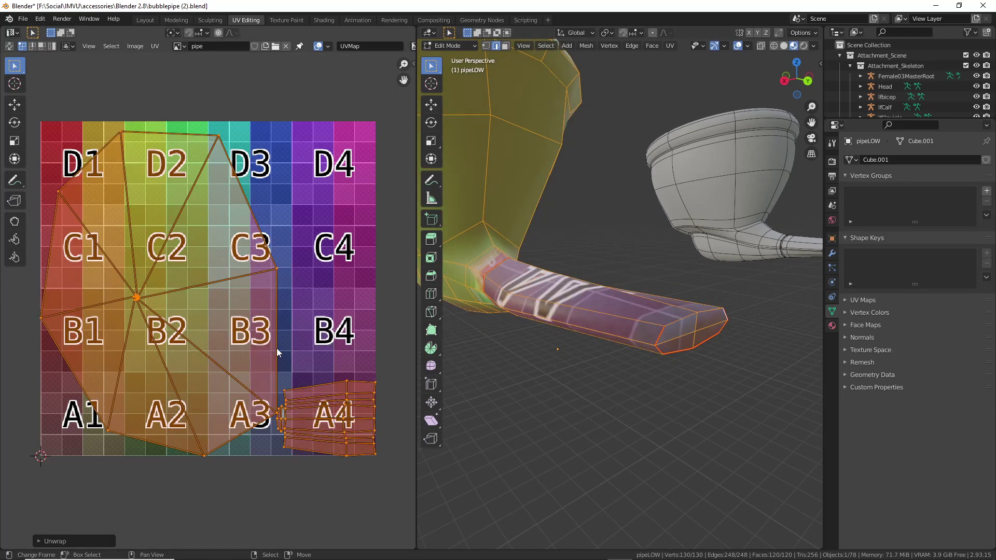
Select the stem's linked UV island and move it up onto the D4 tile of the colour grid
{"action": "left_click", "coordinate": [332, 419]}
{"action": "key", "text": "l"}
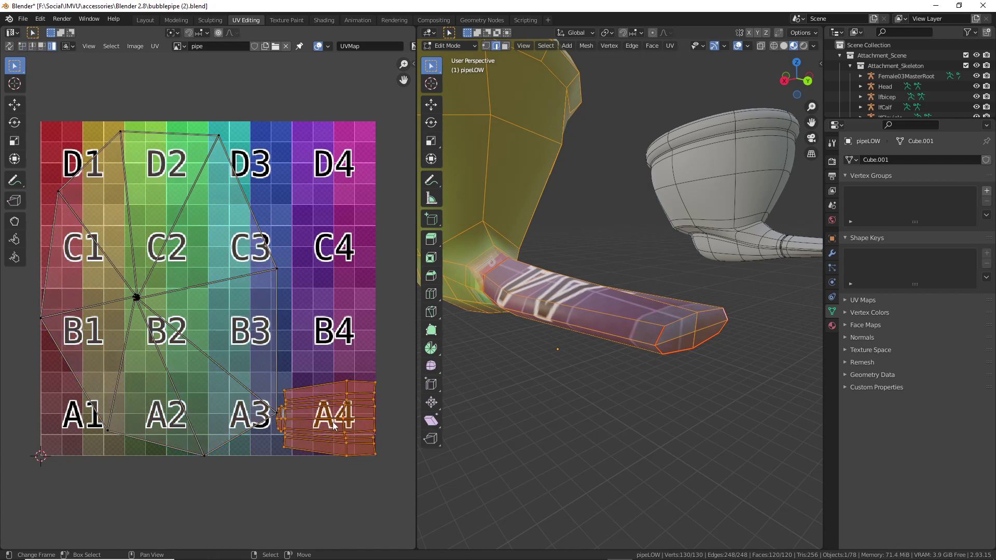
{"action": "key", "text": "g"}
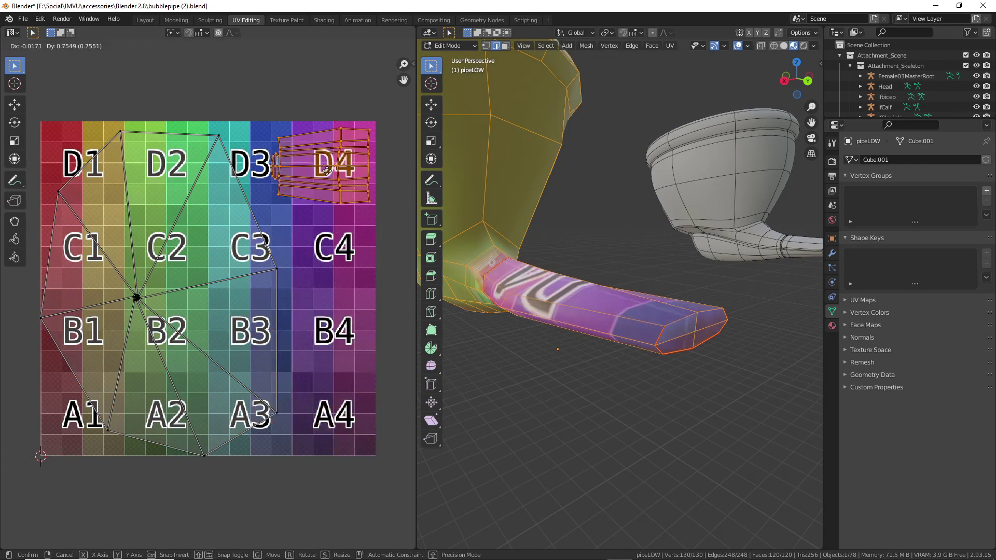
{"action": "left_click", "coordinate": [327, 116]}
{"action": "middle_click_drag", "start_coordinate": [642, 311], "coordinate": [662, 369]}
{"action": "key", "text": "g"}
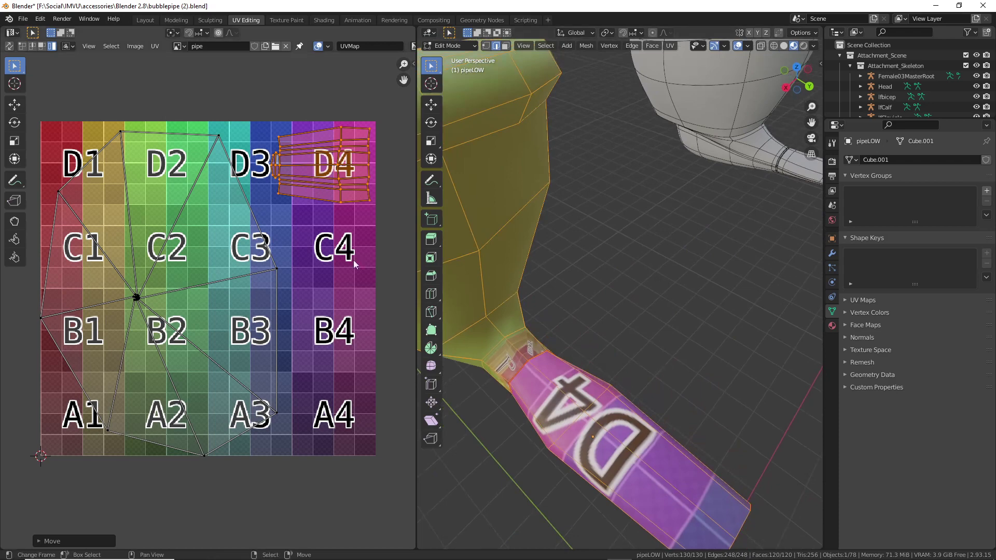
{"action": "left_click", "coordinate": [342, 223]}
Select the edges where the bottom of the bowl meets the foot, starting at the front and continuing along the side
{"action": "middle_click_drag", "start_coordinate": [636, 399], "coordinate": [654, 287]}
{"action": "left_click", "coordinate": [646, 259]}
{"action": "left_click", "coordinate": [729, 268], "text": "shift"}
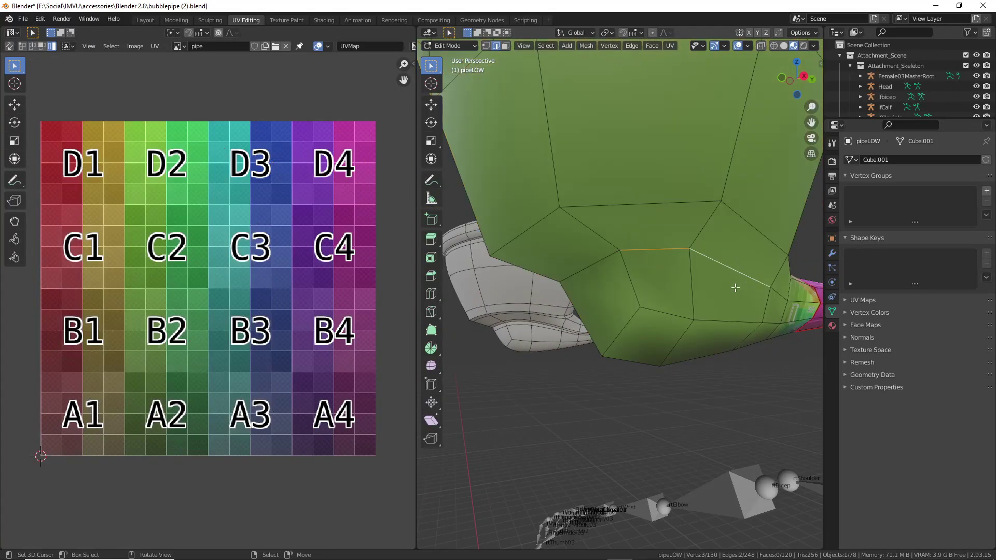
{"action": "middle_click_drag", "start_coordinate": [729, 268], "coordinate": [675, 303]}
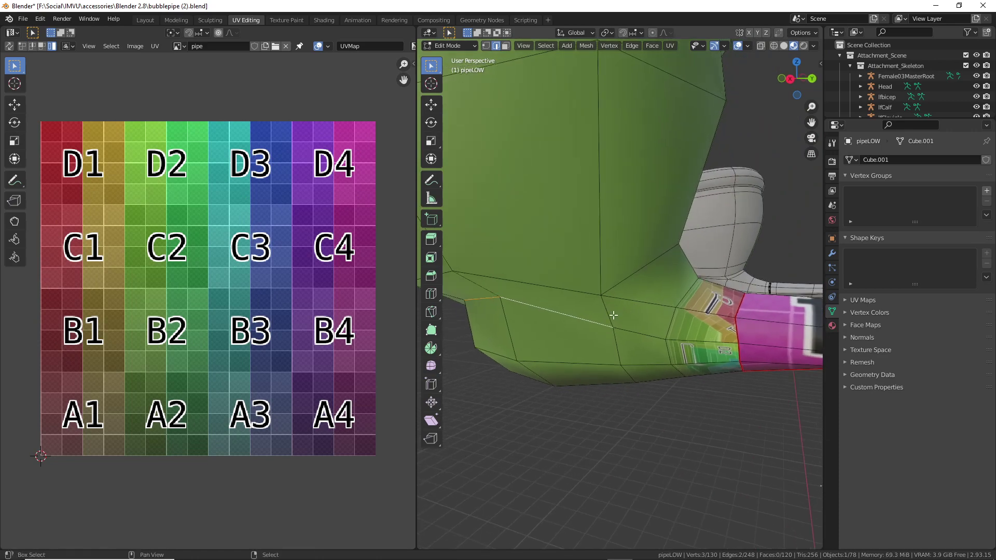
{"action": "middle_click_drag", "start_coordinate": [617, 315], "coordinate": [632, 310]}
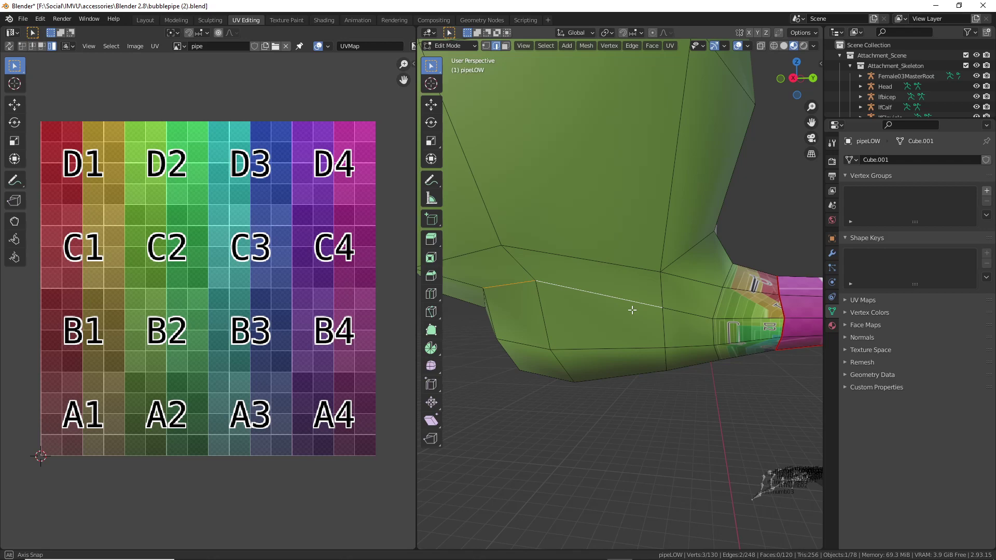
{"action": "middle_click_drag", "start_coordinate": [632, 310], "coordinate": [745, 228]}
{"action": "left_click", "coordinate": [751, 263], "text": "shift"}
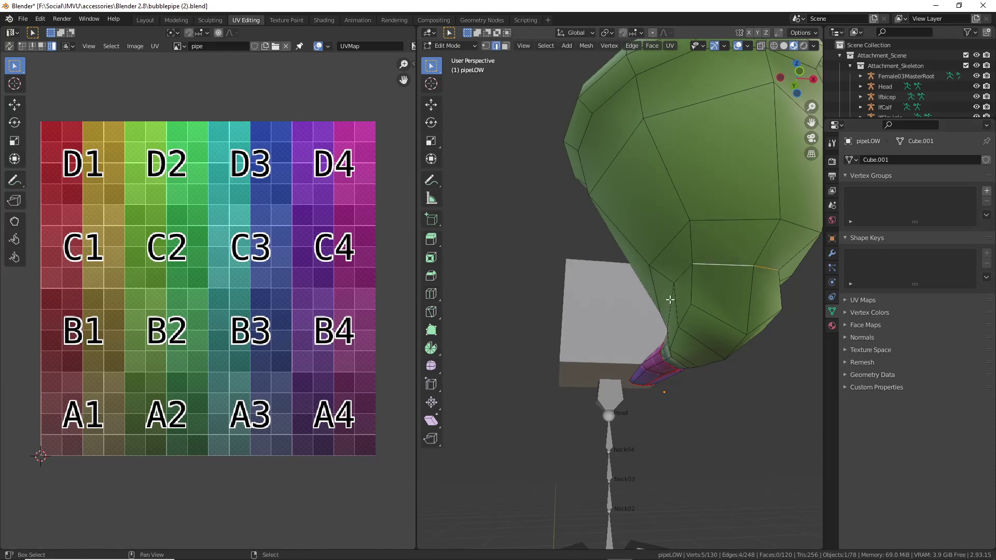
Extend the edge selection along both sides of the foot toward the short neck that joins the stem
{"action": "middle_click_drag", "start_coordinate": [750, 263], "coordinate": [686, 311]}
{"action": "left_click", "coordinate": [625, 309], "text": "shift"}
{"action": "middle_click_drag", "start_coordinate": [625, 309], "coordinate": [634, 336]}
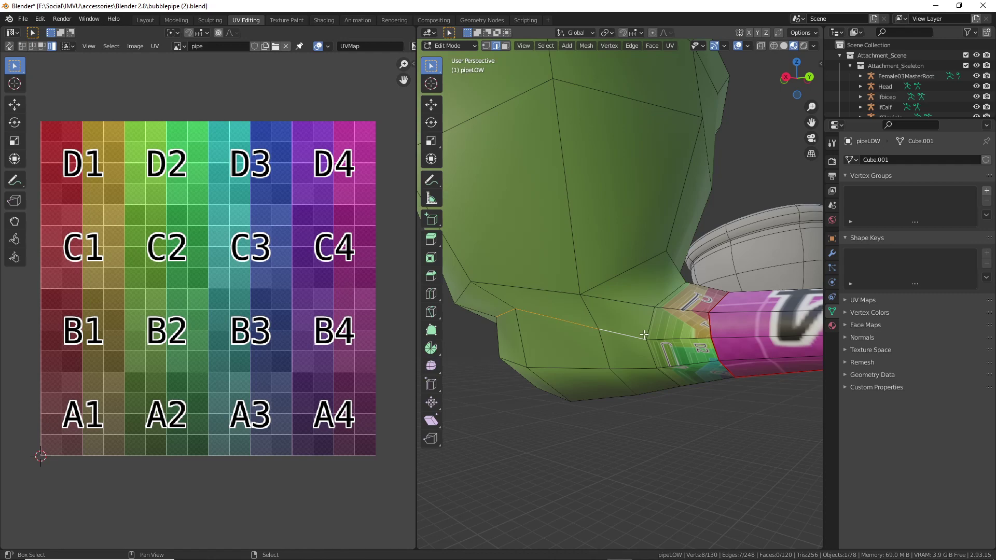
{"action": "left_click", "coordinate": [654, 310], "text": "shift"}
{"action": "middle_click_drag", "start_coordinate": [654, 309], "coordinate": [583, 345]}
{"action": "left_click", "coordinate": [572, 330], "text": "shift"}
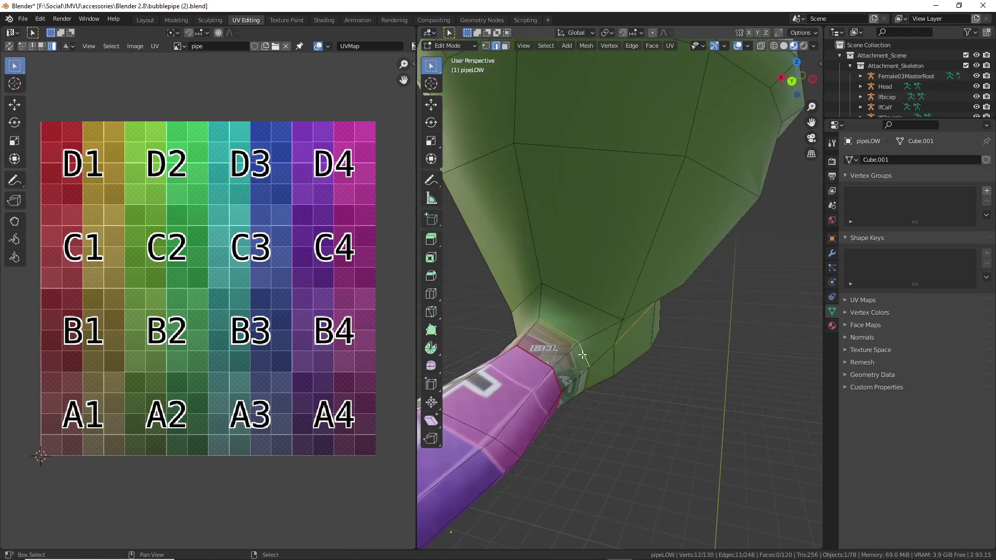
{"action": "left_click", "coordinate": [608, 364], "text": "shift"}
{"action": "middle_click_drag", "start_coordinate": [617, 384], "coordinate": [634, 332]}
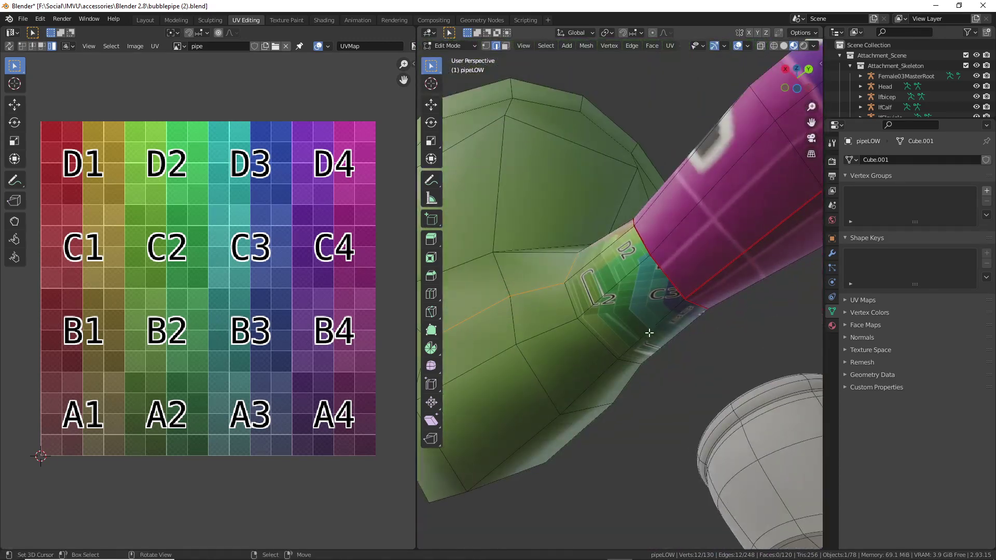
{"action": "key", "text": "ctrl"}
{"action": "left_click_drag", "start_coordinate": [679, 305], "coordinate": [591, 397]}
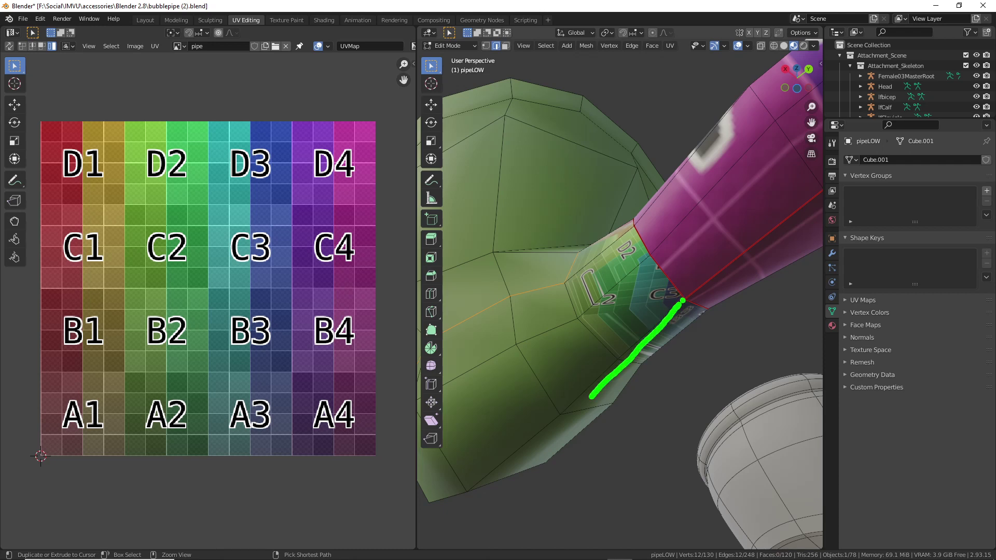
{"action": "left_click_drag", "start_coordinate": [683, 301], "coordinate": [506, 469]}
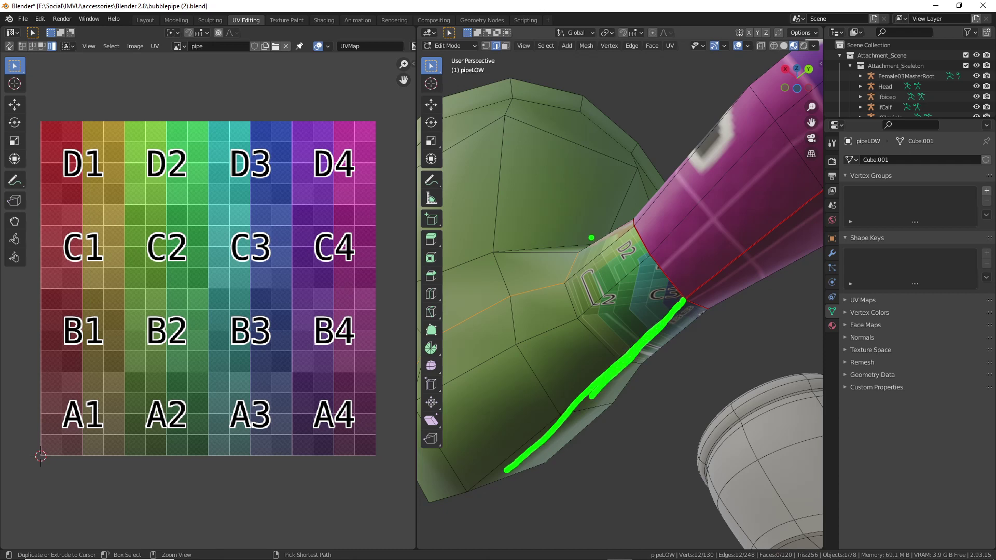
{"action": "mouse_move", "coordinate": [620, 223]}
{"action": "left_mouse_down"}
{"action": "mouse_move", "coordinate": [607, 274]}
{"action": "mouse_move", "coordinate": [749, 284]}
{"action": "mouse_move", "coordinate": [627, 218]}
{"action": "mouse_move", "coordinate": [612, 224]}
{"action": "left_mouse_up"}
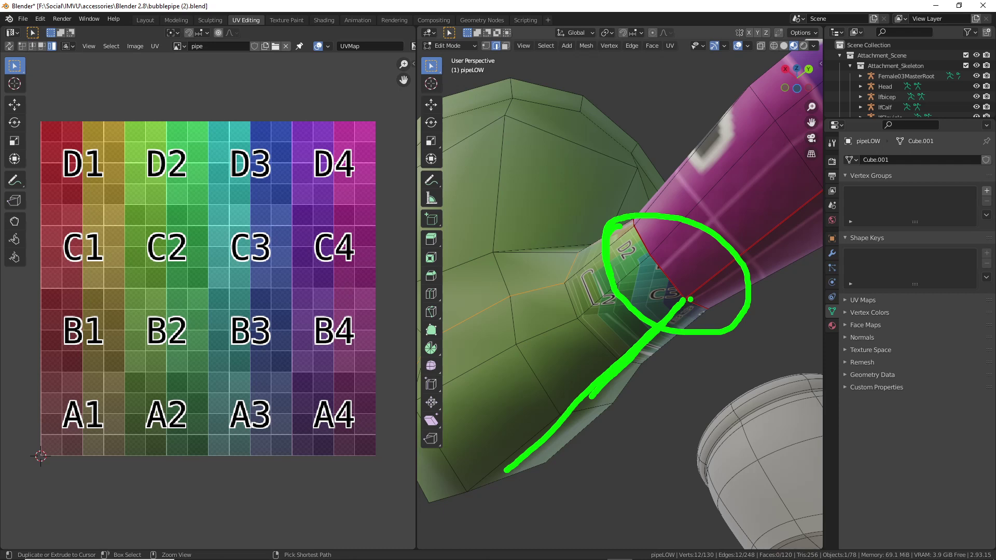
{"action": "left_click_drag", "start_coordinate": [686, 299], "coordinate": [638, 341]}
{"action": "mouse_move", "coordinate": [672, 280]}
{"action": "left_mouse_down"}
{"action": "mouse_move", "coordinate": [634, 346]}
{"action": "mouse_move", "coordinate": [605, 371]}
{"action": "left_mouse_up"}
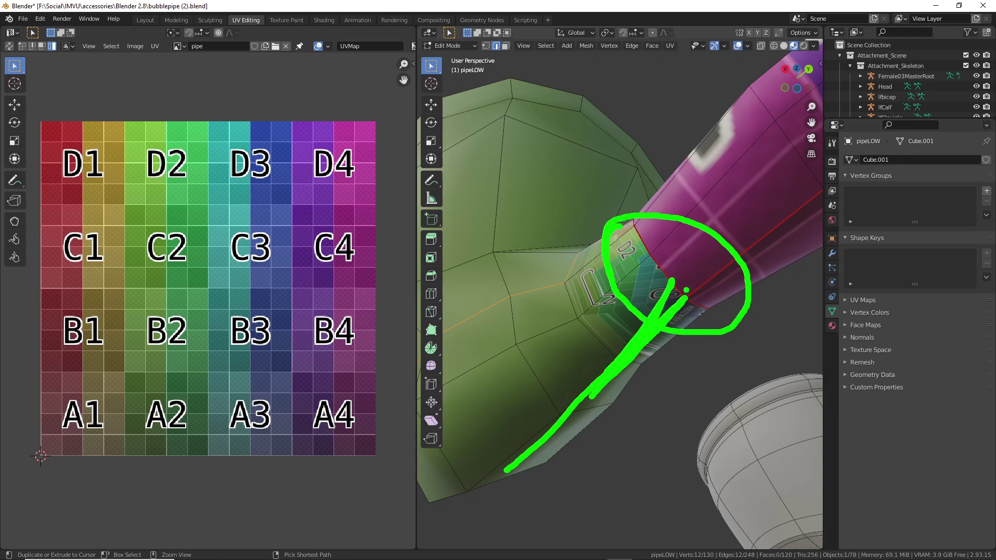
{"action": "left_click_drag", "start_coordinate": [658, 261], "coordinate": [679, 285]}
{"action": "left_click_drag", "start_coordinate": [698, 300], "coordinate": [722, 308]}
{"action": "mouse_move", "coordinate": [566, 291]}
{"action": "left_mouse_down"}
{"action": "mouse_move", "coordinate": [608, 343]}
{"action": "mouse_move", "coordinate": [658, 365]}
{"action": "left_mouse_up"}
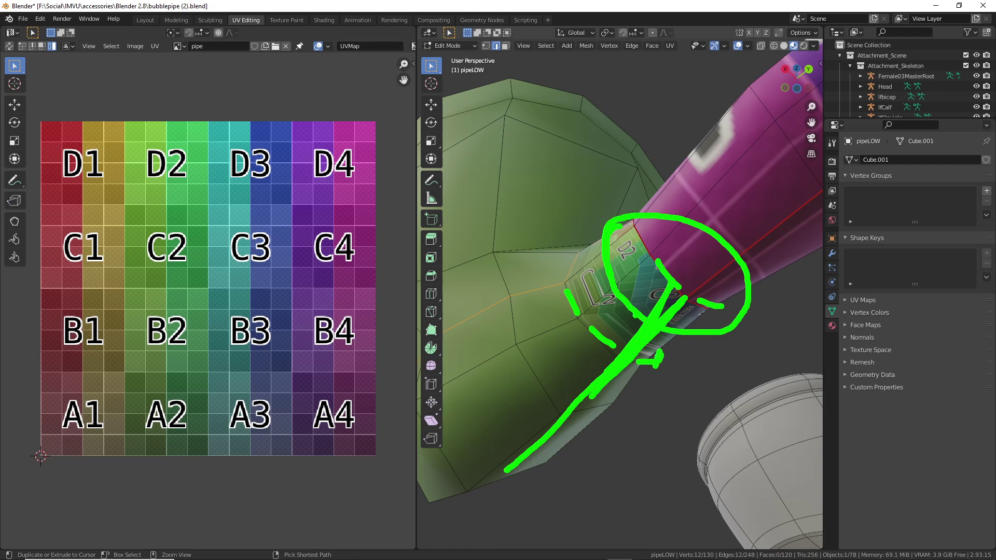
{"action": "key", "text": "Escape"}
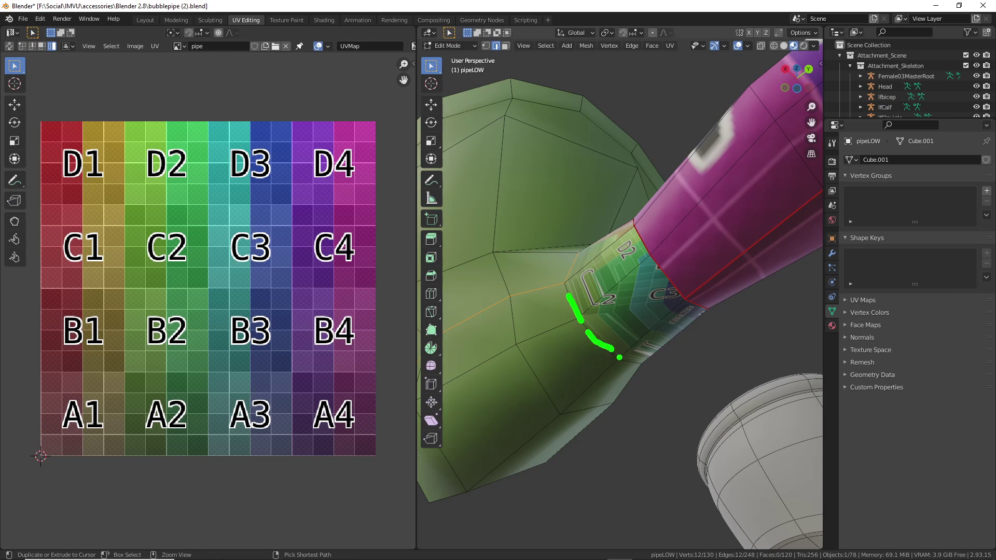
{"action": "left_click_drag", "start_coordinate": [619, 357], "coordinate": [673, 300]}
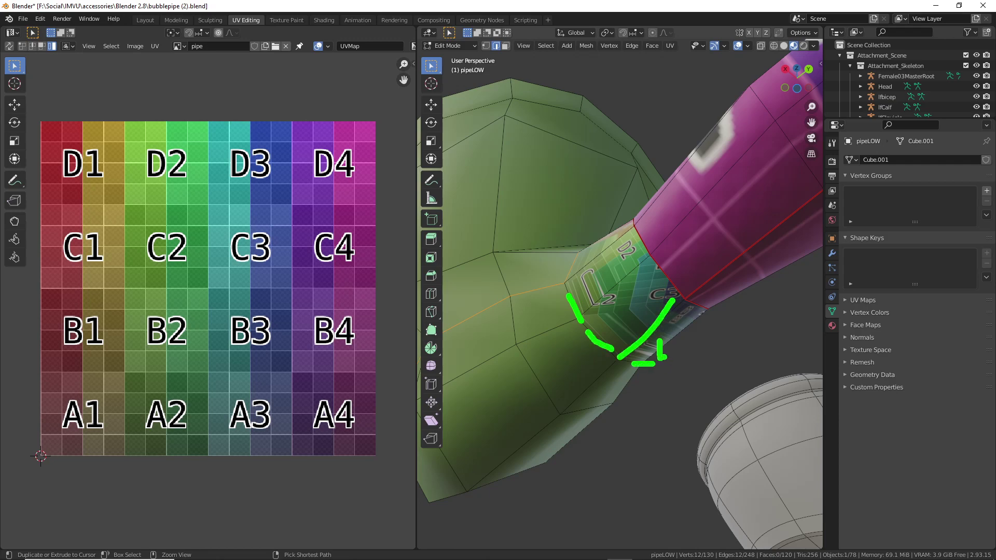
{"action": "key", "text": "Escape"}
Add the remaining neck edge to the selection and mark the edge loop between bowl and foot as a seam
{"action": "mouse_move", "coordinate": [647, 268]}
{"action": "middle_mouse_down"}
{"action": "mouse_move", "coordinate": [613, 365]}
{"action": "mouse_move", "coordinate": [599, 124]}
{"action": "middle_mouse_up"}
{"action": "left_click", "coordinate": [623, 351], "text": "shift"}
{"action": "left_click", "coordinate": [633, 46]}
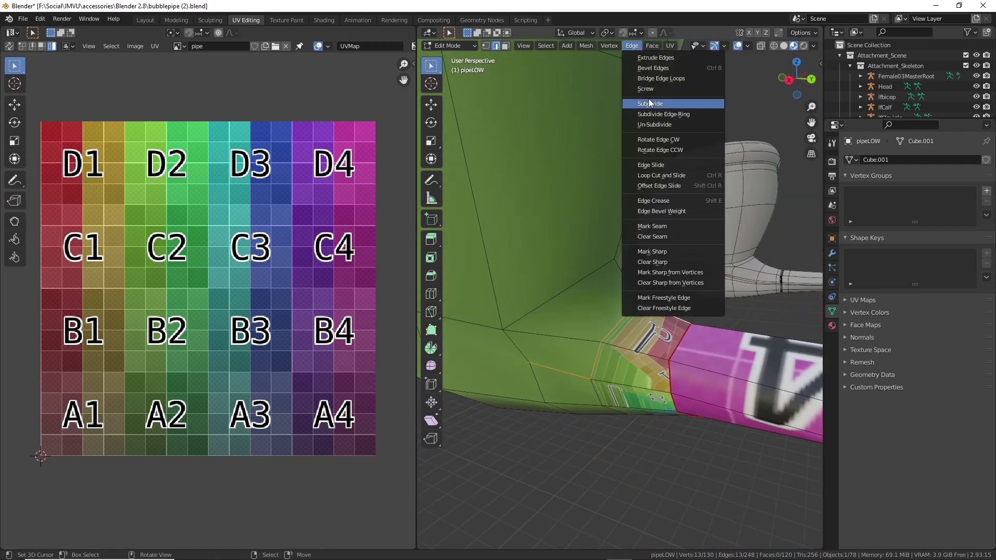
{"action": "left_click", "coordinate": [651, 226]}
Select the whole pipe mesh and unwrap it again with the new seam separating the bowl from the foot
{"action": "middle_click_drag", "start_coordinate": [655, 255], "coordinate": [621, 285]}
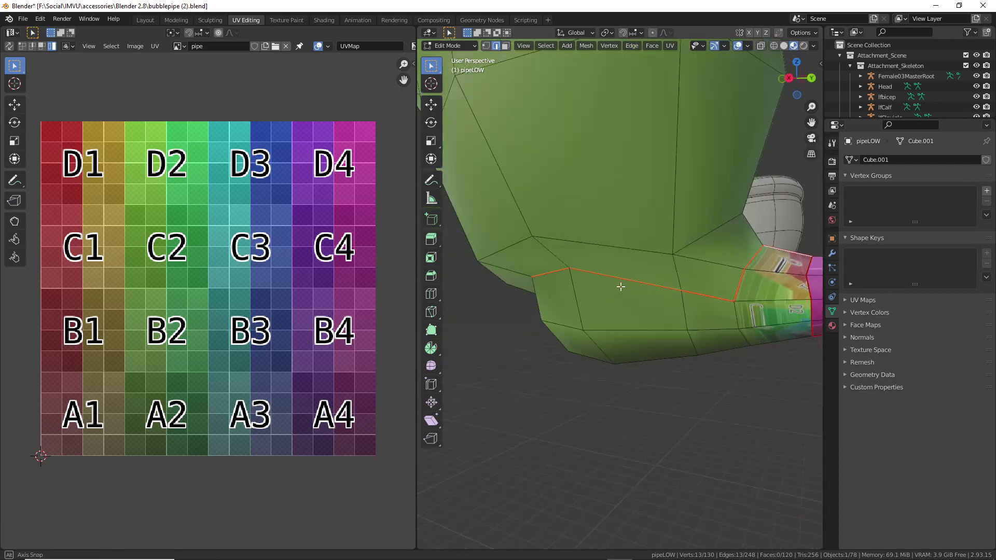
{"action": "scroll", "coordinate": [620, 285], "scroll_direction": "down", "scroll_amount": 2}
{"action": "middle_click_drag", "start_coordinate": [737, 291], "coordinate": [653, 325]}
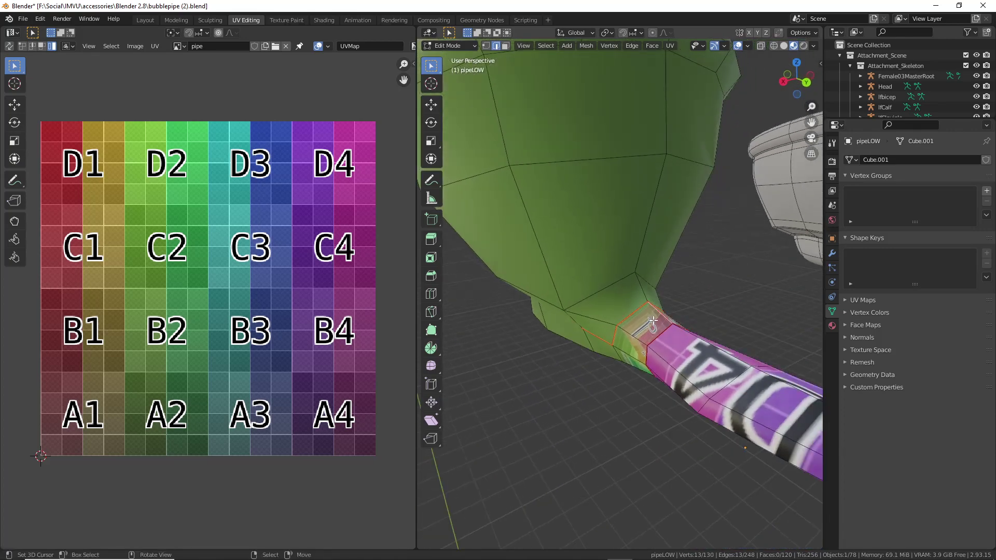
{"action": "key", "text": "a"}
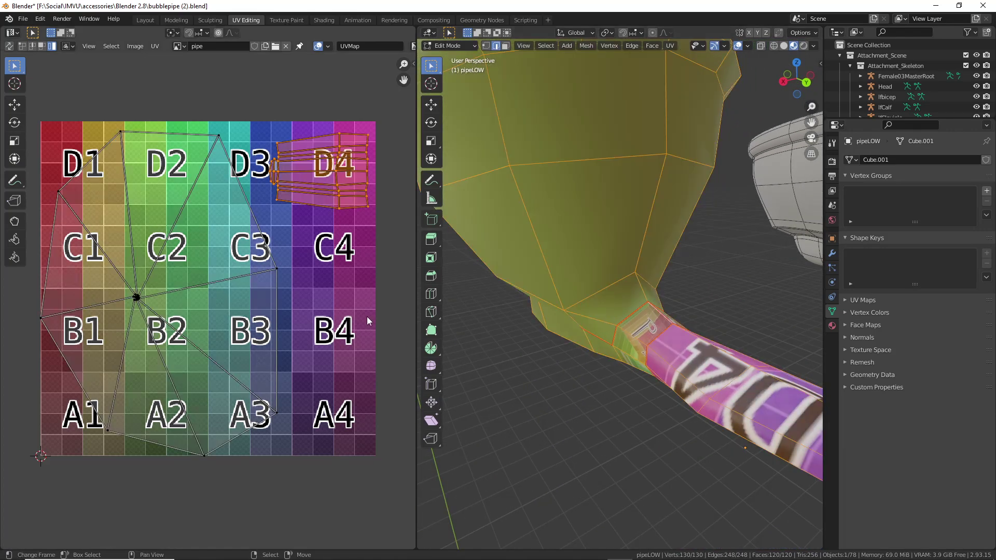
{"action": "key", "text": "u"}
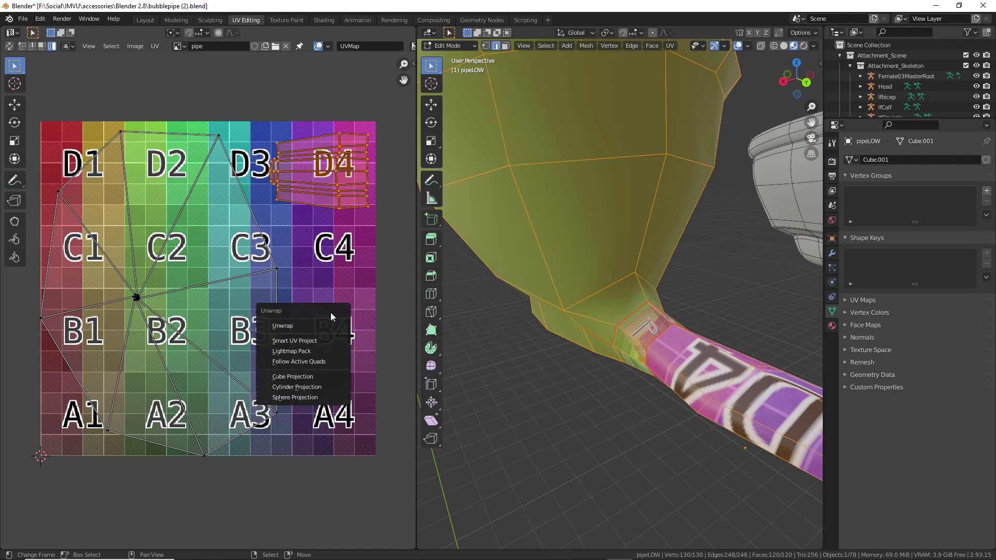
{"action": "key", "text": "u"}
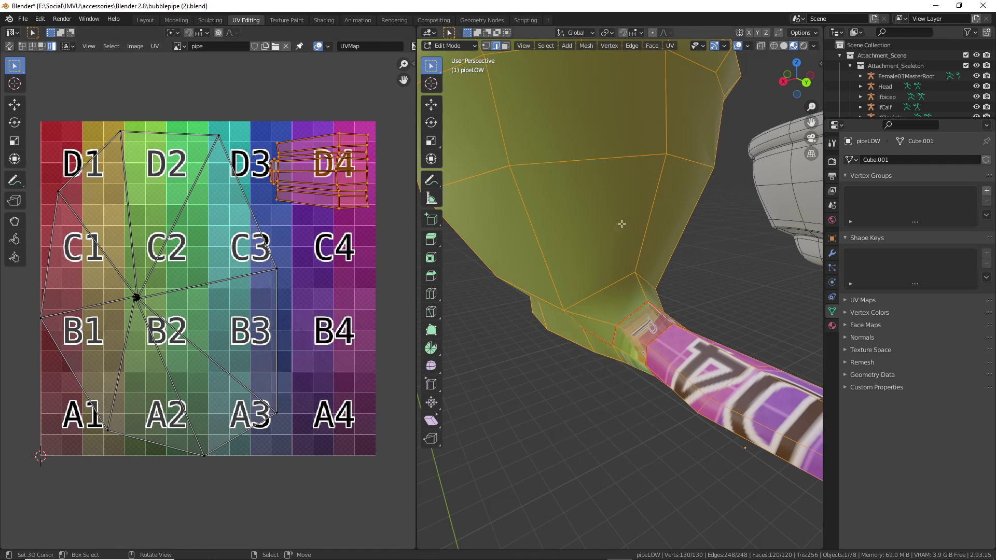
{"action": "key", "text": "u"}
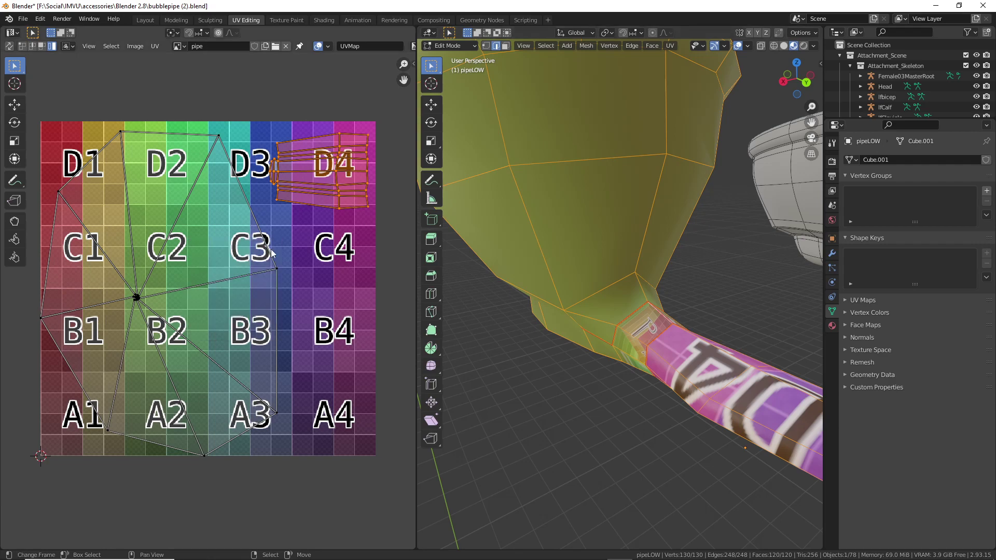
{"action": "key", "text": "u"}
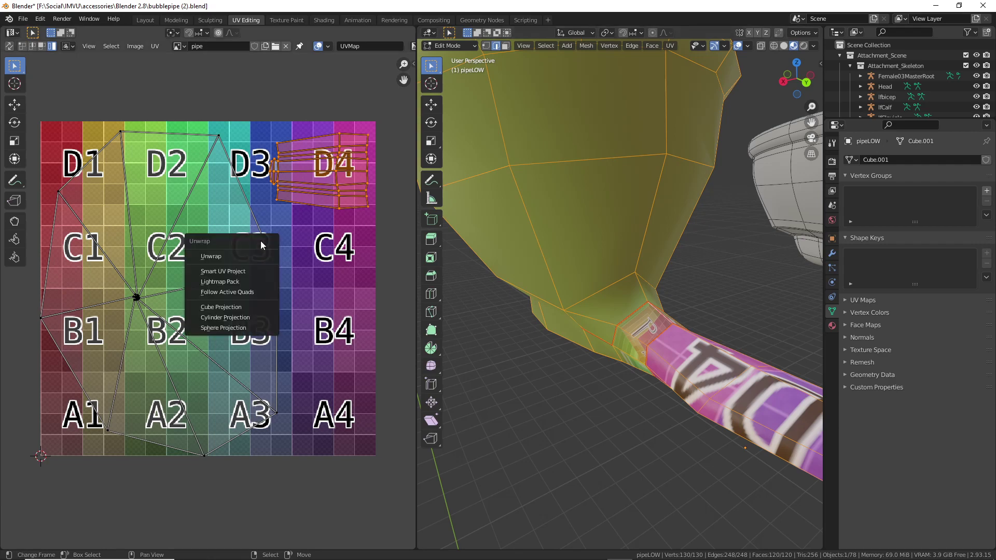
{"action": "left_click", "coordinate": [219, 256]}
Select the foot's linked UV island and reposition it over the D1 tile of the colour grid
{"action": "middle_click_drag", "start_coordinate": [649, 270], "coordinate": [720, 272]}
{"action": "left_click", "coordinate": [77, 164]}
{"action": "key", "text": "g"}
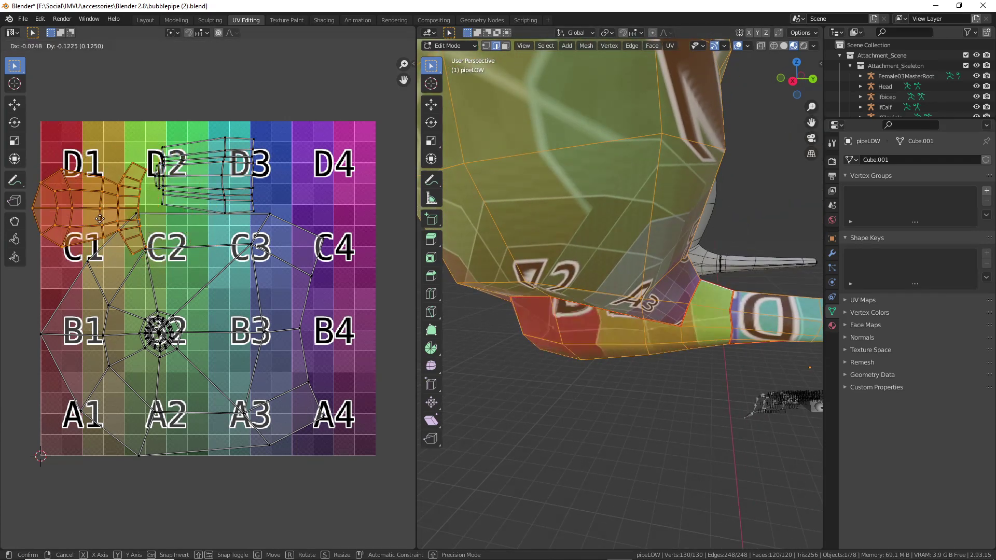
{"action": "left_click", "coordinate": [111, 169]}
Examine the checker texture on the bowl, neck and stem from several sides for stretching and a place for a vertical seam
{"action": "middle_click_drag", "start_coordinate": [550, 280], "coordinate": [578, 334]}
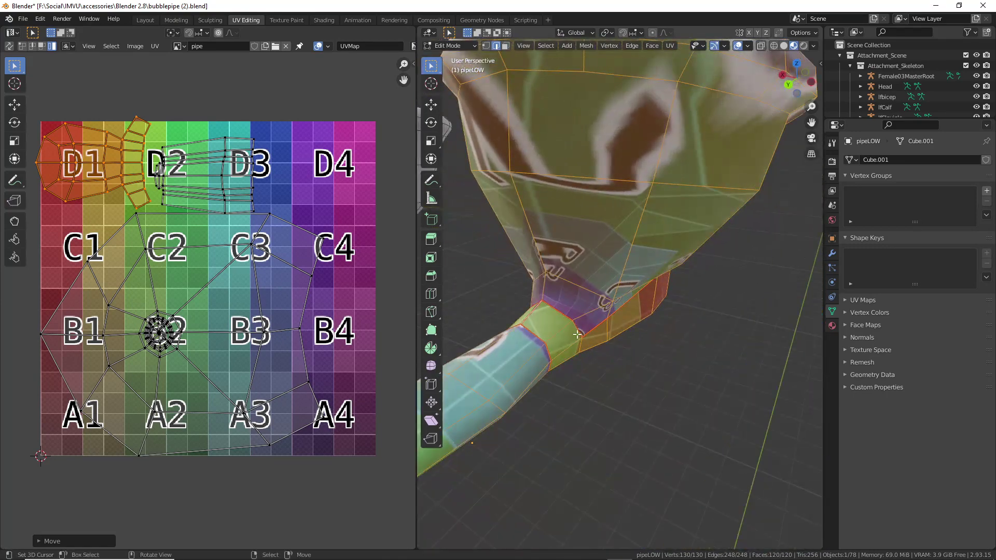
{"action": "middle_click_drag", "start_coordinate": [554, 270], "coordinate": [768, 266]}
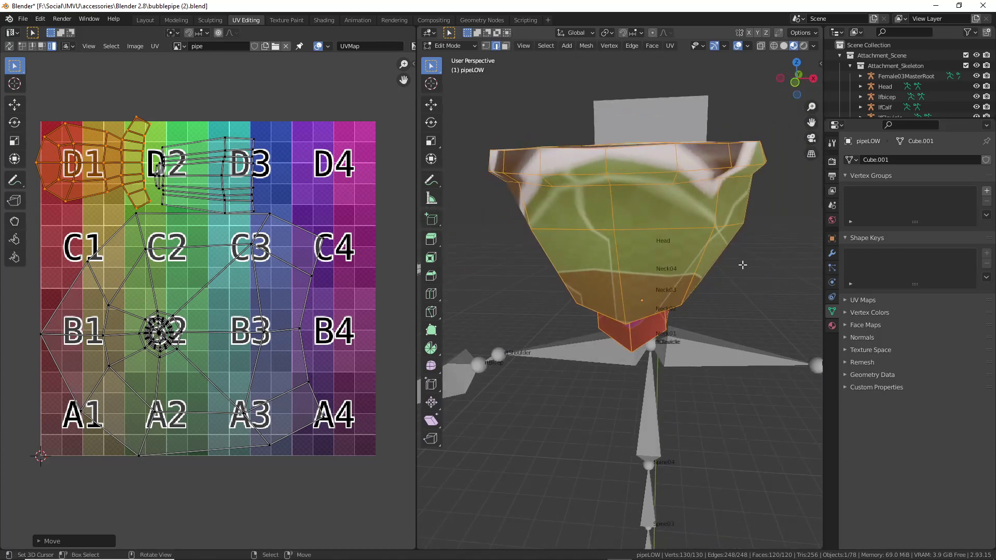
{"action": "scroll", "coordinate": [704, 285], "scroll_direction": "down", "scroll_amount": 2}
{"action": "middle_click_drag", "start_coordinate": [704, 285], "coordinate": [621, 325]}
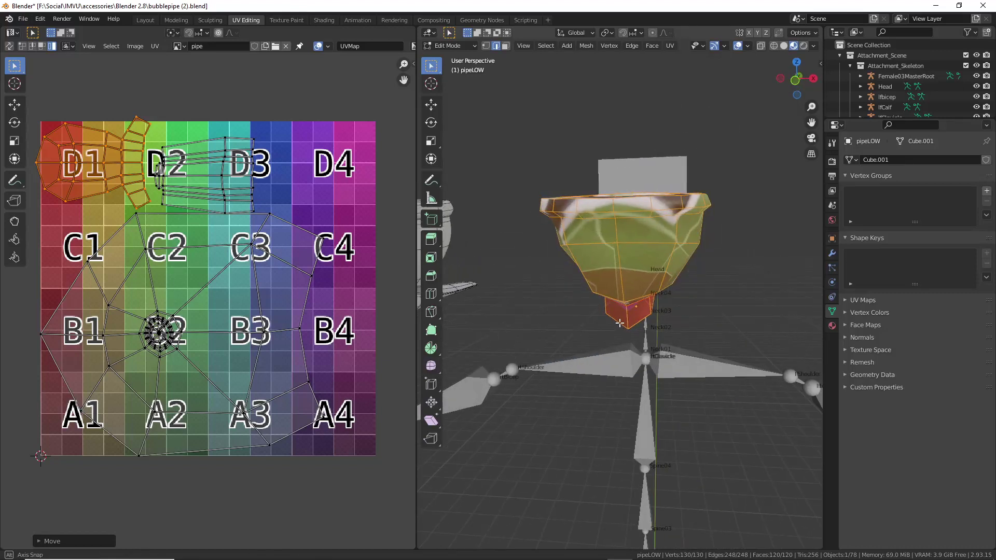
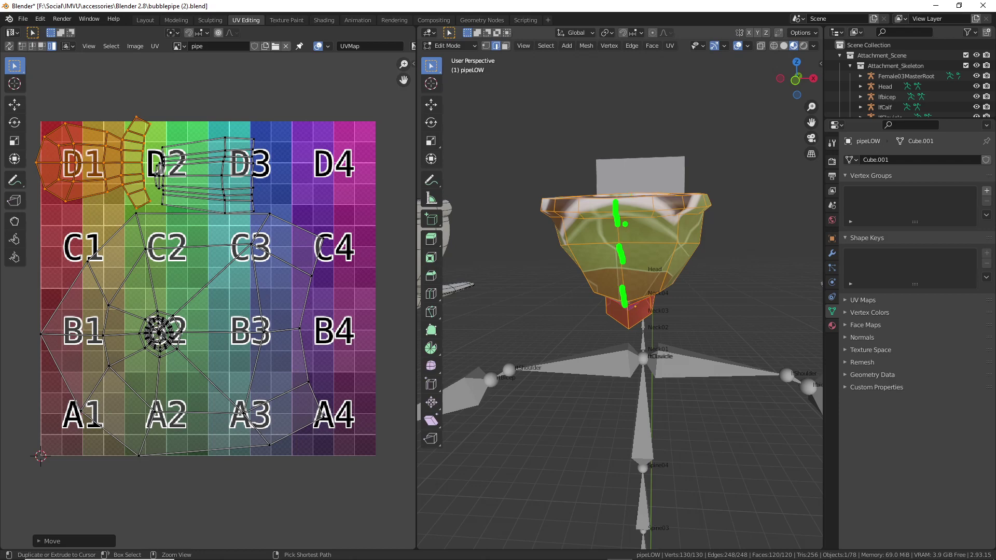
{"action": "key", "text": "Escape"}
{"action": "mouse_move", "coordinate": [718, 273]}
{"action": "middle_mouse_down"}
{"action": "mouse_move", "coordinate": [516, 318]}
{"action": "mouse_move", "coordinate": [512, 298]}
{"action": "middle_mouse_up"}
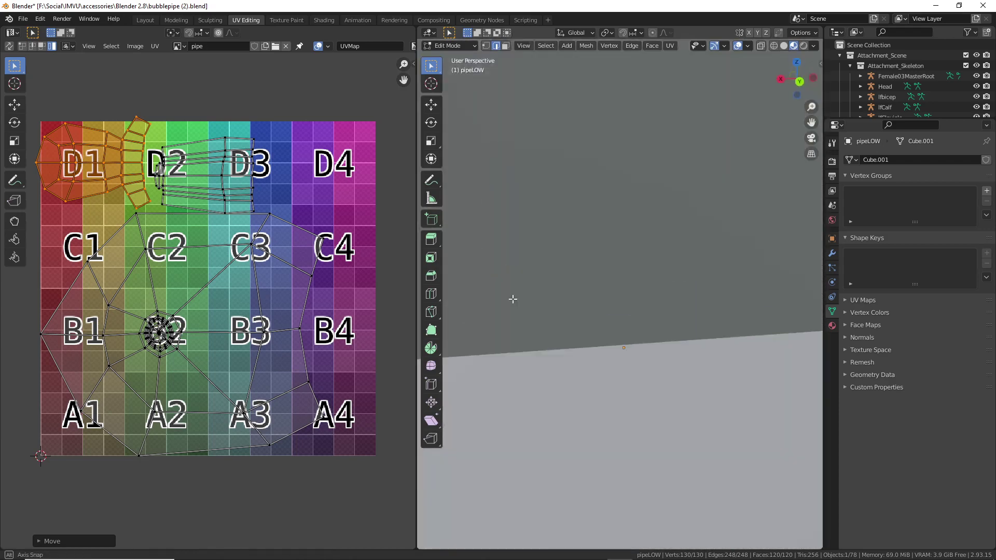
{"action": "scroll", "coordinate": [627, 295], "scroll_direction": "up", "scroll_amount": 3}
{"action": "middle_click_drag", "start_coordinate": [627, 294], "coordinate": [622, 303]}
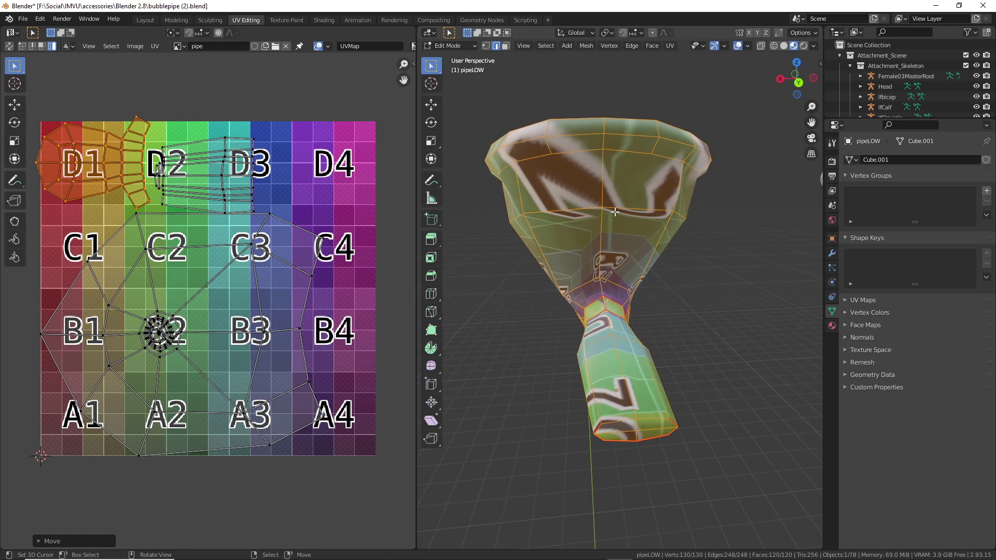
{"action": "middle_click_drag", "start_coordinate": [586, 232], "coordinate": [590, 255]}
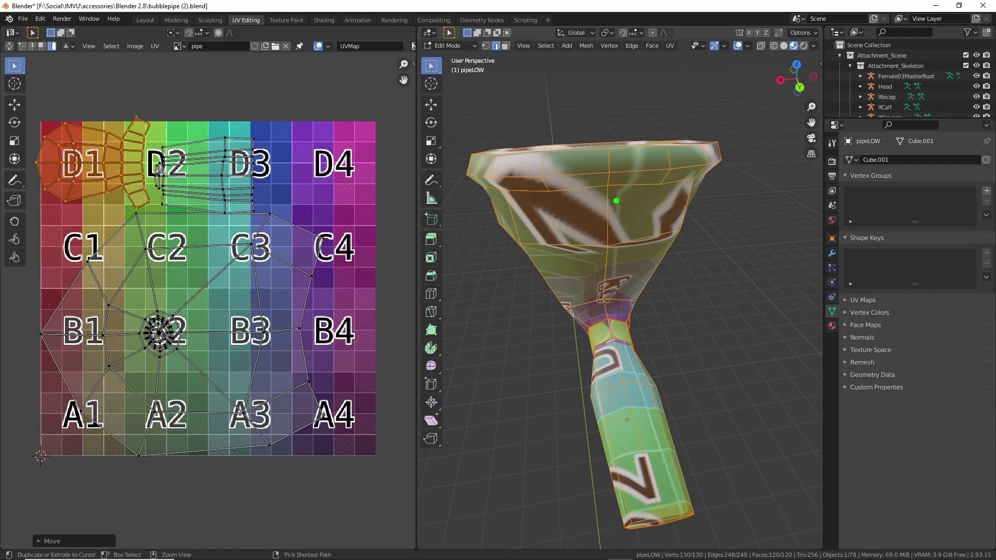
{"action": "left_click_drag", "start_coordinate": [608, 202], "coordinate": [608, 262]}
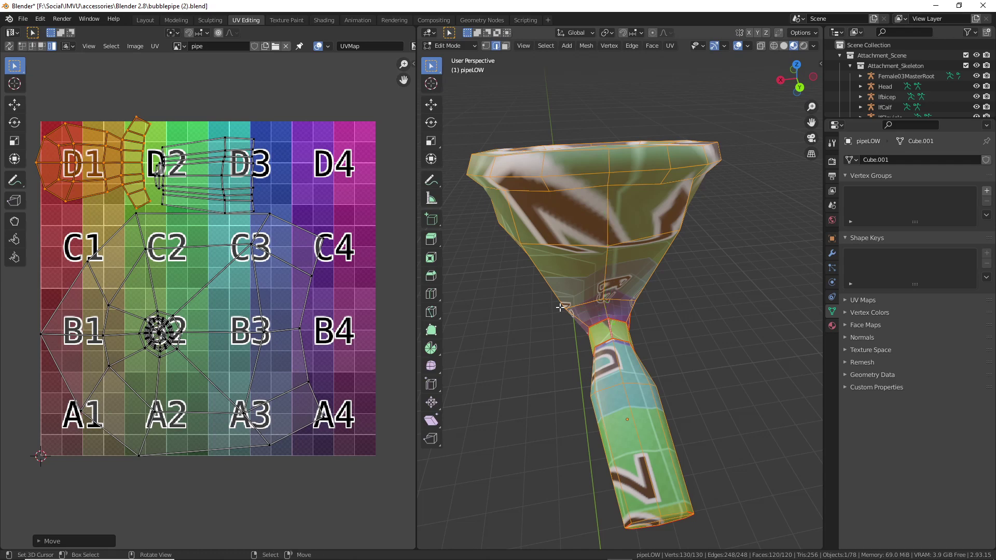
{"action": "mouse_move", "coordinate": [582, 309]}
{"action": "middle_mouse_down"}
{"action": "mouse_move", "coordinate": [733, 285]}
{"action": "mouse_move", "coordinate": [571, 283]}
{"action": "mouse_move", "coordinate": [672, 277]}
{"action": "middle_mouse_up"}
{"action": "scroll", "coordinate": [672, 277], "scroll_direction": "down", "scroll_amount": 2}
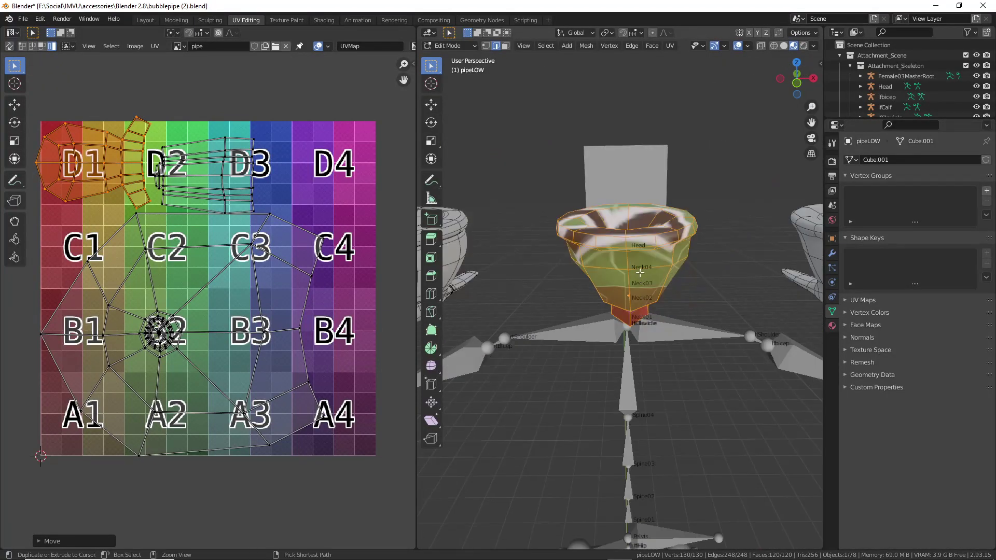
{"action": "left_click_drag", "start_coordinate": [631, 254], "coordinate": [631, 327]}
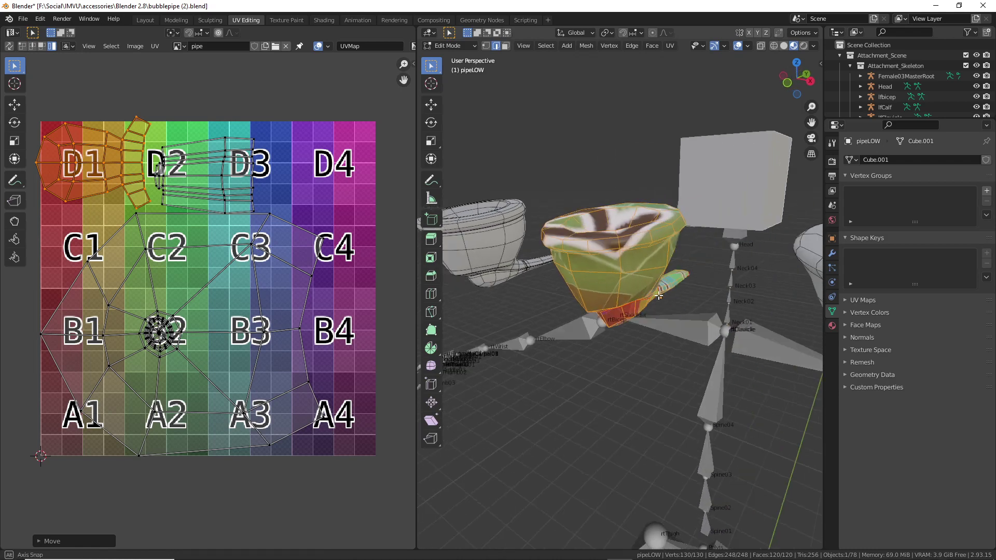
{"action": "middle_click_drag", "start_coordinate": [631, 328], "coordinate": [585, 299]}
{"action": "scroll", "coordinate": [585, 299], "scroll_direction": "up", "scroll_amount": 5}
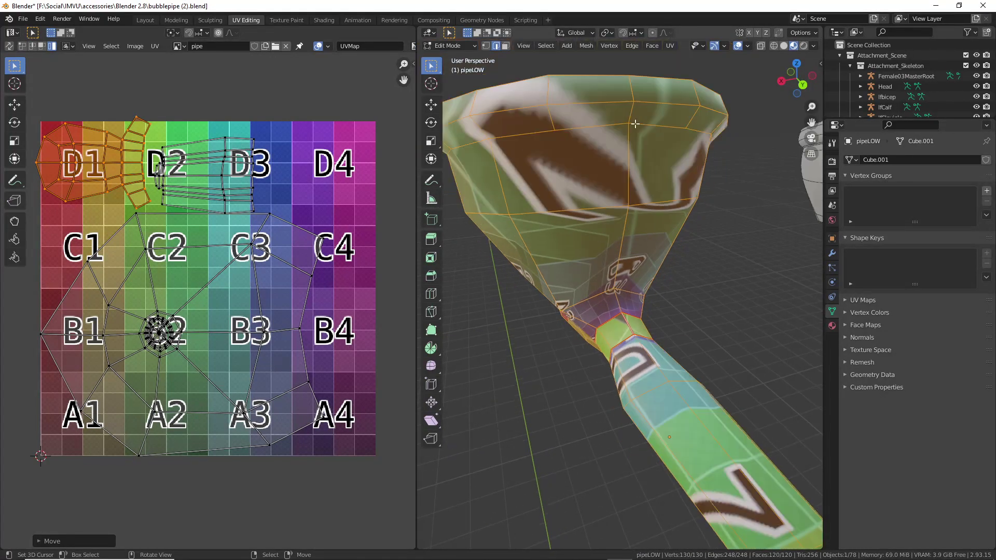
Mark the vertical line of edges on the bowl's stem side, from below the rim down to the neck seam, as a seam
{"action": "key", "text": "ctrl"}
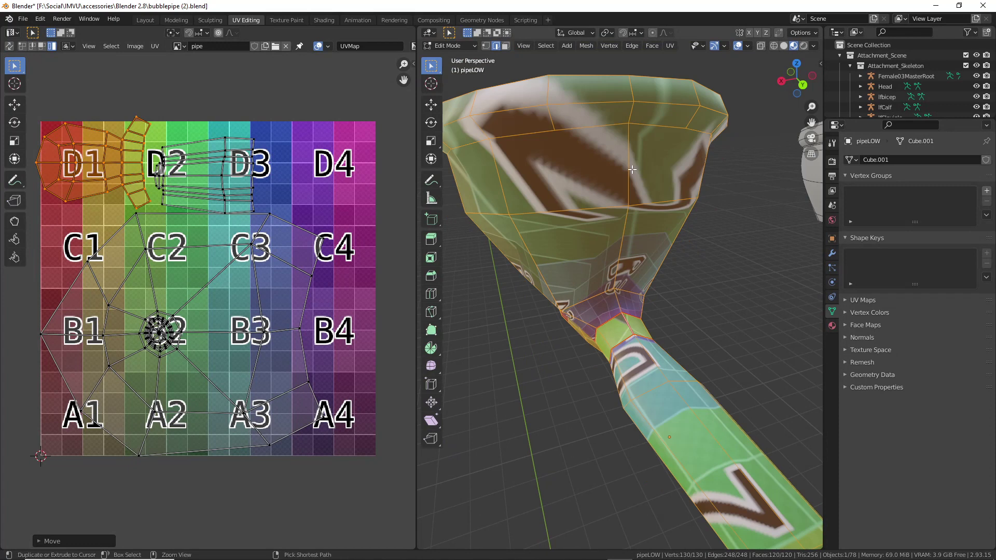
{"action": "right_click", "coordinate": [629, 154]}
{"action": "right_click", "coordinate": [617, 260], "text": "shift"}
{"action": "scroll", "coordinate": [621, 306], "scroll_direction": "up", "scroll_amount": 3}
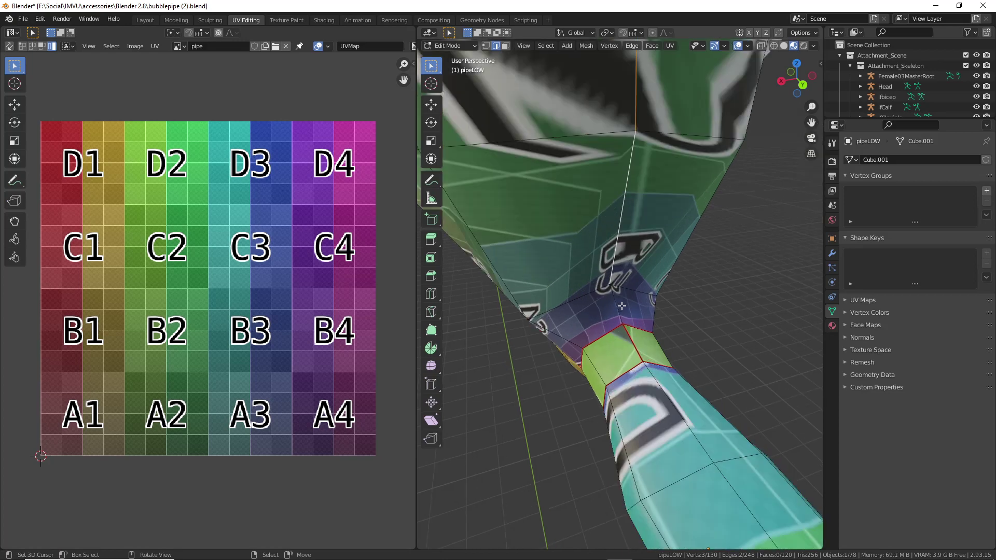
{"action": "right_click", "coordinate": [621, 306], "text": "shift"}
{"action": "middle_click_drag", "start_coordinate": [631, 320], "coordinate": [634, 330]}
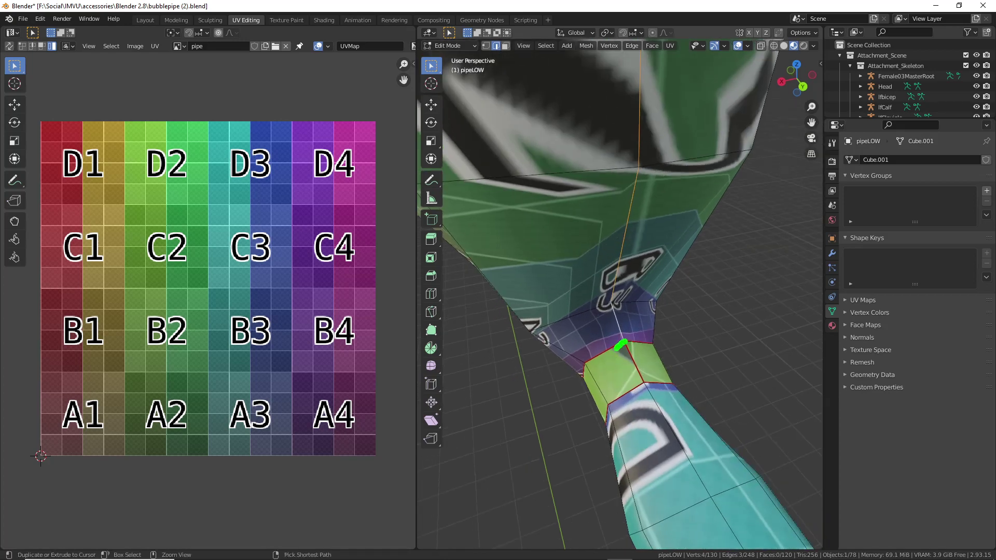
{"action": "left_click_drag", "start_coordinate": [617, 347], "coordinate": [639, 344]}
{"action": "mouse_move", "coordinate": [645, 382]}
{"action": "left_mouse_down"}
{"action": "mouse_move", "coordinate": [626, 245]}
{"action": "mouse_move", "coordinate": [635, 66]}
{"action": "left_mouse_up"}
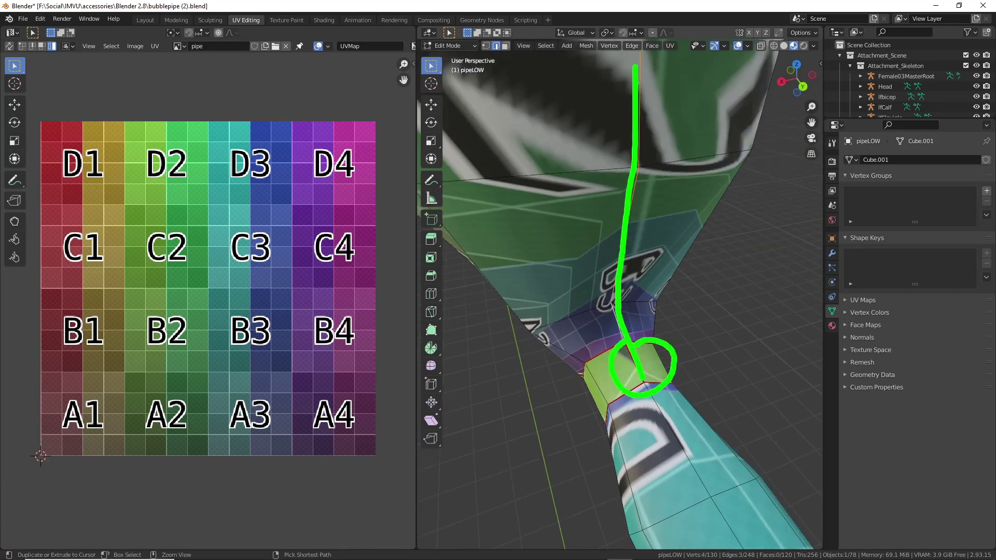
{"action": "key", "text": "Escape"}
{"action": "middle_click_drag", "start_coordinate": [644, 159], "coordinate": [638, 206], "text": "shift"}
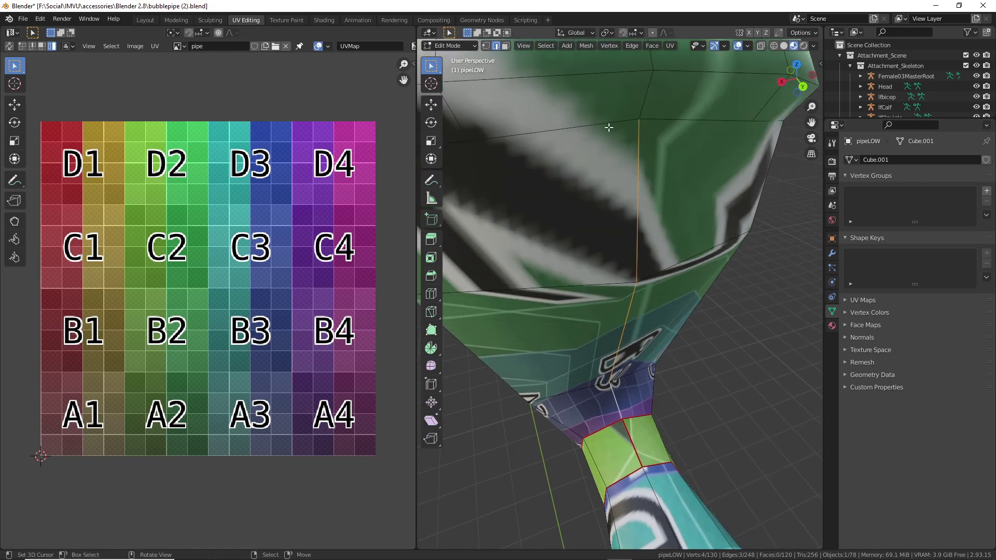
{"action": "left_click", "coordinate": [628, 46]}
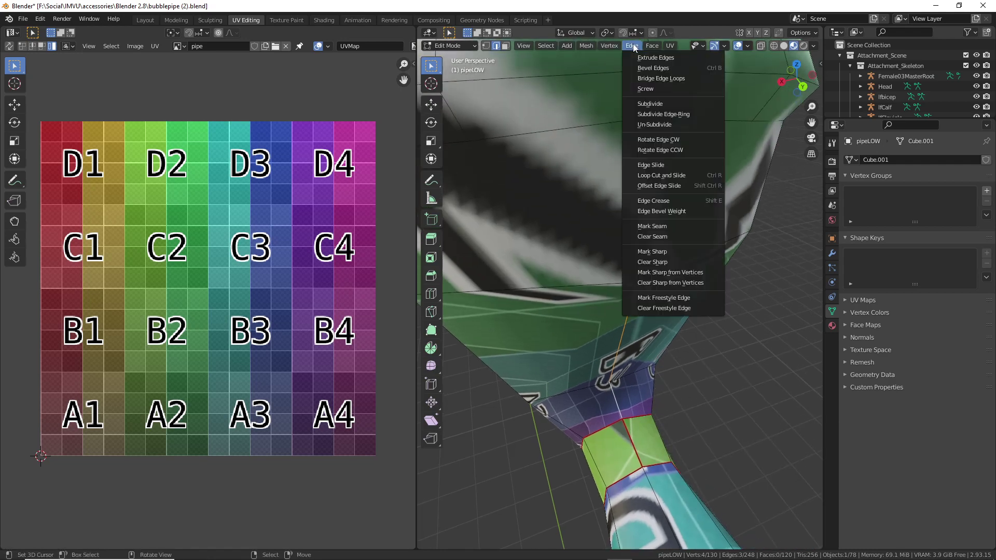
{"action": "left_click", "coordinate": [651, 226]}
Select the edge loop running around the bowl just below its rim and mark it as a seam
{"action": "middle_click_drag", "start_coordinate": [652, 228], "coordinate": [567, 215]}
{"action": "left_click", "coordinate": [618, 226], "text": "alt"}
{"action": "left_click", "coordinate": [623, 221], "text": "alt+shift"}
{"action": "left_click", "coordinate": [567, 215], "text": "alt+shift"}
{"action": "left_click", "coordinate": [691, 194], "text": "alt+shift"}
{"action": "middle_click_drag", "start_coordinate": [691, 194], "coordinate": [325, 282]}
{"action": "left_click", "coordinate": [660, 216], "text": "alt+shift"}
{"action": "scroll", "coordinate": [620, 224], "scroll_direction": "down", "scroll_amount": 2}
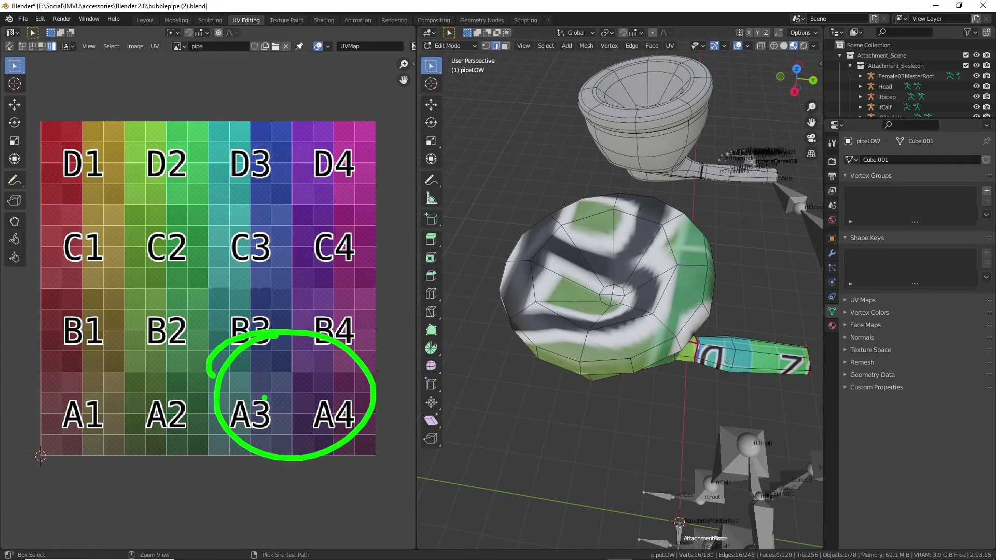
{"action": "key", "text": "KP_Decimal"}
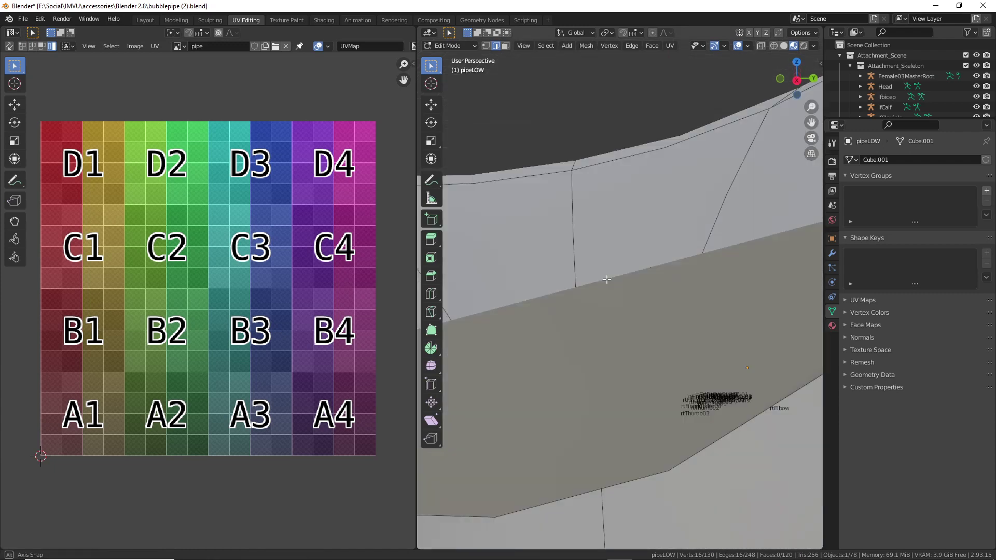
{"action": "middle_click_drag", "start_coordinate": [674, 312], "coordinate": [617, 103]}
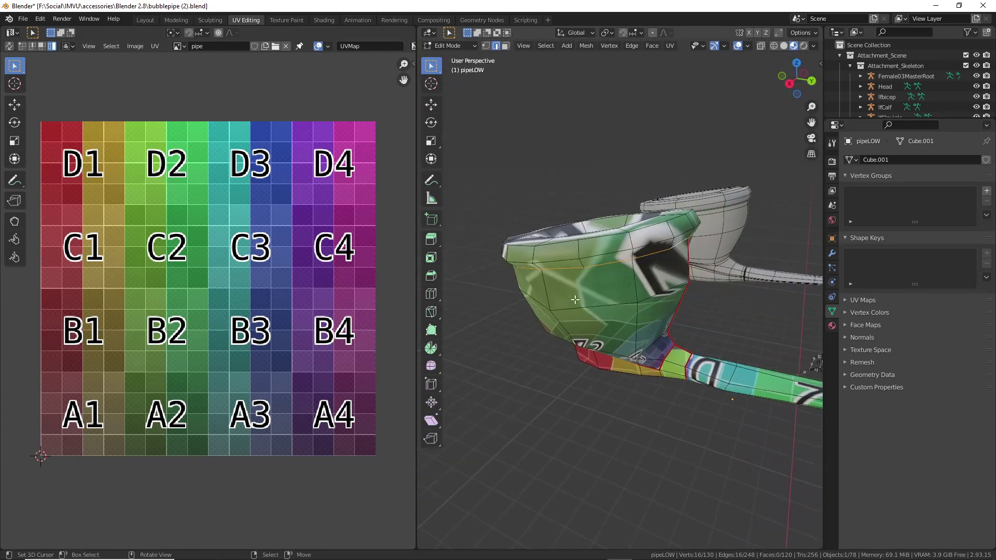
{"action": "scroll", "coordinate": [615, 89], "scroll_direction": "up", "scroll_amount": 3}
{"action": "left_click", "coordinate": [631, 46]}
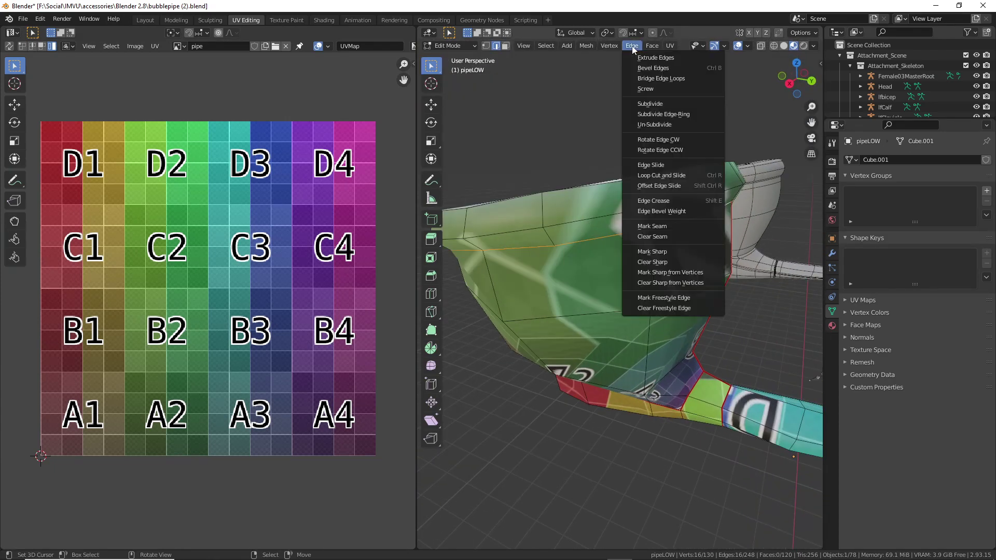
{"action": "left_click", "coordinate": [648, 225]}
{"action": "middle_click_drag", "start_coordinate": [648, 225], "coordinate": [545, 277]}
{"action": "left_click_drag", "start_coordinate": [645, 177], "coordinate": [639, 299]}
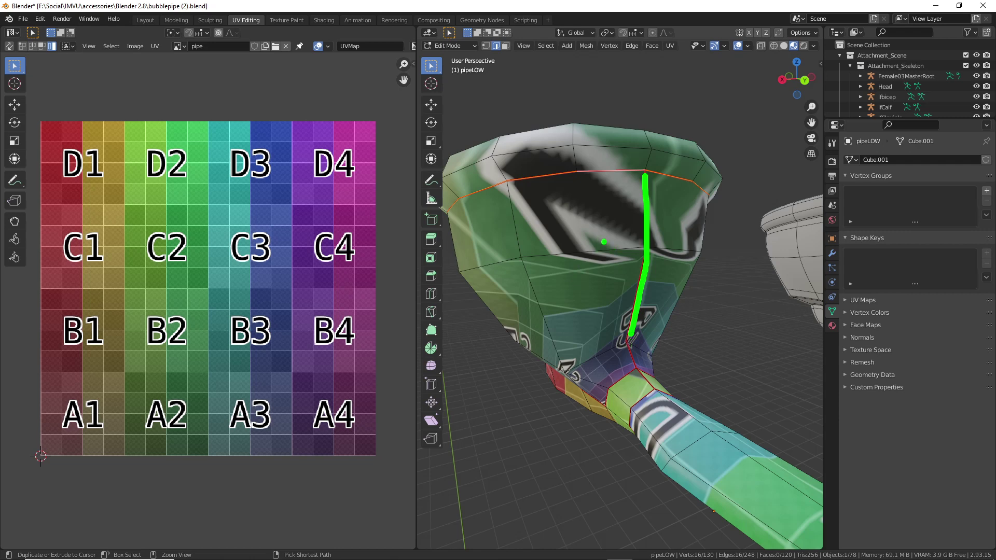
{"action": "mouse_move", "coordinate": [613, 247]}
{"action": "left_mouse_down"}
{"action": "mouse_move", "coordinate": [507, 261]}
{"action": "mouse_move", "coordinate": [542, 281]}
{"action": "left_mouse_up"}
{"action": "mouse_move", "coordinate": [660, 252]}
{"action": "left_mouse_down"}
{"action": "mouse_move", "coordinate": [737, 270]}
{"action": "mouse_move", "coordinate": [719, 294]}
{"action": "left_mouse_up"}
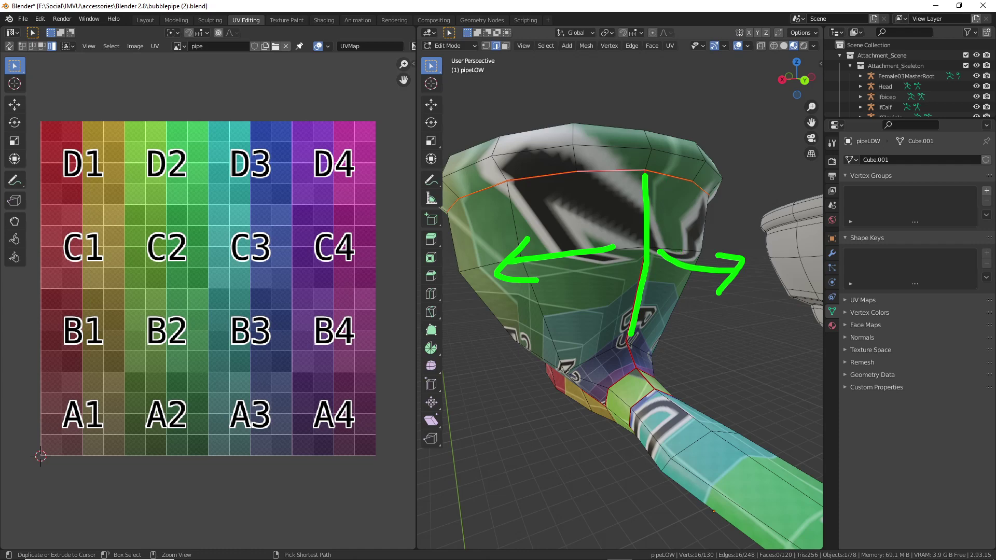
{"action": "key", "text": "Escape"}
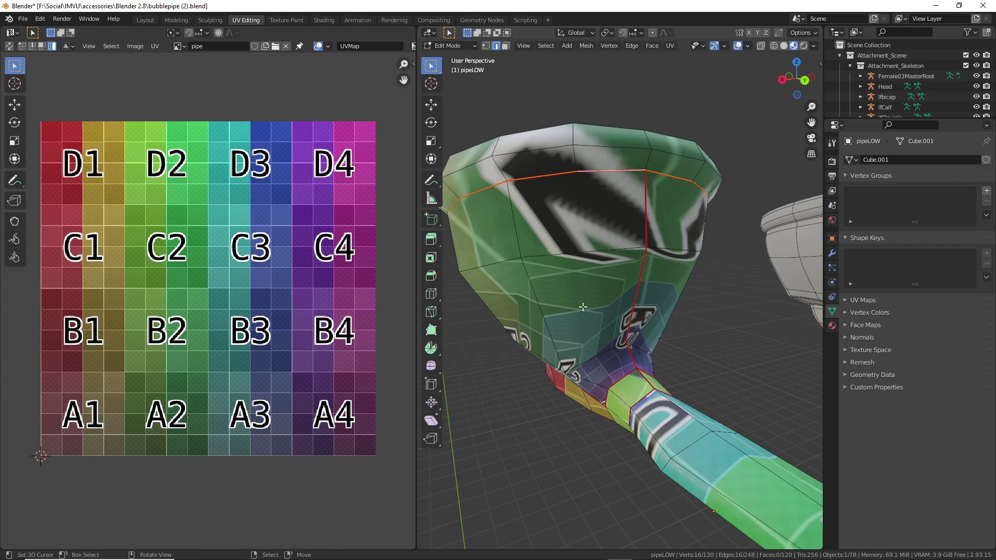
Select the whole pipe mesh and unwrap it using the bowl's vertical seam and the seam below the rim
{"action": "key", "text": "a"}
{"action": "key", "text": "u"}
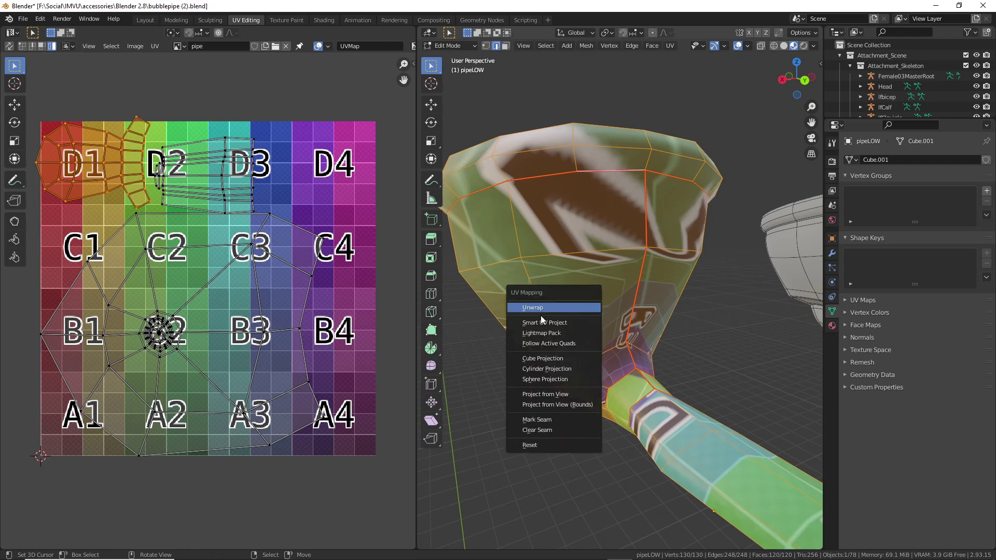
{"action": "left_click", "coordinate": [536, 309]}
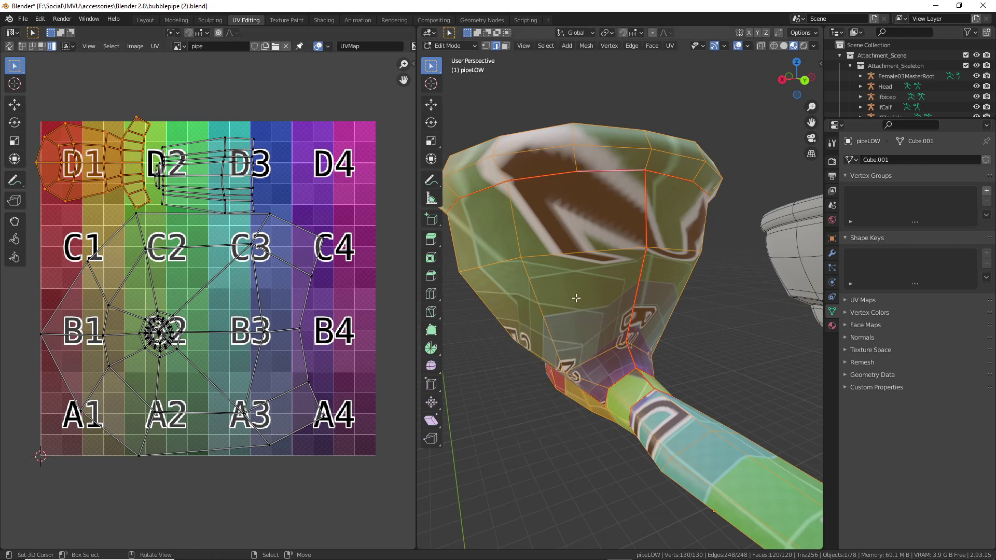
{"action": "key", "text": "u"}
{"action": "left_click", "coordinate": [523, 295]}
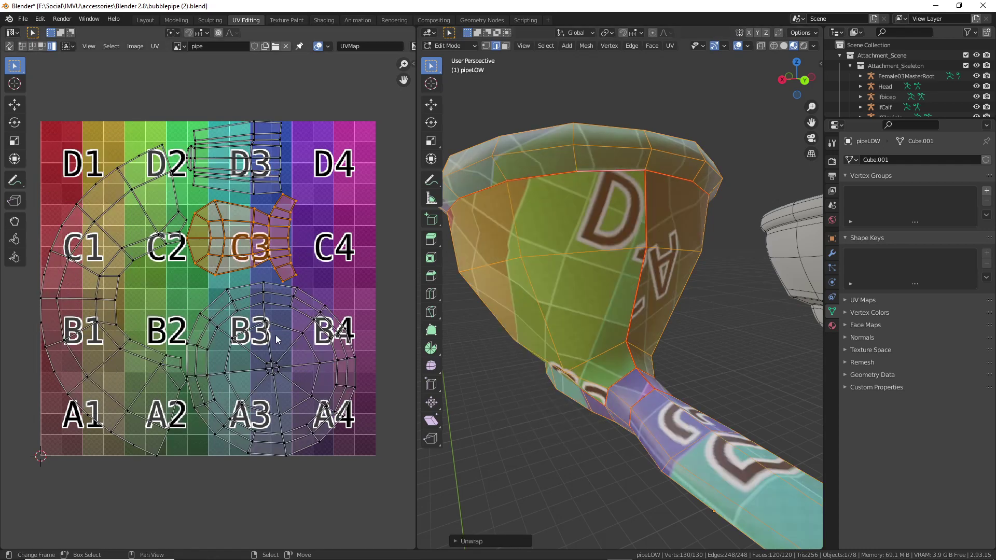
{"action": "left_click", "coordinate": [103, 235]}
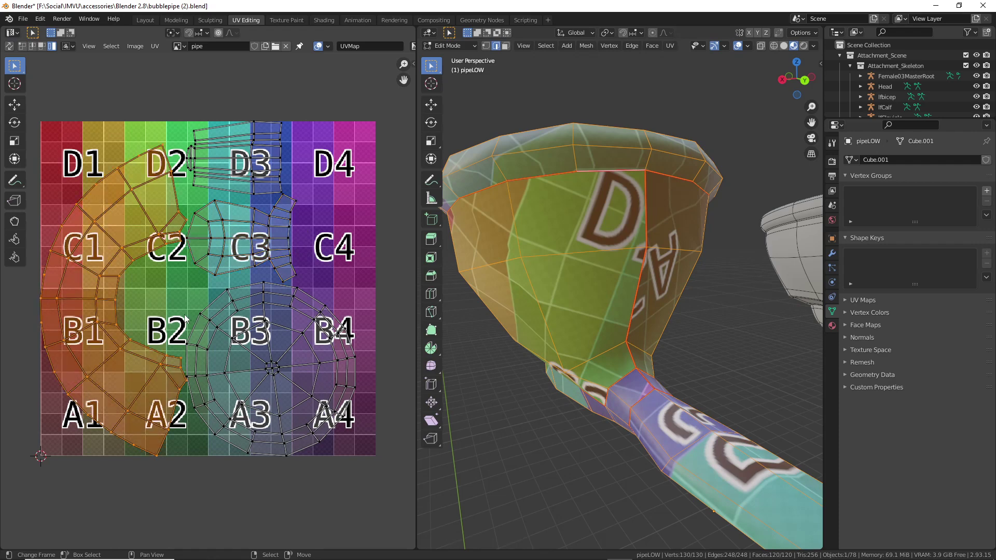
{"action": "key", "text": "r"}
{"action": "key", "text": "Escape"}
Select the round UV island of the rim and bowl interior and shift it slightly upward over the A3–B4 tiles
{"action": "left_click", "coordinate": [223, 353]}
{"action": "key", "text": "g"}
{"action": "left_click", "coordinate": [228, 342]}
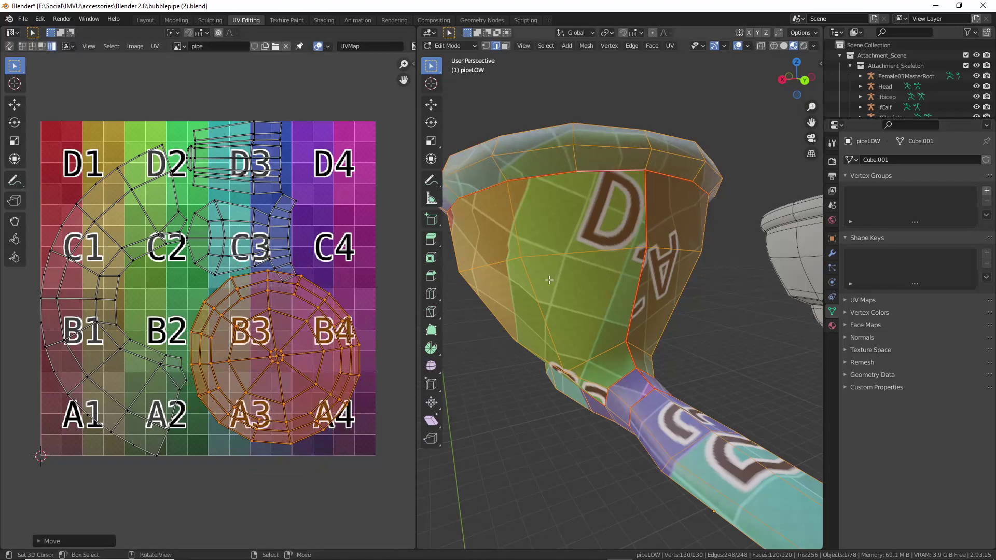
{"action": "middle_click_drag", "start_coordinate": [548, 280], "coordinate": [498, 311]}
{"action": "key", "text": "g"}
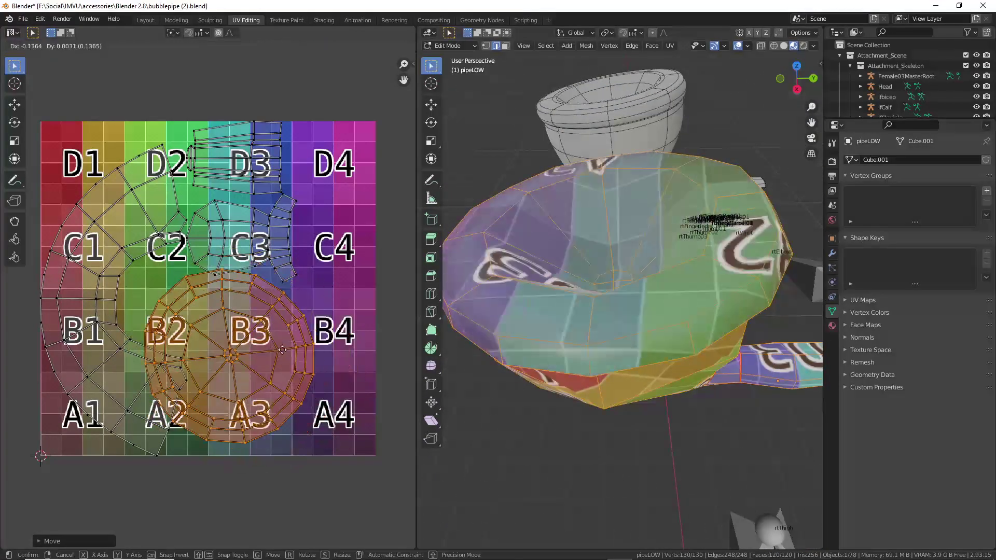
{"action": "left_click", "coordinate": [327, 353]}
{"action": "middle_click_drag", "start_coordinate": [622, 311], "coordinate": [488, 337]}
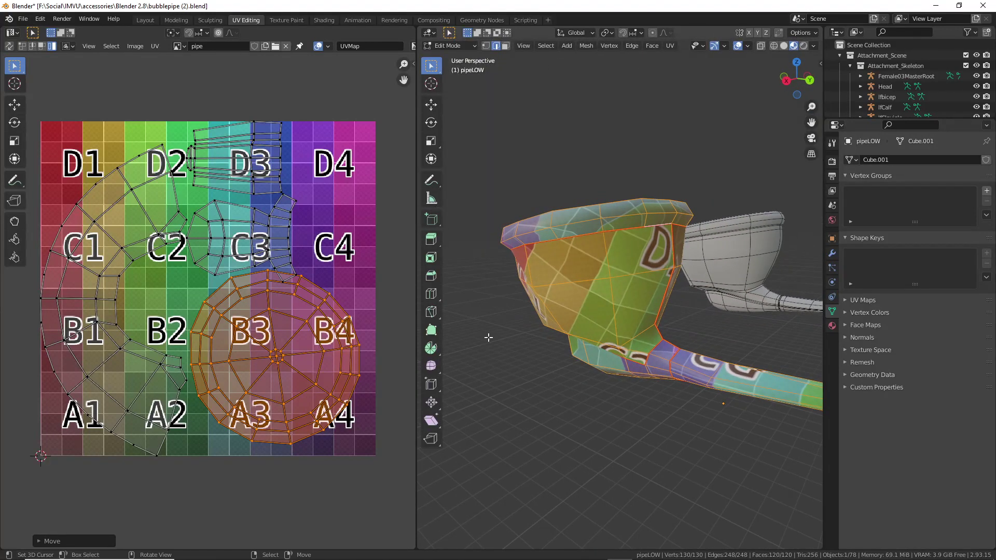
Select the stem's UV island and move it over the D4 tile of the colour grid
{"action": "left_click", "coordinate": [226, 241]}
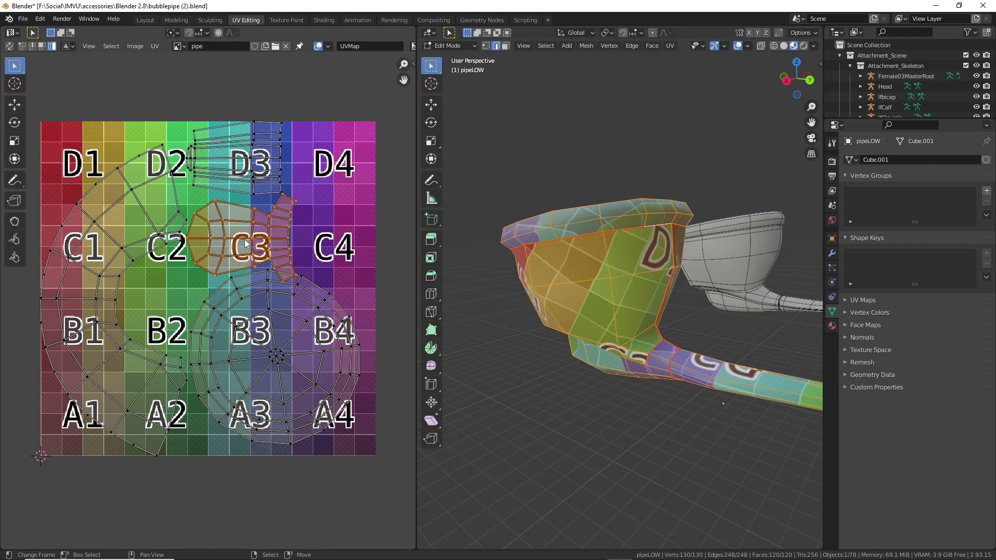
{"action": "mouse_move", "coordinate": [620, 358]}
{"action": "middle_mouse_down"}
{"action": "mouse_move", "coordinate": [638, 337]}
{"action": "mouse_move", "coordinate": [612, 358]}
{"action": "mouse_move", "coordinate": [623, 366]}
{"action": "middle_mouse_up"}
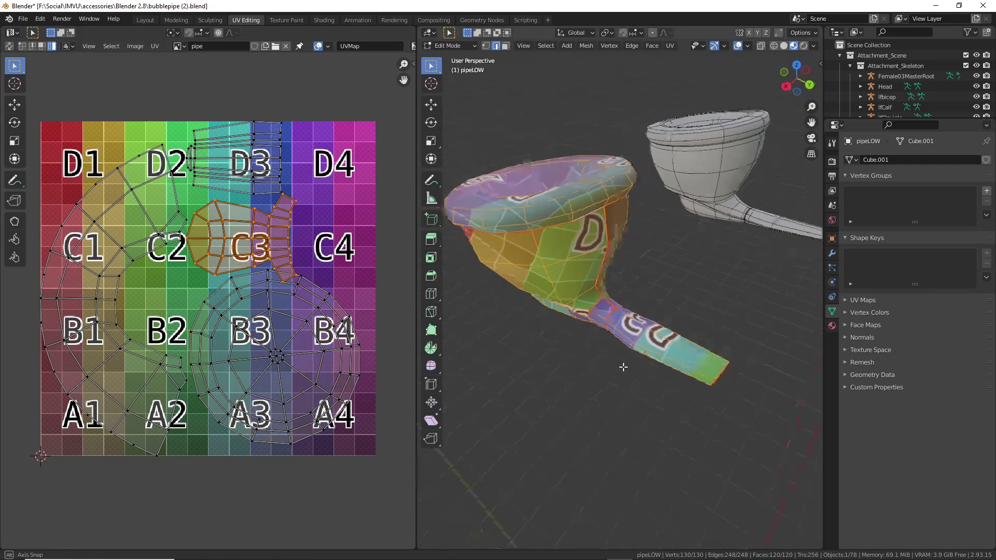
{"action": "left_click", "coordinate": [229, 145]}
{"action": "left_click_drag", "start_coordinate": [246, 154], "coordinate": [325, 157]}
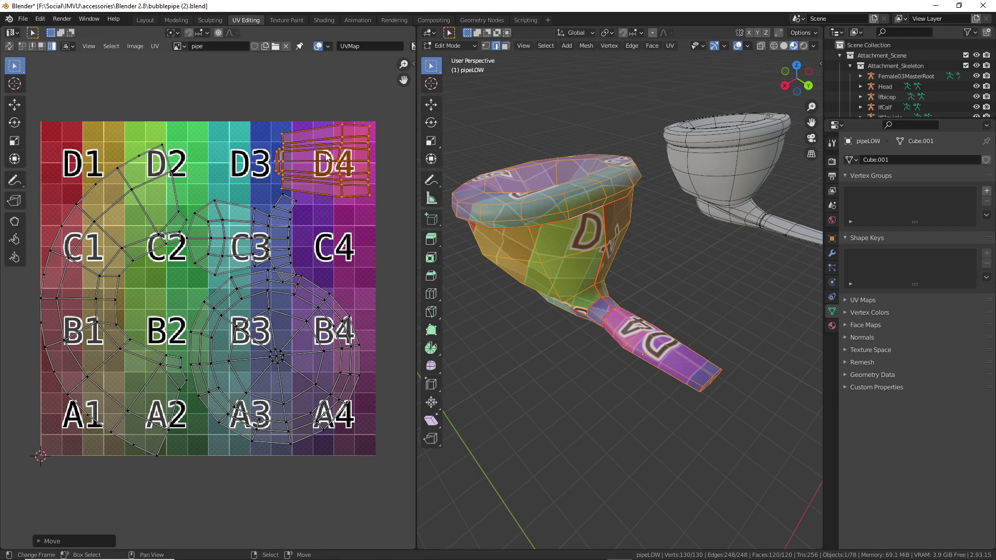
Check which parts of the pipe the foot, outer bowl and round rim islands cover by trial-moving each and cancelling the moves
{"action": "left_click", "coordinate": [259, 240]}
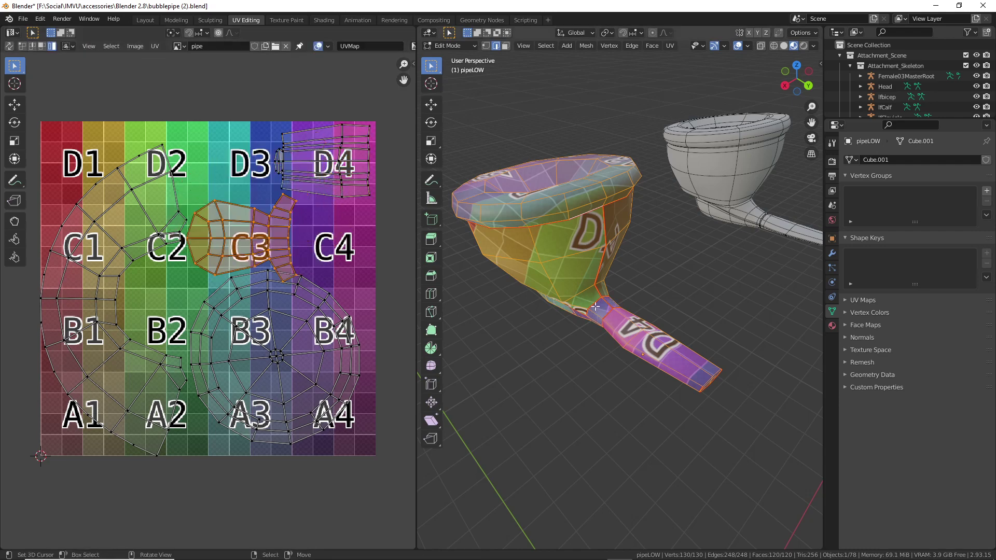
{"action": "middle_click_drag", "start_coordinate": [595, 307], "coordinate": [663, 244]}
{"action": "left_click_drag", "start_coordinate": [299, 251], "coordinate": [265, 233]}
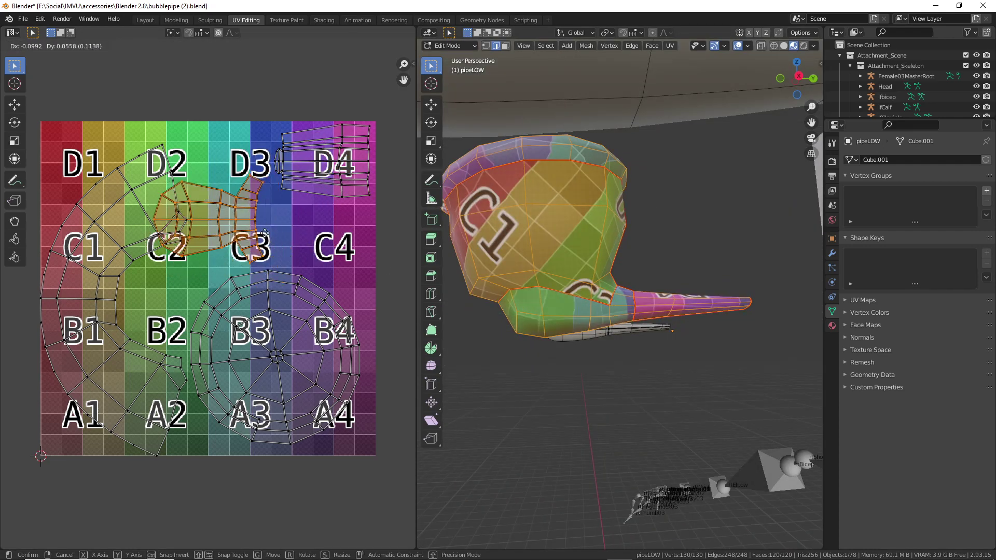
{"action": "right_click", "coordinate": [266, 231]}
{"action": "left_click", "coordinate": [101, 297]}
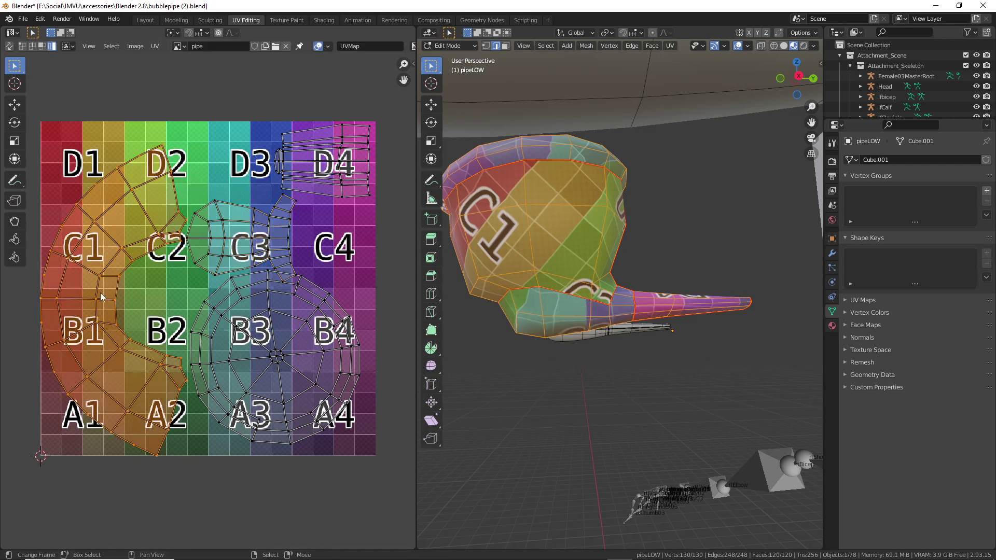
{"action": "left_click_drag", "start_coordinate": [113, 322], "coordinate": [125, 272]}
{"action": "right_click", "coordinate": [124, 271]}
{"action": "left_click", "coordinate": [273, 356]}
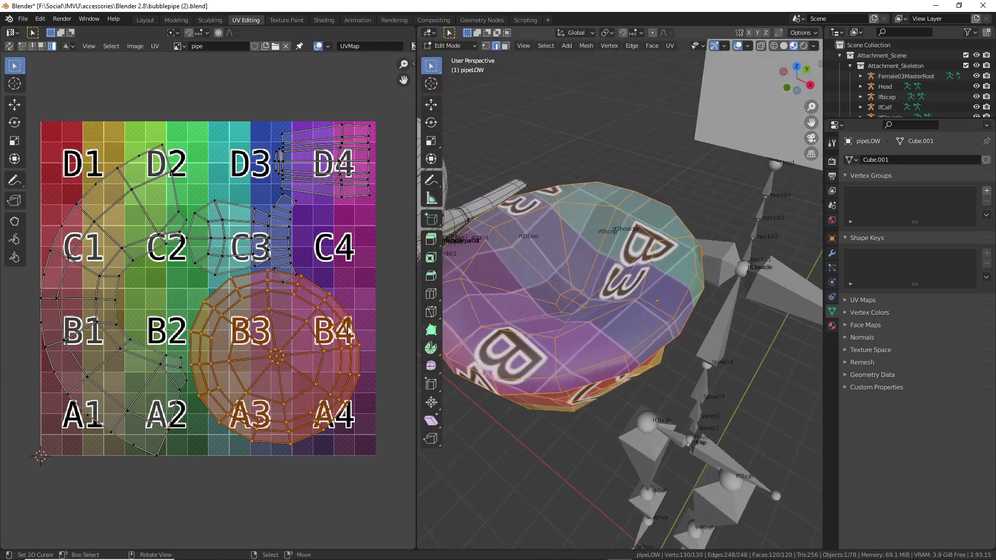
{"action": "mouse_move", "coordinate": [331, 321]}
{"action": "left_mouse_down"}
{"action": "mouse_move", "coordinate": [279, 297]}
{"action": "mouse_move", "coordinate": [329, 309]}
{"action": "left_mouse_up"}
{"action": "right_click", "coordinate": [329, 311]}
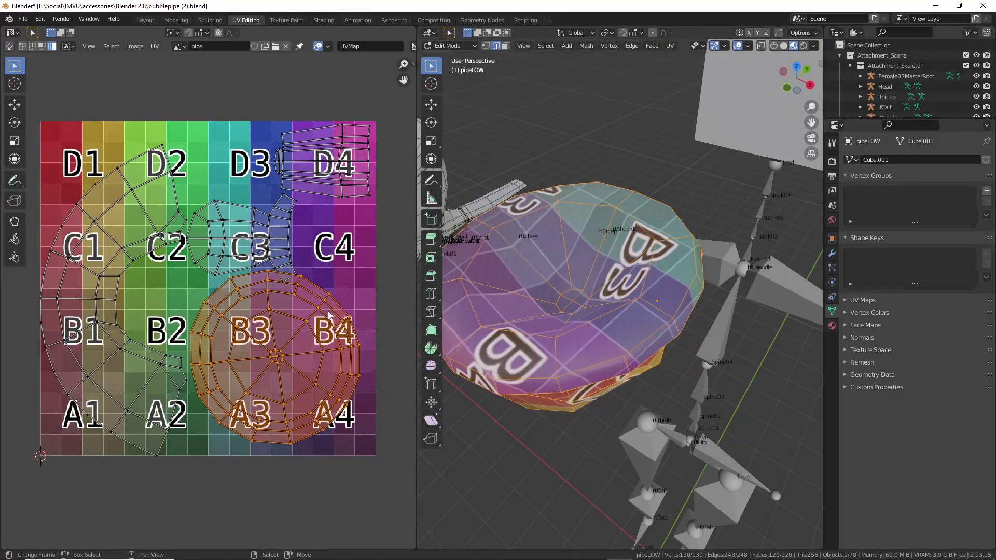
Select the curved UV island of the outer bowl and shift it slightly up within the colour grid, away from its edges
{"action": "left_click", "coordinate": [163, 193]}
{"action": "middle_click_drag", "start_coordinate": [145, 277], "coordinate": [193, 232]}
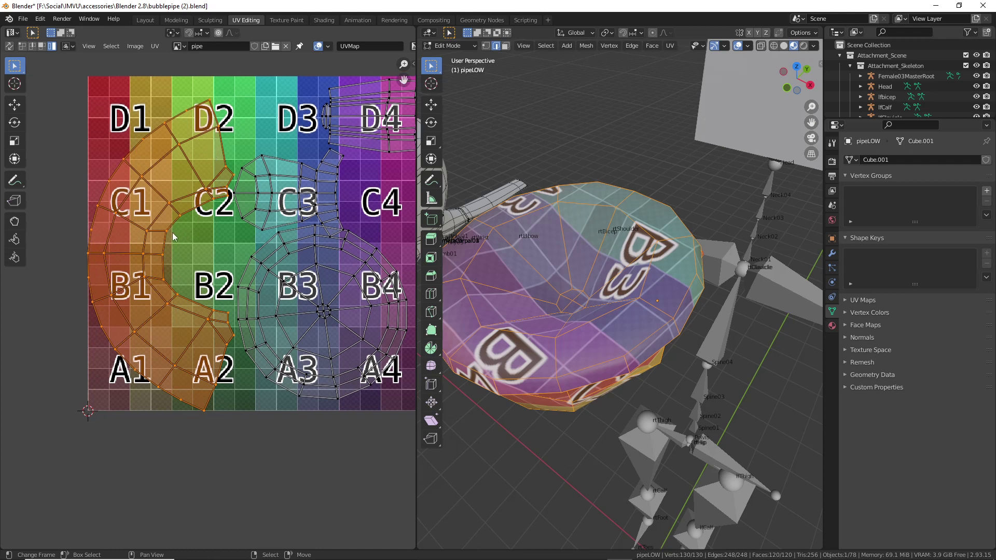
{"action": "key", "text": "g"}
{"action": "left_click", "coordinate": [177, 207]}
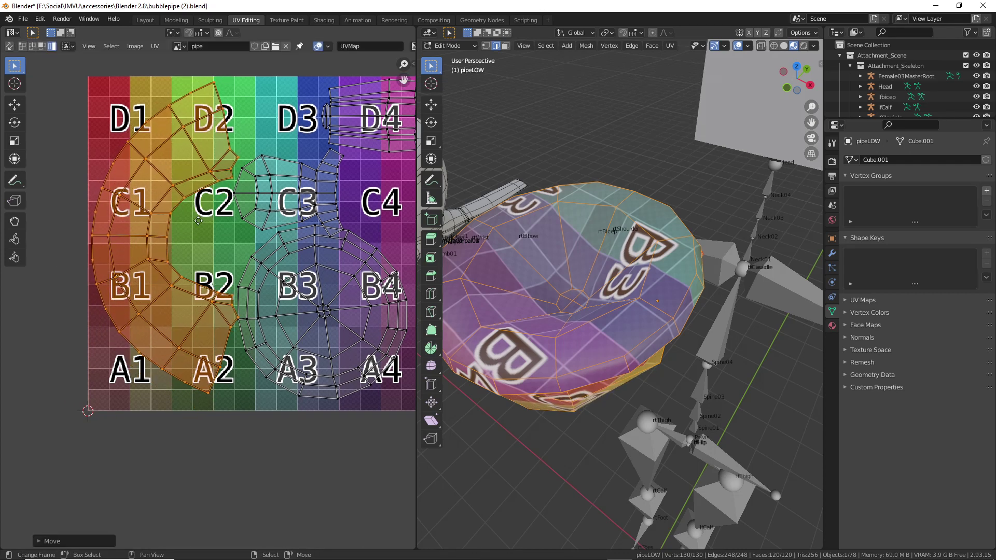
Move the UV islands of the foot and the stem up to the grid's upper edge, clear of the round rim island
{"action": "middle_click_drag", "start_coordinate": [234, 207], "coordinate": [197, 249]}
{"action": "right_click", "coordinate": [236, 238]}
{"action": "key", "text": "g"}
{"action": "left_click", "coordinate": [238, 86]}
{"action": "right_click", "coordinate": [313, 168]}
{"action": "key", "text": "g"}
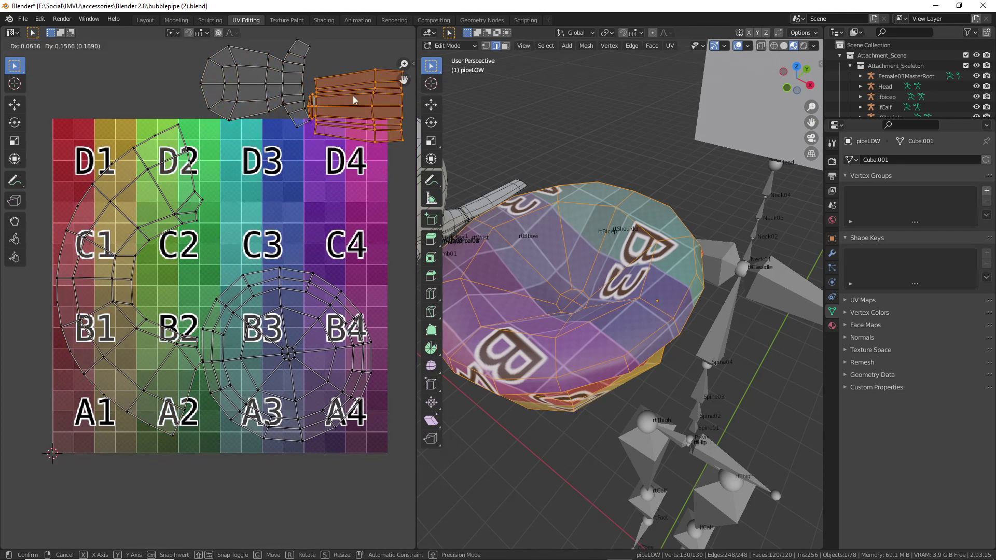
{"action": "left_click", "coordinate": [332, 115]}
Move the round rim UV island up over the B3–C4 tiles and place the stem's island back over D4
{"action": "right_click", "coordinate": [280, 330]}
{"action": "key", "text": "g"}
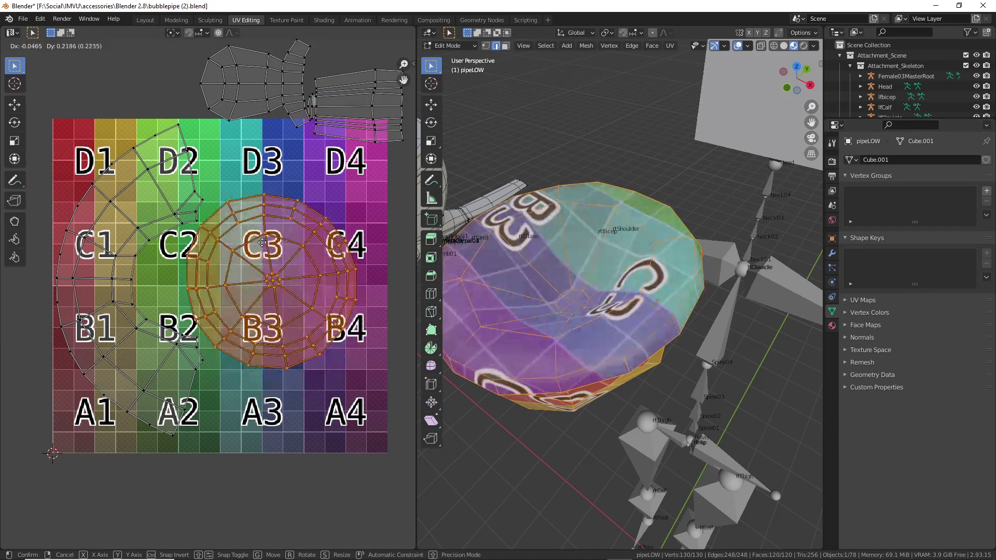
{"action": "left_click", "coordinate": [260, 243]}
{"action": "middle_click_drag", "start_coordinate": [273, 252], "coordinate": [242, 282]}
{"action": "right_click", "coordinate": [332, 143]}
{"action": "key", "text": "g"}
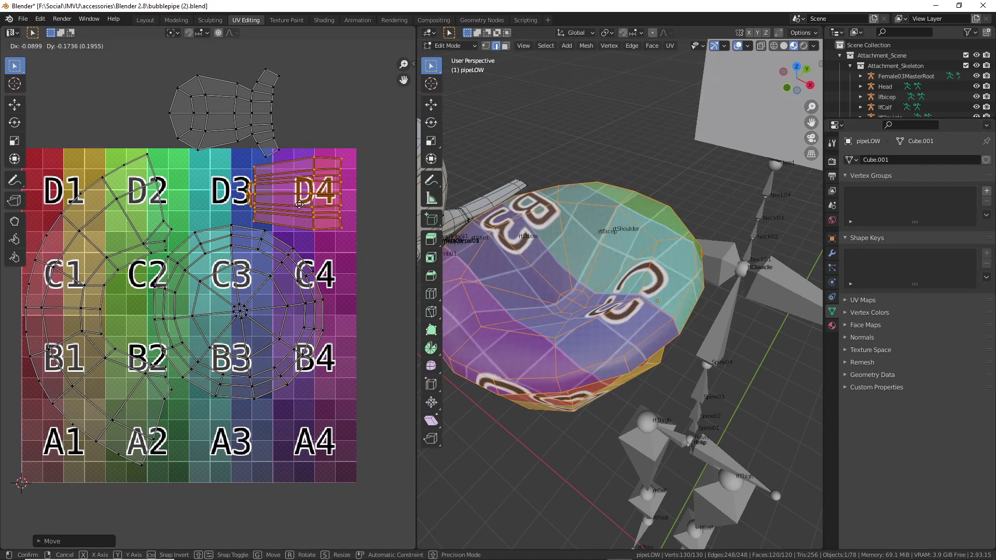
{"action": "left_click", "coordinate": [300, 201]}
Select the foot's UV island and move it over the A4 tile, below the round rim island
{"action": "right_click", "coordinate": [241, 136]}
{"action": "key", "text": "g"}
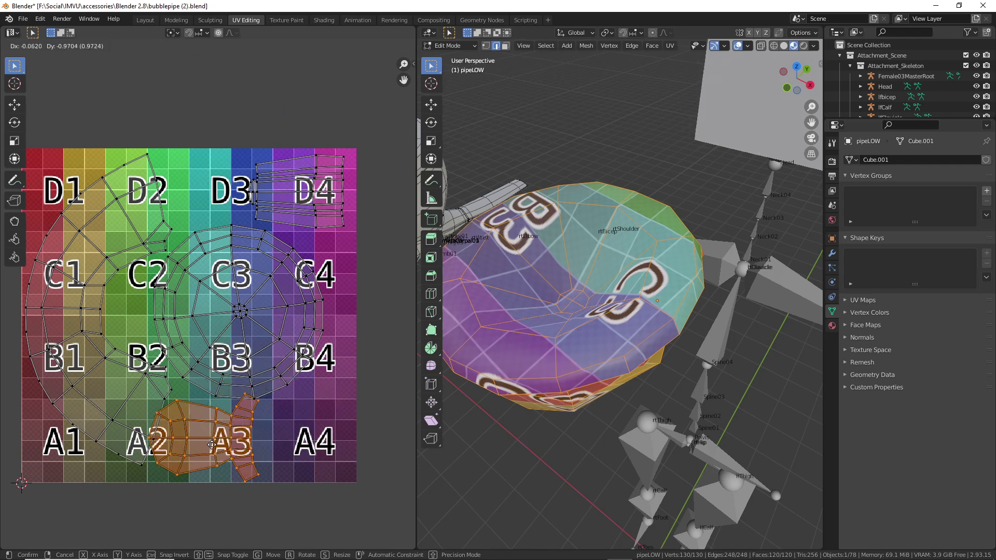
{"action": "left_click", "coordinate": [298, 440]}
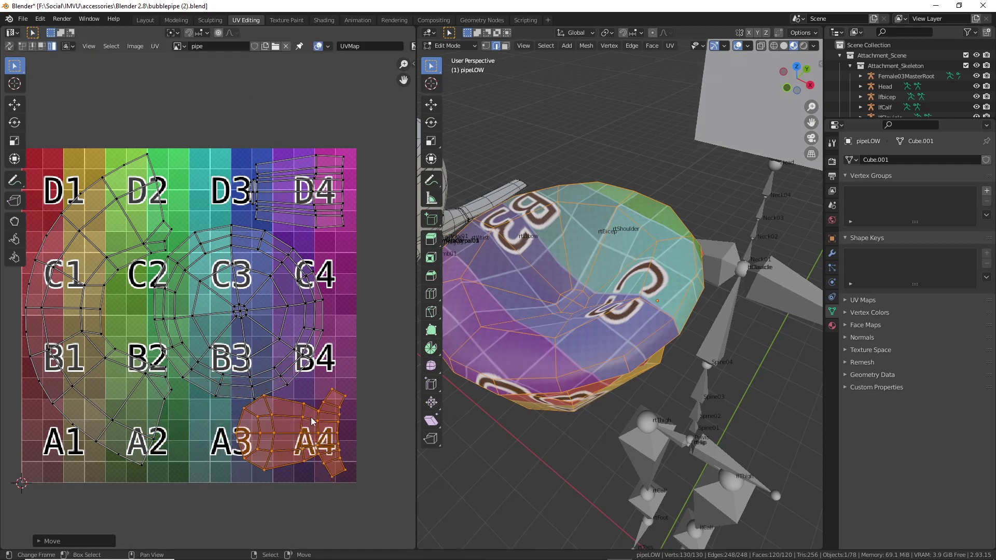
Rotate the foot's UV island counterclockwise with the Transform tool and fit it into the grid's A4 corner
{"action": "middle_click_drag", "start_coordinate": [314, 422], "coordinate": [318, 373]}
{"action": "left_click", "coordinate": [17, 125]}
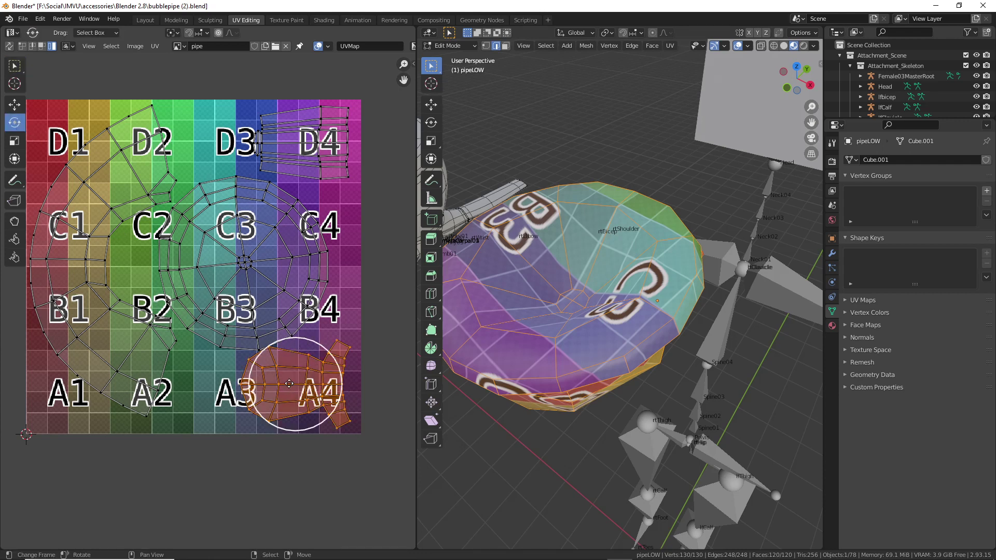
{"action": "left_click", "coordinate": [15, 161]}
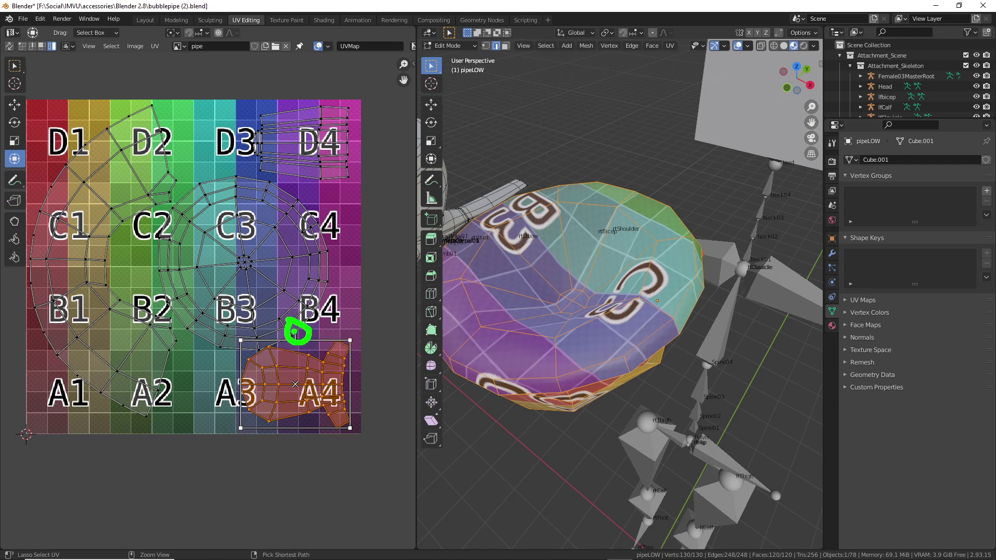
{"action": "left_click_drag", "start_coordinate": [295, 332], "coordinate": [274, 328]}
{"action": "key", "text": "g"}
{"action": "left_click", "coordinate": [291, 403]}
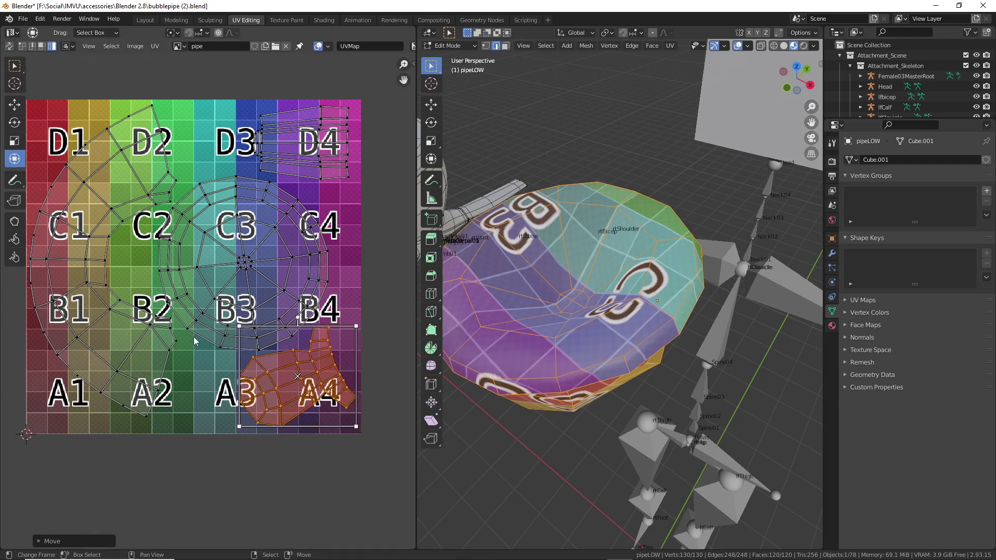
Select the outer bowl's curved UV island, scale it up slightly and centre it vertically within the grid
{"action": "left_click", "coordinate": [156, 382]}
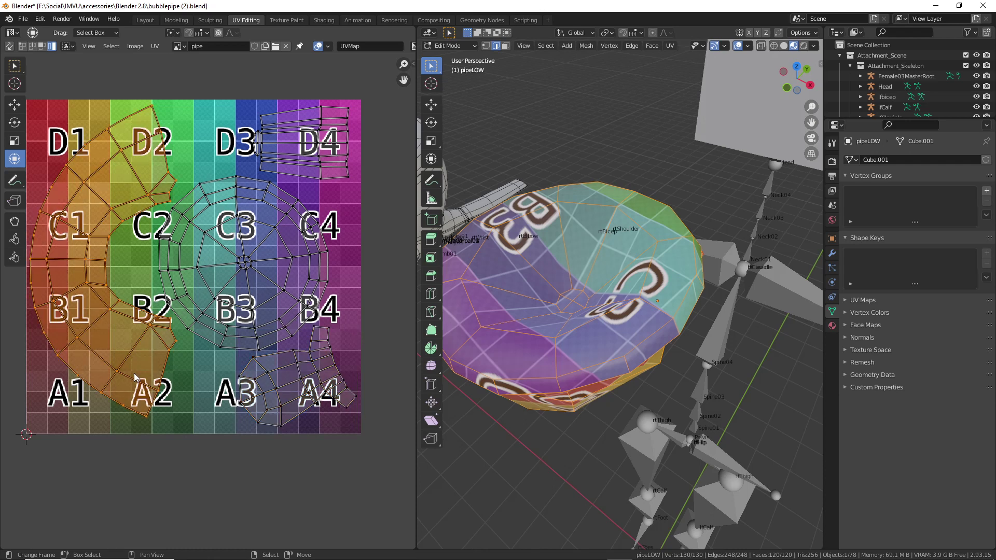
{"action": "key", "text": "s"}
{"action": "left_click", "coordinate": [173, 402]}
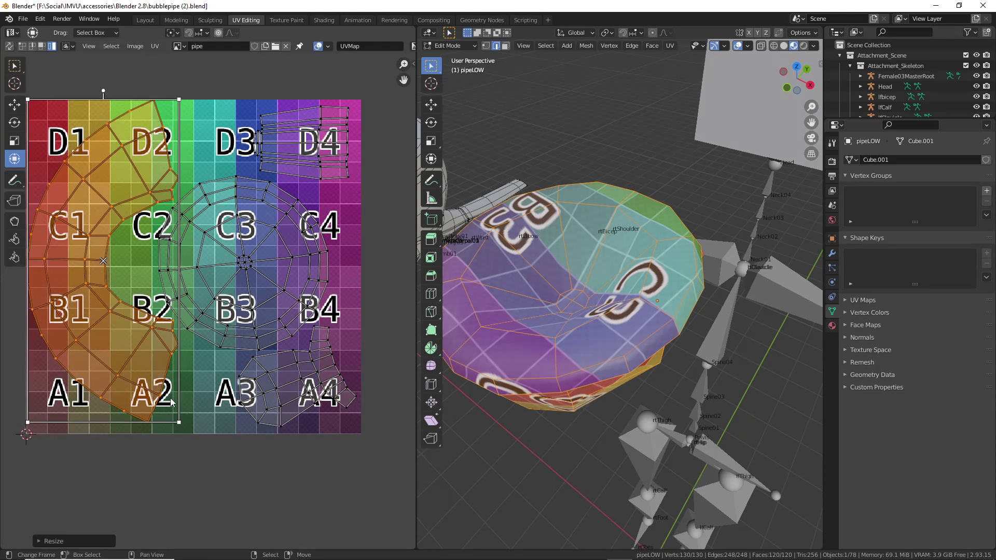
{"action": "key", "text": "g"}
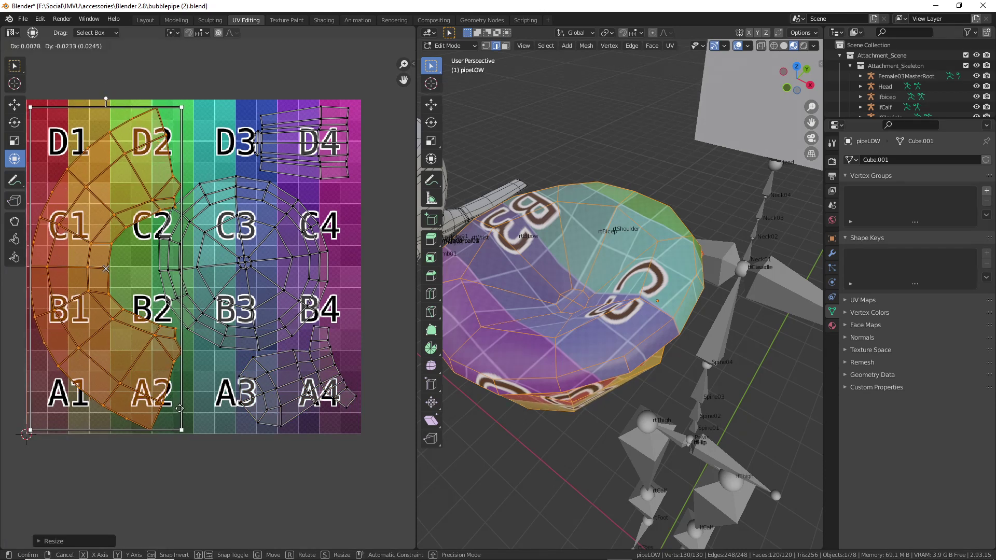
{"action": "left_click", "coordinate": [180, 408]}
Nudge the round rim, stem and foot UV islands so they sit with even gaps inside the grid
{"action": "left_click", "coordinate": [239, 291]}
{"action": "key", "text": "g"}
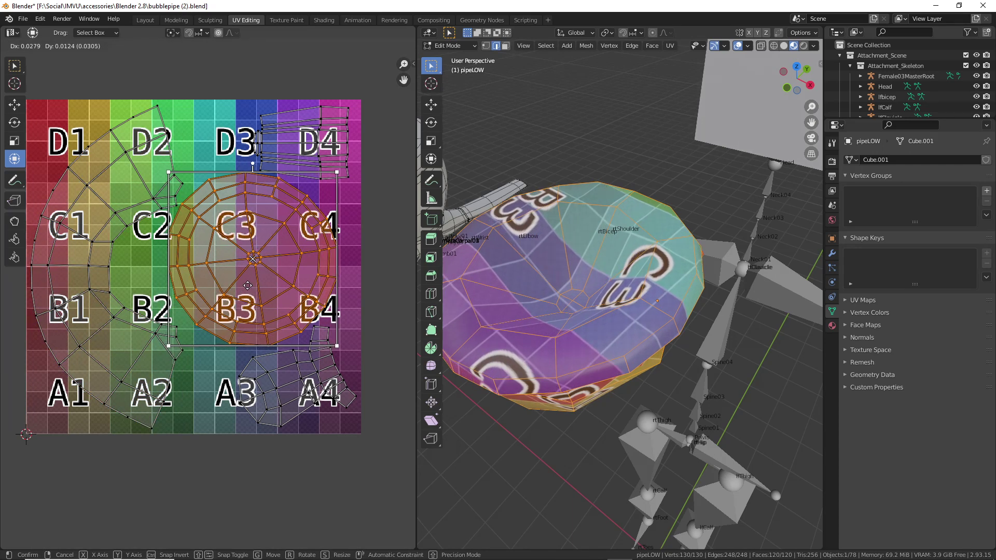
{"action": "left_click", "coordinate": [250, 286]}
{"action": "left_click", "coordinate": [326, 122]}
{"action": "key", "text": "g"}
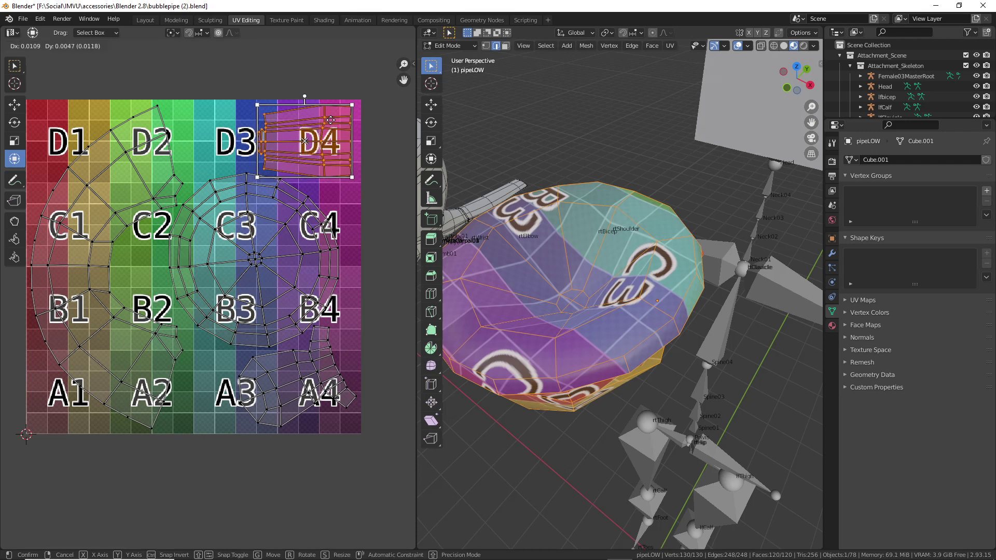
{"action": "left_click", "coordinate": [331, 119]}
{"action": "left_click", "coordinate": [282, 379]}
{"action": "key", "text": "g"}
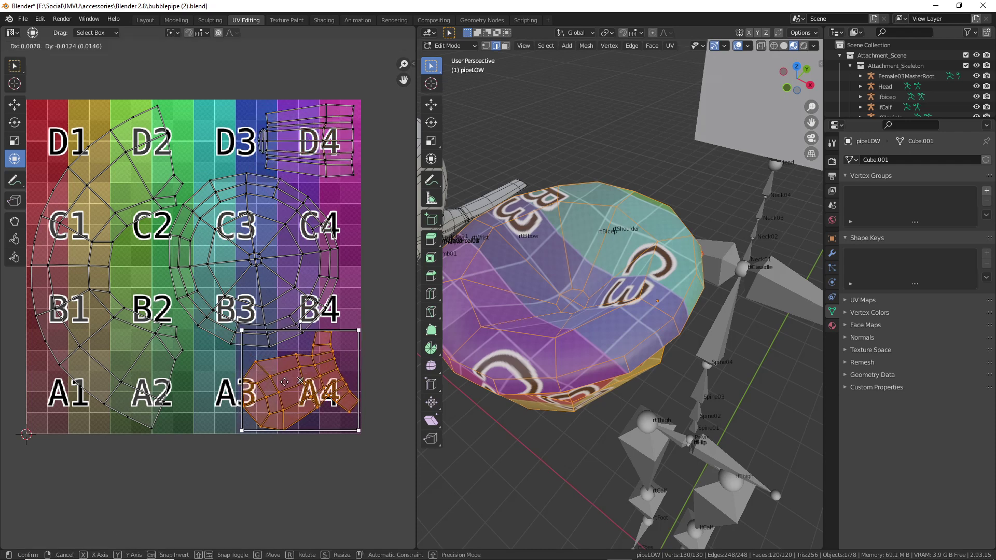
{"action": "left_click", "coordinate": [284, 384]}
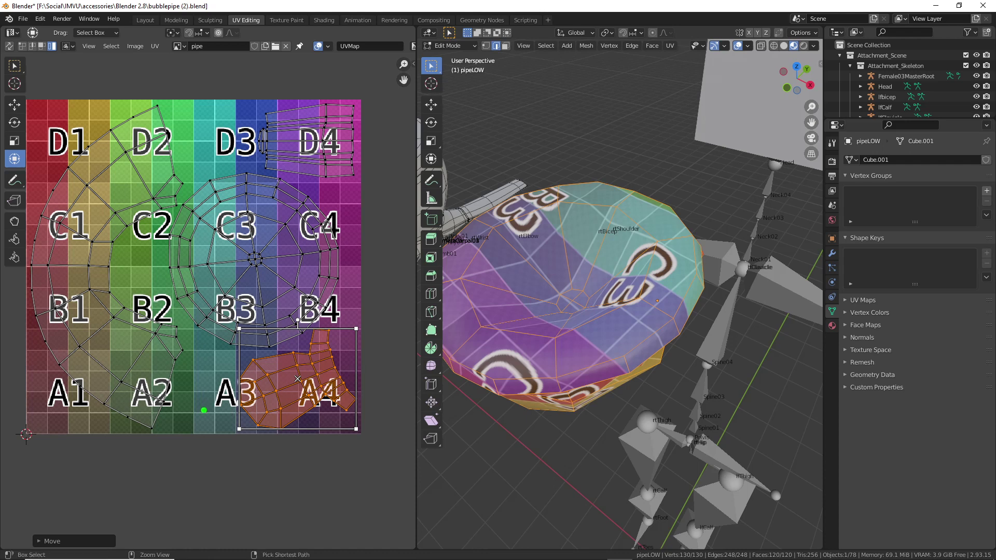
{"action": "left_click_drag", "start_coordinate": [203, 350], "coordinate": [204, 369]}
{"action": "left_click_drag", "start_coordinate": [209, 116], "coordinate": [192, 110]}
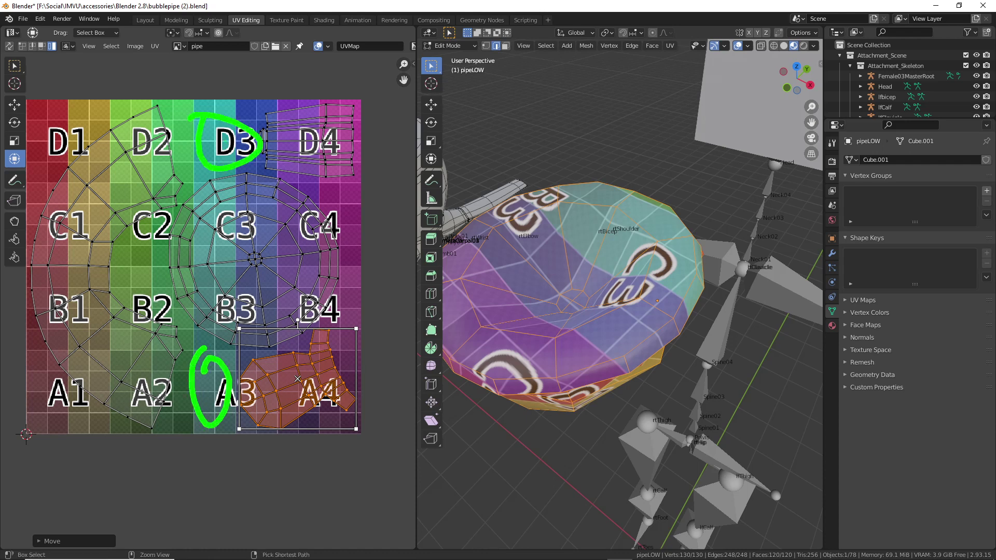
{"action": "left_click_drag", "start_coordinate": [82, 105], "coordinate": [51, 153]}
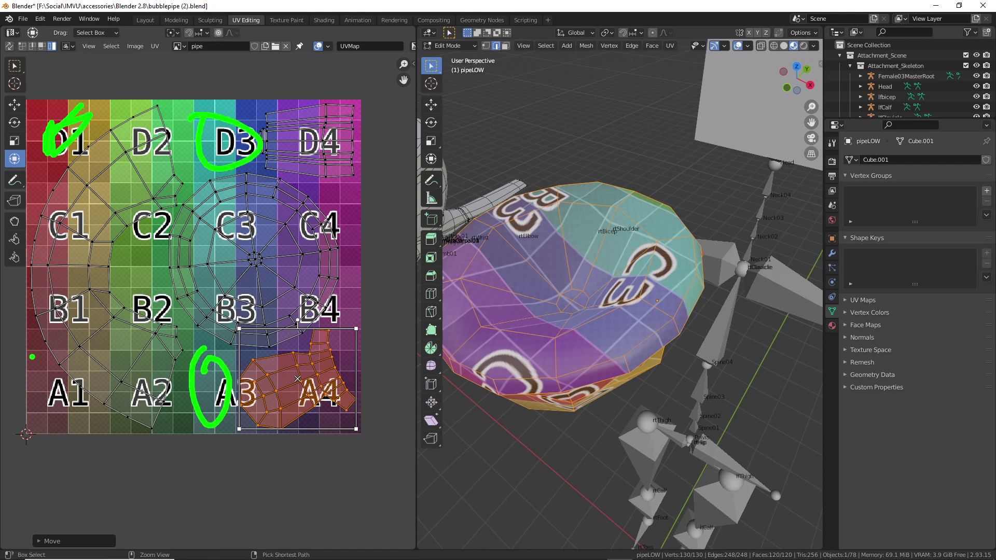
{"action": "left_click_drag", "start_coordinate": [32, 357], "coordinate": [86, 408]}
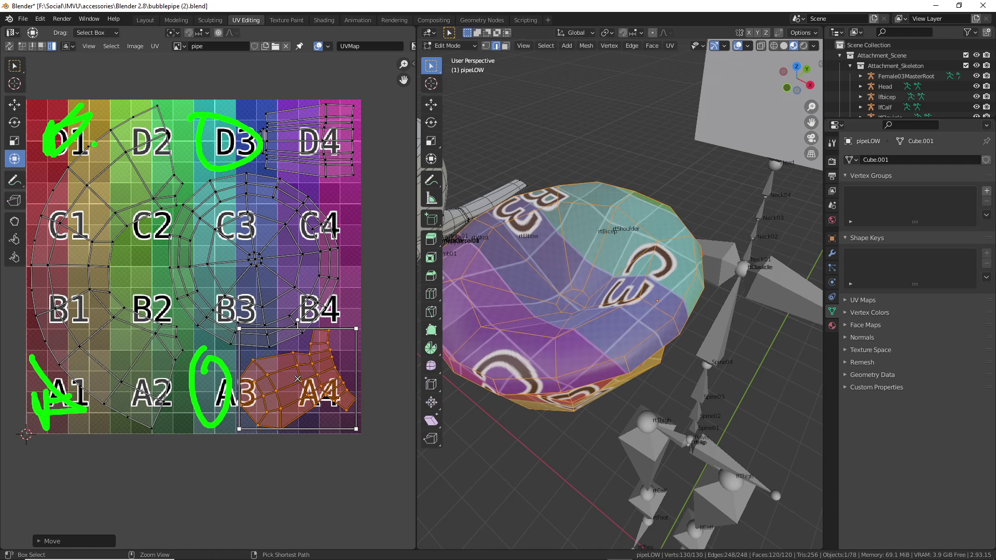
{"action": "mouse_move", "coordinate": [154, 110]}
{"action": "left_mouse_down"}
{"action": "mouse_move", "coordinate": [73, 179]}
{"action": "mouse_move", "coordinate": [56, 311]}
{"action": "mouse_move", "coordinate": [143, 366]}
{"action": "left_mouse_up"}
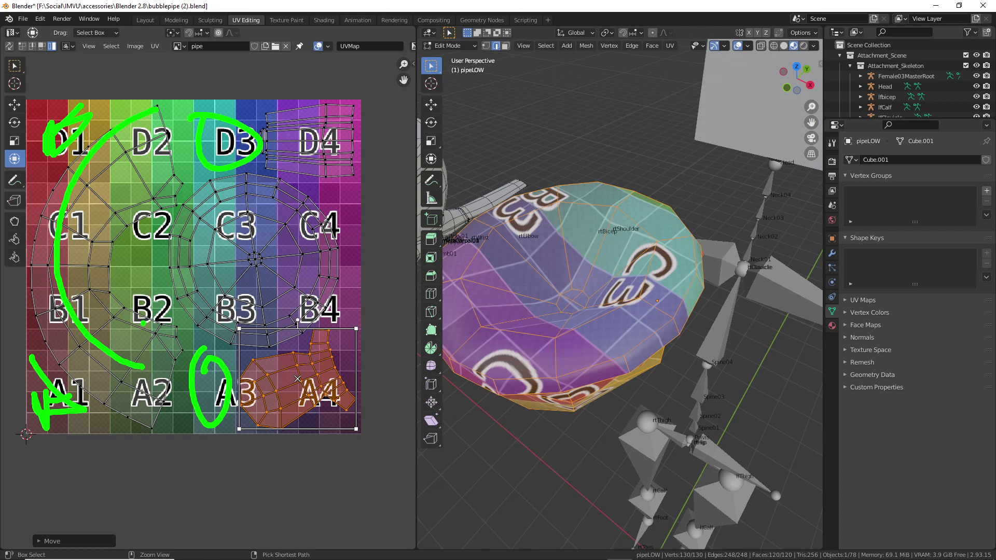
{"action": "key", "text": "Escape"}
Rotate the round rim UV island about a quarter turn so its grid lines up with the pipe's length in top view
{"action": "mouse_move", "coordinate": [581, 363]}
{"action": "middle_mouse_down"}
{"action": "mouse_move", "coordinate": [596, 328]}
{"action": "mouse_move", "coordinate": [652, 305]}
{"action": "mouse_move", "coordinate": [699, 307]}
{"action": "mouse_move", "coordinate": [472, 359]}
{"action": "mouse_move", "coordinate": [612, 332]}
{"action": "mouse_move", "coordinate": [614, 374]}
{"action": "mouse_move", "coordinate": [664, 400]}
{"action": "middle_mouse_up"}
{"action": "left_click", "coordinate": [221, 302]}
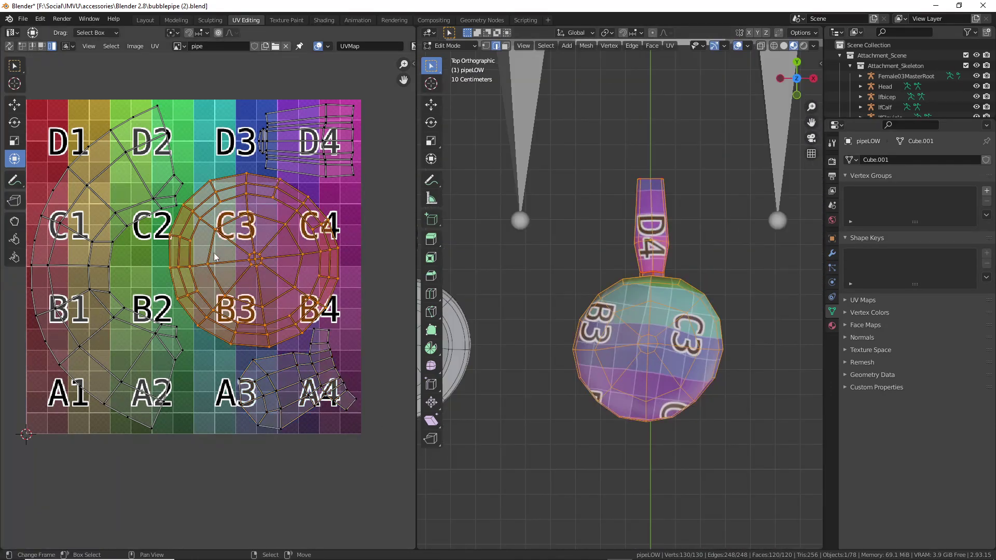
{"action": "left_click_drag", "start_coordinate": [254, 165], "coordinate": [363, 239]}
{"action": "mouse_move", "coordinate": [58, 224]}
{"action": "left_mouse_down"}
{"action": "mouse_move", "coordinate": [38, 253]}
{"action": "mouse_move", "coordinate": [49, 224]}
{"action": "left_mouse_up"}
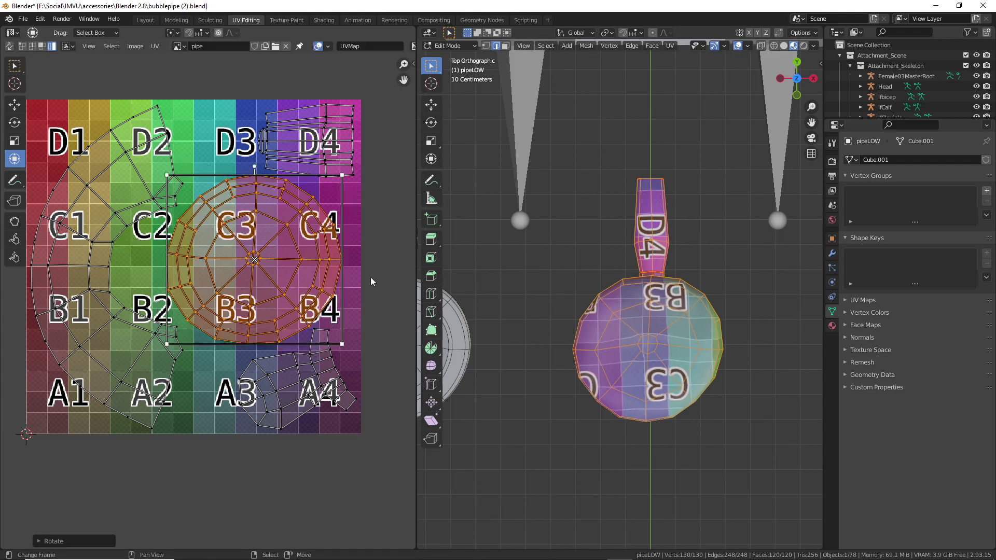
Return to Object Mode, examine the colour grid on the low-poly pipe from several sides and select the pipe
{"action": "middle_click_drag", "start_coordinate": [663, 392], "coordinate": [472, 343]}
{"action": "key", "text": "Tab"}
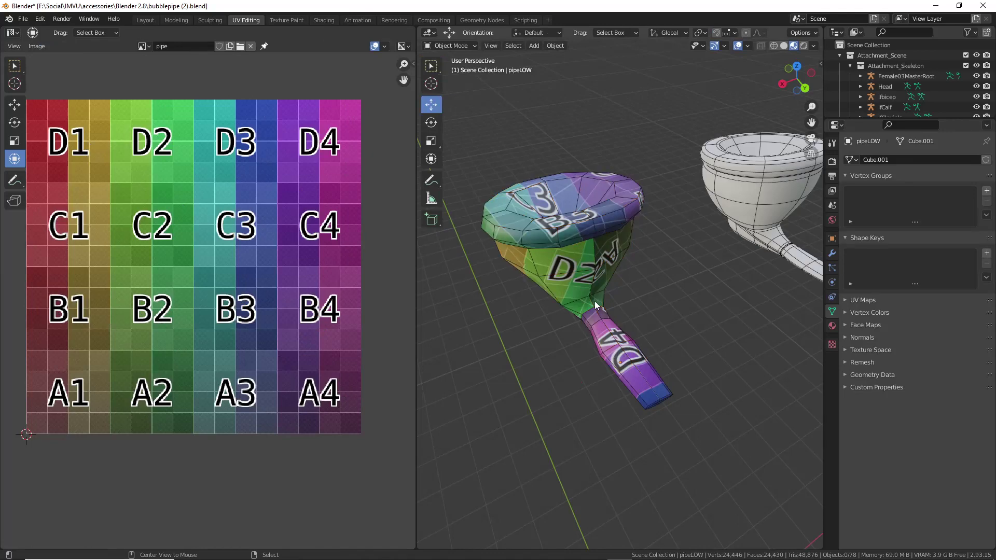
{"action": "middle_click_drag", "start_coordinate": [595, 301], "coordinate": [616, 338]}
{"action": "left_click", "coordinate": [597, 259]}
{"action": "scroll", "coordinate": [618, 339], "scroll_direction": "up", "scroll_amount": 4}
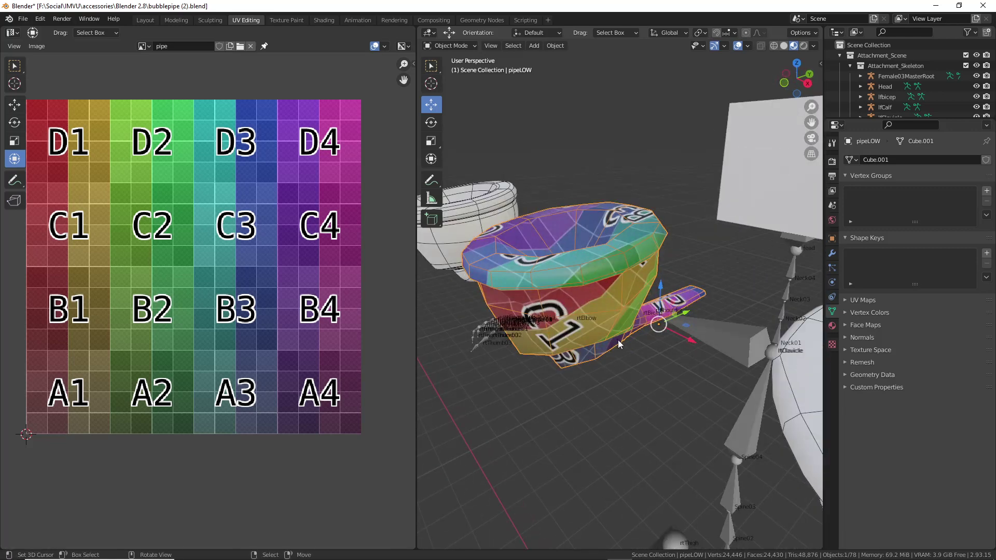
Save the project as a new version named bubblepipe (3).blend
{"action": "left_click", "coordinate": [23, 19]}
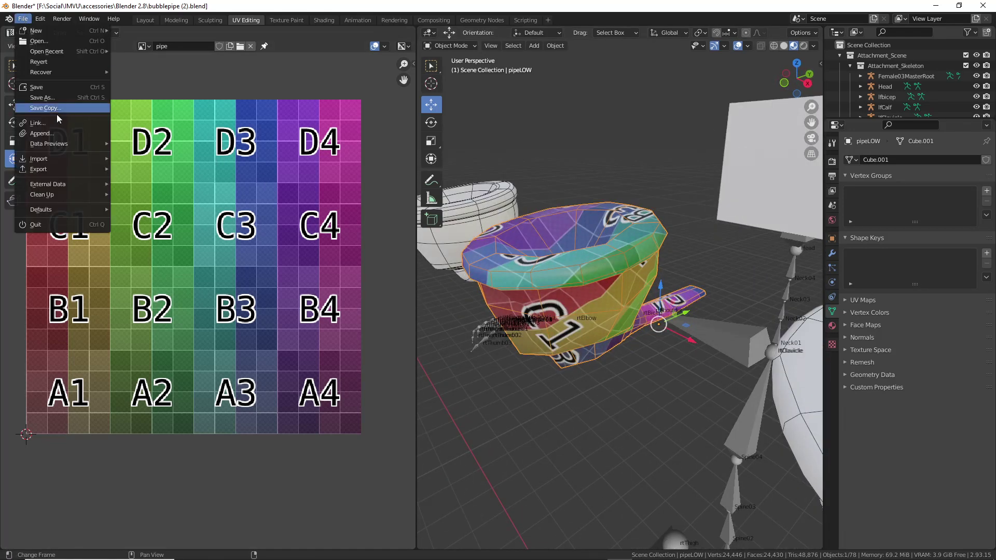
{"action": "left_click", "coordinate": [31, 105]}
{"action": "left_click", "coordinate": [378, 463]}
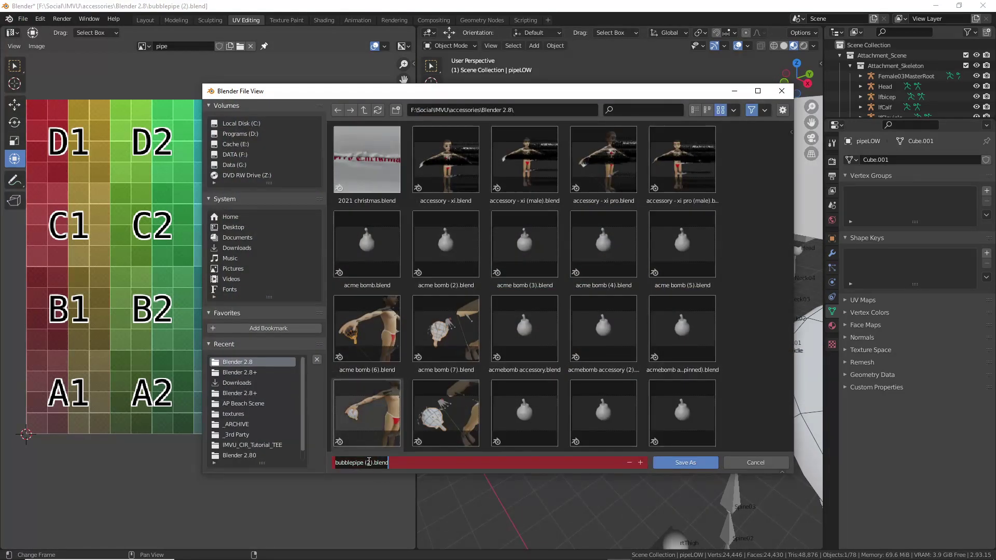
{"action": "left_click", "coordinate": [367, 463]}
{"action": "type", "text": "3"}
{"action": "key", "text": "Return"}
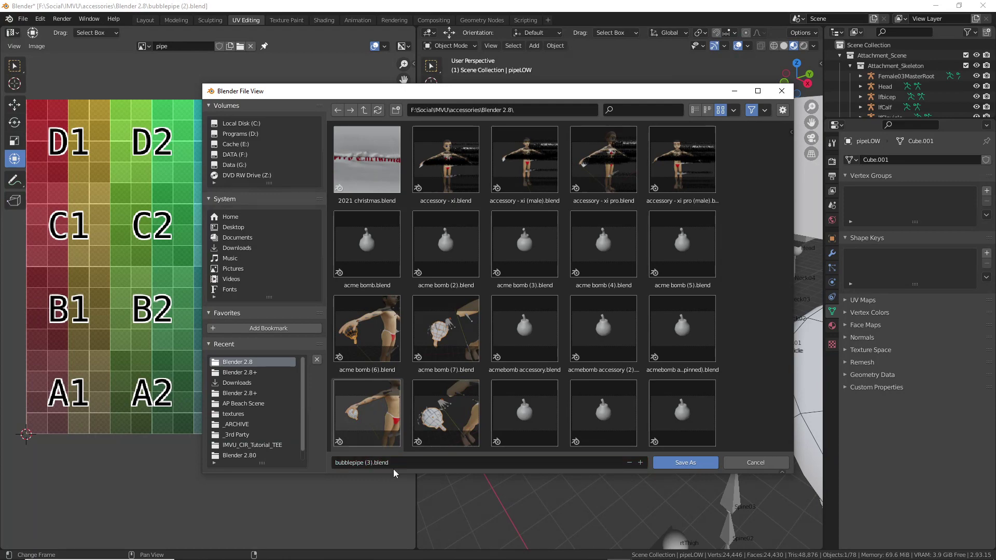
{"action": "left_click", "coordinate": [684, 463]}
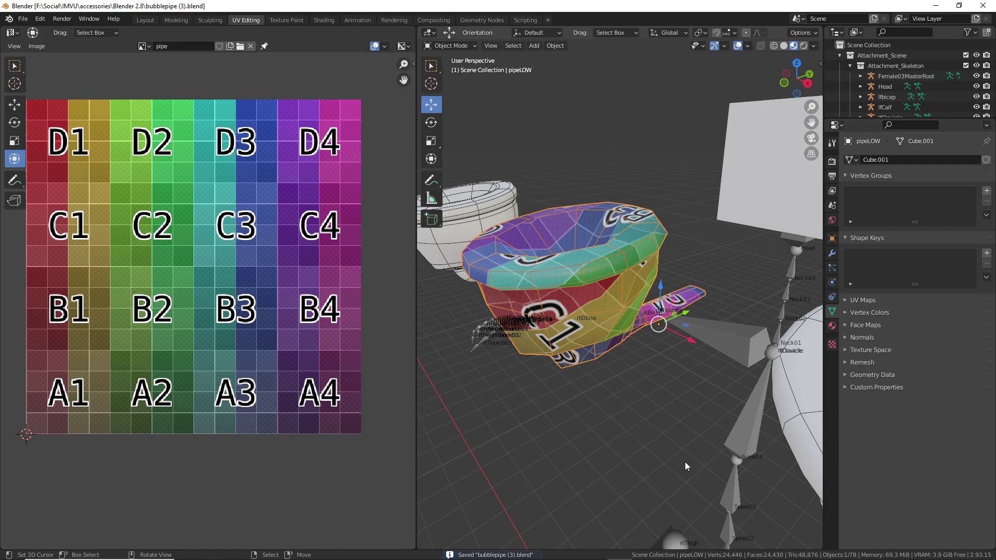
Compare the high-poly pipe with the textured low-poly pipe by selecting each, ending with the low-poly pipe selected
{"action": "middle_click_drag", "start_coordinate": [685, 465], "coordinate": [659, 307]}
{"action": "left_click", "coordinate": [652, 264]}
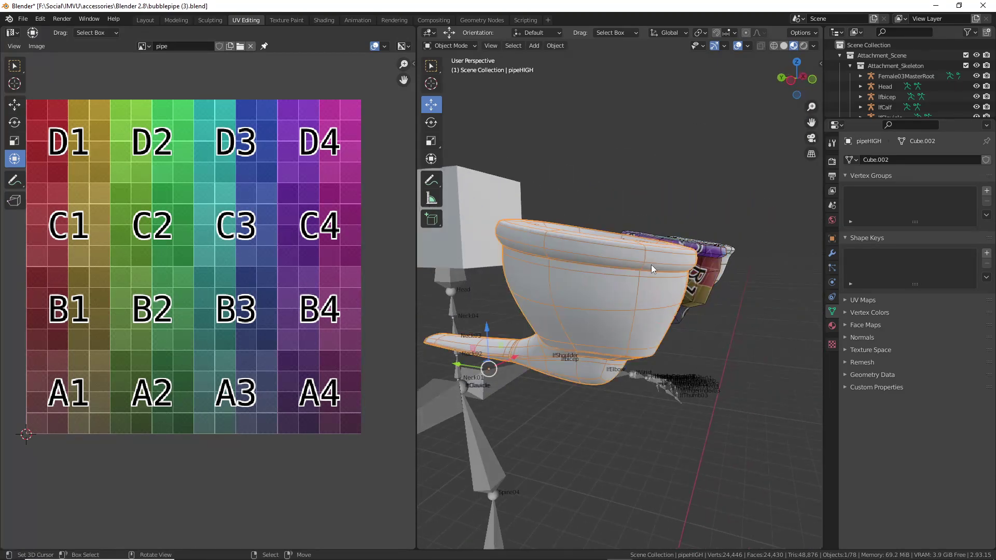
{"action": "middle_click_drag", "start_coordinate": [651, 264], "coordinate": [648, 359]}
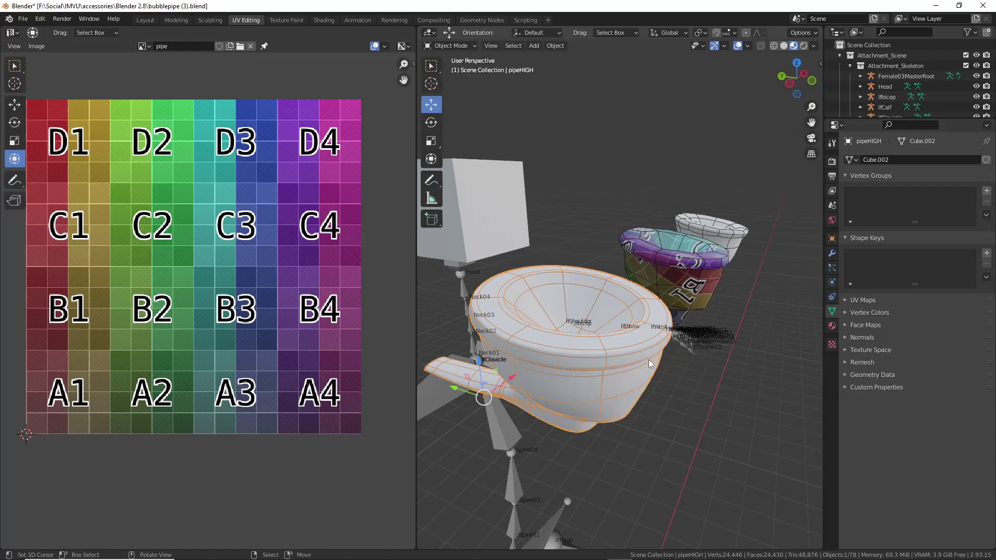
{"action": "left_click", "coordinate": [696, 266]}
{"action": "left_click", "coordinate": [695, 281]}
{"action": "left_click", "coordinate": [690, 324]}
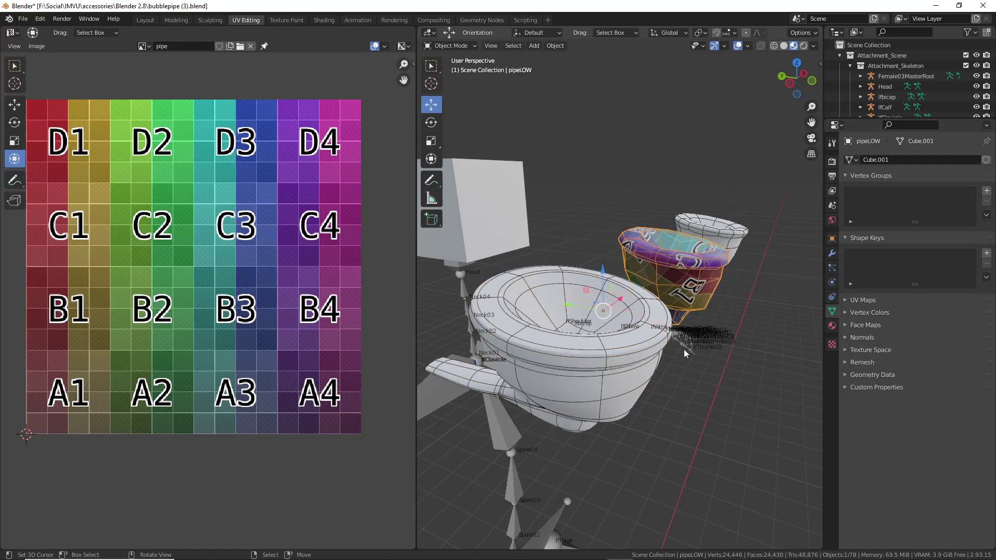
{"action": "middle_click_drag", "start_coordinate": [714, 363], "coordinate": [493, 382]}
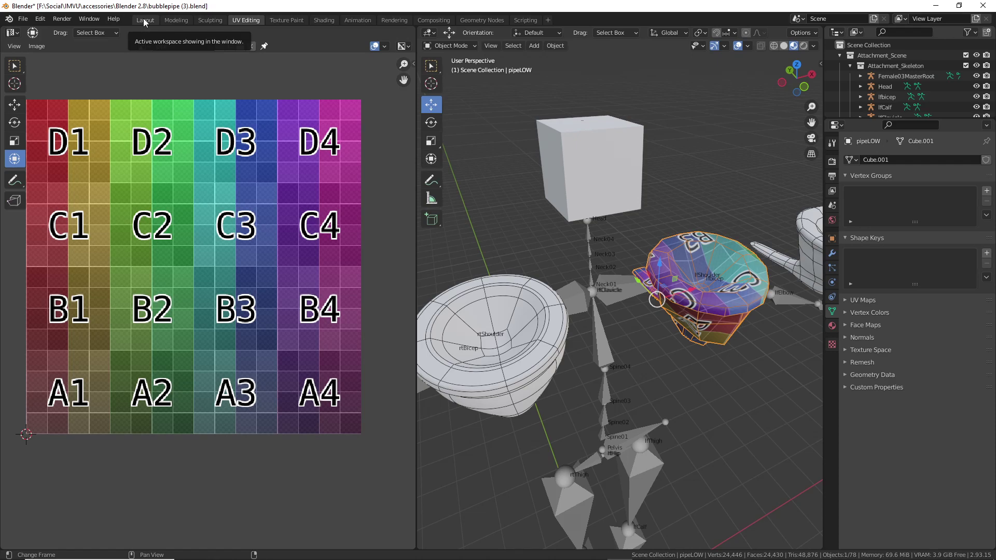
{"action": "middle_click_drag", "start_coordinate": [500, 297], "coordinate": [635, 338]}
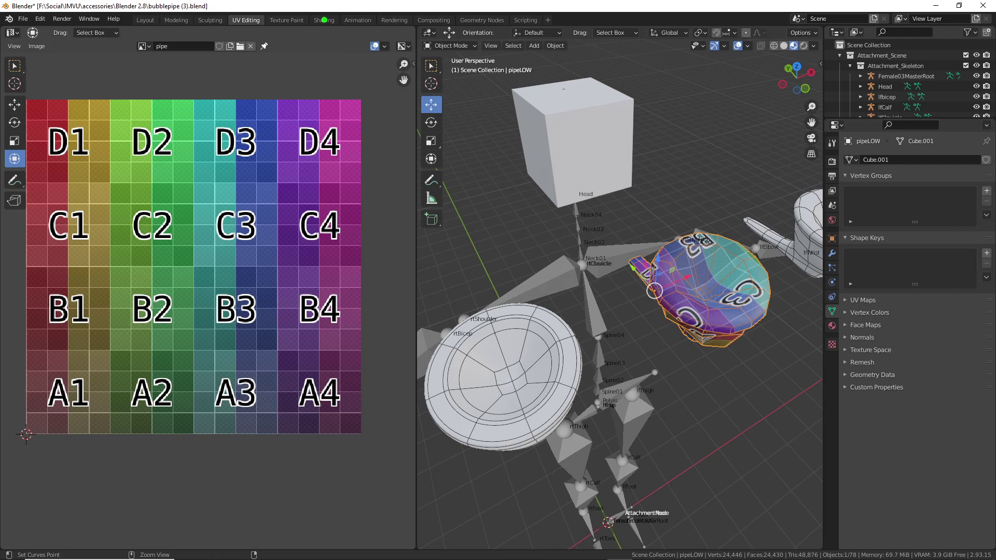
Switch to the Shading workspace and add an Image Texture node beside the lower part of the Principled BSDF in the pipe material
{"action": "left_click_drag", "start_coordinate": [339, 21], "coordinate": [293, 39]}
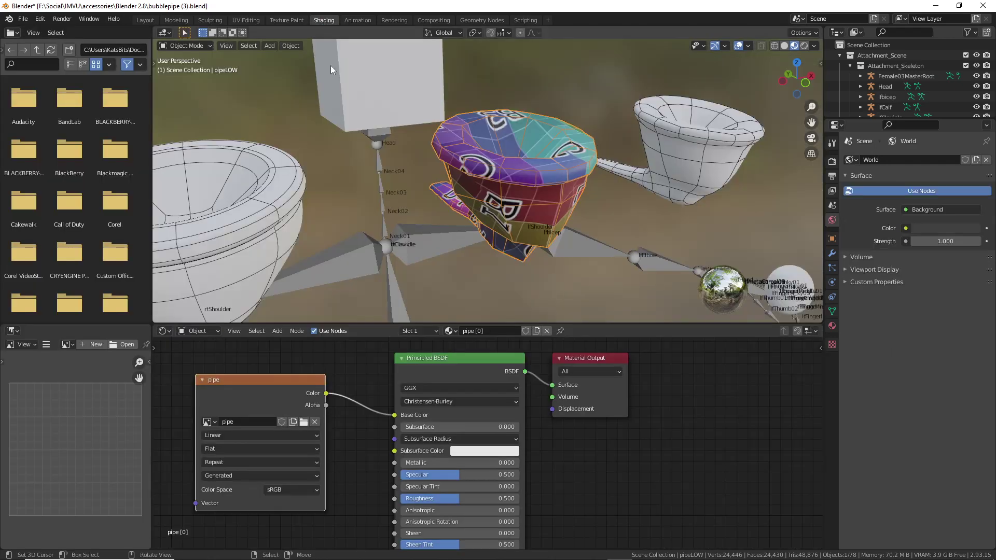
{"action": "left_click", "coordinate": [324, 20]}
{"action": "middle_click_drag", "start_coordinate": [404, 395], "coordinate": [441, 400]}
{"action": "left_click", "coordinate": [280, 331]}
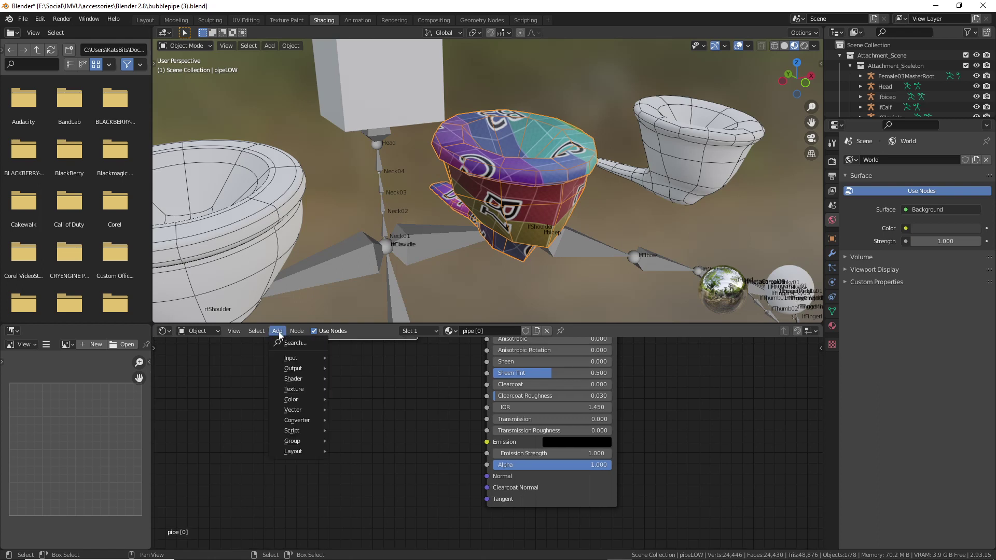
{"action": "mouse_move", "coordinate": [293, 390]}
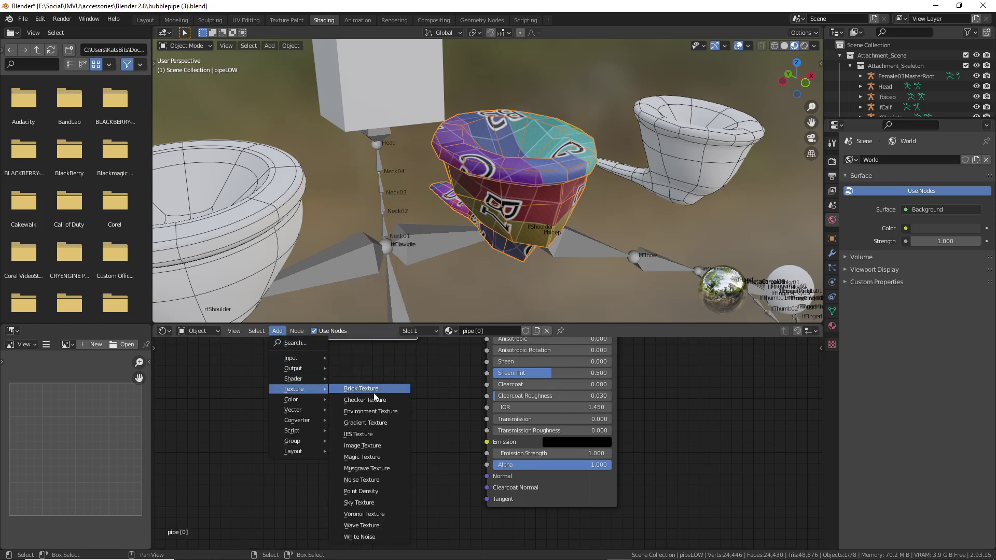
{"action": "left_click", "coordinate": [363, 446]}
{"action": "left_click", "coordinate": [302, 462]}
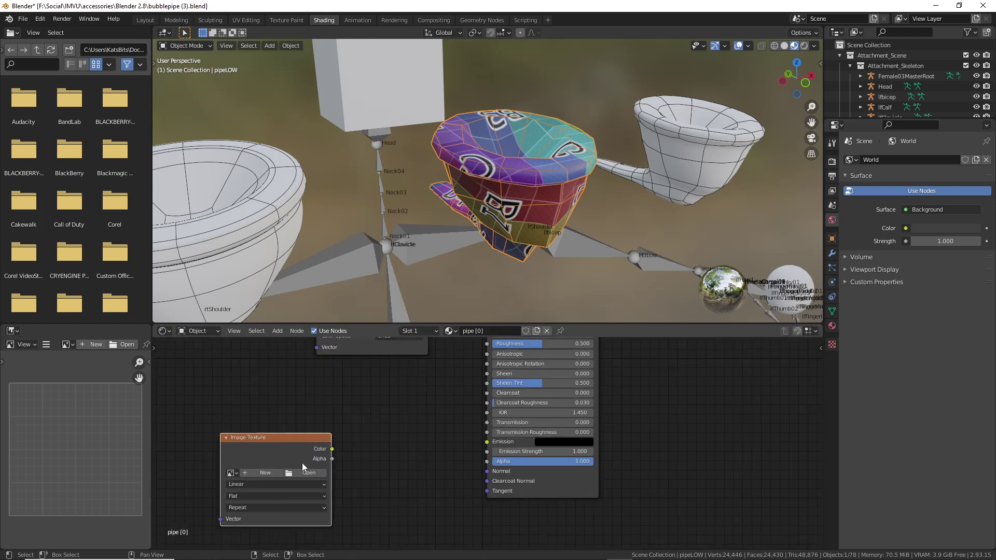
{"action": "middle_click_drag", "start_coordinate": [302, 462], "coordinate": [332, 432], "text": "ctrl"}
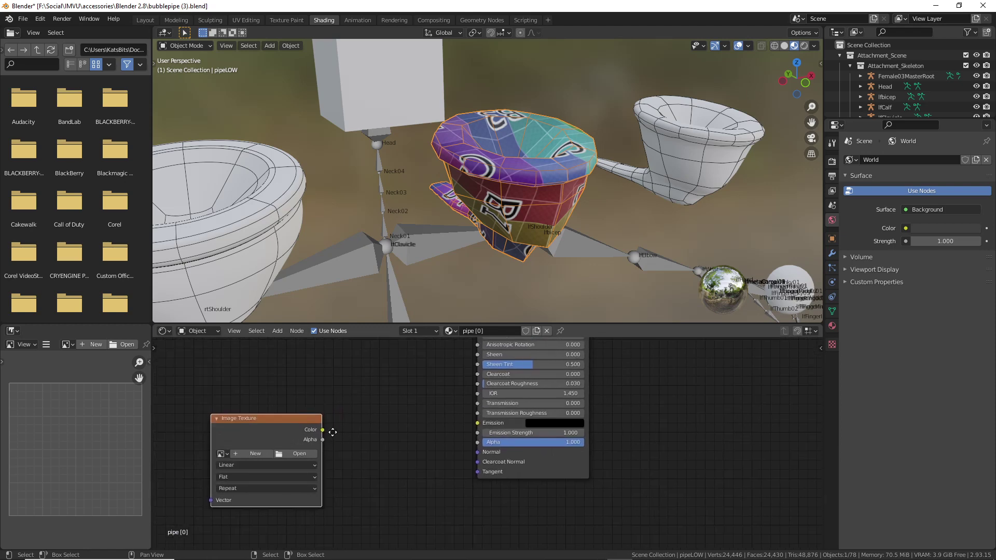
Add a Normal Map vector node between the empty Image Texture node and the Principled BSDF
{"action": "left_click", "coordinate": [278, 331]}
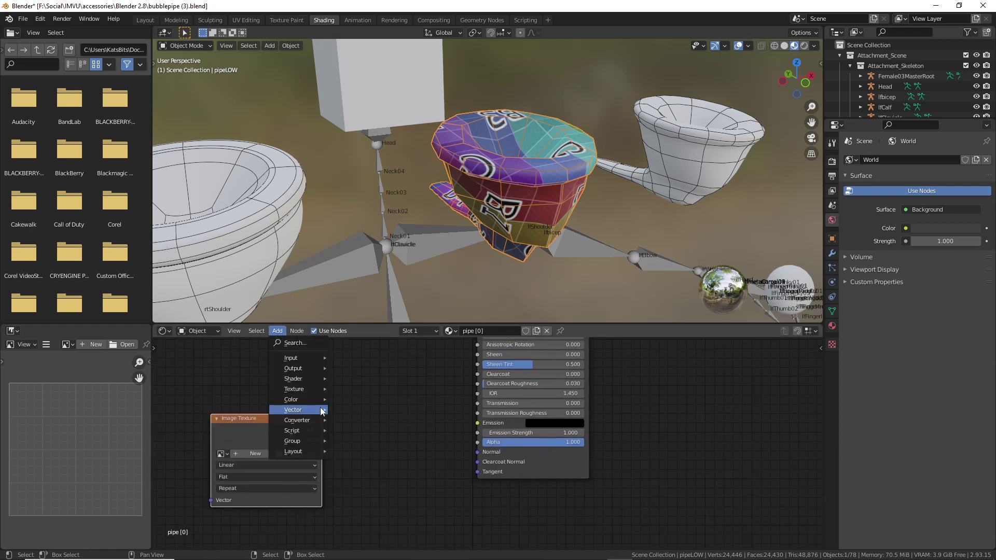
{"action": "mouse_move", "coordinate": [310, 389]}
{"action": "mouse_move", "coordinate": [309, 410]}
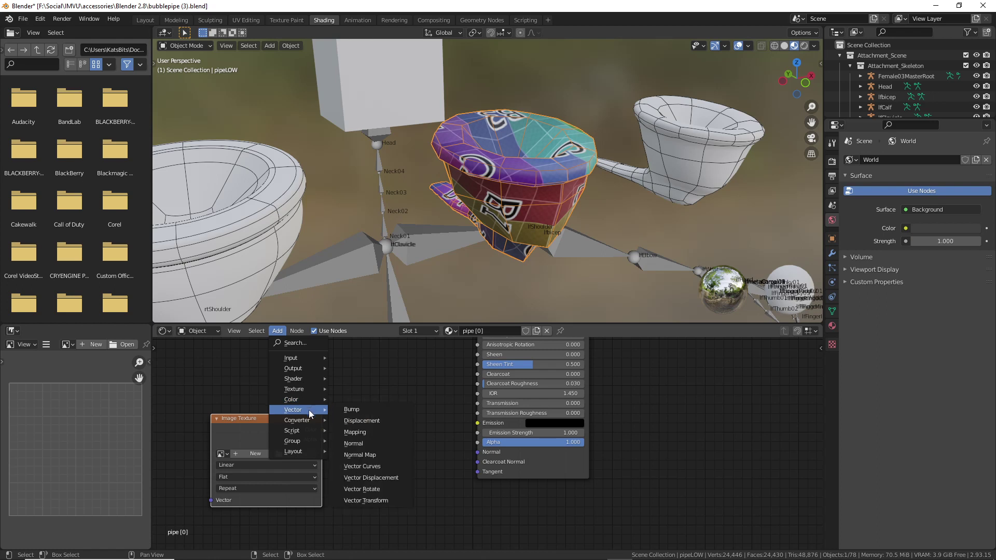
{"action": "left_click", "coordinate": [360, 455]}
{"action": "left_click", "coordinate": [360, 418]}
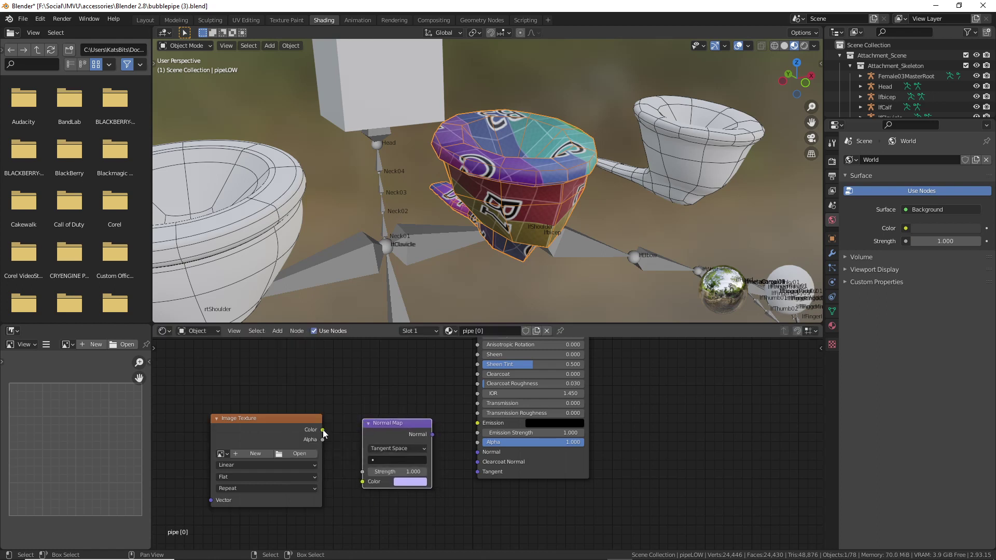
Link the empty Image Texture's Color to the Normal Map's Color, and the Normal Map's output to the Principled BSDF's Normal input
{"action": "left_click_drag", "start_coordinate": [322, 430], "coordinate": [335, 438]}
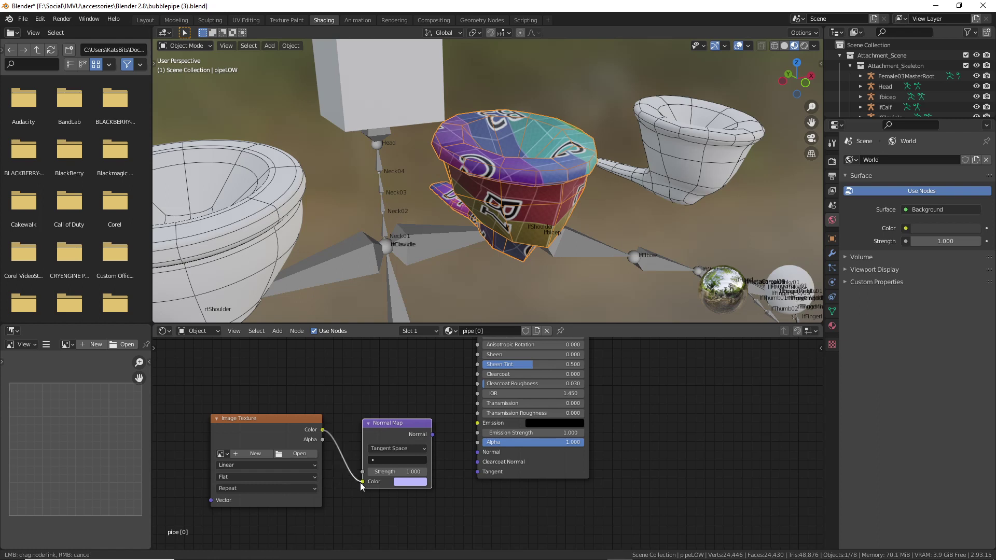
{"action": "left_click_drag", "start_coordinate": [361, 483], "coordinate": [361, 488]}
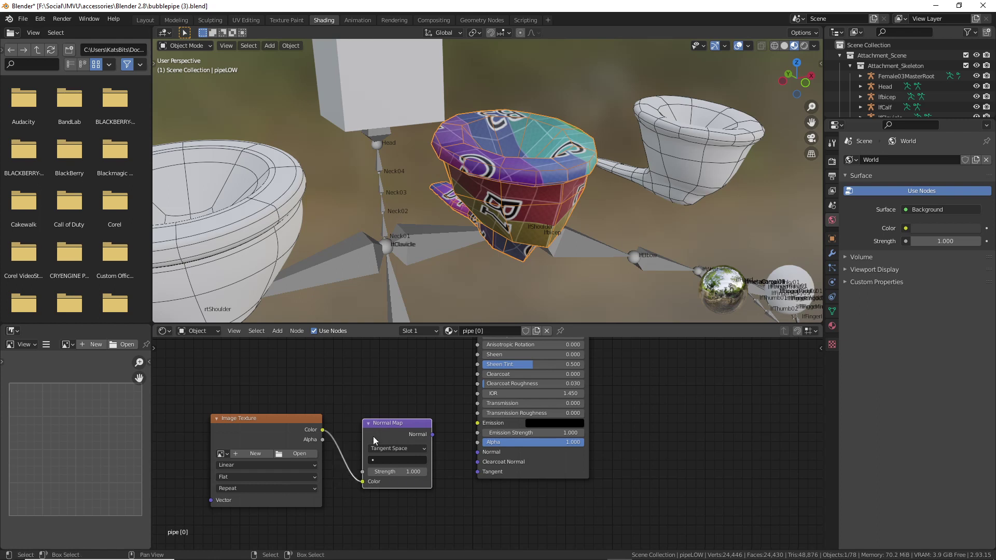
{"action": "mouse_move", "coordinate": [433, 434]}
{"action": "left_mouse_down"}
{"action": "mouse_move", "coordinate": [457, 434]}
{"action": "mouse_move", "coordinate": [477, 452]}
{"action": "left_mouse_up"}
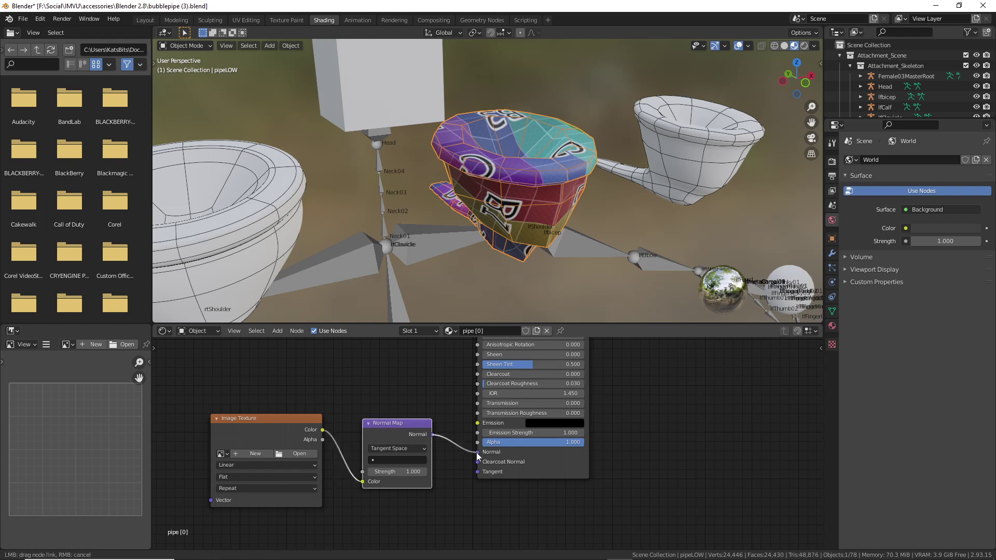
{"action": "mouse_move", "coordinate": [489, 233]}
{"action": "middle_mouse_down"}
{"action": "mouse_move", "coordinate": [447, 228]}
{"action": "mouse_move", "coordinate": [496, 229]}
{"action": "middle_mouse_up"}
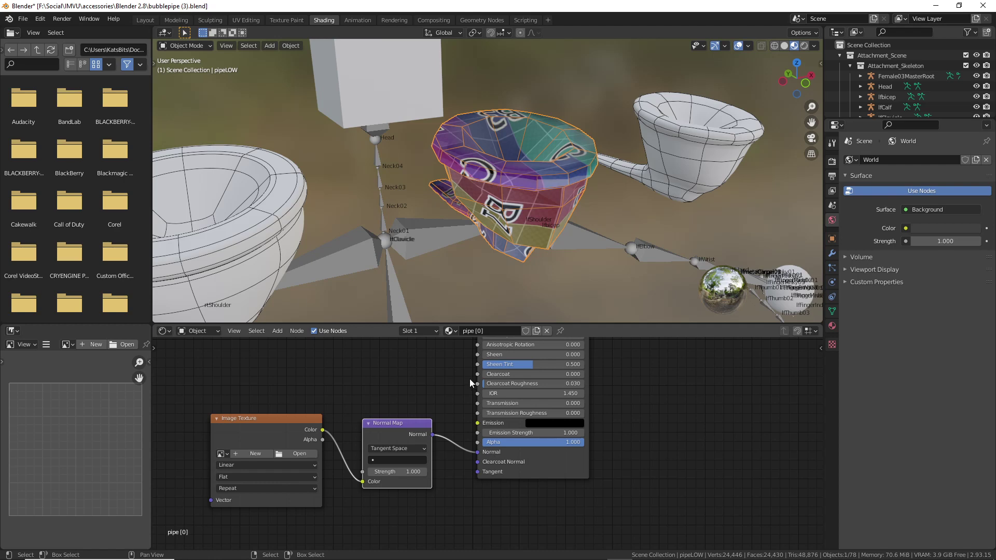
{"action": "middle_click_drag", "start_coordinate": [469, 378], "coordinate": [484, 401]}
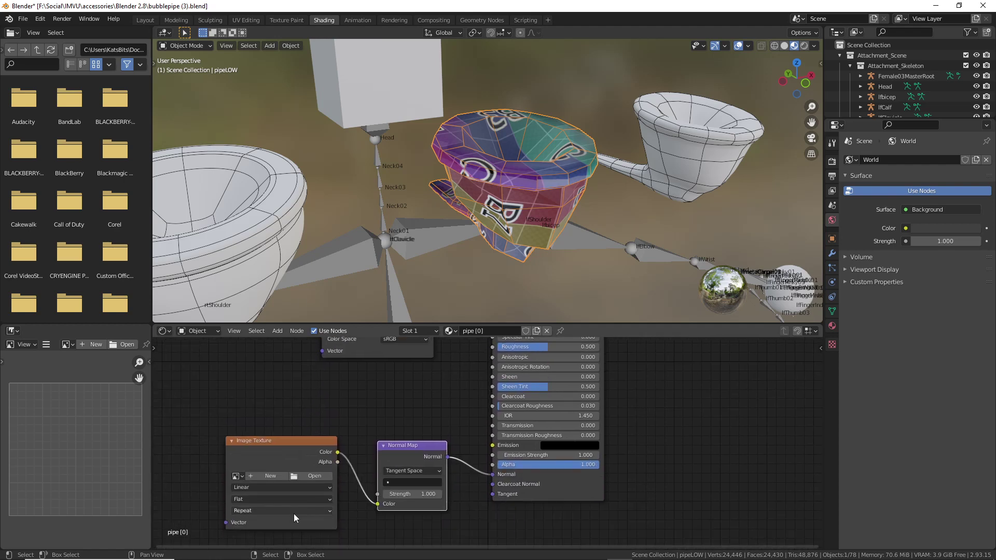
{"action": "middle_click_drag", "start_coordinate": [352, 387], "coordinate": [363, 370]}
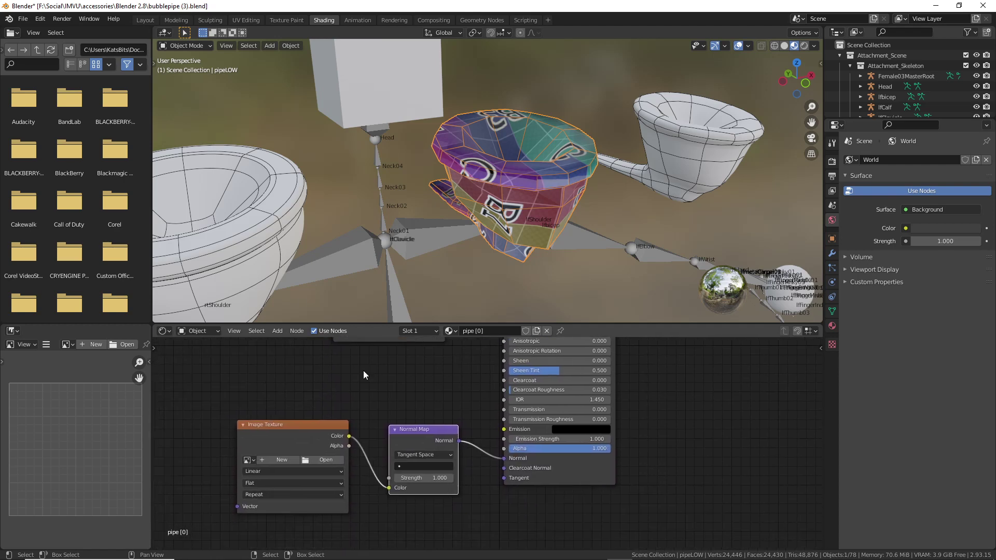
Select the high-poly pipe pipeHIGH and return to the UV Editing workspace in Object Mode
{"action": "middle_click_drag", "start_coordinate": [427, 292], "coordinate": [394, 212]}
{"action": "left_click", "coordinate": [248, 209]}
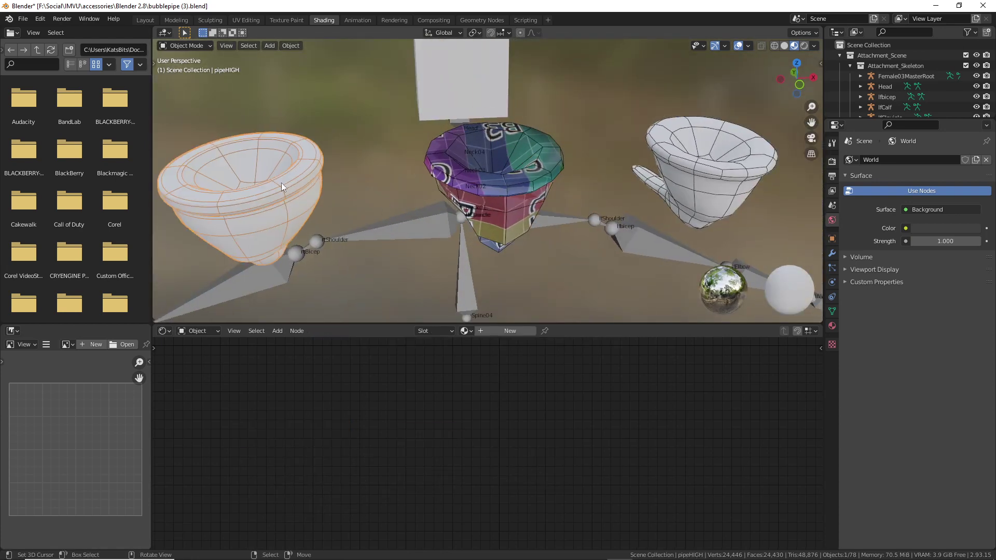
{"action": "left_click", "coordinate": [236, 21]}
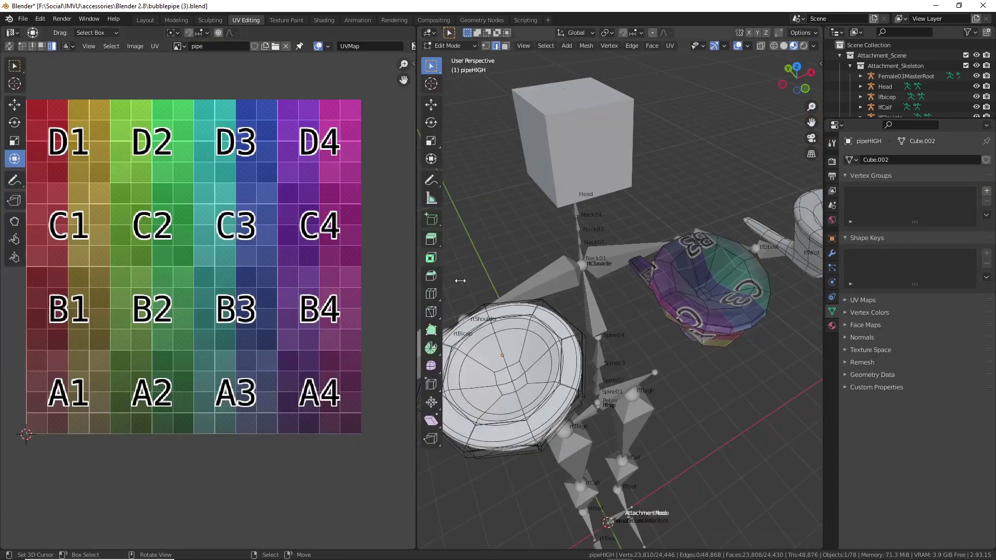
{"action": "middle_click_drag", "start_coordinate": [518, 332], "coordinate": [521, 378]}
{"action": "key", "text": "Tab"}
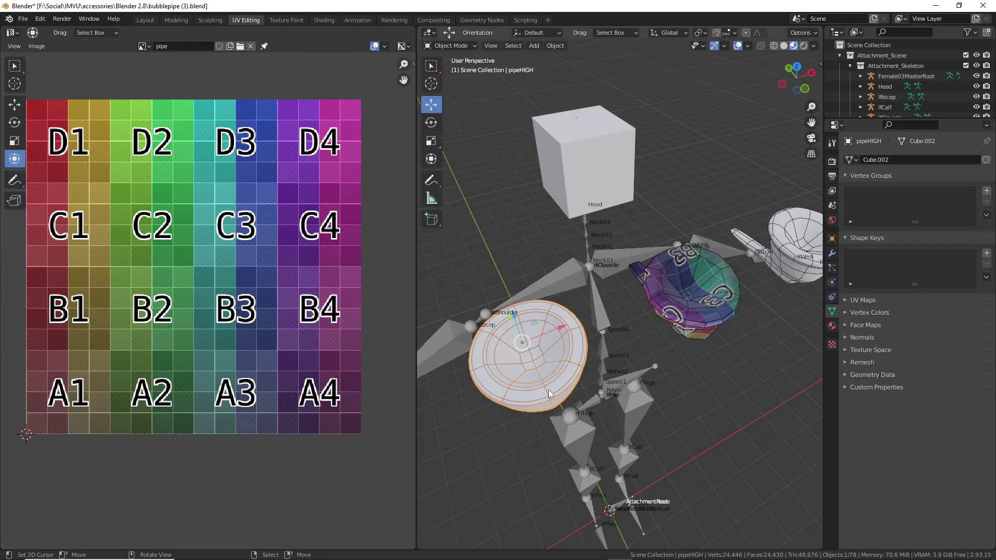
Try moving pipeHIGH, and likewise the unedited high-poly pipe, over to the low-poly pipe, leaving both at their original places
{"action": "left_click_drag", "start_coordinate": [558, 330], "coordinate": [707, 278]}
{"action": "left_click_drag", "start_coordinate": [626, 308], "coordinate": [602, 317]}
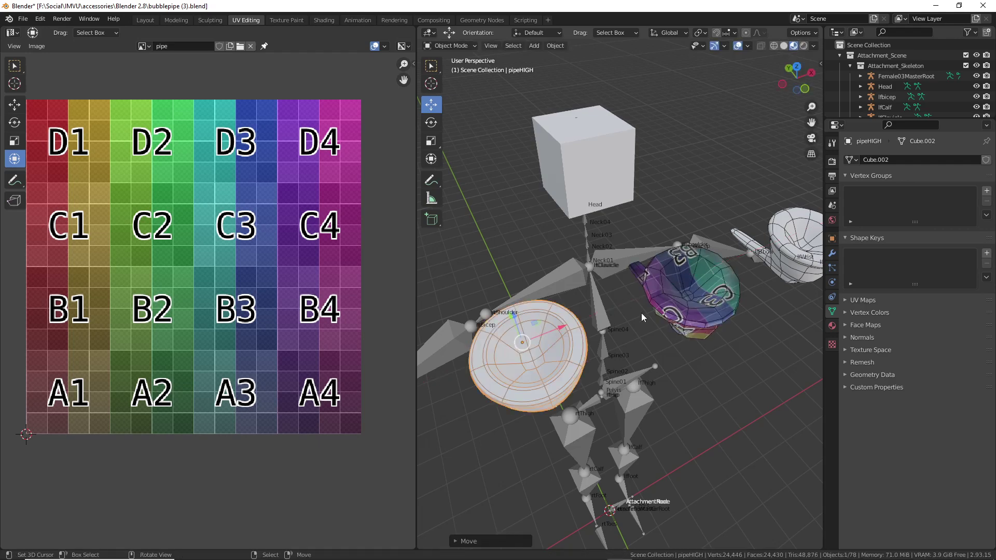
{"action": "middle_click_drag", "start_coordinate": [730, 287], "coordinate": [711, 317]}
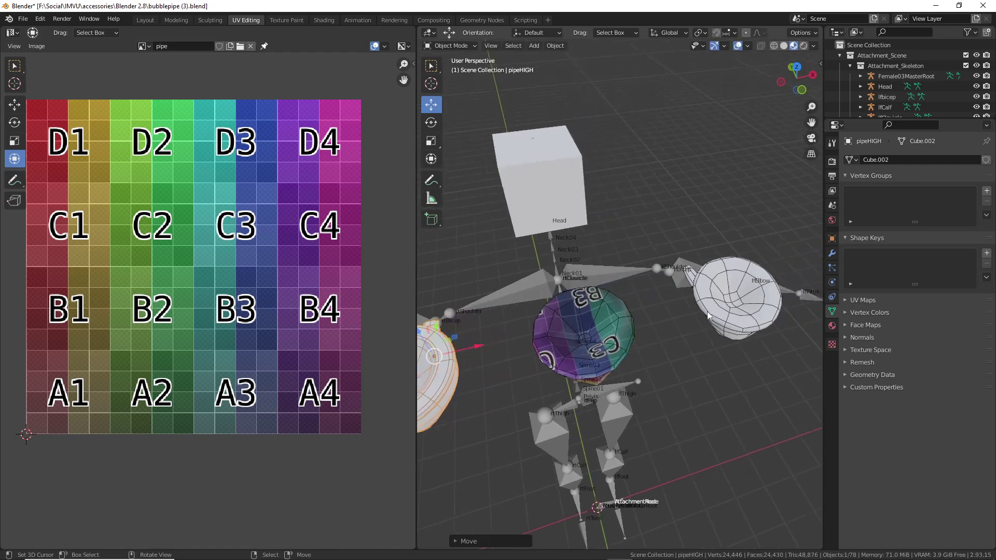
{"action": "left_click", "coordinate": [705, 326]}
{"action": "left_click_drag", "start_coordinate": [725, 289], "coordinate": [611, 329]}
{"action": "right_click", "coordinate": [701, 312]}
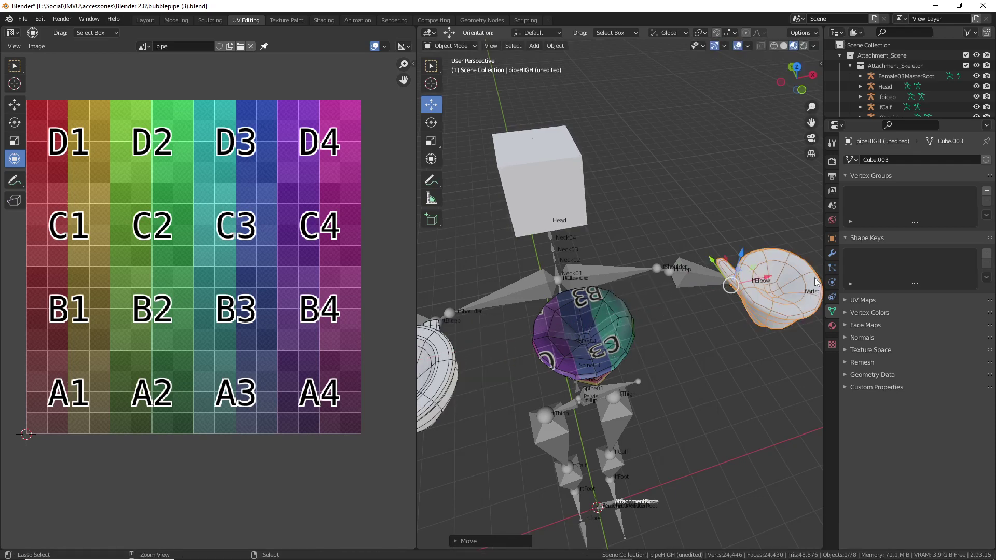
Compare the origin points of the low-poly pipe and the unedited high-poly pipe by selecting each in turn
{"action": "left_click", "coordinate": [629, 343]}
{"action": "middle_click_drag", "start_coordinate": [641, 356], "coordinate": [647, 354]}
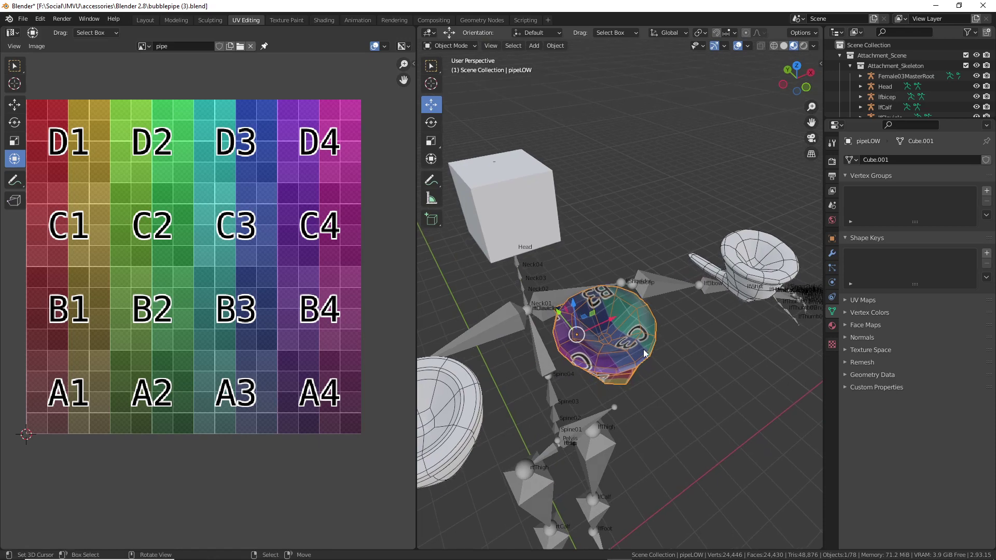
{"action": "scroll", "coordinate": [586, 351], "scroll_direction": "up", "scroll_amount": 2}
{"action": "middle_click_drag", "start_coordinate": [585, 346], "coordinate": [621, 339]}
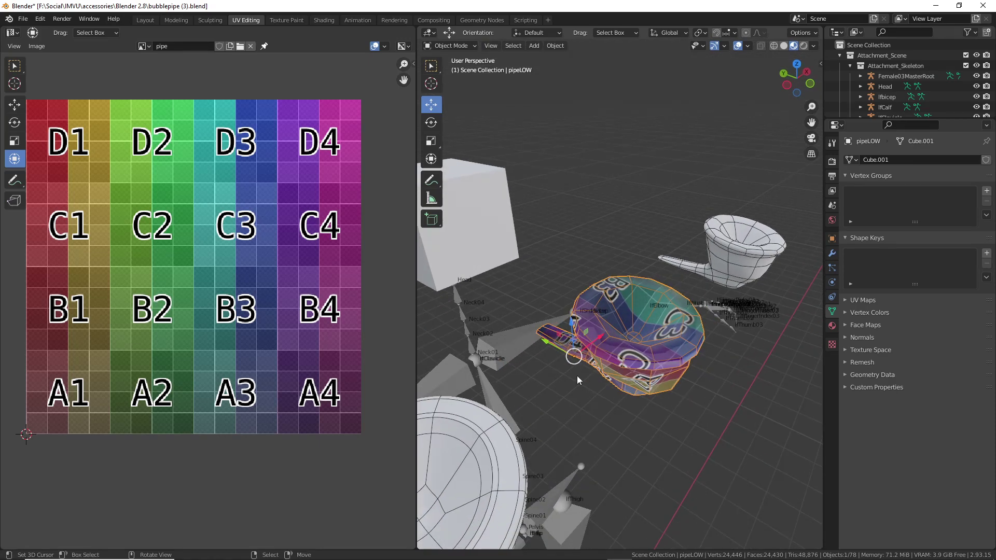
{"action": "key", "text": "ctrl+2"}
{"action": "mouse_move", "coordinate": [566, 348]}
{"action": "left_mouse_down"}
{"action": "mouse_move", "coordinate": [596, 366]}
{"action": "mouse_move", "coordinate": [564, 346]}
{"action": "left_mouse_up"}
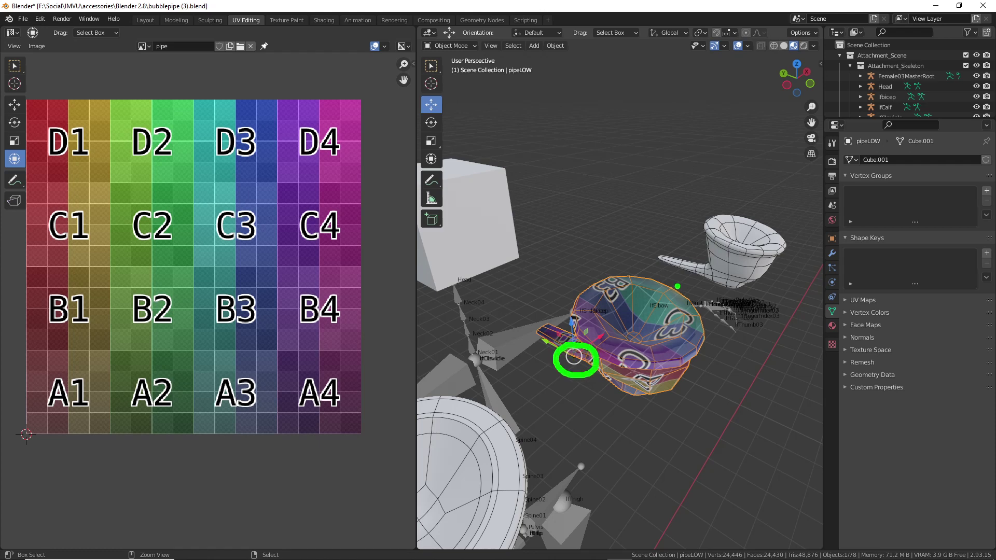
{"action": "key", "text": "Escape"}
{"action": "left_click", "coordinate": [750, 259]}
{"action": "key", "text": "ctrl+2"}
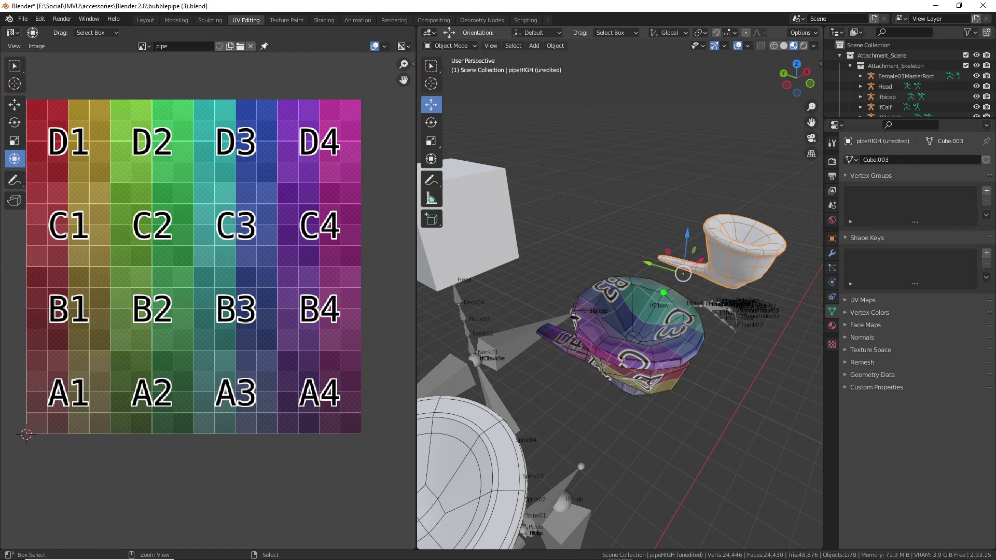
{"action": "left_click_drag", "start_coordinate": [681, 264], "coordinate": [689, 261]}
{"action": "key", "text": "Escape"}
Show the object transform values and compare the unedited high-poly pipe's location with the low-poly pipe's
{"action": "key", "text": "n"}
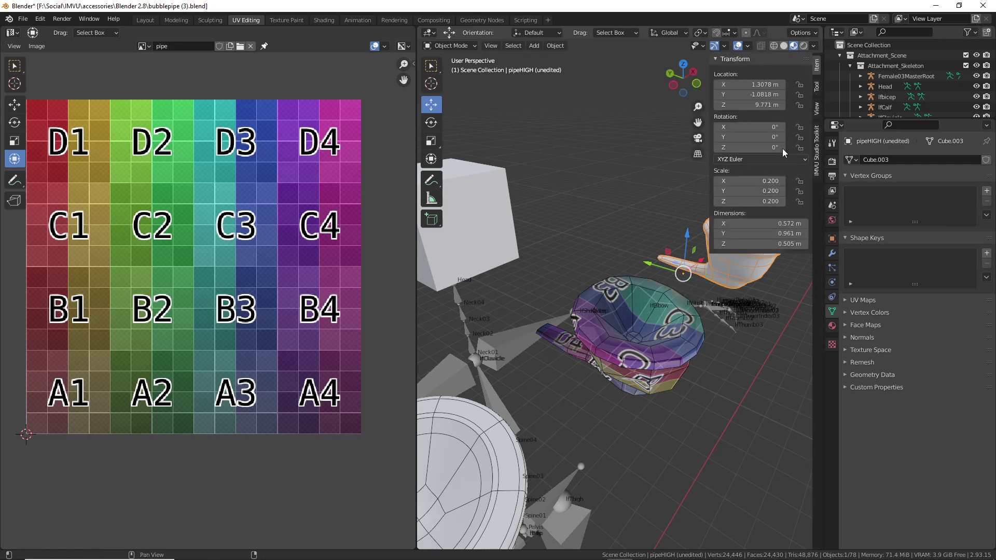
{"action": "left_click", "coordinate": [620, 348]}
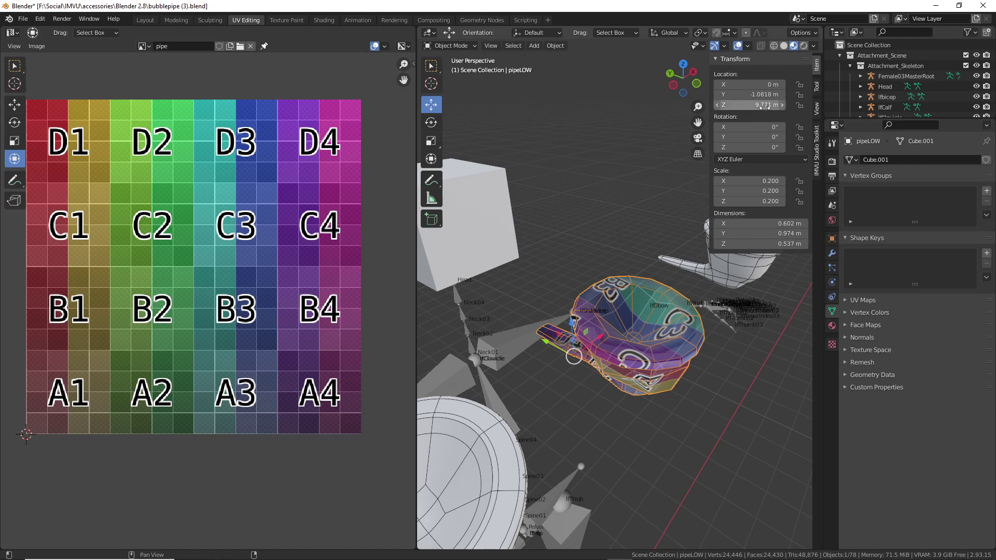
{"action": "middle_click_drag", "start_coordinate": [702, 375], "coordinate": [687, 406]}
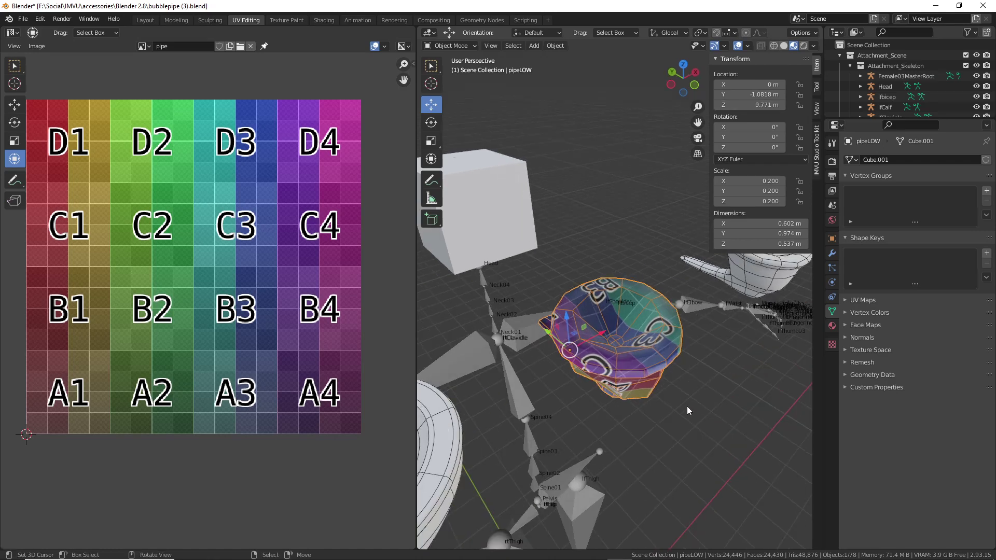
Try a Z location of 10 m for the low-poly pipe and undo the change
{"action": "left_click", "coordinate": [764, 106]}
{"action": "type", "text": "1"}
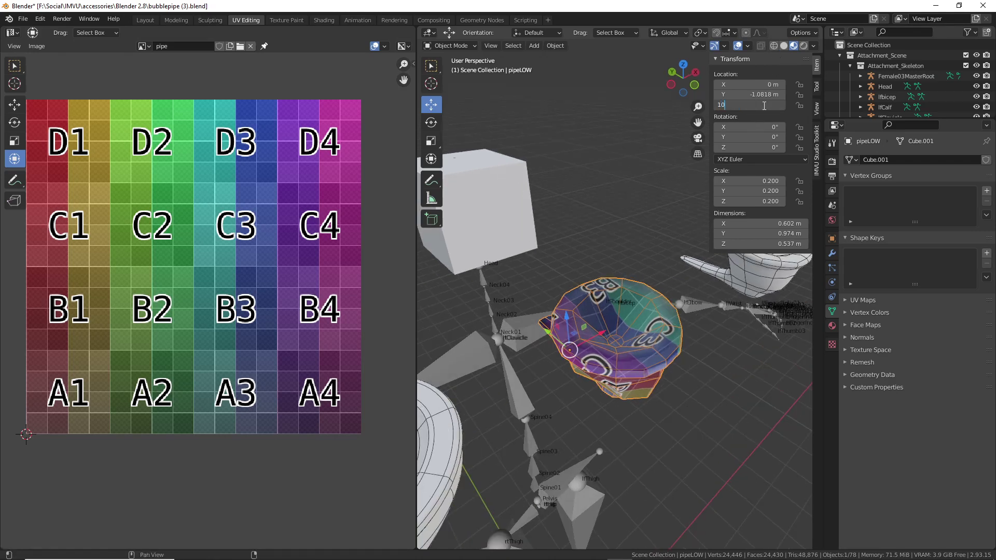
{"action": "type", "text": "0"}
{"action": "key", "text": "Return"}
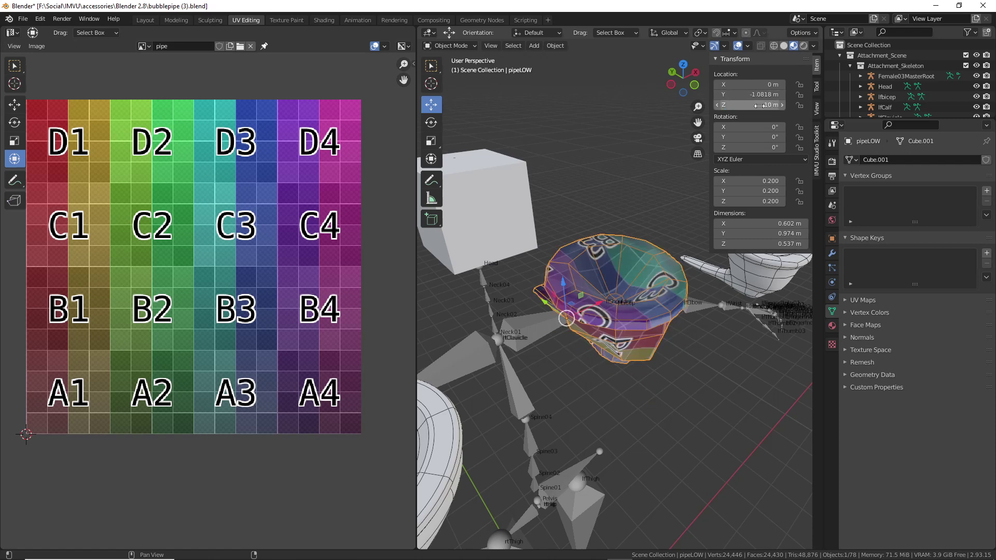
{"action": "key", "text": "ctrl+z"}
Set the Z location to 9.5 m for the low-poly pipe and for the unedited high-poly pipe
{"action": "left_click", "coordinate": [763, 104]}
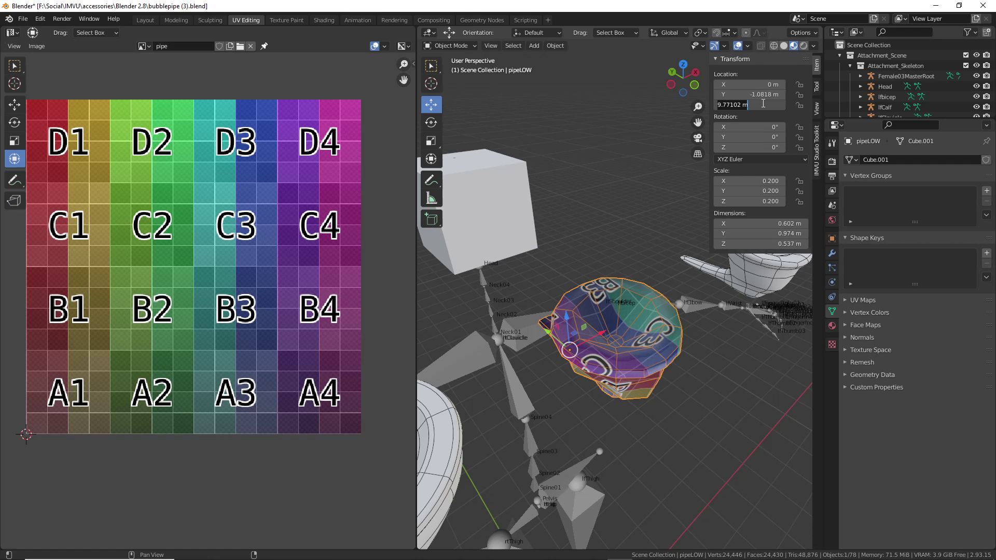
{"action": "type", "text": "9.5"}
{"action": "key", "text": "Return"}
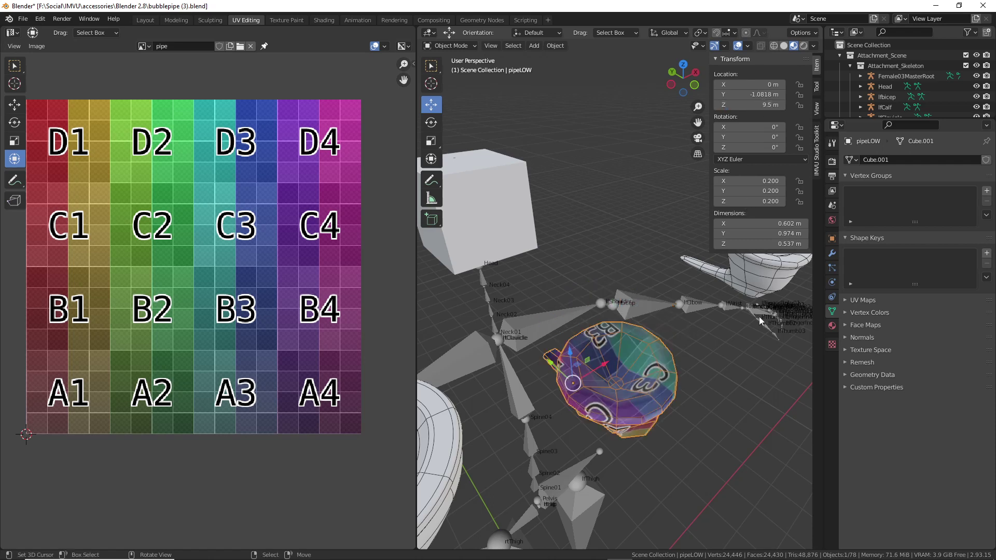
{"action": "left_click", "coordinate": [757, 284]}
{"action": "left_click", "coordinate": [763, 105]}
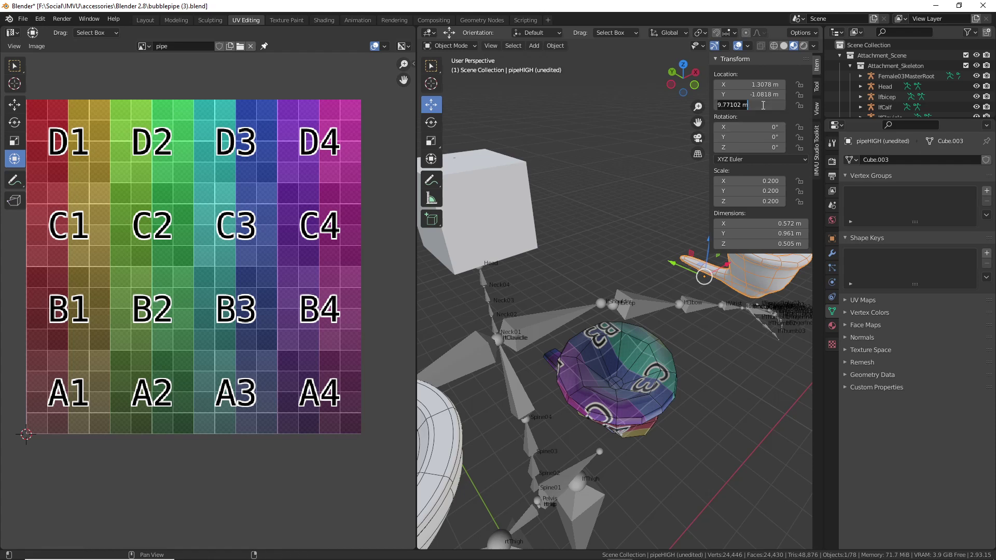
{"action": "type", "text": "9.5"}
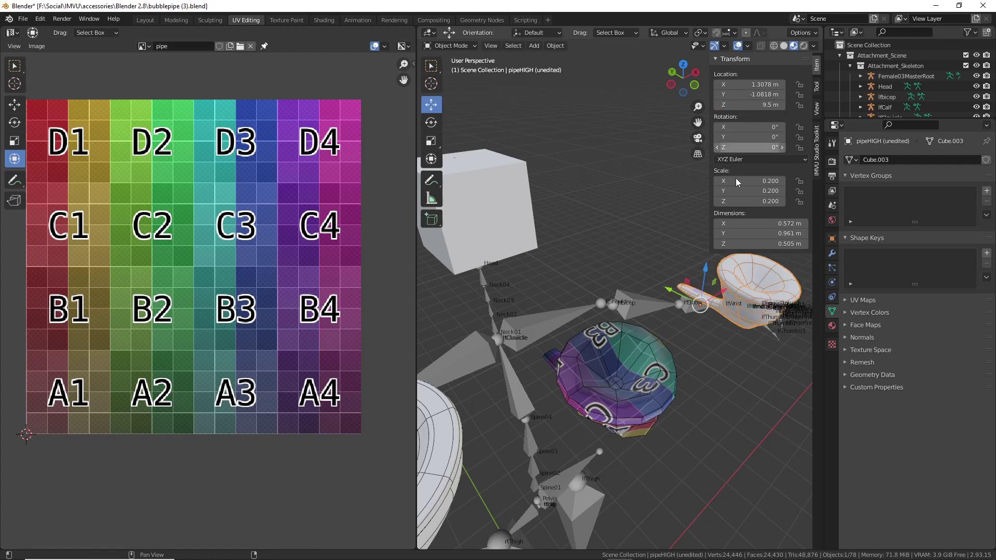
{"action": "key", "text": "Return"}
Undo the 9.5 m Z location changes on both pipes, ending with the low-poly pipe selected
{"action": "left_click", "coordinate": [642, 355]}
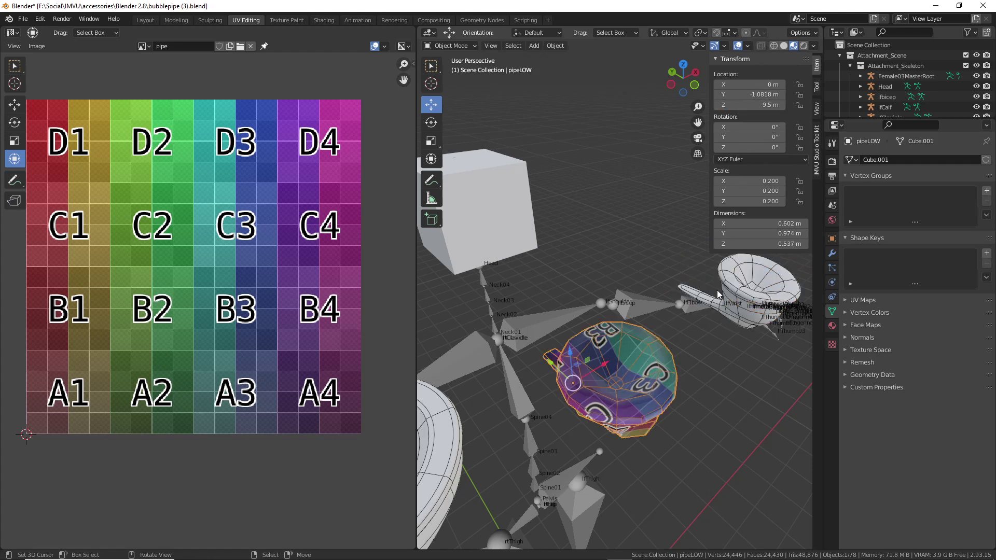
{"action": "key", "text": "ctrl+z"}
{"action": "key", "text": "ctrl+z"}
{"action": "key", "text": "ctrl+z"}
{"action": "key", "text": "ctrl+z"}
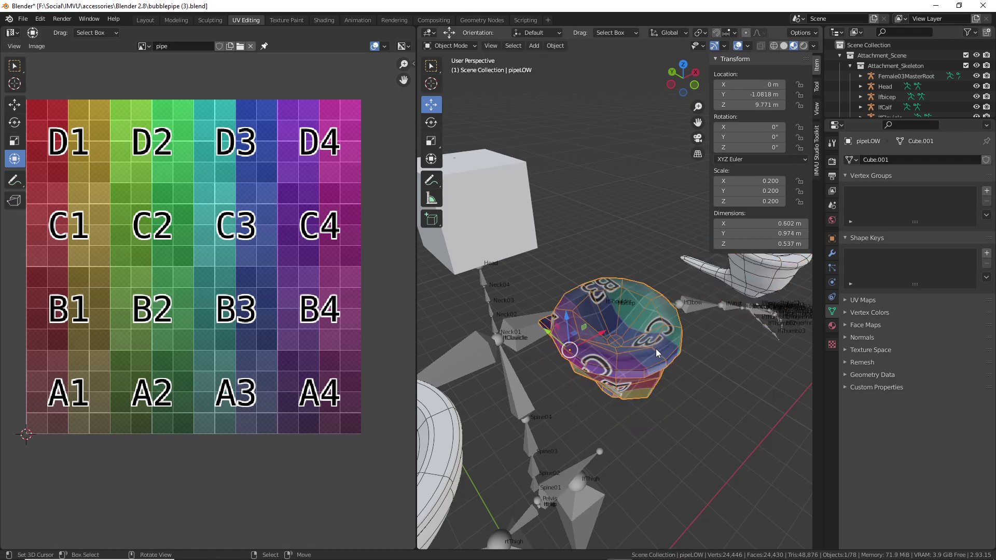
Snap the unedited high-poly pipe to the low-poly pipe's position, using the low-poly pipe as the active object
{"action": "middle_click_drag", "start_coordinate": [655, 348], "coordinate": [631, 322]}
{"action": "left_click", "coordinate": [740, 281]}
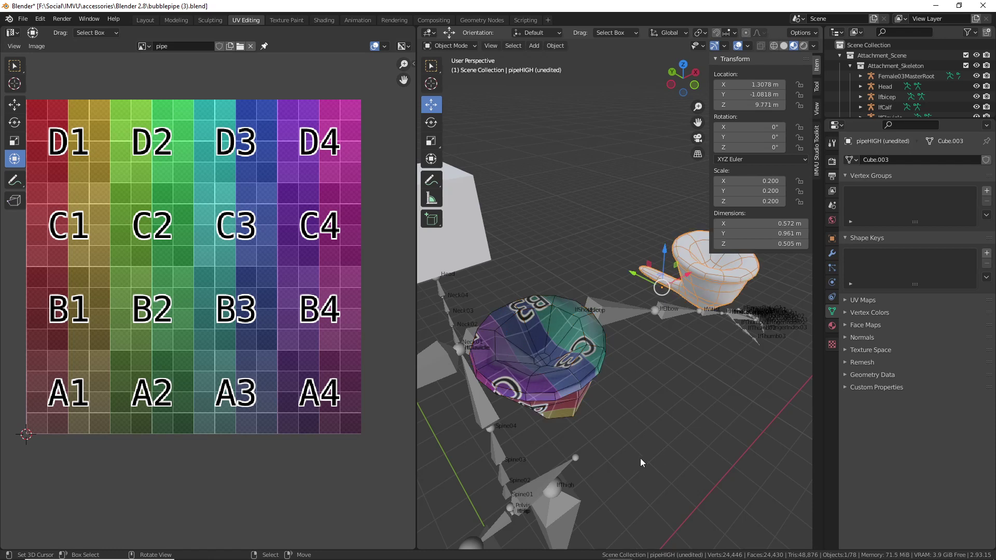
{"action": "left_click", "coordinate": [580, 375], "text": "shift"}
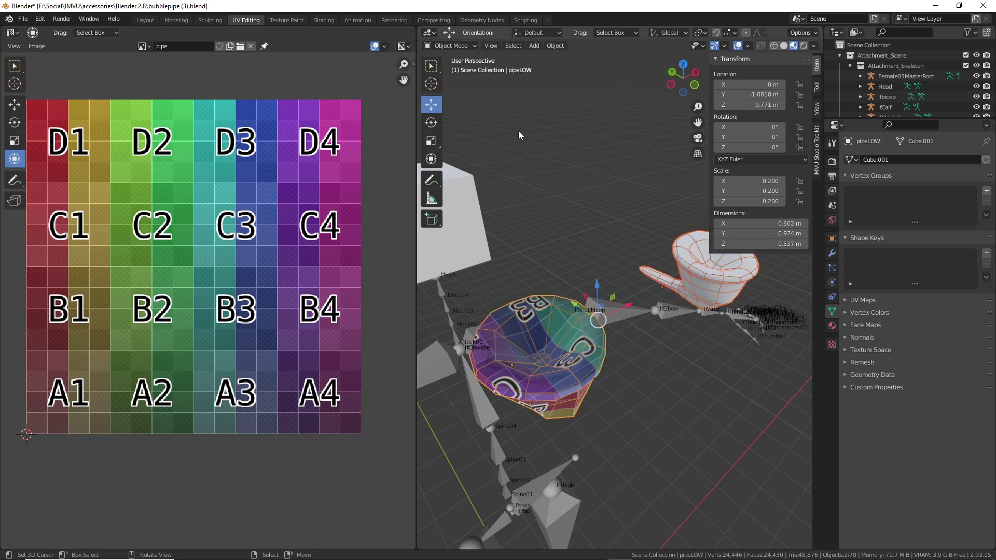
{"action": "left_click", "coordinate": [554, 48]}
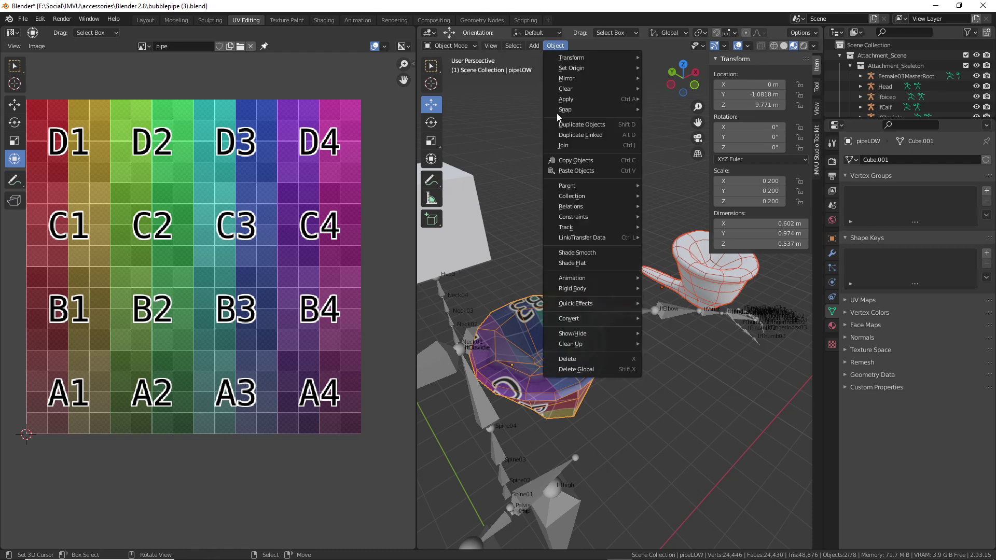
{"action": "mouse_move", "coordinate": [562, 115]}
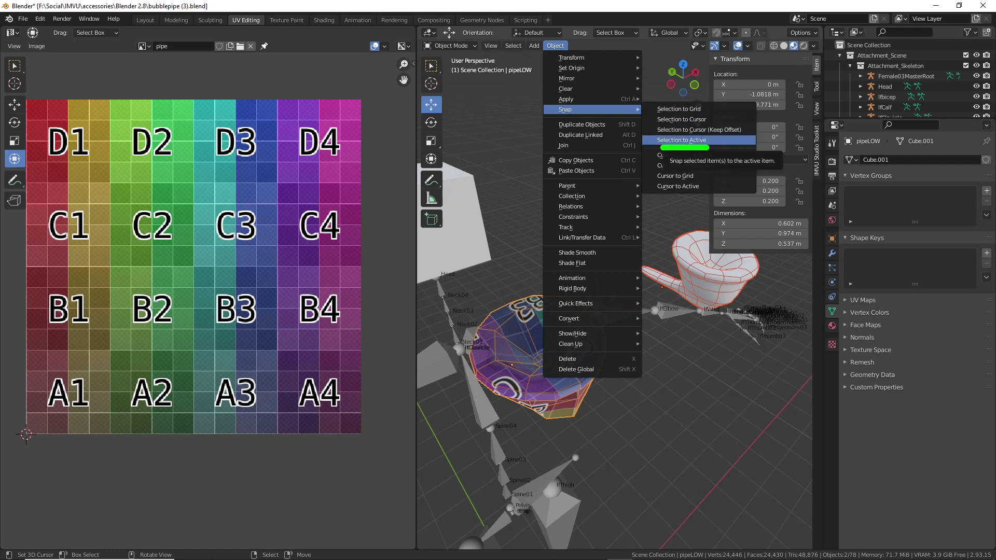
{"action": "left_click_drag", "start_coordinate": [557, 116], "coordinate": [573, 120]}
{"action": "left_click", "coordinate": [689, 140]}
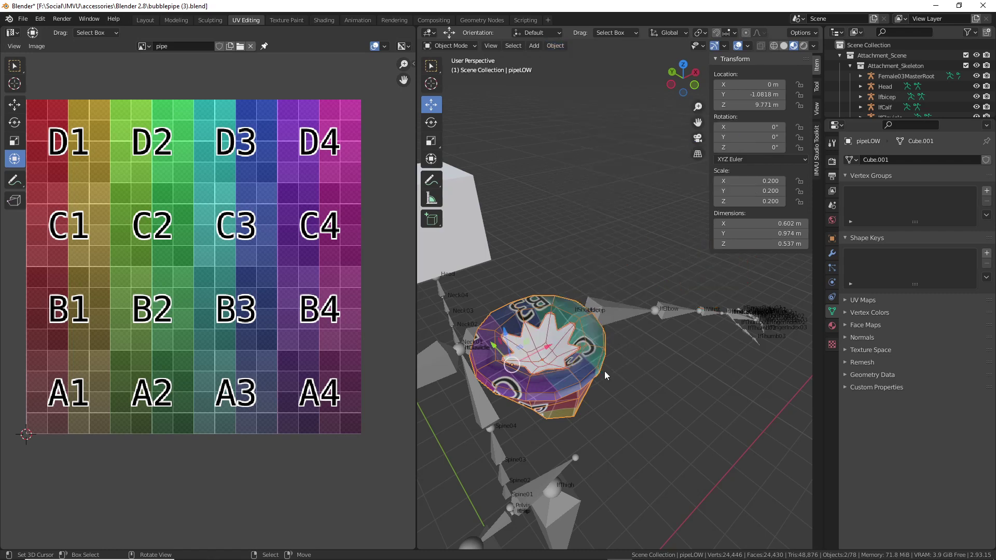
{"action": "mouse_move", "coordinate": [604, 371]}
{"action": "middle_mouse_down"}
{"action": "mouse_move", "coordinate": [604, 340]}
{"action": "mouse_move", "coordinate": [652, 320]}
{"action": "mouse_move", "coordinate": [602, 357]}
{"action": "middle_mouse_up"}
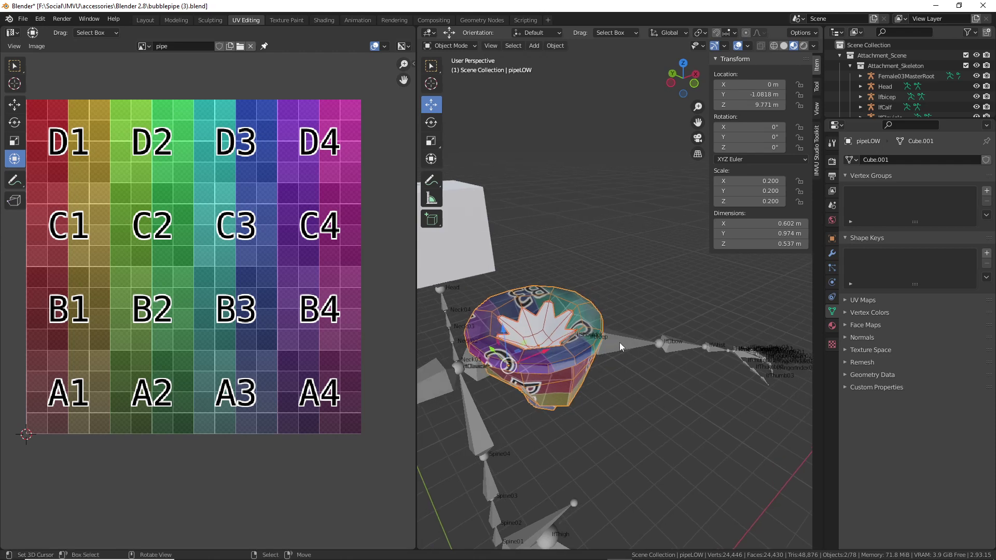
Move the unedited high-poly pipe up and away from the low-poly pipe, to about X 1.09 m and Z 11.03 m
{"action": "left_click", "coordinate": [533, 335]}
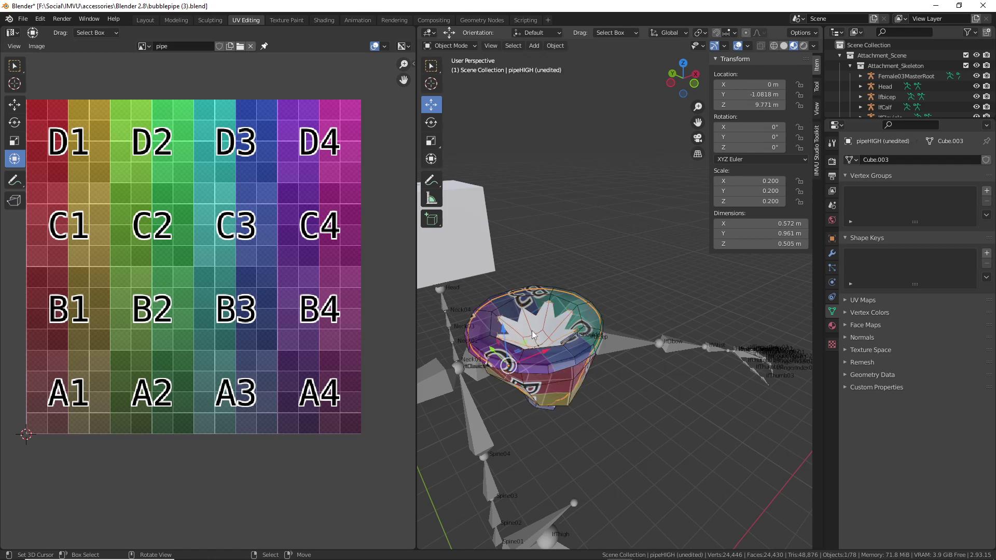
{"action": "key", "text": "g"}
{"action": "key", "text": "x"}
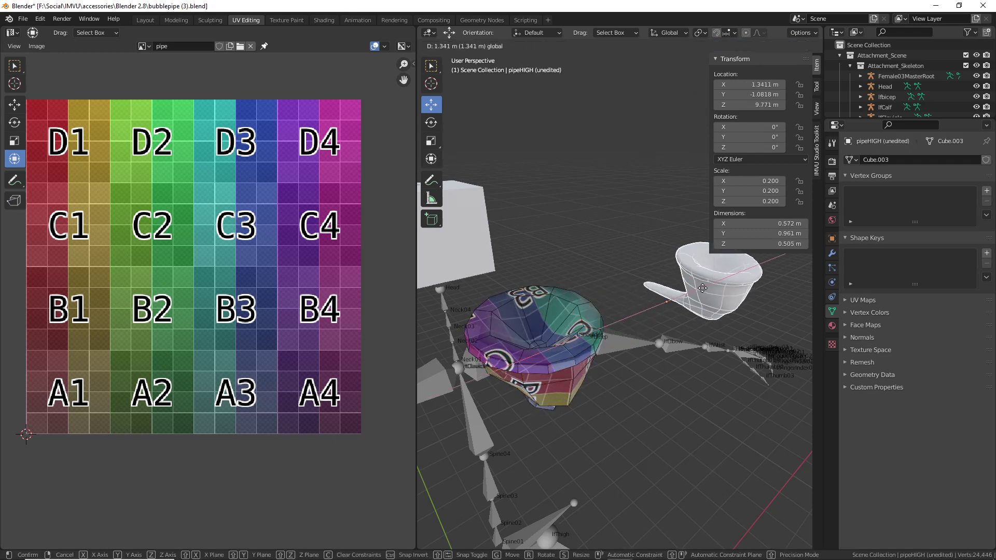
{"action": "left_click", "coordinate": [667, 284]}
{"action": "key", "text": "g"}
{"action": "key", "text": "z"}
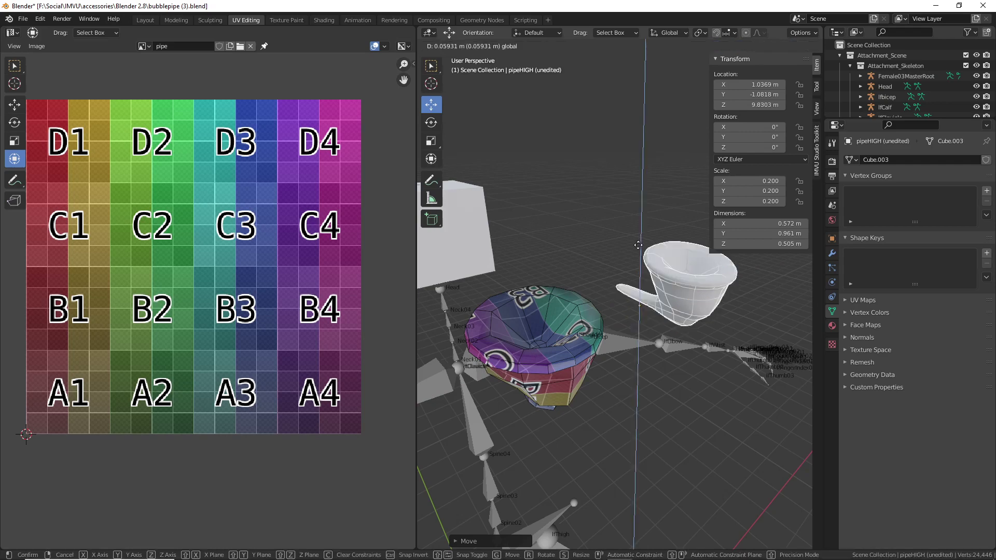
{"action": "left_click", "coordinate": [659, 246]}
{"action": "middle_click_drag", "start_coordinate": [662, 247], "coordinate": [640, 238]}
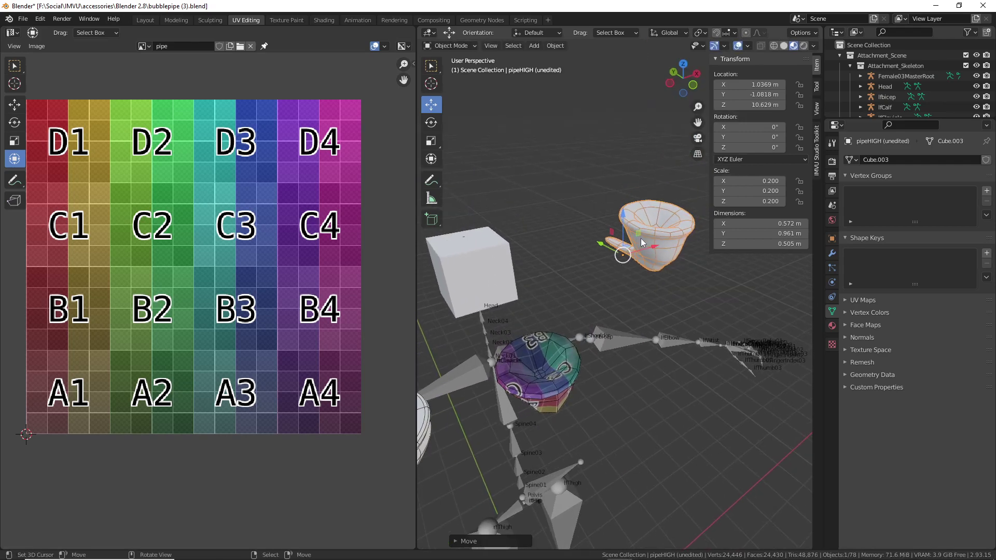
{"action": "key", "text": "g"}
{"action": "left_click", "coordinate": [649, 254]}
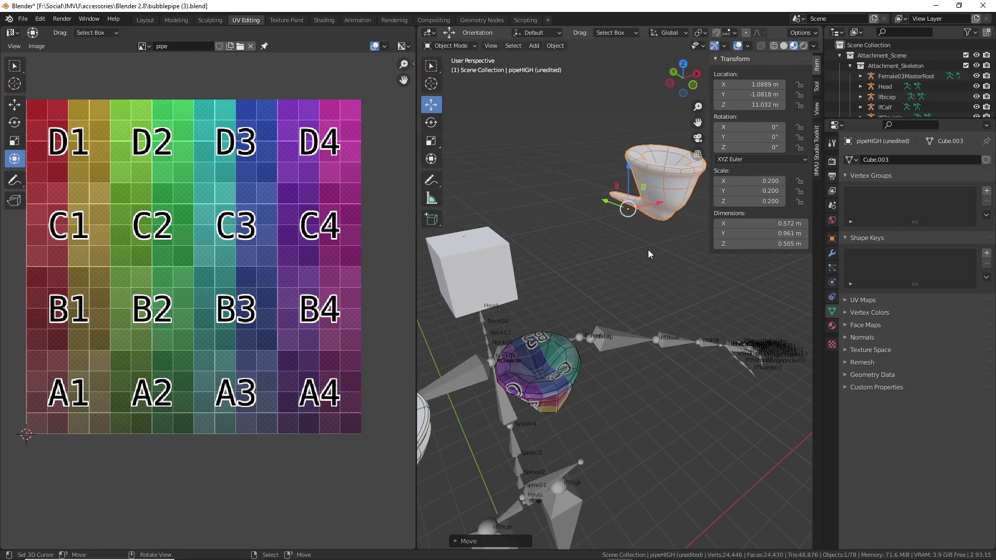
Snap the raised unedited high-poly pipe back to the active low-poly pipe with Selection to Active
{"action": "middle_click_drag", "start_coordinate": [643, 360], "coordinate": [669, 192]}
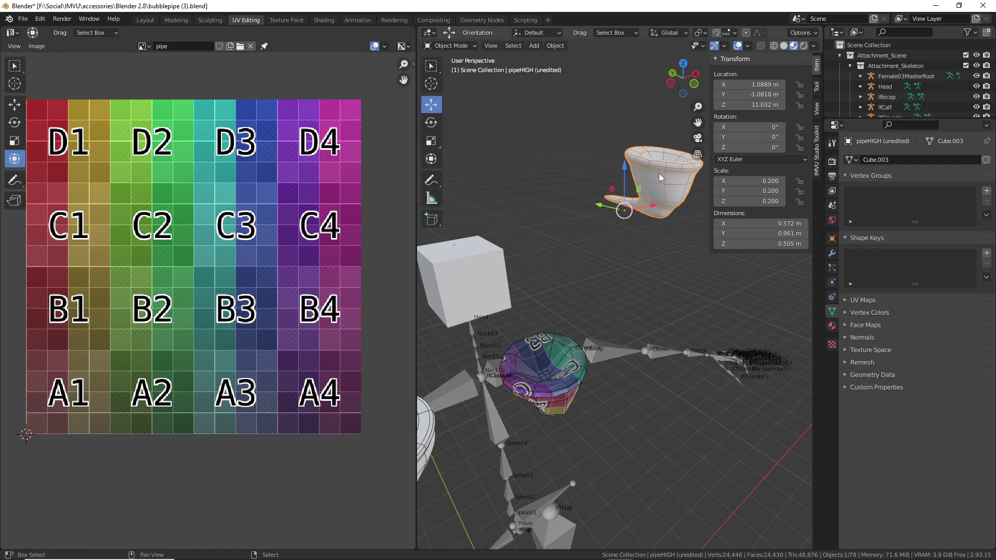
{"action": "left_click", "coordinate": [565, 385], "text": "shift"}
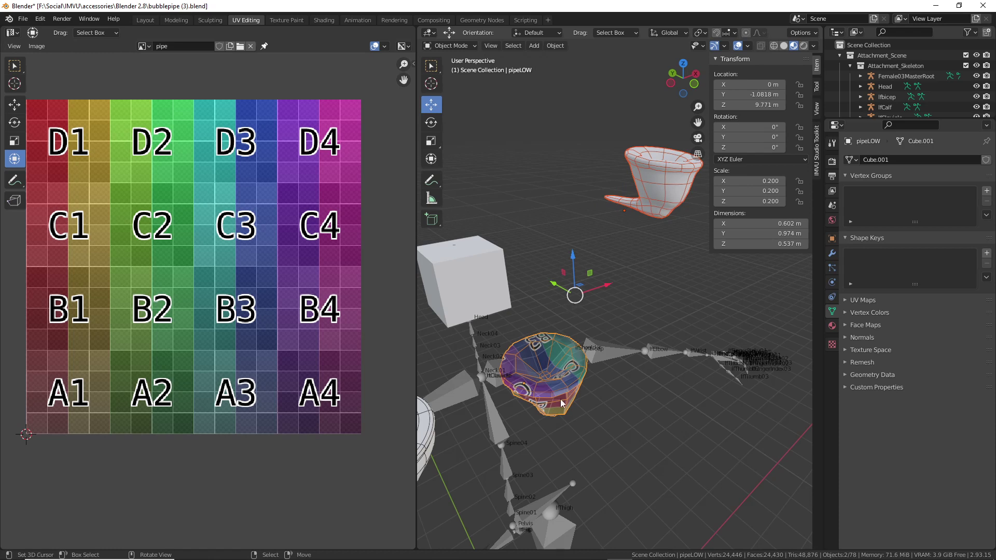
{"action": "left_click", "coordinate": [555, 46]}
{"action": "mouse_move", "coordinate": [575, 110]}
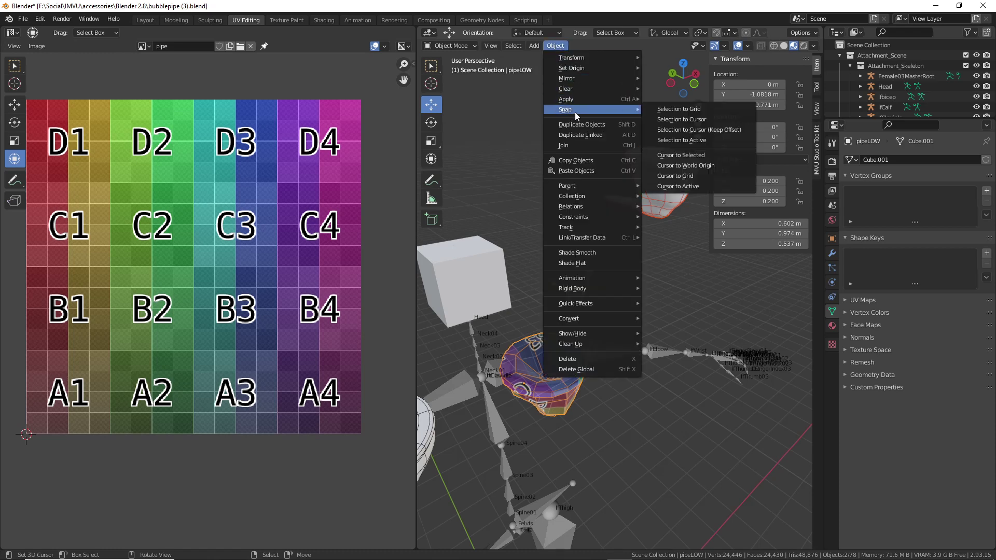
{"action": "left_click", "coordinate": [675, 140]}
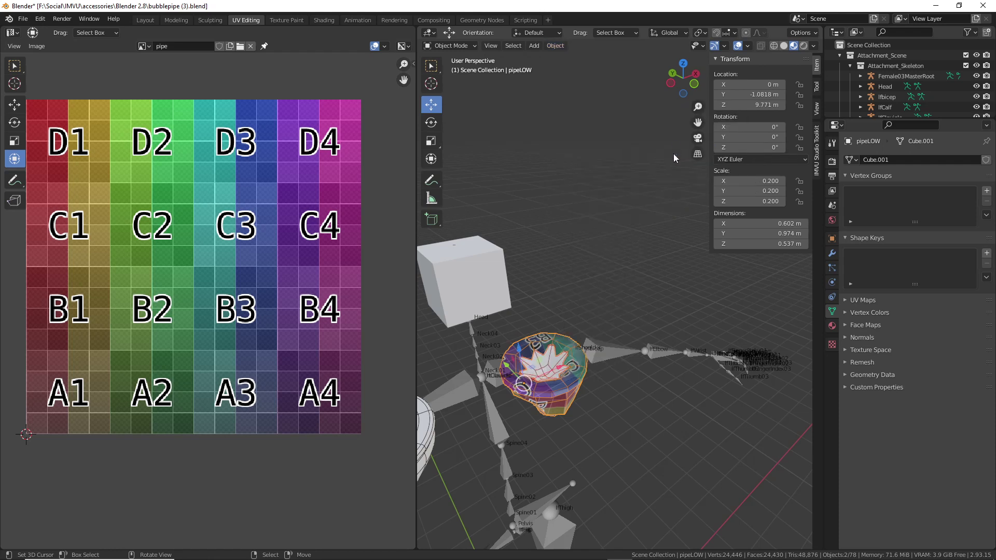
Move only the unedited high-poly pipe 1 m along X, beside the low-poly pipe
{"action": "left_click", "coordinate": [552, 381]}
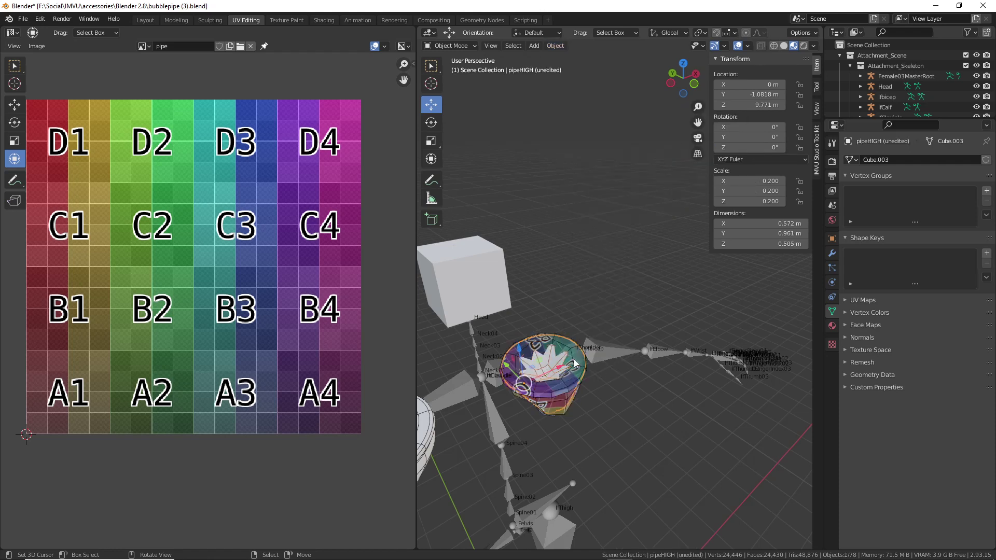
{"action": "key", "text": "g"}
{"action": "key", "text": "x"}
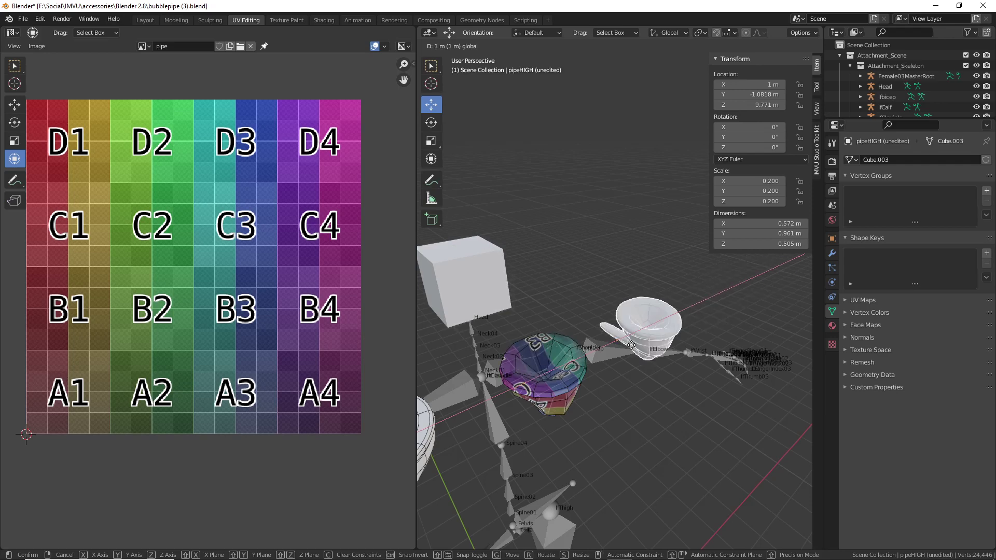
{"action": "left_click", "coordinate": [631, 345]}
{"action": "middle_click_drag", "start_coordinate": [680, 340], "coordinate": [651, 355]}
Move the edited high-poly pipe along X to 0 m so it overlaps the low-poly pipe
{"action": "left_click", "coordinate": [521, 384]}
{"action": "key", "text": "g"}
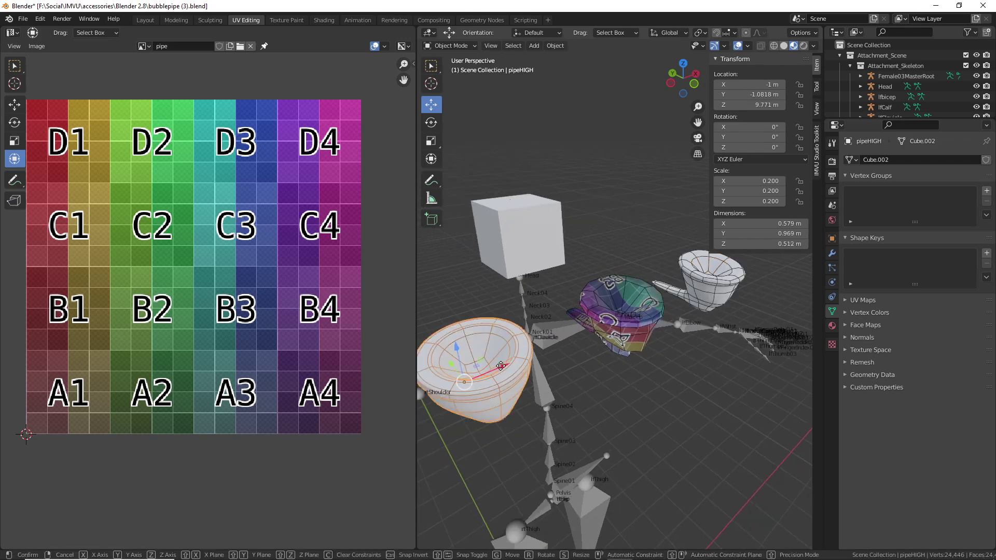
{"action": "left_click", "coordinate": [575, 363]}
{"action": "middle_click_drag", "start_coordinate": [576, 363], "coordinate": [649, 431]}
{"action": "scroll", "coordinate": [649, 438], "scroll_direction": "up", "scroll_amount": 3}
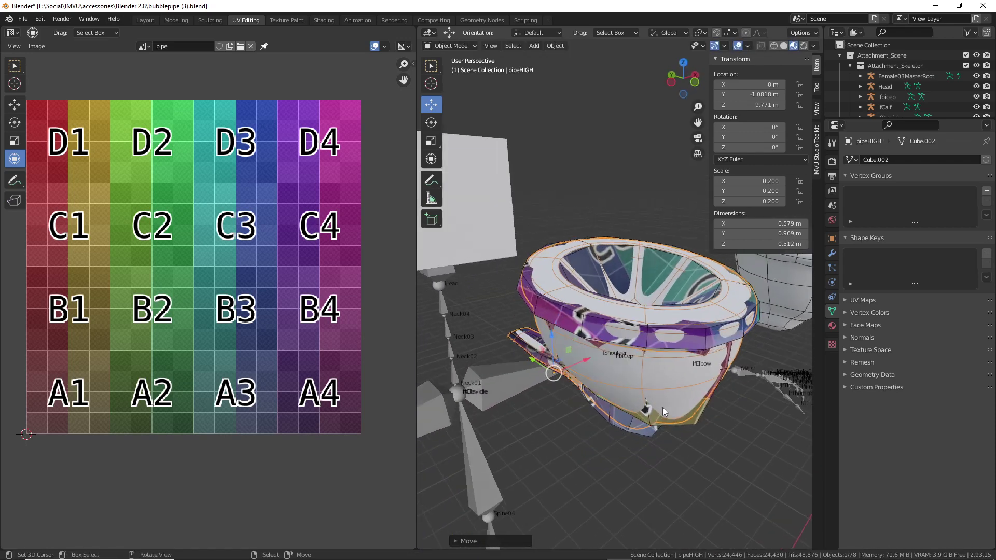
{"action": "scroll", "coordinate": [662, 406], "scroll_direction": "up", "scroll_amount": 3}
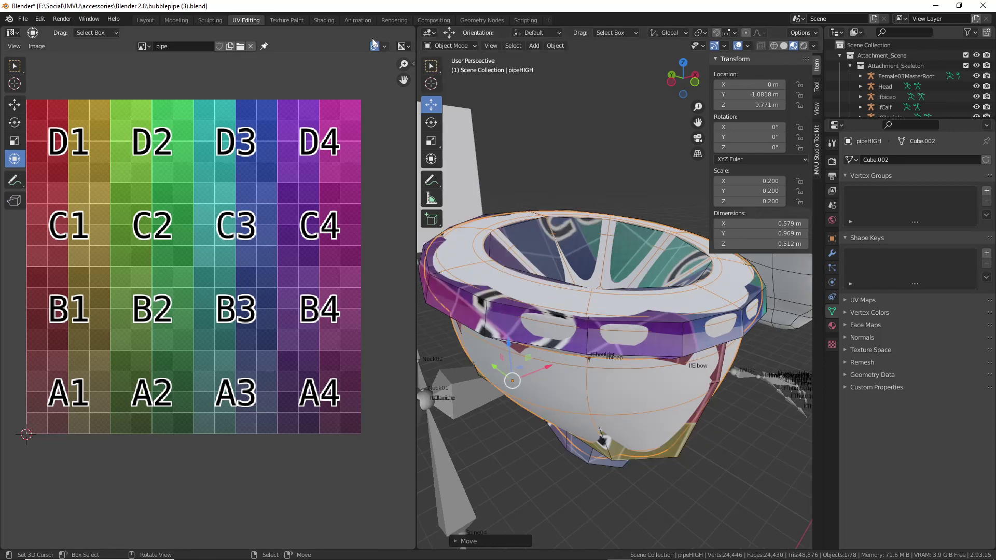
Check the low-poly pipe's normal map nodes in the Shading workspace, and return to UV Editing in Object Mode
{"action": "left_click", "coordinate": [324, 19]}
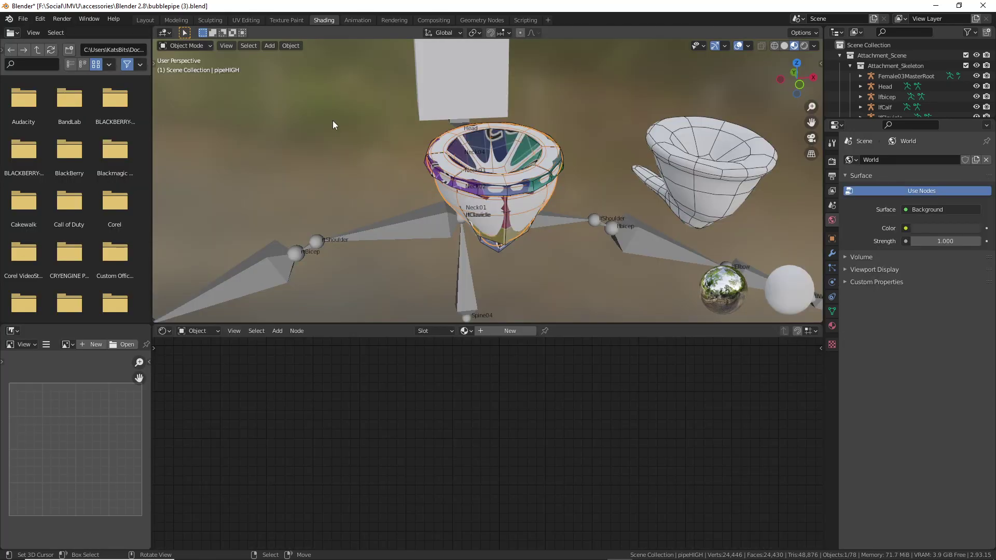
{"action": "left_click", "coordinate": [508, 201]}
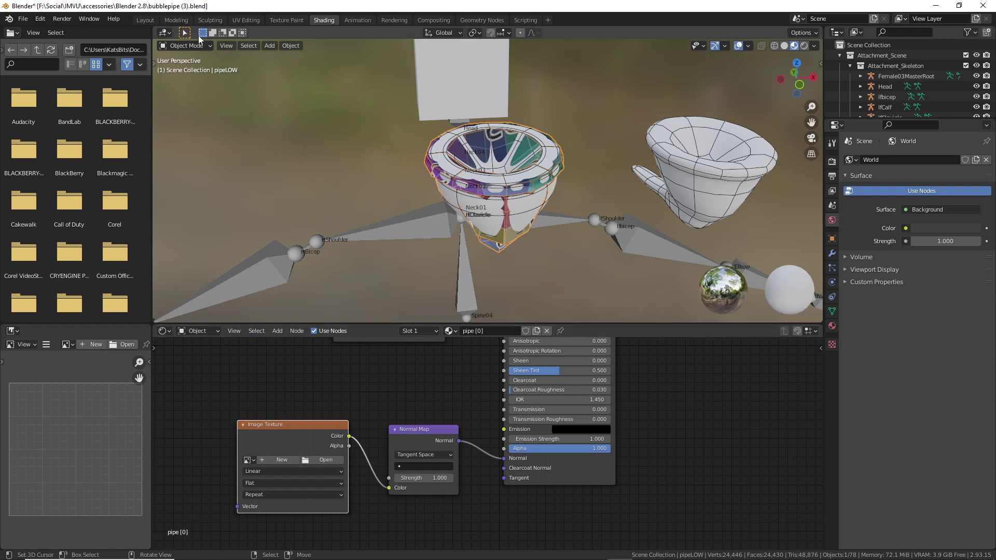
{"action": "left_click", "coordinate": [239, 23]}
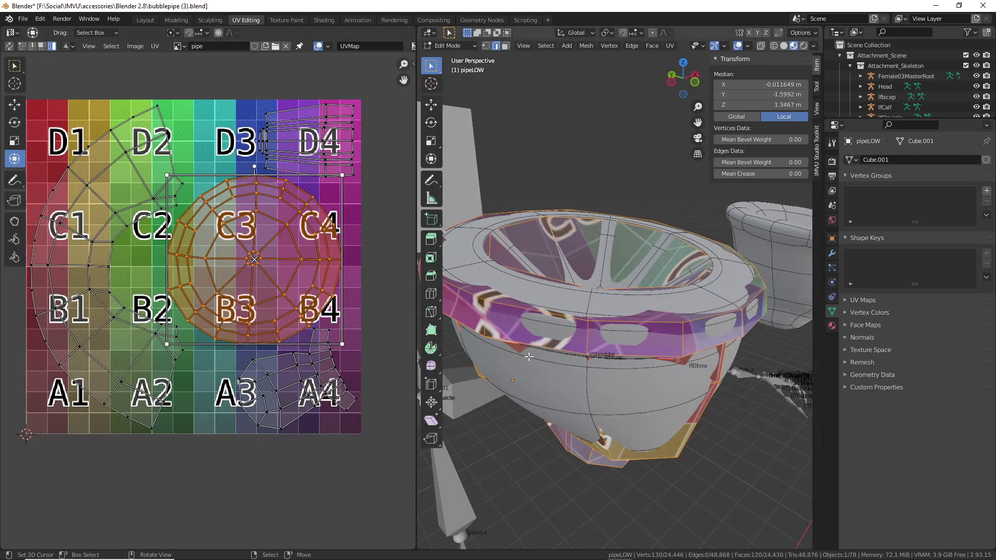
{"action": "key", "text": "Tab"}
Select the edited high-poly pipe first and add the low-poly pipe to the selection as the active object
{"action": "middle_click_drag", "start_coordinate": [624, 337], "coordinate": [619, 349]}
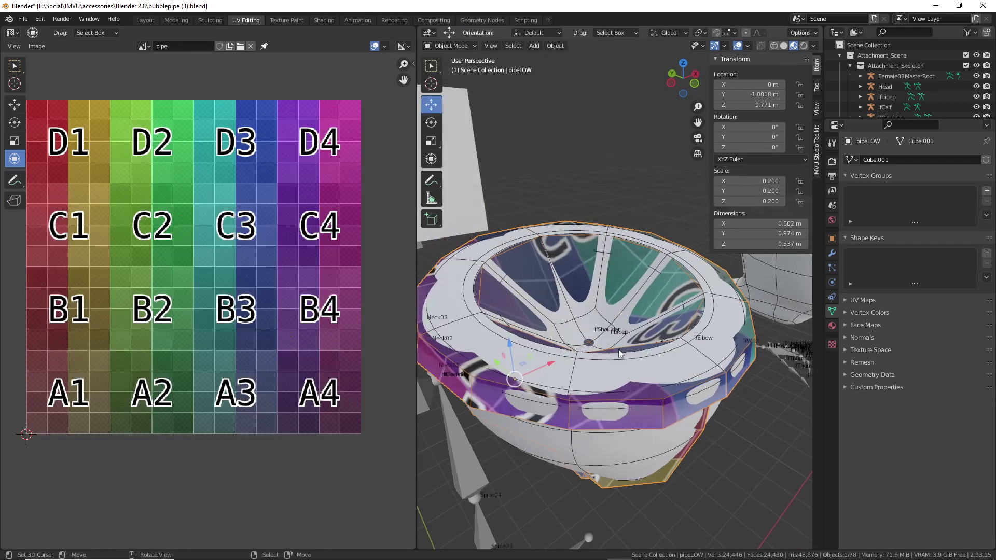
{"action": "middle_click_drag", "start_coordinate": [594, 401], "coordinate": [592, 322]}
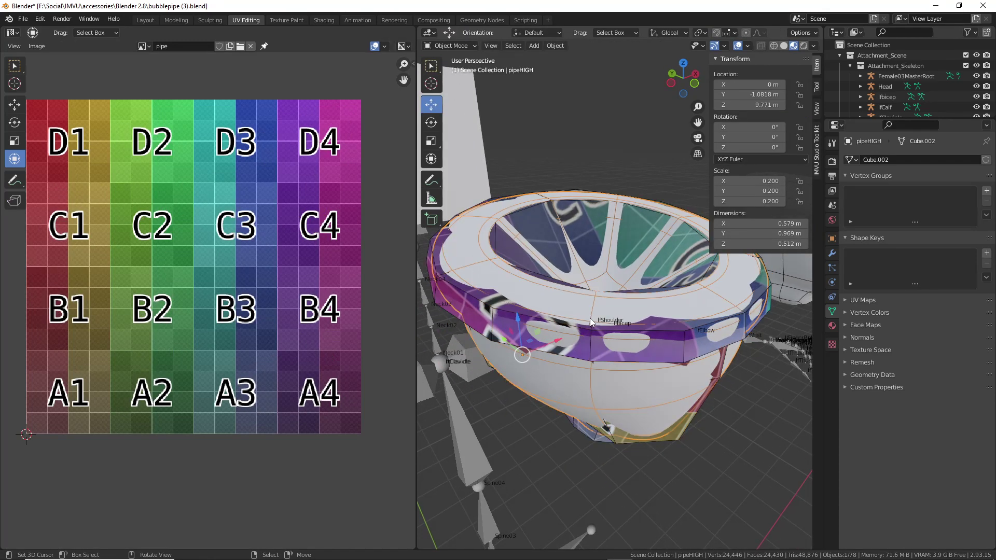
{"action": "left_click", "coordinate": [491, 310], "text": "shift"}
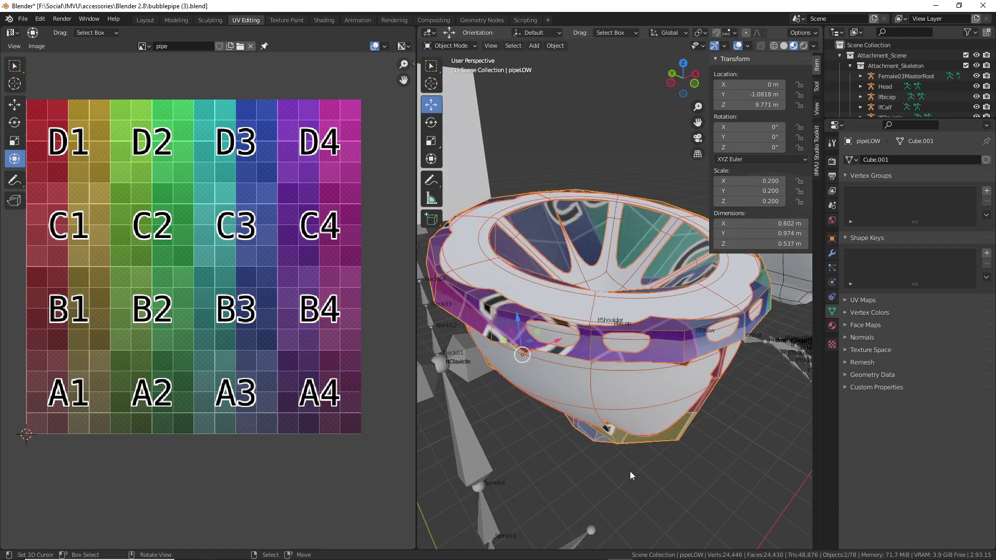
Switch the scene's render engine to Cycles
{"action": "mouse_move", "coordinate": [836, 153]}
{"action": "left_mouse_down"}
{"action": "mouse_move", "coordinate": [832, 181]}
{"action": "mouse_move", "coordinate": [836, 152]}
{"action": "left_mouse_up"}
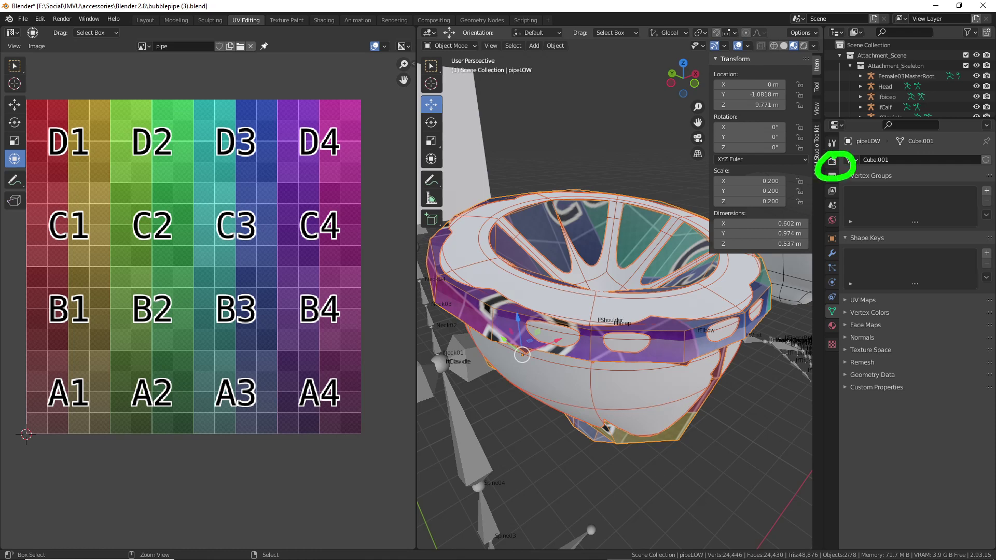
{"action": "left_click", "coordinate": [832, 161]}
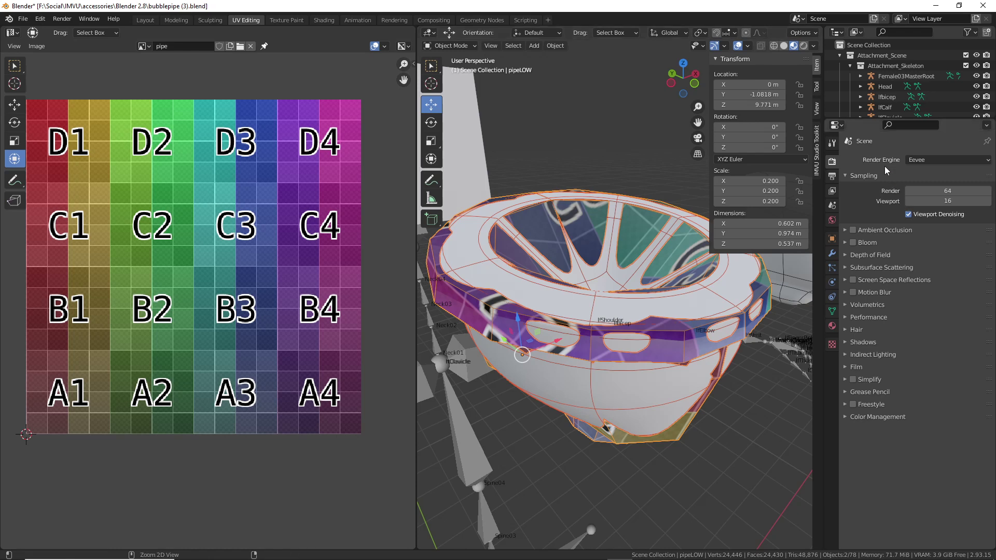
{"action": "mouse_move", "coordinate": [873, 167]}
{"action": "left_mouse_down"}
{"action": "mouse_move", "coordinate": [905, 167]}
{"action": "mouse_move", "coordinate": [864, 175]}
{"action": "mouse_move", "coordinate": [905, 175]}
{"action": "left_mouse_up"}
{"action": "left_click_drag", "start_coordinate": [916, 169], "coordinate": [931, 169]}
{"action": "left_click", "coordinate": [941, 159]}
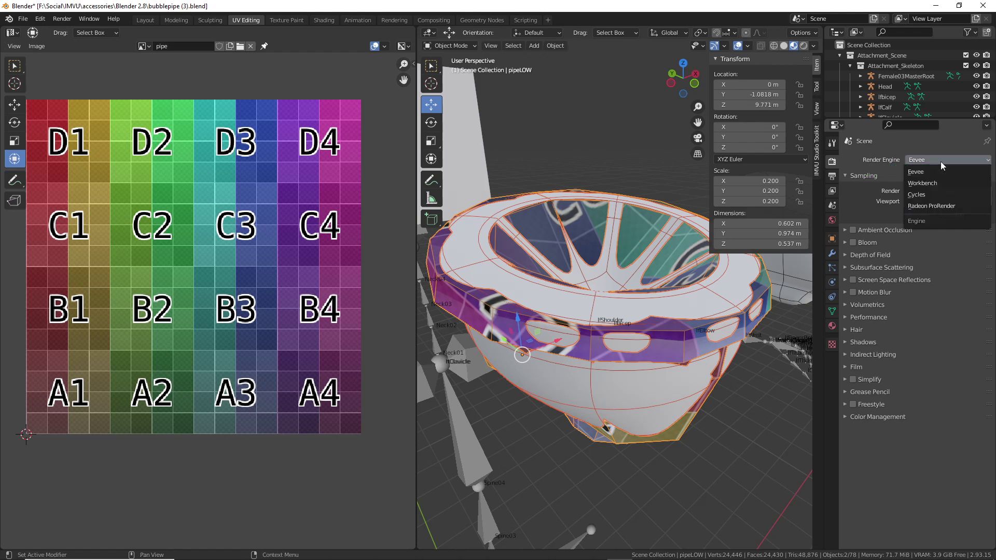
{"action": "left_click", "coordinate": [923, 194]}
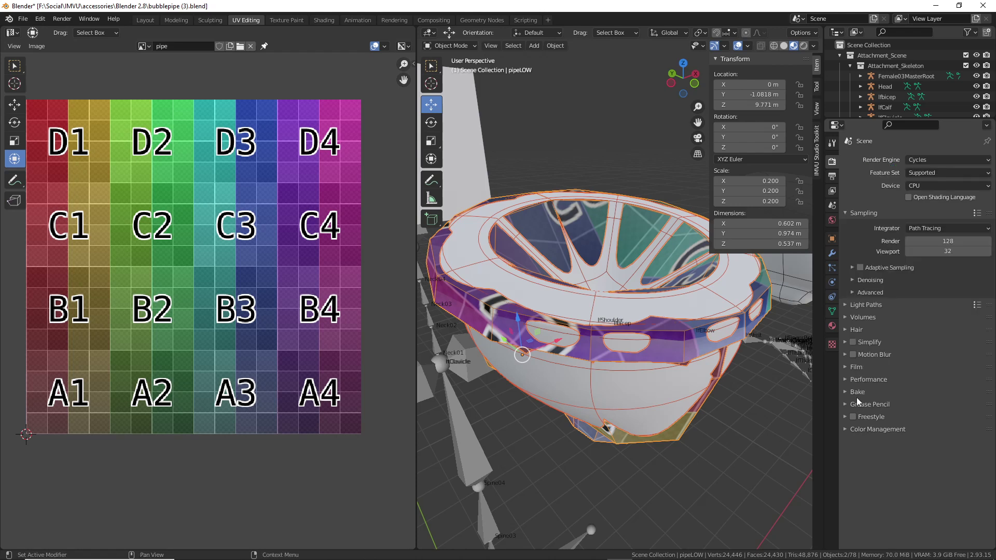
Expand the Bake settings and set the bake type to Normal
{"action": "left_click_drag", "start_coordinate": [846, 401], "coordinate": [877, 401]}
{"action": "left_click", "coordinate": [844, 392]}
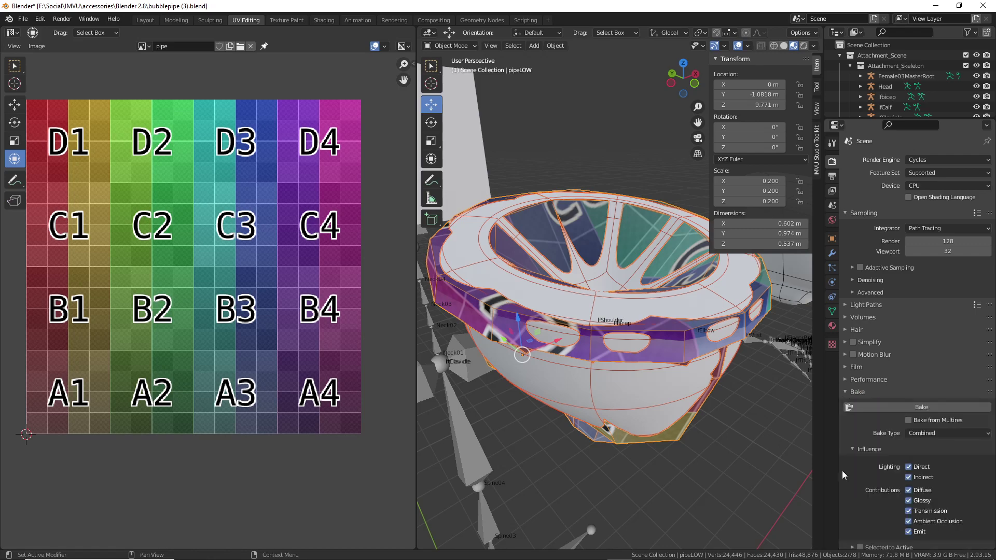
{"action": "scroll", "coordinate": [853, 441], "scroll_direction": "down", "scroll_amount": 5}
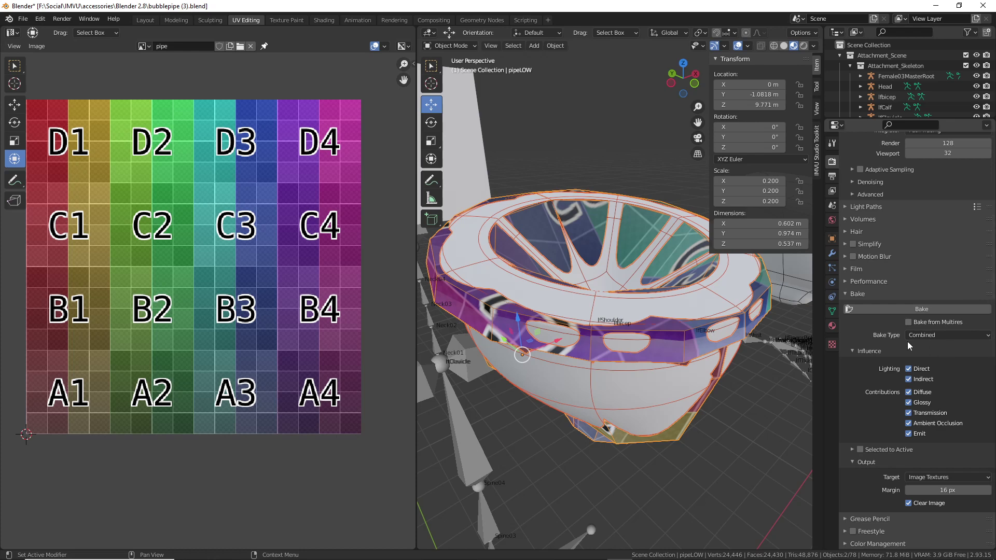
{"action": "left_click_drag", "start_coordinate": [869, 342], "coordinate": [897, 336]}
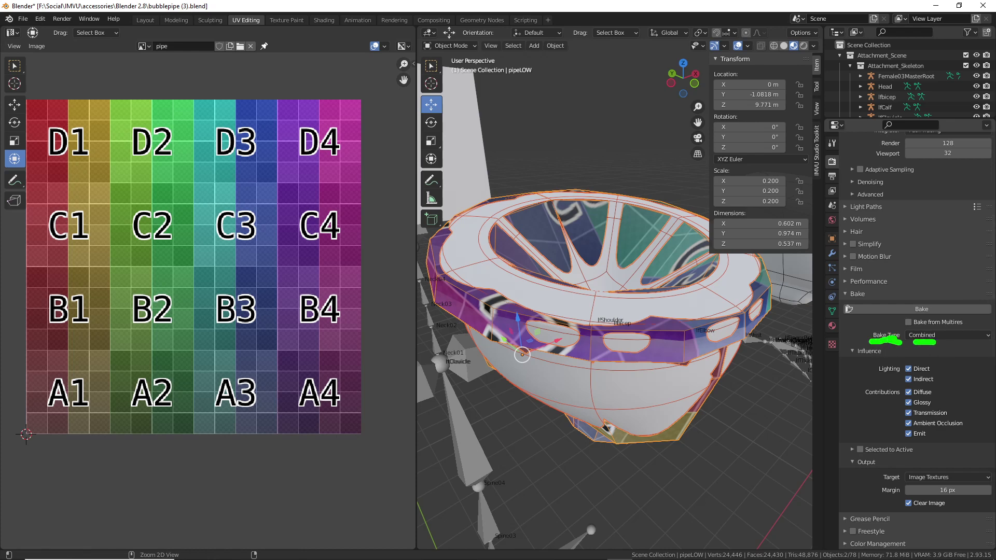
{"action": "left_click", "coordinate": [934, 336]}
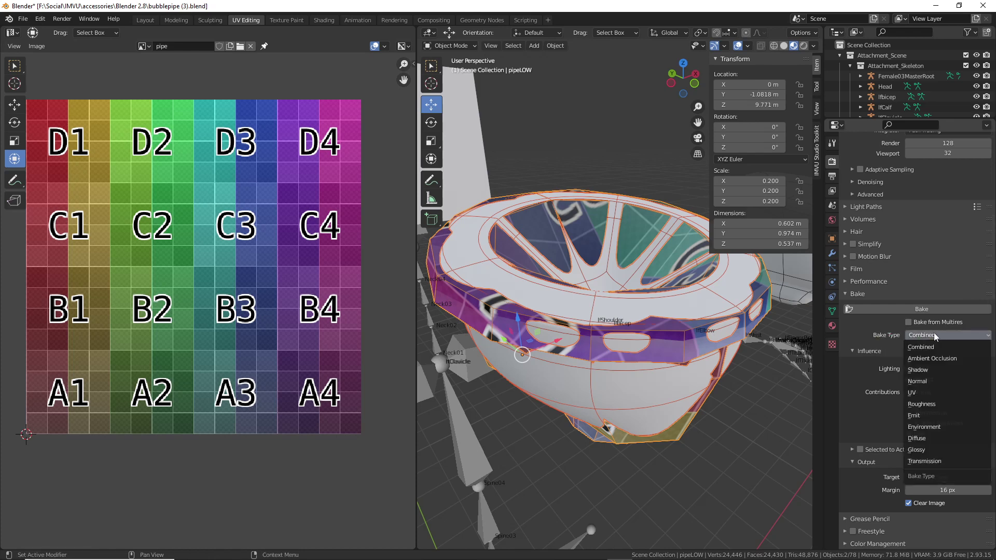
{"action": "left_click", "coordinate": [917, 381]}
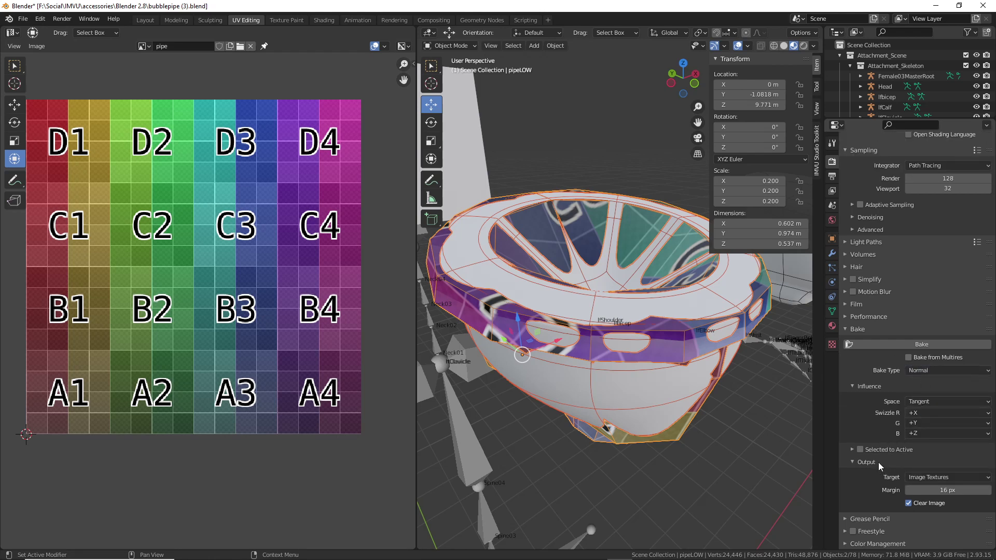
Enable baking from the selected object to the active one and show its options
{"action": "left_click_drag", "start_coordinate": [853, 459], "coordinate": [921, 462]}
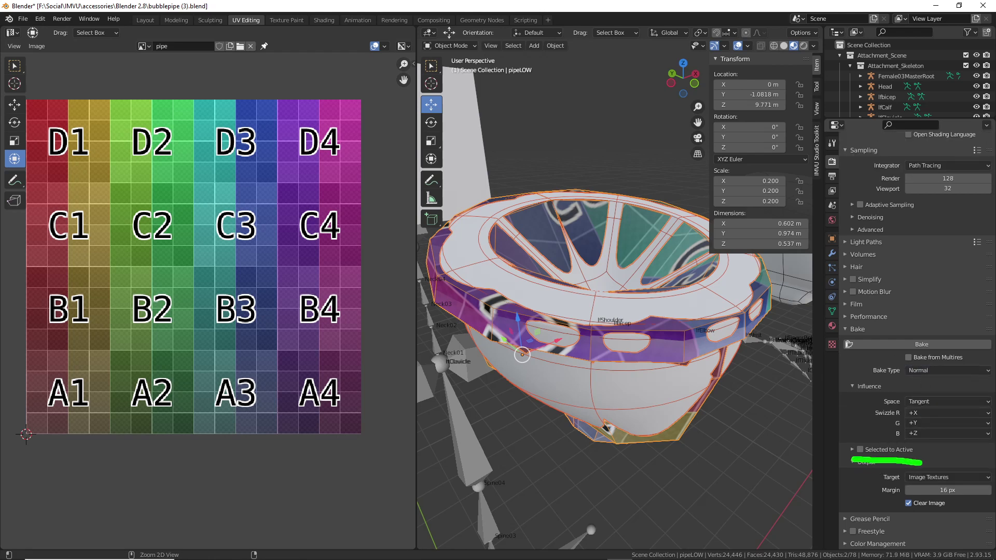
{"action": "key", "text": "Escape"}
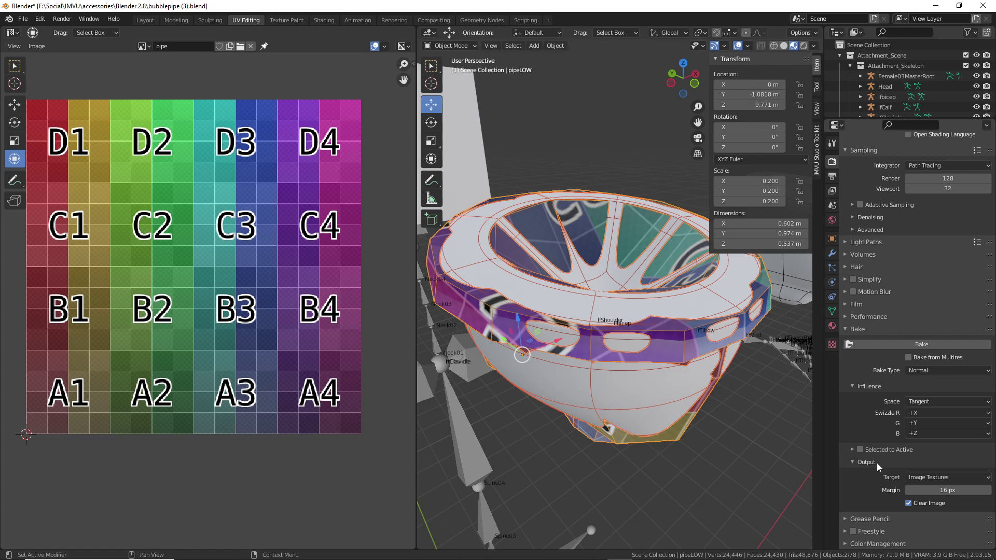
{"action": "left_click", "coordinate": [851, 449]}
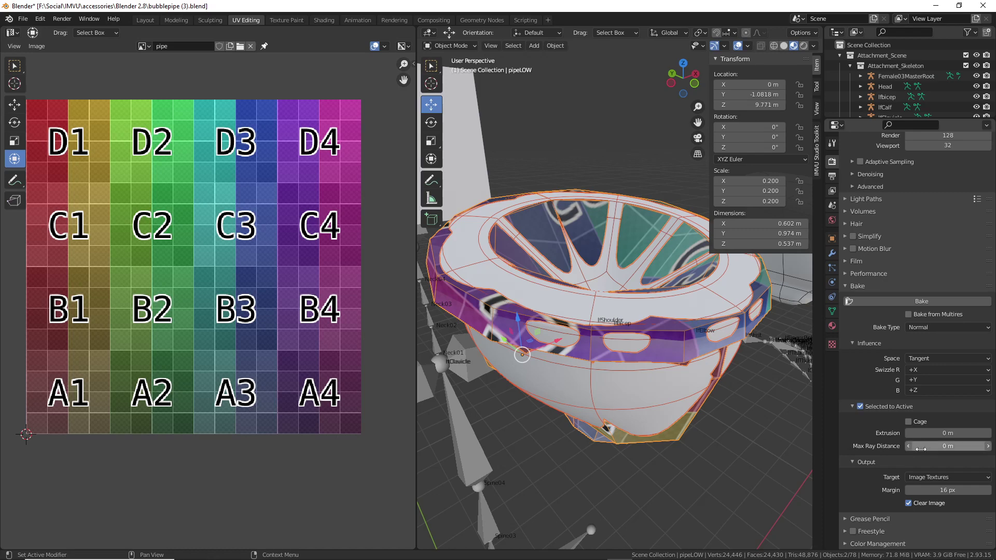
Select the high-poly pipe, add the low-poly pipe as the active object, and try to bake the normal map
{"action": "middle_click_drag", "start_coordinate": [670, 386], "coordinate": [658, 353]}
{"action": "left_click", "coordinate": [646, 319]}
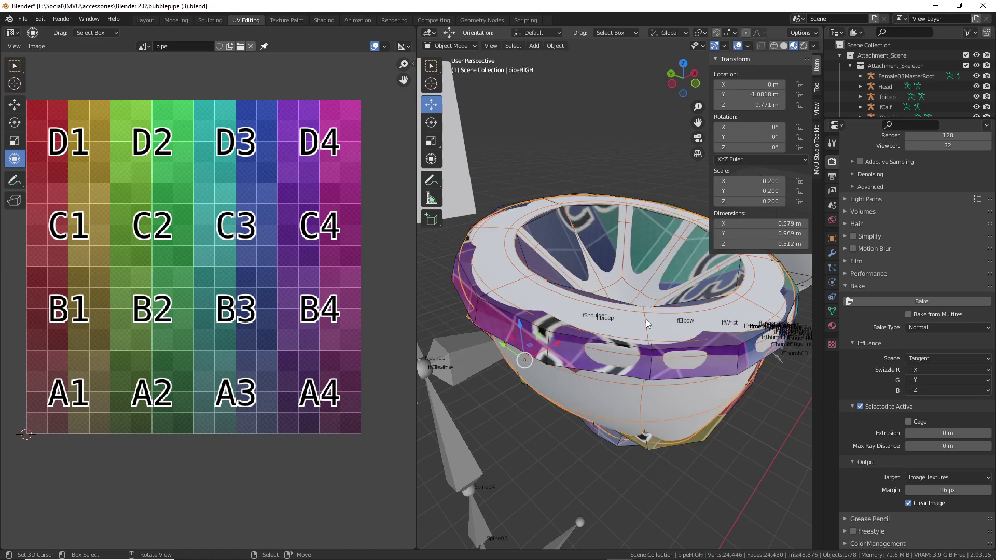
{"action": "left_click", "coordinate": [481, 302], "text": "shift"}
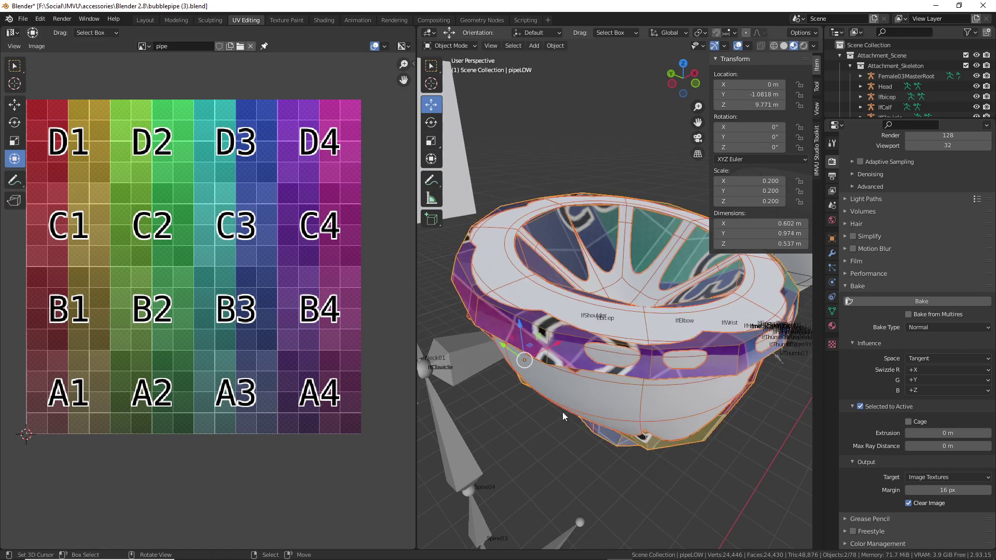
{"action": "middle_click_drag", "start_coordinate": [562, 412], "coordinate": [593, 433]}
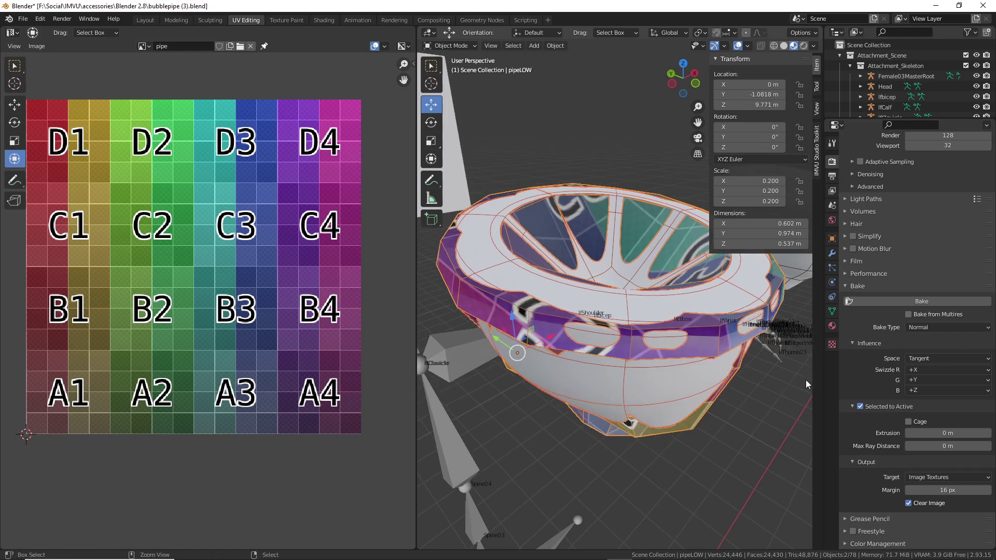
{"action": "mouse_move", "coordinate": [915, 293]}
{"action": "left_mouse_down"}
{"action": "mouse_move", "coordinate": [975, 298]}
{"action": "mouse_move", "coordinate": [890, 310]}
{"action": "left_mouse_up"}
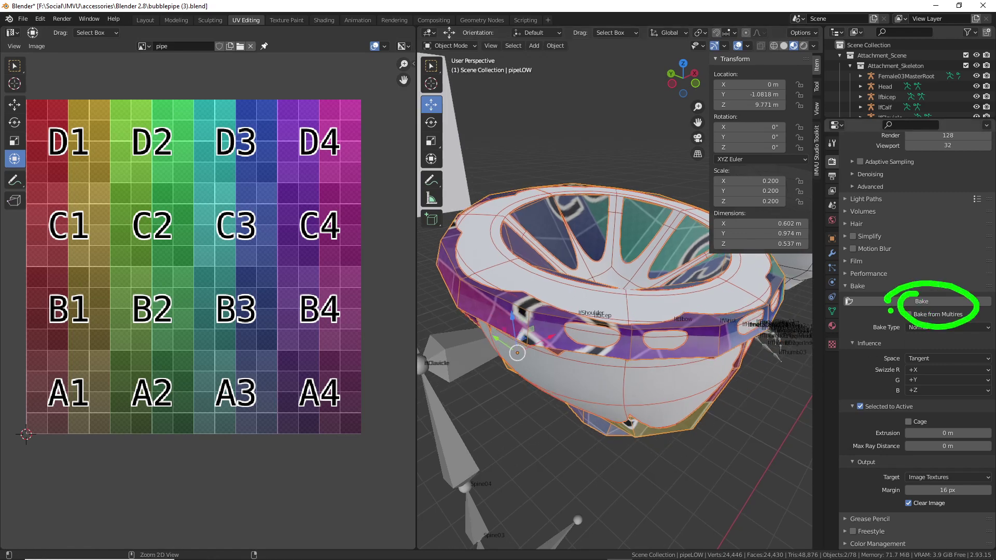
{"action": "left_click", "coordinate": [860, 302]}
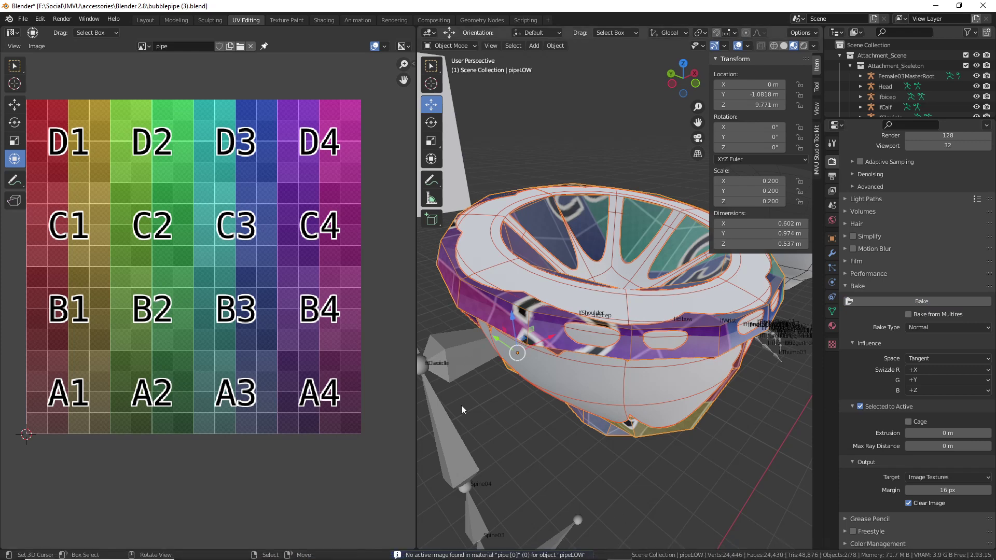
In the low-poly pipe's image texture node, create a 512 × 512 px Color Grid image named pipe_normal and set its color space to Non-Color
{"action": "left_click", "coordinate": [324, 19]}
{"action": "middle_click_drag", "start_coordinate": [338, 456], "coordinate": [362, 431]}
{"action": "scroll", "coordinate": [300, 442], "scroll_direction": "up", "scroll_amount": 1}
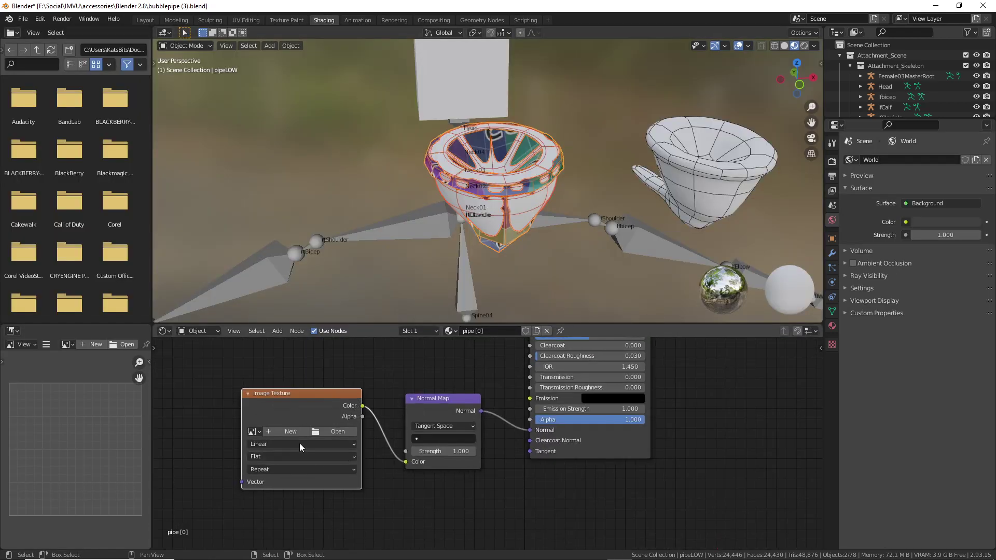
{"action": "left_click", "coordinate": [285, 432]}
{"action": "left_click", "coordinate": [303, 453]}
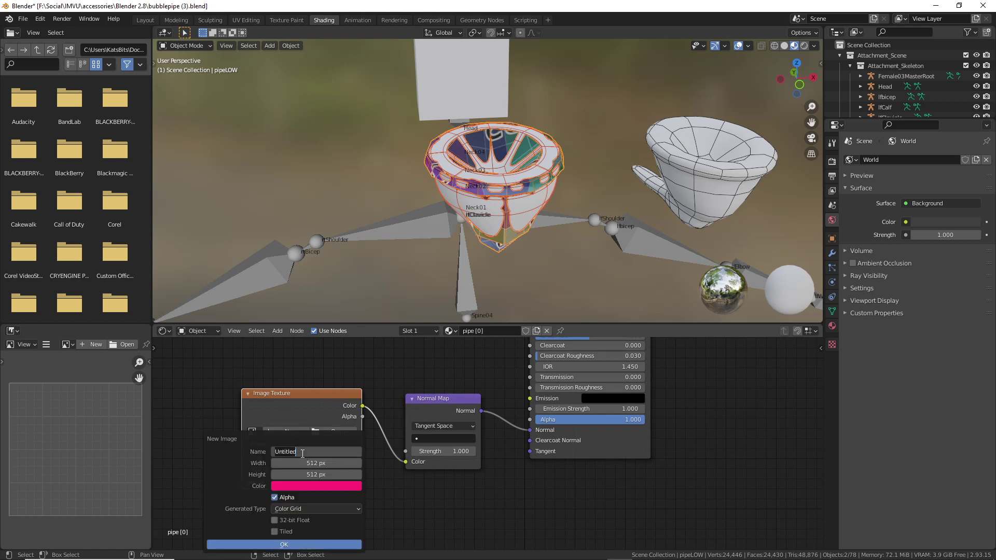
{"action": "type", "text": "pipe_normal"}
{"action": "left_click", "coordinate": [314, 474]}
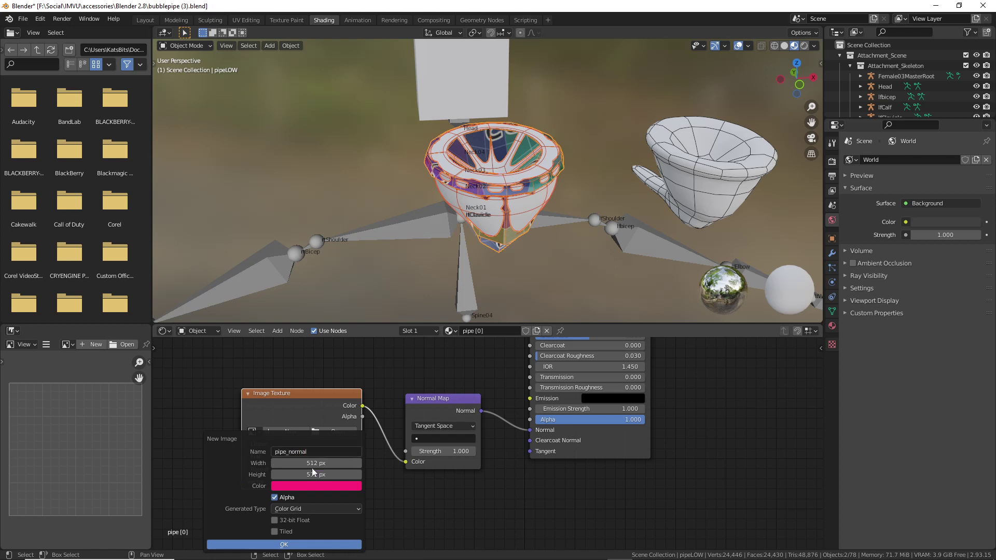
{"action": "left_click", "coordinate": [236, 474]}
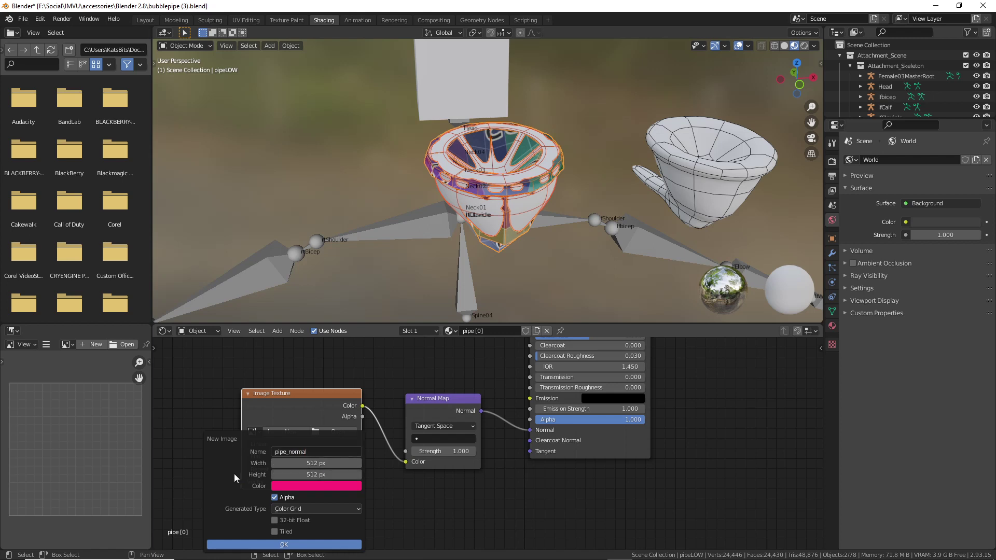
{"action": "left_click", "coordinate": [294, 509]}
{"action": "left_click", "coordinate": [295, 509]}
{"action": "left_click", "coordinate": [243, 545]}
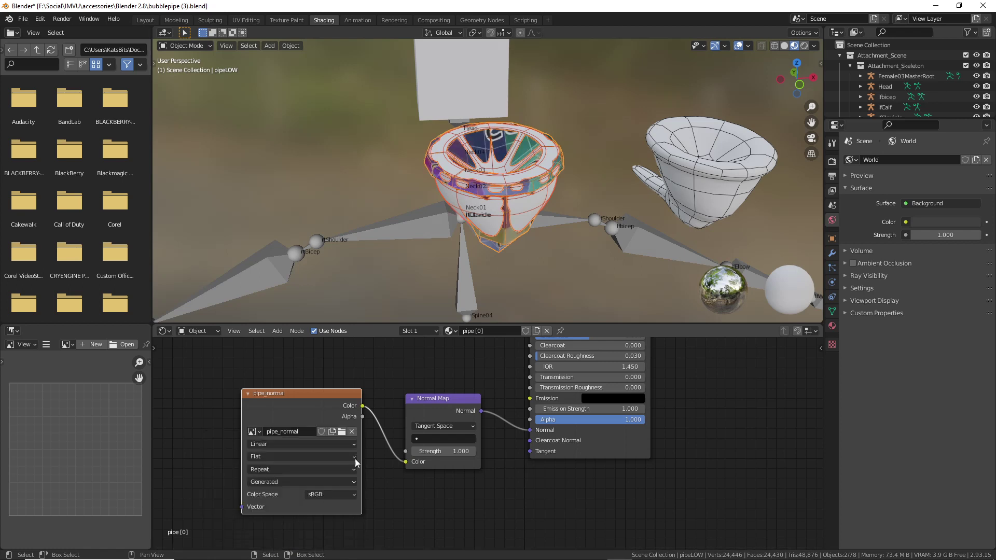
{"action": "left_click", "coordinate": [325, 495]}
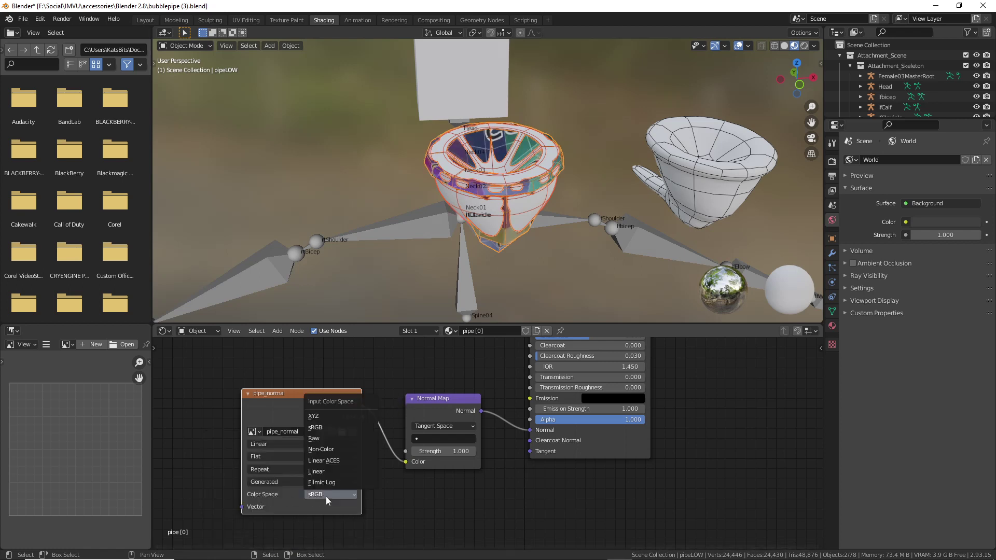
{"action": "left_click", "coordinate": [327, 449]}
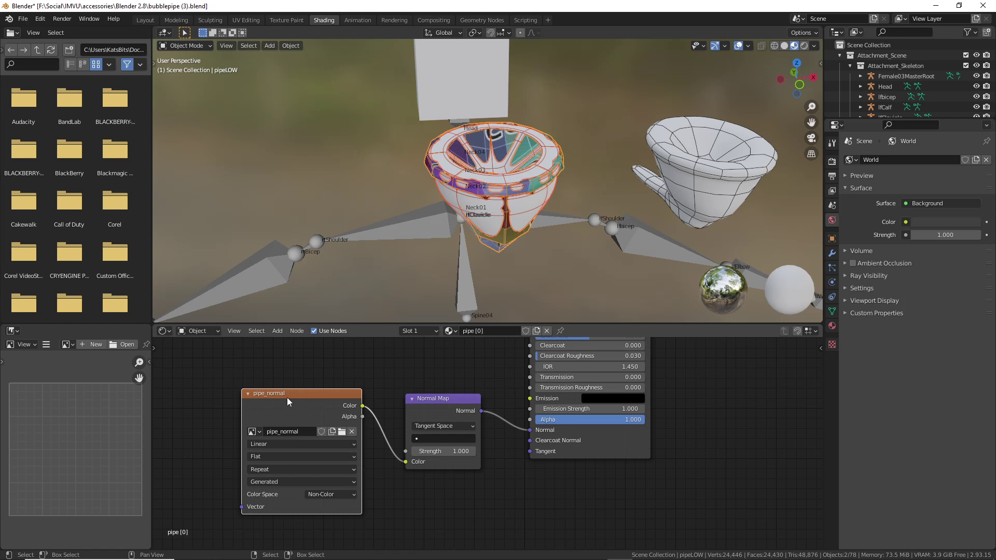
{"action": "key", "text": "ctrl+2"}
{"action": "mouse_move", "coordinate": [295, 393]}
{"action": "left_mouse_down"}
{"action": "mouse_move", "coordinate": [254, 481]}
{"action": "mouse_move", "coordinate": [275, 403]}
{"action": "left_mouse_up"}
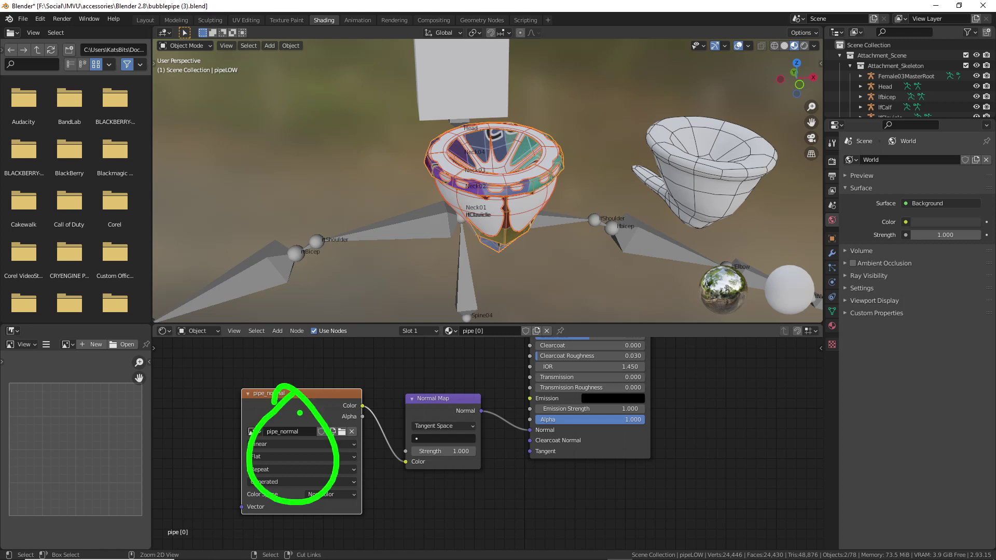
{"action": "key", "text": "Escape"}
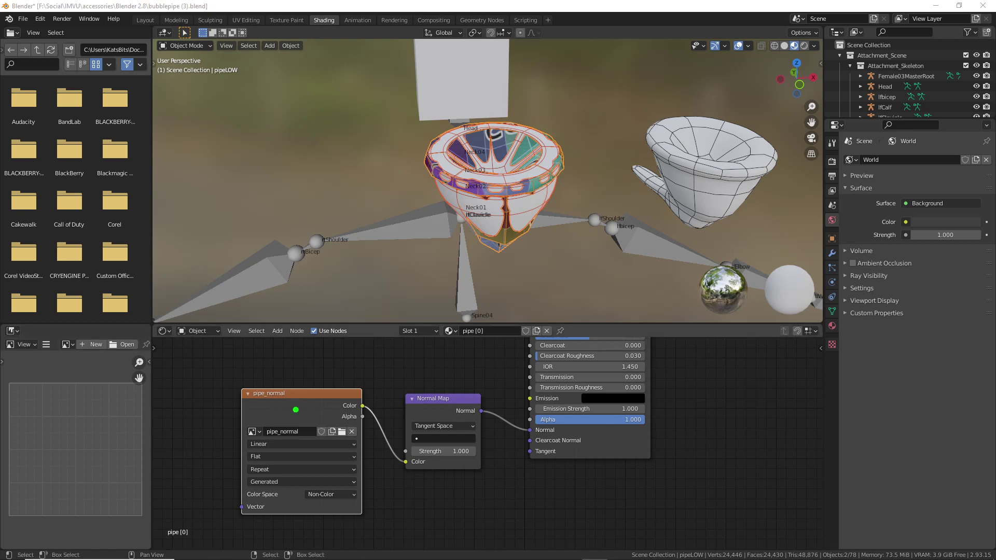
{"action": "mouse_move", "coordinate": [286, 400]}
{"action": "left_mouse_down"}
{"action": "mouse_move", "coordinate": [311, 418]}
{"action": "mouse_move", "coordinate": [288, 440]}
{"action": "left_mouse_up"}
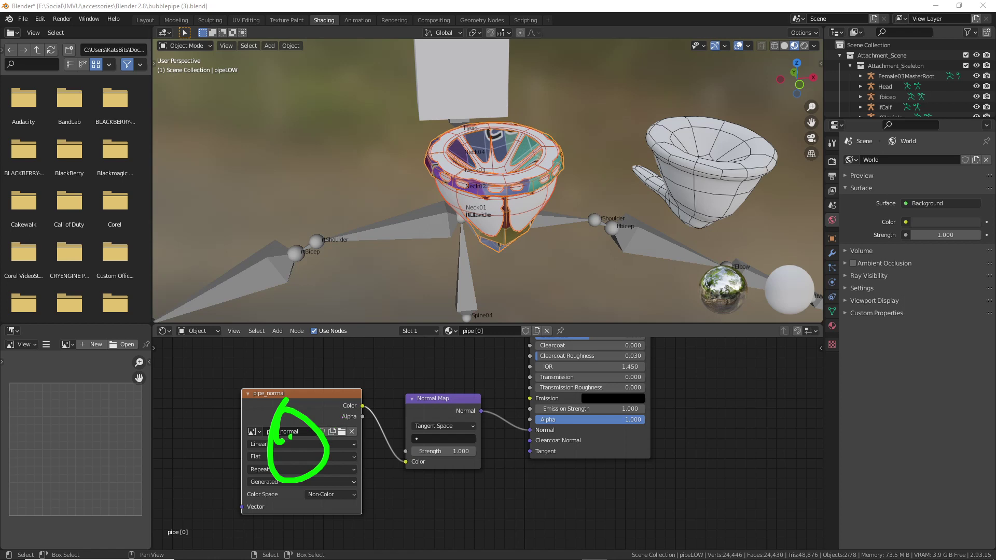
{"action": "left_click_drag", "start_coordinate": [278, 442], "coordinate": [301, 447]}
{"action": "key", "text": "Escape"}
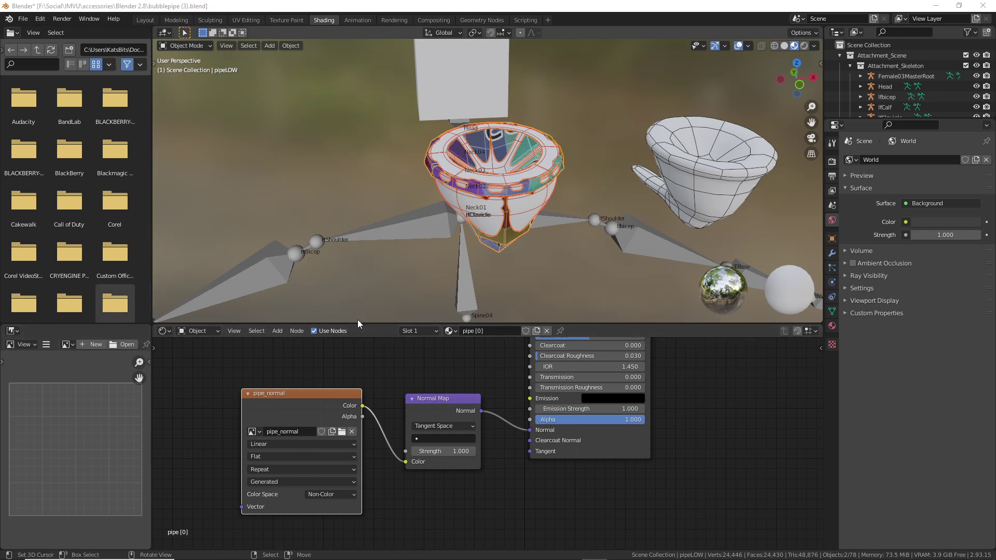
Back in UV Editing and Object Mode, select the high-poly pipe, add the low-poly pipe as active, and bake the normal map
{"action": "left_click", "coordinate": [246, 19]}
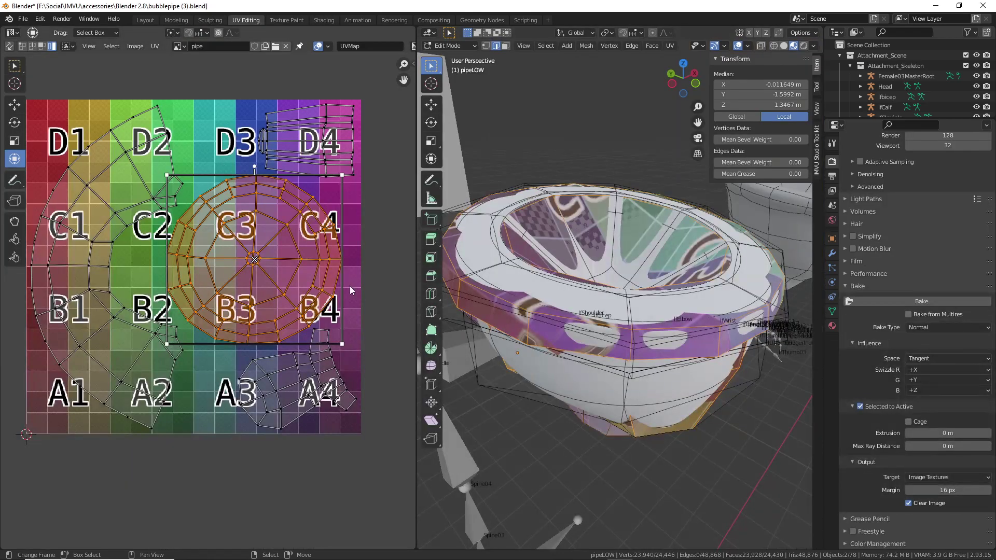
{"action": "key", "text": "Tab"}
{"action": "right_click", "coordinate": [497, 264]}
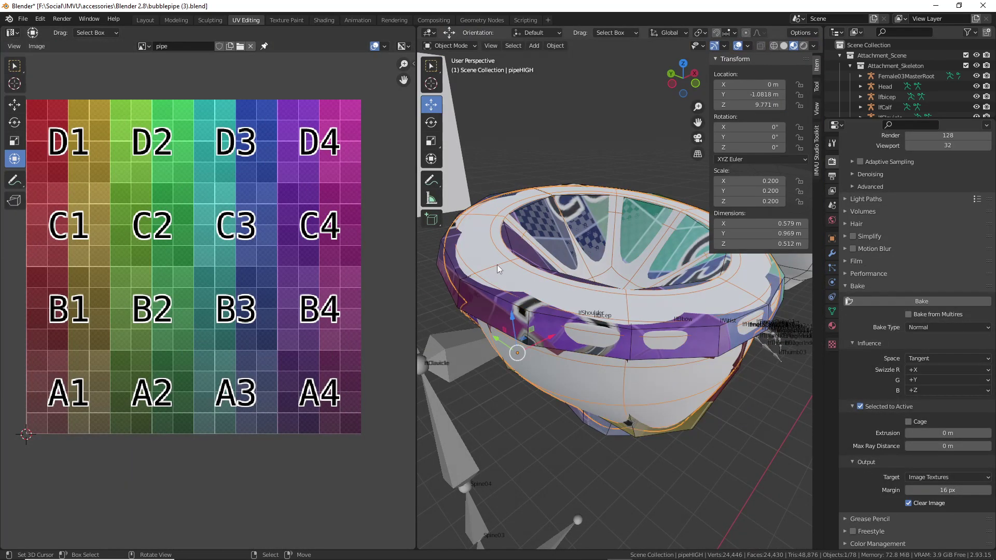
{"action": "right_click", "coordinate": [456, 284], "text": "shift"}
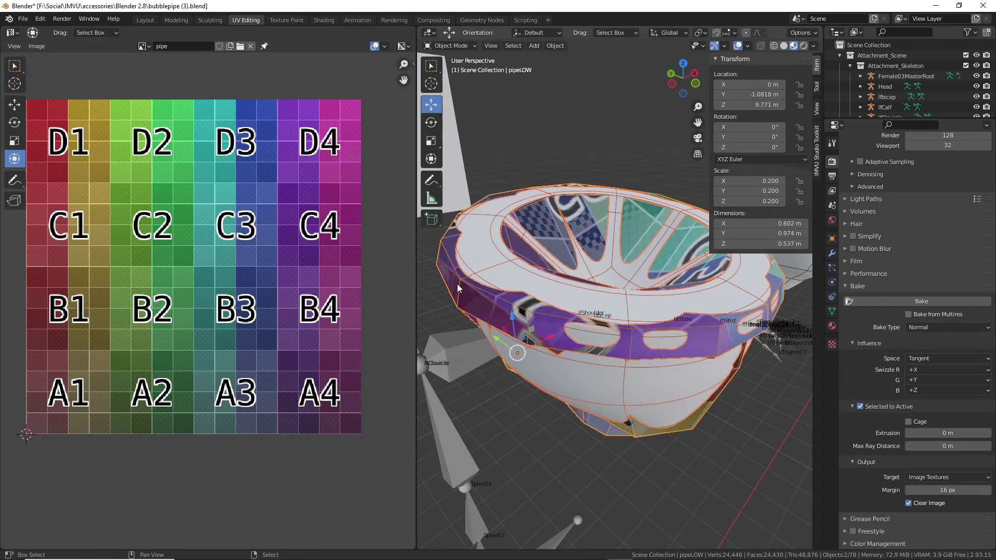
{"action": "left_click", "coordinate": [918, 302]}
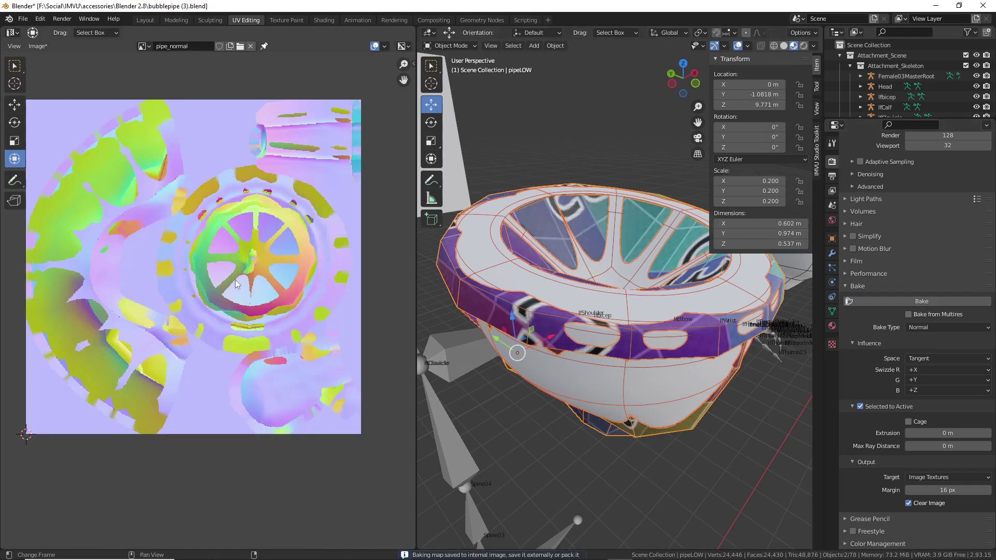
Examine the baked normal map's islands for the bowl's interior and outer wall against the pipe model
{"action": "middle_click_drag", "start_coordinate": [524, 290], "coordinate": [594, 326]}
{"action": "middle_click_drag", "start_coordinate": [232, 311], "coordinate": [240, 317]}
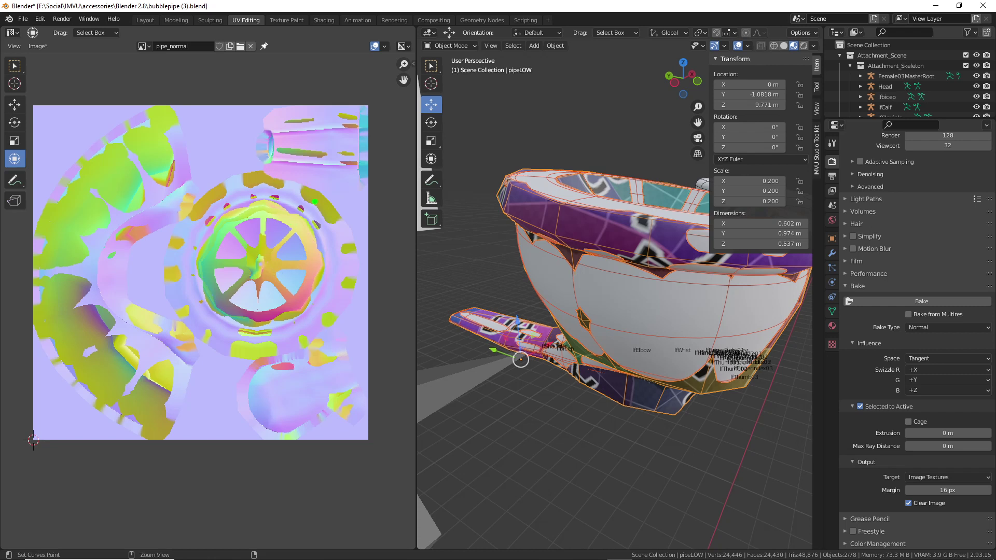
{"action": "mouse_move", "coordinate": [311, 195]}
{"action": "left_mouse_down"}
{"action": "mouse_move", "coordinate": [199, 255]}
{"action": "mouse_move", "coordinate": [322, 203]}
{"action": "mouse_move", "coordinate": [229, 198]}
{"action": "left_mouse_up"}
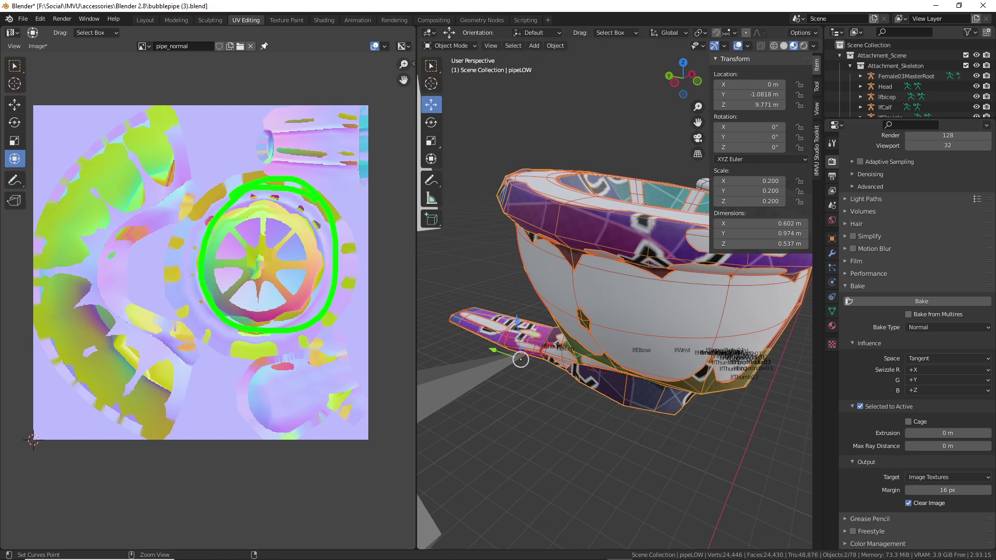
{"action": "left_click_drag", "start_coordinate": [68, 115], "coordinate": [55, 366]}
{"action": "mouse_move", "coordinate": [39, 401]}
{"action": "left_mouse_down"}
{"action": "mouse_move", "coordinate": [48, 408]}
{"action": "mouse_move", "coordinate": [315, 228]}
{"action": "mouse_move", "coordinate": [304, 114]}
{"action": "left_mouse_up"}
{"action": "left_click_drag", "start_coordinate": [140, 91], "coordinate": [326, 123]}
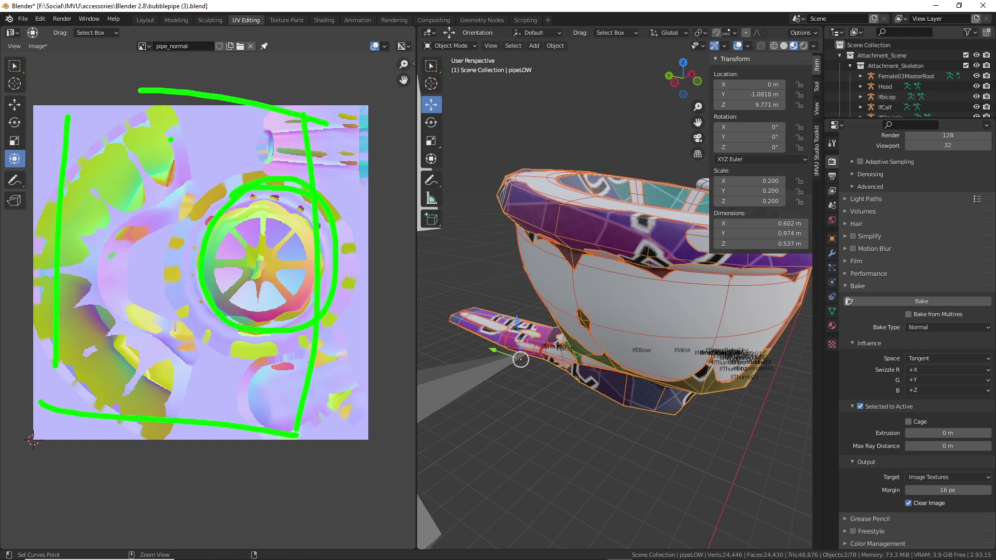
{"action": "mouse_move", "coordinate": [171, 139]}
{"action": "left_mouse_down"}
{"action": "mouse_move", "coordinate": [153, 223]}
{"action": "mouse_move", "coordinate": [107, 303]}
{"action": "mouse_move", "coordinate": [195, 414]}
{"action": "left_mouse_up"}
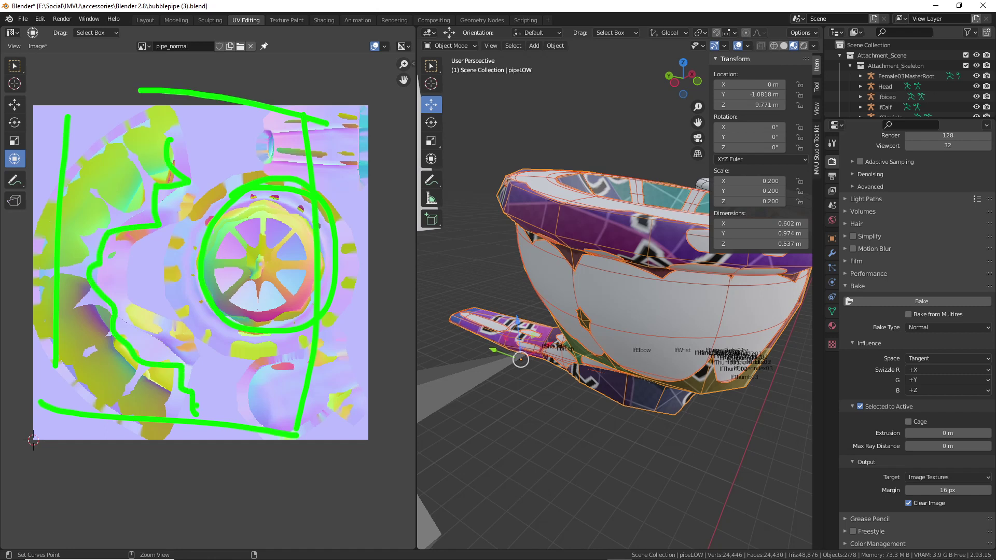
{"action": "key", "text": "ctrl+z"}
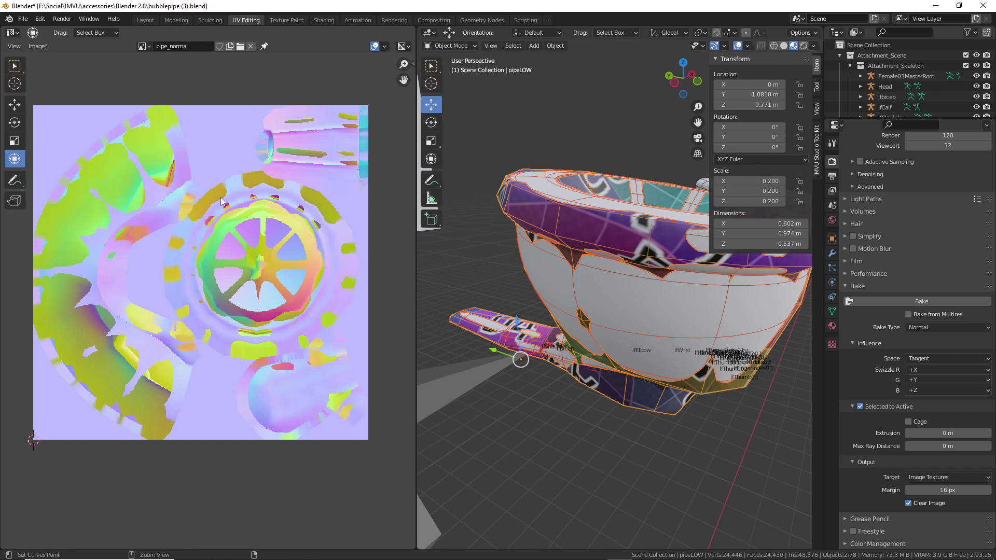
{"action": "mouse_move", "coordinate": [66, 123]}
{"action": "left_mouse_down"}
{"action": "mouse_move", "coordinate": [56, 146]}
{"action": "mouse_move", "coordinate": [100, 127]}
{"action": "left_mouse_up"}
{"action": "mouse_move", "coordinate": [207, 131]}
{"action": "left_mouse_down"}
{"action": "mouse_move", "coordinate": [223, 133]}
{"action": "mouse_move", "coordinate": [218, 155]}
{"action": "left_mouse_up"}
{"action": "mouse_move", "coordinate": [308, 174]}
{"action": "left_mouse_down"}
{"action": "mouse_move", "coordinate": [338, 185]}
{"action": "mouse_move", "coordinate": [365, 228]}
{"action": "left_mouse_up"}
{"action": "mouse_move", "coordinate": [187, 137]}
{"action": "left_mouse_down"}
{"action": "mouse_move", "coordinate": [137, 218]}
{"action": "mouse_move", "coordinate": [121, 358]}
{"action": "mouse_move", "coordinate": [223, 418]}
{"action": "left_mouse_up"}
{"action": "left_click", "coordinate": [172, 416]}
{"action": "mouse_move", "coordinate": [179, 367]}
{"action": "left_mouse_down"}
{"action": "mouse_move", "coordinate": [67, 415]}
{"action": "mouse_move", "coordinate": [23, 315]}
{"action": "mouse_move", "coordinate": [68, 156]}
{"action": "mouse_move", "coordinate": [193, 150]}
{"action": "left_mouse_up"}
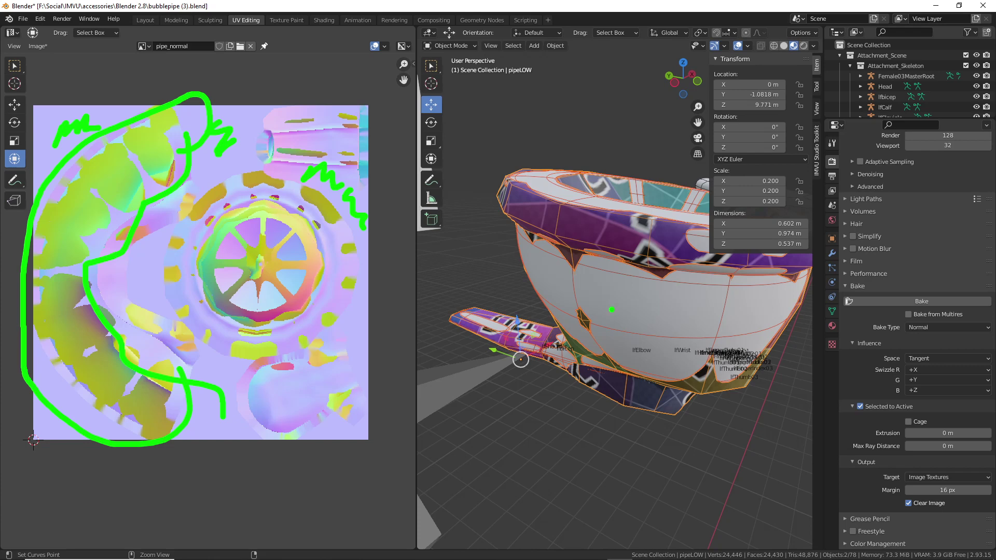
{"action": "key", "text": "Escape"}
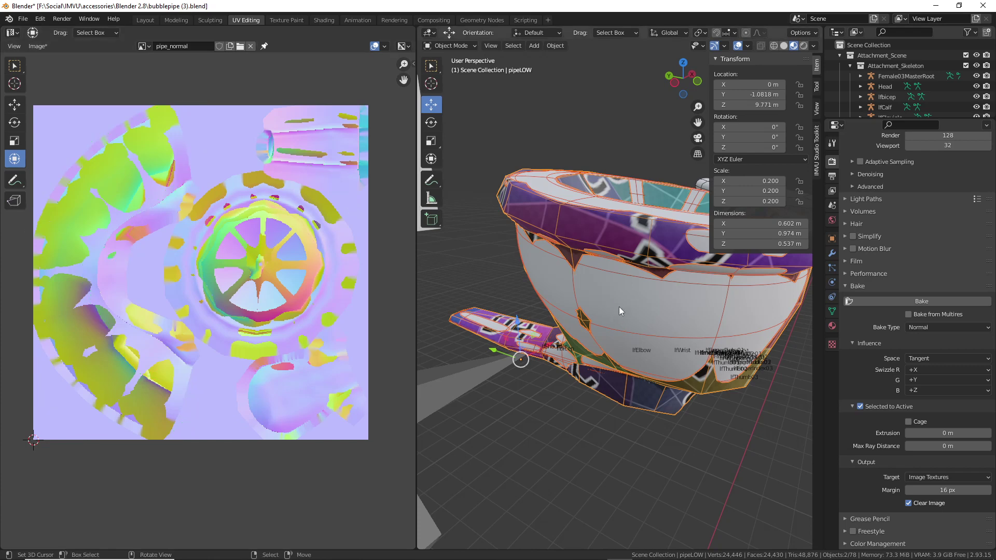
Review the bake's Extrusion and Max Ray Distance settings against the outer wall areas of the pipe and its normal map
{"action": "middle_click_drag", "start_coordinate": [601, 309], "coordinate": [773, 456]}
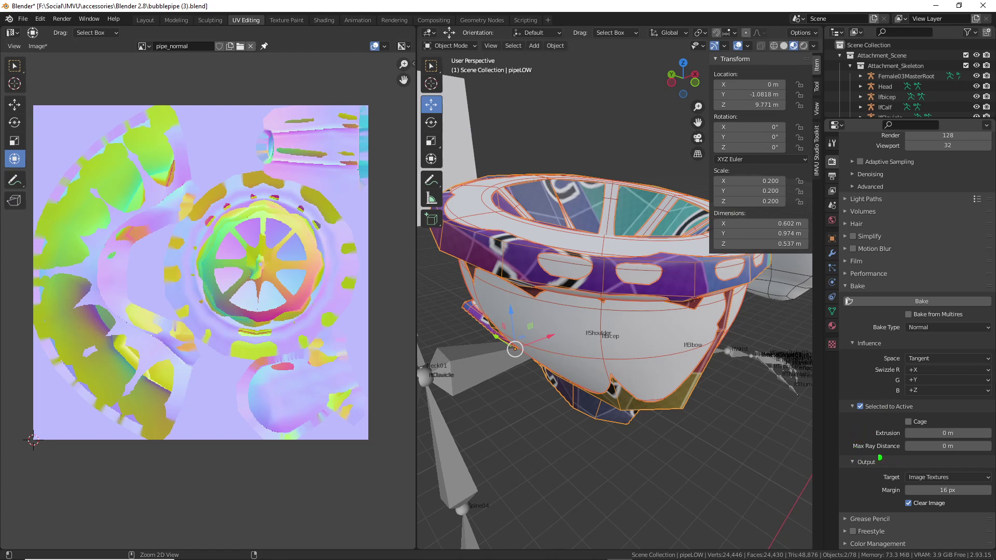
{"action": "left_click_drag", "start_coordinate": [861, 458], "coordinate": [985, 457]}
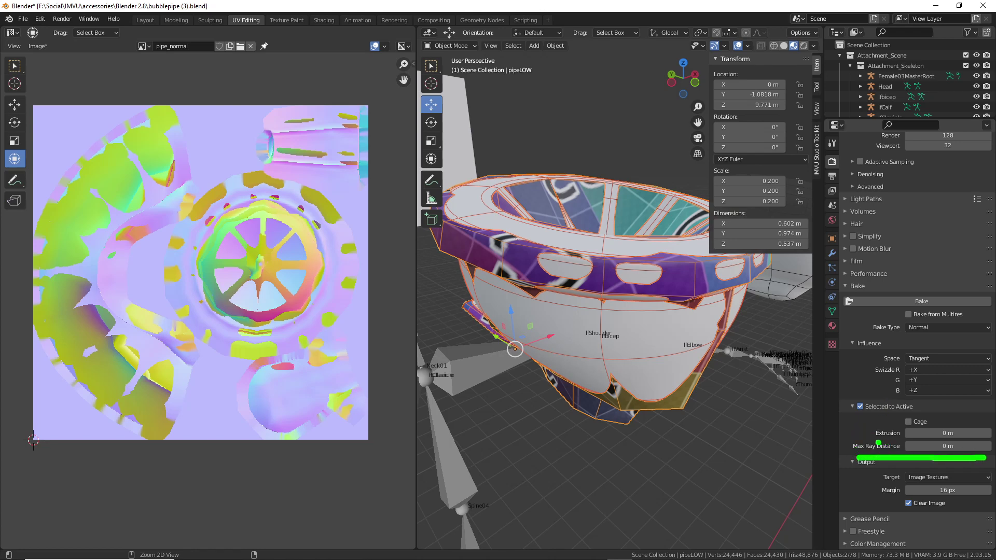
{"action": "mouse_move", "coordinate": [869, 442]}
{"action": "left_mouse_down"}
{"action": "mouse_move", "coordinate": [901, 445]}
{"action": "mouse_move", "coordinate": [885, 435]}
{"action": "left_mouse_up"}
{"action": "key", "text": "Escape"}
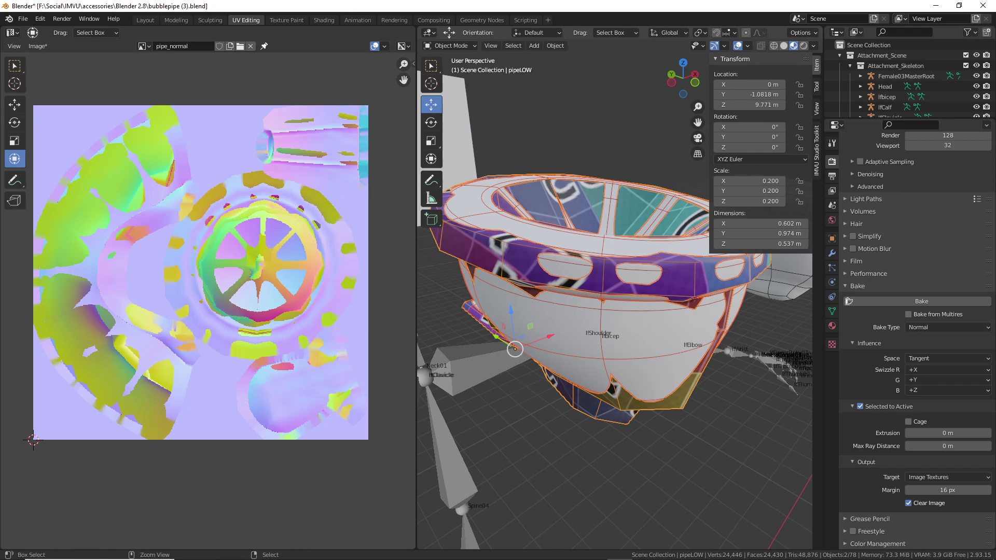
{"action": "left_click_drag", "start_coordinate": [551, 301], "coordinate": [586, 331]}
{"action": "mouse_move", "coordinate": [75, 140]}
{"action": "left_mouse_down"}
{"action": "mouse_move", "coordinate": [113, 193]}
{"action": "mouse_move", "coordinate": [119, 179]}
{"action": "left_mouse_up"}
{"action": "mouse_move", "coordinate": [111, 128]}
{"action": "left_mouse_down"}
{"action": "mouse_move", "coordinate": [147, 159]}
{"action": "mouse_move", "coordinate": [148, 212]}
{"action": "mouse_move", "coordinate": [78, 171]}
{"action": "mouse_move", "coordinate": [97, 128]}
{"action": "mouse_move", "coordinate": [110, 128]}
{"action": "mouse_move", "coordinate": [83, 161]}
{"action": "mouse_move", "coordinate": [132, 171]}
{"action": "mouse_move", "coordinate": [136, 188]}
{"action": "mouse_move", "coordinate": [96, 240]}
{"action": "mouse_move", "coordinate": [48, 203]}
{"action": "mouse_move", "coordinate": [83, 164]}
{"action": "mouse_move", "coordinate": [78, 195]}
{"action": "mouse_move", "coordinate": [98, 227]}
{"action": "mouse_move", "coordinate": [73, 270]}
{"action": "mouse_move", "coordinate": [37, 228]}
{"action": "mouse_move", "coordinate": [91, 221]}
{"action": "mouse_move", "coordinate": [100, 248]}
{"action": "left_mouse_up"}
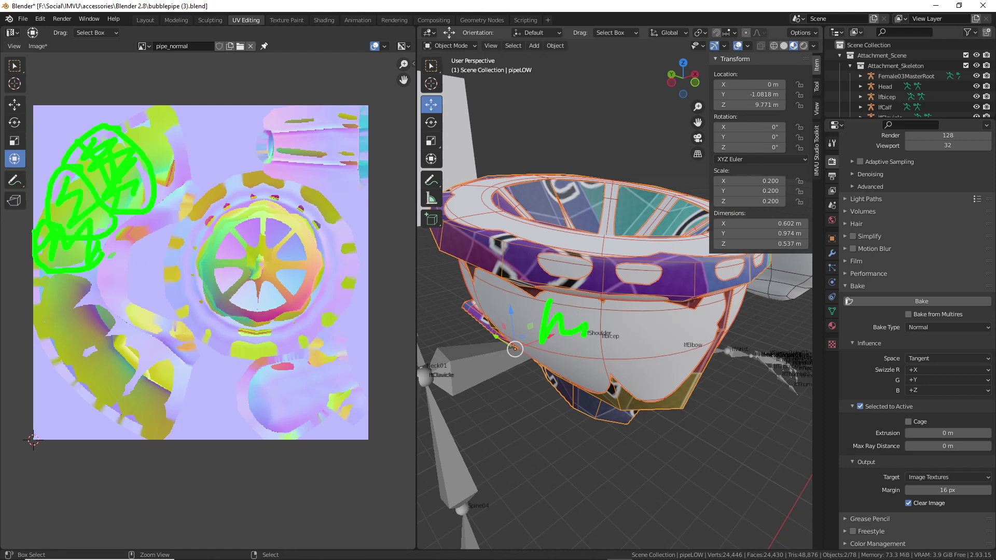
{"action": "key", "text": "Escape"}
{"action": "left_click", "coordinate": [859, 407]}
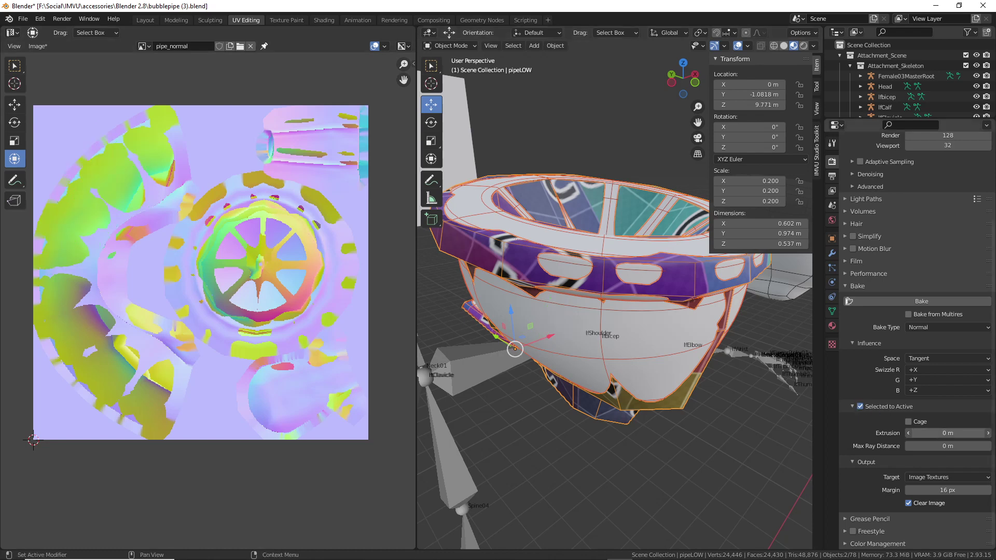
Set the bake's Extrusion to 1 m and bake the normal map again
{"action": "double_click", "coordinate": [949, 433]}
{"action": "type", "text": "1"}
{"action": "key", "text": "Return"}
{"action": "left_click", "coordinate": [920, 302]}
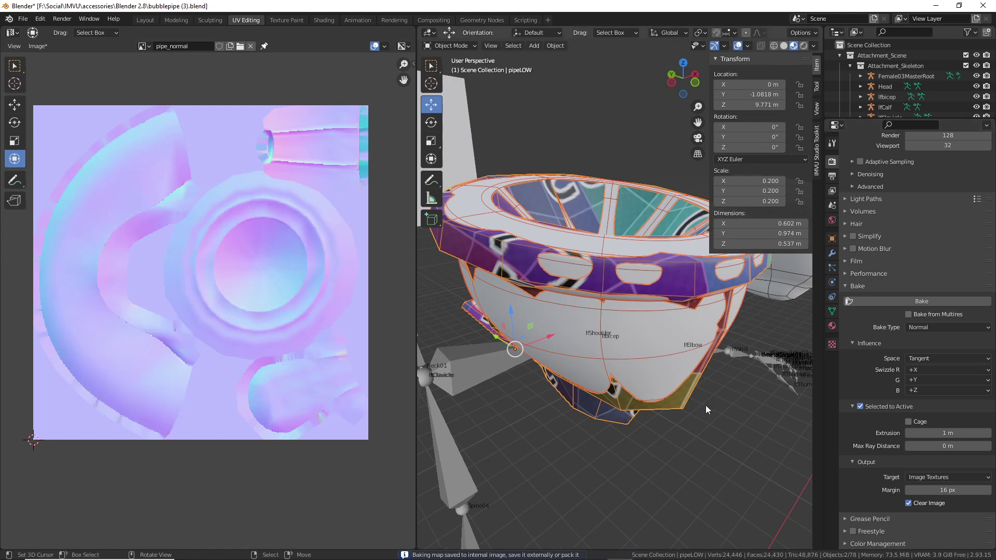
Examine the baked normal map up close along the inner edge of the large curved outer wall island, pixel by pixel
{"action": "scroll", "coordinate": [179, 349], "scroll_direction": "up", "scroll_amount": 3}
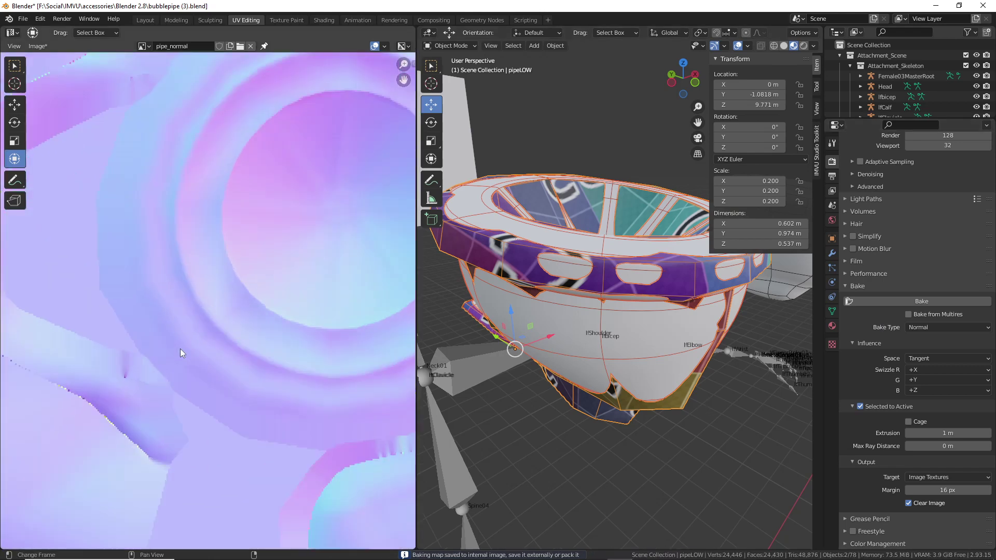
{"action": "scroll", "coordinate": [267, 394], "scroll_direction": "up", "scroll_amount": 2}
{"action": "scroll", "coordinate": [259, 406], "scroll_direction": "up", "scroll_amount": 1}
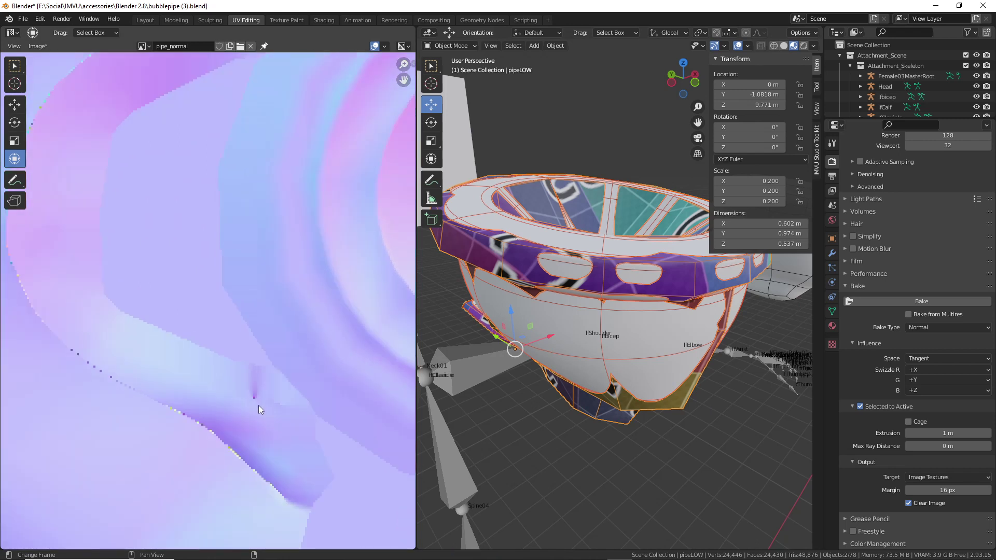
{"action": "scroll", "coordinate": [257, 442], "scroll_direction": "up", "scroll_amount": 2}
{"action": "scroll", "coordinate": [257, 341], "scroll_direction": "down", "scroll_amount": 1}
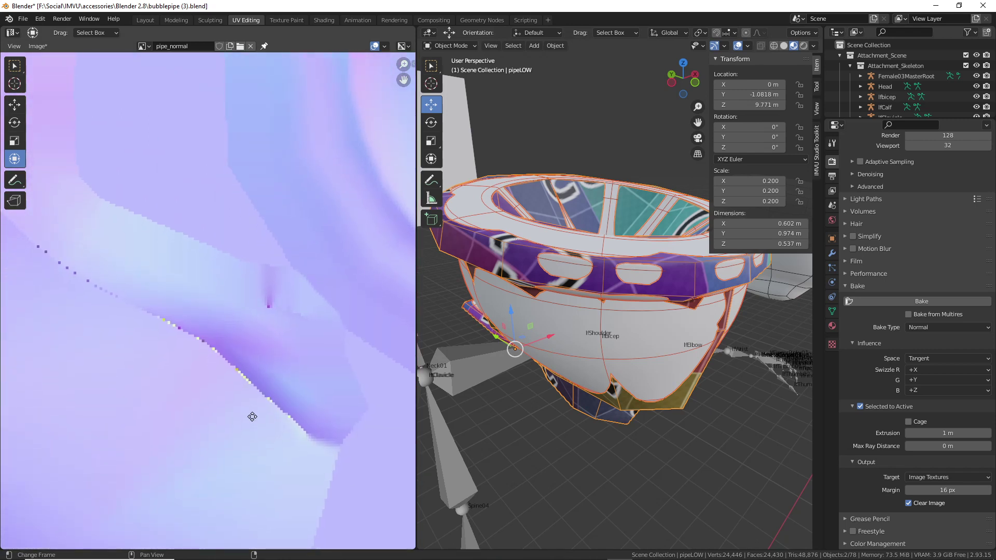
{"action": "mouse_move", "coordinate": [143, 313]}
{"action": "left_mouse_down"}
{"action": "mouse_move", "coordinate": [312, 443]}
{"action": "mouse_move", "coordinate": [251, 337]}
{"action": "mouse_move", "coordinate": [143, 313]}
{"action": "left_mouse_up"}
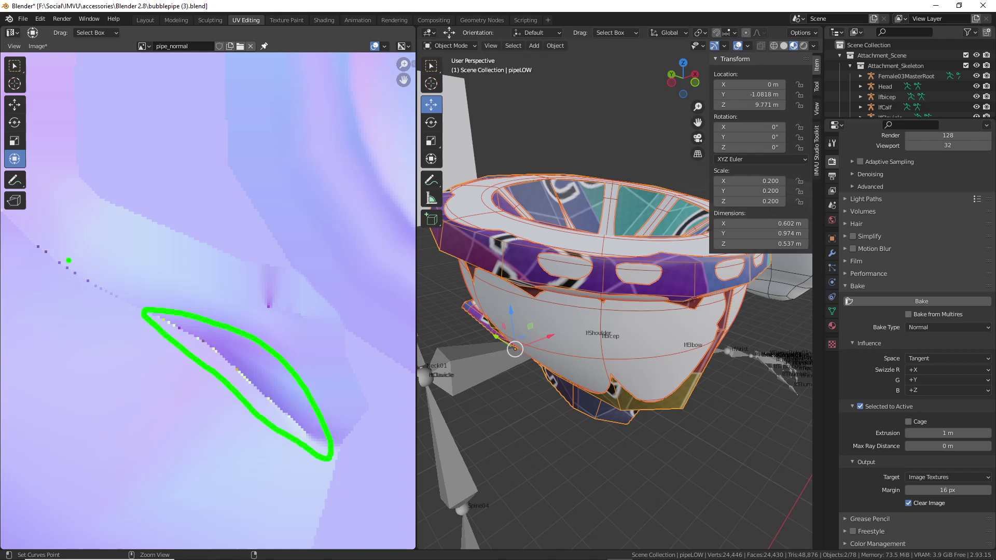
{"action": "mouse_move", "coordinate": [25, 233]}
{"action": "left_mouse_down"}
{"action": "mouse_move", "coordinate": [143, 314]}
{"action": "mouse_move", "coordinate": [52, 239]}
{"action": "mouse_move", "coordinate": [27, 236]}
{"action": "left_mouse_up"}
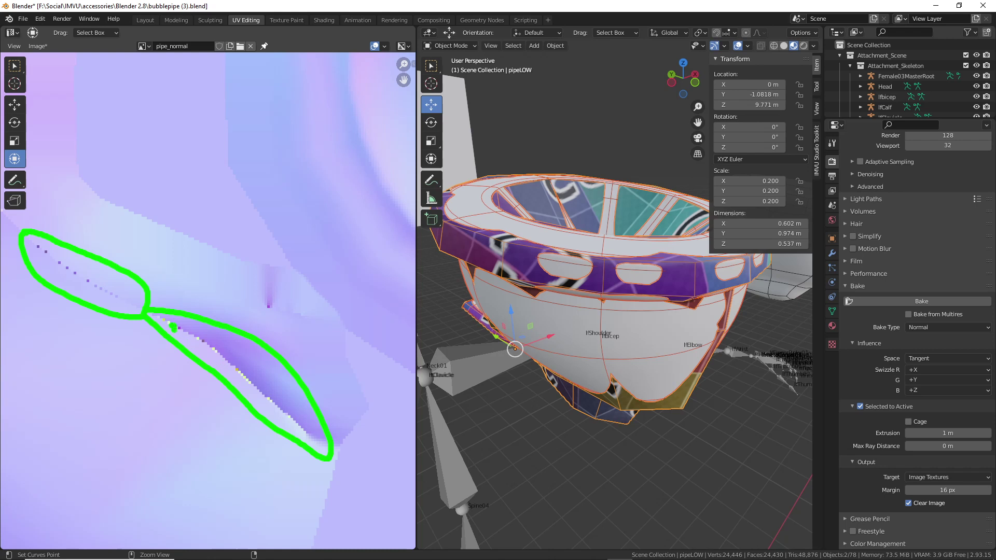
{"action": "mouse_move", "coordinate": [173, 327]}
{"action": "left_mouse_down"}
{"action": "mouse_move", "coordinate": [229, 357]}
{"action": "mouse_move", "coordinate": [289, 422]}
{"action": "left_mouse_up"}
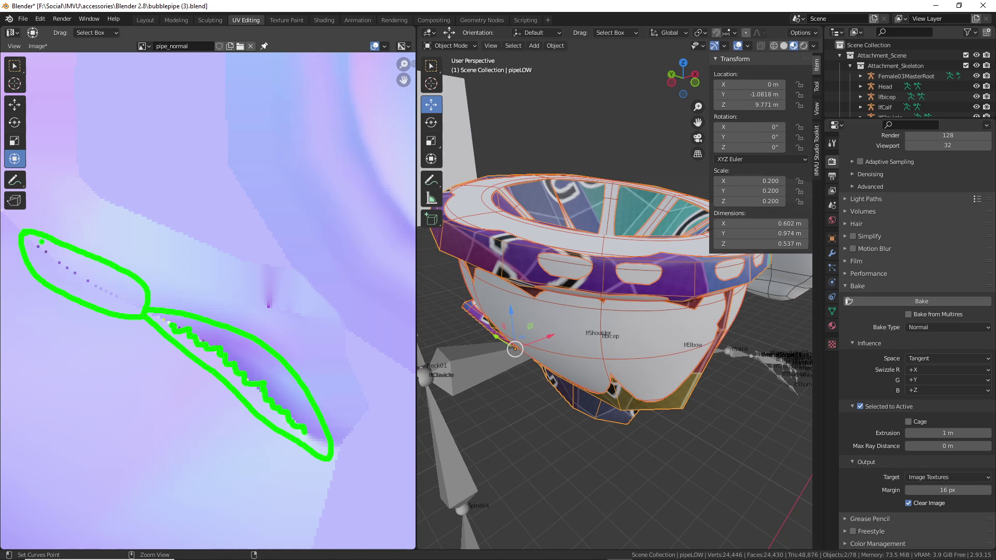
{"action": "left_click_drag", "start_coordinate": [49, 262], "coordinate": [121, 298]}
{"action": "key", "text": "Escape"}
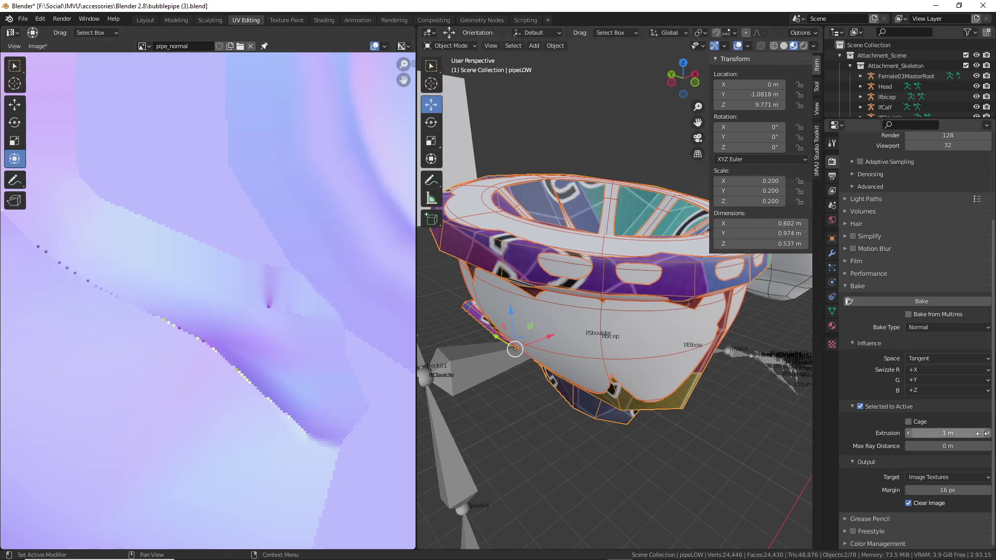
Raise the bake's Extrusion to 2 m and rebake the pipe's normal map
{"action": "left_click", "coordinate": [950, 433]}
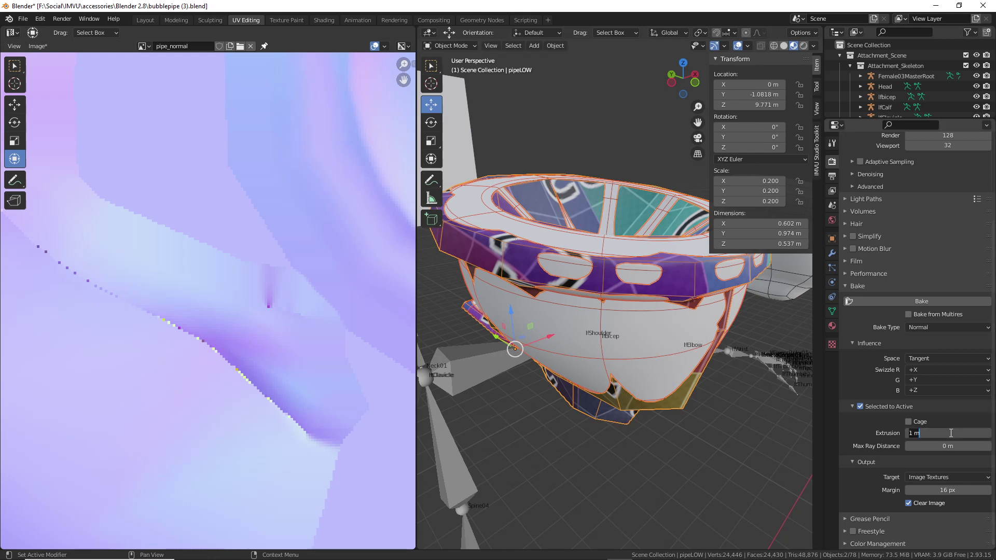
{"action": "type", "text": "2"}
{"action": "key", "text": "Return"}
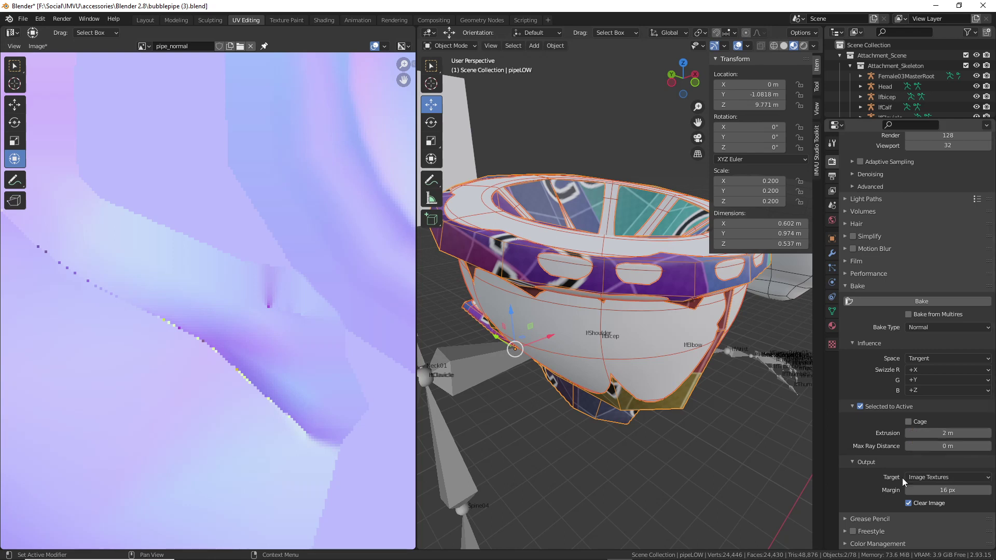
{"action": "scroll", "coordinate": [354, 348], "scroll_direction": "down", "scroll_amount": 6}
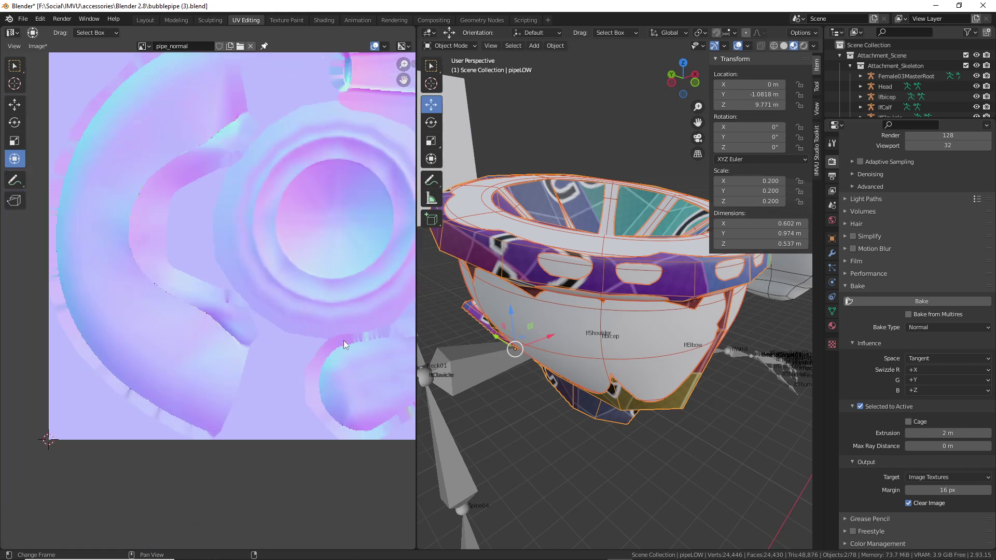
{"action": "middle_click_drag", "start_coordinate": [343, 340], "coordinate": [244, 247]}
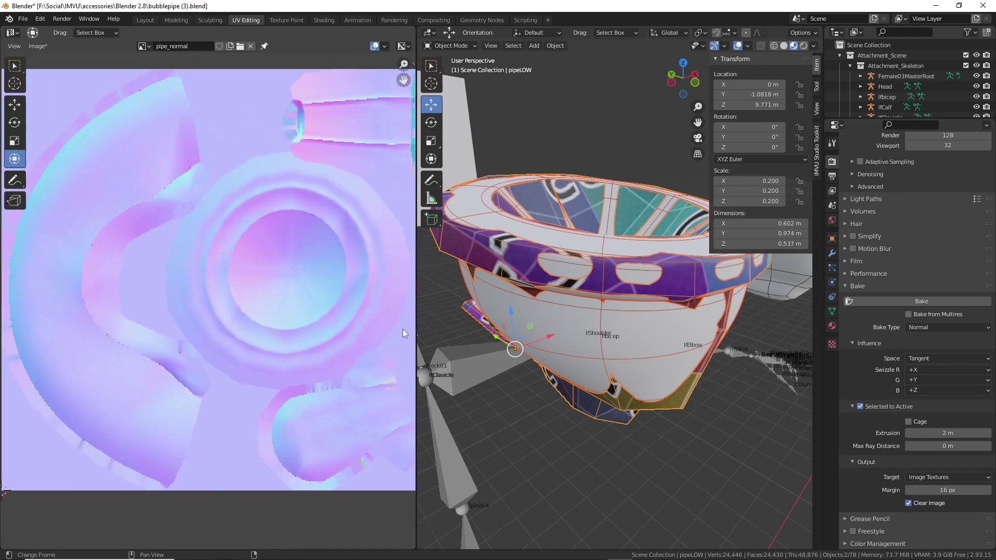
{"action": "left_click", "coordinate": [916, 302]}
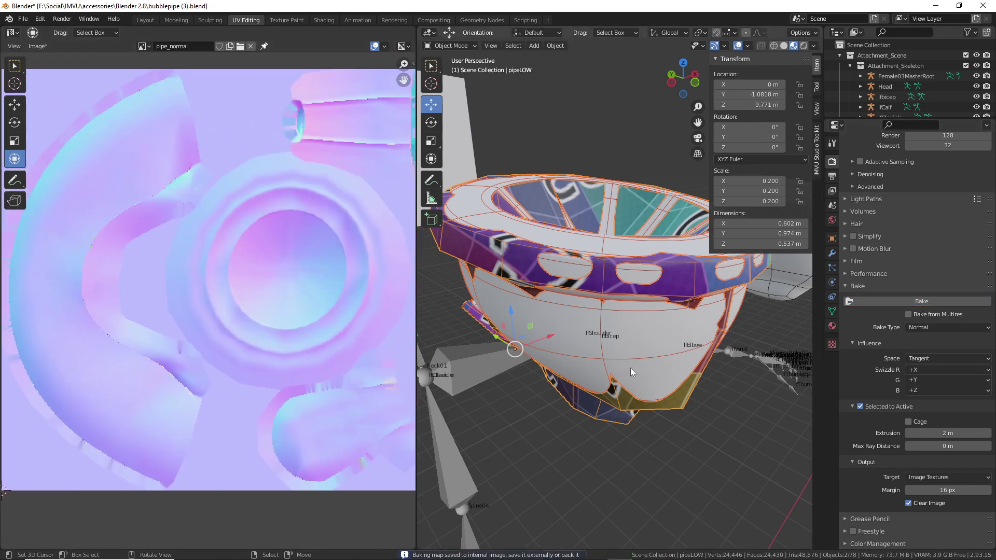
Inspect individual pixels along the curved island's inner edge in the new bake, and compare them with the whole normal map
{"action": "scroll", "coordinate": [175, 431], "scroll_direction": "up", "scroll_amount": 8}
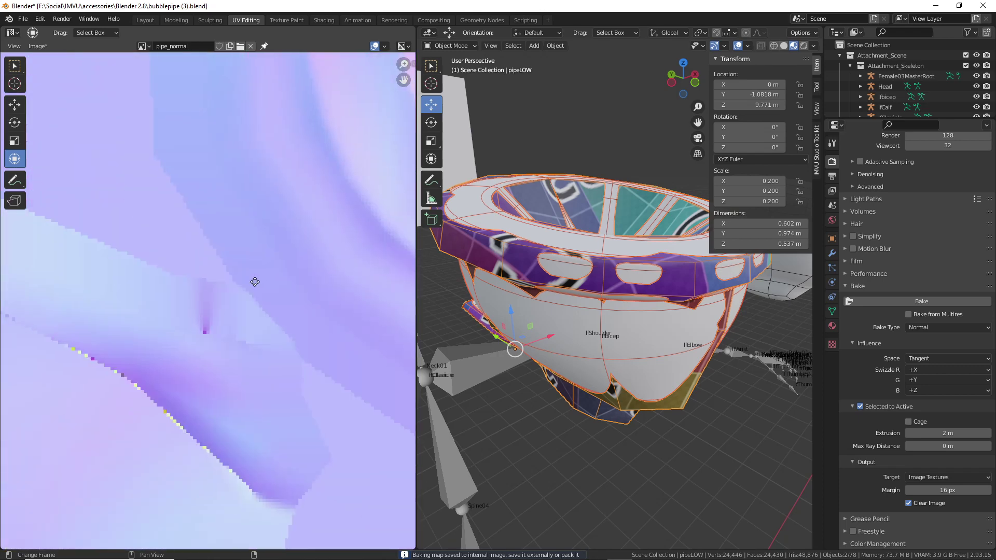
{"action": "scroll", "coordinate": [270, 384], "scroll_direction": "up", "scroll_amount": 3}
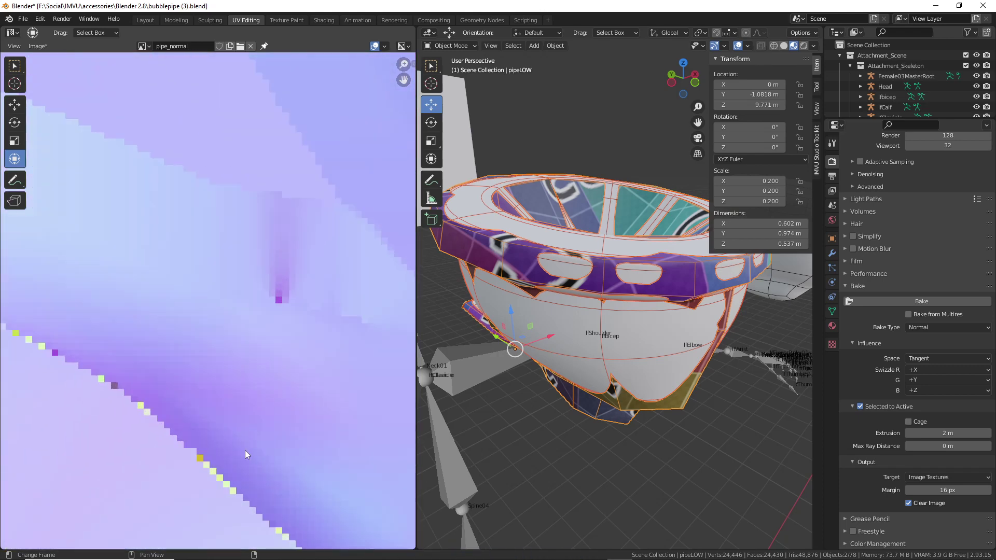
{"action": "key", "text": "ctrl+2"}
{"action": "mouse_move", "coordinate": [195, 438]}
{"action": "left_mouse_down"}
{"action": "mouse_move", "coordinate": [210, 498]}
{"action": "mouse_move", "coordinate": [211, 434]}
{"action": "left_mouse_up"}
{"action": "mouse_move", "coordinate": [132, 389]}
{"action": "left_mouse_down"}
{"action": "mouse_move", "coordinate": [126, 406]}
{"action": "mouse_move", "coordinate": [148, 390]}
{"action": "left_mouse_up"}
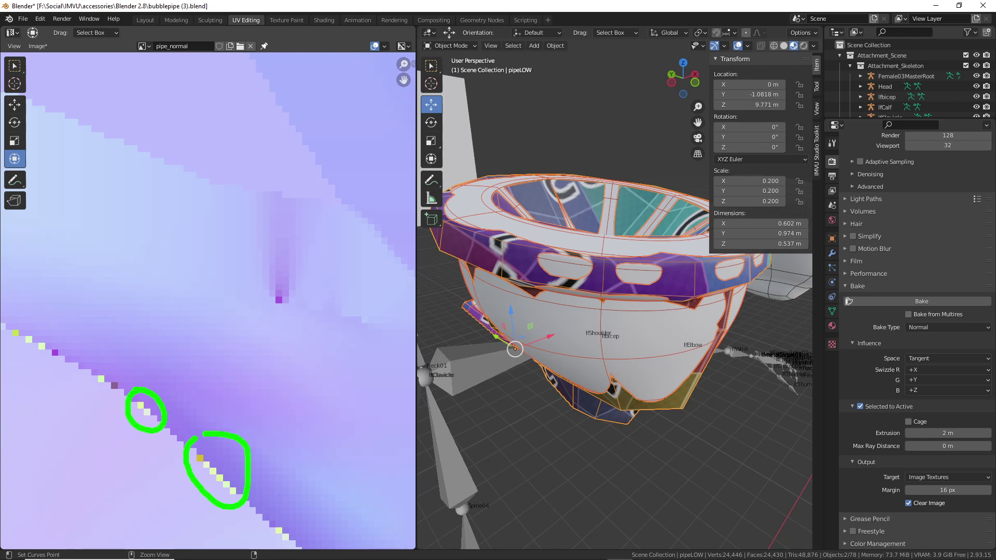
{"action": "left_click_drag", "start_coordinate": [99, 366], "coordinate": [121, 393]}
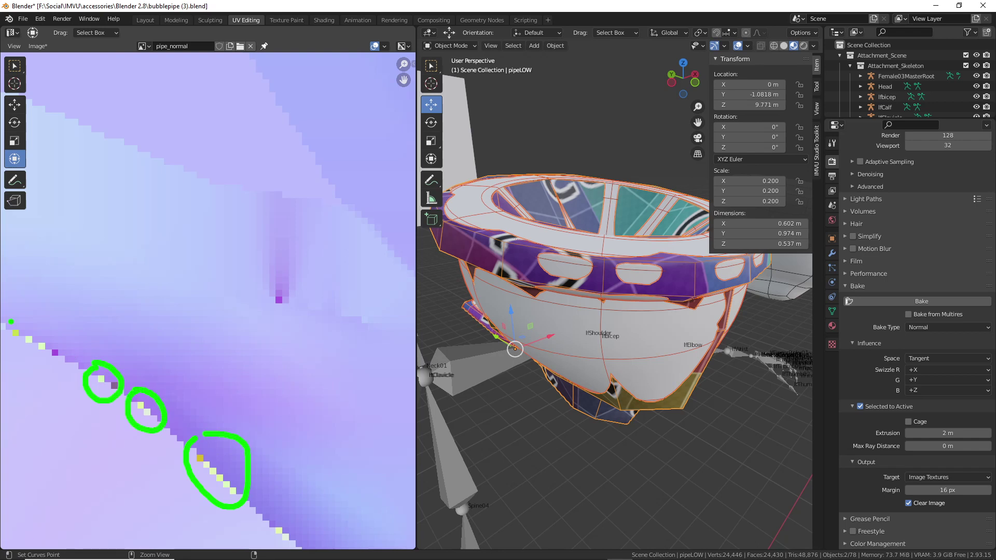
{"action": "mouse_move", "coordinate": [11, 322]}
{"action": "left_mouse_down"}
{"action": "mouse_move", "coordinate": [65, 355]}
{"action": "mouse_move", "coordinate": [7, 318]}
{"action": "left_mouse_up"}
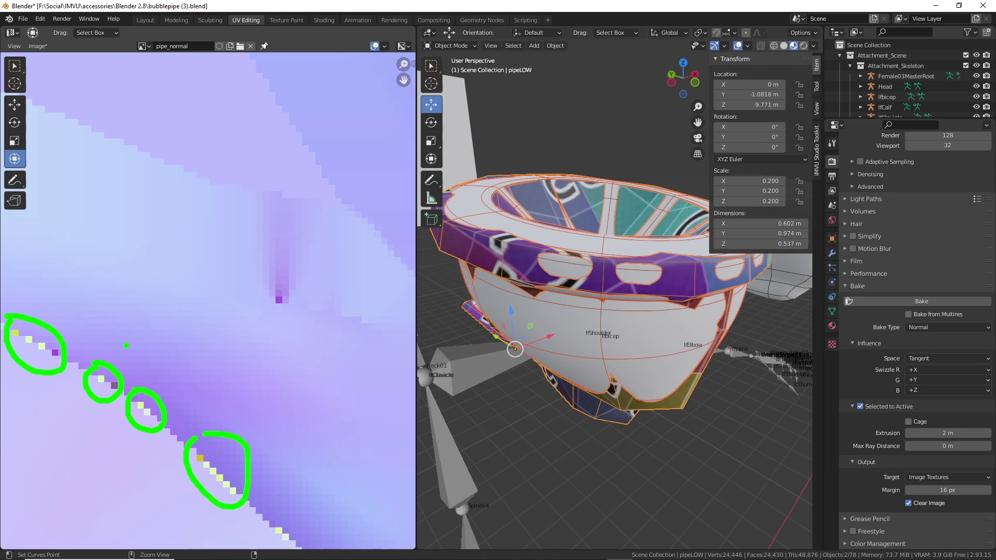
{"action": "scroll", "coordinate": [126, 345], "scroll_direction": "down", "scroll_amount": 6}
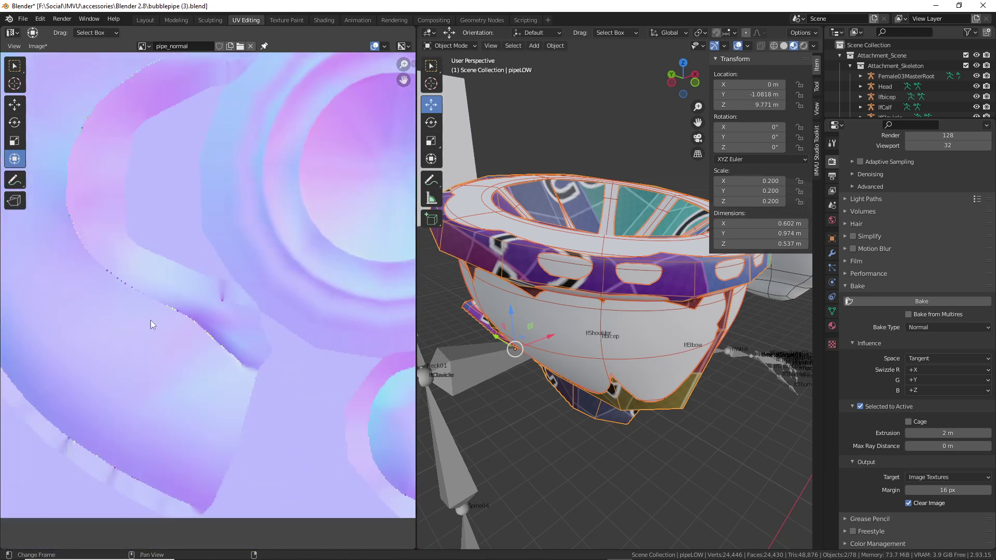
{"action": "scroll", "coordinate": [205, 305], "scroll_direction": "down", "scroll_amount": 2}
{"action": "scroll", "coordinate": [205, 305], "scroll_direction": "up", "scroll_amount": 2}
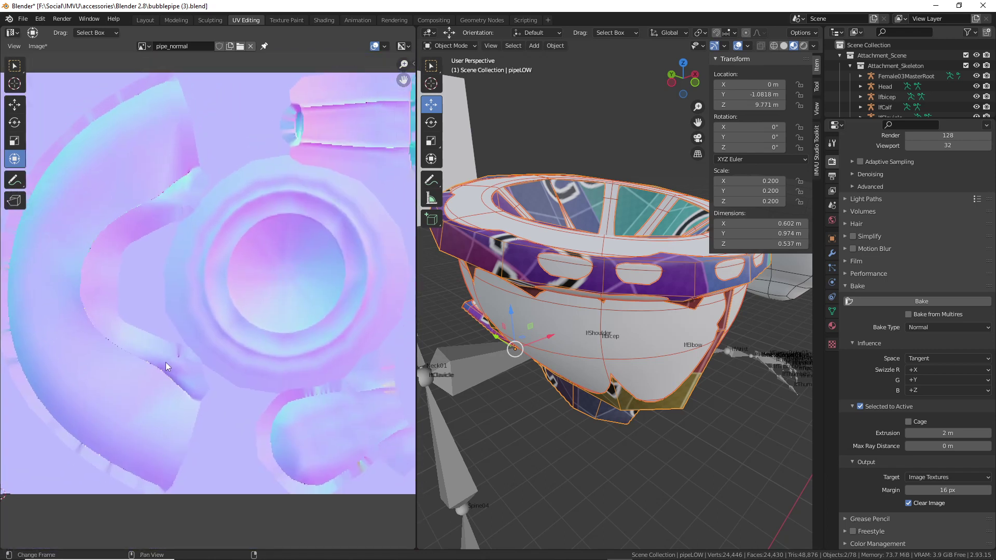
Set the bake's Extrusion to 0 m, keep Max Ray Distance at 0 m, and rebake the normal map
{"action": "left_click", "coordinate": [963, 433]}
{"action": "type", "text": "0"}
{"action": "key", "text": "Return"}
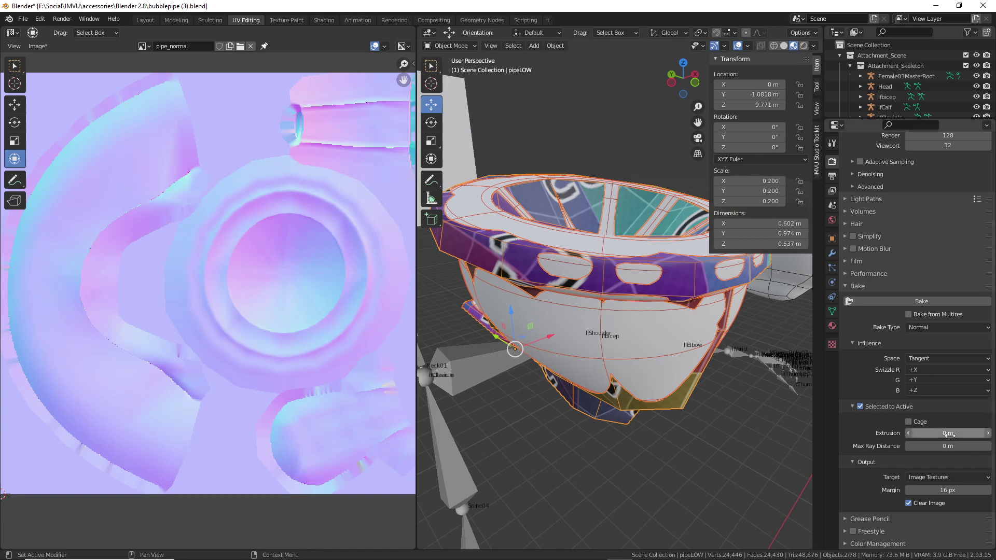
{"action": "left_click", "coordinate": [946, 446]}
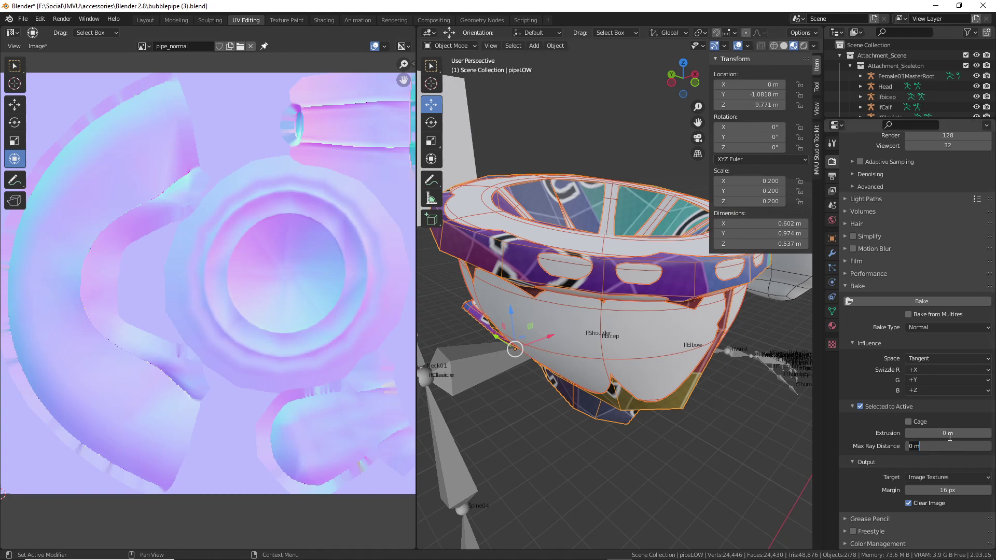
{"action": "key", "text": "Return"}
{"action": "left_click", "coordinate": [921, 302]}
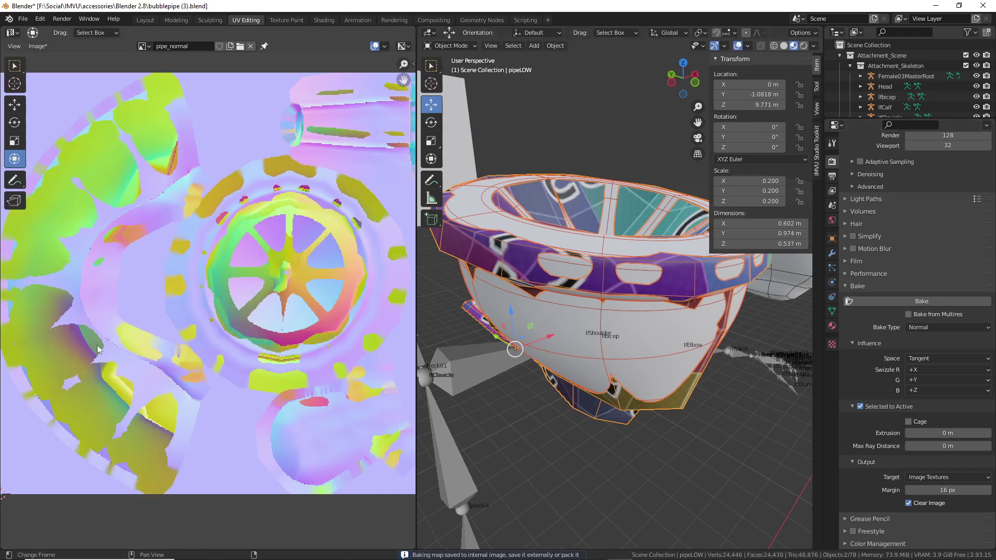
Set the bake's Max Ray Distance to 1 m and rebake the normal map
{"action": "left_click", "coordinate": [955, 446]}
{"action": "type", "text": "1"}
{"action": "key", "text": "Return"}
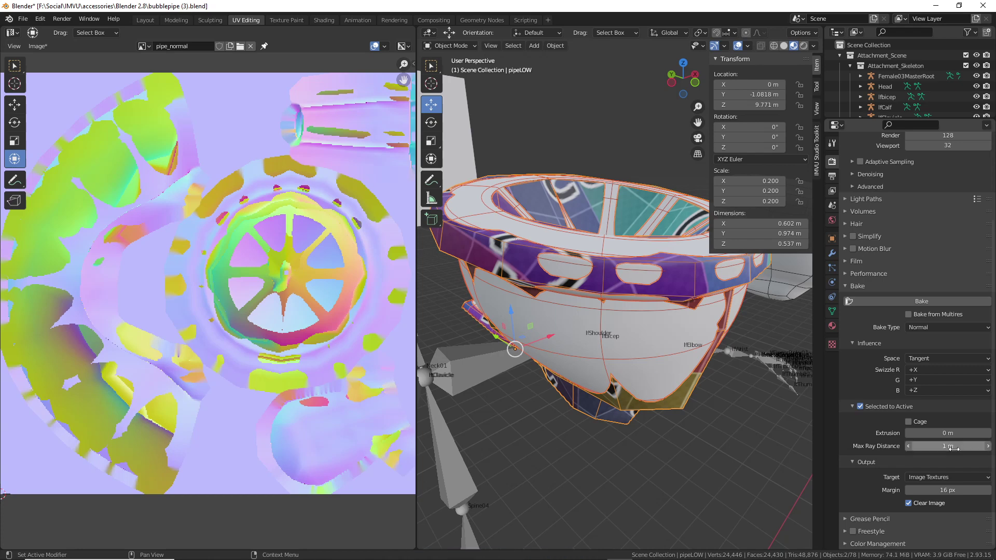
{"action": "left_click", "coordinate": [923, 305]}
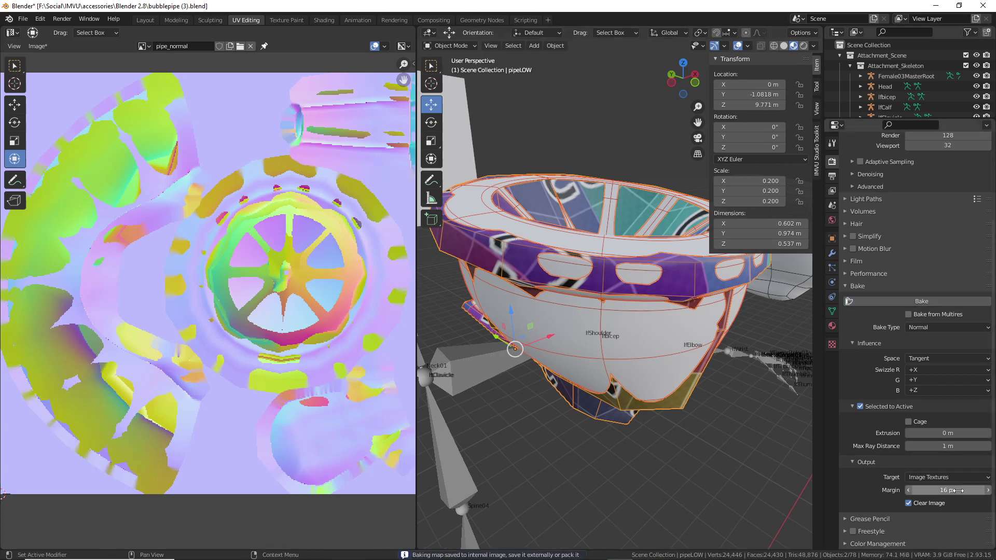
Increase the bake's Max Ray Distance to 5 m and rebake the normal map
{"action": "left_click", "coordinate": [953, 447]}
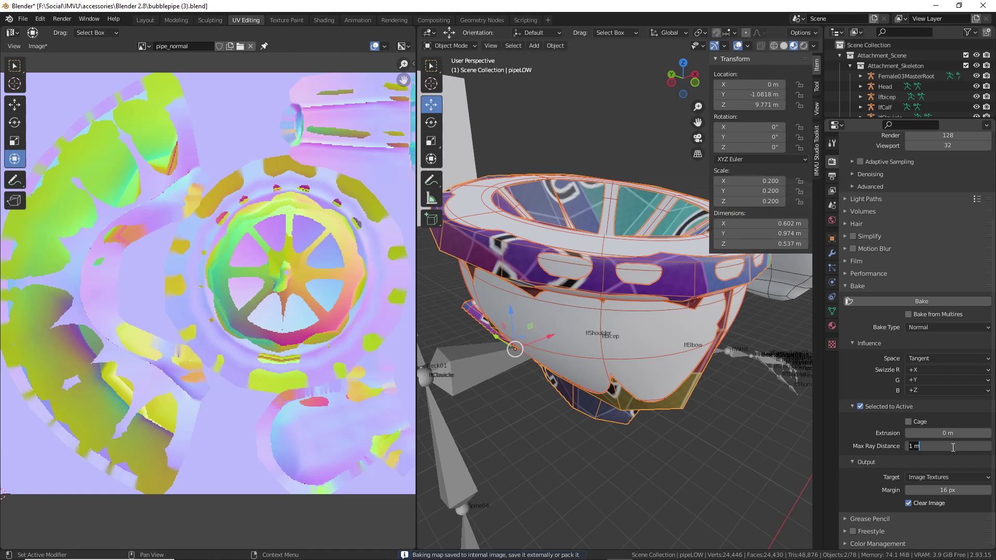
{"action": "type", "text": "5"}
{"action": "key", "text": "Return"}
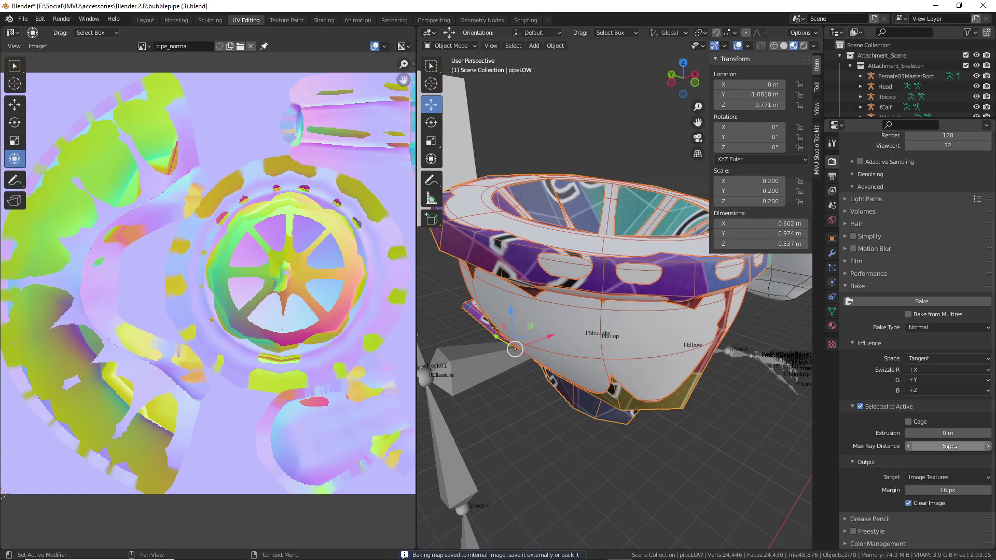
{"action": "left_click", "coordinate": [918, 303]}
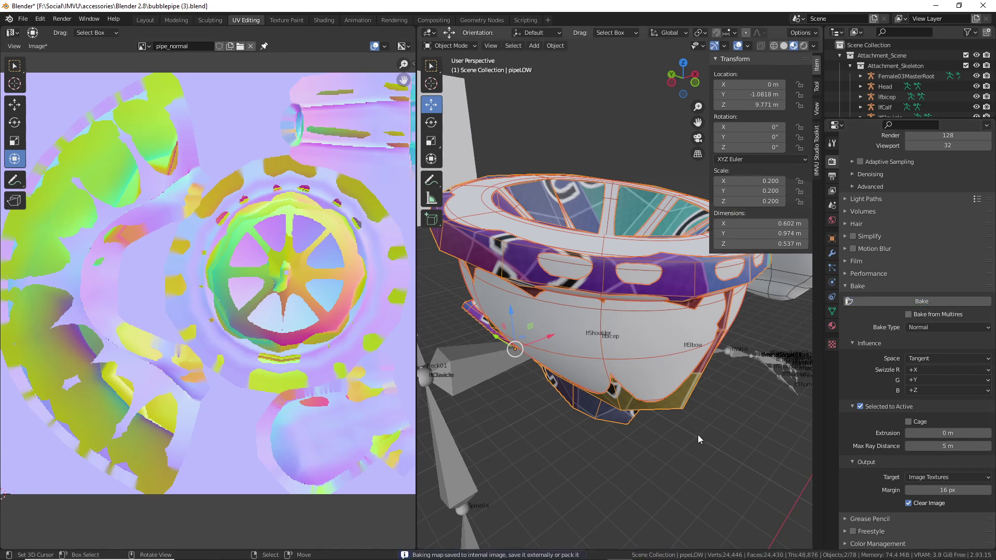
Increase the bake's Max Ray Distance to 10 m and rebake the normal map
{"action": "left_click", "coordinate": [950, 445]}
{"action": "type", "text": "1"}
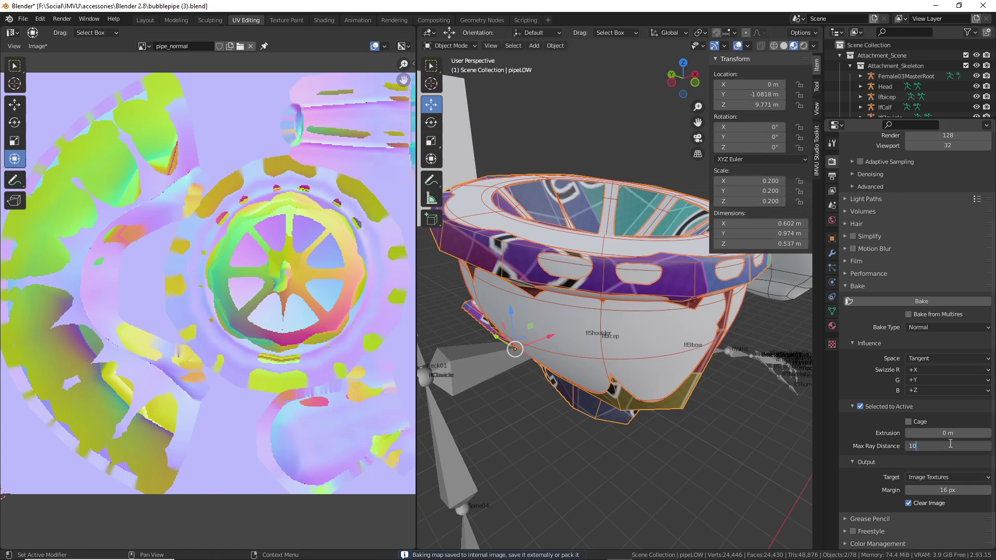
{"action": "type", "text": "0"}
{"action": "key", "text": "Return"}
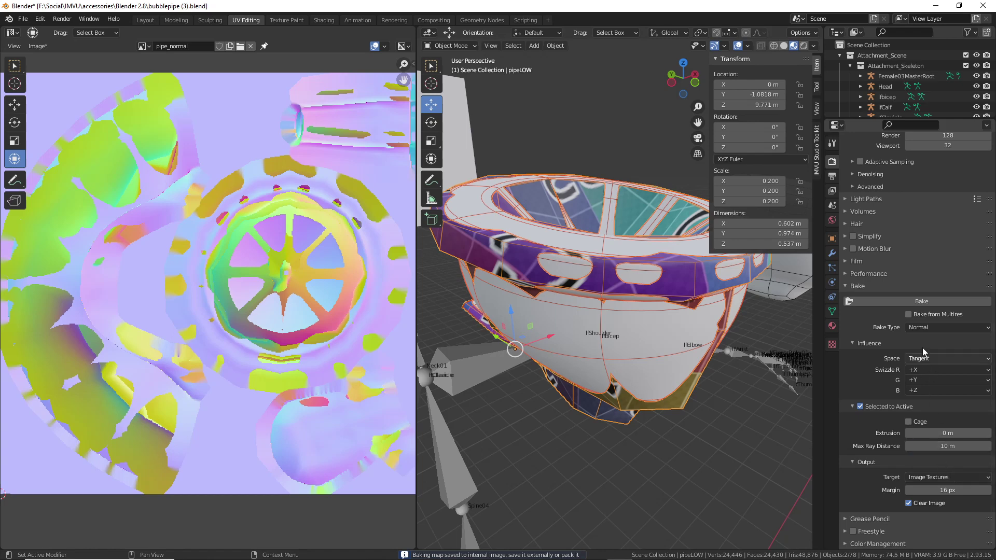
{"action": "left_click", "coordinate": [920, 301]}
Set the bake's Extrusion to 1 m and rebake with the 10 m Max Ray Distance
{"action": "left_click", "coordinate": [948, 433]}
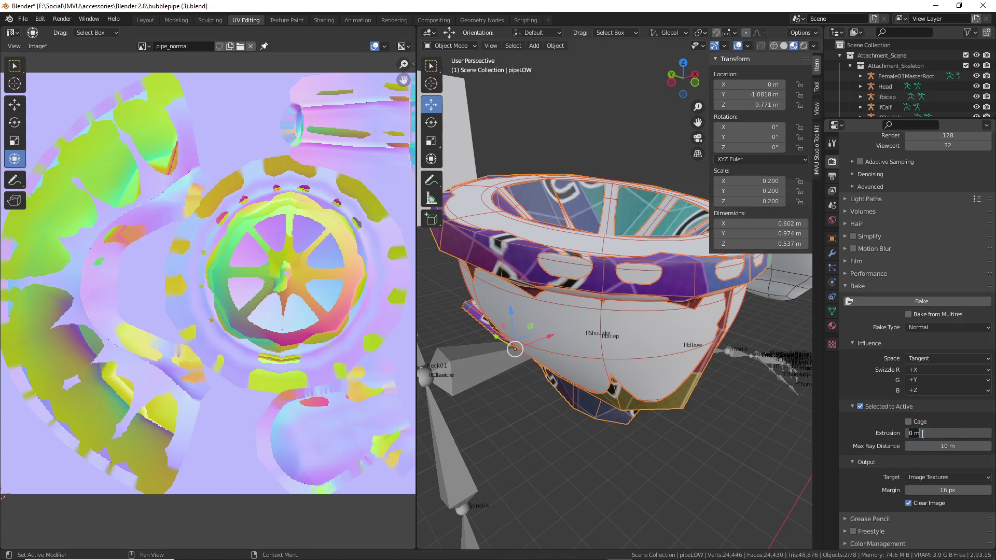
{"action": "type", "text": "1"}
{"action": "key", "text": "Return"}
{"action": "left_click", "coordinate": [921, 301]}
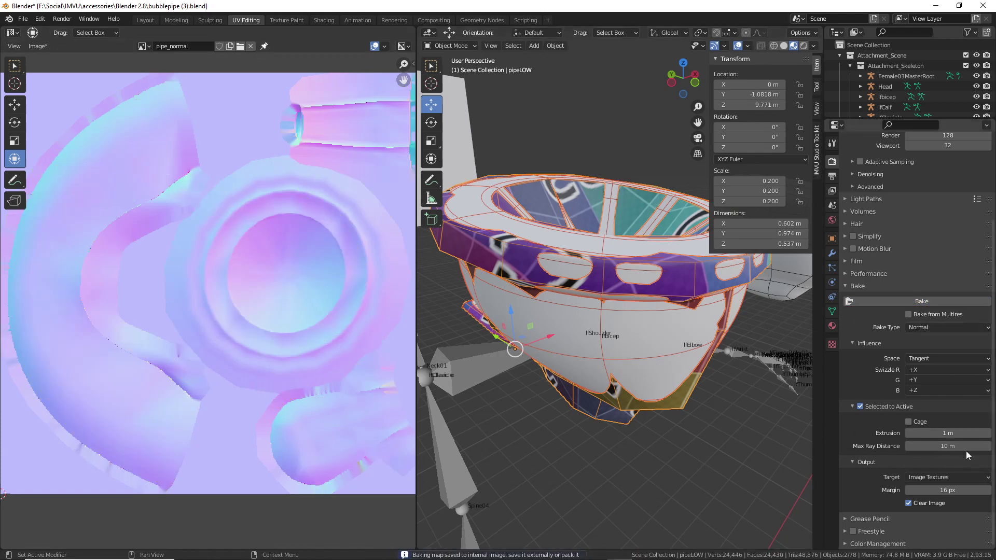
Reset Max Ray Distance to 0 m, rebake the normal map, and compare it with the pipe model from another side
{"action": "left_click_drag", "start_coordinate": [960, 448], "coordinate": [949, 448]}
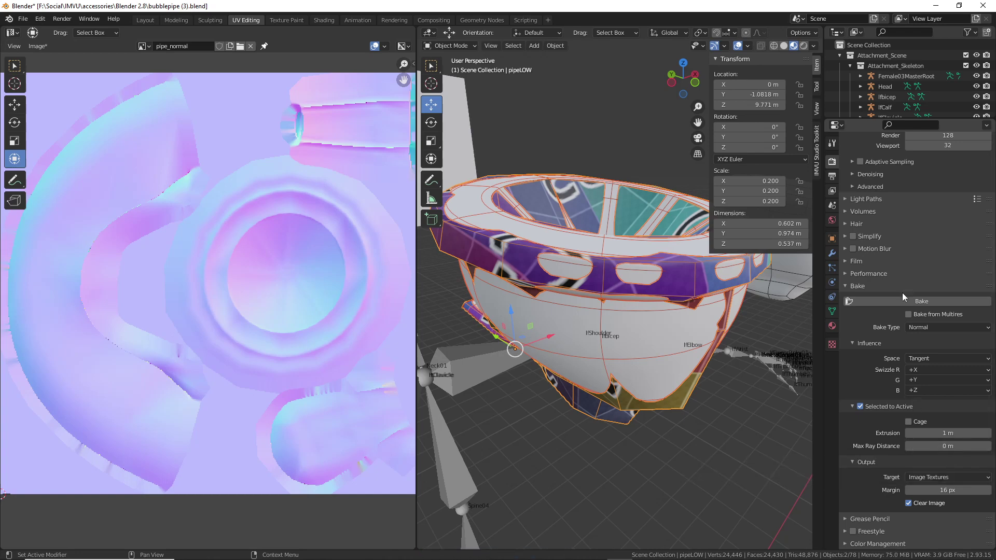
{"action": "left_click", "coordinate": [925, 302]}
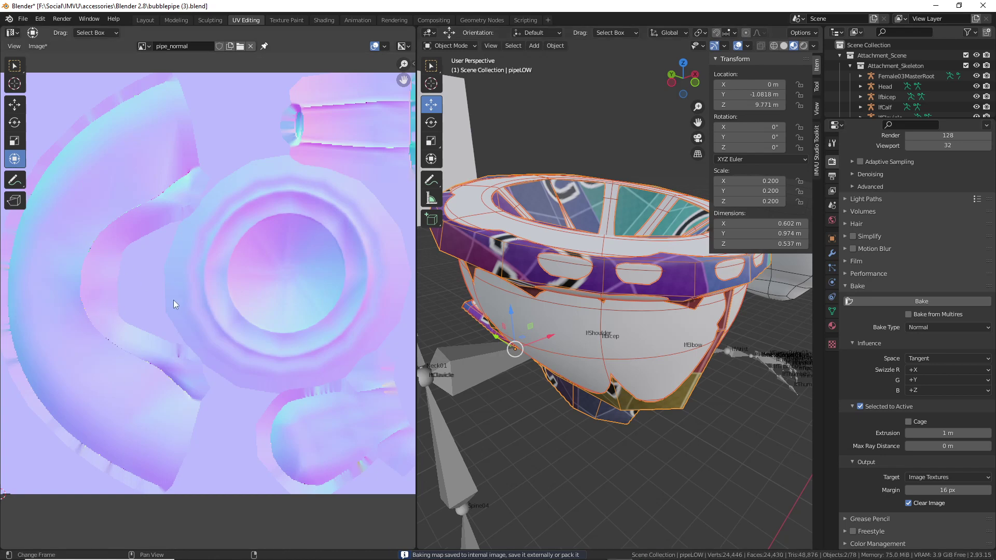
{"action": "scroll", "coordinate": [173, 299], "scroll_direction": "up", "scroll_amount": 1}
{"action": "scroll", "coordinate": [203, 288], "scroll_direction": "down", "scroll_amount": 1}
{"action": "middle_click_drag", "start_coordinate": [493, 337], "coordinate": [619, 342]}
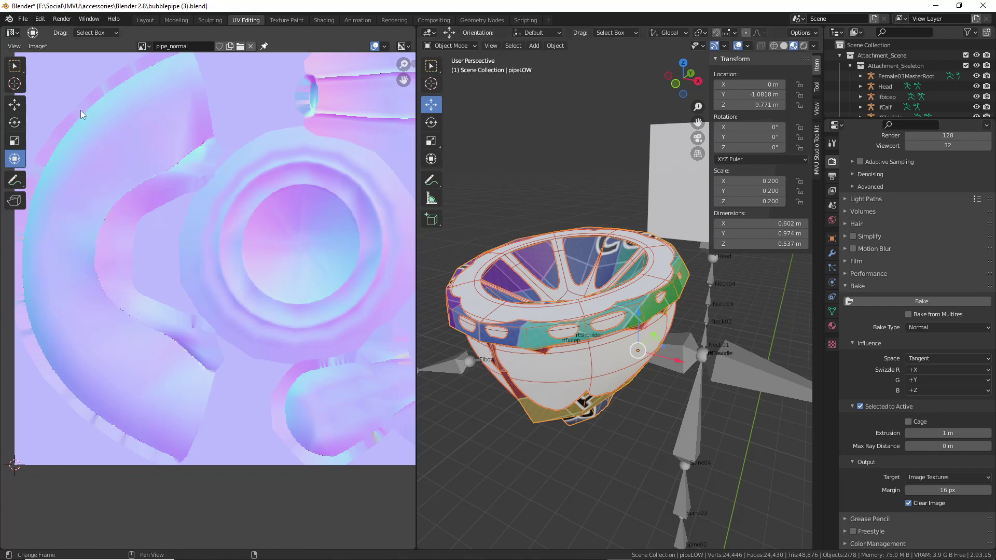
Save the baked normal map as pipe_normal.png in PNG format with 0% compression
{"action": "scroll", "coordinate": [223, 226], "scroll_direction": "down", "scroll_amount": 1}
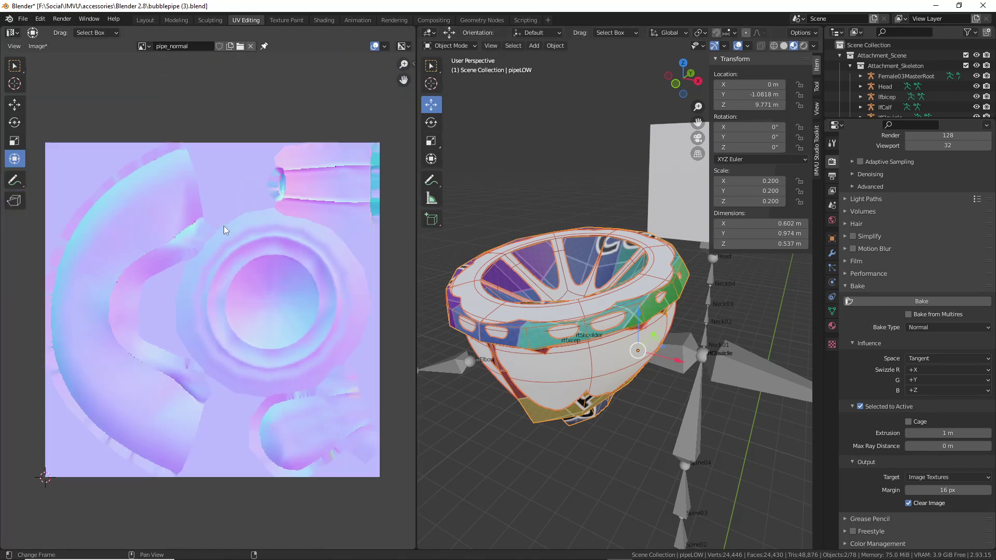
{"action": "scroll", "coordinate": [228, 231], "scroll_direction": "up", "scroll_amount": 2}
{"action": "scroll", "coordinate": [229, 233], "scroll_direction": "down", "scroll_amount": 2}
{"action": "mouse_move", "coordinate": [26, 54]}
{"action": "left_mouse_down"}
{"action": "mouse_move", "coordinate": [50, 53]}
{"action": "mouse_move", "coordinate": [40, 59]}
{"action": "mouse_move", "coordinate": [61, 31]}
{"action": "left_mouse_up"}
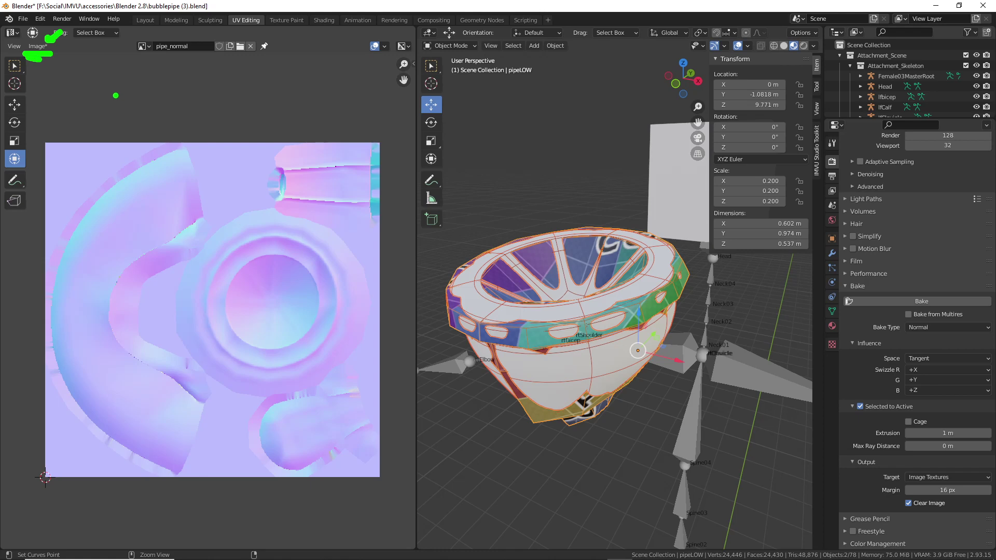
{"action": "left_click", "coordinate": [41, 49]}
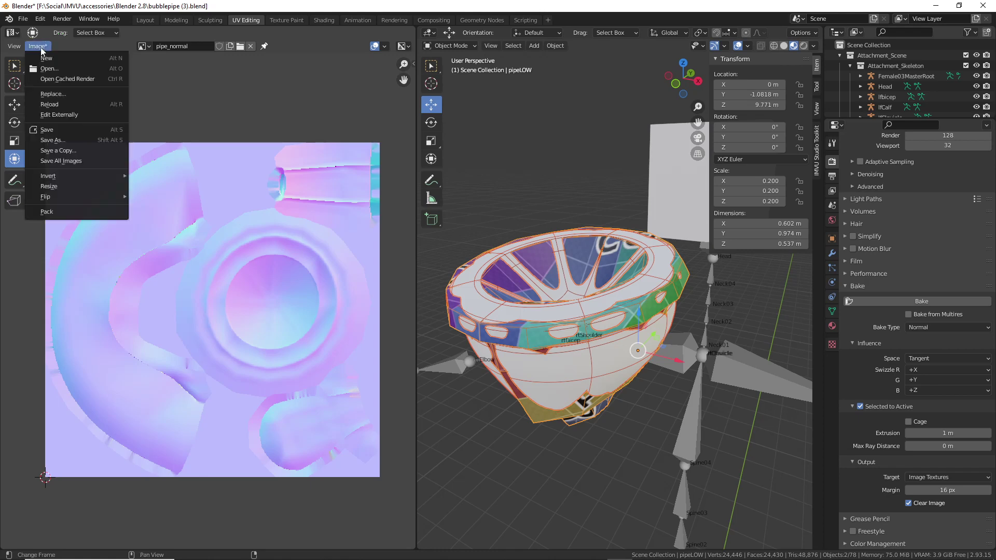
{"action": "left_click", "coordinate": [54, 140]}
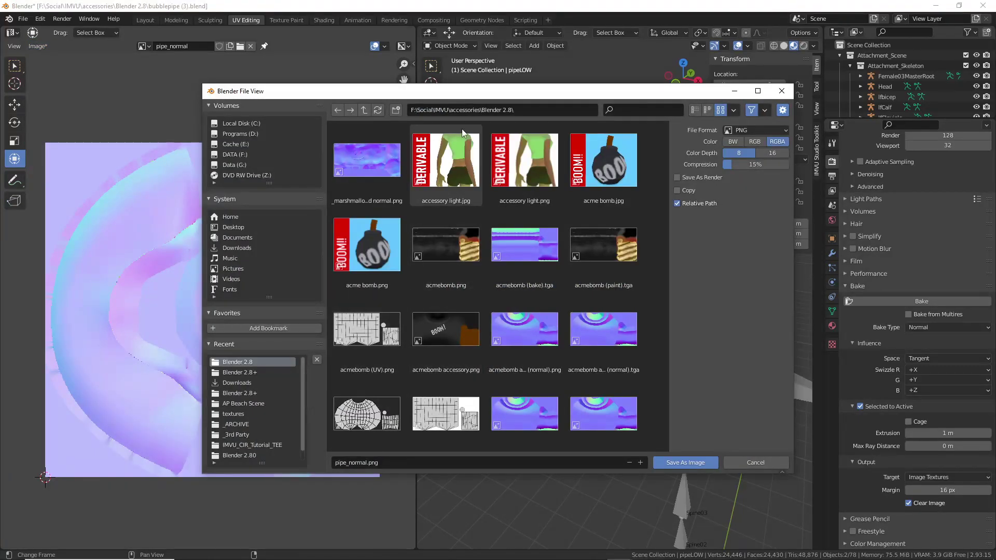
{"action": "left_click", "coordinate": [395, 461]}
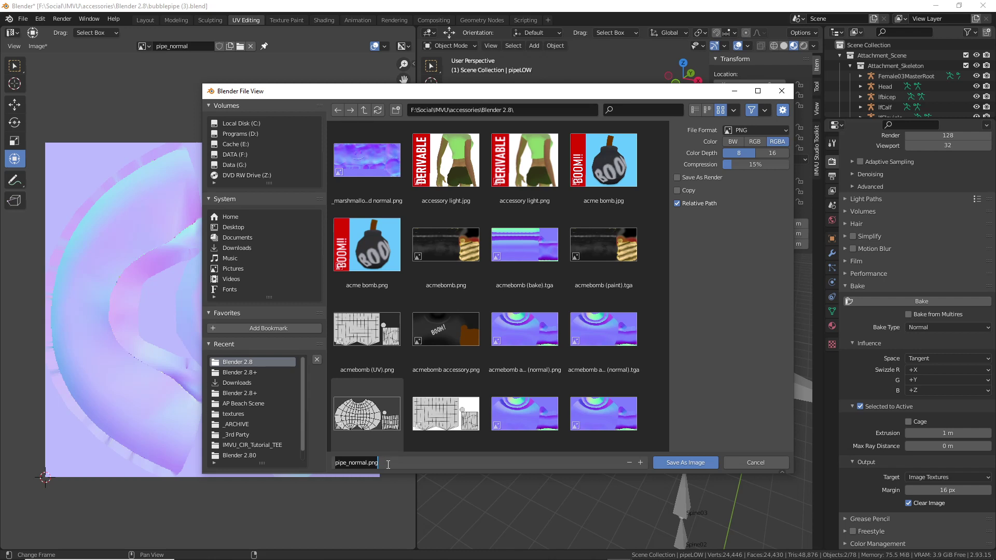
{"action": "left_click", "coordinate": [388, 465]}
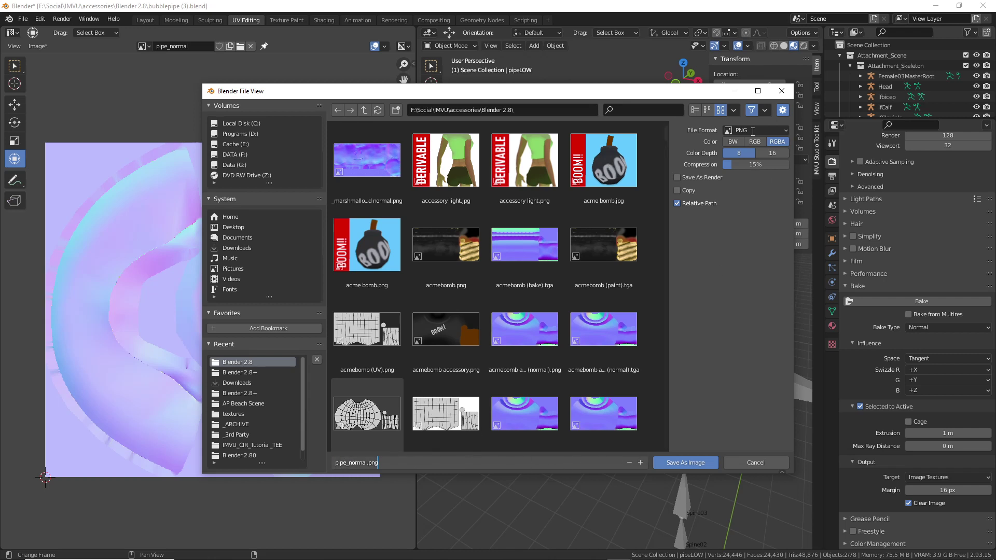
{"action": "left_click", "coordinate": [746, 191]}
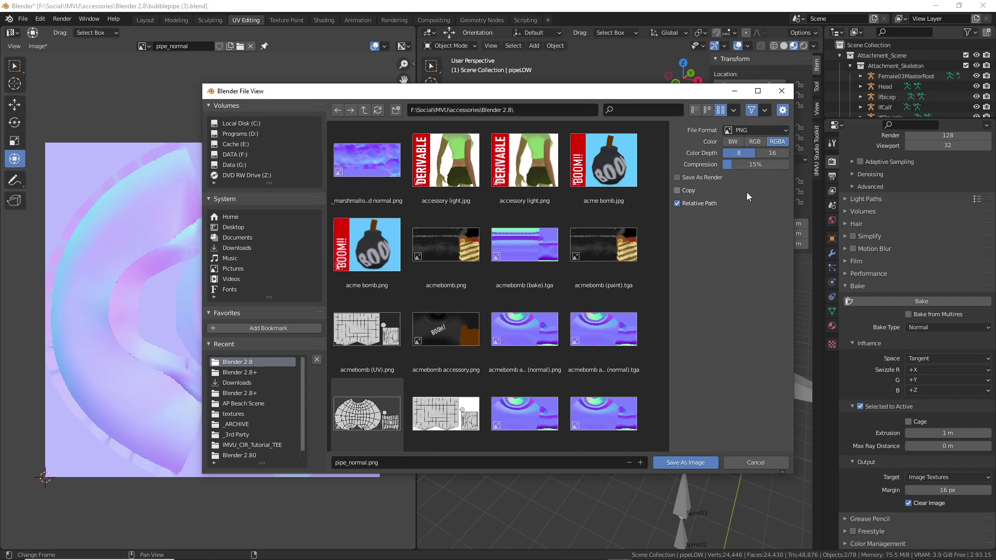
{"action": "left_click", "coordinate": [749, 129]}
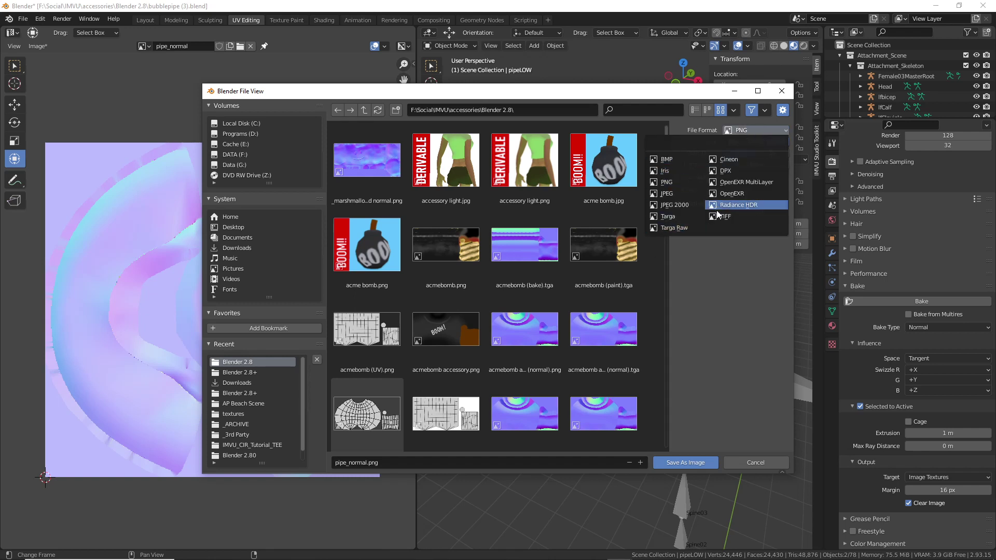
{"action": "key", "text": "Escape"}
{"action": "left_click_drag", "start_coordinate": [767, 167], "coordinate": [733, 180]}
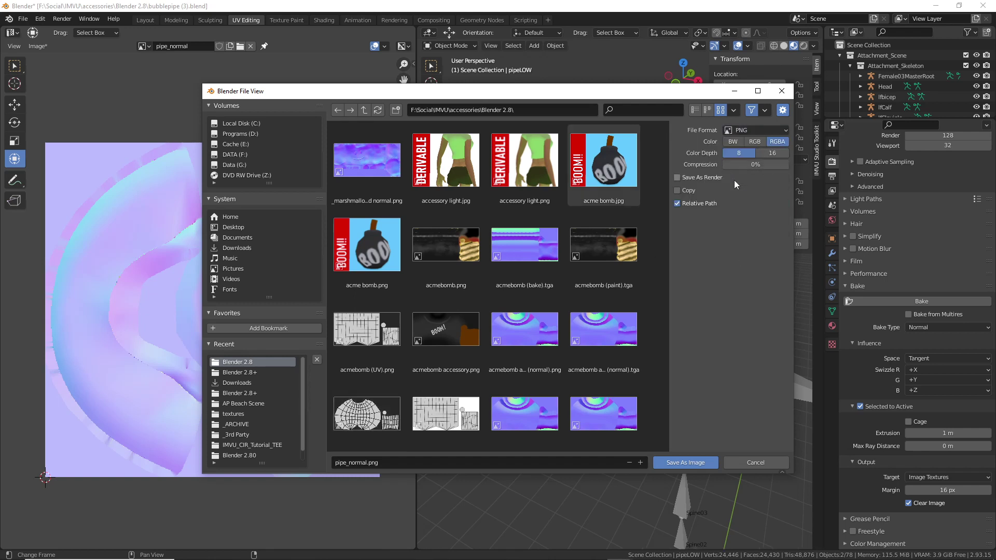
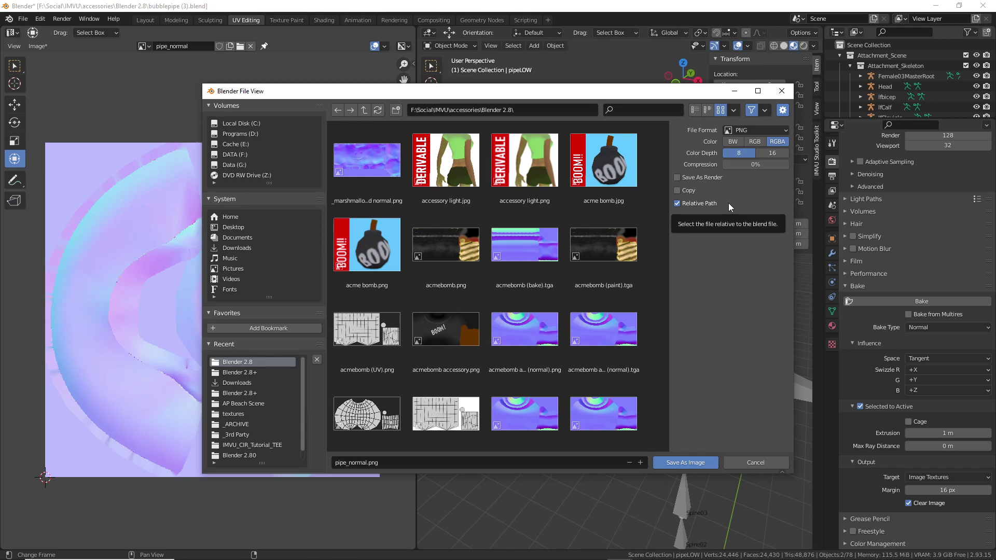
{"action": "left_click", "coordinate": [683, 462]}
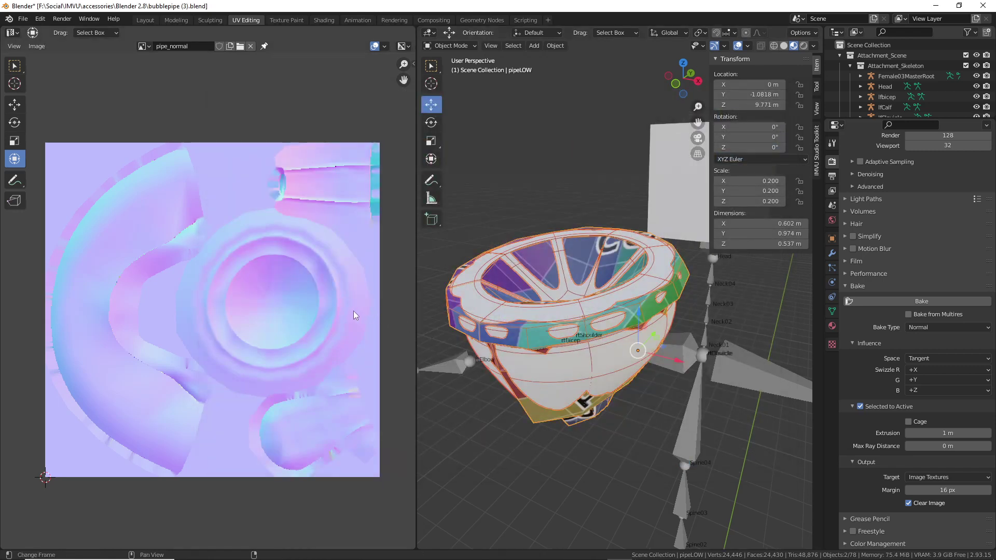
Examine in the Shading workspace how the pipe_normal texture feeds the pipe material through the Normal Map node
{"action": "key", "text": "alt+r"}
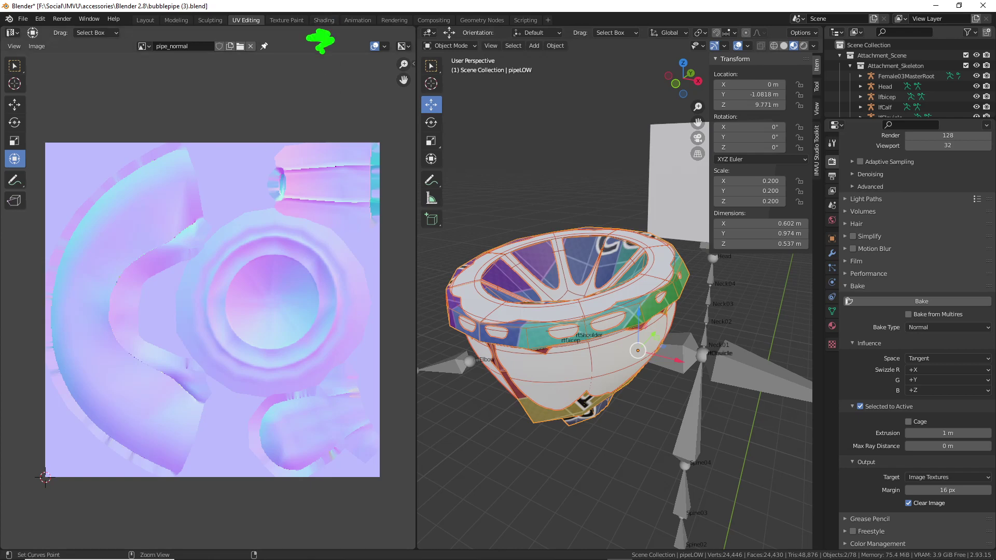
{"action": "left_click", "coordinate": [322, 21]}
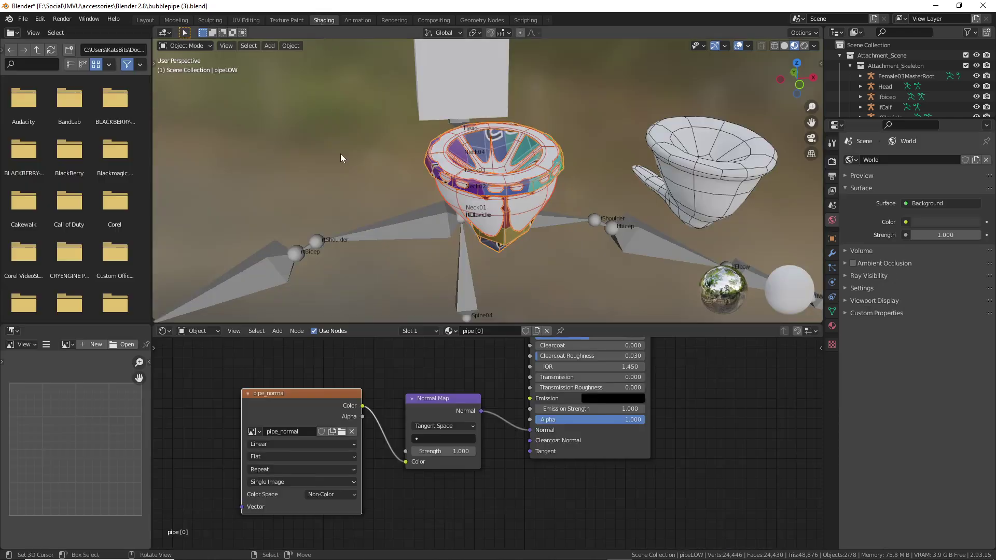
{"action": "scroll", "coordinate": [384, 446], "scroll_direction": "up", "scroll_amount": 3}
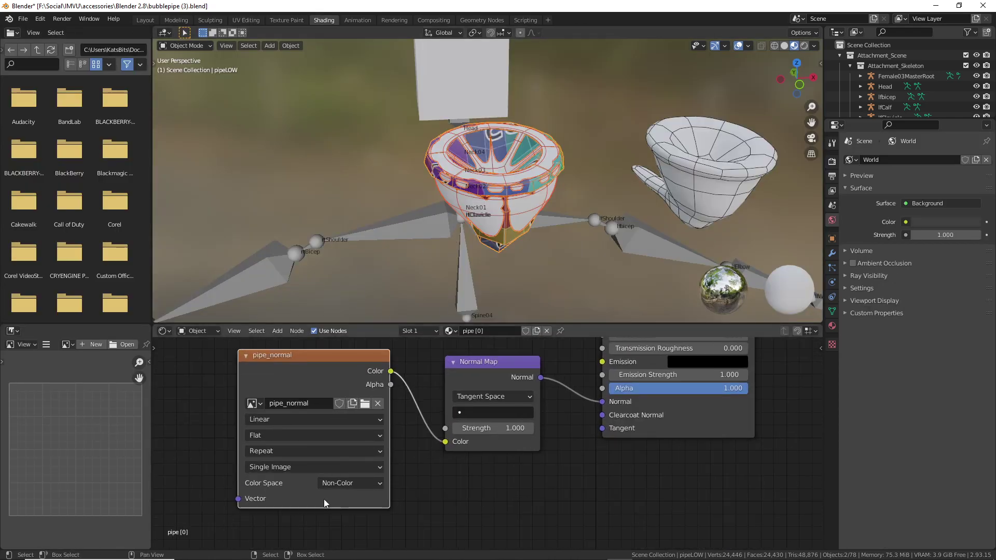
{"action": "left_click_drag", "start_coordinate": [270, 392], "coordinate": [264, 367]}
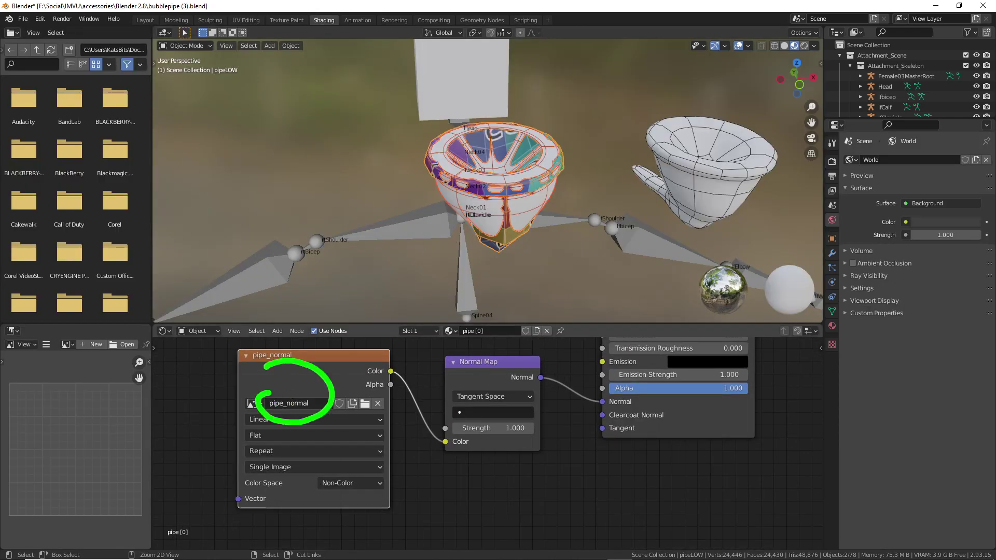
{"action": "mouse_move", "coordinate": [395, 381]}
{"action": "left_mouse_down"}
{"action": "mouse_move", "coordinate": [462, 429]}
{"action": "mouse_move", "coordinate": [608, 399]}
{"action": "left_mouse_up"}
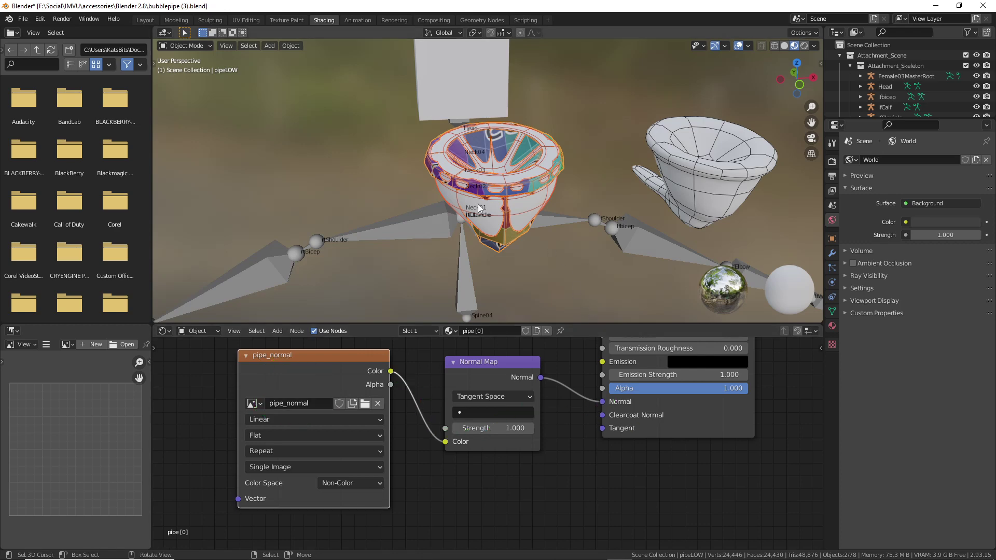
{"action": "scroll", "coordinate": [497, 197], "scroll_direction": "up", "scroll_amount": 5}
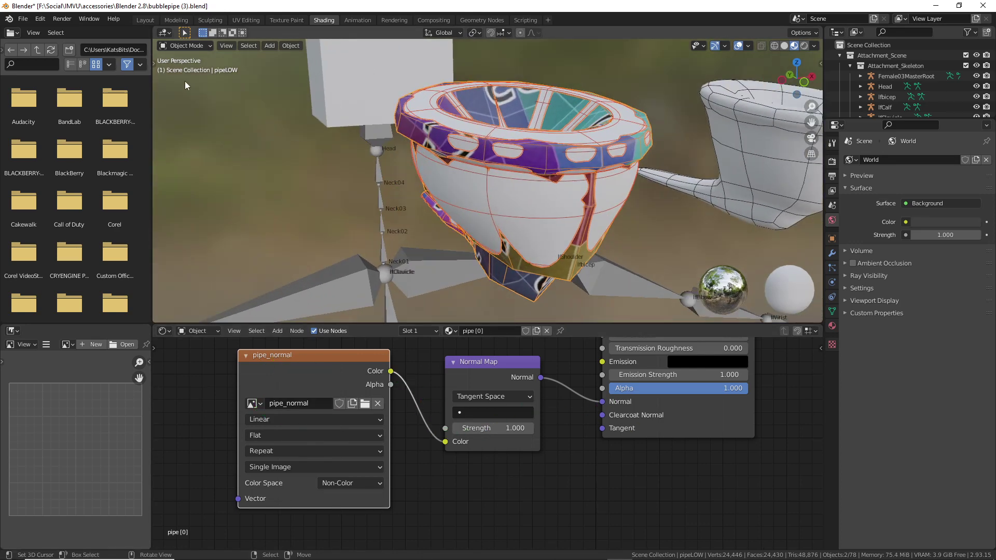
Return to the Layout workspace and show the pipe model in Material Preview shading
{"action": "left_click", "coordinate": [145, 19]}
{"action": "middle_click_drag", "start_coordinate": [345, 265], "coordinate": [527, 214]}
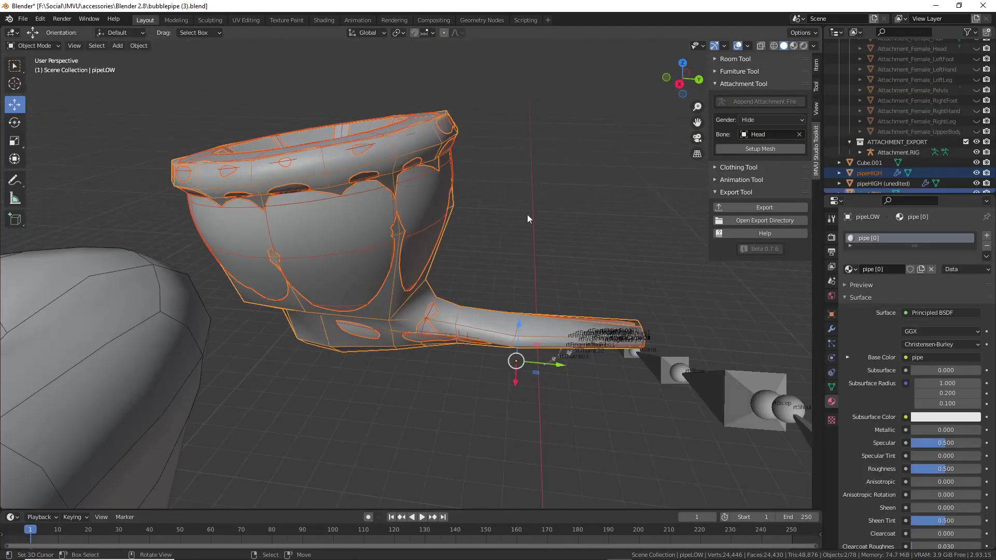
{"action": "left_click", "coordinate": [794, 46]}
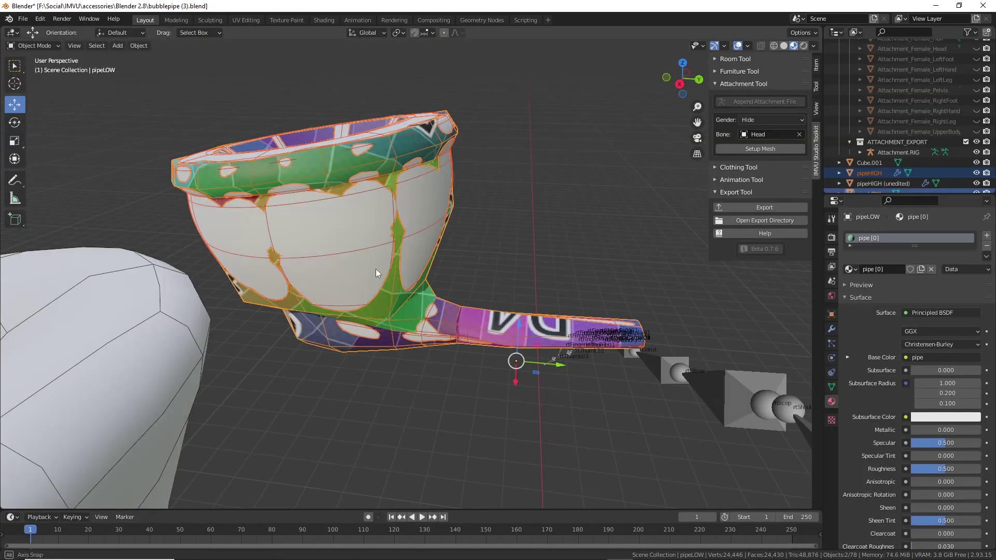
{"action": "middle_click_drag", "start_coordinate": [376, 269], "coordinate": [508, 267]}
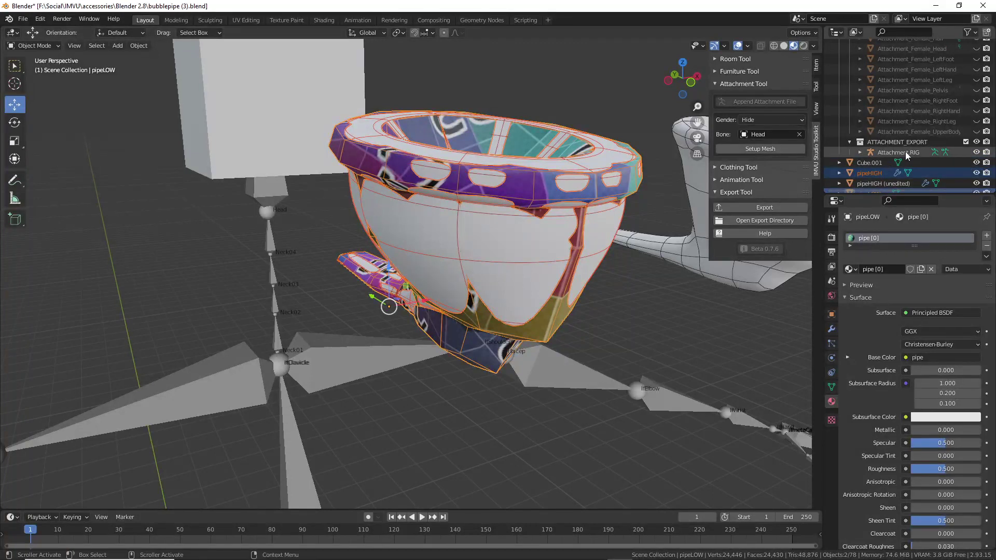
Hide the pipeHIGH object and deselect everything so that pipeLOW can be viewed on its own
{"action": "scroll", "coordinate": [906, 156], "scroll_direction": "down", "scroll_amount": 1}
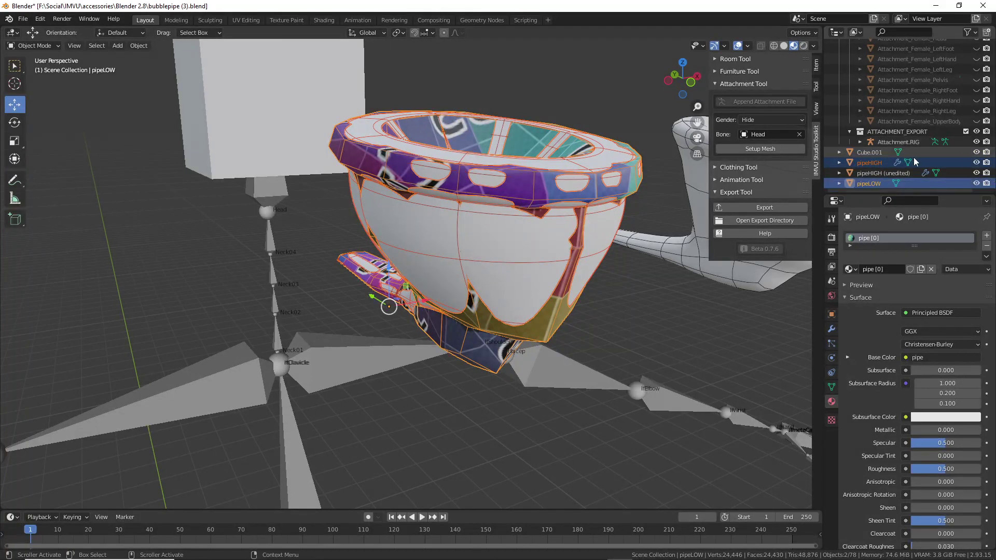
{"action": "left_click", "coordinate": [976, 162]}
{"action": "key", "text": "alt+a"}
{"action": "middle_click_drag", "start_coordinate": [507, 282], "coordinate": [539, 285]}
{"action": "scroll", "coordinate": [540, 285], "scroll_direction": "up", "scroll_amount": 2}
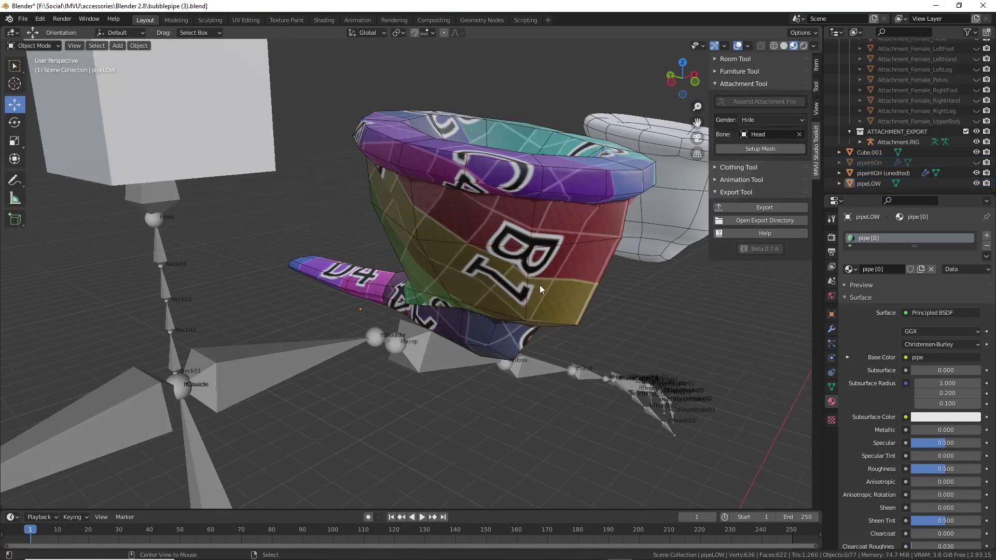
{"action": "scroll", "coordinate": [562, 256], "scroll_direction": "down", "scroll_amount": 1}
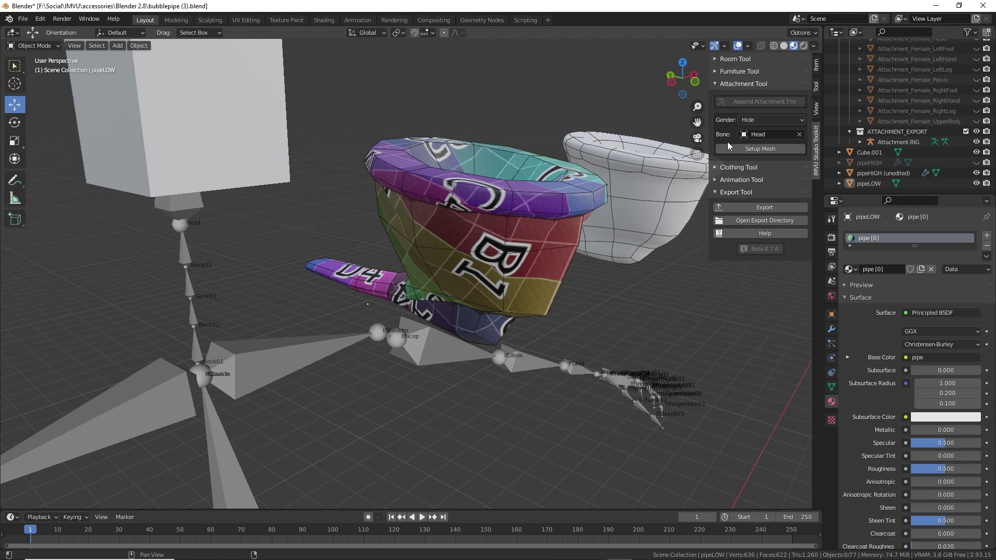
Switch the viewport to Rendered shading and add a point light to the scene
{"action": "left_click", "coordinate": [802, 45]}
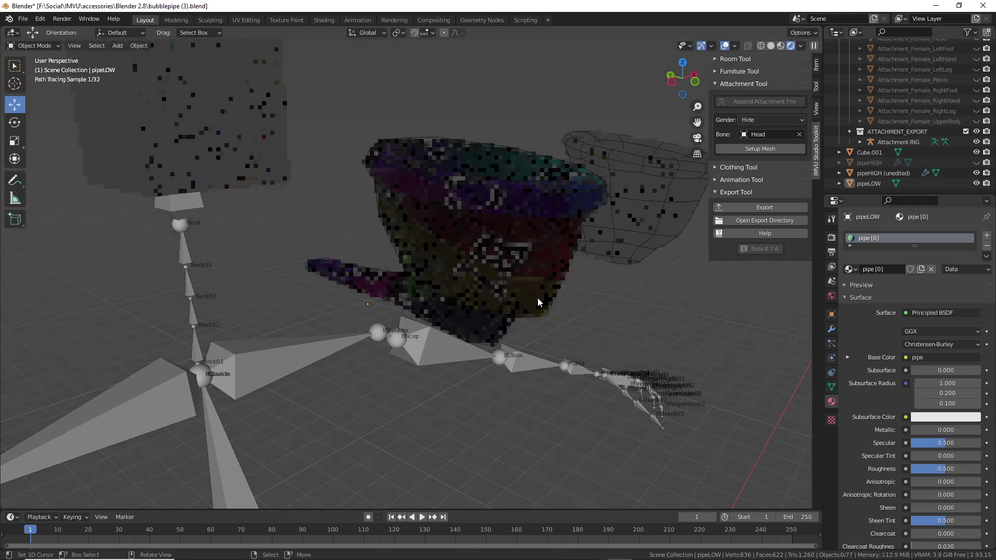
{"action": "mouse_move", "coordinate": [536, 298]}
{"action": "middle_mouse_down"}
{"action": "mouse_move", "coordinate": [499, 360]}
{"action": "mouse_move", "coordinate": [329, 397]}
{"action": "mouse_move", "coordinate": [329, 435]}
{"action": "mouse_move", "coordinate": [471, 418]}
{"action": "mouse_move", "coordinate": [486, 367]}
{"action": "middle_mouse_up"}
{"action": "scroll", "coordinate": [467, 363], "scroll_direction": "up", "scroll_amount": 2}
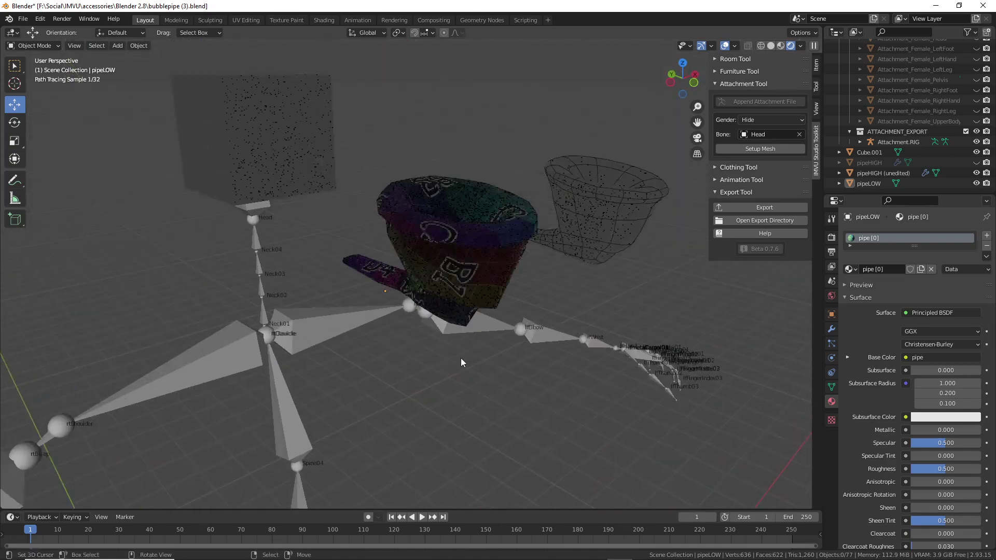
{"action": "left_click", "coordinate": [118, 45]}
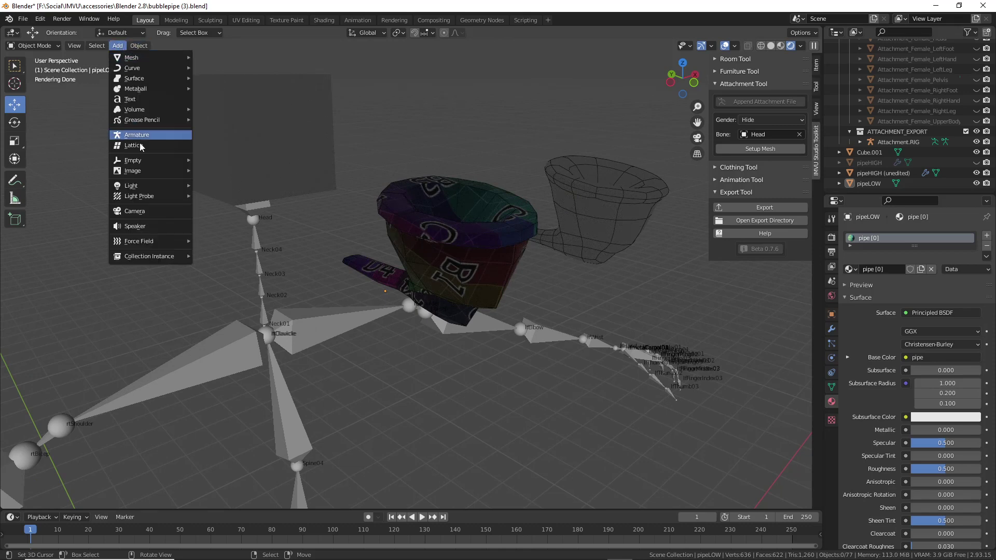
{"action": "mouse_move", "coordinate": [142, 187]}
{"action": "left_click", "coordinate": [214, 185]}
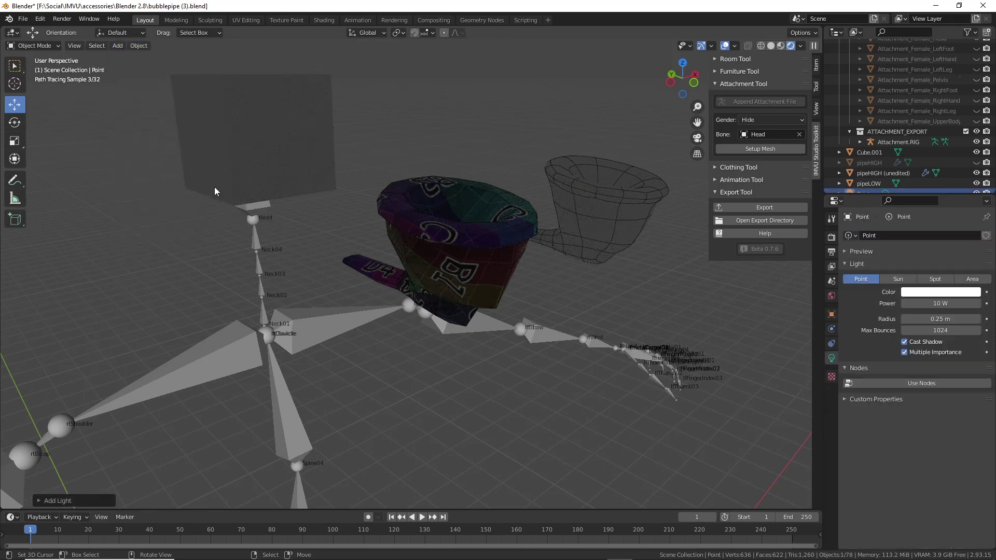
Raise the point light to the skeleton's neck height and move it about 2.2 m along negative Y, in front of the pipe
{"action": "scroll", "coordinate": [355, 387], "scroll_direction": "down", "scroll_amount": 5}
{"action": "mouse_move", "coordinate": [358, 297]}
{"action": "middle_mouse_down", "text": "shift"}
{"action": "mouse_move", "coordinate": [360, 191]}
{"action": "mouse_move", "coordinate": [367, 300]}
{"action": "middle_mouse_up", "text": "shift"}
{"action": "left_click_drag", "start_coordinate": [372, 429], "coordinate": [377, 125]}
{"action": "scroll", "coordinate": [373, 165], "scroll_direction": "up", "scroll_amount": 2}
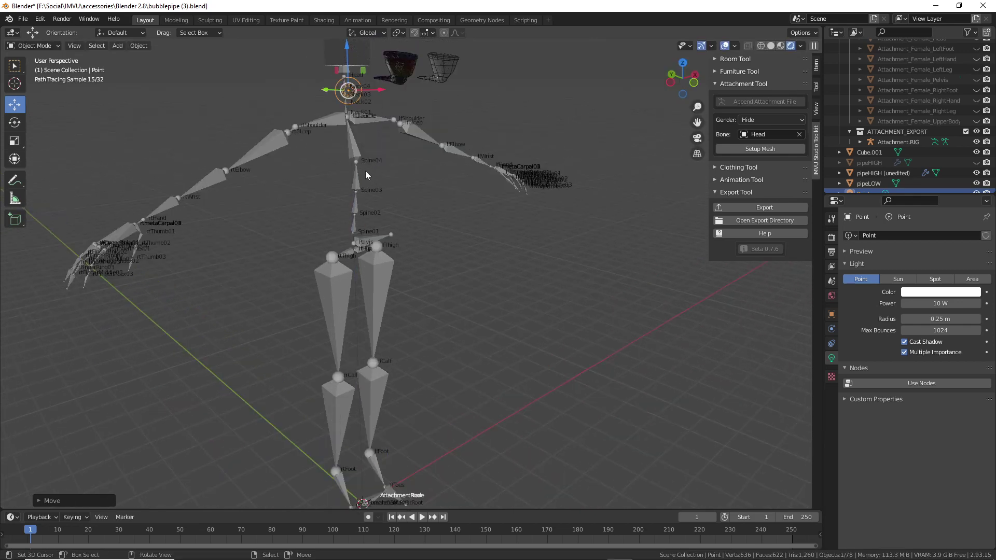
{"action": "mouse_move", "coordinate": [365, 171]}
{"action": "middle_mouse_down"}
{"action": "mouse_move", "coordinate": [313, 193]}
{"action": "mouse_move", "coordinate": [294, 312]}
{"action": "mouse_move", "coordinate": [370, 313]}
{"action": "mouse_move", "coordinate": [438, 294]}
{"action": "mouse_move", "coordinate": [315, 289]}
{"action": "middle_mouse_up"}
{"action": "scroll", "coordinate": [290, 308], "scroll_direction": "up", "scroll_amount": 3}
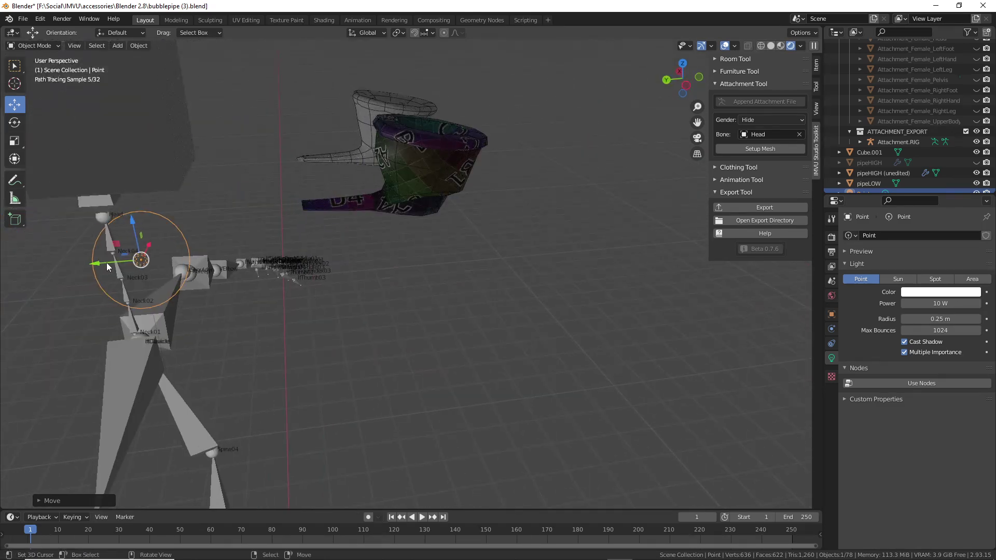
{"action": "key", "text": "g"}
{"action": "key", "text": "y"}
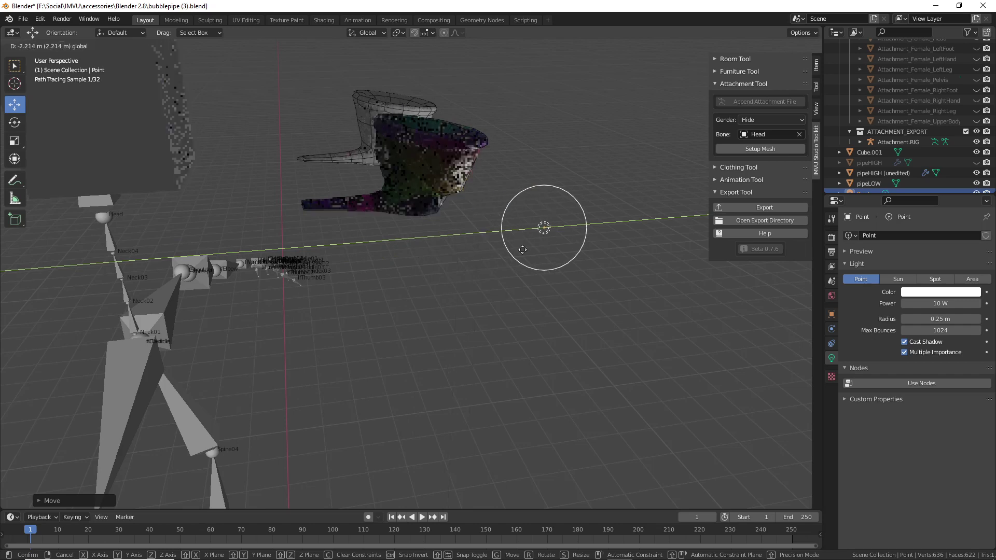
{"action": "left_click", "coordinate": [507, 311]}
Set the point light's power to 50 W and move it along X past the side of the plain grey pipe
{"action": "mouse_move", "coordinate": [507, 311]}
{"action": "middle_mouse_down"}
{"action": "mouse_move", "coordinate": [313, 314]}
{"action": "mouse_move", "coordinate": [342, 308]}
{"action": "middle_mouse_up"}
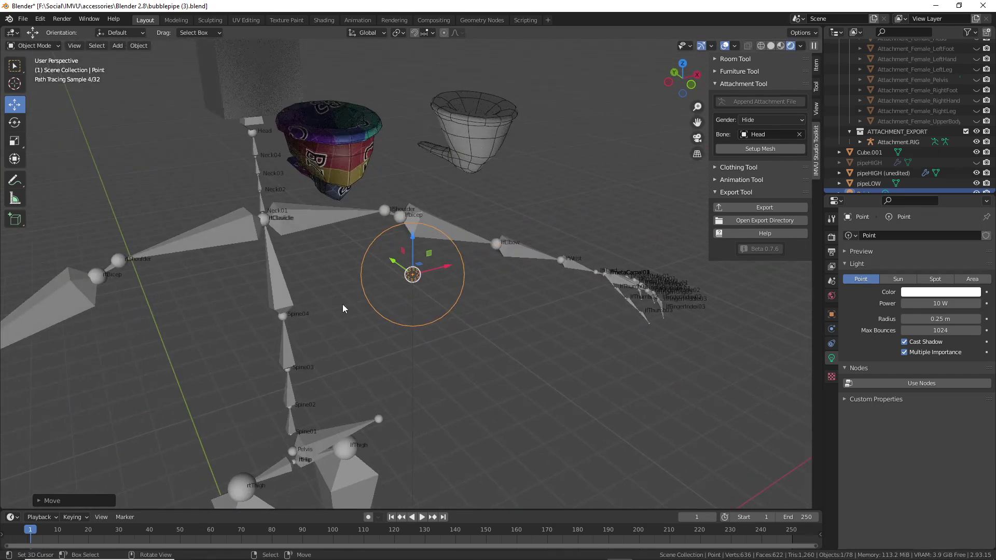
{"action": "left_click", "coordinate": [938, 304]}
{"action": "left_click", "coordinate": [902, 304]}
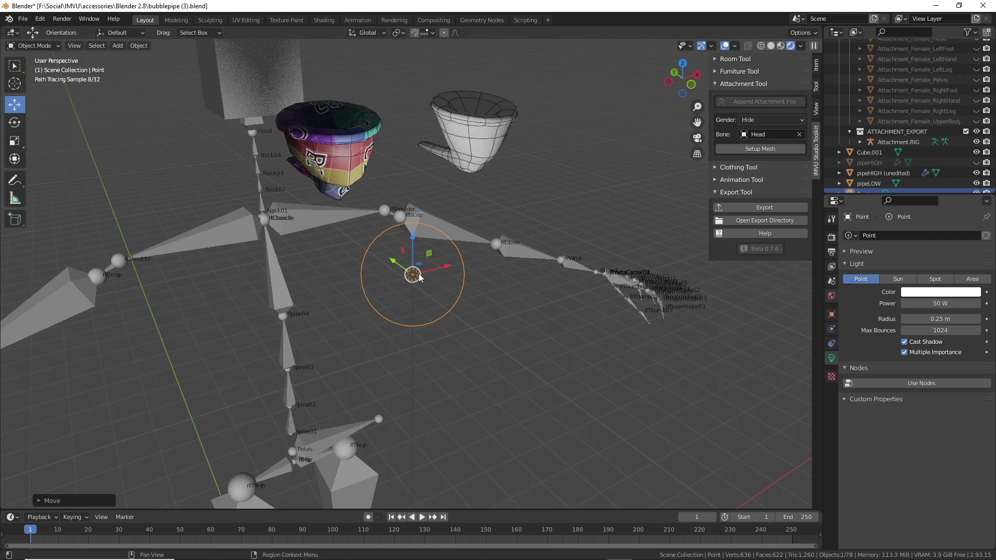
{"action": "mouse_move", "coordinate": [404, 273]}
{"action": "middle_mouse_down"}
{"action": "mouse_move", "coordinate": [346, 226]}
{"action": "mouse_move", "coordinate": [367, 265]}
{"action": "mouse_move", "coordinate": [422, 274]}
{"action": "middle_mouse_up"}
{"action": "left_click_drag", "start_coordinate": [459, 285], "coordinate": [618, 282]}
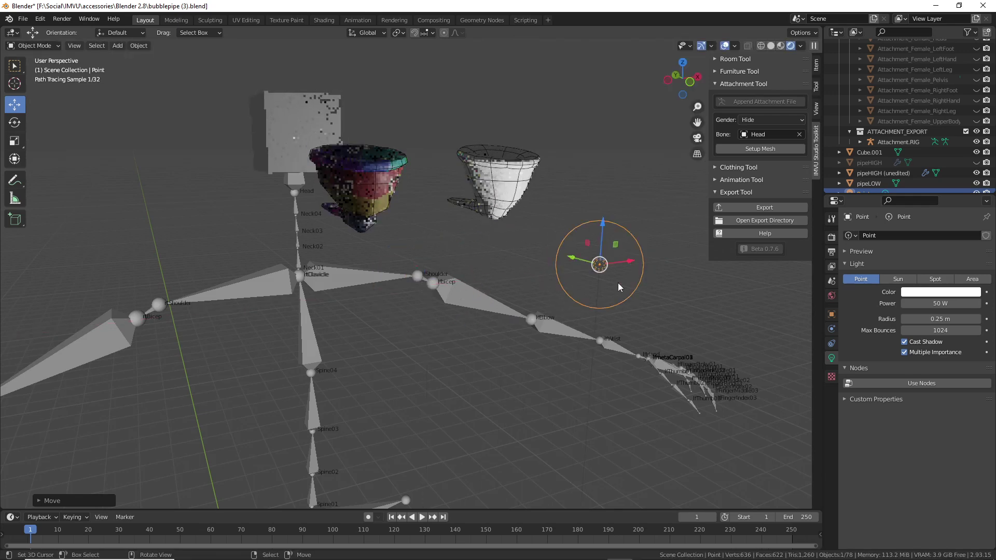
Duplicate the point light and place the copy on the opposite side of the pipe, beside the head block
{"action": "key", "text": "shift+d"}
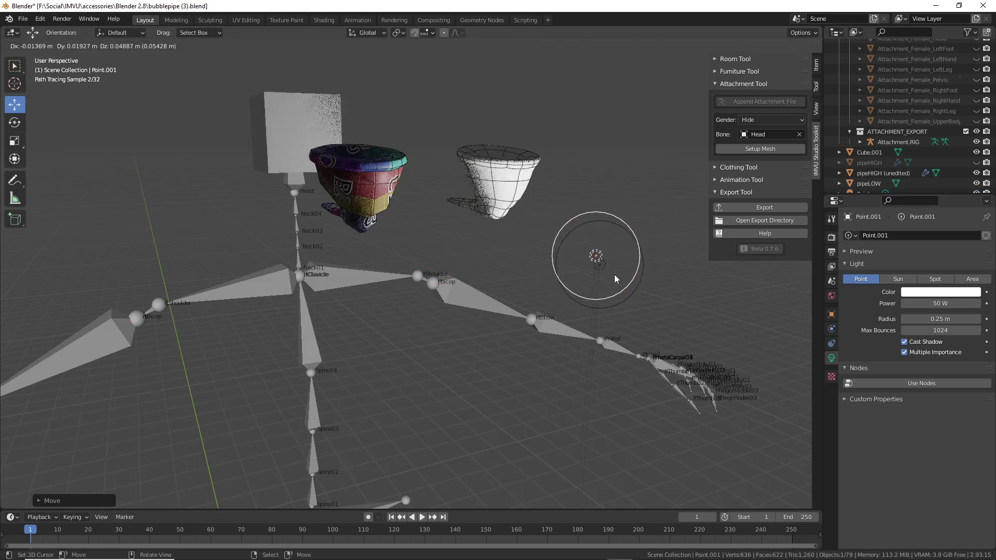
{"action": "left_click", "coordinate": [614, 275]}
{"action": "middle_click_drag", "start_coordinate": [614, 275], "coordinate": [597, 294]}
{"action": "left_click_drag", "start_coordinate": [603, 274], "coordinate": [153, 137]}
{"action": "middle_click_drag", "start_coordinate": [281, 303], "coordinate": [298, 306]}
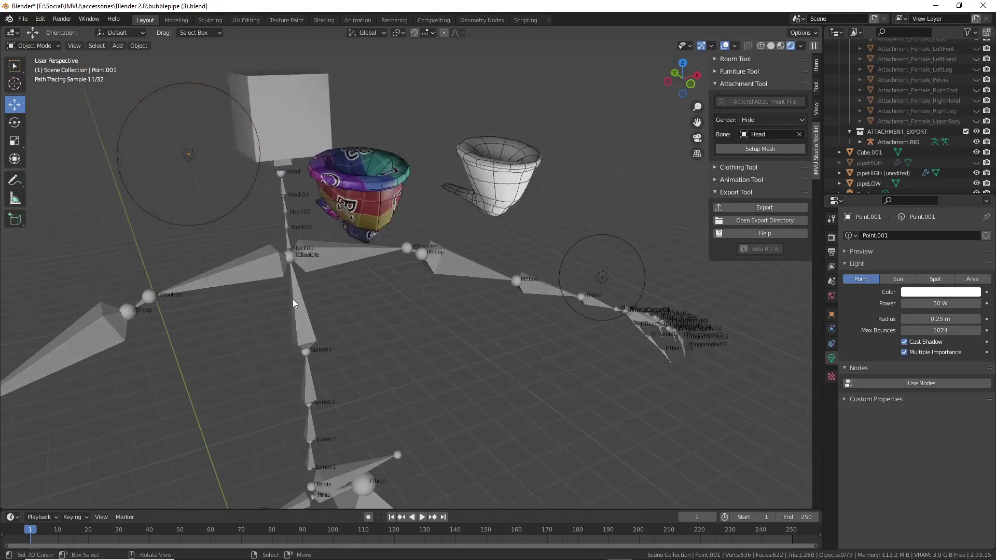
Examine the faceted rim of the low-poly pipe up close, following the baked edge highlights along its outer band
{"action": "scroll", "coordinate": [301, 285], "scroll_direction": "up", "scroll_amount": 3}
{"action": "middle_click_drag", "start_coordinate": [300, 244], "coordinate": [410, 337], "text": "shift"}
{"action": "scroll", "coordinate": [410, 337], "scroll_direction": "up", "scroll_amount": 4}
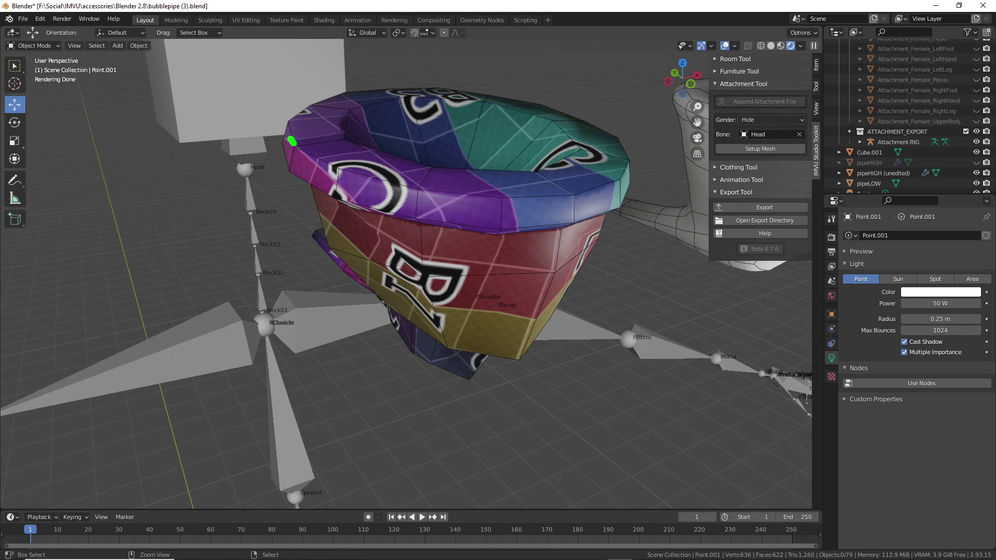
{"action": "mouse_move", "coordinate": [292, 142]}
{"action": "left_mouse_down"}
{"action": "mouse_move", "coordinate": [341, 172]}
{"action": "mouse_move", "coordinate": [443, 194]}
{"action": "mouse_move", "coordinate": [557, 197]}
{"action": "mouse_move", "coordinate": [621, 177]}
{"action": "left_mouse_up"}
{"action": "scroll", "coordinate": [470, 221], "scroll_direction": "up", "scroll_amount": 3}
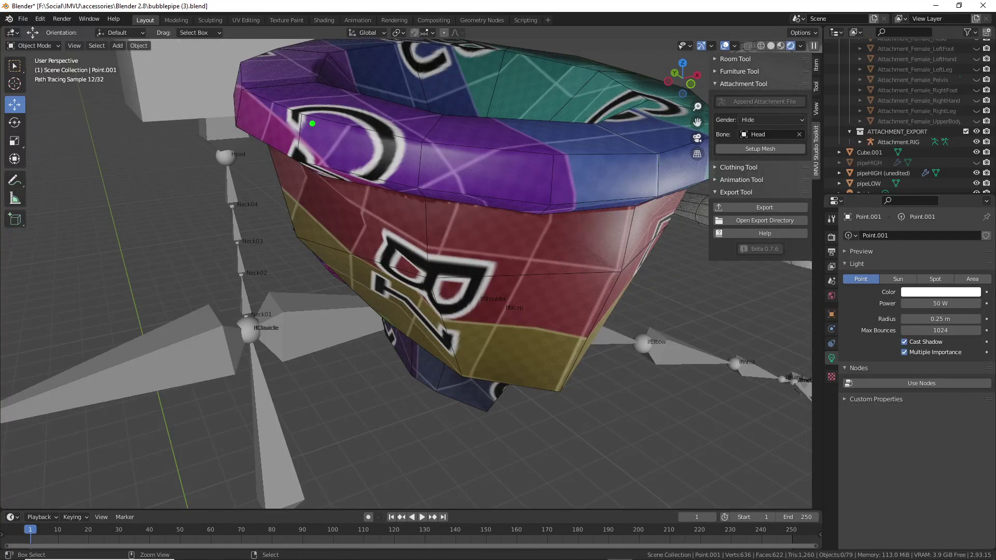
{"action": "mouse_move", "coordinate": [312, 124]}
{"action": "left_mouse_down"}
{"action": "mouse_move", "coordinate": [424, 149]}
{"action": "mouse_move", "coordinate": [654, 162]}
{"action": "left_mouse_up"}
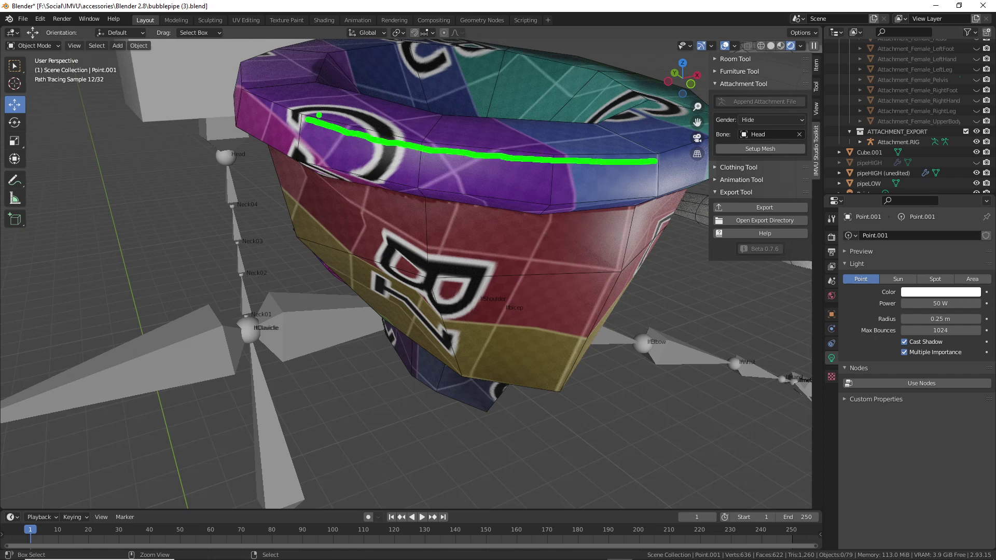
{"action": "left_click_drag", "start_coordinate": [300, 120], "coordinate": [245, 96]}
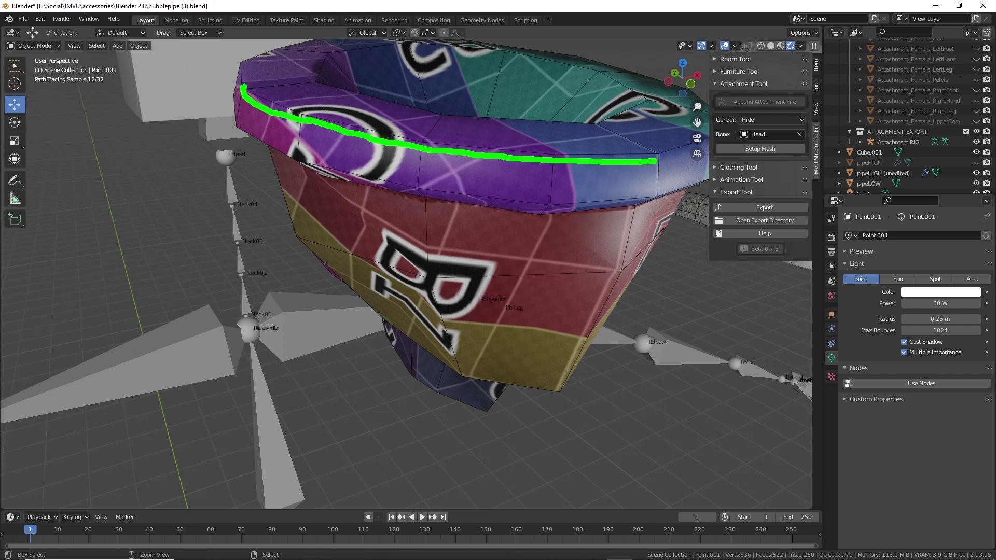
{"action": "key", "text": "Escape"}
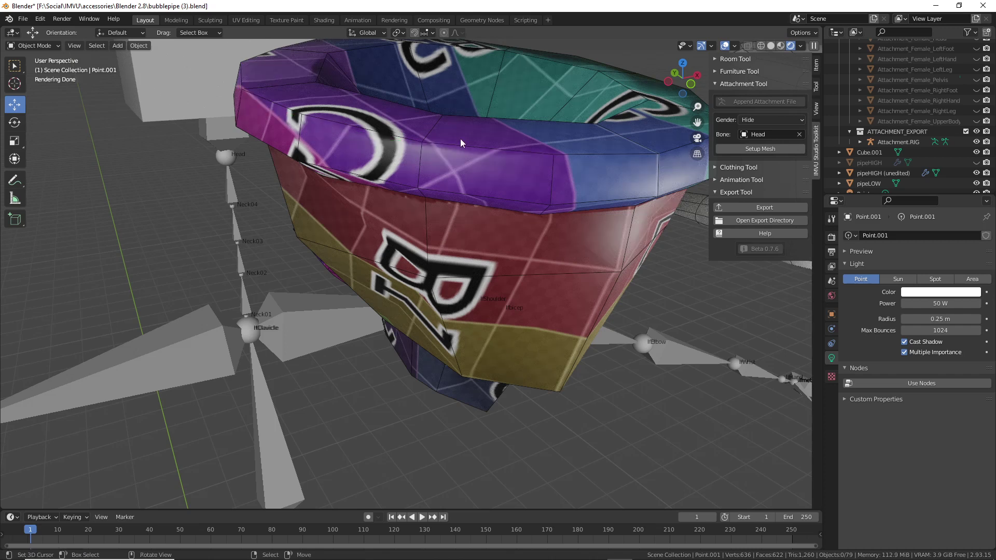
{"action": "key", "text": "ctrl+2"}
{"action": "mouse_move", "coordinate": [426, 154]}
{"action": "left_mouse_down"}
{"action": "mouse_move", "coordinate": [438, 134]}
{"action": "mouse_move", "coordinate": [418, 155]}
{"action": "left_mouse_up"}
{"action": "left_click_drag", "start_coordinate": [354, 137], "coordinate": [365, 126]}
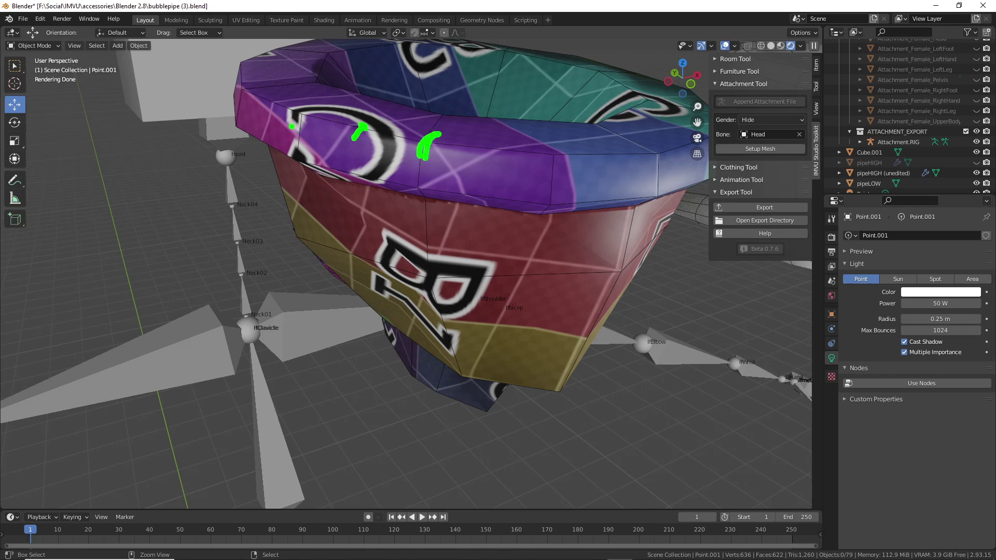
{"action": "left_click_drag", "start_coordinate": [298, 127], "coordinate": [324, 108]}
{"action": "left_click_drag", "start_coordinate": [245, 102], "coordinate": [262, 83]}
{"action": "key", "text": "Escape"}
Inspect the underside of the low-poly pipe's bowl and the join where the stem meets the bowl for the baked shading
{"action": "mouse_move", "coordinate": [485, 284]}
{"action": "middle_mouse_down"}
{"action": "mouse_move", "coordinate": [473, 252]}
{"action": "mouse_move", "coordinate": [496, 256]}
{"action": "mouse_move", "coordinate": [400, 258]}
{"action": "mouse_move", "coordinate": [396, 280]}
{"action": "mouse_move", "coordinate": [411, 275]}
{"action": "middle_mouse_up"}
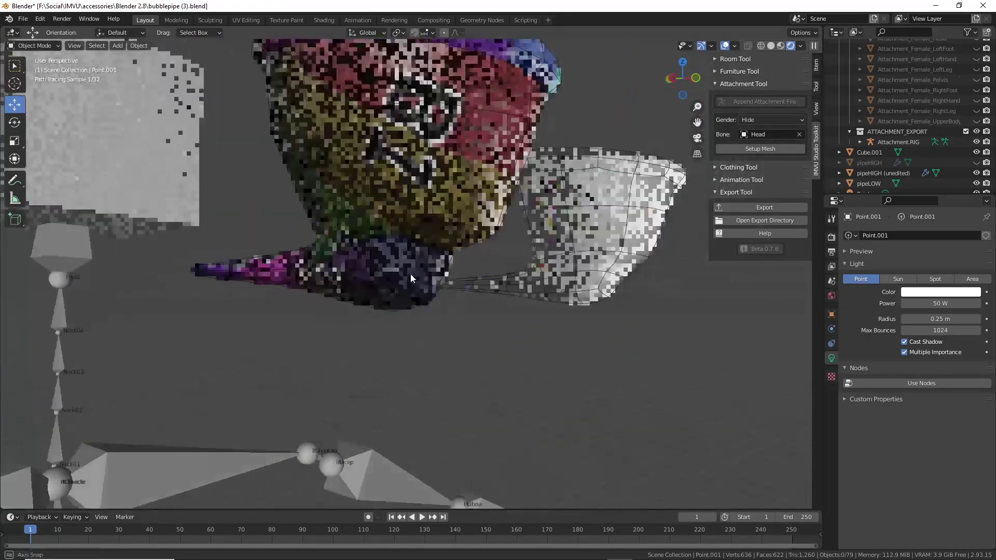
{"action": "key", "text": "ctrl+2"}
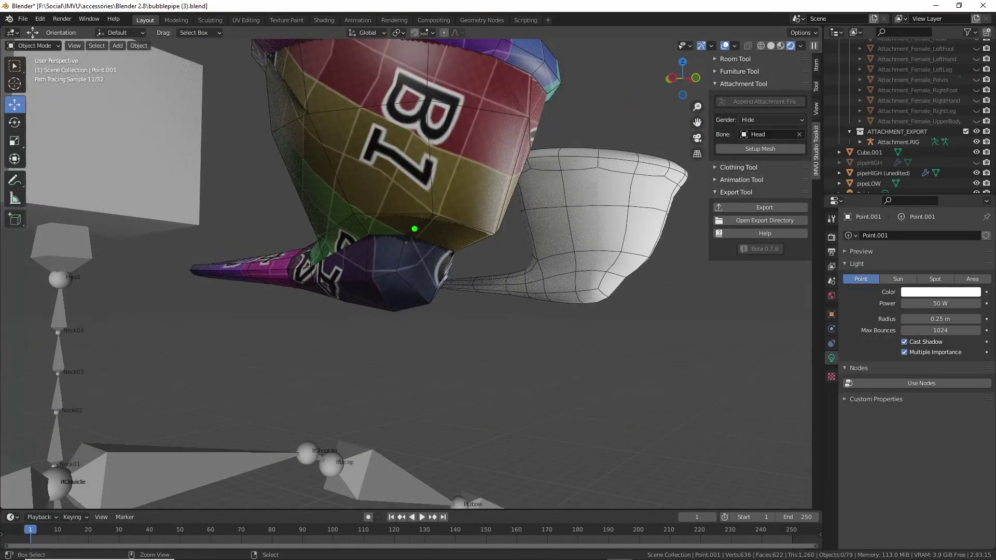
{"action": "mouse_move", "coordinate": [361, 221]}
{"action": "left_mouse_down"}
{"action": "mouse_move", "coordinate": [426, 219]}
{"action": "mouse_move", "coordinate": [488, 246]}
{"action": "left_mouse_up"}
{"action": "mouse_move", "coordinate": [346, 252]}
{"action": "left_mouse_down"}
{"action": "mouse_move", "coordinate": [414, 239]}
{"action": "mouse_move", "coordinate": [449, 254]}
{"action": "left_mouse_up"}
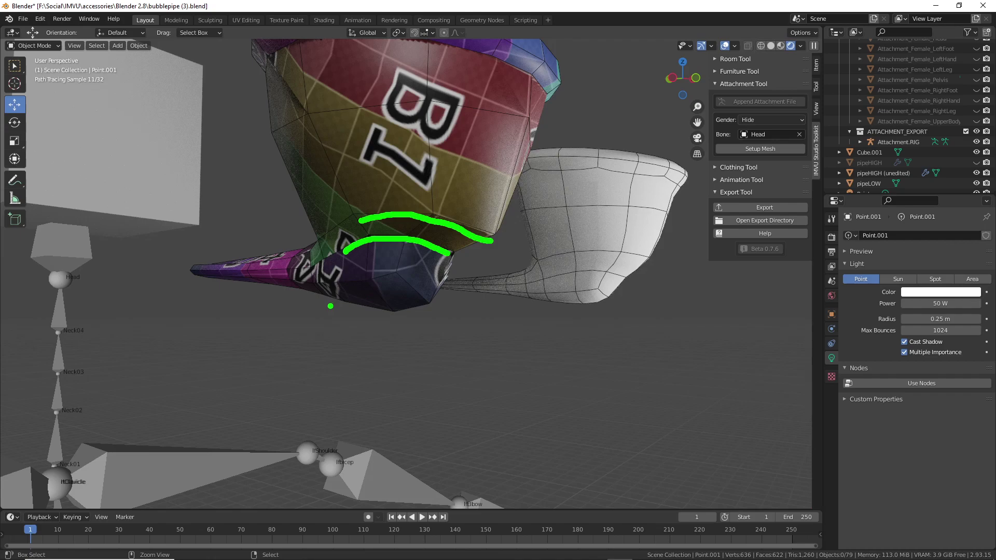
{"action": "key", "text": "Escape"}
{"action": "mouse_move", "coordinate": [378, 306]}
{"action": "middle_mouse_down"}
{"action": "mouse_move", "coordinate": [410, 326]}
{"action": "mouse_move", "coordinate": [444, 367]}
{"action": "mouse_move", "coordinate": [481, 379]}
{"action": "middle_mouse_up"}
{"action": "scroll", "coordinate": [472, 378], "scroll_direction": "up", "scroll_amount": 4}
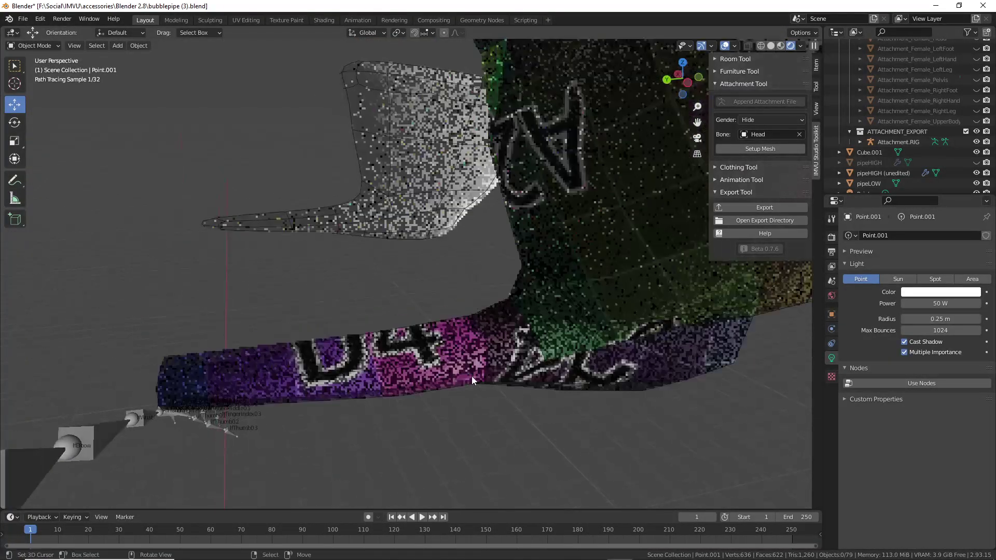
{"action": "scroll", "coordinate": [471, 375], "scroll_direction": "up", "scroll_amount": 2}
{"action": "scroll", "coordinate": [487, 378], "scroll_direction": "up", "scroll_amount": 3}
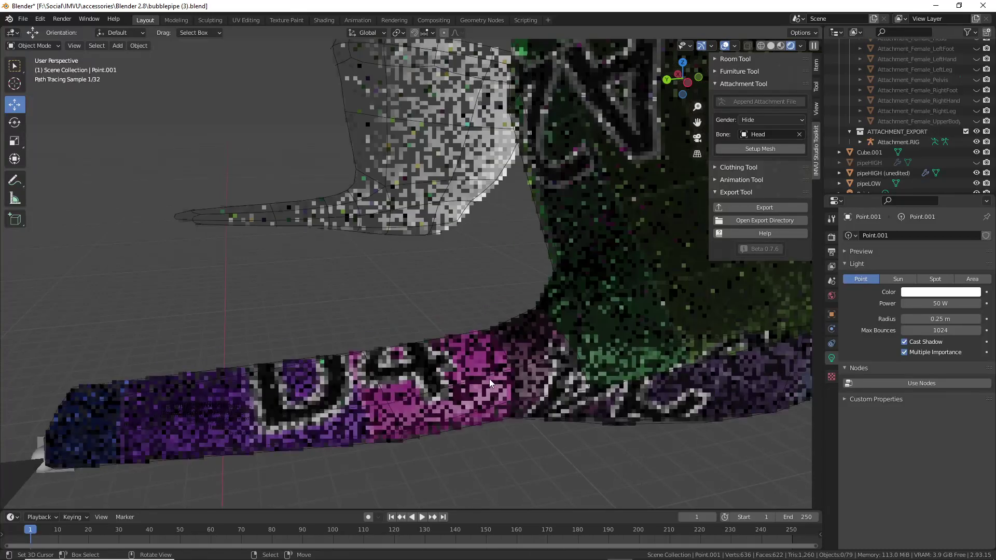
{"action": "mouse_move", "coordinate": [489, 378]}
{"action": "middle_mouse_down", "text": "shift"}
{"action": "mouse_move", "coordinate": [509, 427]}
{"action": "mouse_move", "coordinate": [498, 444]}
{"action": "middle_mouse_up", "text": "shift"}
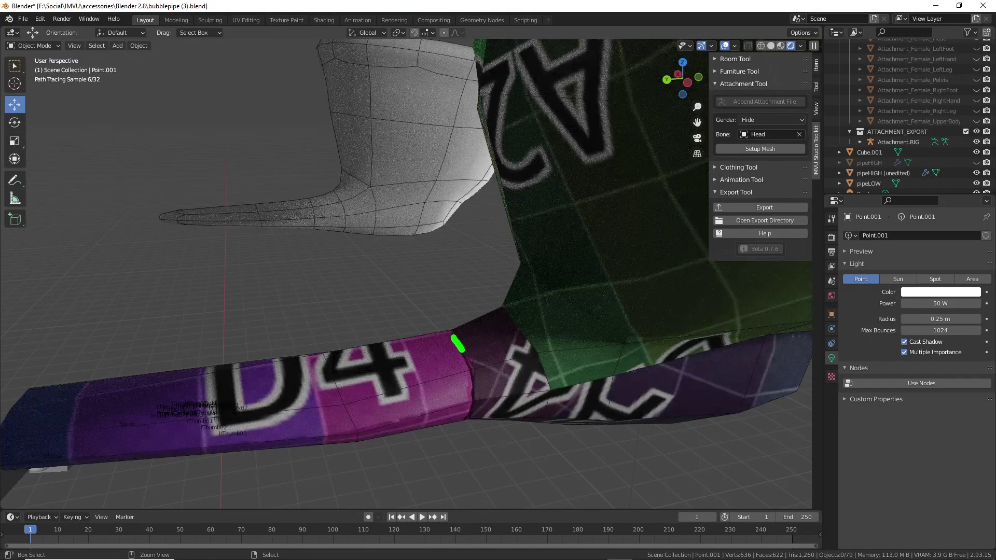
{"action": "left_click_drag", "start_coordinate": [467, 358], "coordinate": [460, 422]}
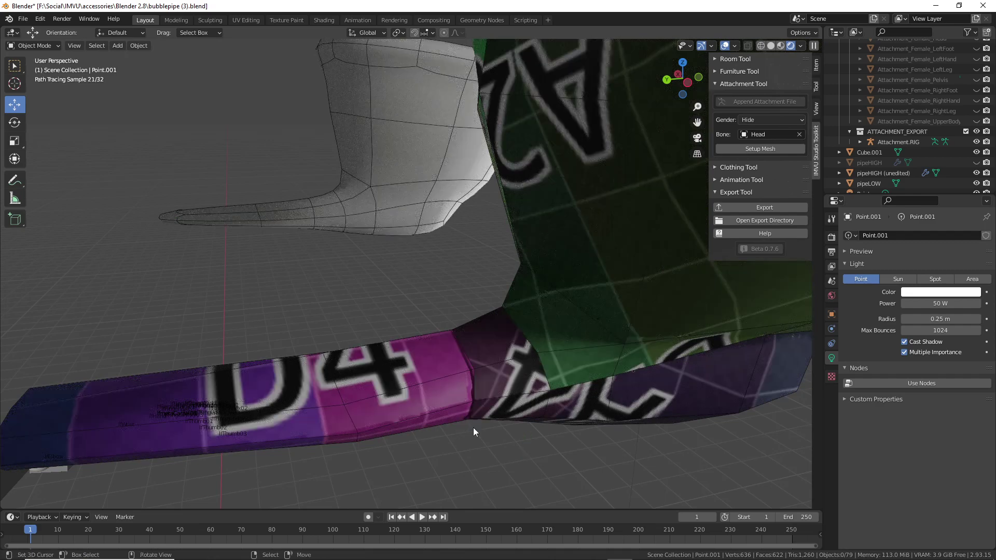
{"action": "scroll", "coordinate": [473, 432], "scroll_direction": "down", "scroll_amount": 1}
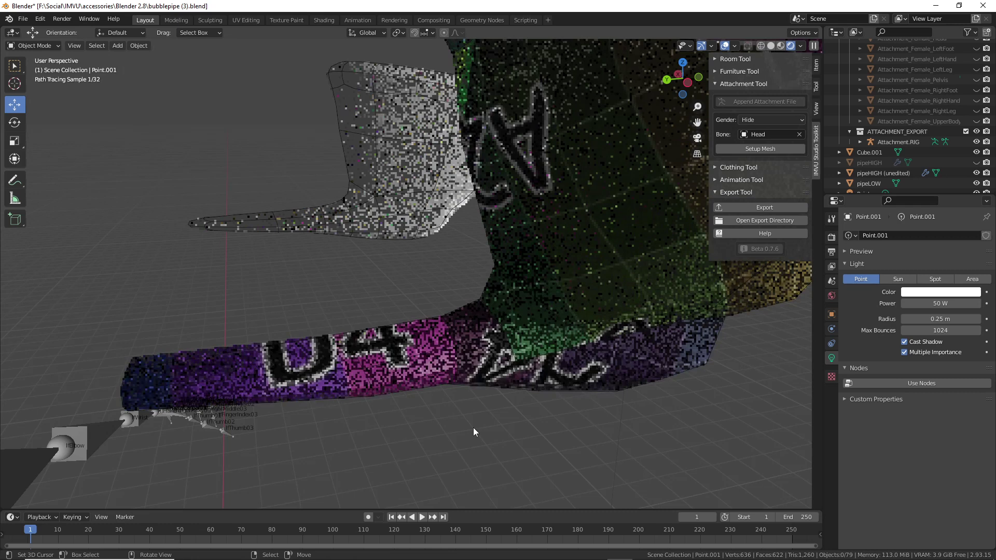
{"action": "middle_click_drag", "start_coordinate": [473, 428], "coordinate": [647, 384]}
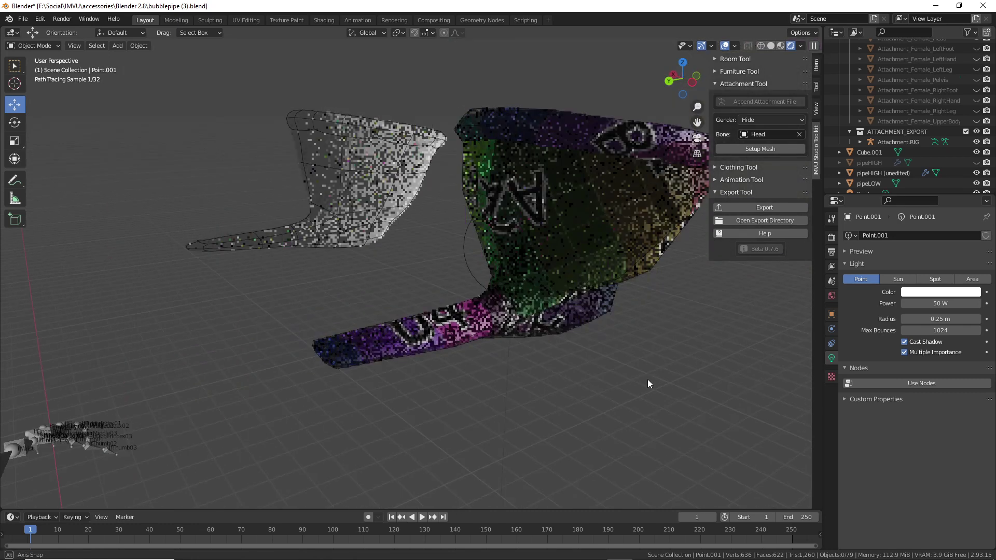
{"action": "scroll", "coordinate": [530, 350], "scroll_direction": "up", "scroll_amount": 2}
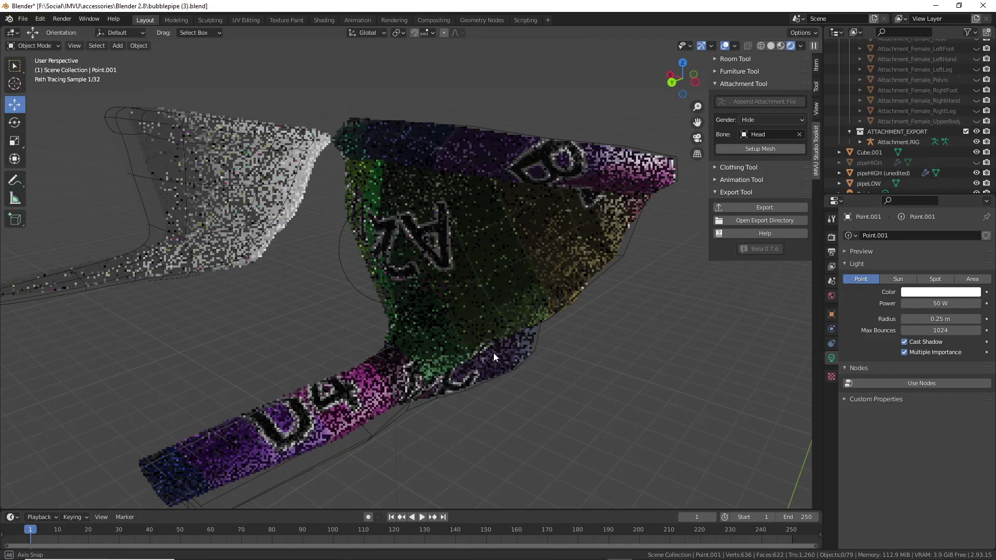
{"action": "mouse_move", "coordinate": [494, 353]}
{"action": "middle_mouse_down"}
{"action": "mouse_move", "coordinate": [551, 358]}
{"action": "mouse_move", "coordinate": [505, 204]}
{"action": "mouse_move", "coordinate": [426, 312]}
{"action": "mouse_move", "coordinate": [366, 279]}
{"action": "mouse_move", "coordinate": [437, 369]}
{"action": "mouse_move", "coordinate": [378, 370]}
{"action": "mouse_move", "coordinate": [452, 373]}
{"action": "mouse_move", "coordinate": [457, 363]}
{"action": "middle_mouse_up"}
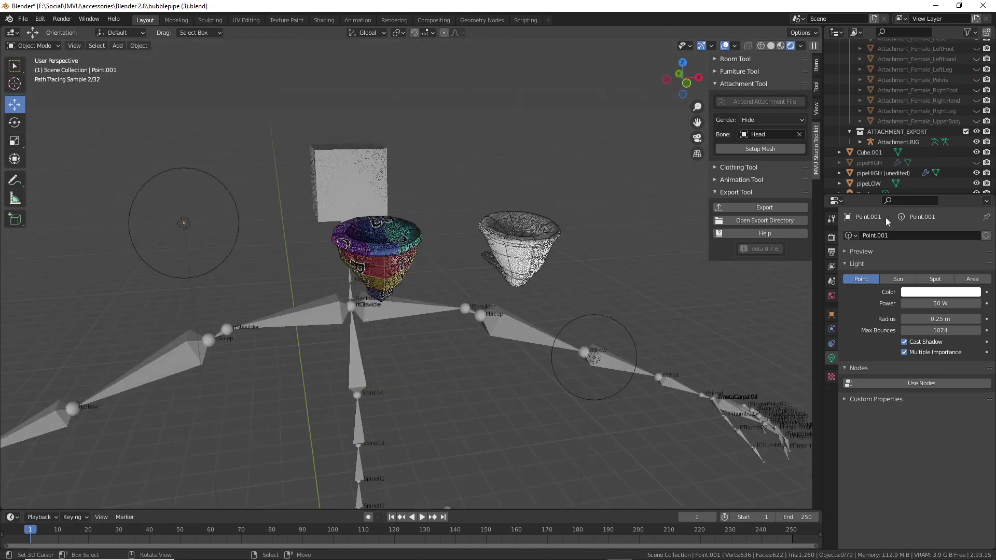
Show the pipeHIGH object to compare it with the low-poly pipe, and hide it again
{"action": "scroll", "coordinate": [929, 172], "scroll_direction": "down", "scroll_amount": 2}
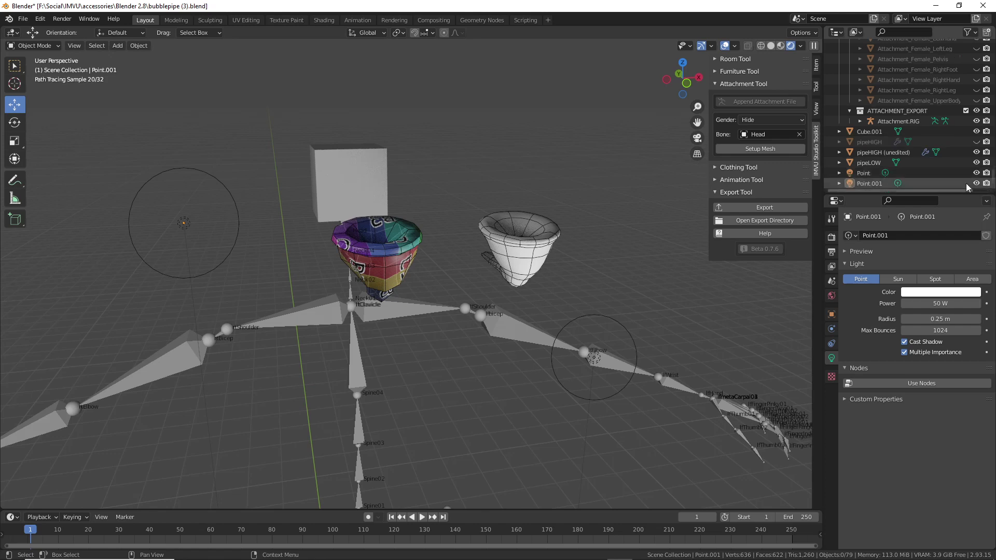
{"action": "left_click", "coordinate": [976, 141]}
{"action": "scroll", "coordinate": [396, 301], "scroll_direction": "up", "scroll_amount": 4}
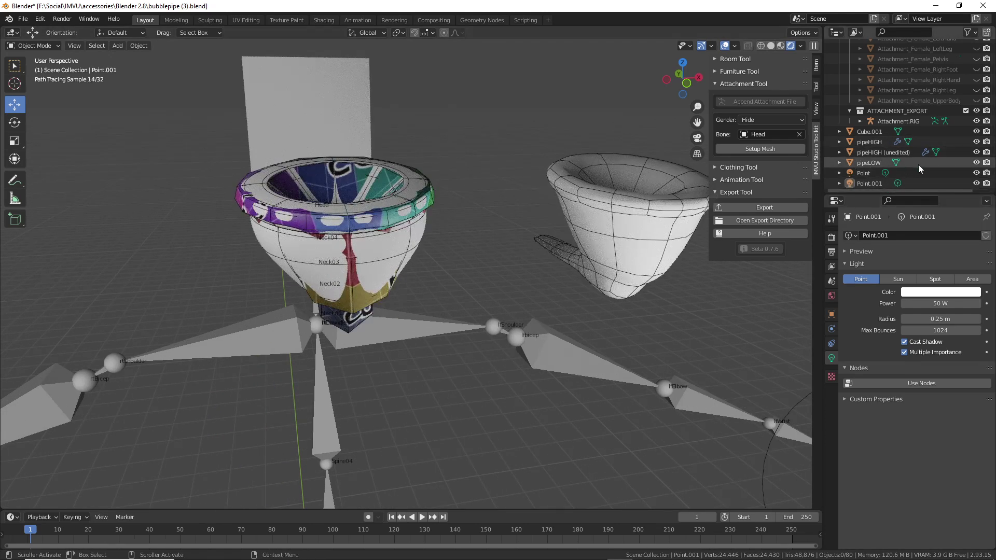
{"action": "left_click", "coordinate": [976, 141]}
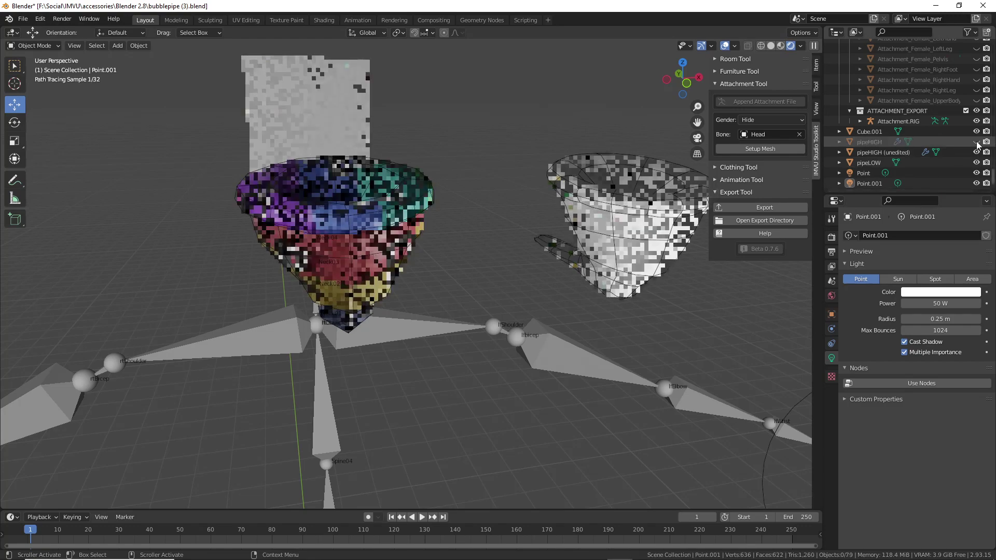
{"action": "scroll", "coordinate": [343, 259], "scroll_direction": "up", "scroll_amount": 3}
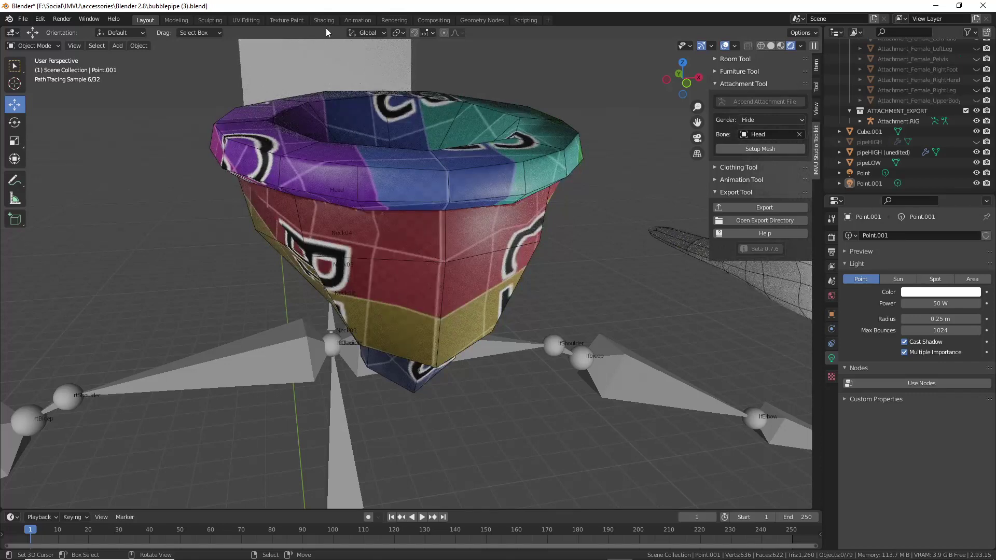
Open the Shading workspace in Rendered viewport shading, display pipeLOW's material nodes, and clear the selection
{"action": "left_click", "coordinate": [324, 20]}
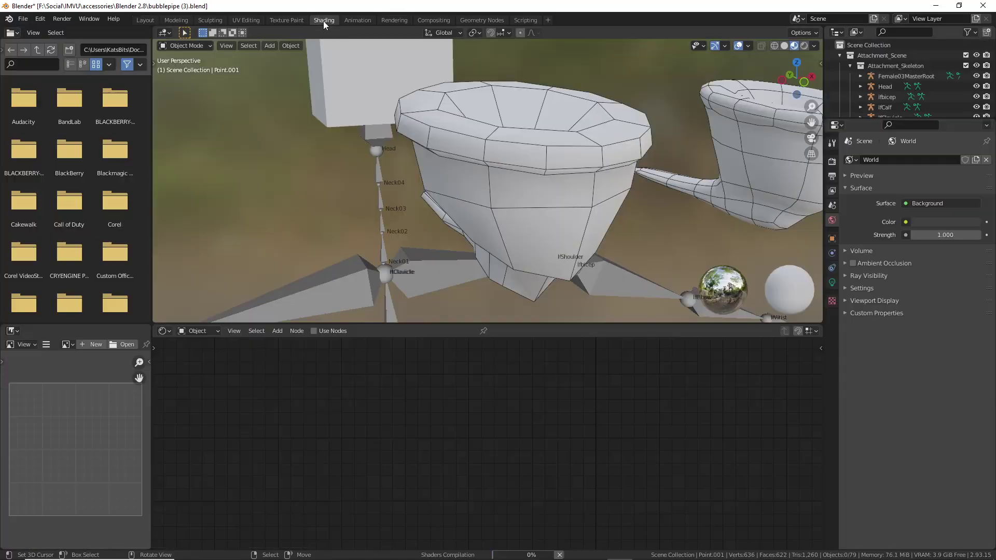
{"action": "left_click", "coordinate": [804, 45]}
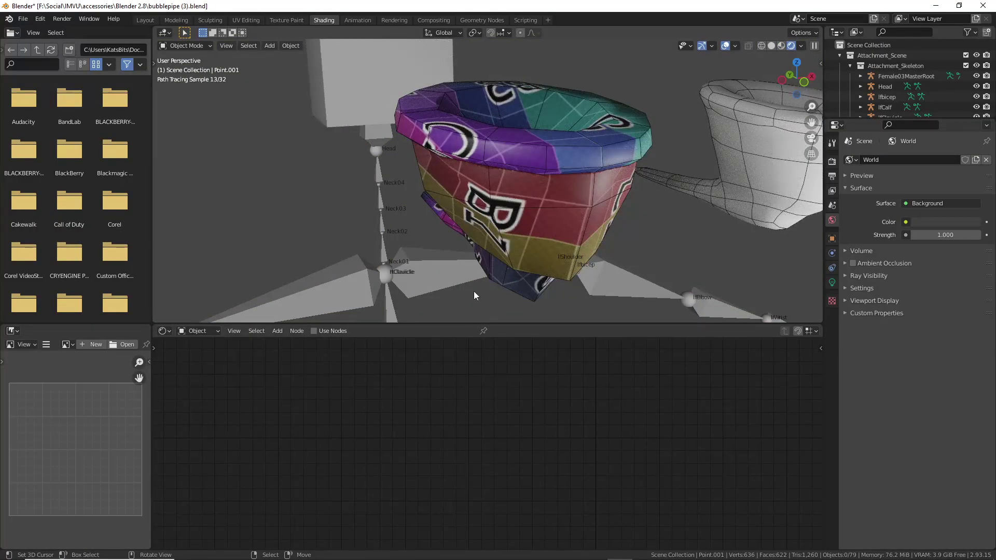
{"action": "left_click", "coordinate": [508, 201]}
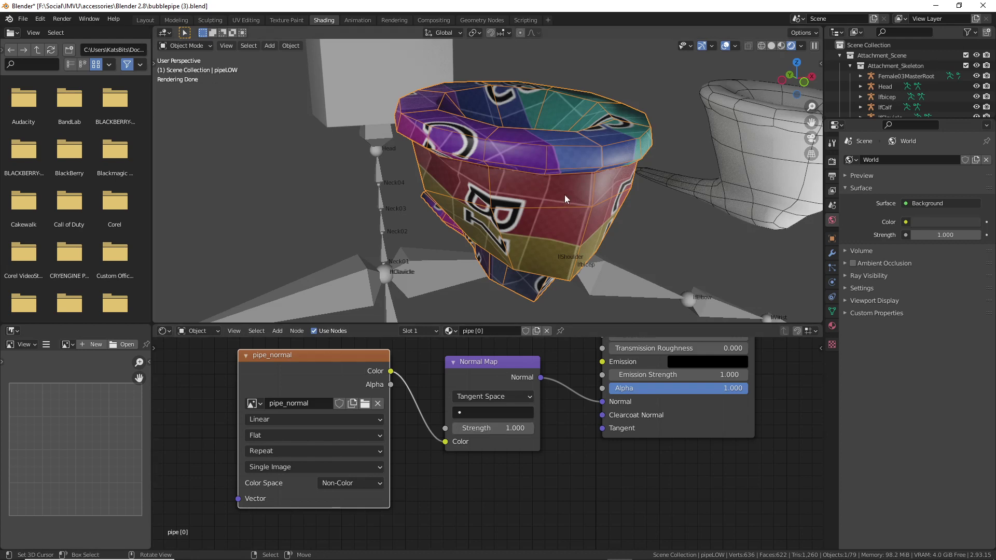
{"action": "key", "text": "alt+a"}
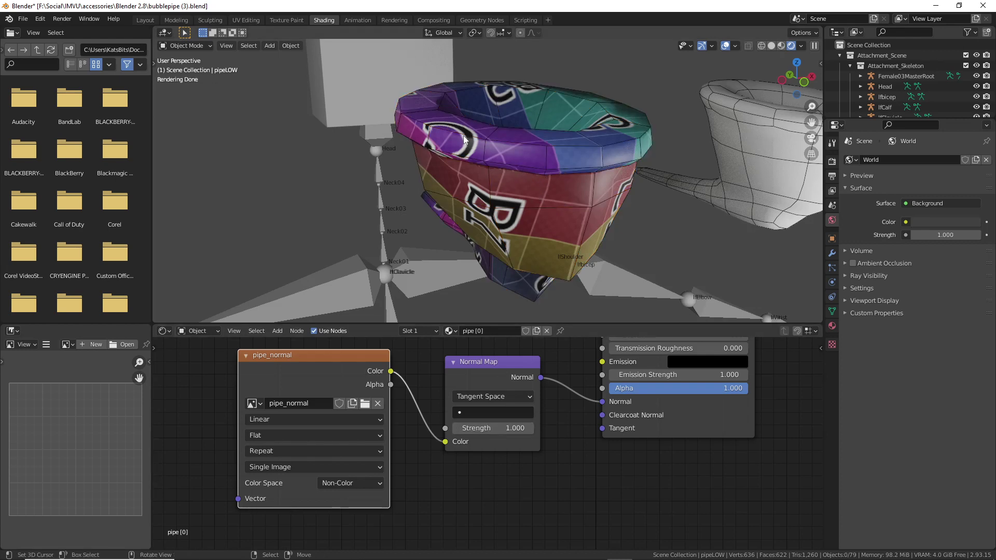
Disconnect the Normal Map node from the shader's Normal input, view the pipe from another angle, and reconnect it
{"action": "left_click_drag", "start_coordinate": [602, 402], "coordinate": [580, 438]}
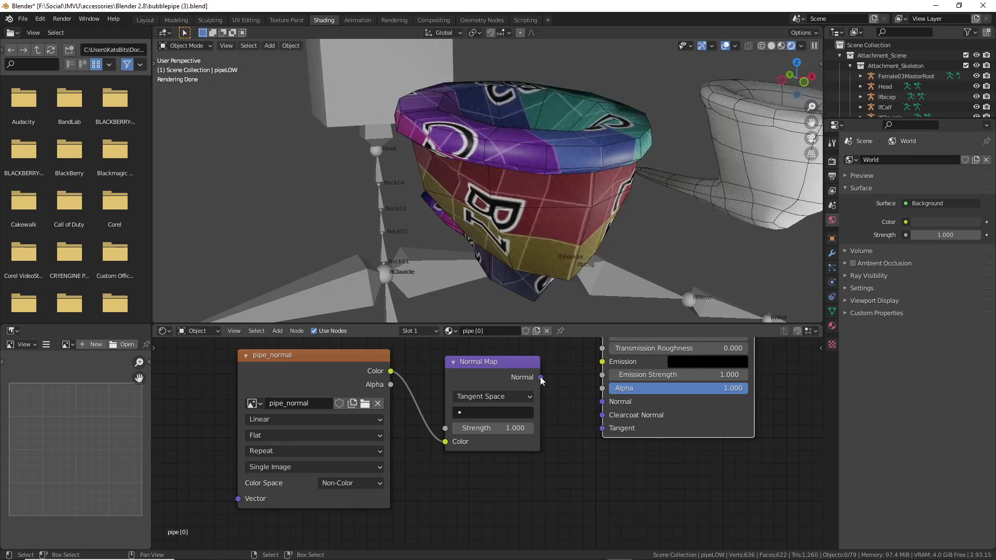
{"action": "middle_click_drag", "start_coordinate": [529, 218], "coordinate": [543, 380]}
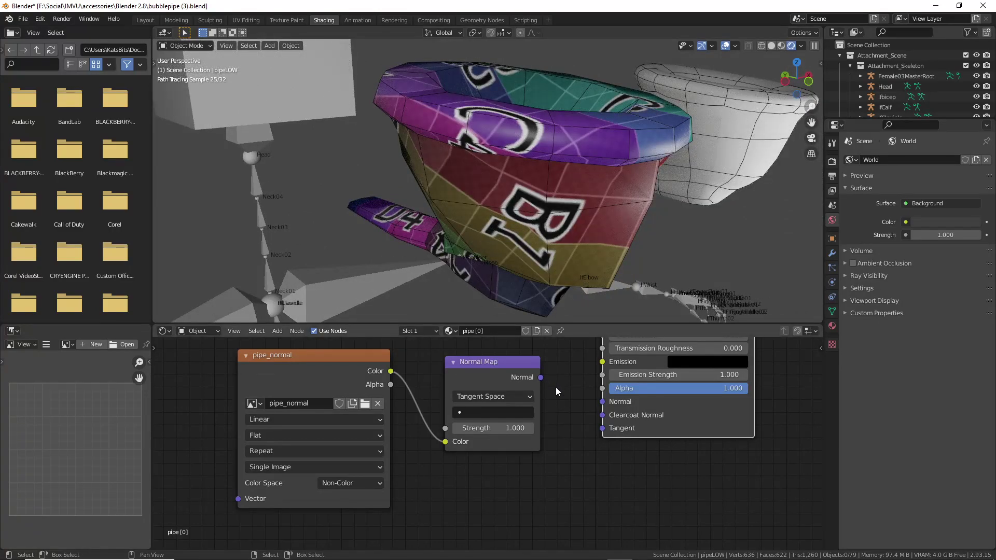
{"action": "left_click_drag", "start_coordinate": [541, 377], "coordinate": [602, 402]}
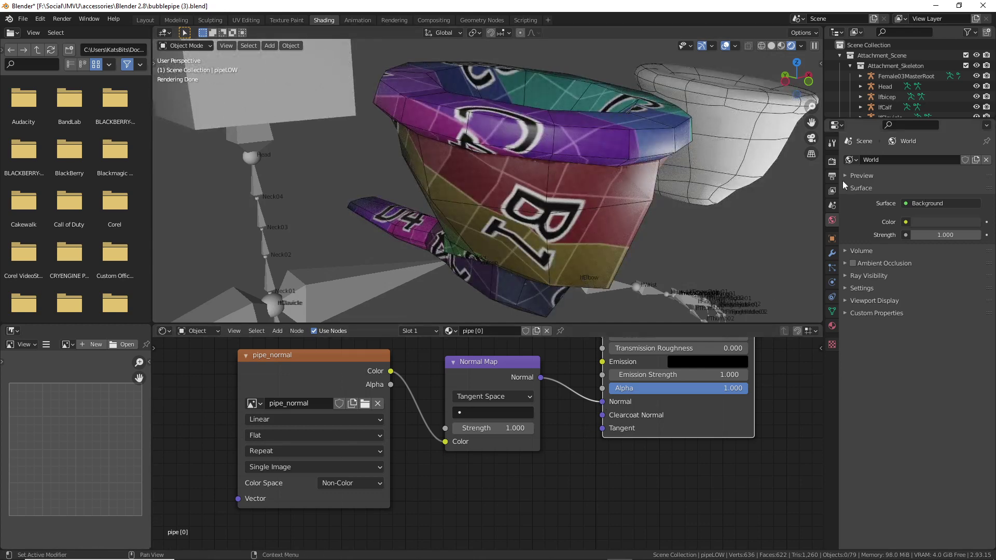
Set the scene's render engine to Eevee and view the low-poly pipe from a slightly different angle
{"action": "left_click", "coordinate": [830, 163]}
{"action": "left_click", "coordinate": [926, 162]}
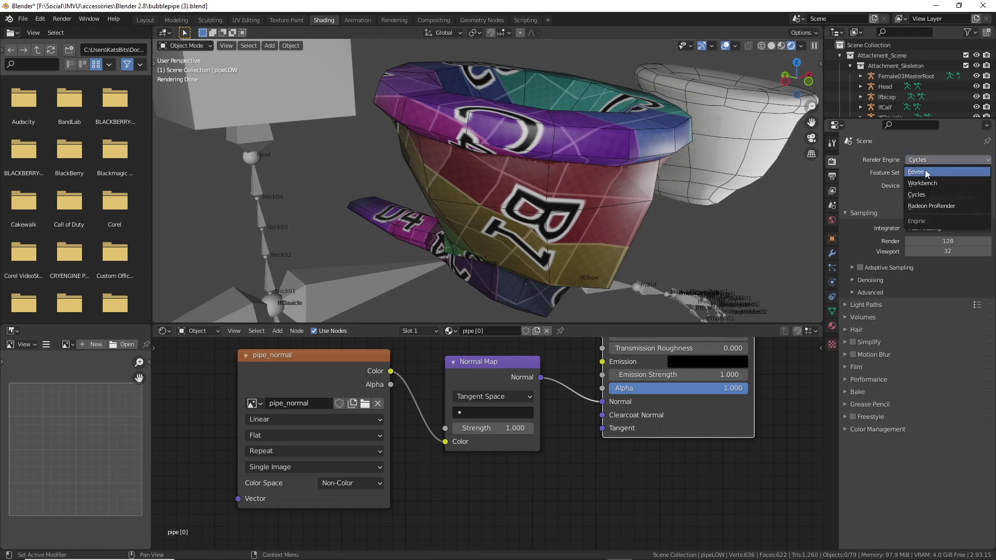
{"action": "left_click", "coordinate": [925, 170]}
{"action": "middle_click_drag", "start_coordinate": [739, 187], "coordinate": [572, 200]}
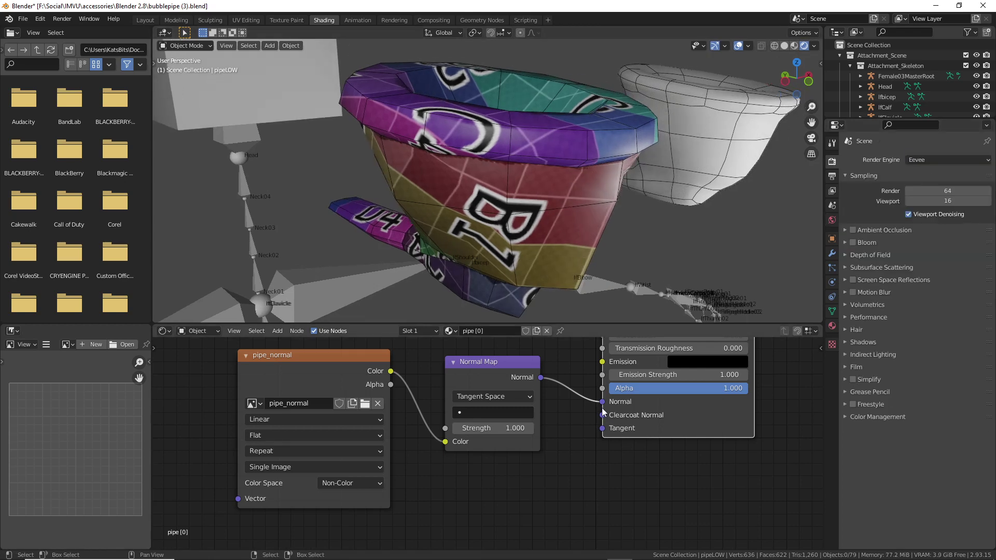
Compare the pipe in Eevee by repeatedly unlinking and relinking the Normal Map output and the shader's Normal input
{"action": "left_click_drag", "start_coordinate": [601, 402], "coordinate": [580, 427]}
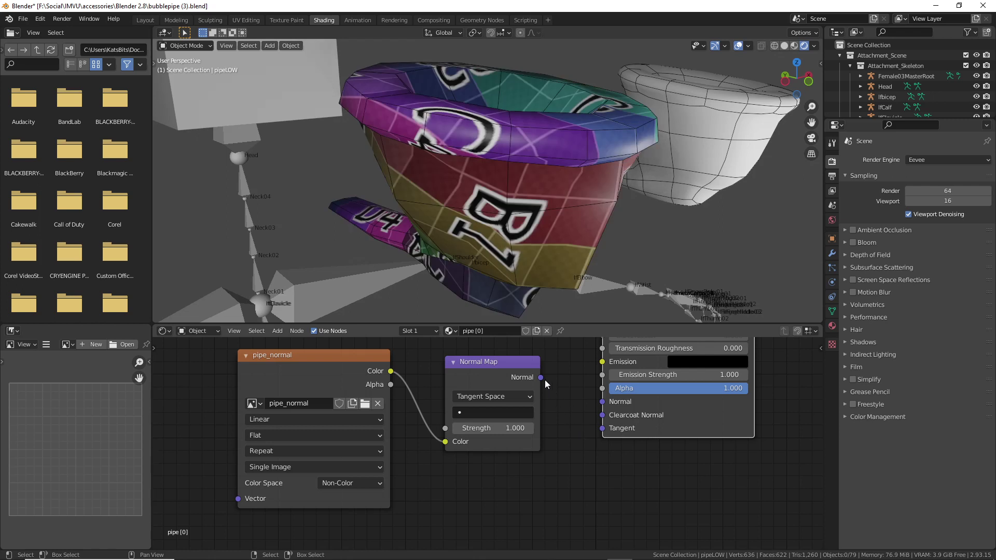
{"action": "mouse_move", "coordinate": [541, 378]}
{"action": "left_mouse_down"}
{"action": "mouse_move", "coordinate": [602, 402]}
{"action": "mouse_move", "coordinate": [587, 422]}
{"action": "left_mouse_up"}
{"action": "left_click_drag", "start_coordinate": [541, 378], "coordinate": [602, 401]}
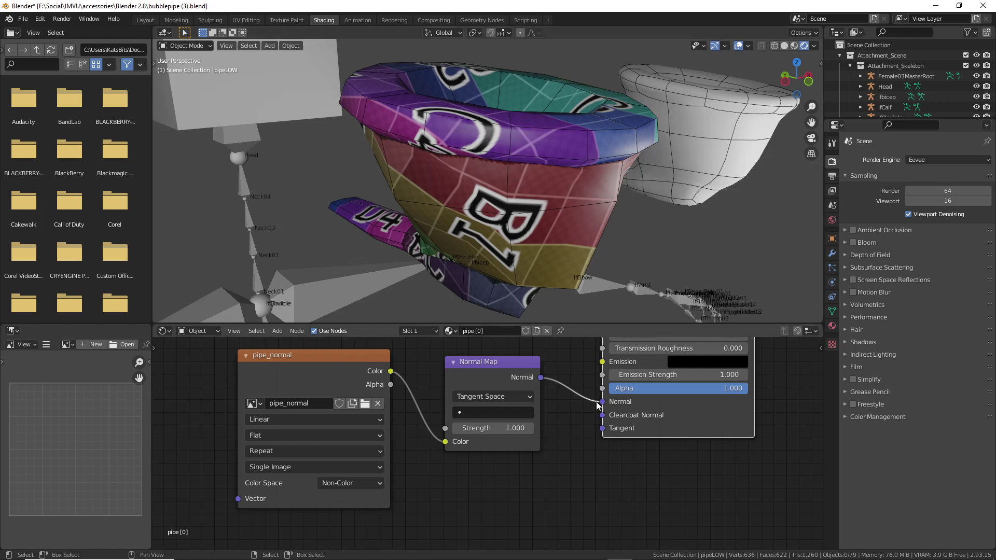
{"action": "left_click_drag", "start_coordinate": [602, 402], "coordinate": [584, 419]}
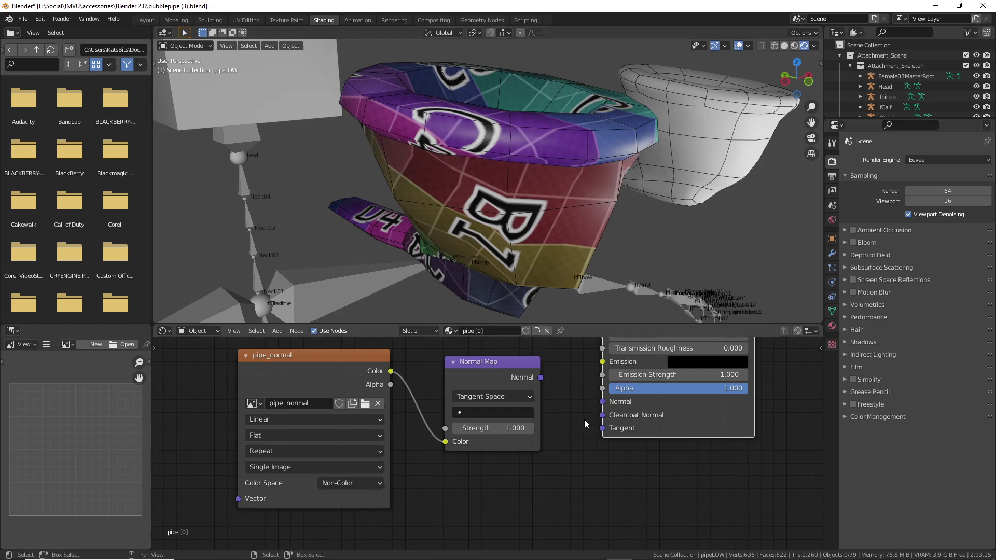
{"action": "left_click_drag", "start_coordinate": [541, 378], "coordinate": [599, 408]}
Return to the Layout workspace and bring both pipes, the head block and the two point lights into view
{"action": "middle_click_drag", "start_coordinate": [603, 219], "coordinate": [377, 202]}
{"action": "scroll", "coordinate": [472, 218], "scroll_direction": "down", "scroll_amount": 3}
{"action": "left_click", "coordinate": [145, 19]}
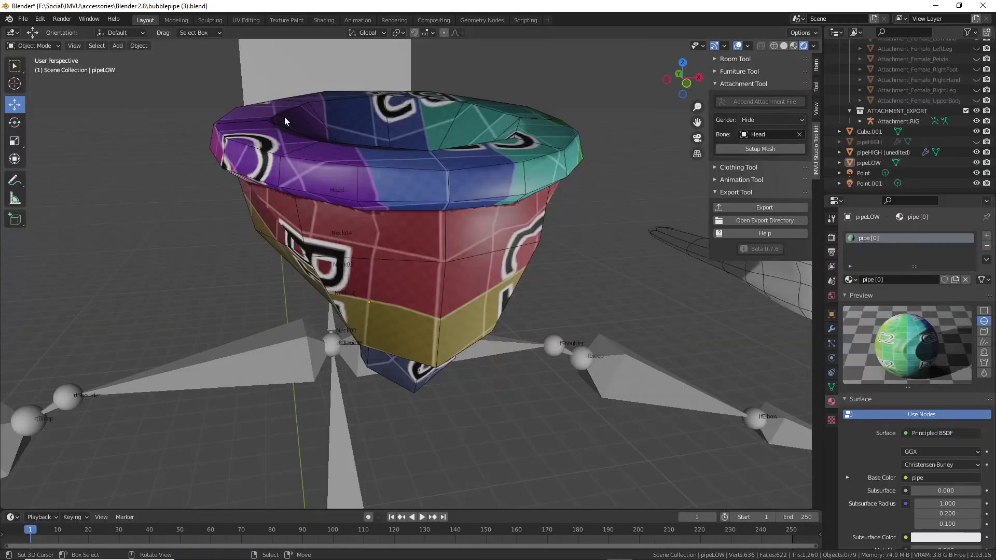
{"action": "scroll", "coordinate": [406, 230], "scroll_direction": "down", "scroll_amount": 3}
{"action": "middle_click_drag", "start_coordinate": [395, 307], "coordinate": [444, 296]}
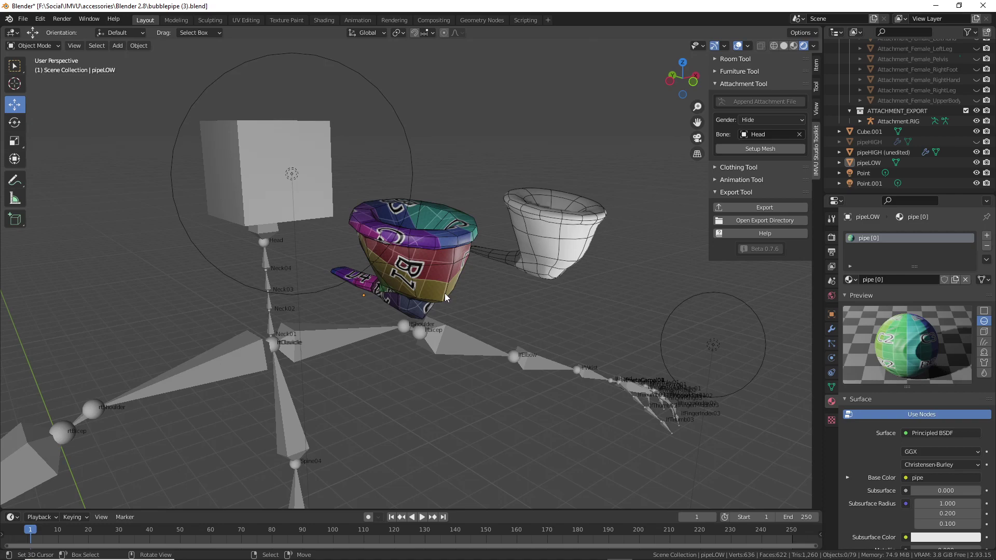
Save the scene as a new file named bubblepipe (4).blend in the same folder
{"action": "middle_click_drag", "start_coordinate": [383, 299], "coordinate": [206, 229]}
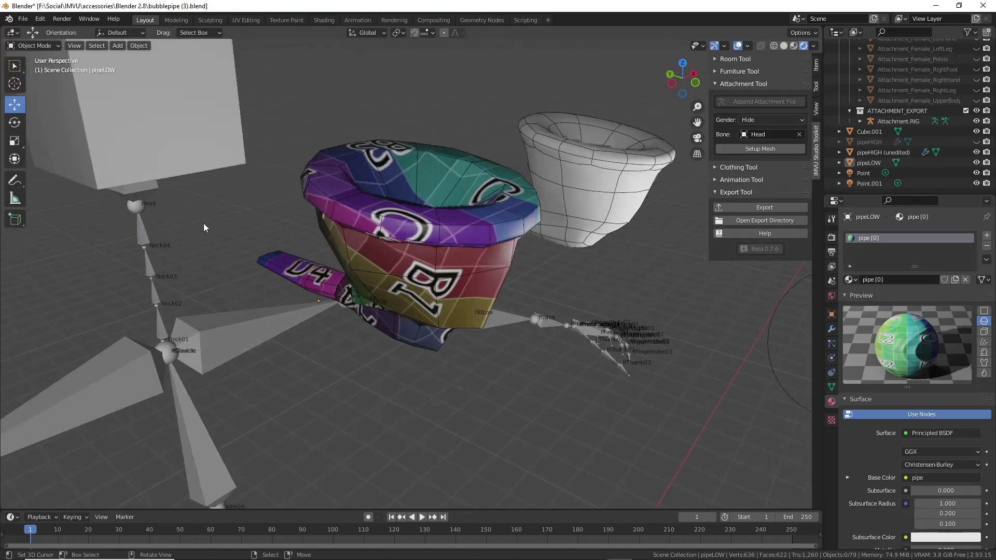
{"action": "left_click", "coordinate": [23, 19]}
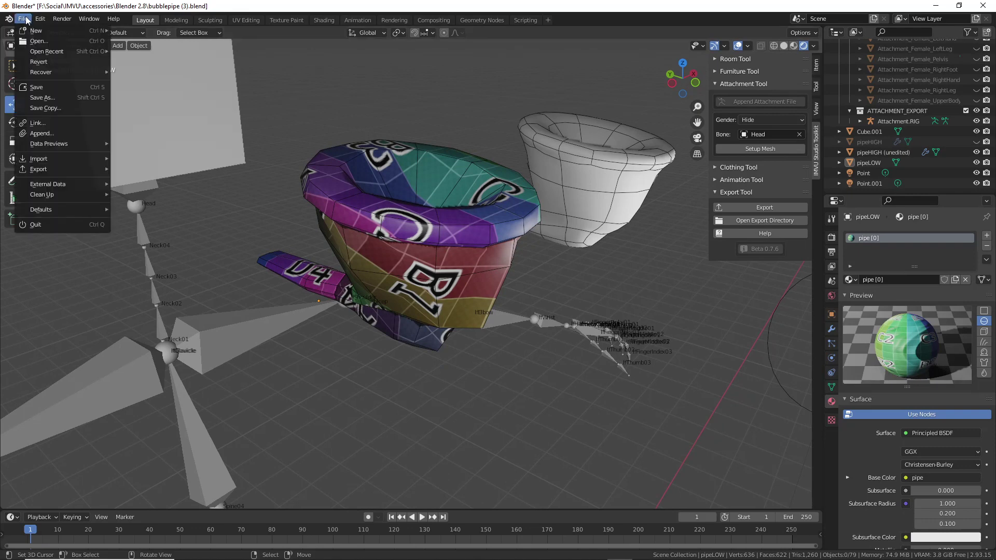
{"action": "left_click", "coordinate": [45, 99]}
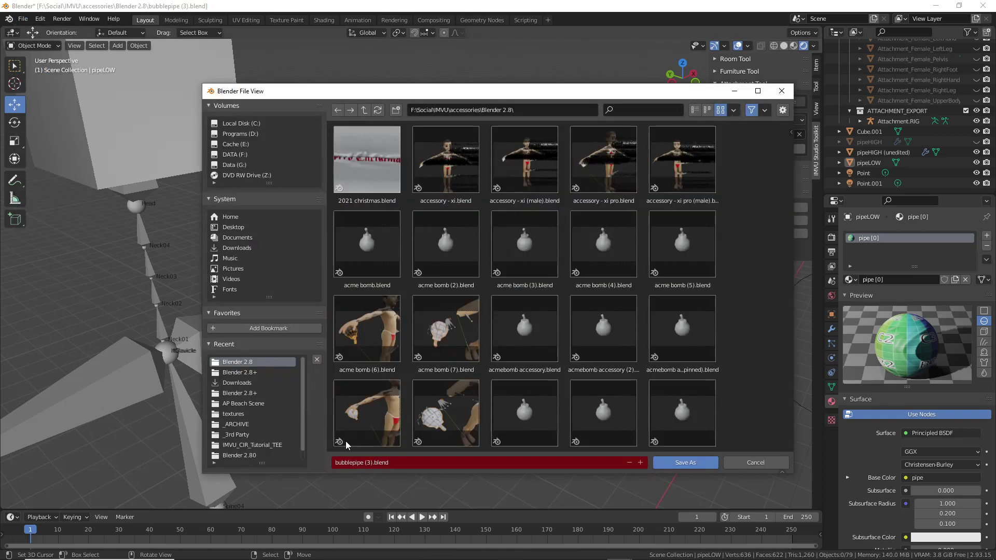
{"action": "left_click", "coordinate": [368, 463]}
{"action": "left_click", "coordinate": [368, 463]}
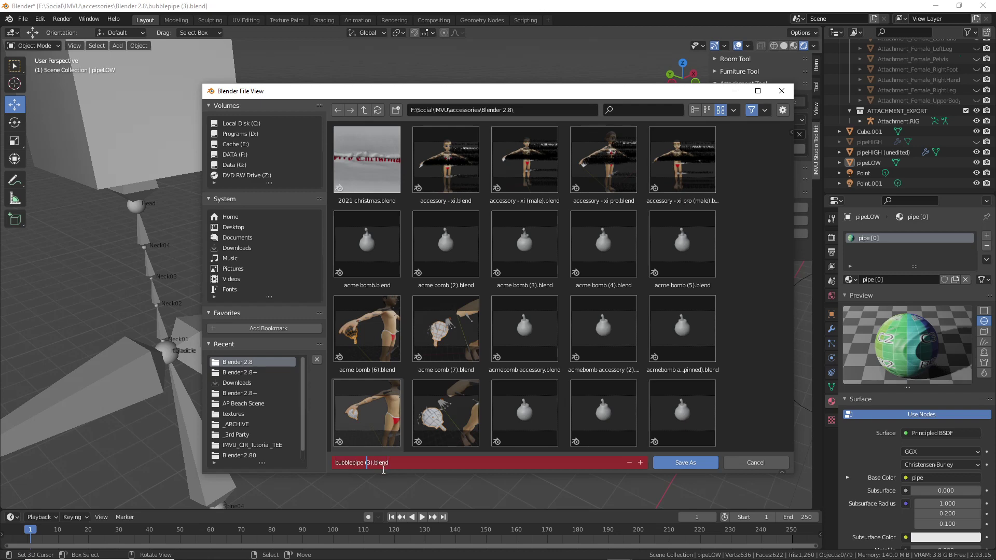
{"action": "type", "text": "4"}
{"action": "key", "text": "Delete"}
{"action": "key", "text": "Return"}
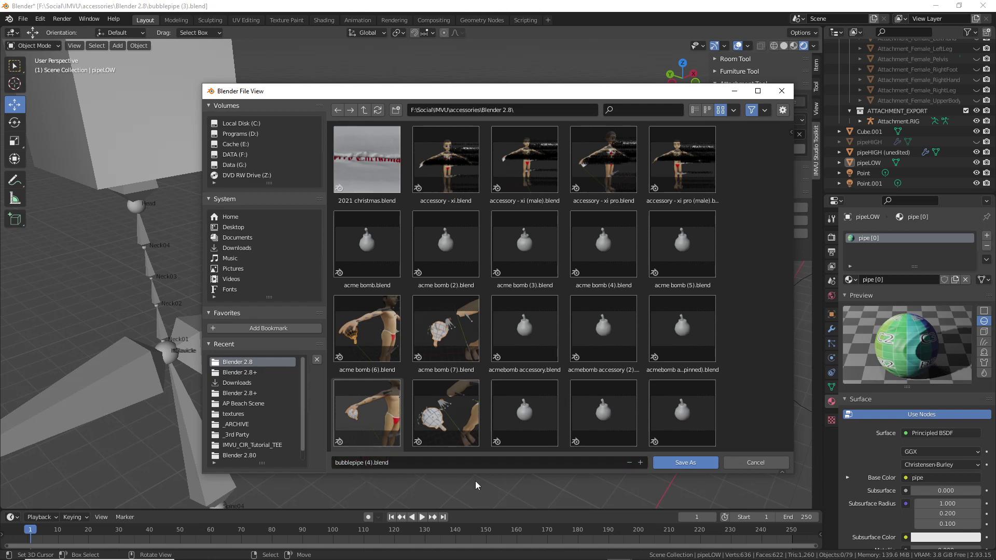
{"action": "left_click", "coordinate": [685, 465]}
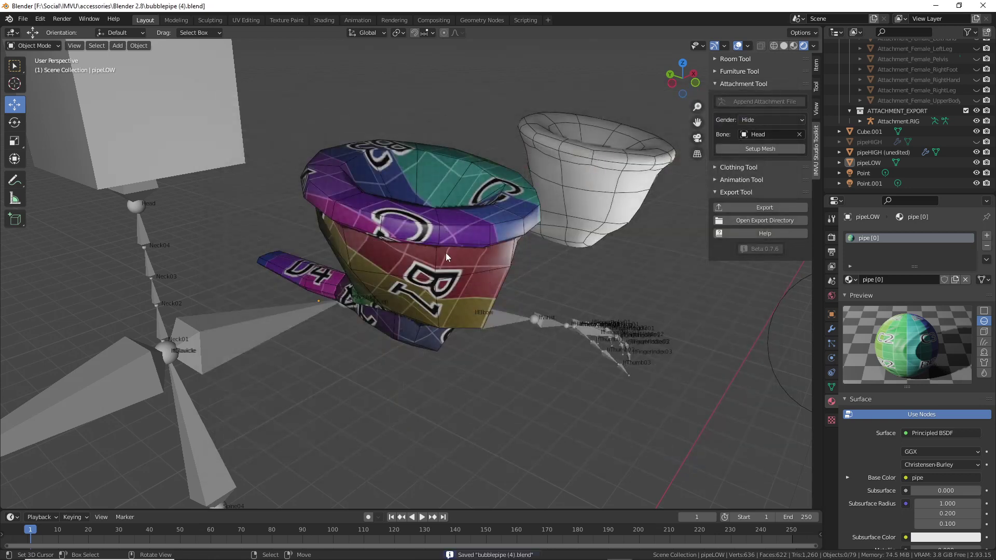
Set the attachment gender to Male to show the male avatar, and view the pipe at its mouth
{"action": "middle_click_drag", "start_coordinate": [337, 325], "coordinate": [441, 363]}
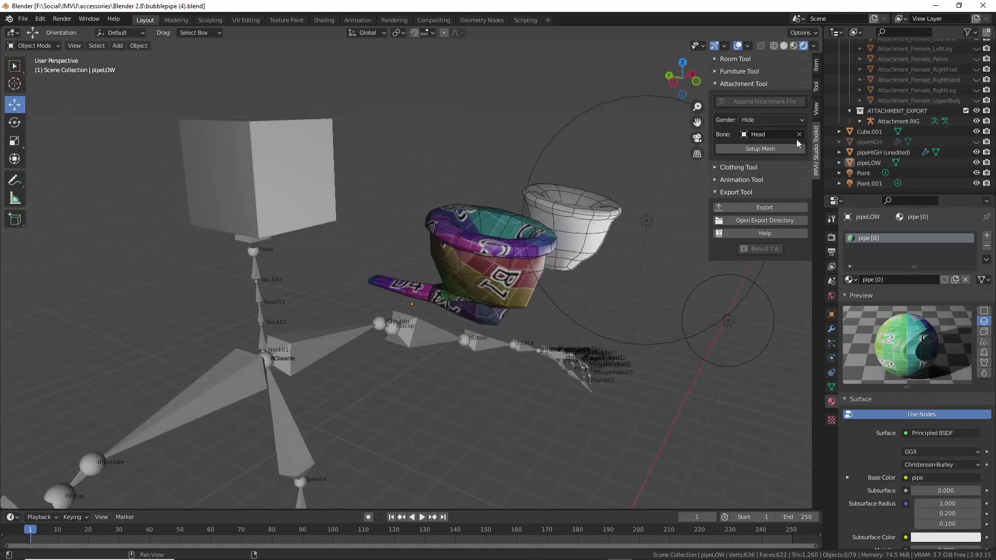
{"action": "left_click", "coordinate": [762, 117]}
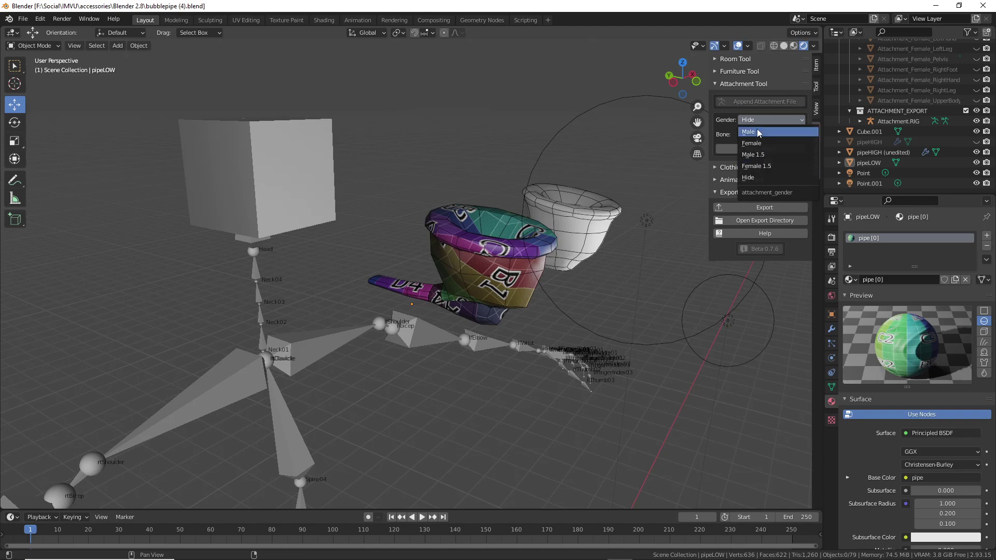
{"action": "left_click", "coordinate": [756, 132]}
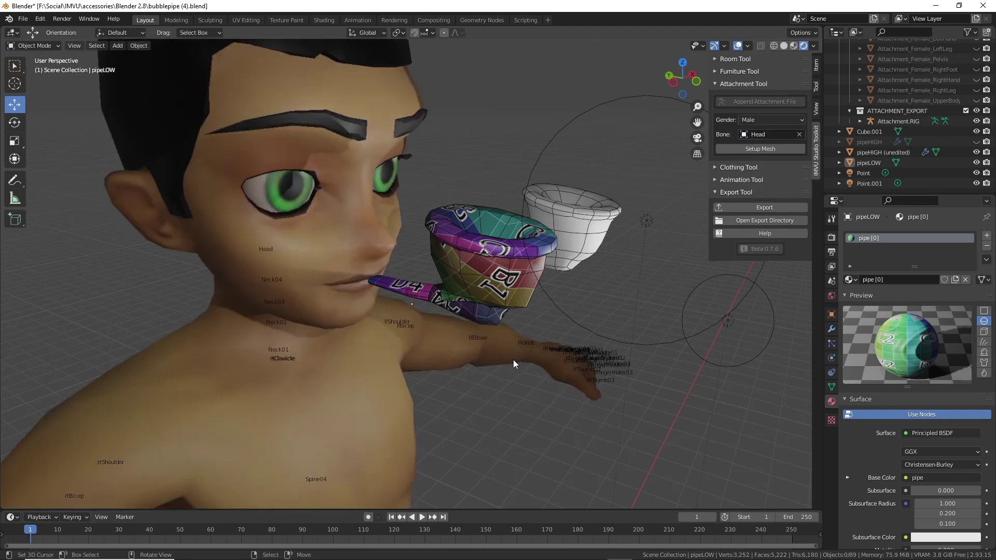
{"action": "middle_click_drag", "start_coordinate": [512, 360], "coordinate": [467, 332]}
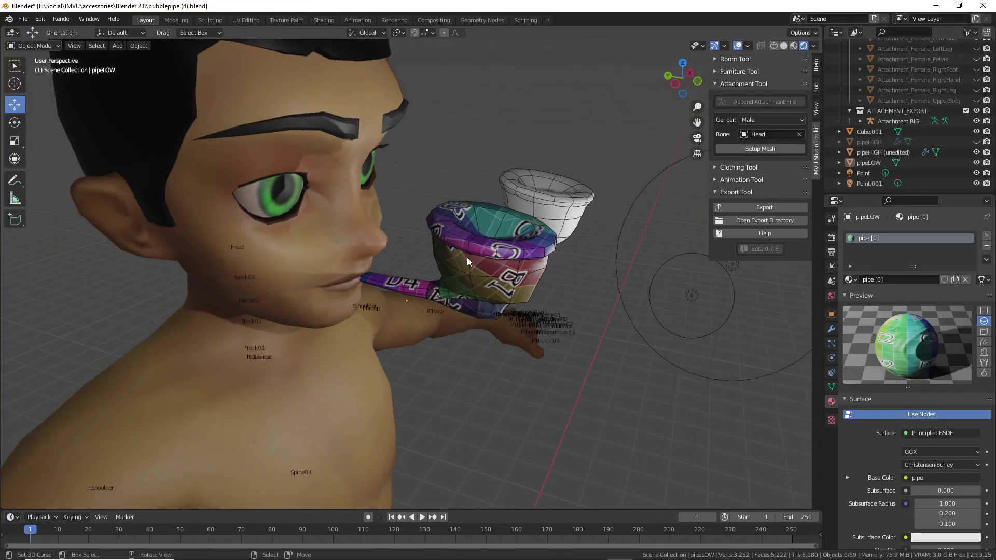
{"action": "scroll", "coordinate": [438, 366], "scroll_direction": "up", "scroll_amount": 1}
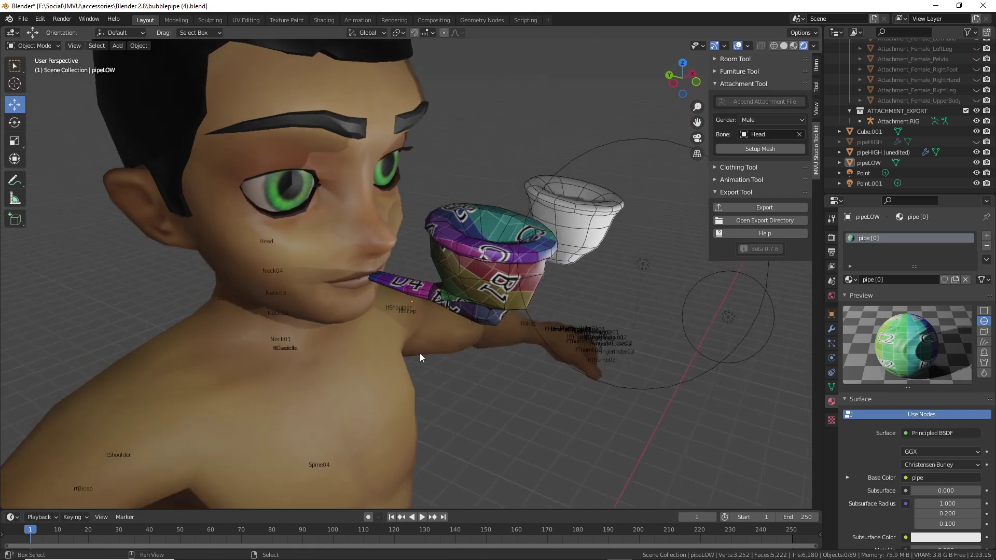
{"action": "scroll", "coordinate": [428, 363], "scroll_direction": "up", "scroll_amount": 1}
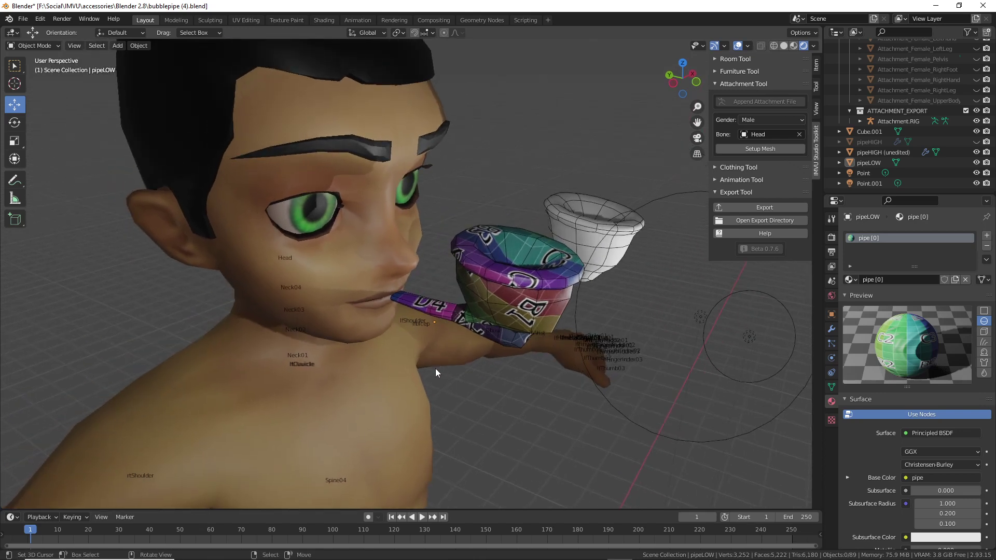